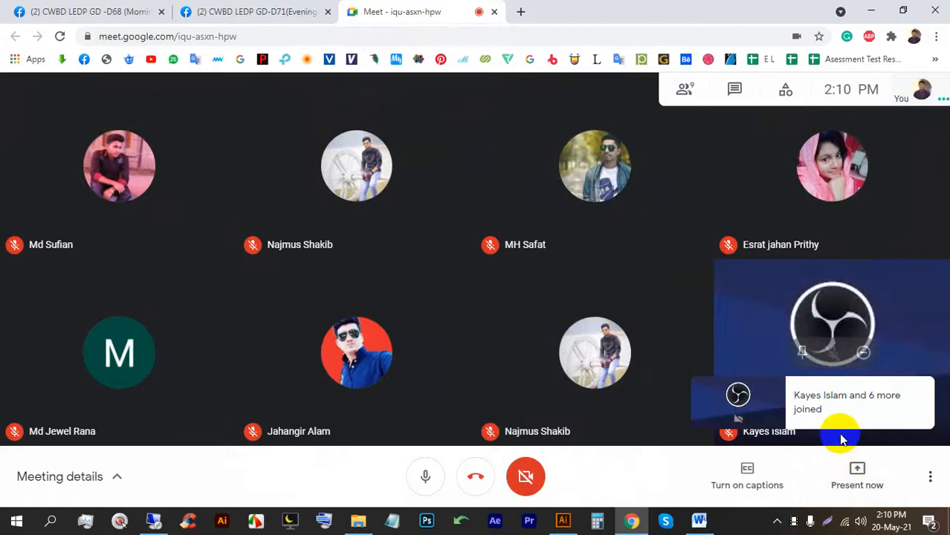
Dismiss the join notice and admit both waiting students at once with Admit all.
click(829, 427)
mouse_move(832, 433)
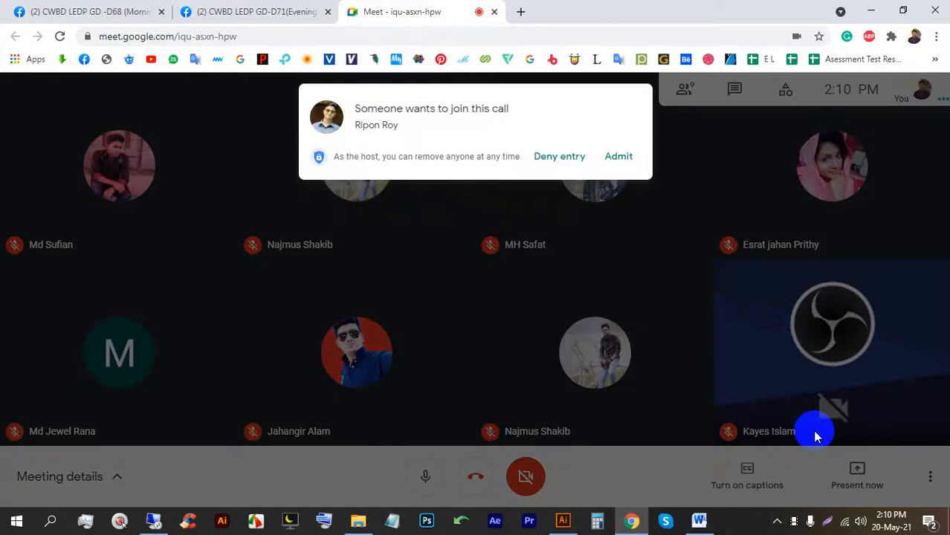
click(611, 153)
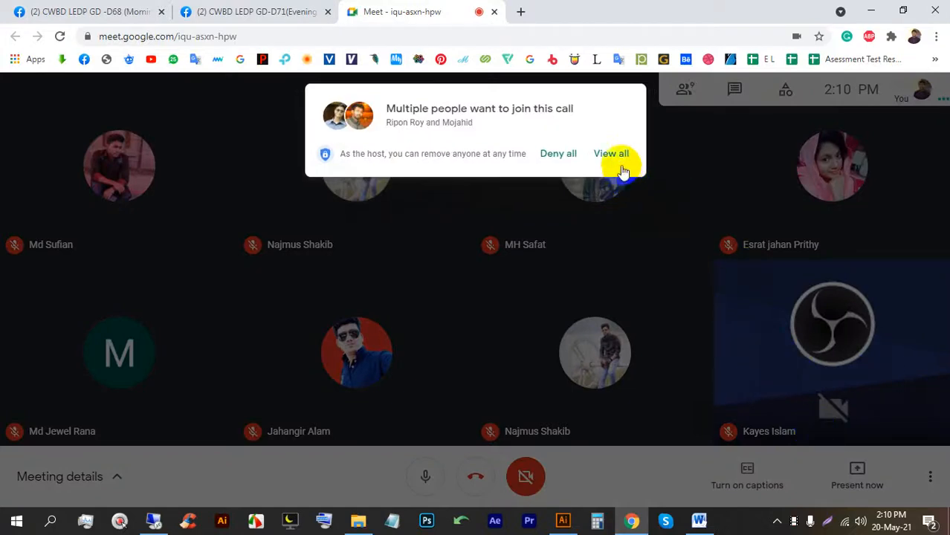
click(606, 244)
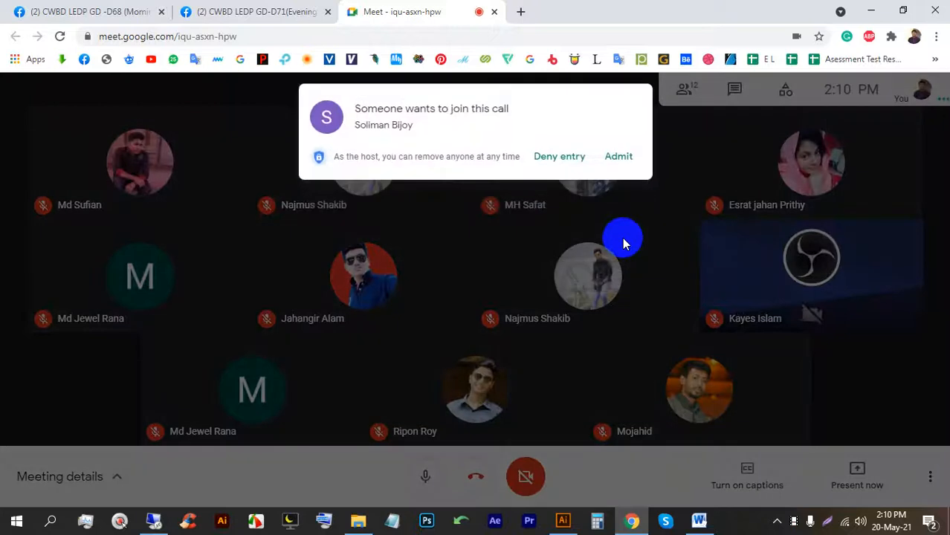
Admit the two waiting students, then present your entire screen to the class.
click(611, 153)
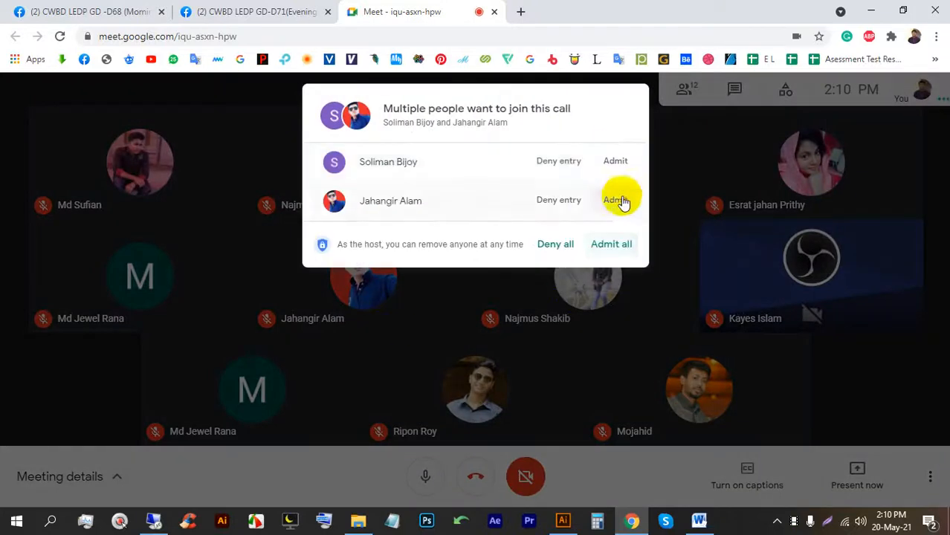
click(611, 246)
click(870, 463)
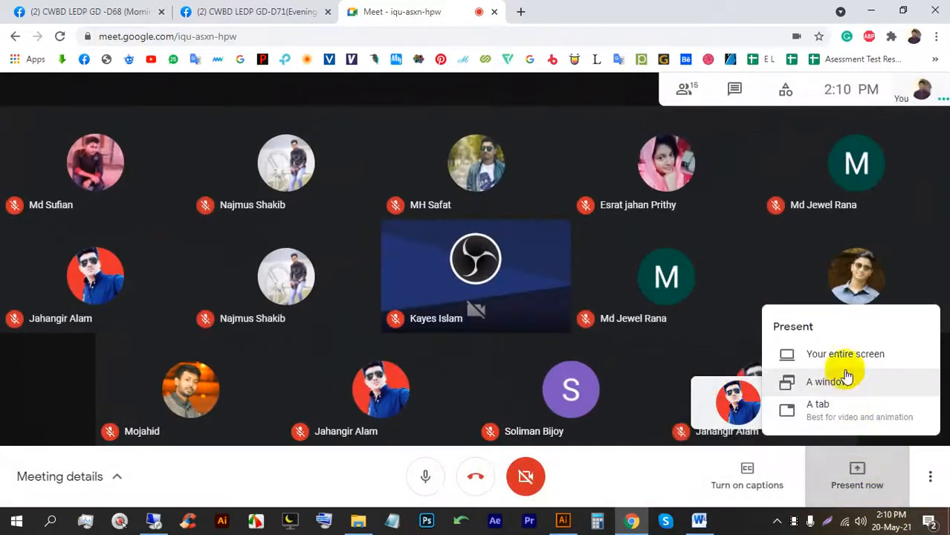
click(843, 365)
click(489, 238)
click(600, 324)
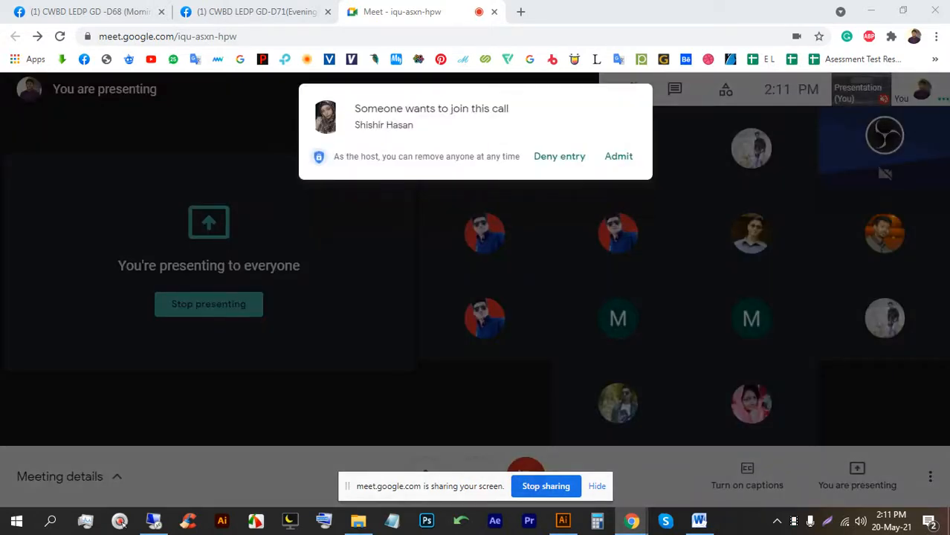
Admit each of the three students as their join prompts appear.
click(623, 158)
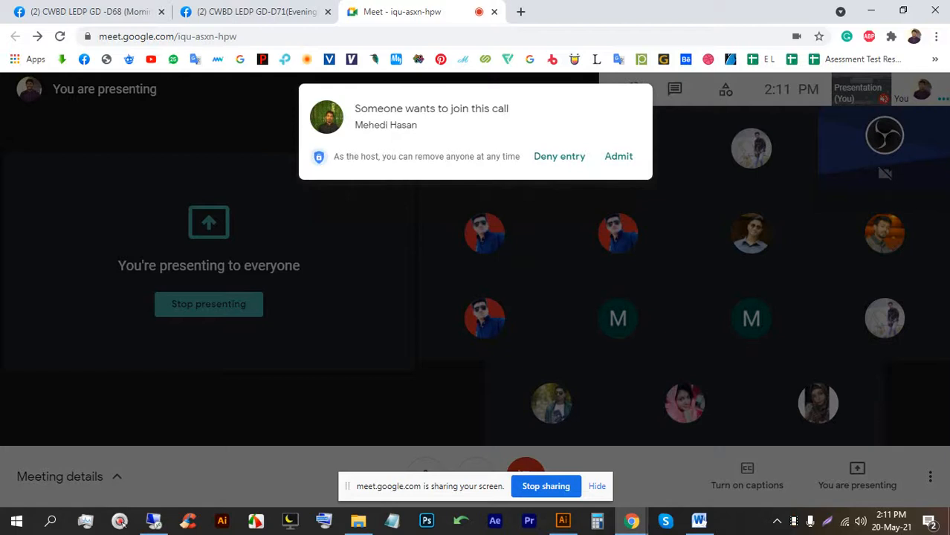
click(618, 158)
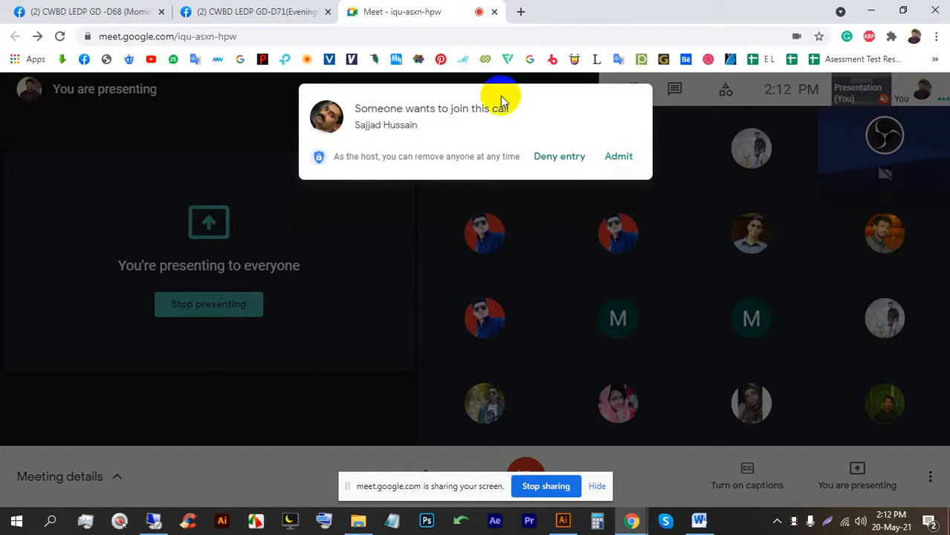
click(625, 157)
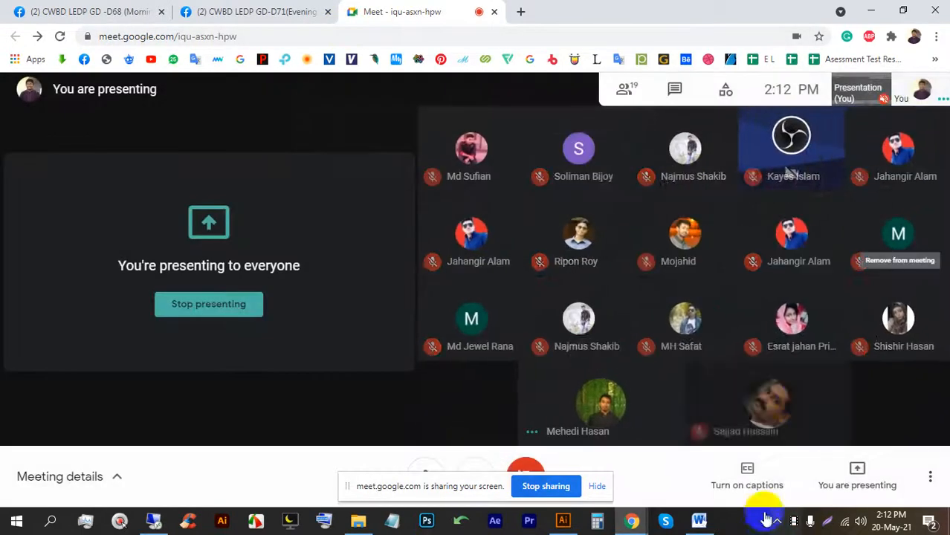
From the bookmarks overflow, open Batch-68 in a background tab and Batch-71 in a new tab.
click(520, 11)
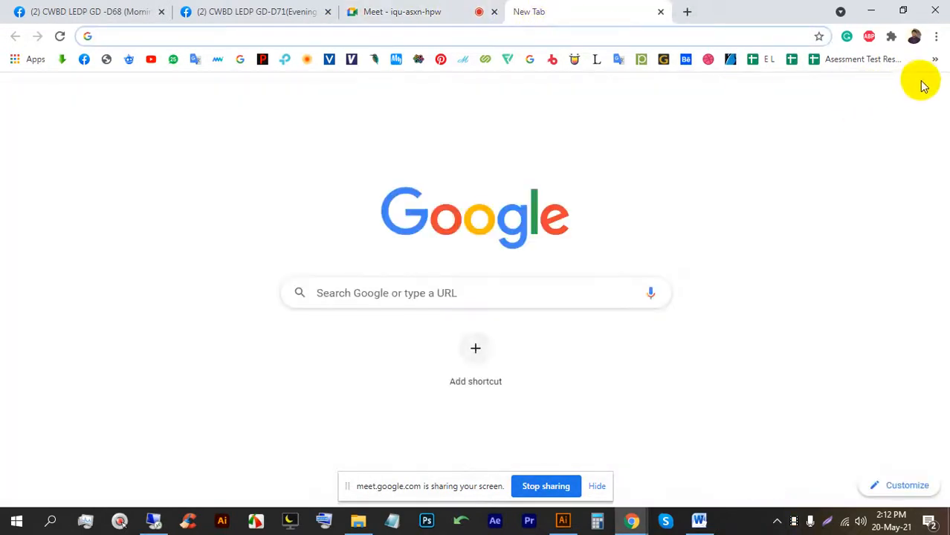
click(934, 58)
scroll(711, 371, down, 2)
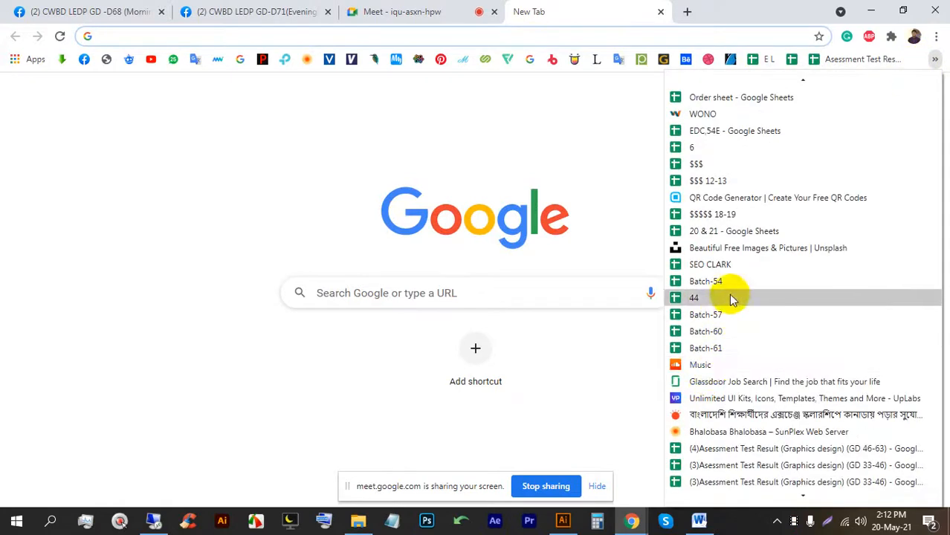
scroll(731, 297, down, 10)
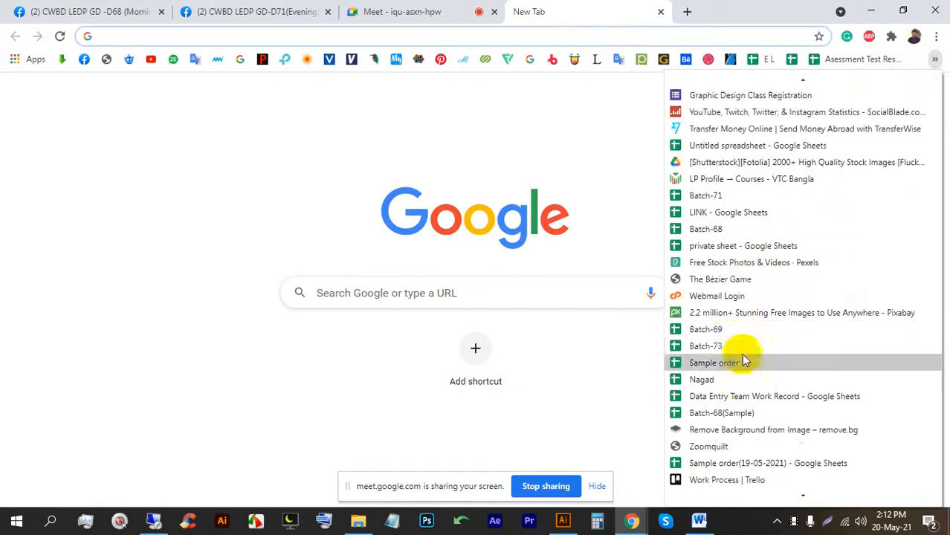
middle_click(748, 228)
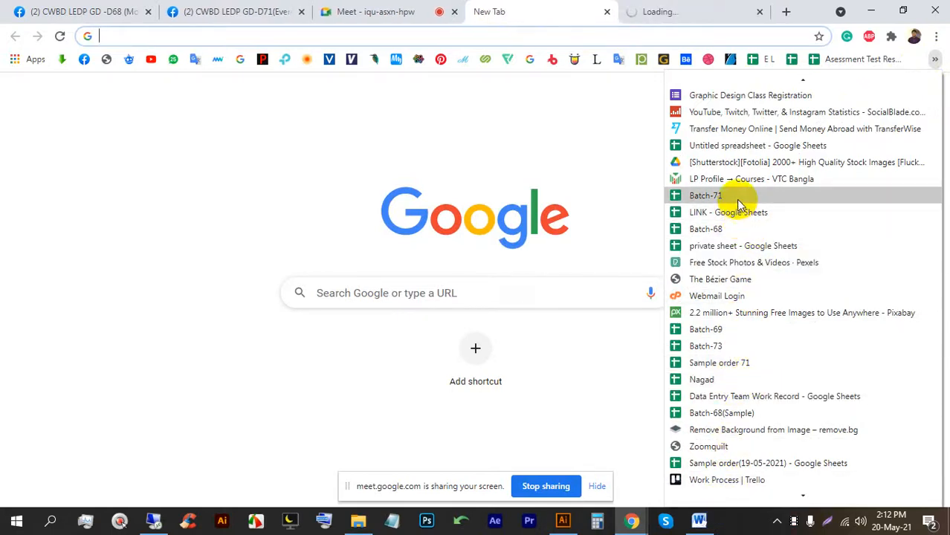
click(736, 199)
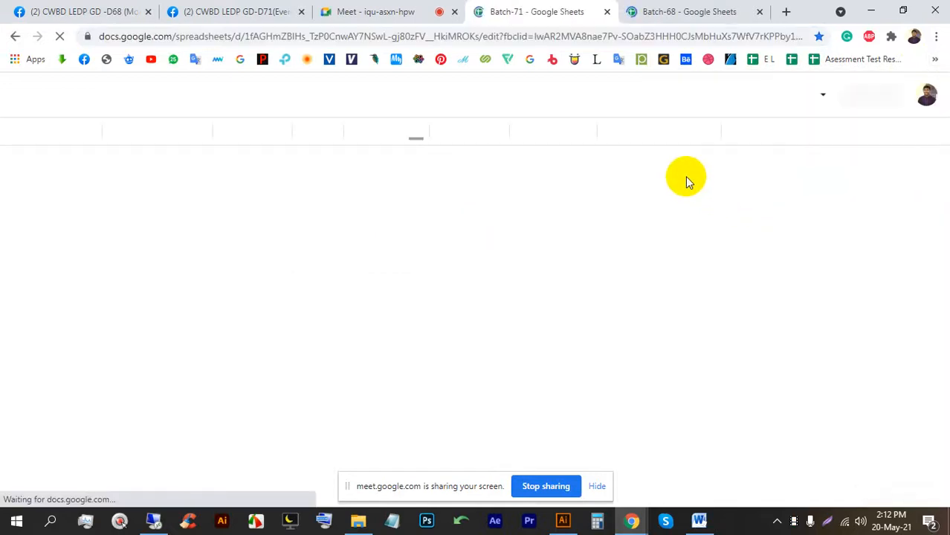
Hide the screen-sharing bar, check the Meet call, and return to Batch-71.
click(597, 488)
click(351, 9)
click(615, 155)
click(561, 8)
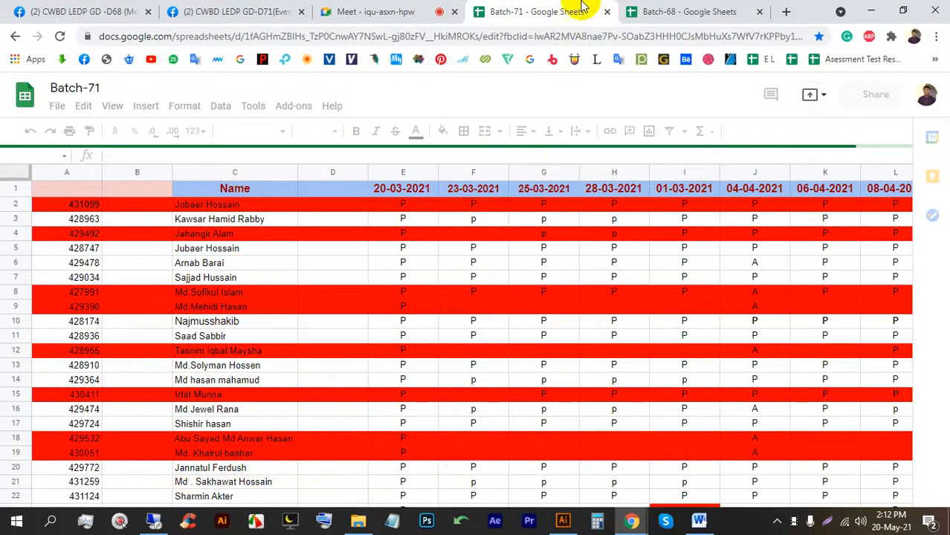
In Batch-68, insert a column right of AR and enter 20-05-2021 in AS1.
click(653, 11)
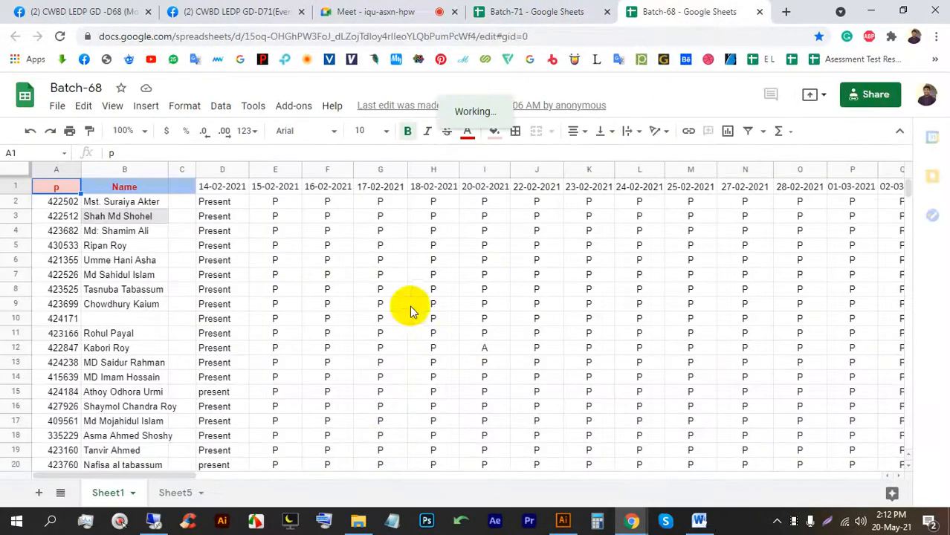
drag(181, 476, 541, 463)
click(463, 168)
right_click(463, 173)
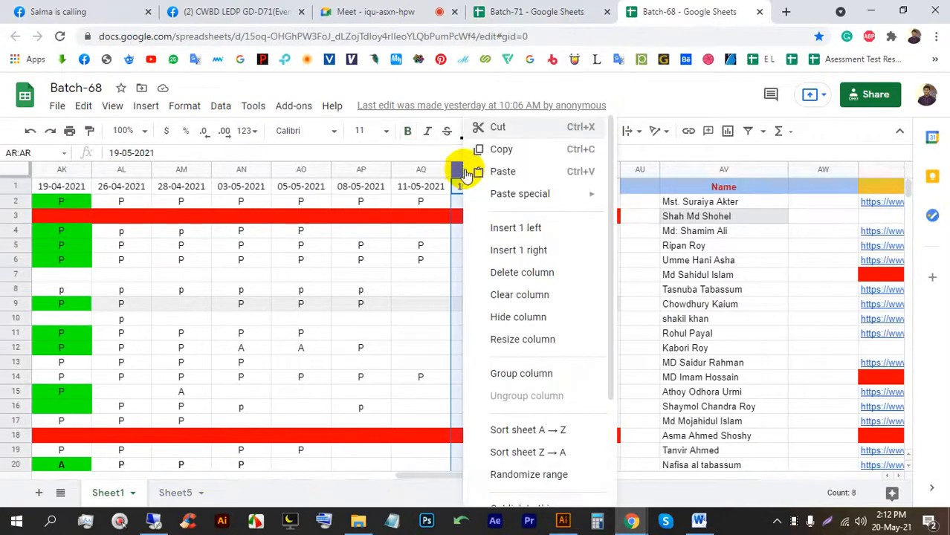
click(530, 251)
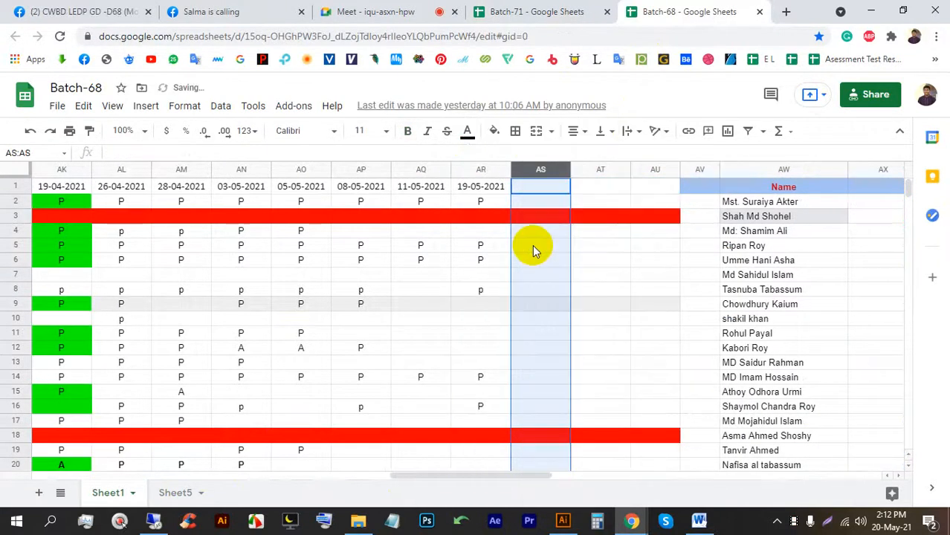
click(524, 188)
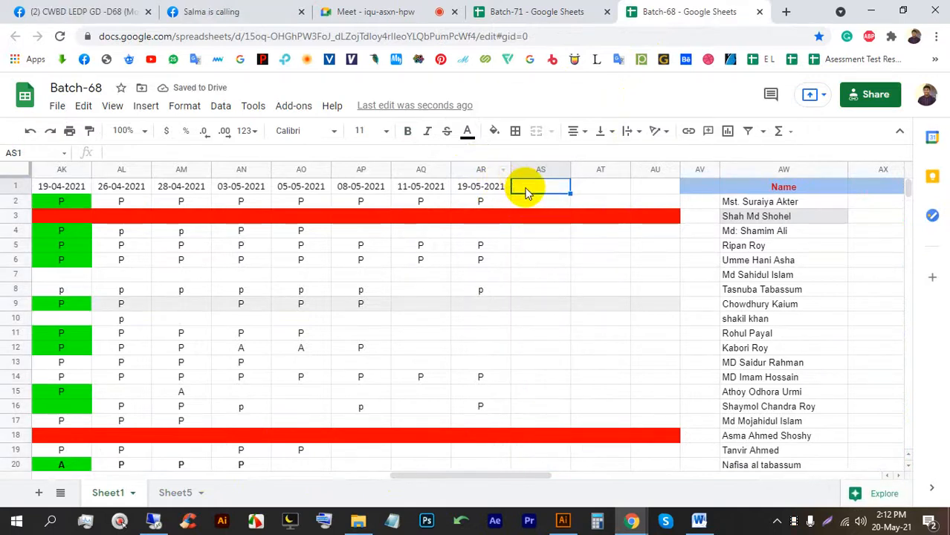
text(20-05-2021)
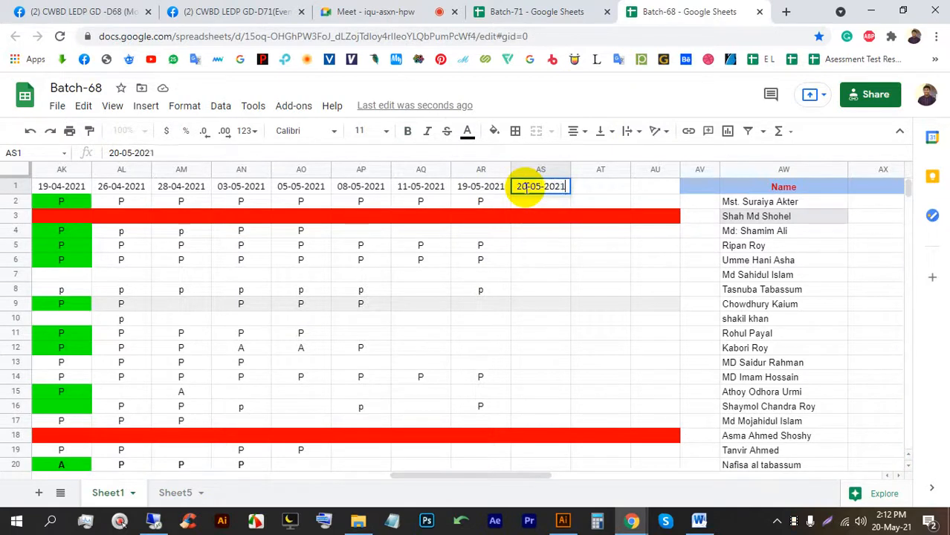
Post the Batch-68 sheet link in the D68 Facebook group, then admit waiting people in Meet.
click(511, 38)
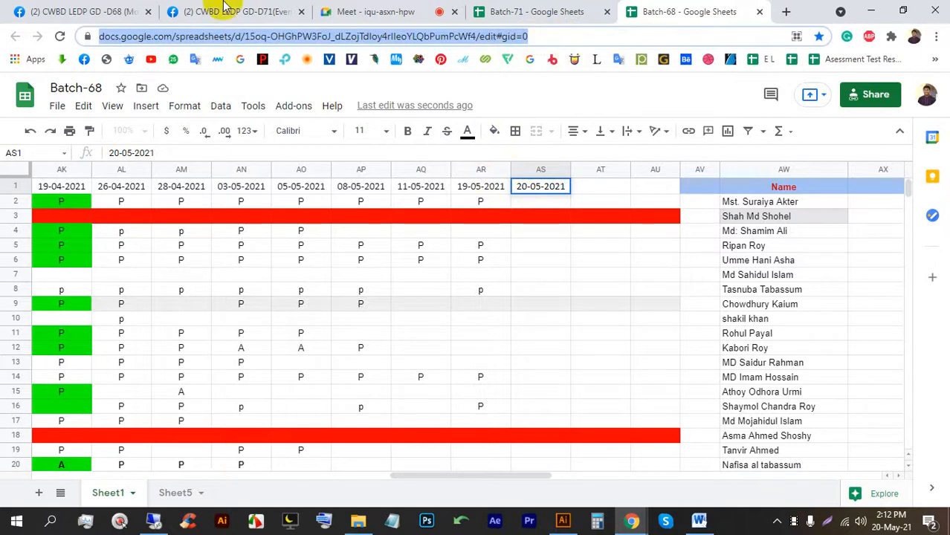
click(44, 11)
click(477, 286)
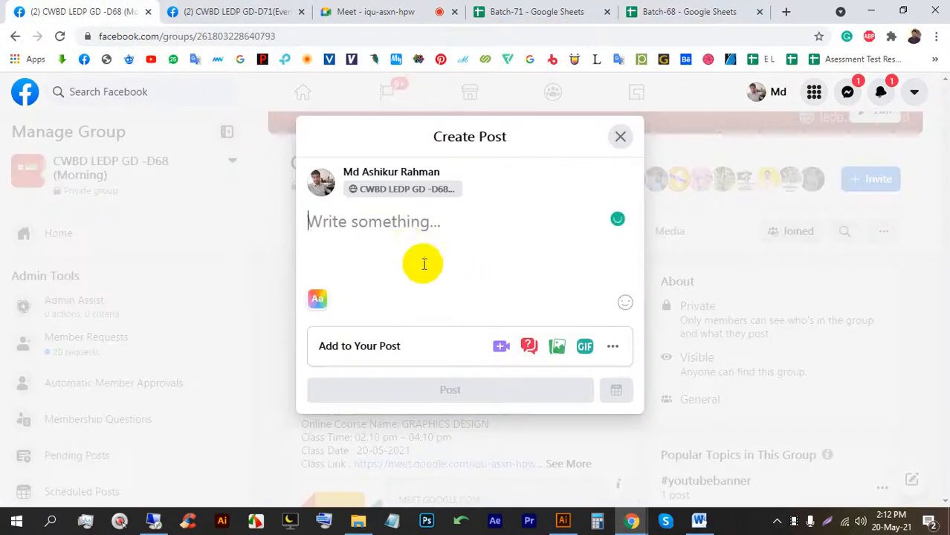
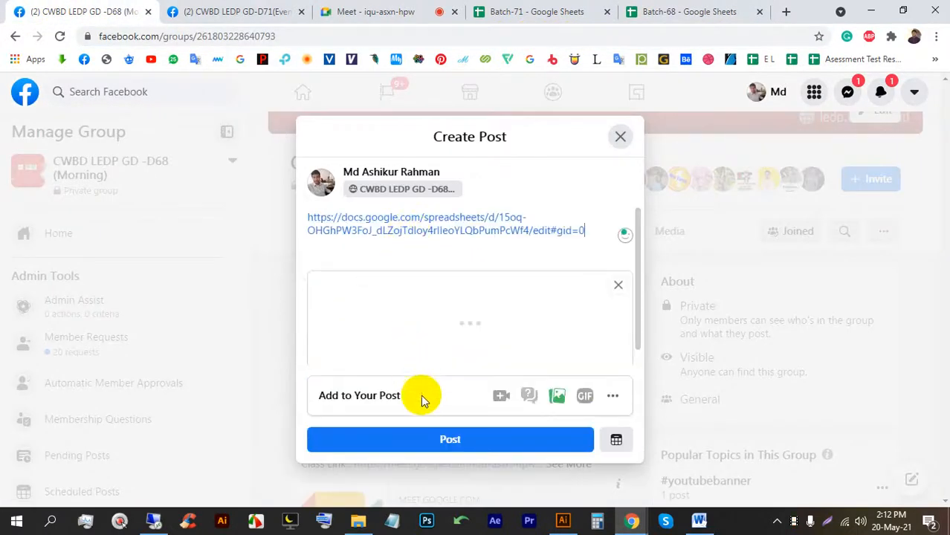
click(450, 443)
click(367, 9)
click(618, 165)
Enter 20-05-2021 in cell AC1 of Batch-71, correcting the mistyped digits.
click(543, 11)
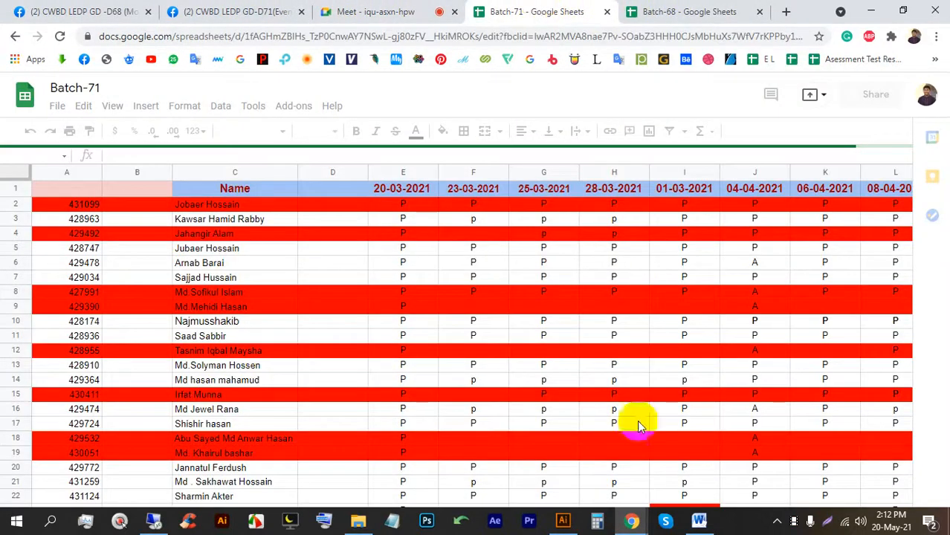
drag(191, 477, 531, 480)
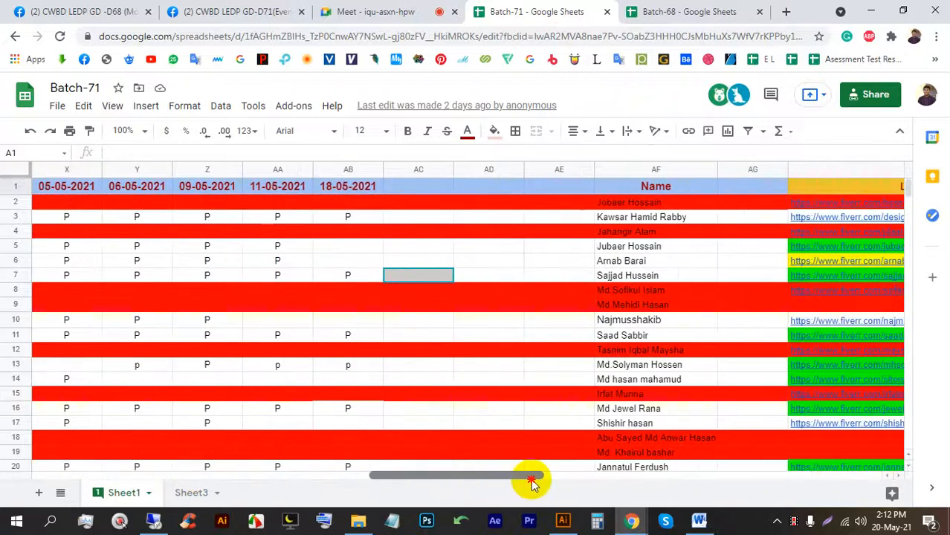
click(411, 187)
text(20-05-)
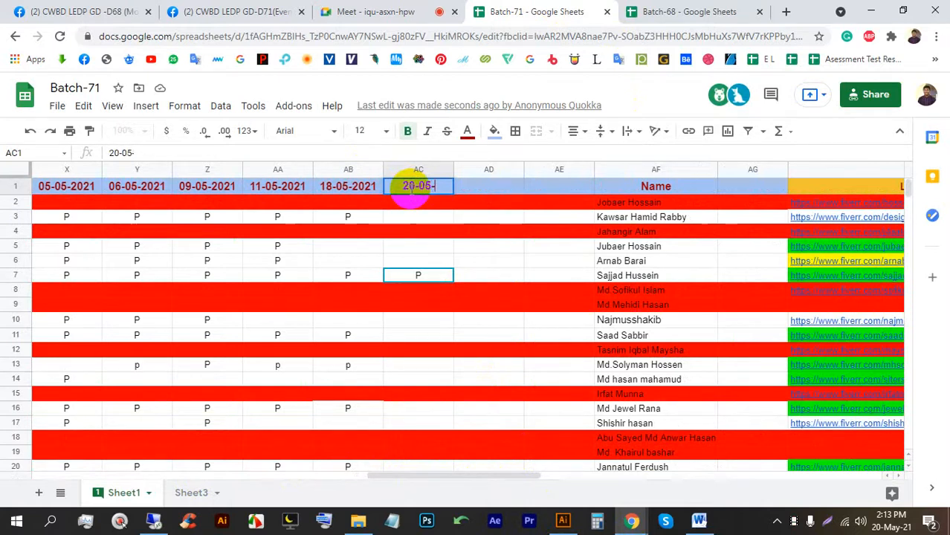
text(1)
key(BackSpace)
text(212)
key(BackSpace)
key(BackSpace)
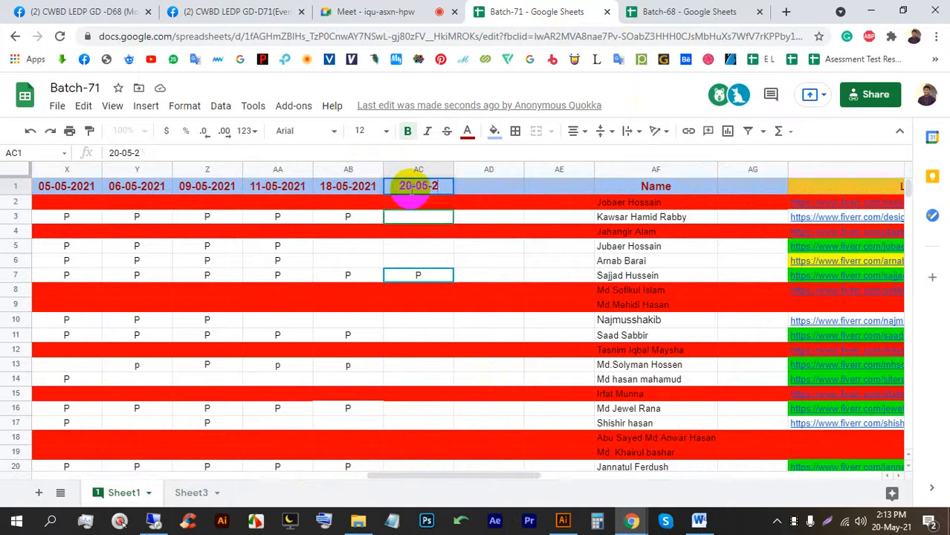
text(021)
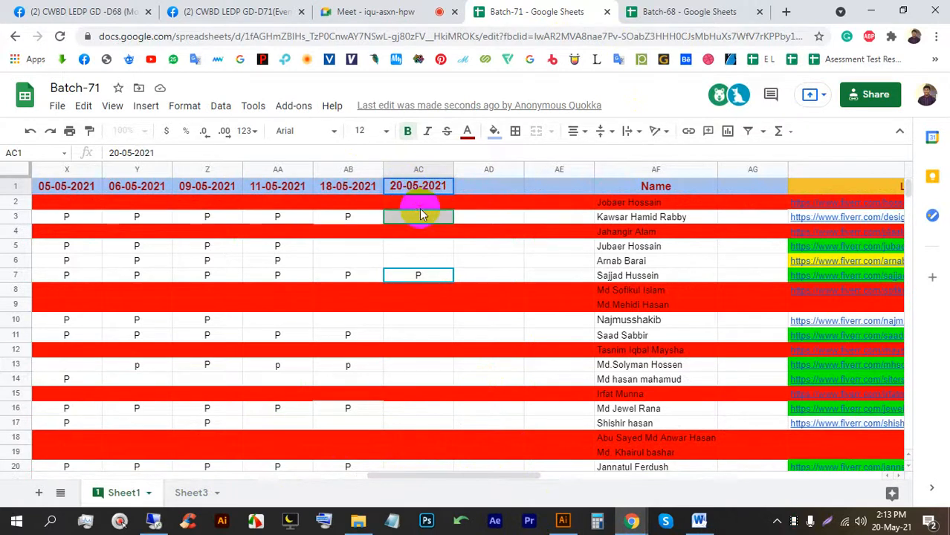
key(Return)
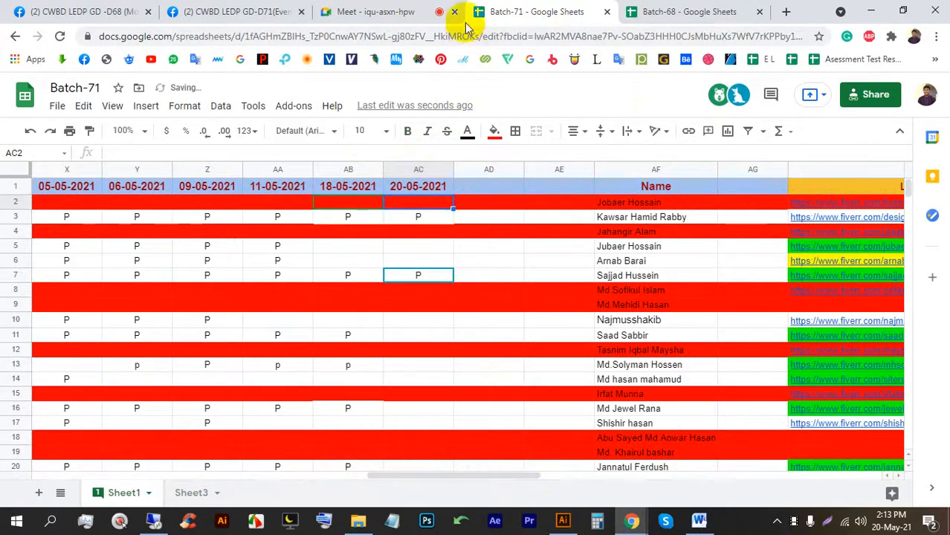
click(185, 9)
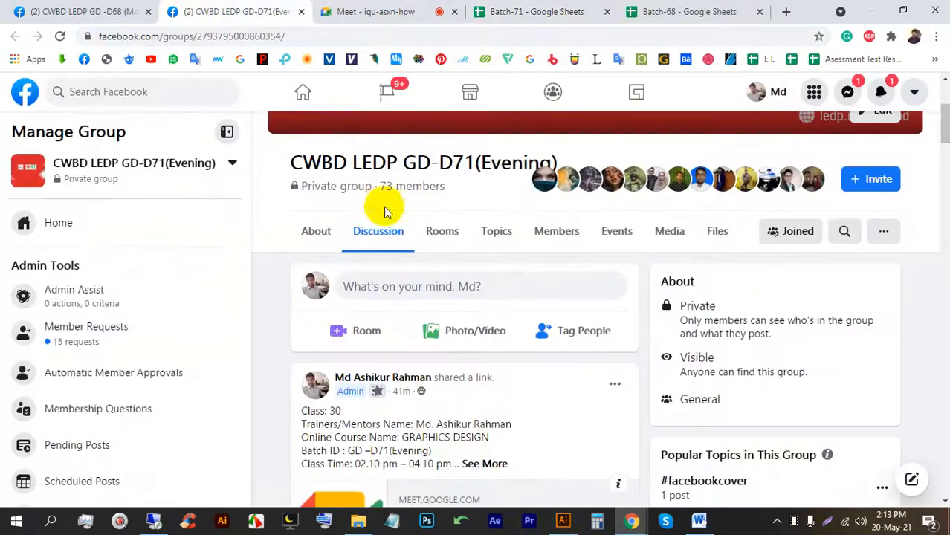
Paste the Batch-71 sheet link into a new post in the GD-D71 (Evening) group and publish it.
click(400, 284)
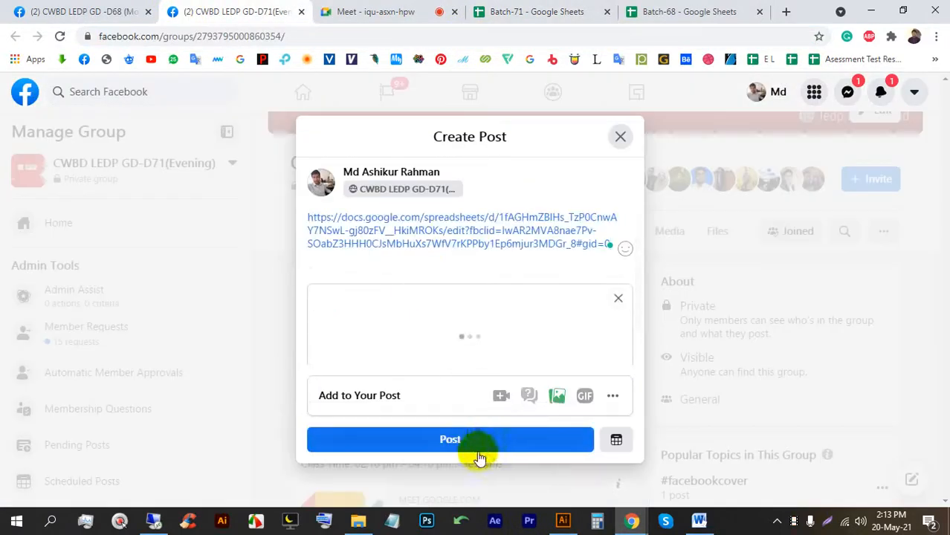
click(673, 11)
Select cell AS7 in Batch-68, check the Meet call, and return to the D71 group.
click(551, 276)
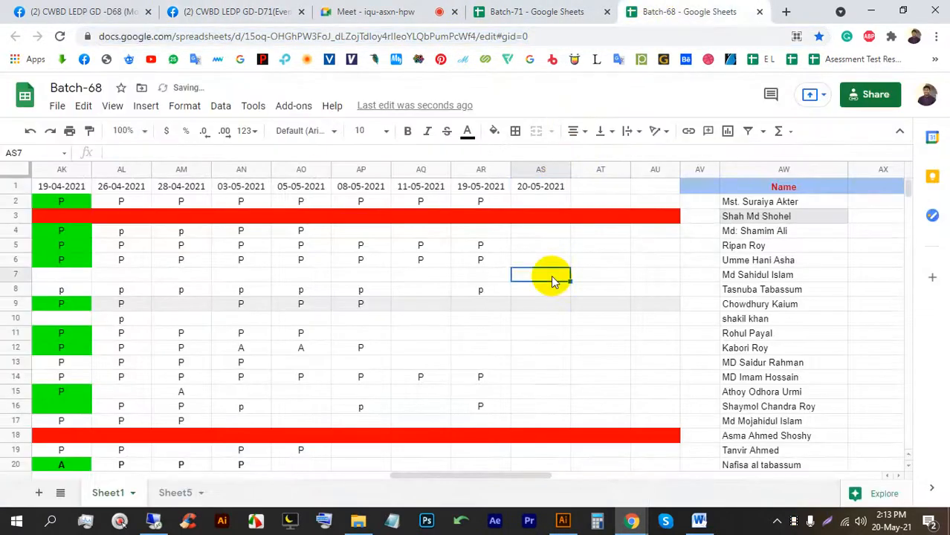
click(334, 9)
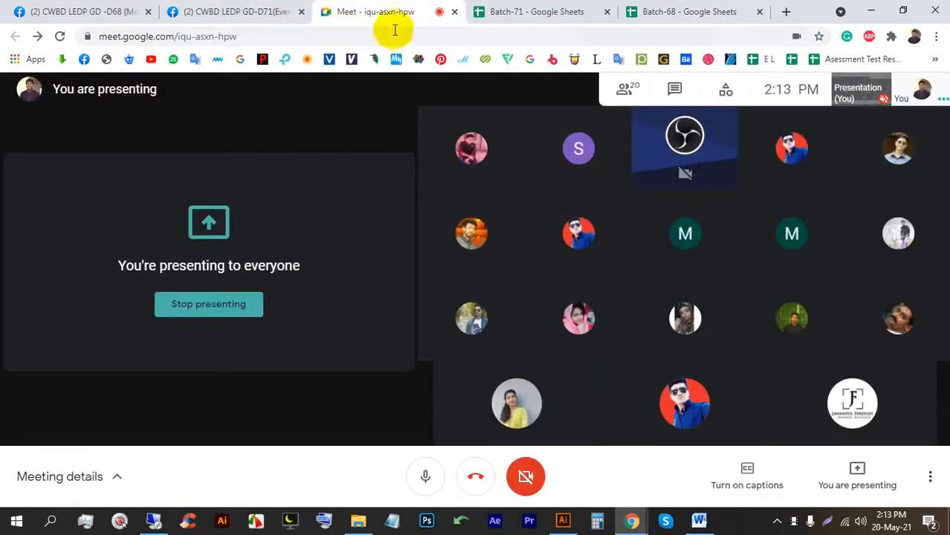
click(243, 9)
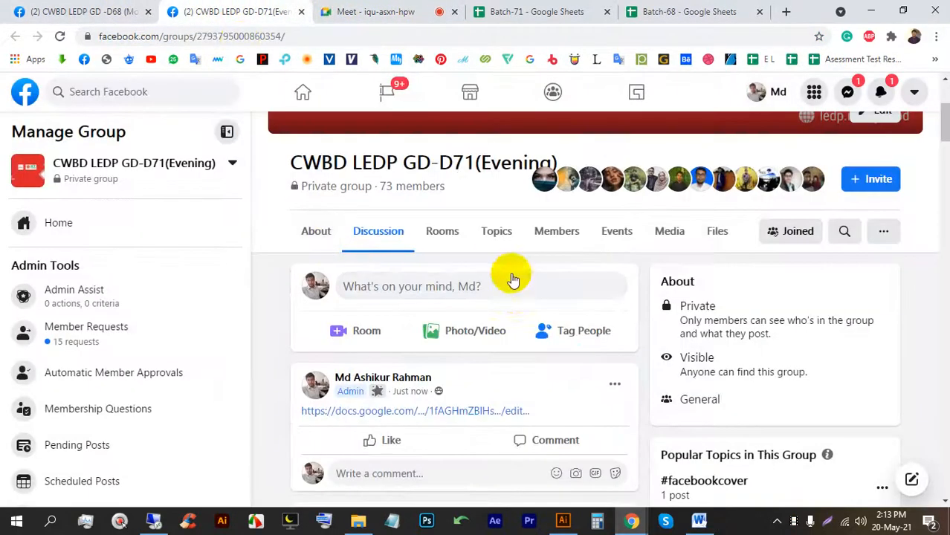
Open a member's banner design image full-size from the group feed, then return to Meet.
scroll(495, 290, down, 10)
scroll(483, 292, up, 2)
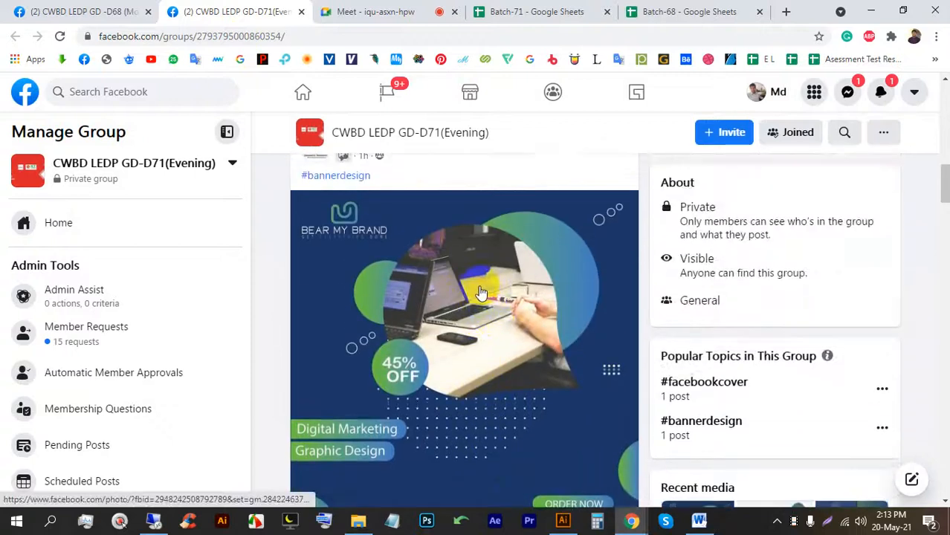
click(480, 288)
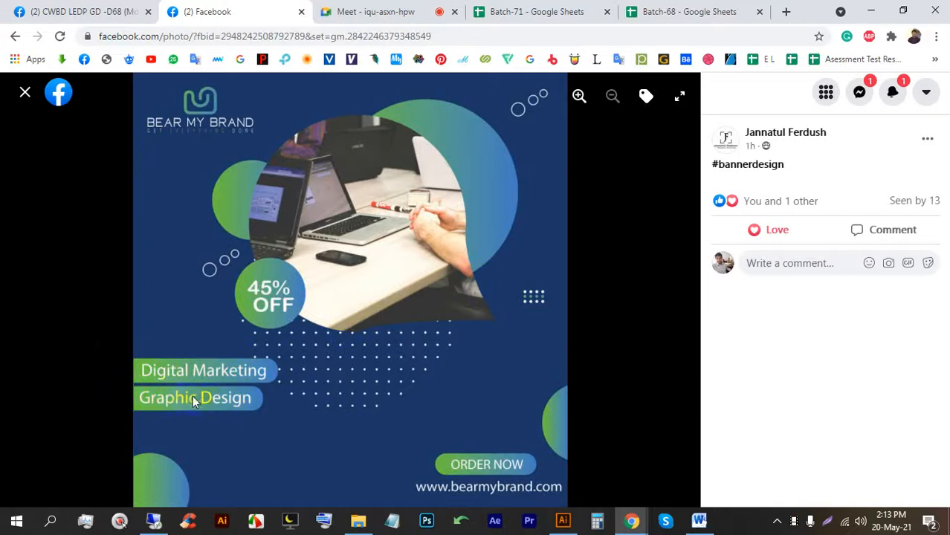
click(383, 12)
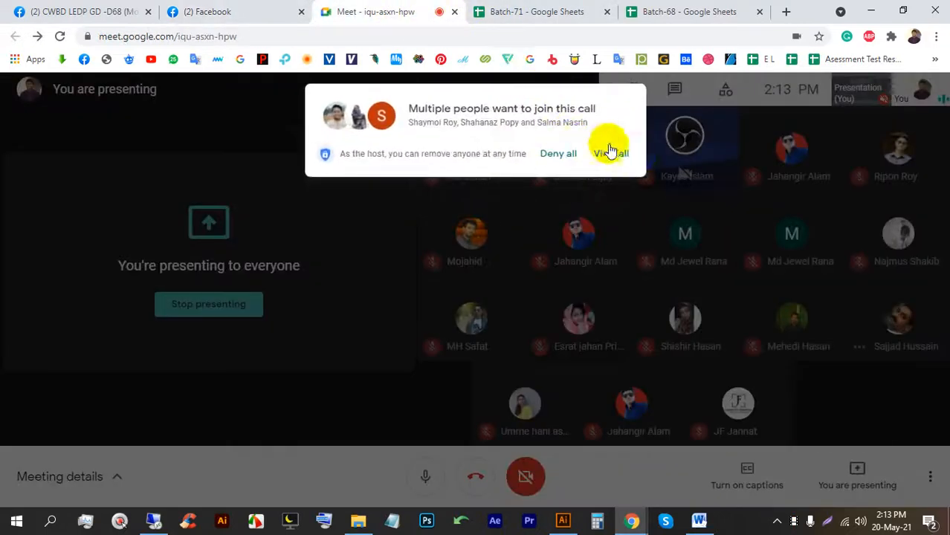
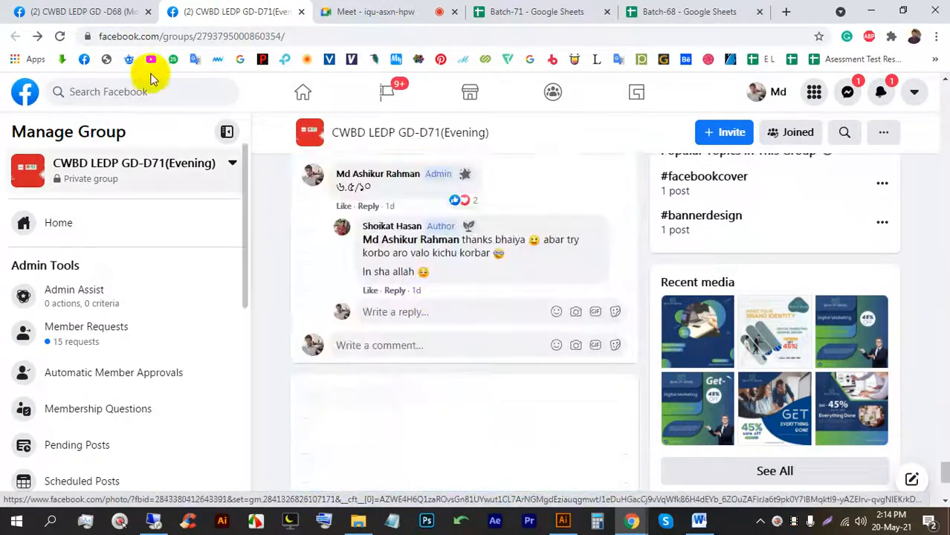
Open the D68 Morning group feed and view the Bottle Tree post's image full size.
click(45, 11)
scroll(446, 257, down, 5)
scroll(433, 257, down, 5)
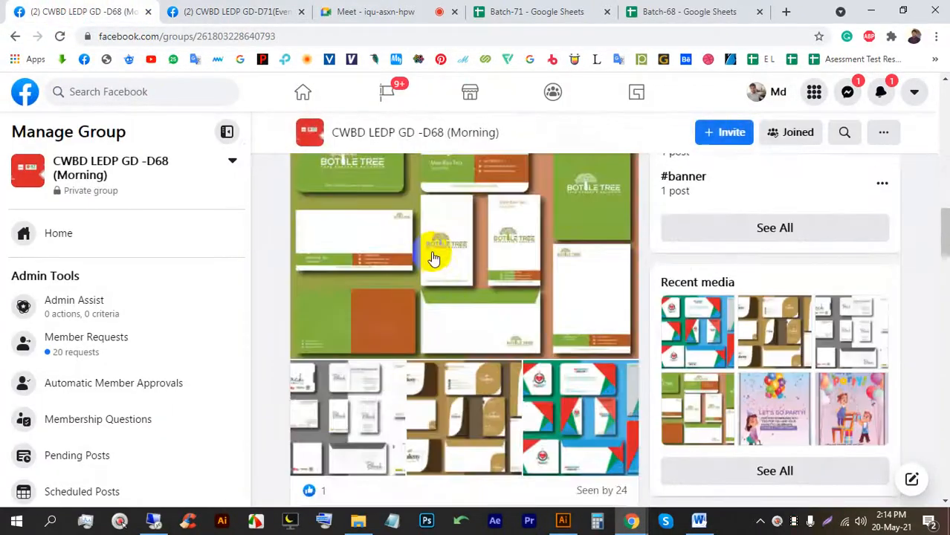
scroll(431, 253, up, 2)
click(430, 293)
Admit the waiting person into the Meet call, then close the Bottle Tree photo.
click(435, 9)
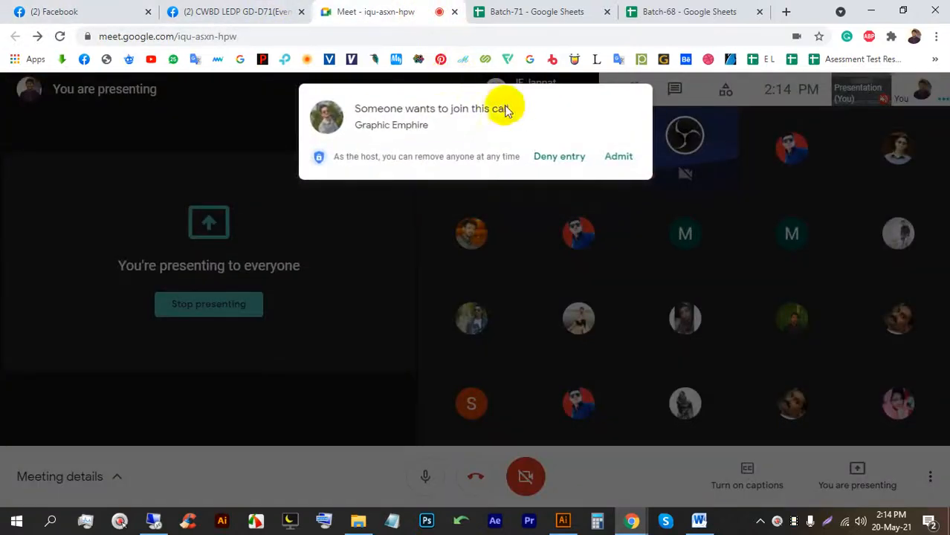
click(614, 154)
click(98, 7)
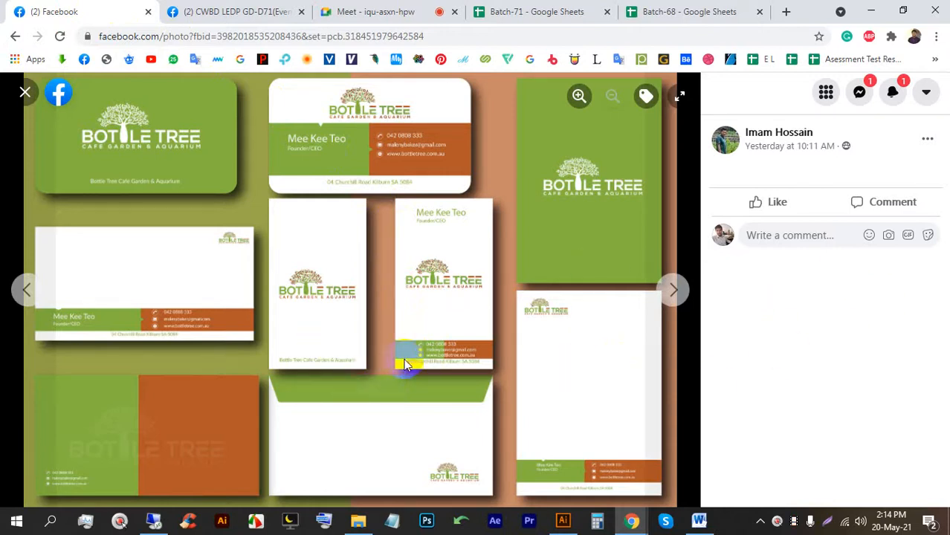
click(342, 11)
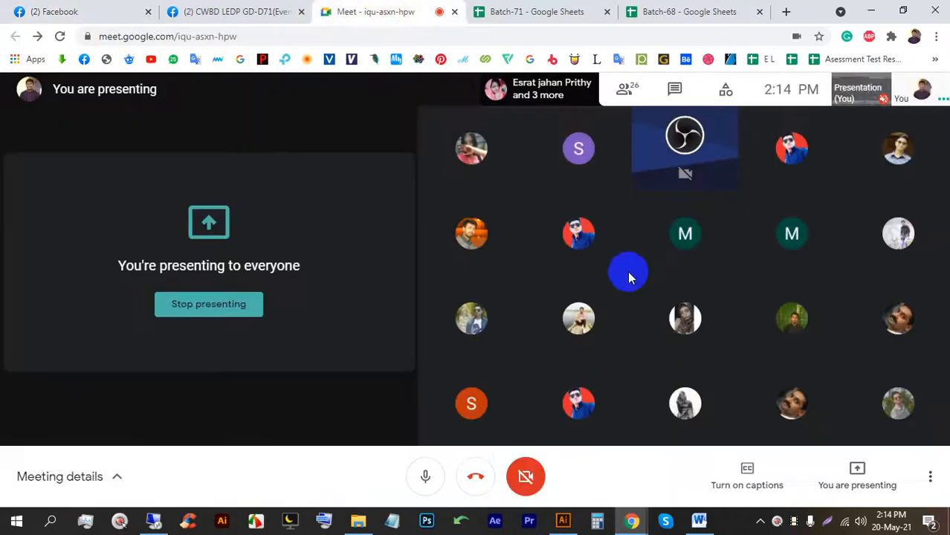
click(89, 11)
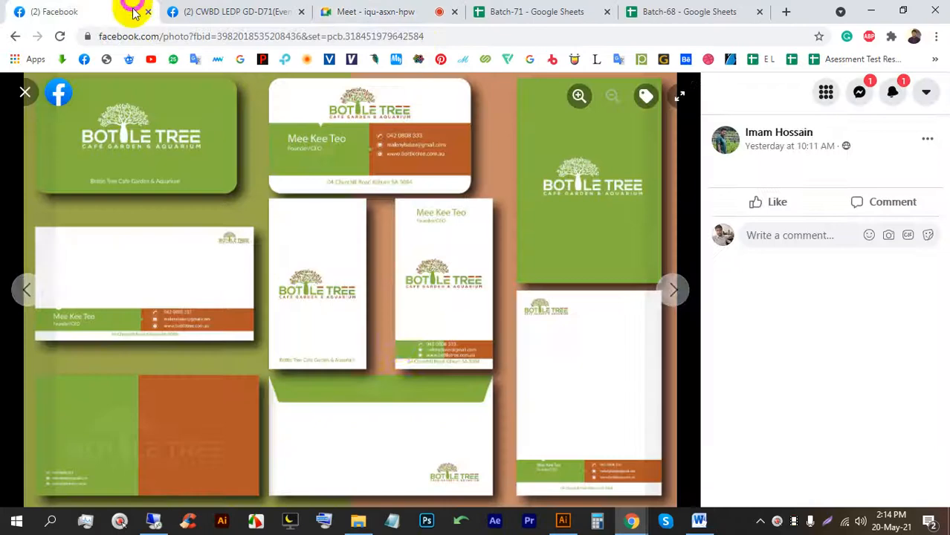
click(23, 92)
Post a 5/10 comment on the Bottle Tree post.
scroll(402, 311, down, 3)
scroll(431, 316, up, 3)
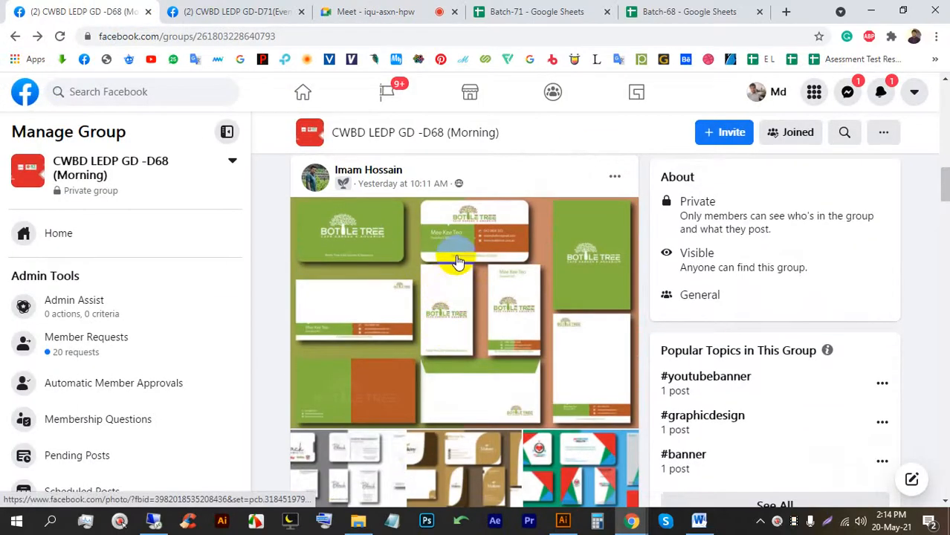
scroll(458, 262, down, 4)
click(484, 275)
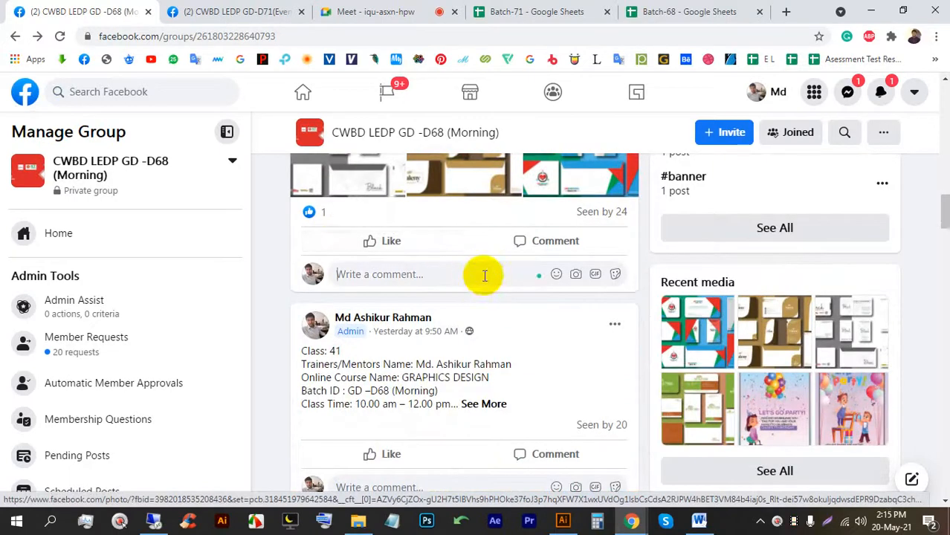
text(5/10)
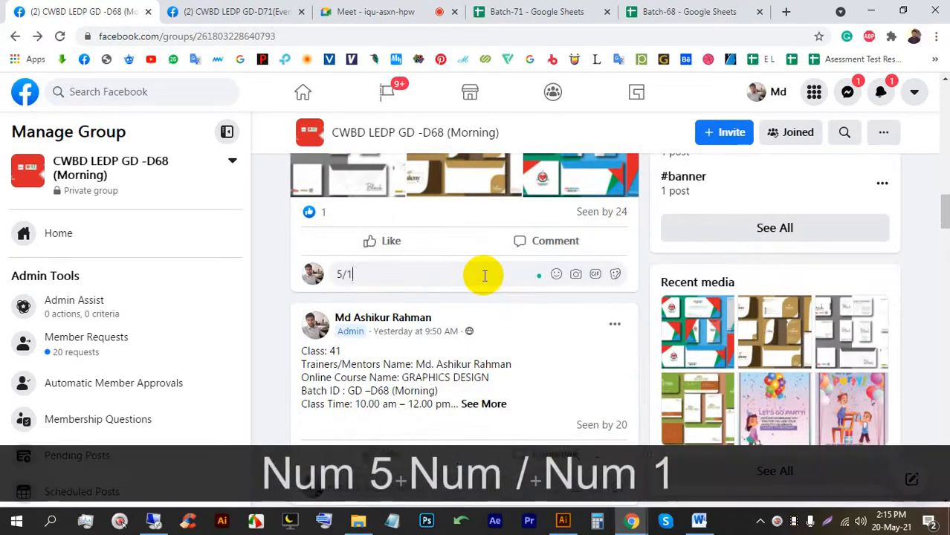
key(Return)
View the party invitation image, then return to Meet and stop presenting.
scroll(483, 281, down, 5)
scroll(505, 314, up, 4)
scroll(361, 265, up, 3)
scroll(444, 277, down, 5)
scroll(444, 272, down, 3)
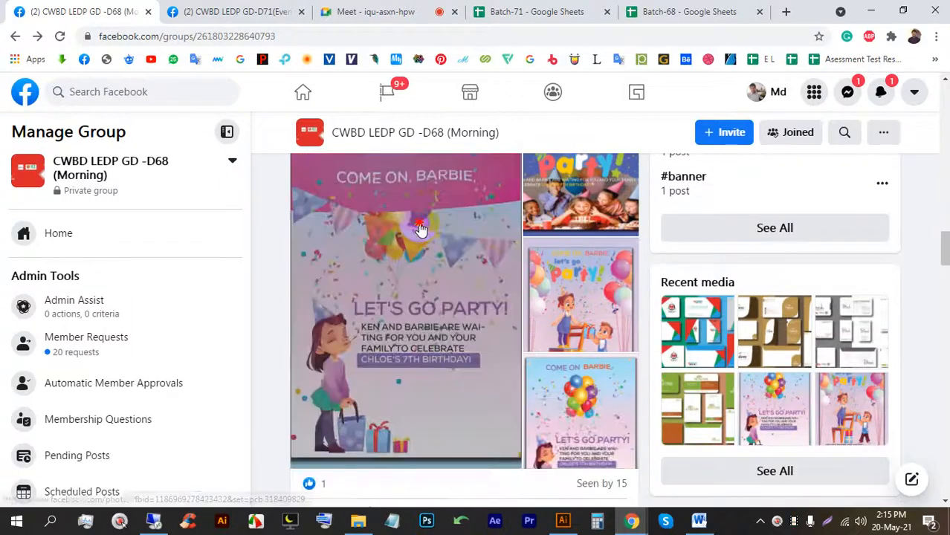
click(417, 220)
click(24, 93)
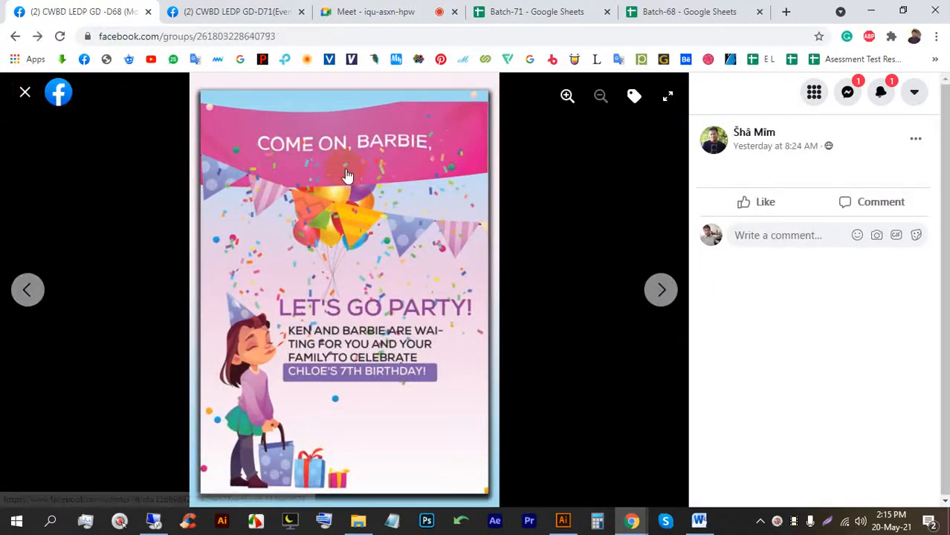
click(383, 11)
click(251, 301)
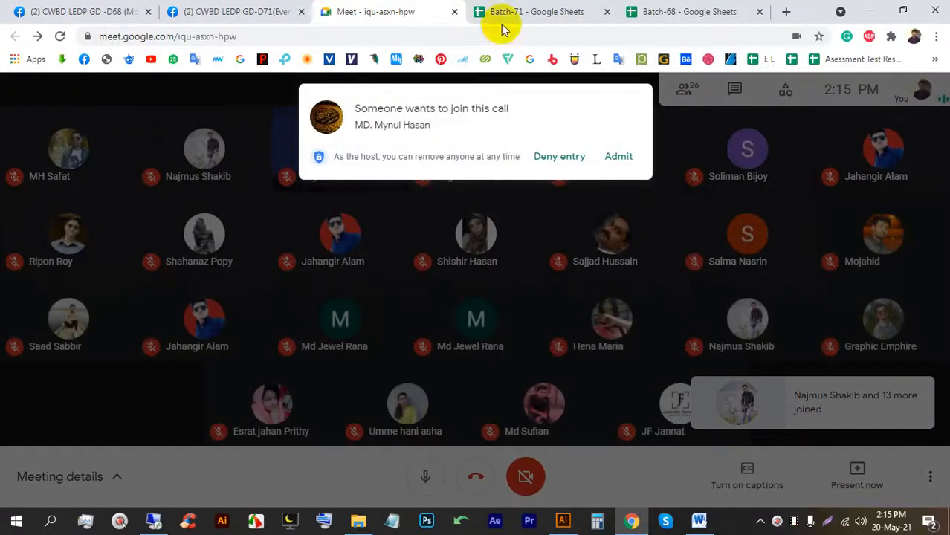
Admit the two students waiting to join the class call.
click(617, 159)
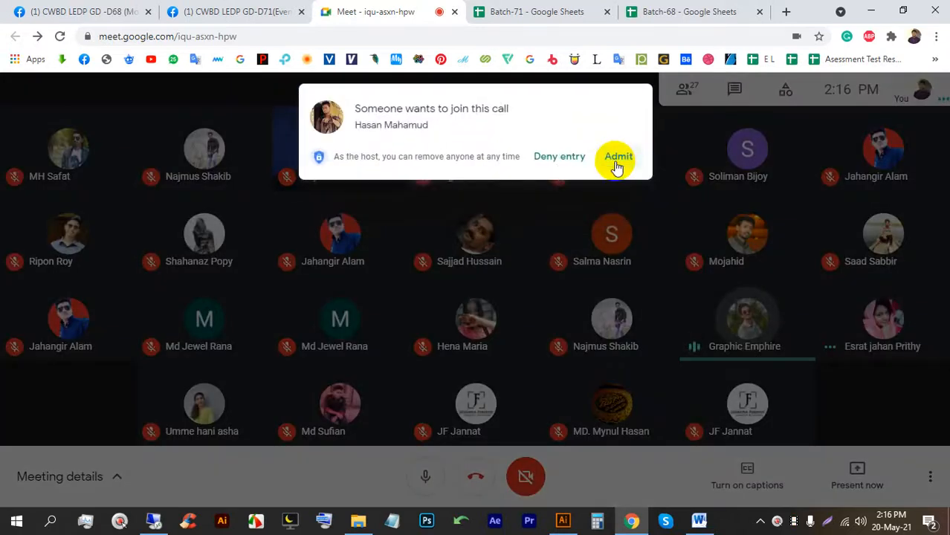
click(614, 155)
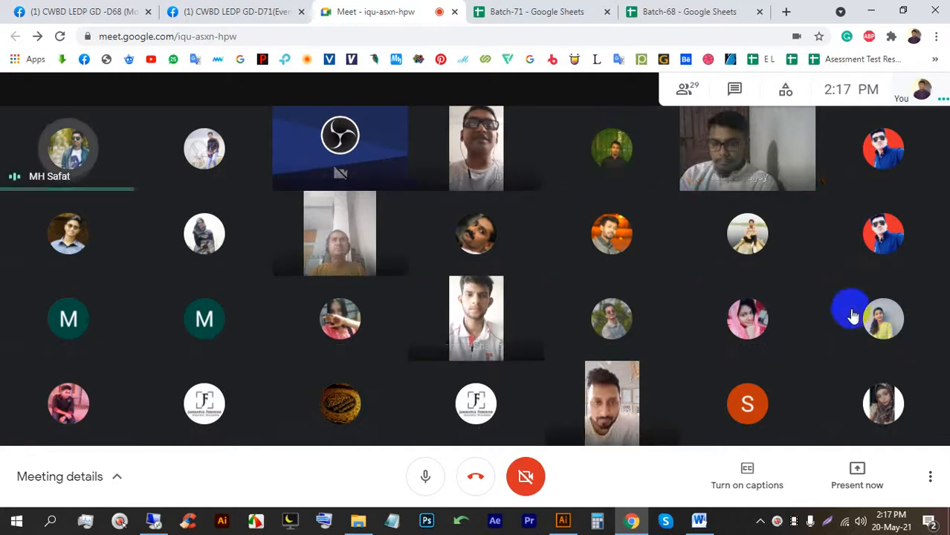
Capture the entire screen with Lightshot for saving.
key(Print)
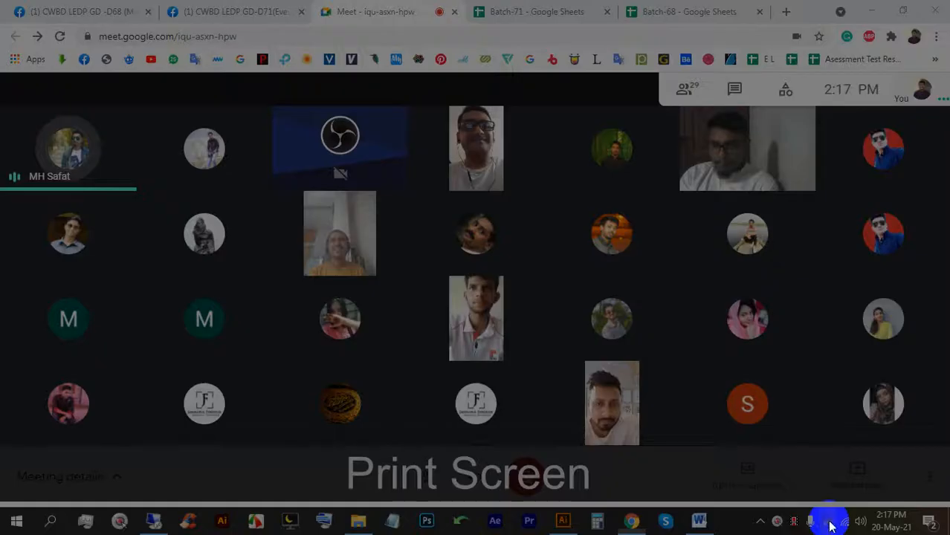
drag(0, 0, 947, 534)
click(912, 520)
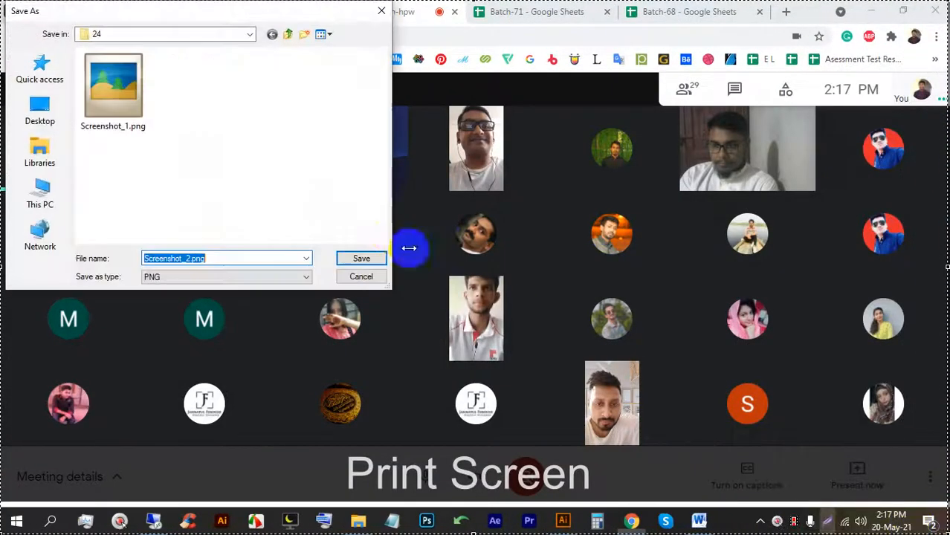
Create a new folder 30 in LEDP (E:) > 71 and save Screenshot_2.png there.
click(287, 35)
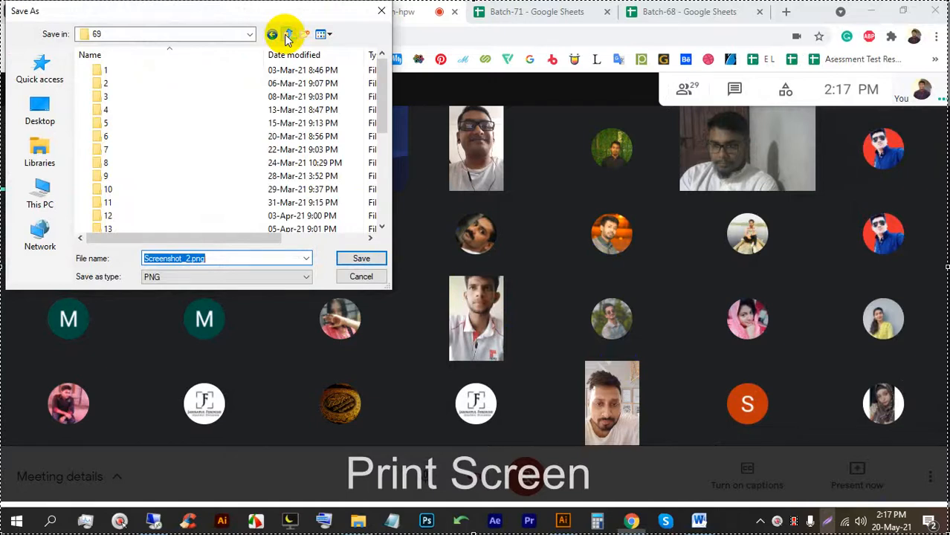
click(287, 35)
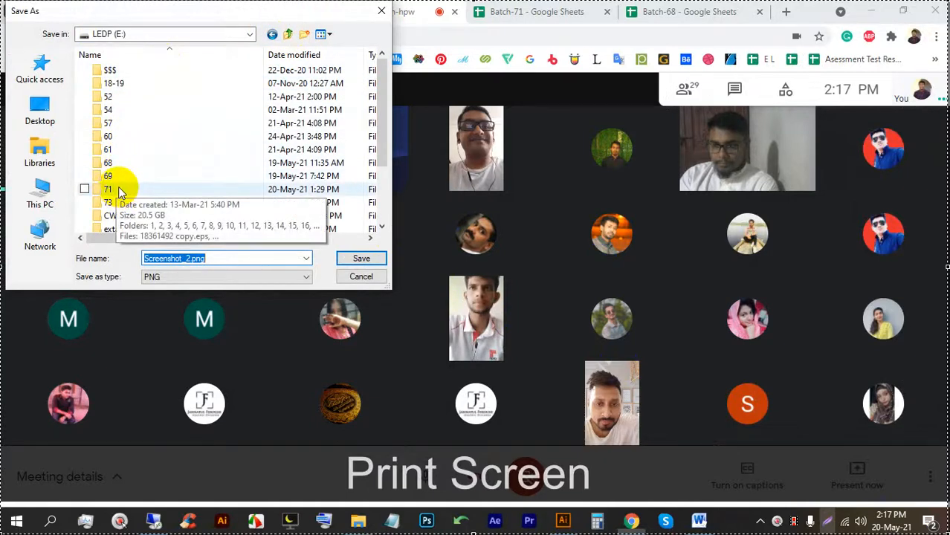
double_click(110, 189)
scroll(294, 205, down, 5)
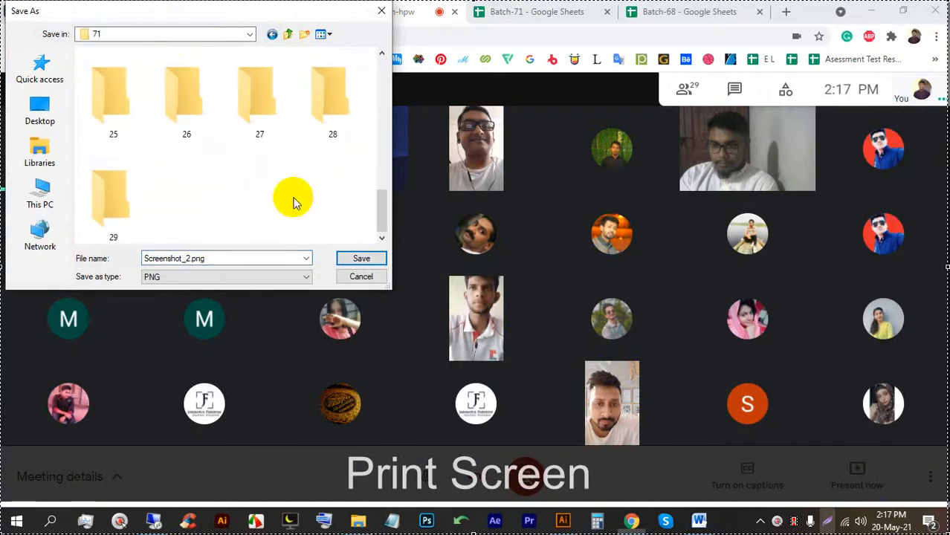
right_click(199, 178)
mouse_move(240, 310)
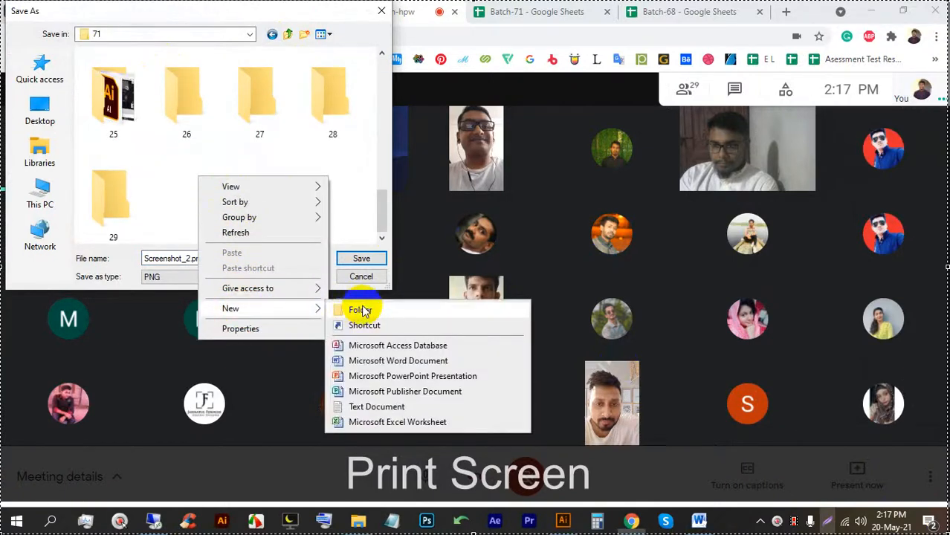
click(363, 311)
text(30)
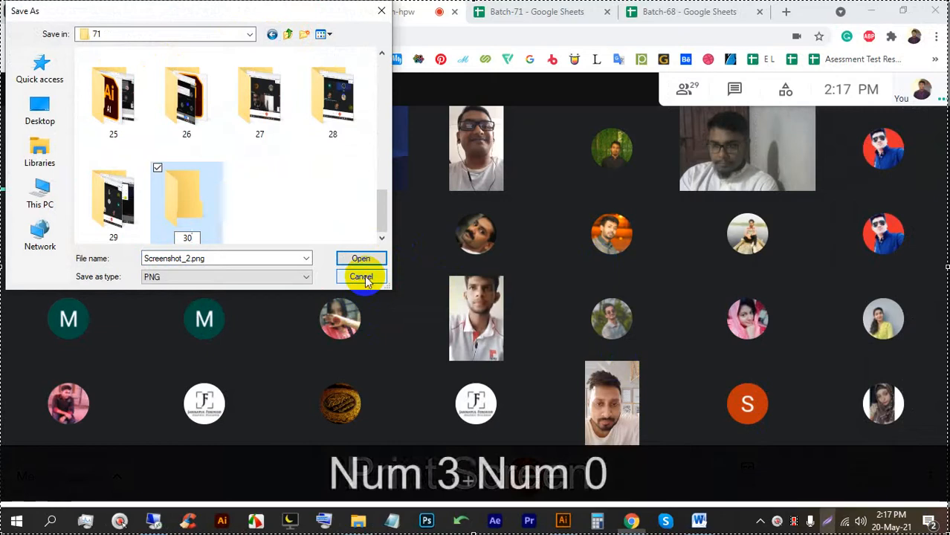
key(Return)
key(Return)
click(363, 257)
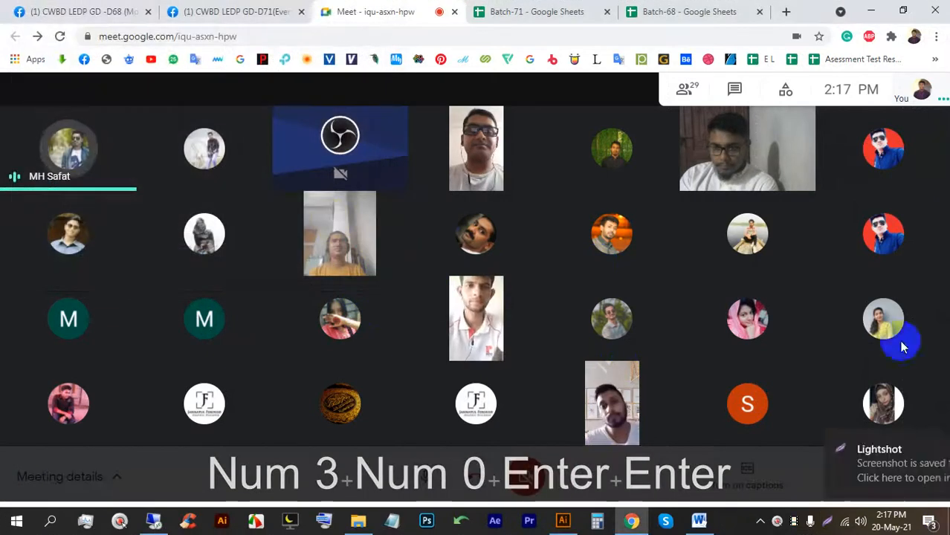
Present the entire screen to the meeting, hide the sharing notice, and close Word.
click(924, 445)
click(879, 479)
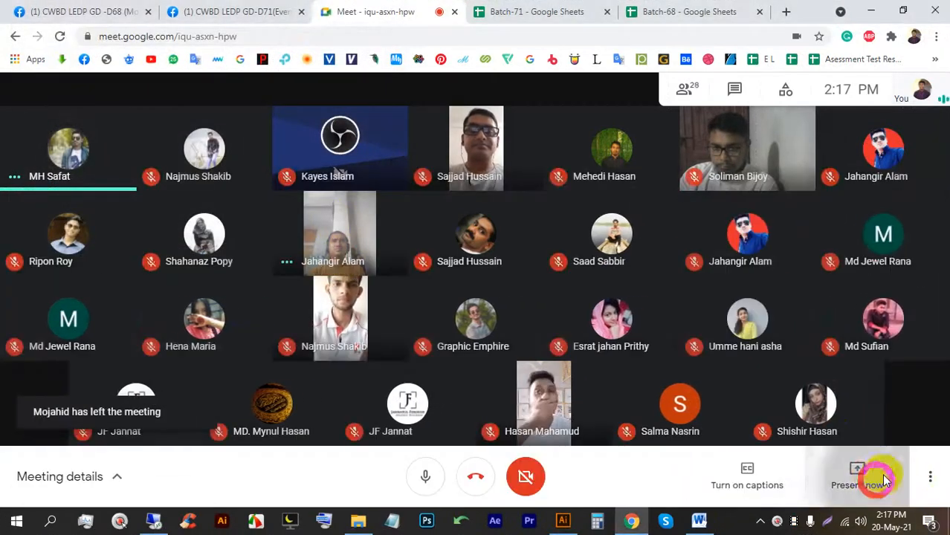
click(816, 352)
click(600, 324)
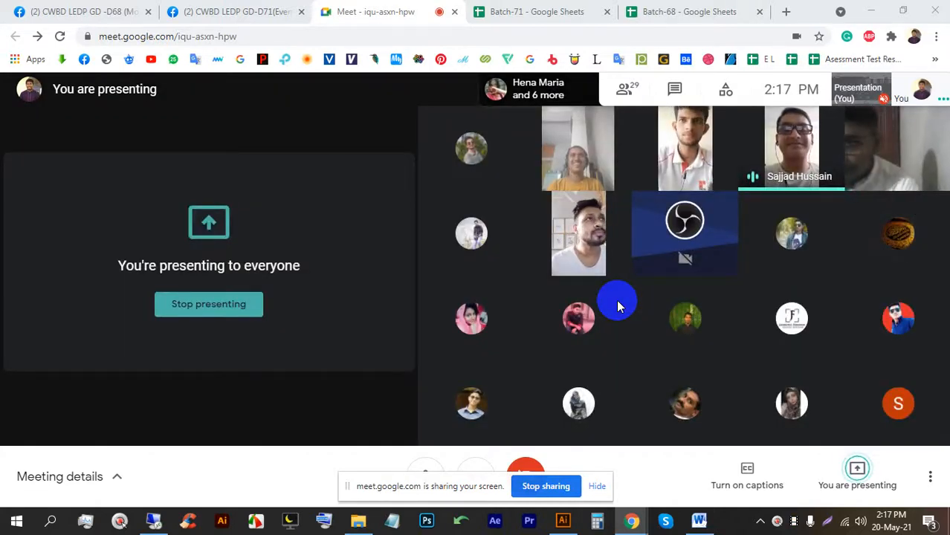
click(597, 486)
mouse_move(700, 523)
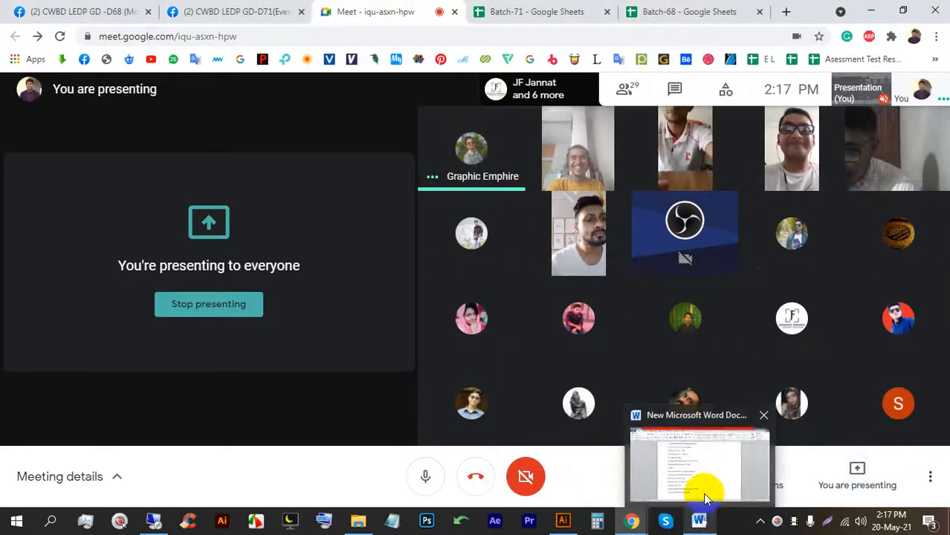
click(763, 411)
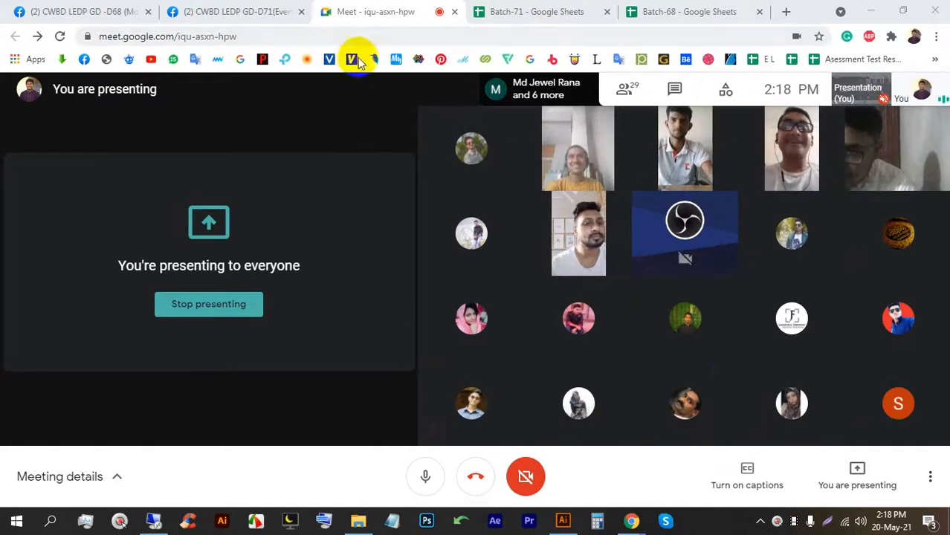
Pin the Batch-71 and Batch-68 spreadsheet tabs in Chrome.
right_click(557, 20)
click(584, 123)
right_click(588, 18)
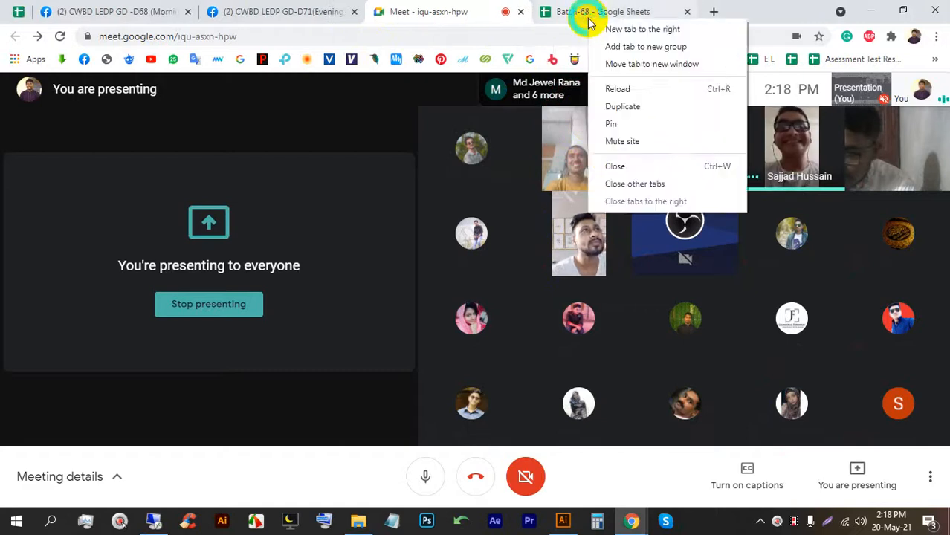
click(621, 128)
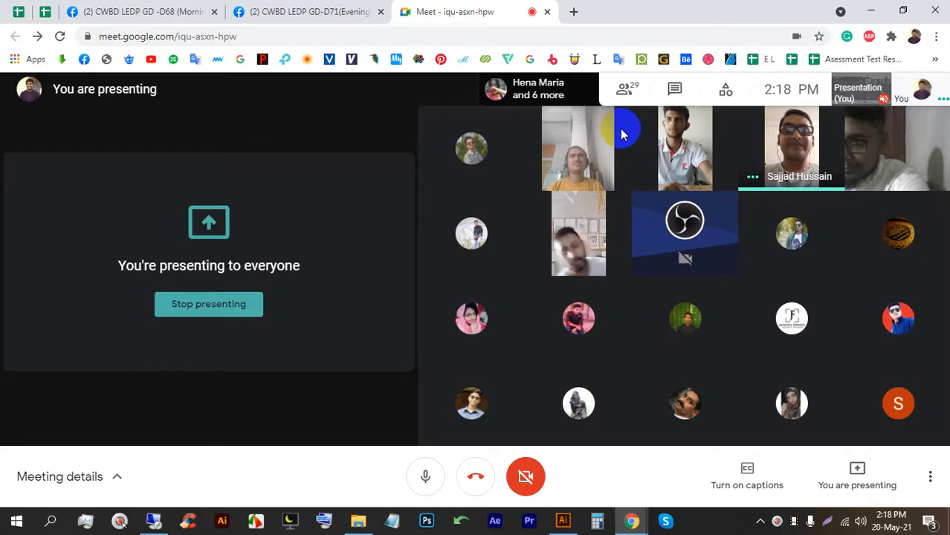
Run a Google image search for 'Magazin' in a new tab.
click(578, 14)
text(M)
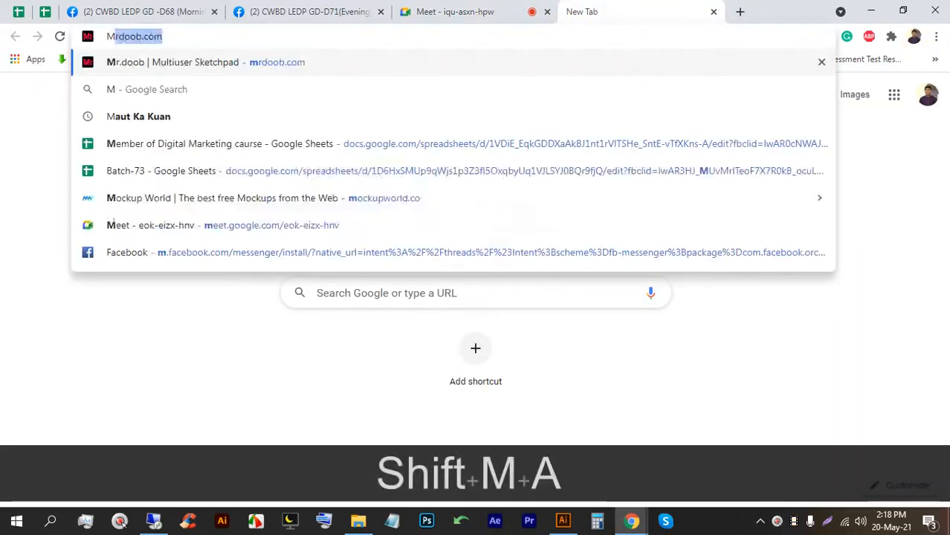
text(a)
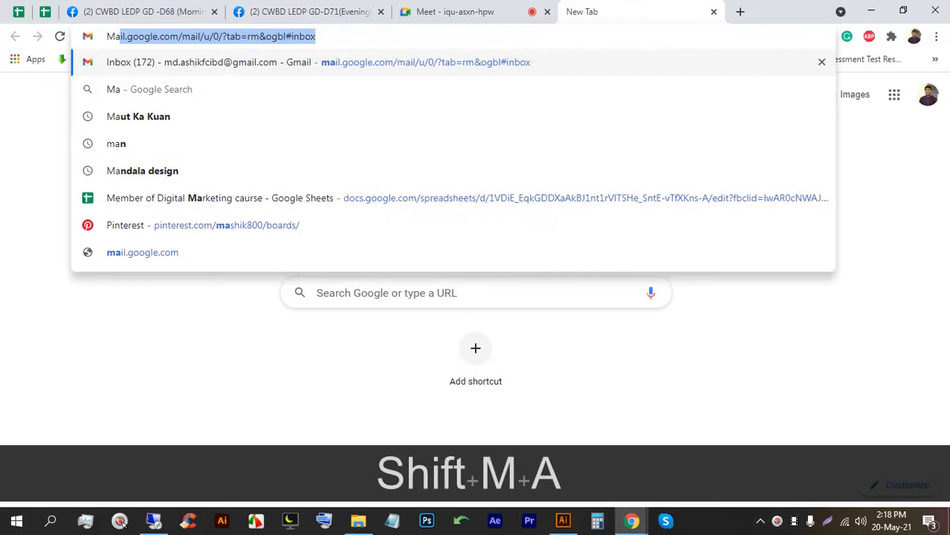
text(gazin)
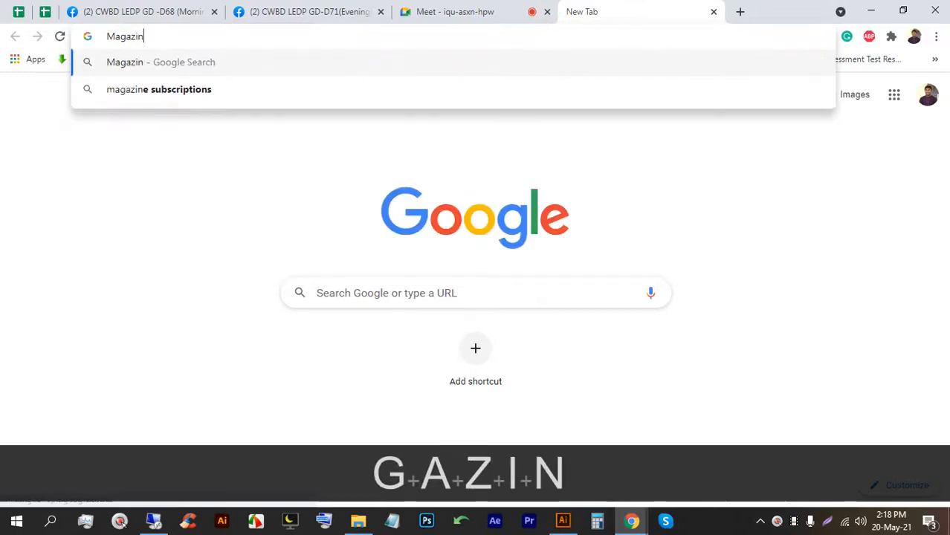
key(Return)
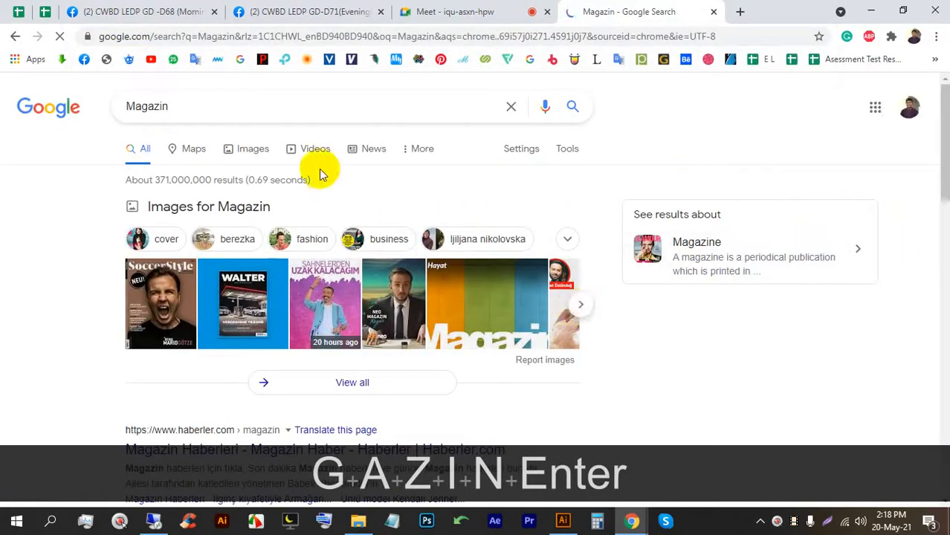
click(252, 148)
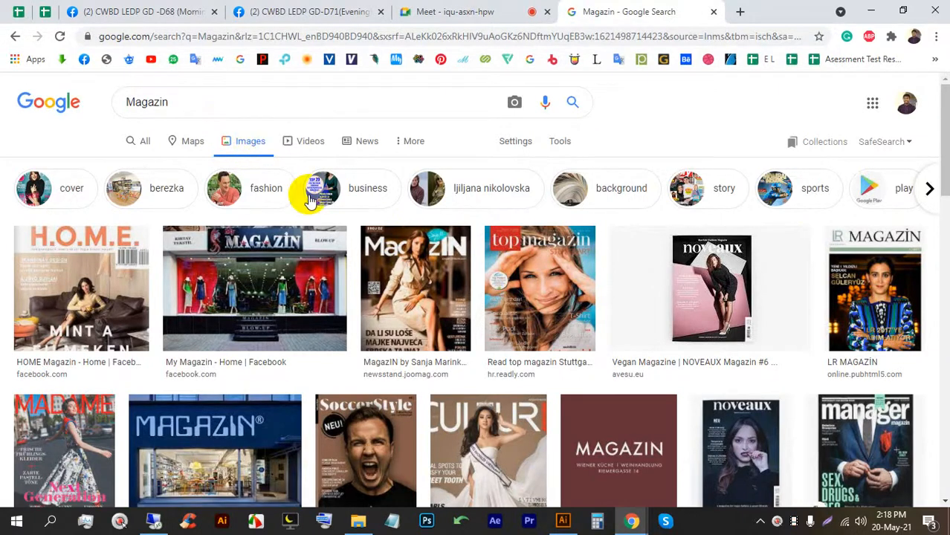
Browse the Magazin image results, then switch back to the Meet call.
scroll(337, 244, down, 2)
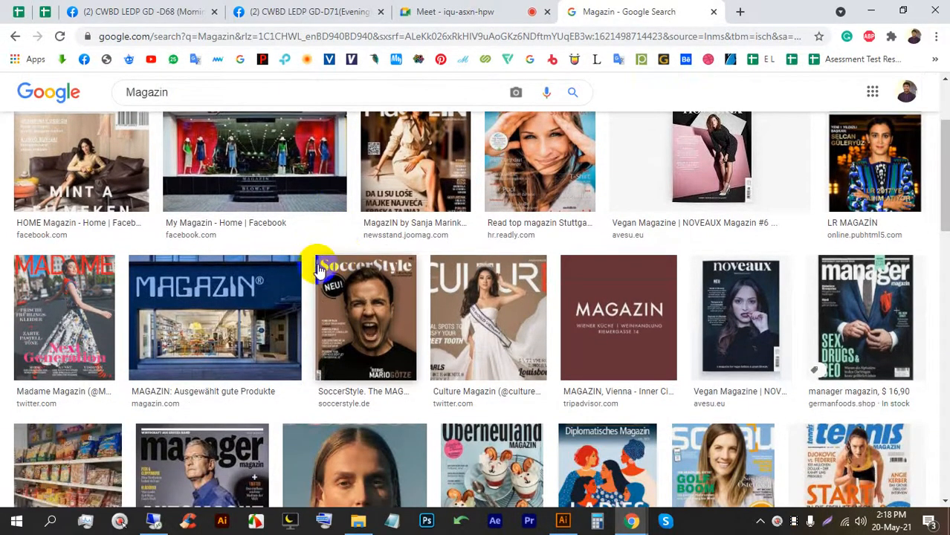
scroll(314, 266, down, 2)
scroll(322, 275, down, 4)
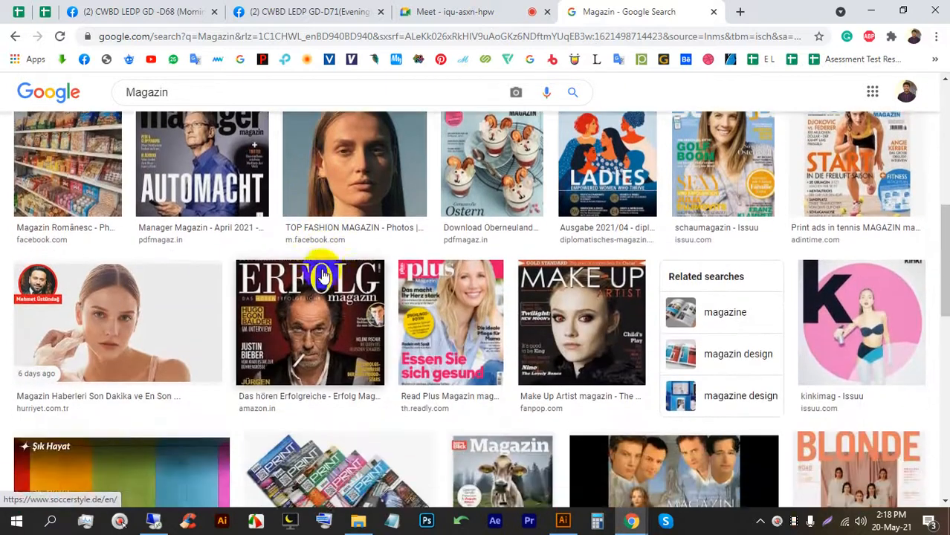
scroll(331, 279, down, 2)
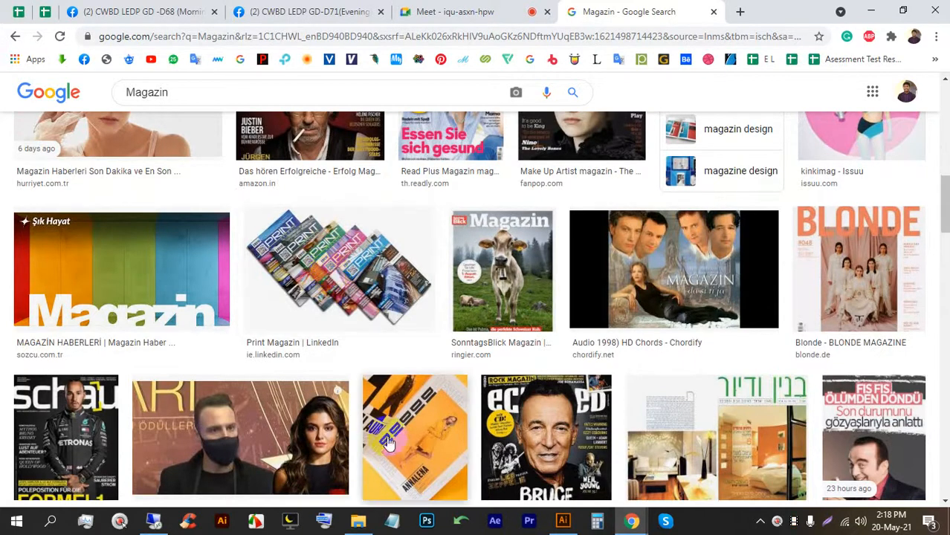
scroll(331, 279, down, 10)
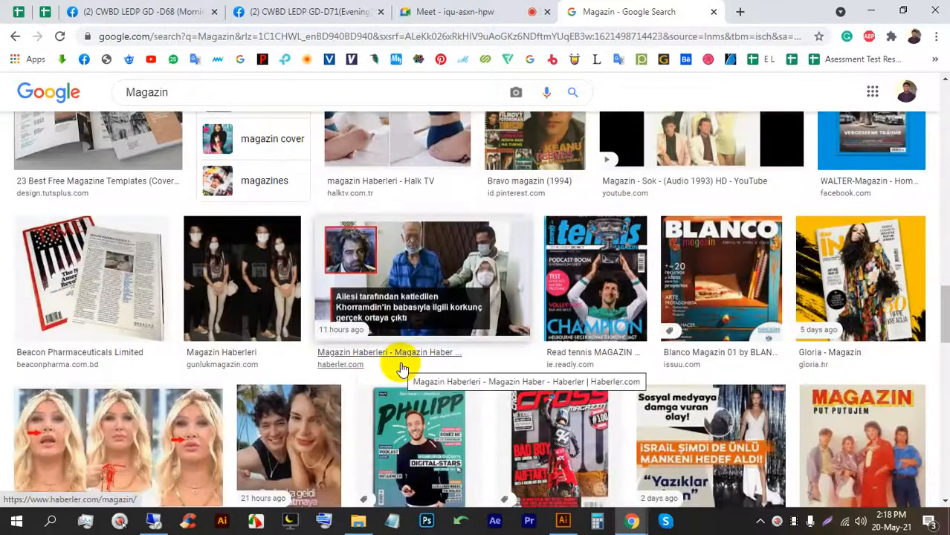
scroll(401, 369, down, 4)
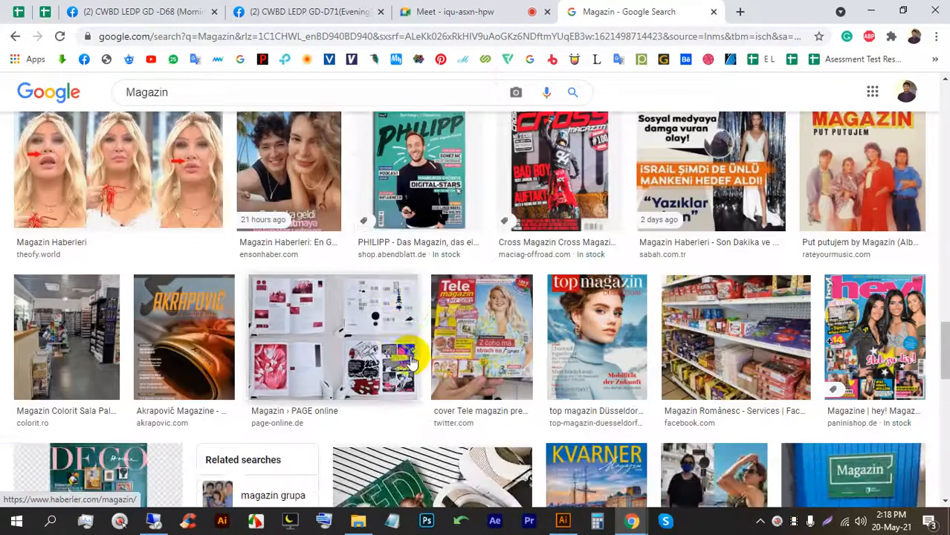
scroll(400, 352, down, 1)
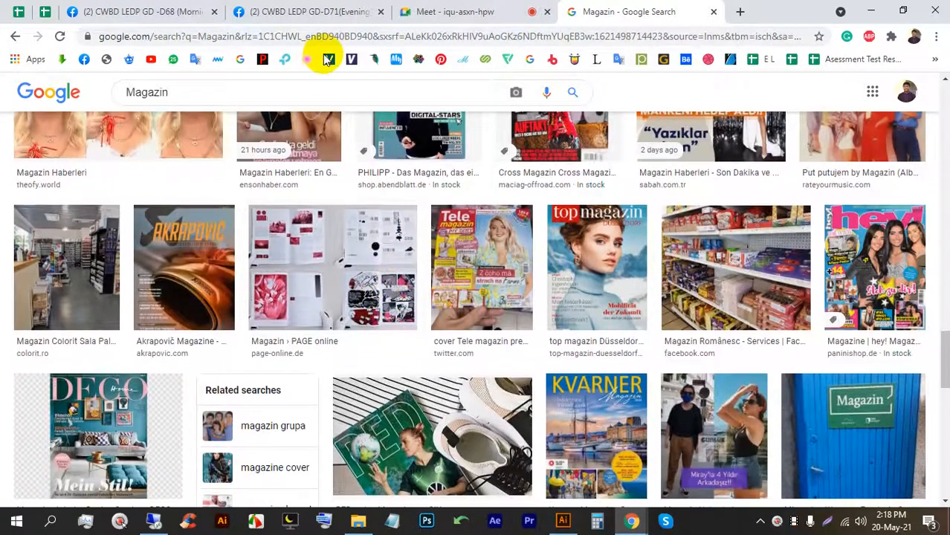
click(450, 11)
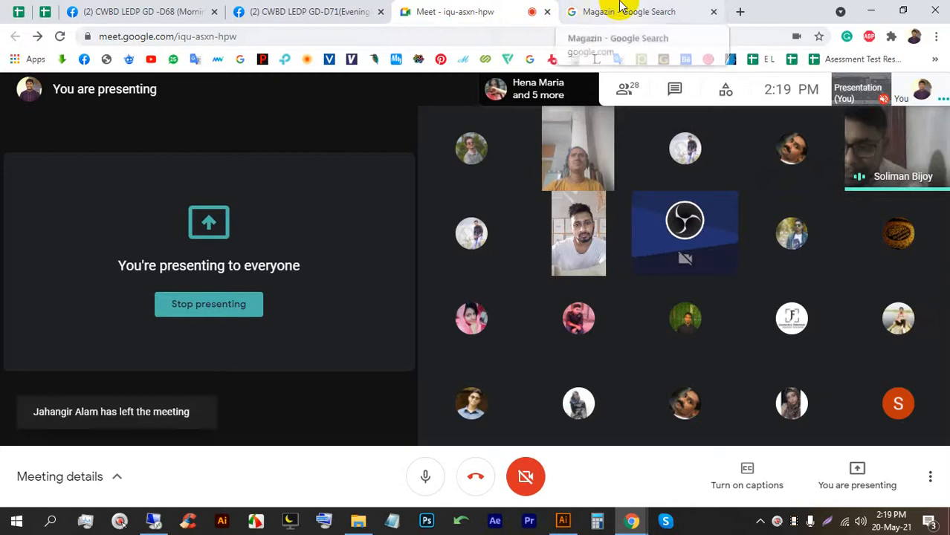
Pin both Facebook tabs in the tab strip.
click(617, 9)
click(467, 9)
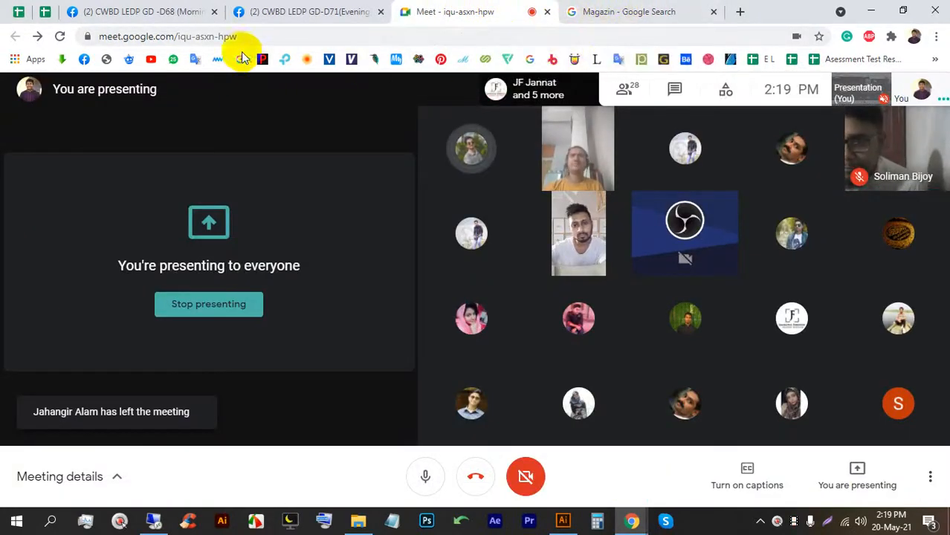
right_click(145, 16)
click(162, 115)
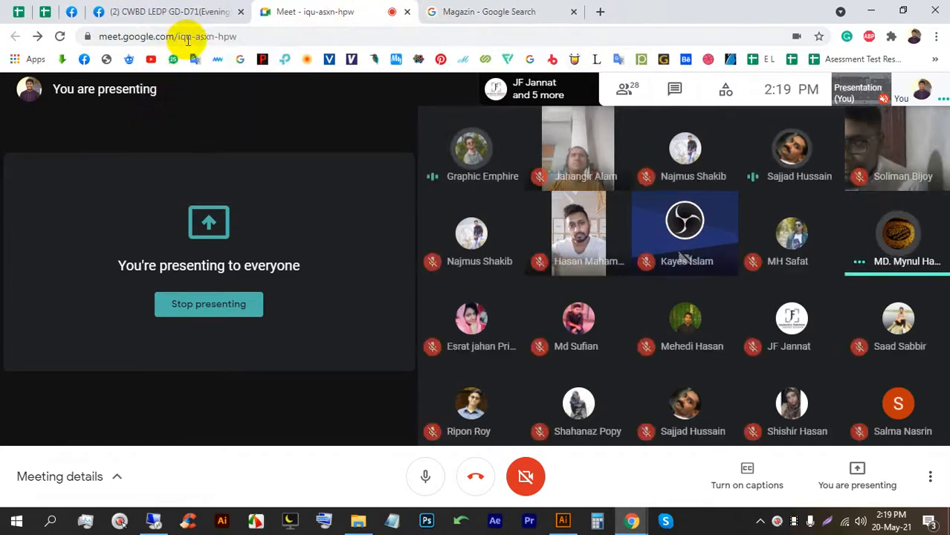
right_click(191, 15)
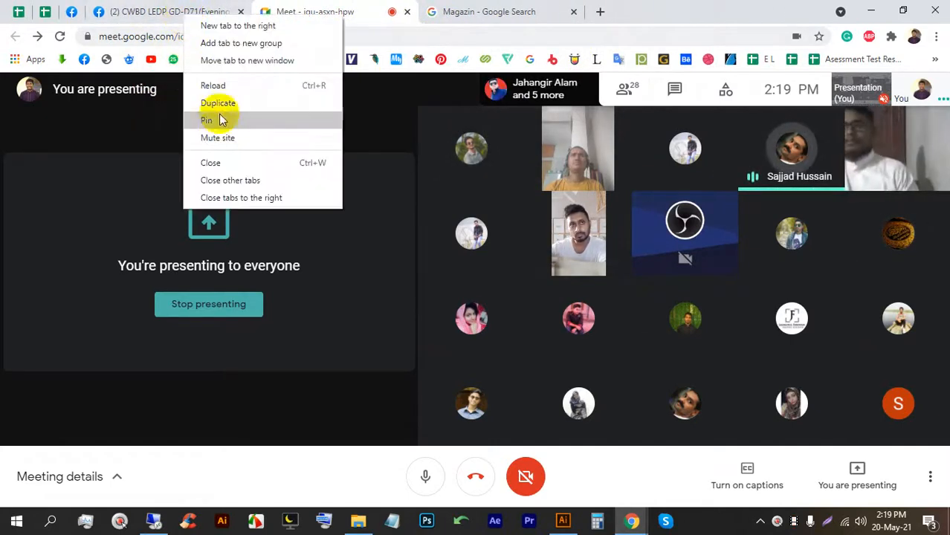
click(219, 126)
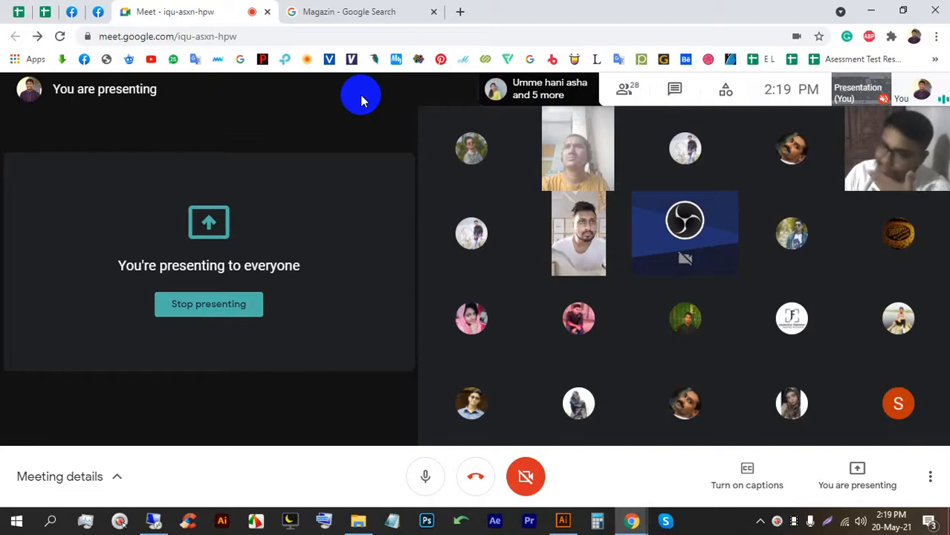
Return to the Magazin image results and scroll to the top.
mouse_move(471, 232)
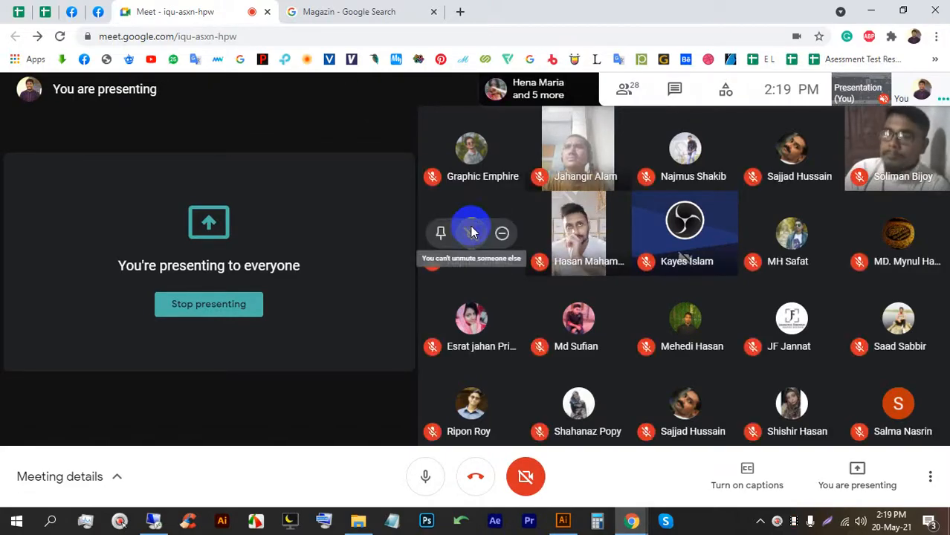
click(408, 9)
scroll(224, 244, up, 15)
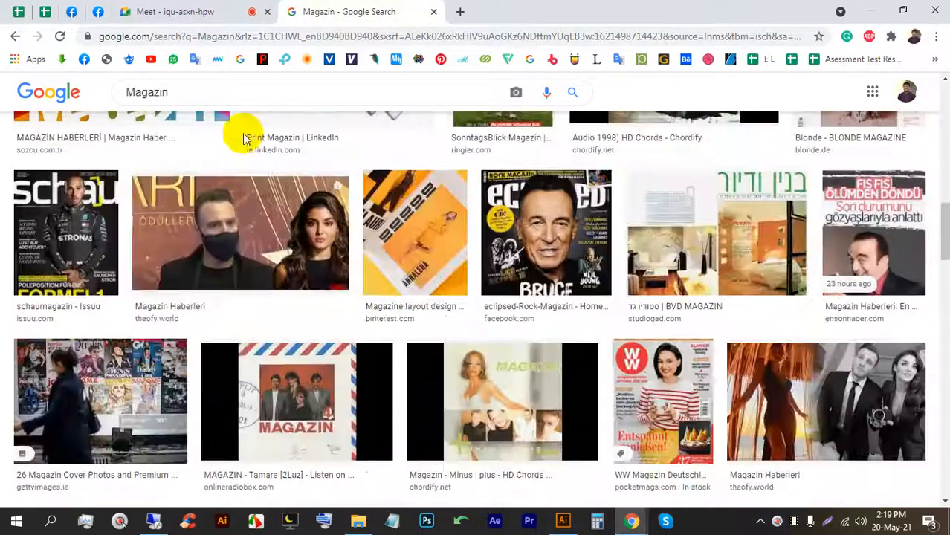
Search images for 'Magazine Cover', accepting the corrected spelling.
click(231, 89)
text(Cav)
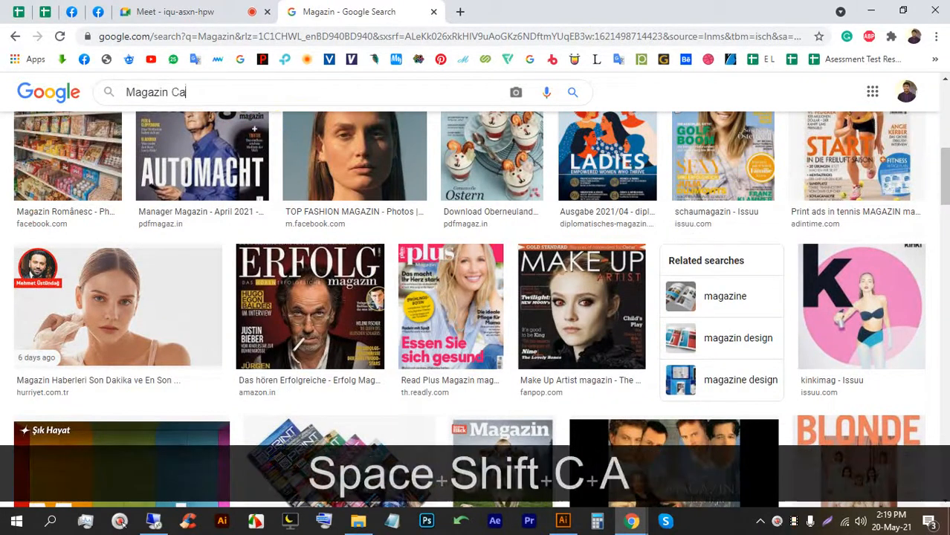
key(BackSpace)
key(BackSpace)
text(over)
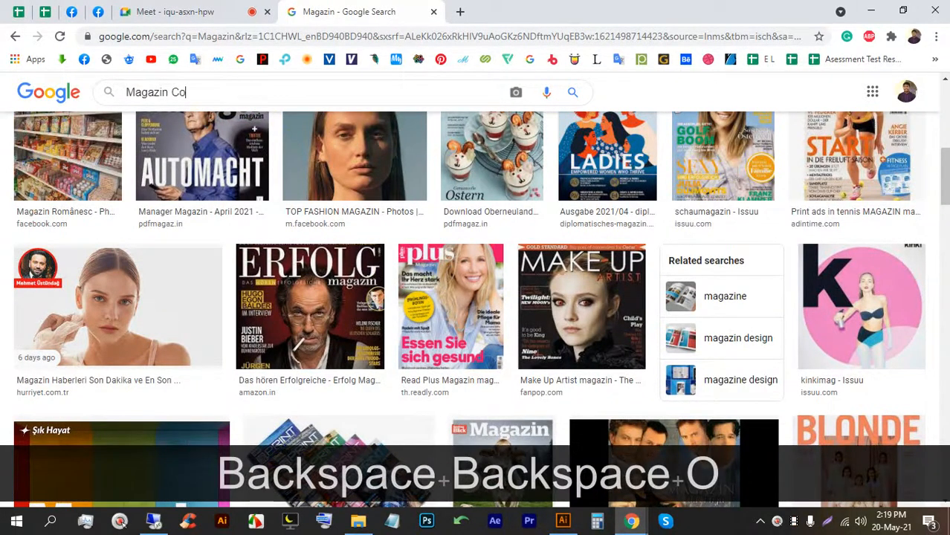
key(Return)
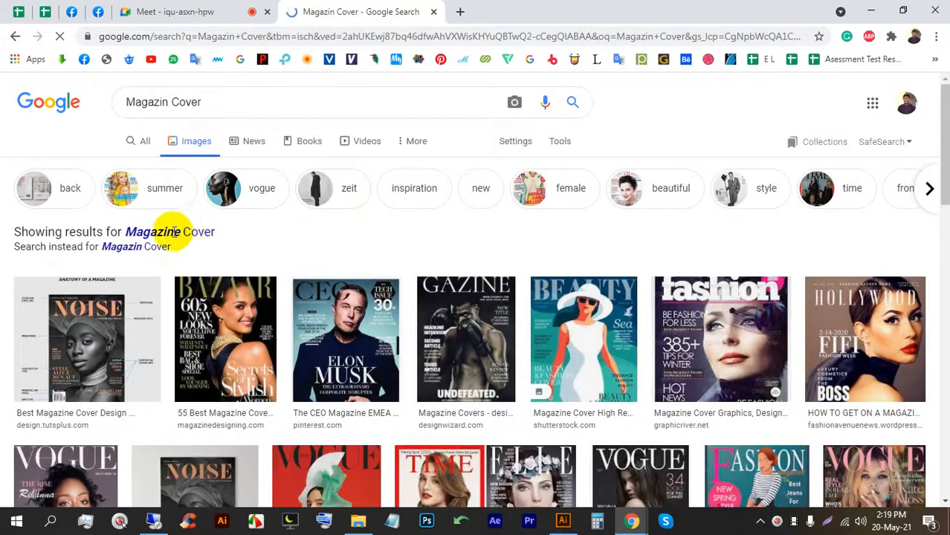
click(166, 230)
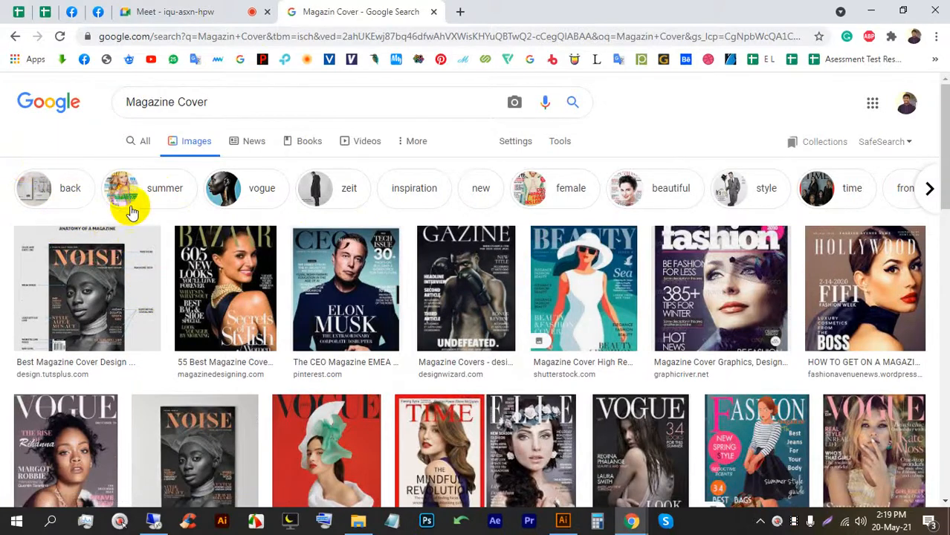
Browse the results and preview the Chorus Design magazine cover example.
scroll(482, 325, down, 2)
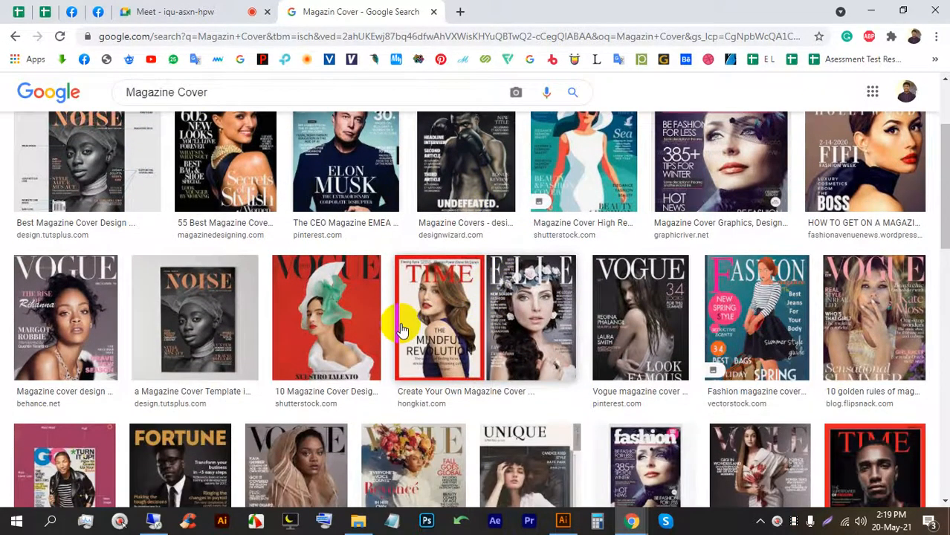
scroll(413, 329, down, 1)
scroll(393, 312, down, 3)
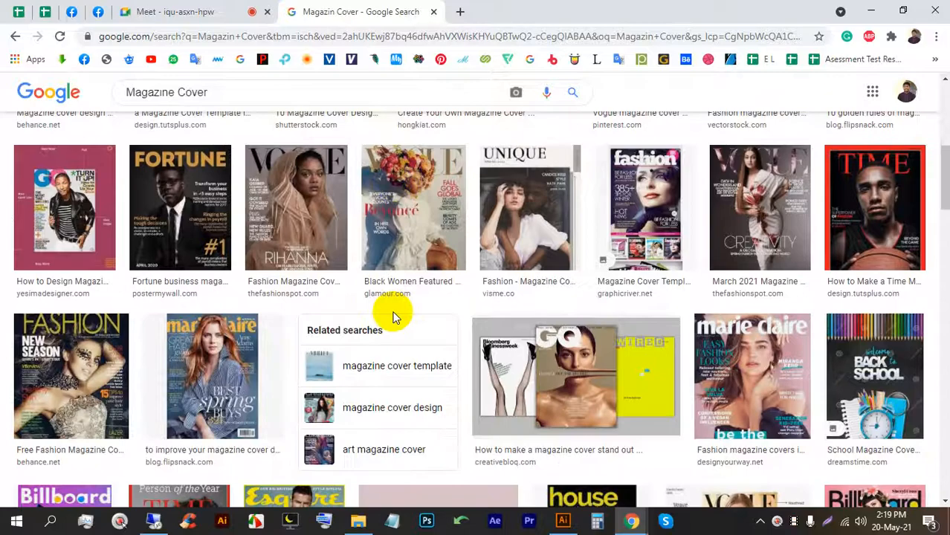
scroll(392, 301, up, 6)
scroll(226, 100, down, 10)
scroll(403, 248, up, 5)
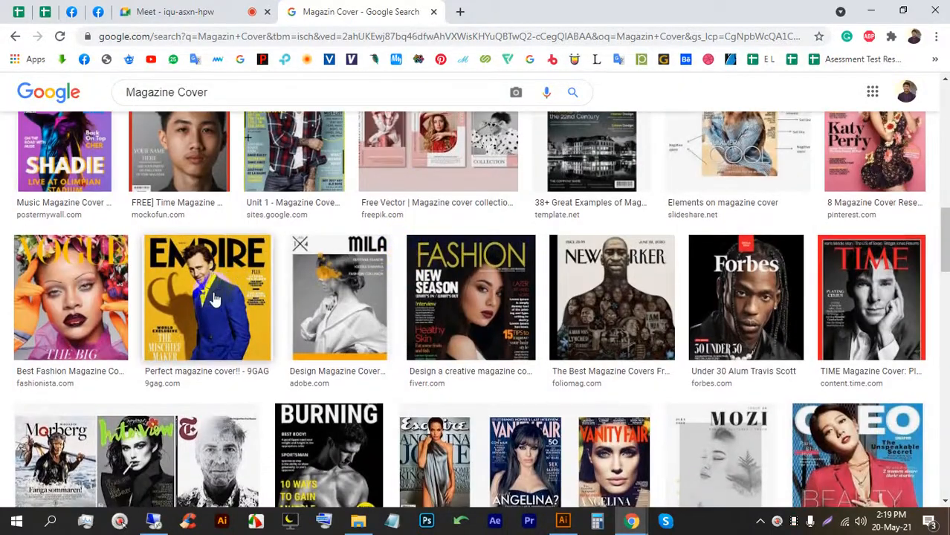
scroll(238, 293, down, 3)
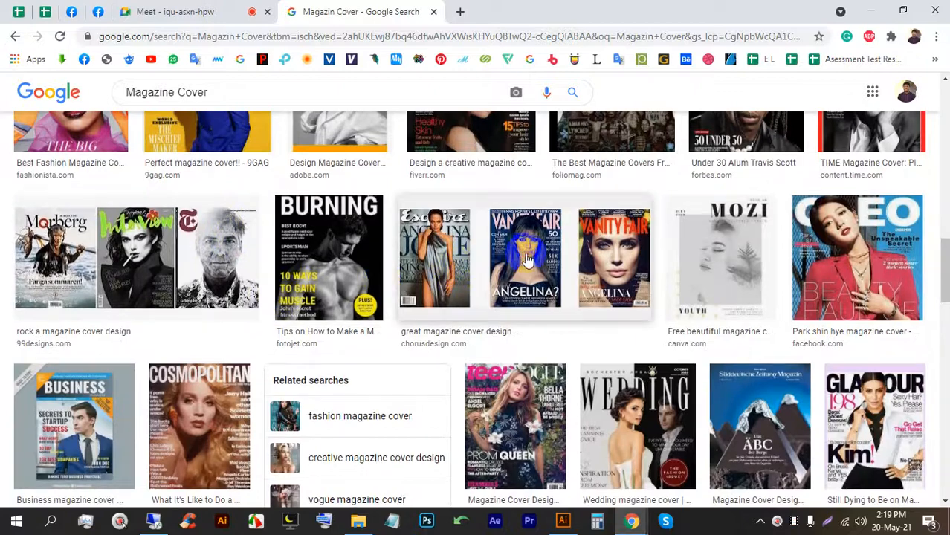
click(527, 260)
scroll(420, 263, down, 3)
scroll(598, 394, down, 2)
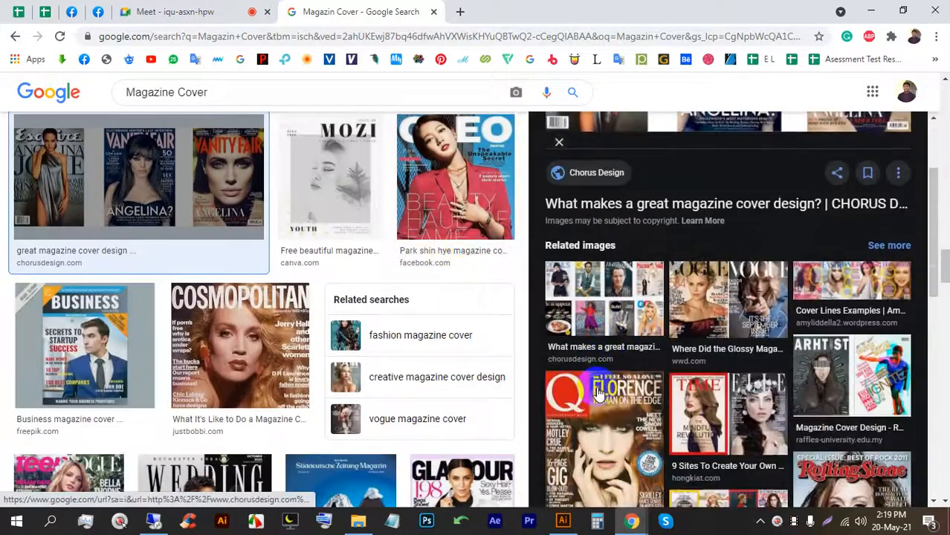
scroll(599, 394, up, 3)
scroll(390, 347, down, 1)
scroll(304, 364, down, 12)
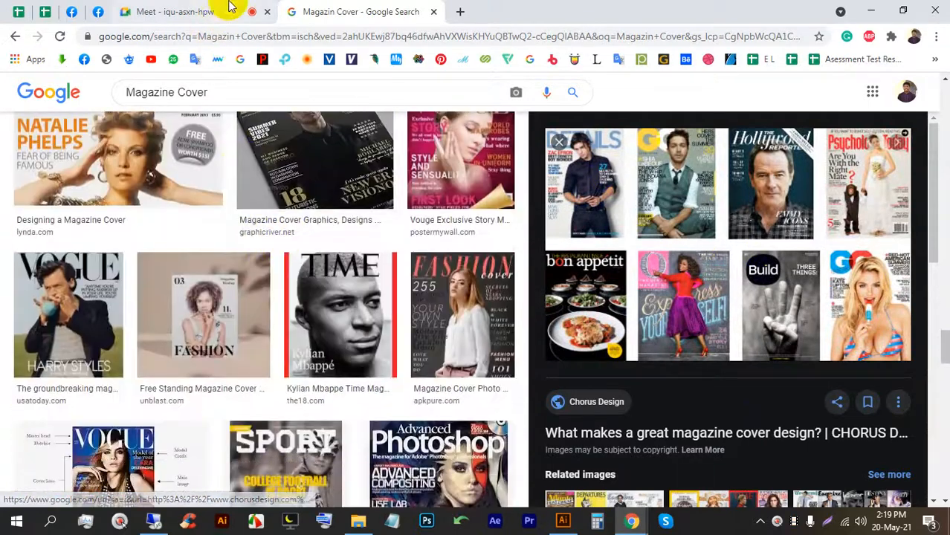
Check on the meeting, return to the results, and select 'Cover' in the query.
click(175, 12)
click(309, 7)
scroll(298, 126, up, 3)
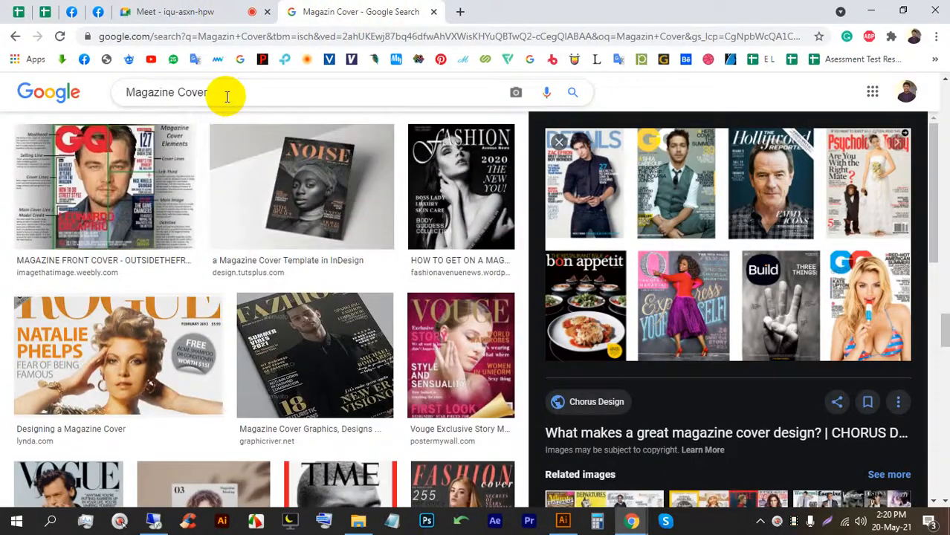
double_click(179, 92)
Search images for 'Magazine page'.
text(page)
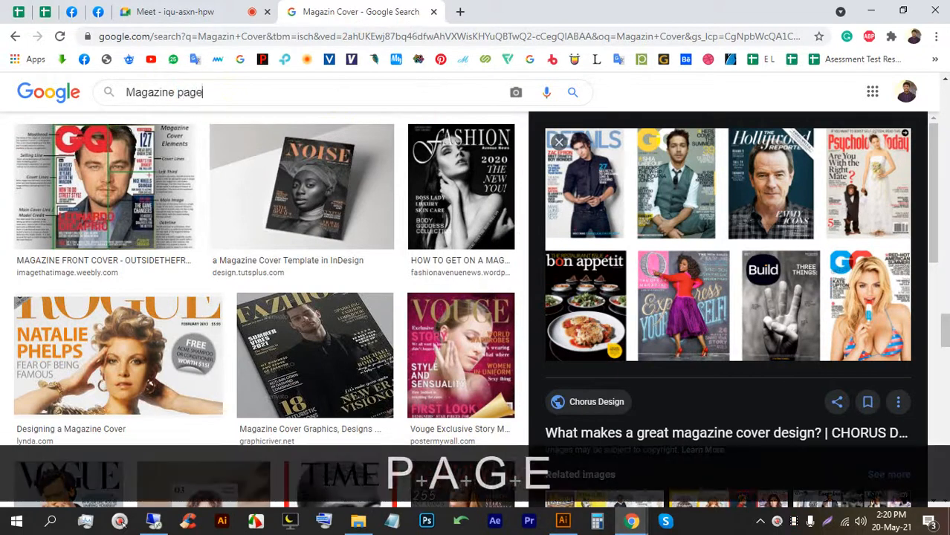
key(Return)
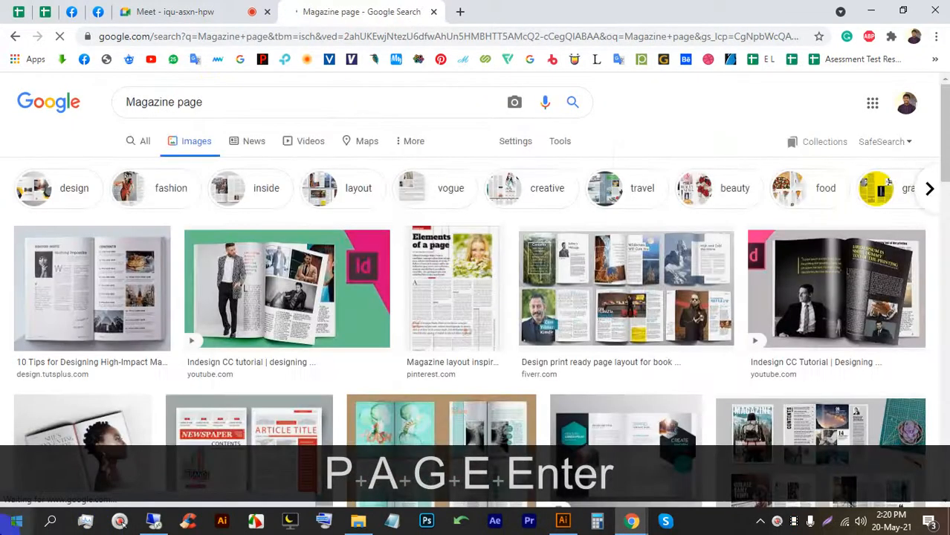
scroll(265, 281, down, 2)
Preview the corporate magazine template and page layout images, then return to Meet.
click(267, 280)
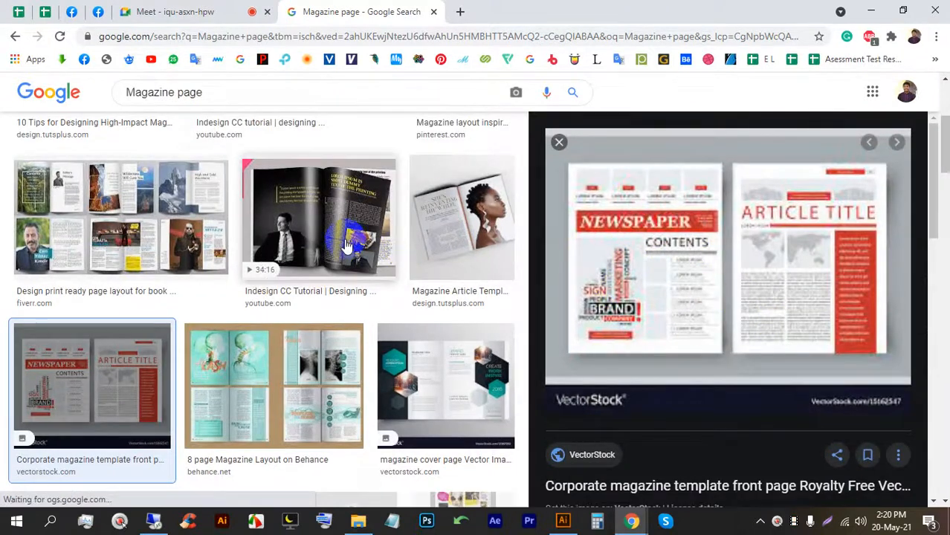
scroll(346, 246, down, 4)
click(342, 272)
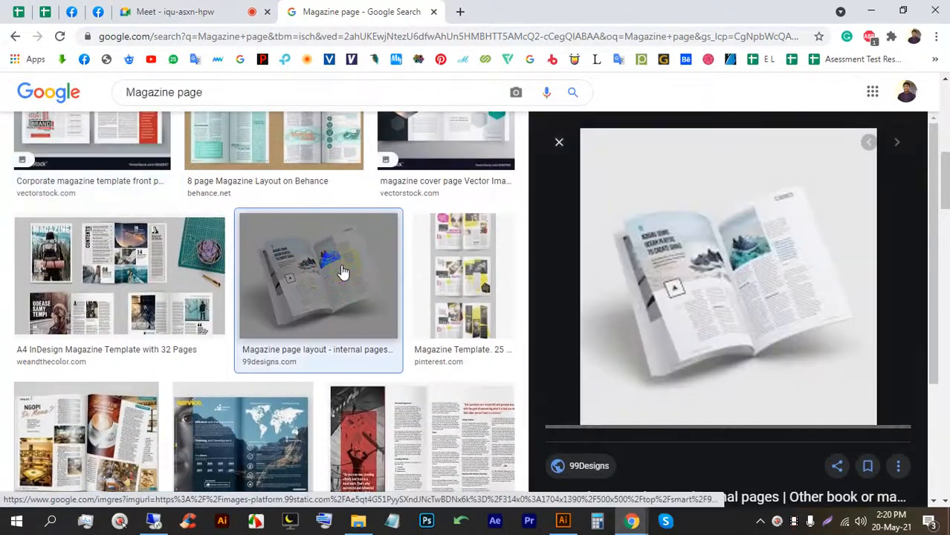
click(205, 10)
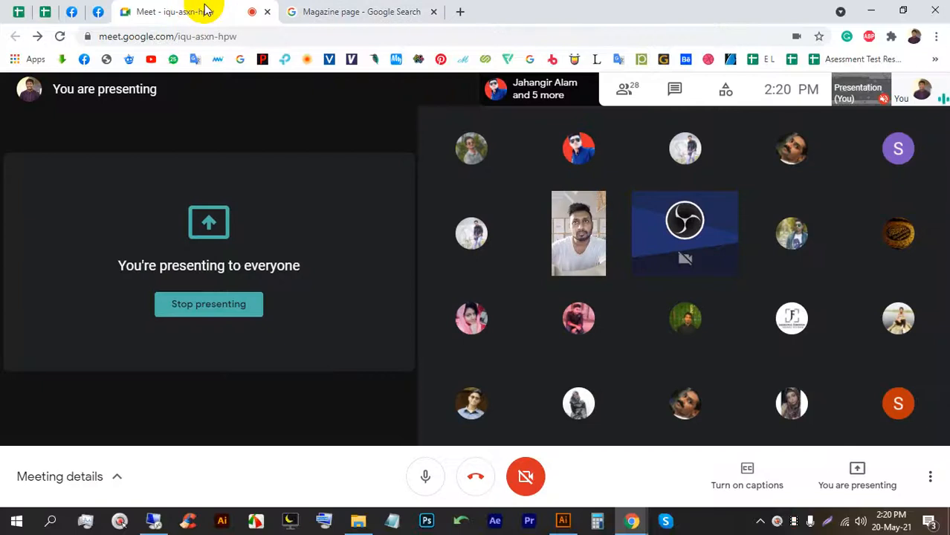
click(459, 11)
Open fiverr.com in a new tab and search services for 'Magazine'.
click(445, 37)
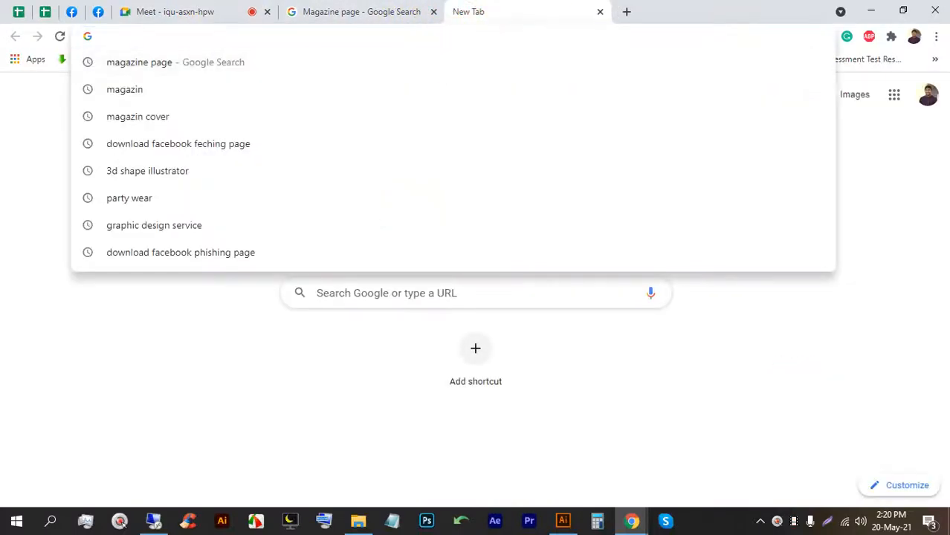
text(fi)
key(Return)
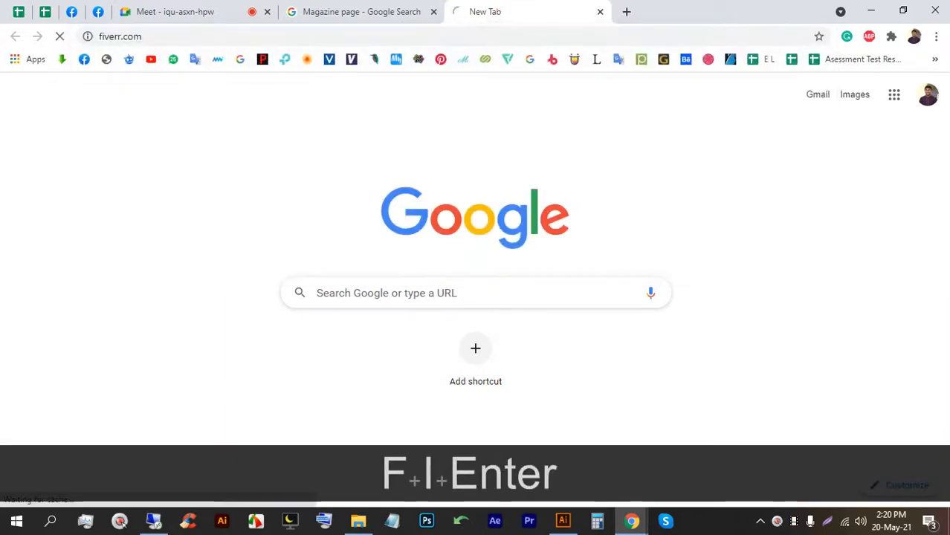
click(222, 95)
text(Ma)
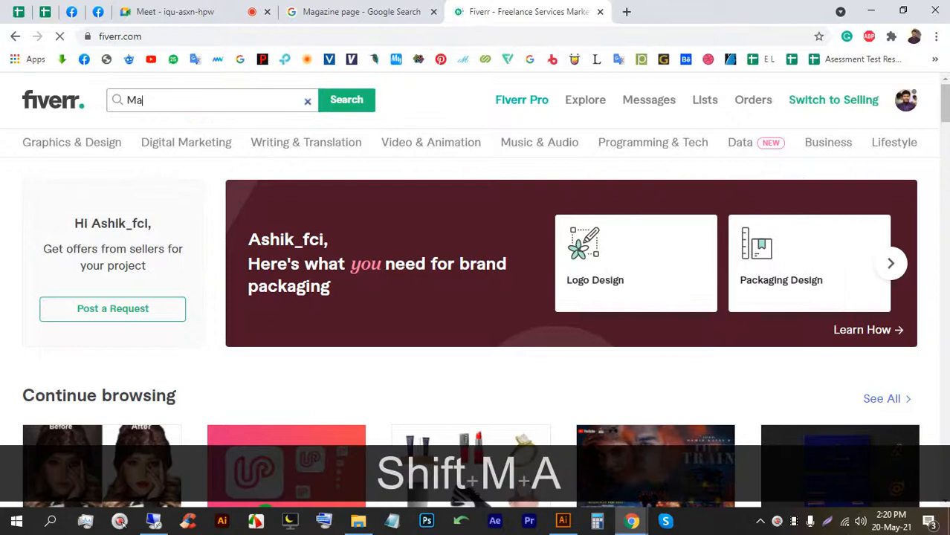
text(gazi)
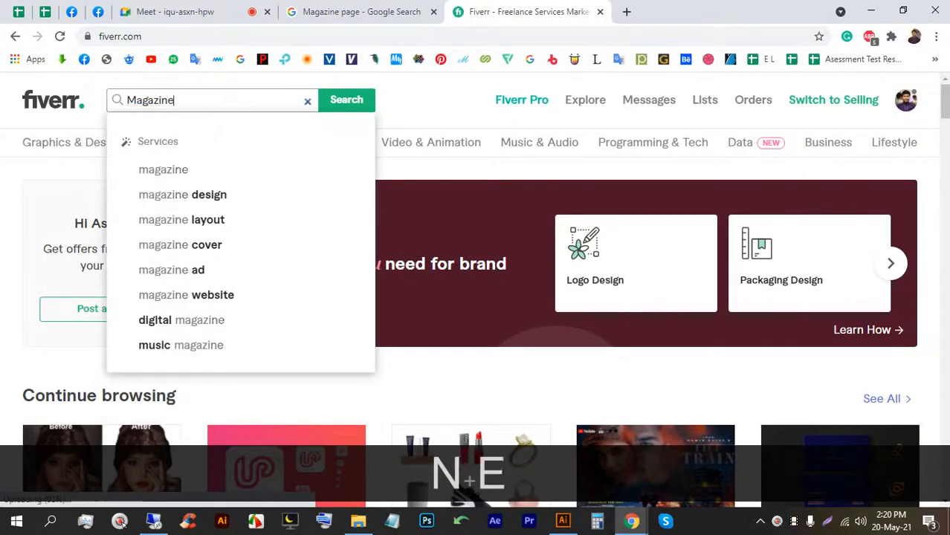
text(ne)
key(Return)
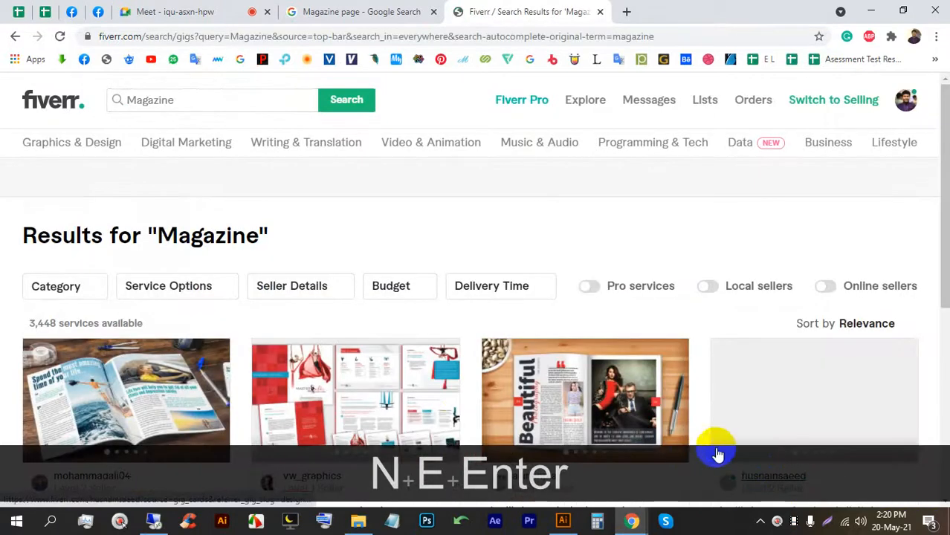
Browse the 3,448 Magazine results and bring up related search suggestions.
scroll(428, 348, down, 2)
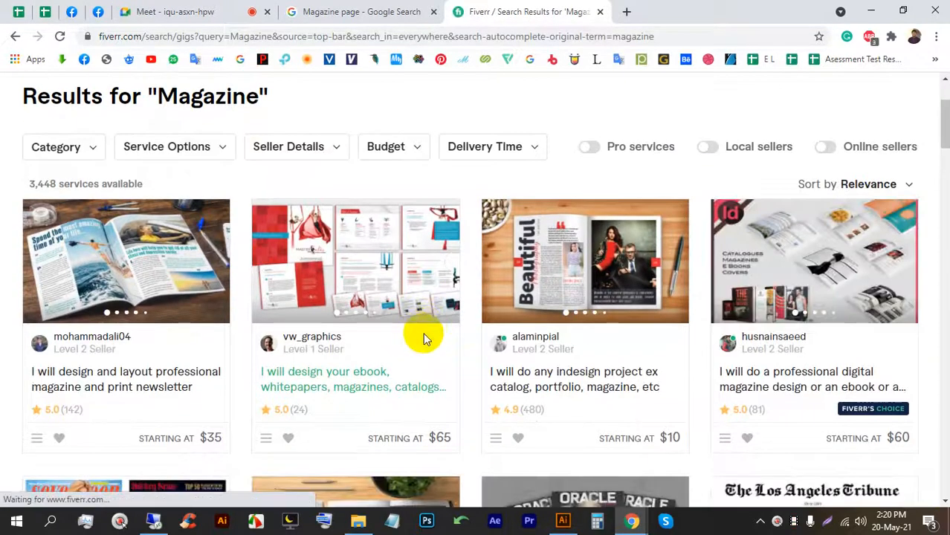
scroll(413, 349, up, 2)
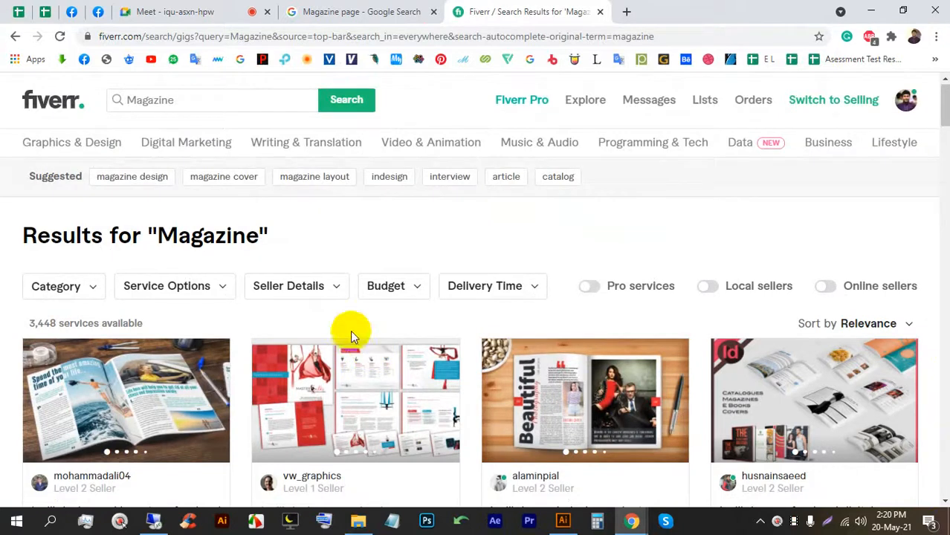
click(221, 98)
click(374, 105)
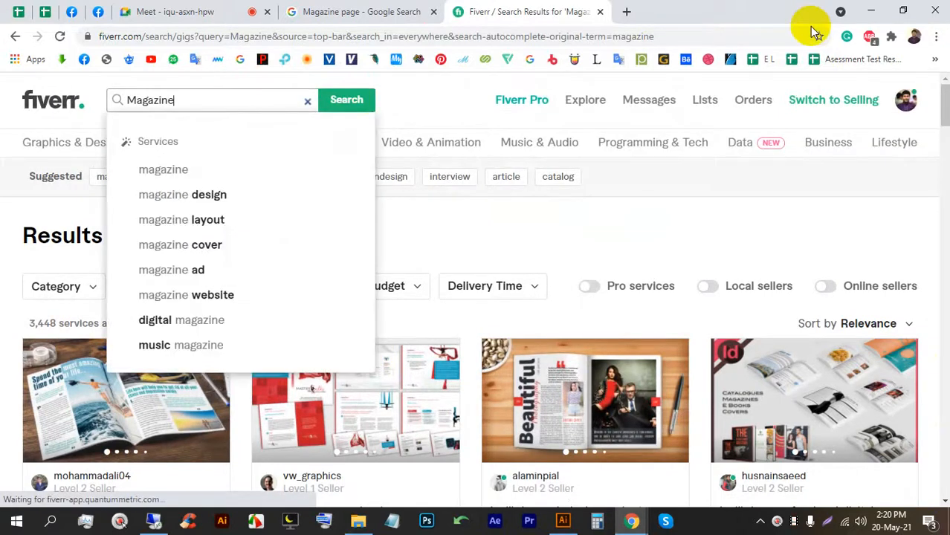
click(461, 113)
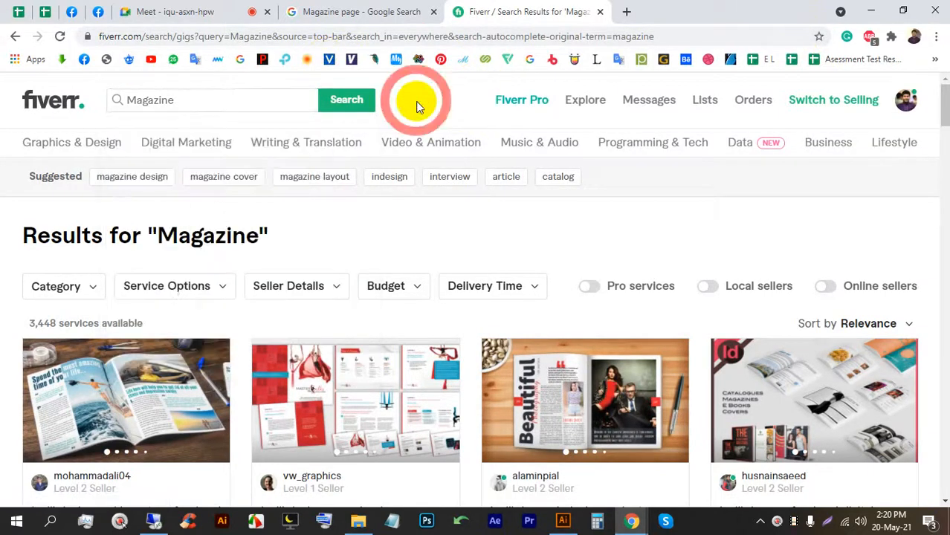
scroll(269, 248, down, 1)
scroll(269, 248, down, 1)
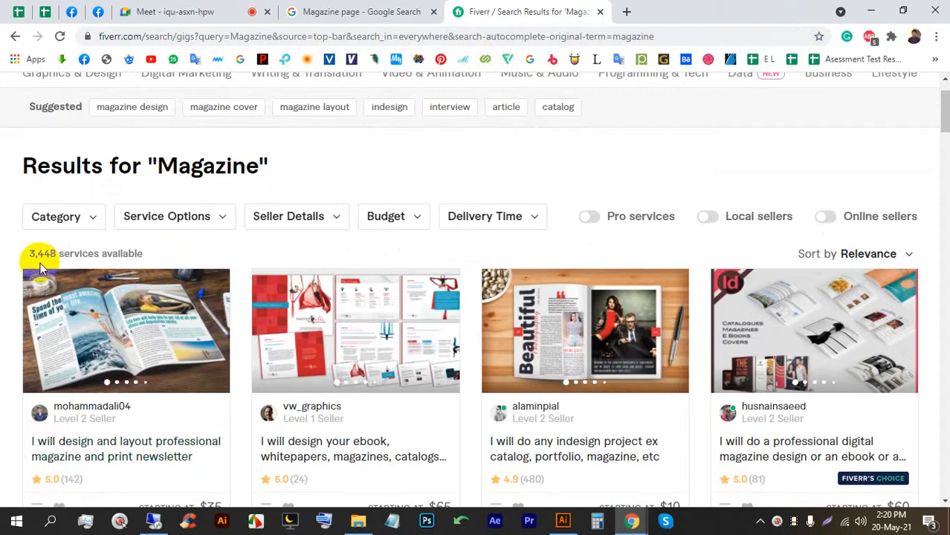
scroll(188, 186, up, 1)
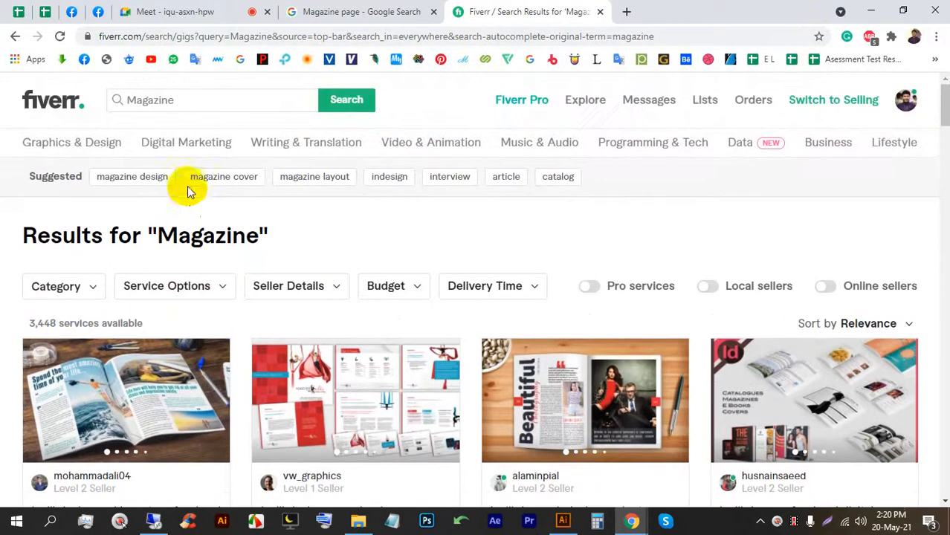
click(202, 101)
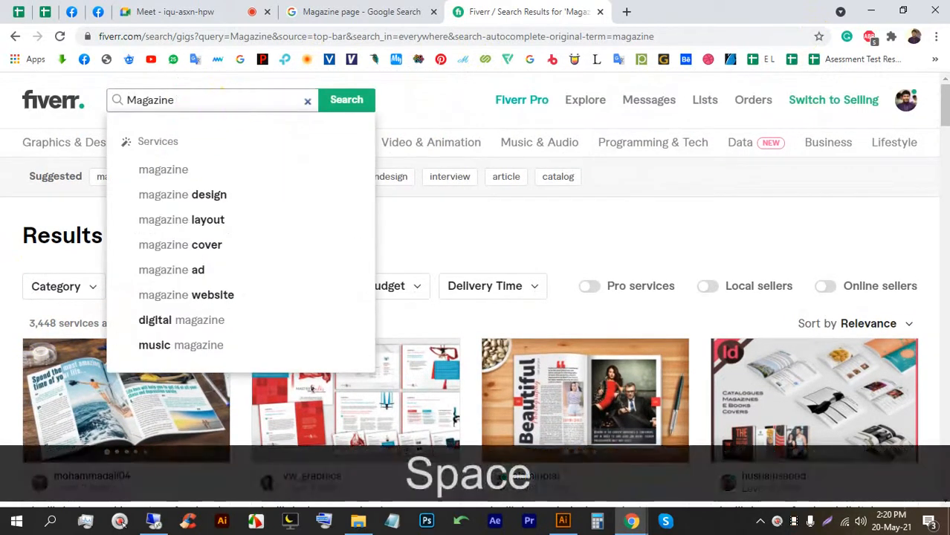
click(208, 196)
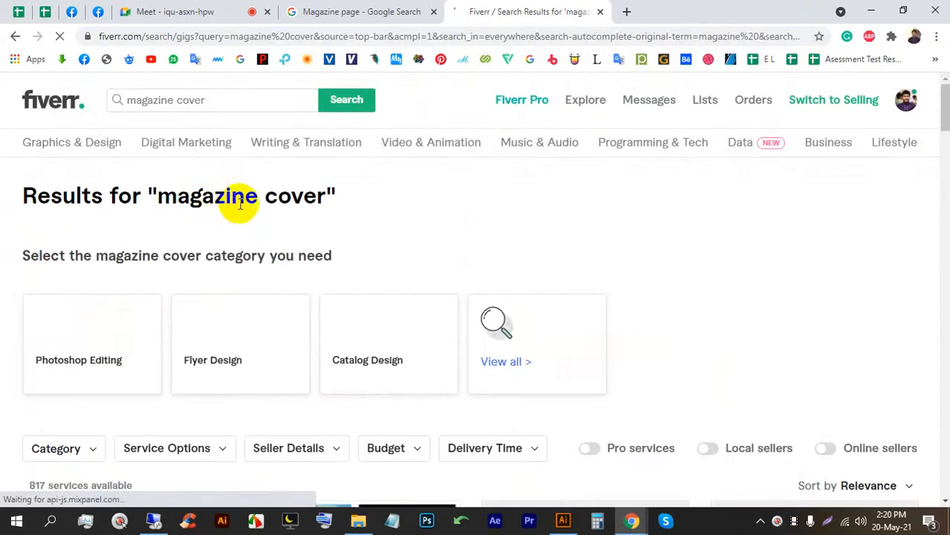
scroll(216, 270, down, 4)
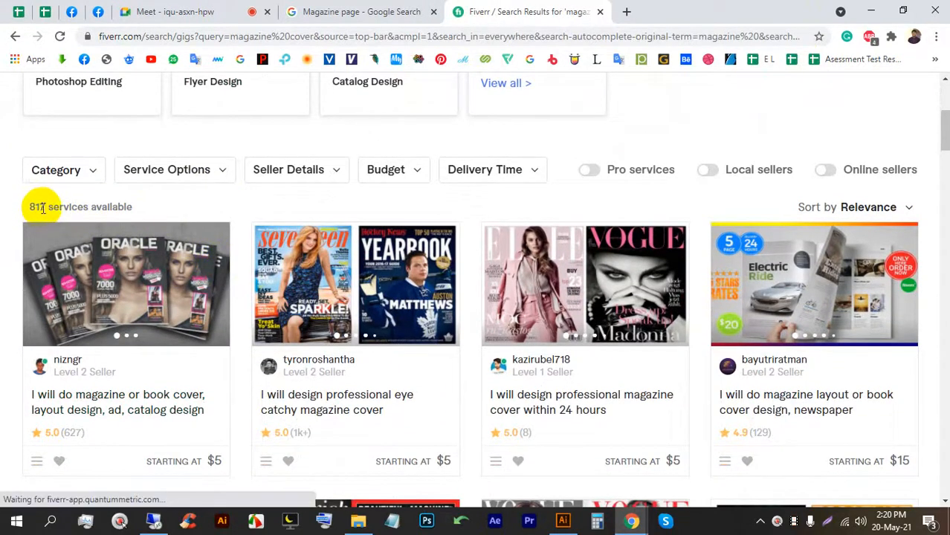
scroll(45, 211, down, 1)
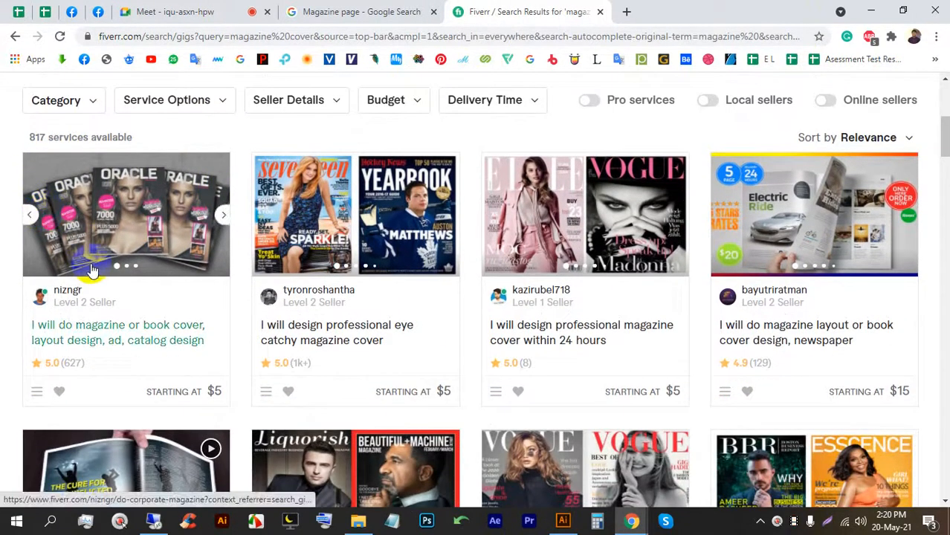
scroll(74, 334, down, 1)
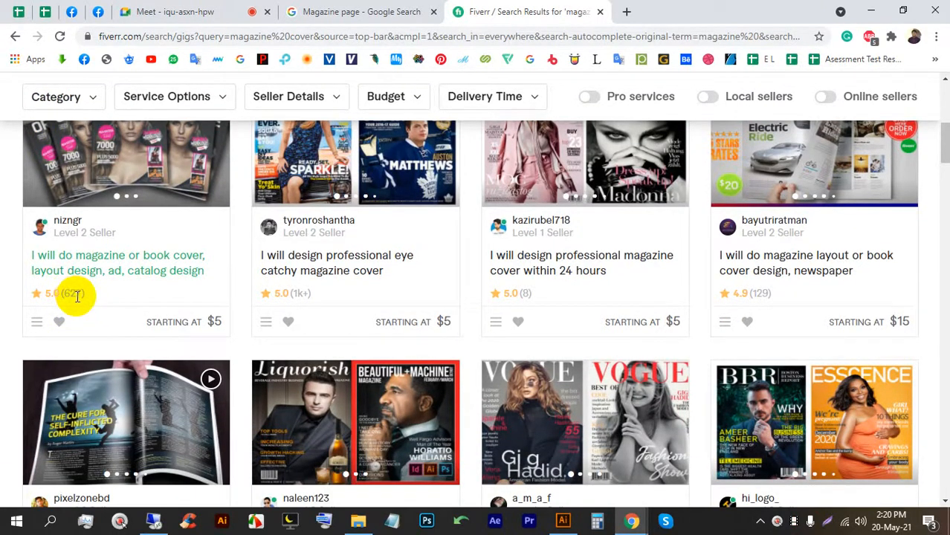
click(276, 292)
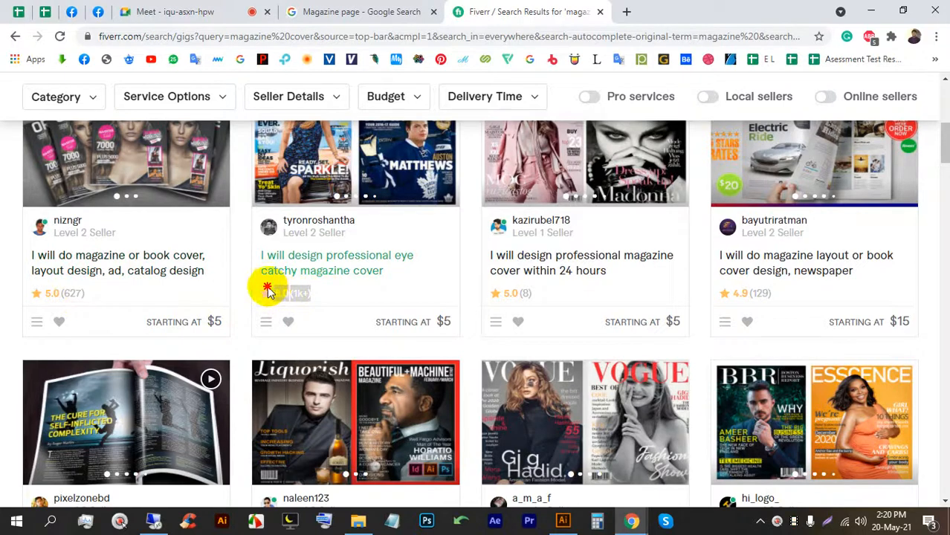
scroll(503, 255, down, 1)
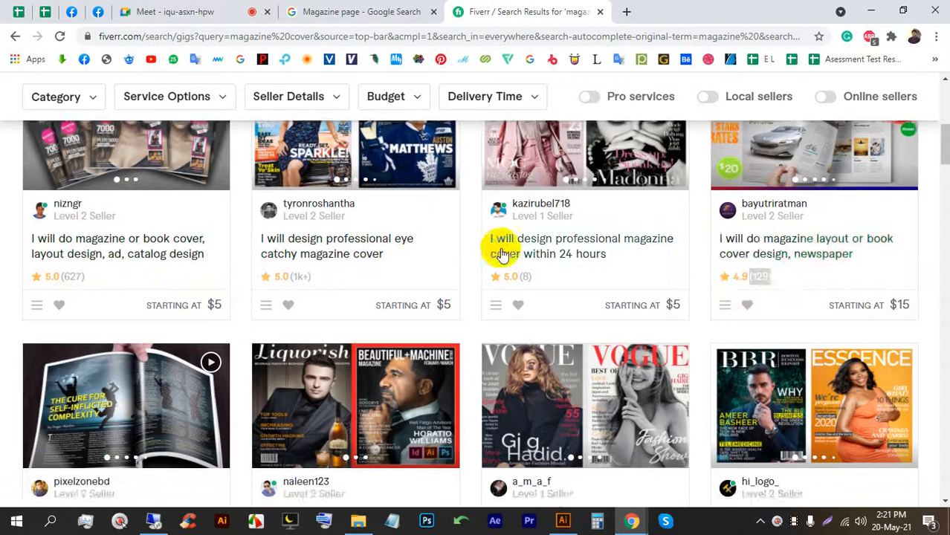
scroll(503, 255, down, 4)
click(43, 296)
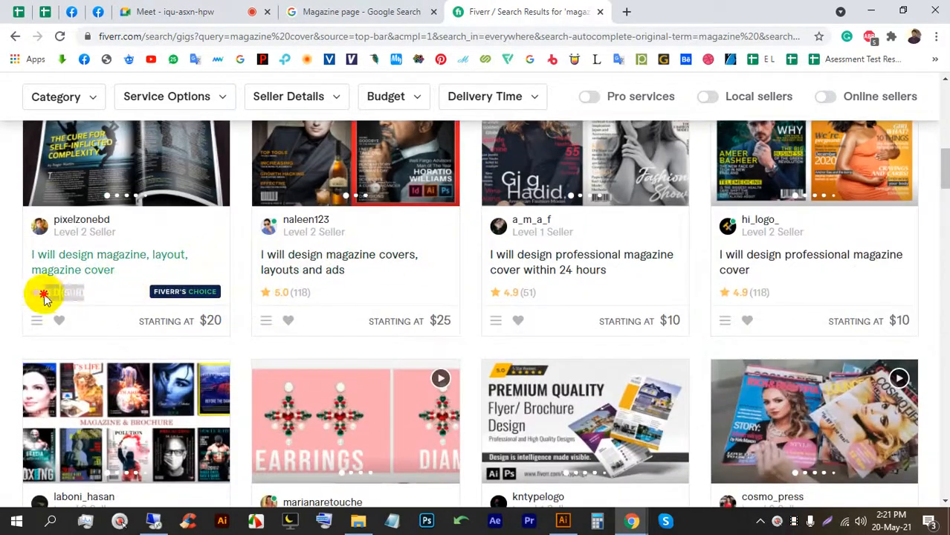
drag(310, 297, 282, 293)
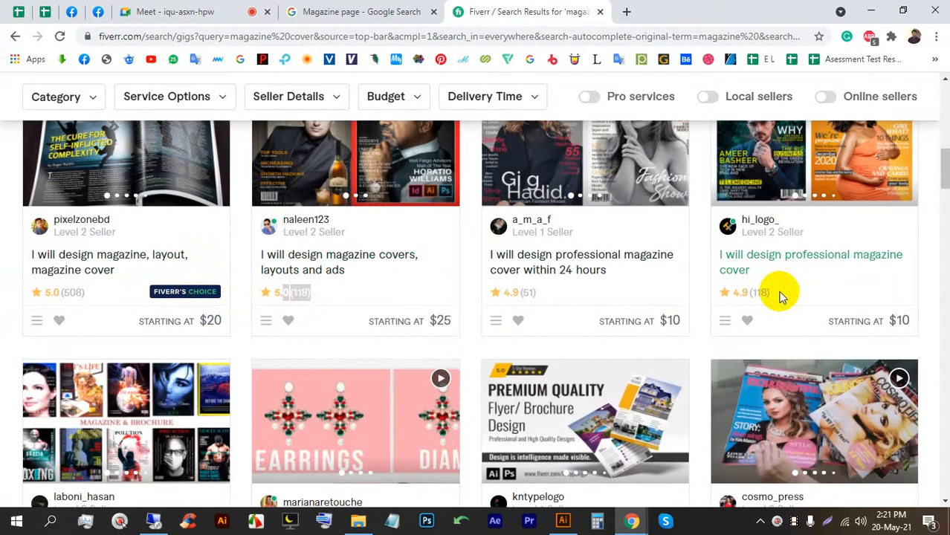
scroll(456, 323, down, 5)
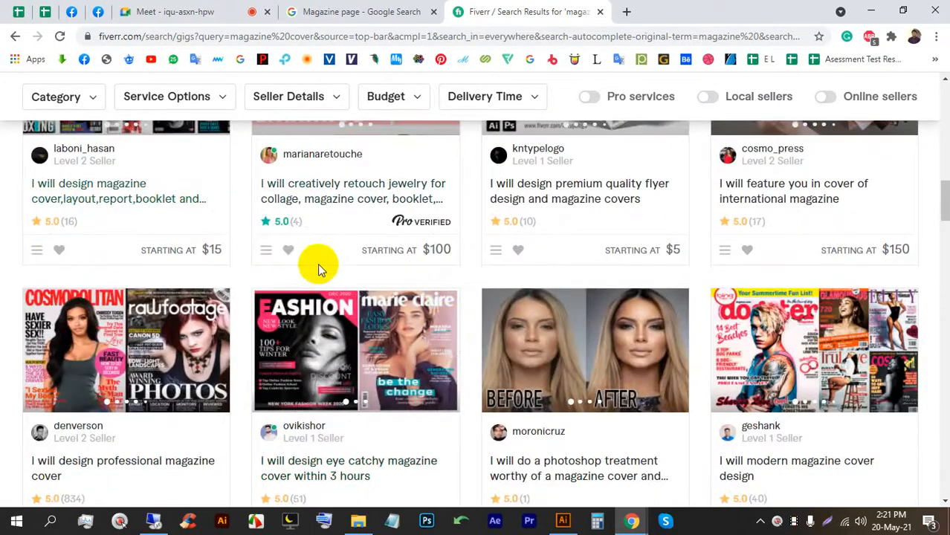
scroll(456, 336, up, 6)
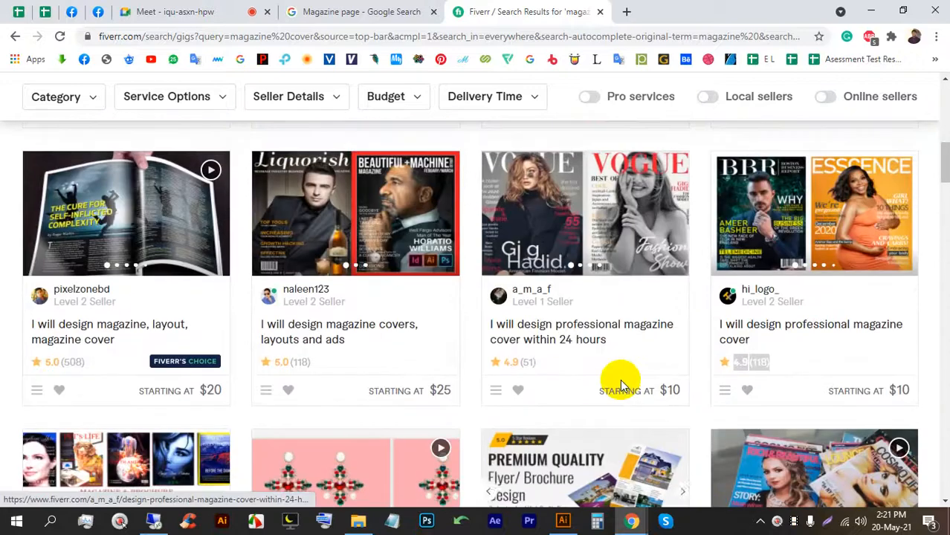
scroll(388, 403, up, 3)
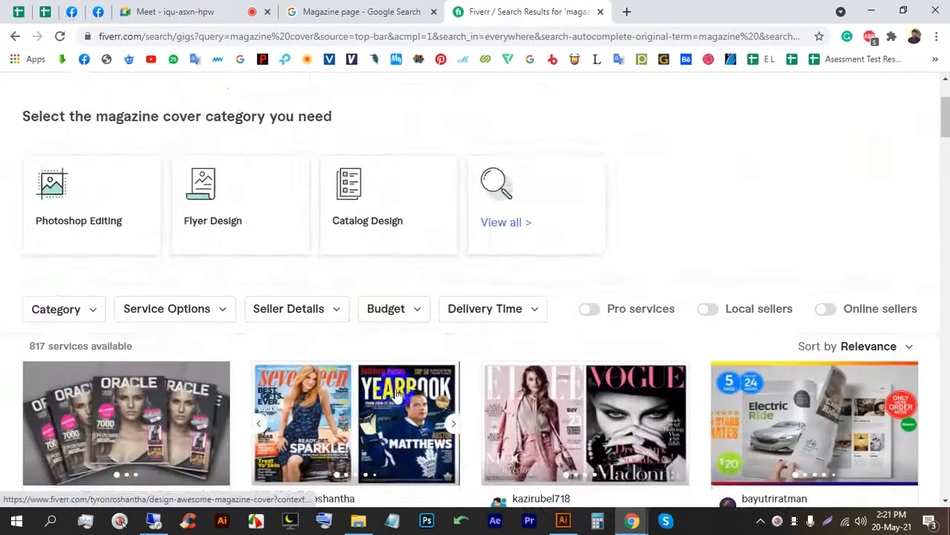
scroll(334, 350, up, 2)
scroll(372, 287, down, 2)
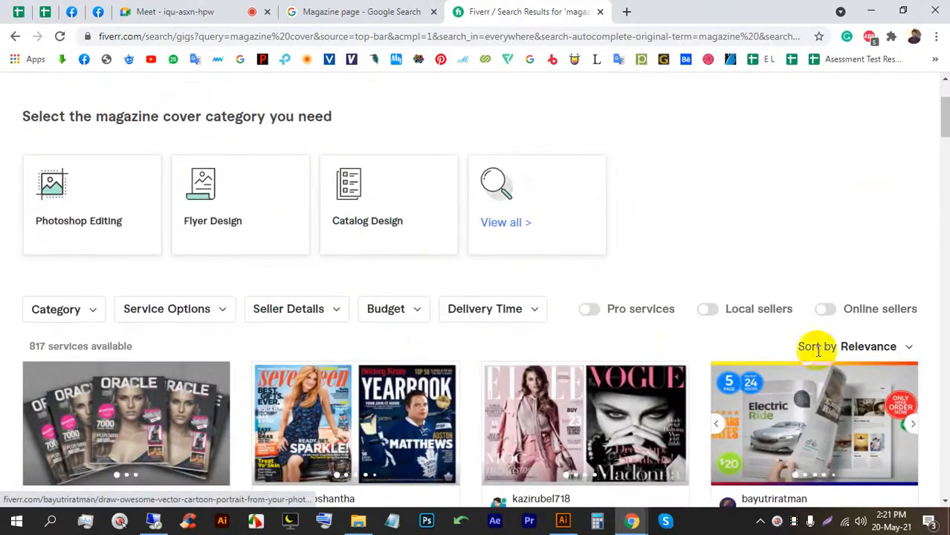
click(827, 310)
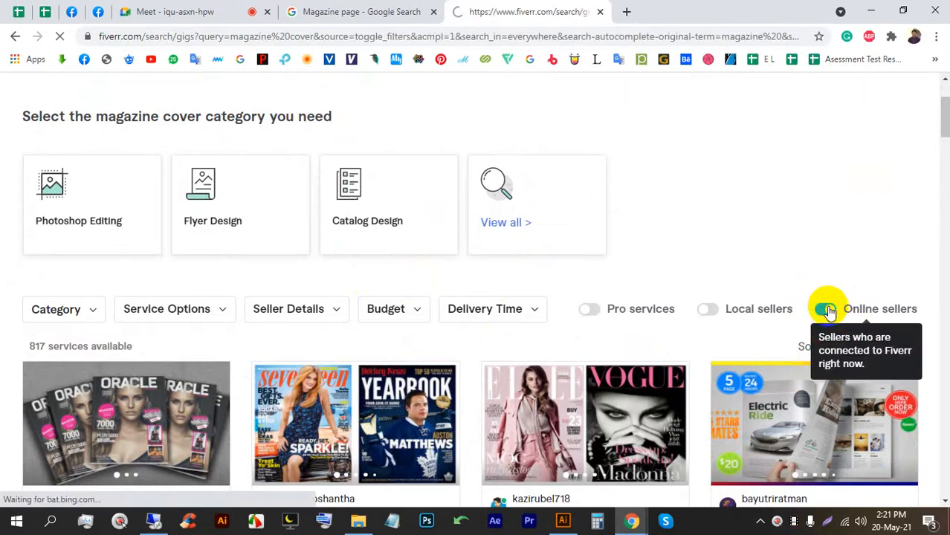
scroll(409, 278, down, 3)
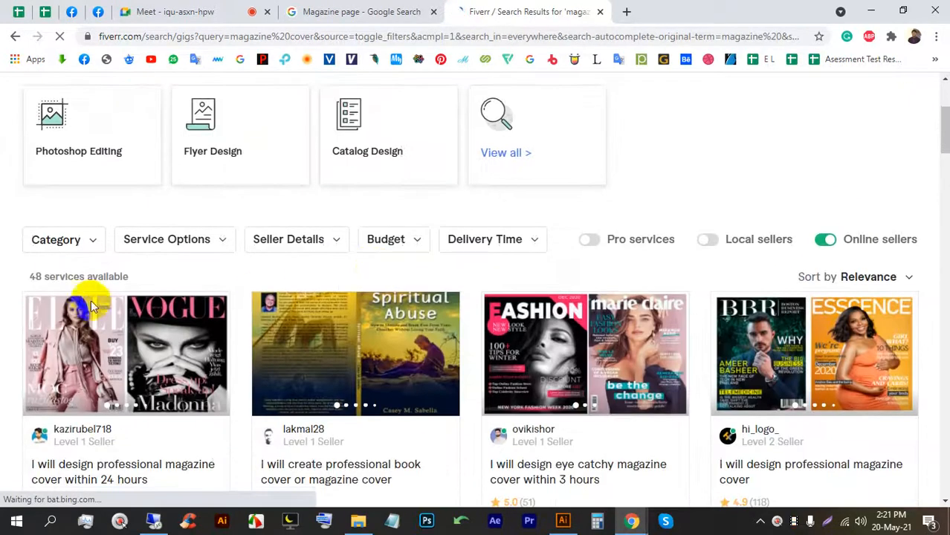
scroll(55, 248, down, 5)
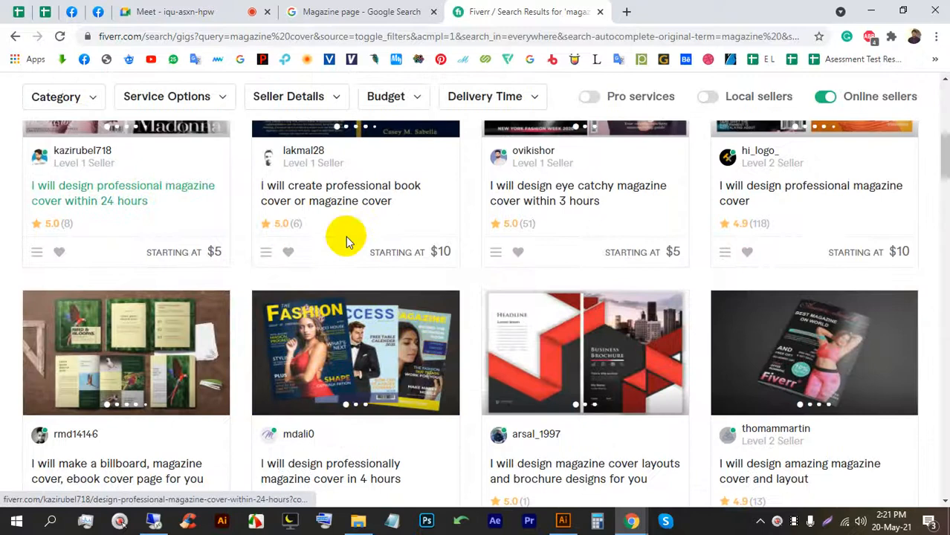
scroll(461, 274, down, 2)
scroll(386, 238, down, 6)
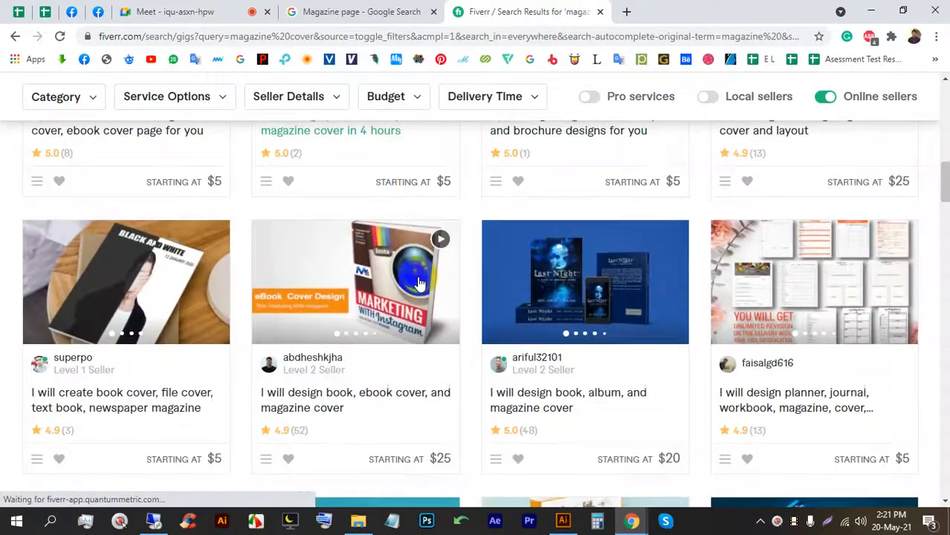
click(187, 10)
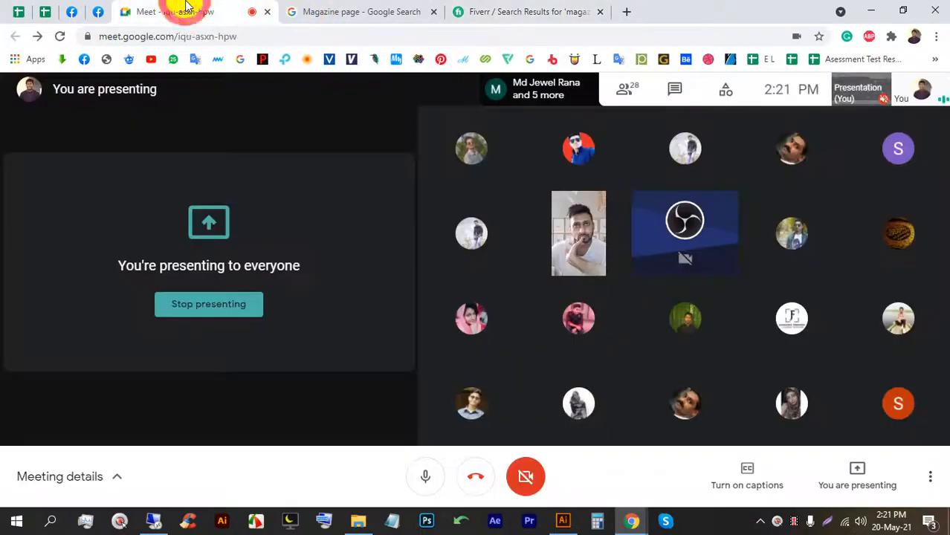
click(515, 14)
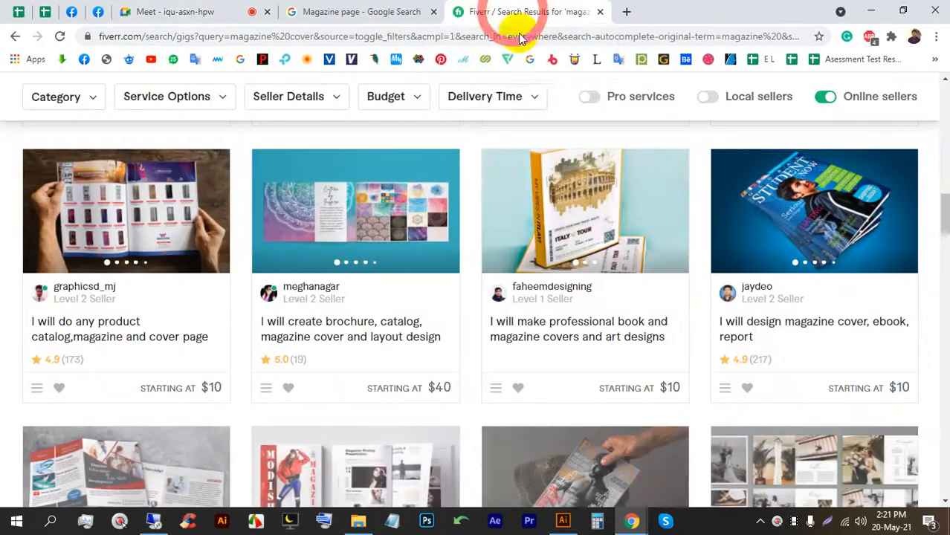
scroll(461, 260, up, 5)
scroll(383, 263, down, 5)
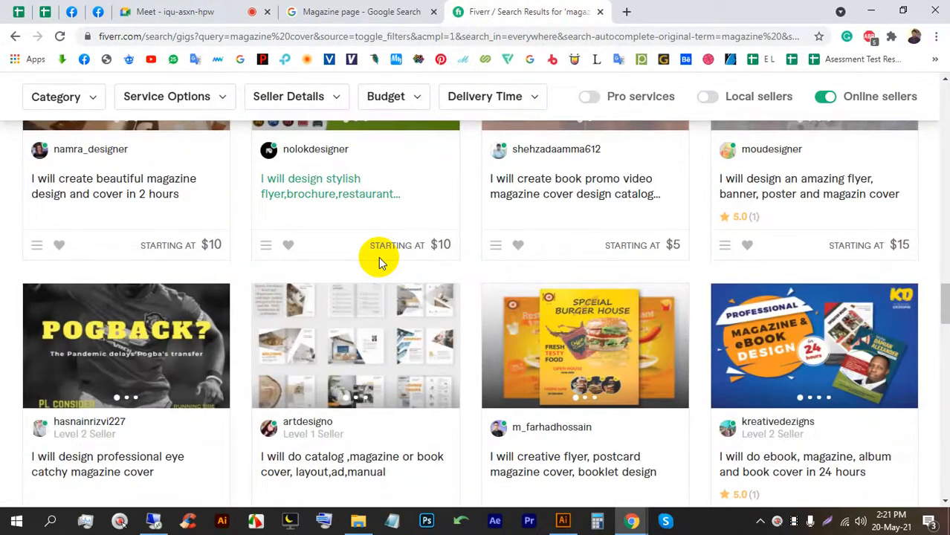
scroll(378, 256, up, 2)
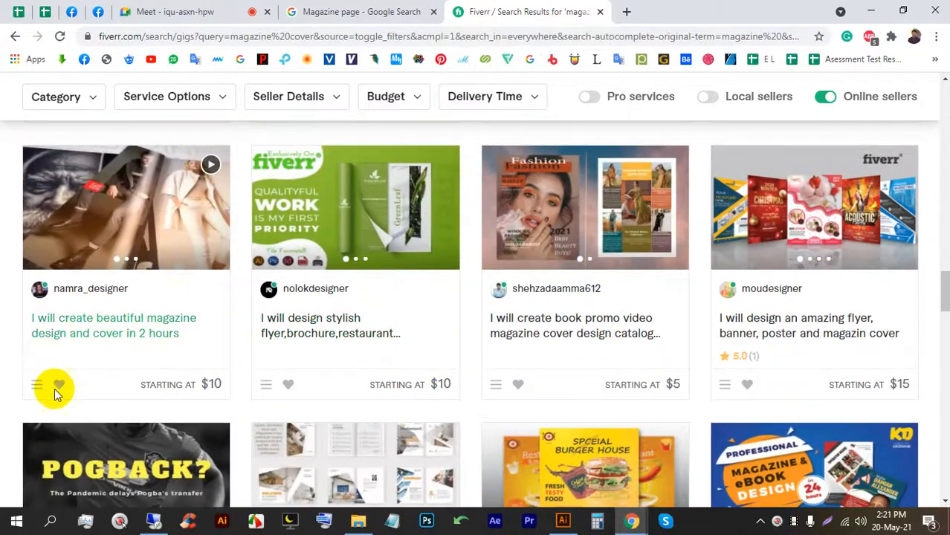
scroll(305, 328, up, 3)
scroll(294, 339, up, 4)
scroll(271, 313, down, 6)
scroll(370, 298, down, 1)
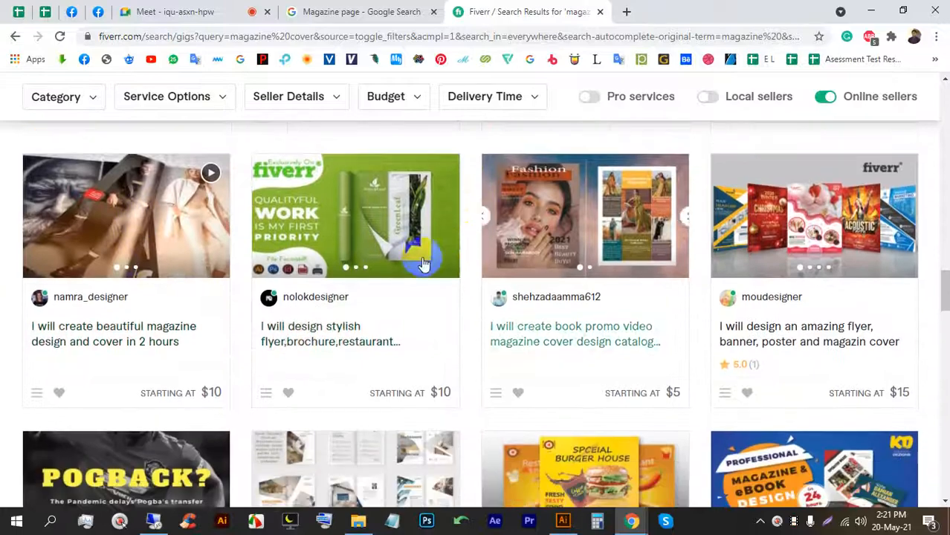
scroll(604, 279, down, 1)
scroll(692, 201, down, 2)
scroll(774, 201, up, 2)
scroll(818, 223, down, 3)
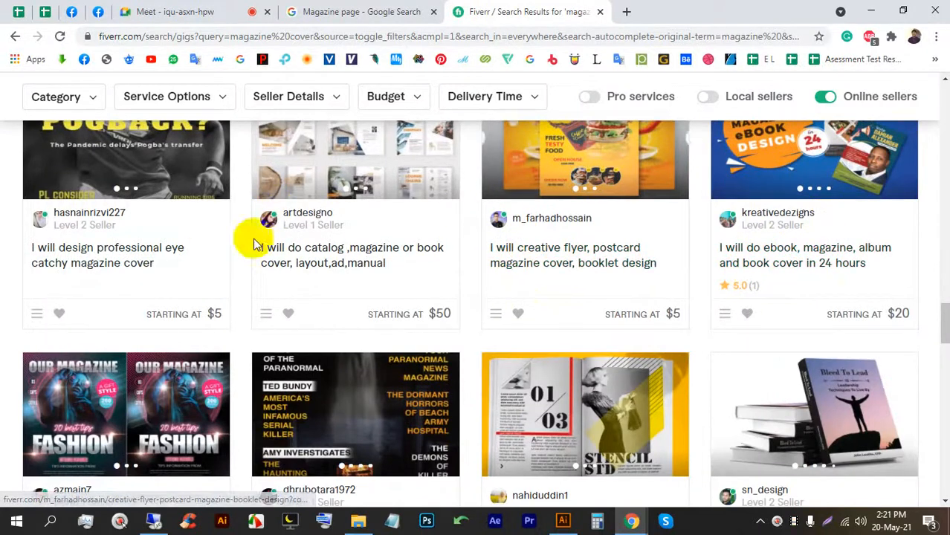
scroll(149, 230, down, 3)
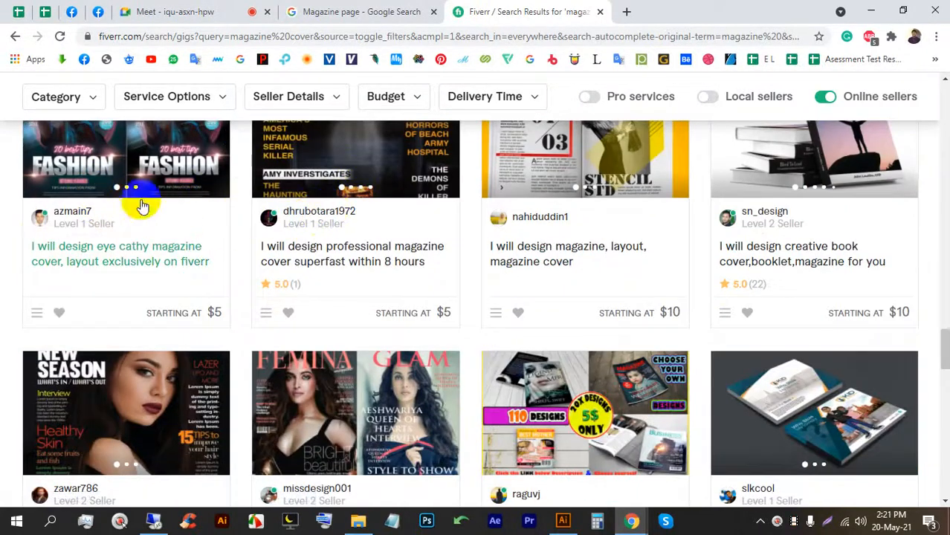
scroll(822, 181, down, 3)
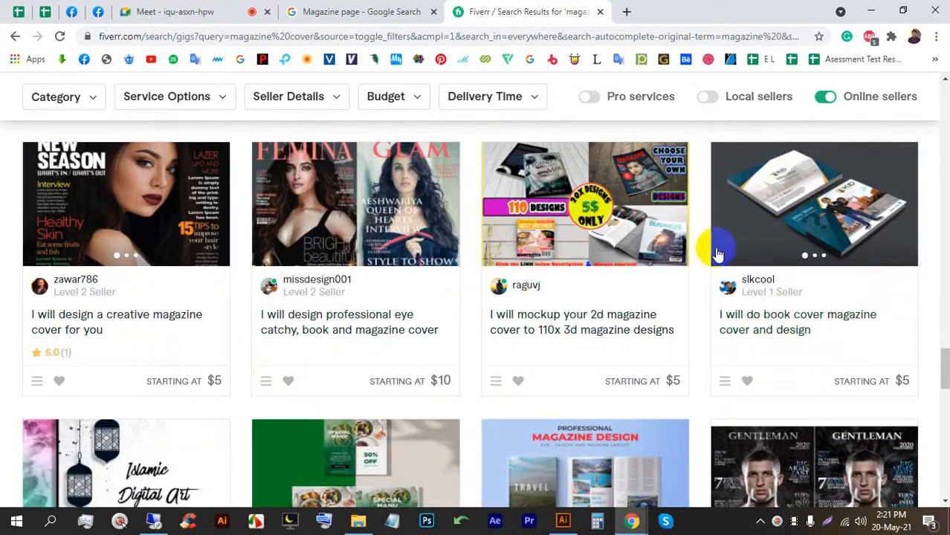
scroll(357, 253, down, 4)
scroll(366, 252, up, 20)
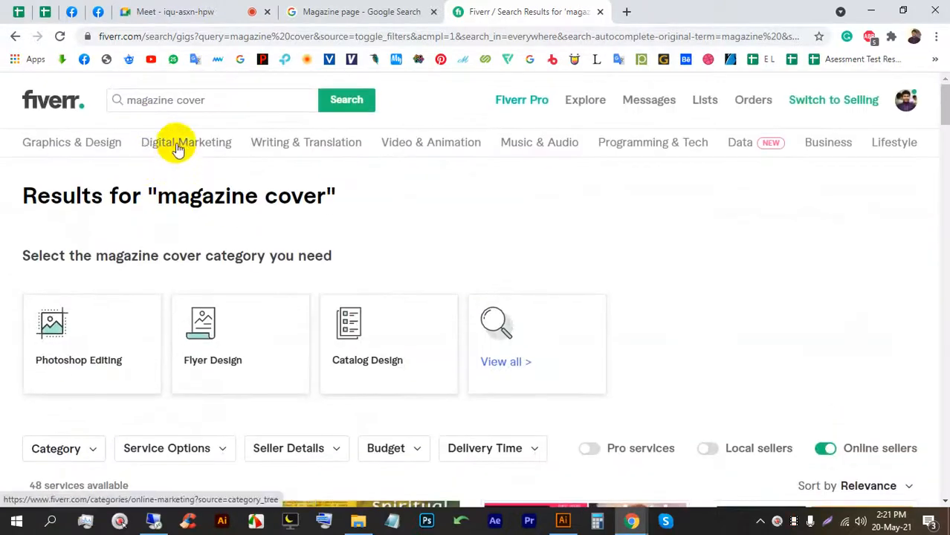
Change the Fiverr search term from 'cover' to 'page' and run the 'magazine page' search.
double_click(179, 97)
text(page)
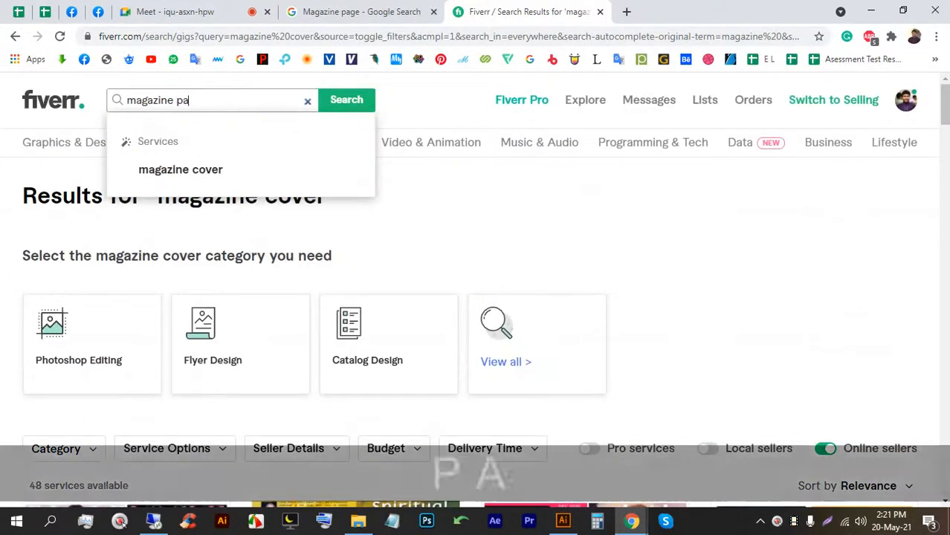
key(Return)
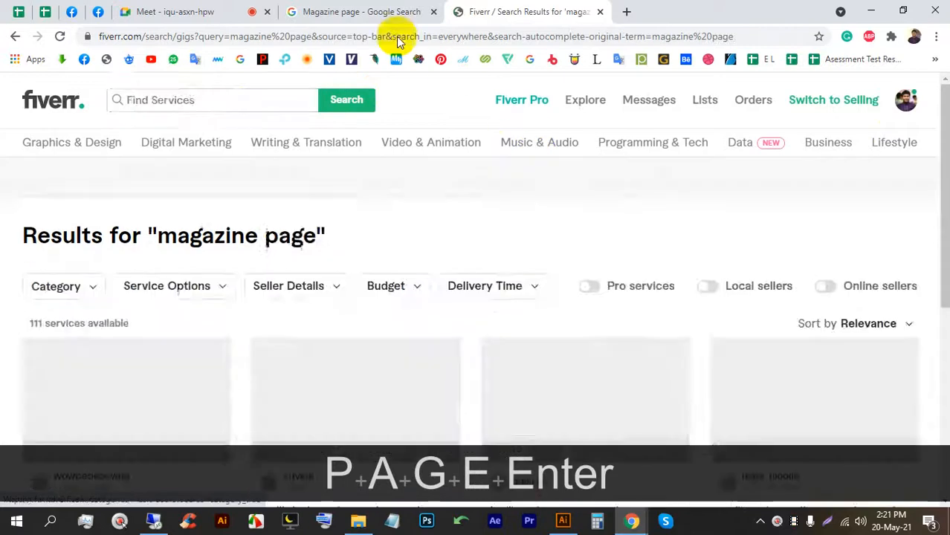
Check the video call, then highlight the 111 services count on the results page.
click(223, 12)
click(535, 13)
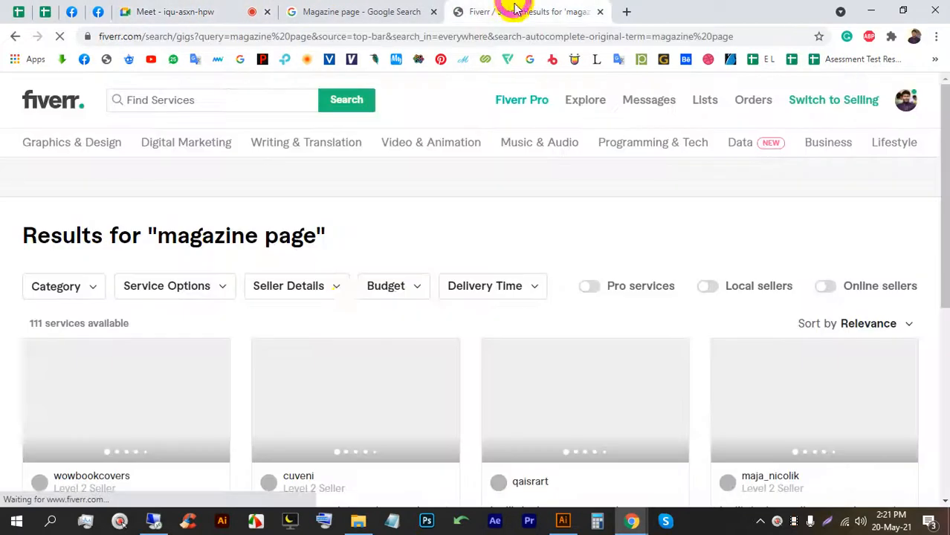
scroll(294, 316, down, 1)
scroll(288, 310, up, 1)
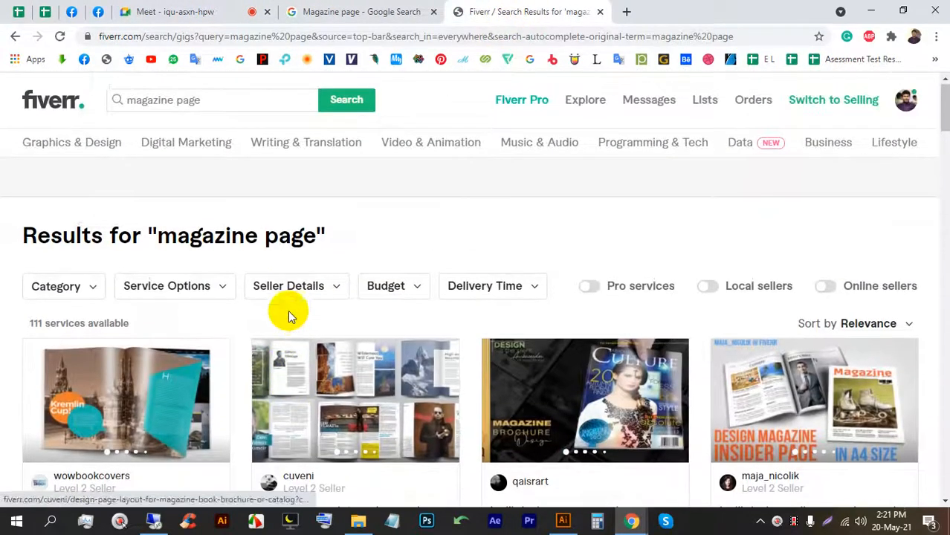
drag(26, 325, 79, 323)
click(87, 323)
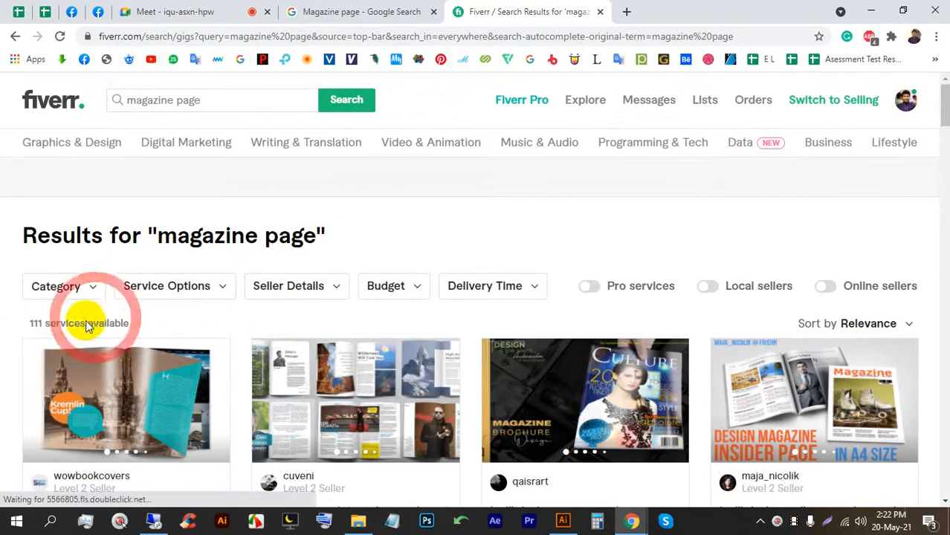
double_click(31, 323)
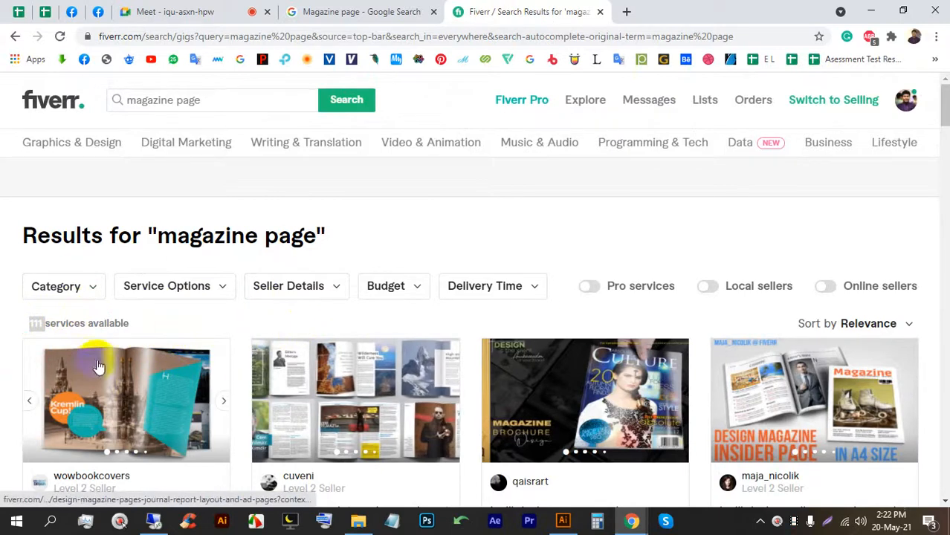
Try the Online sellers filter, then switch it off to include offline sellers again.
click(826, 287)
scroll(166, 371, down, 2)
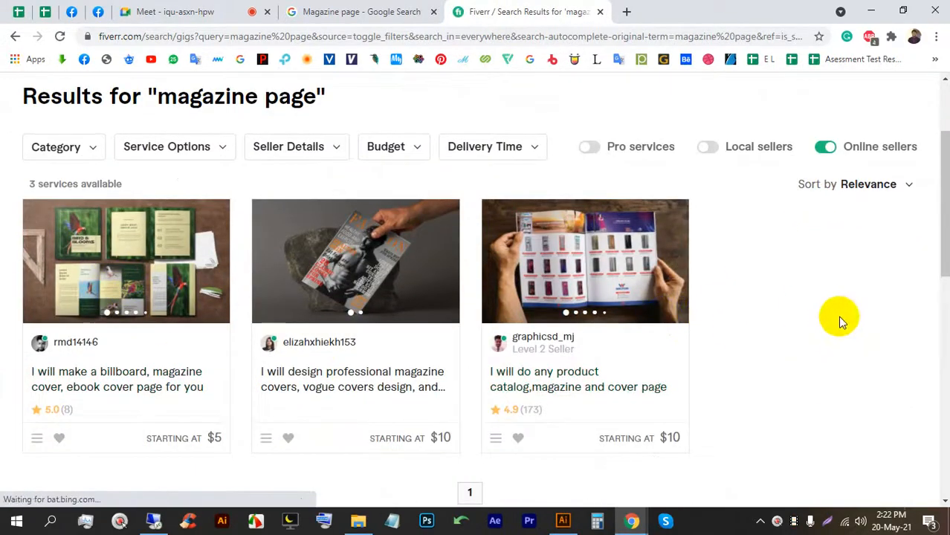
click(210, 9)
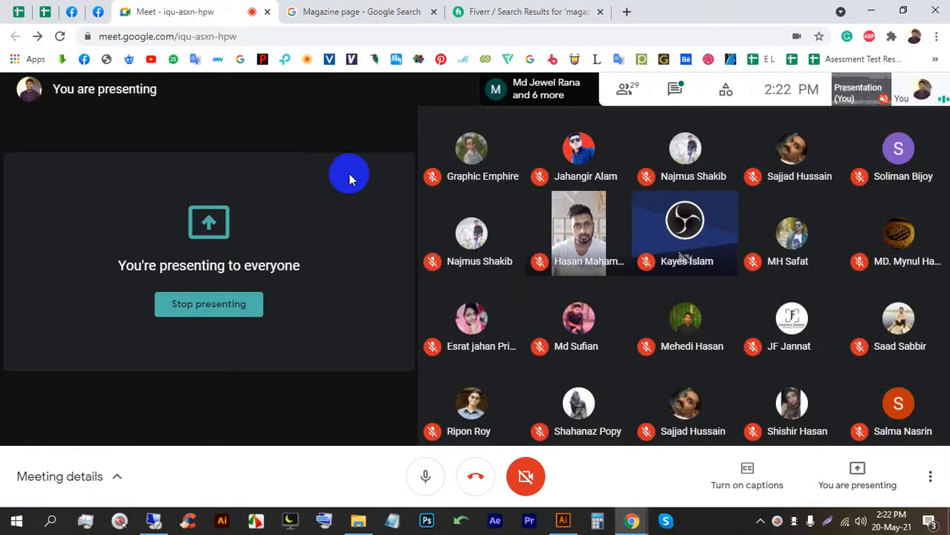
click(535, 9)
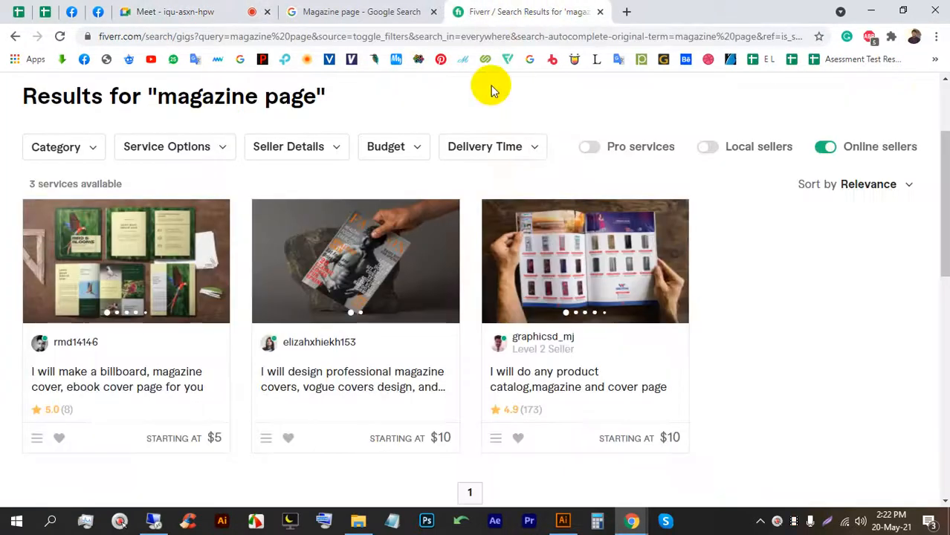
scroll(517, 236, down, 1)
scroll(577, 246, up, 3)
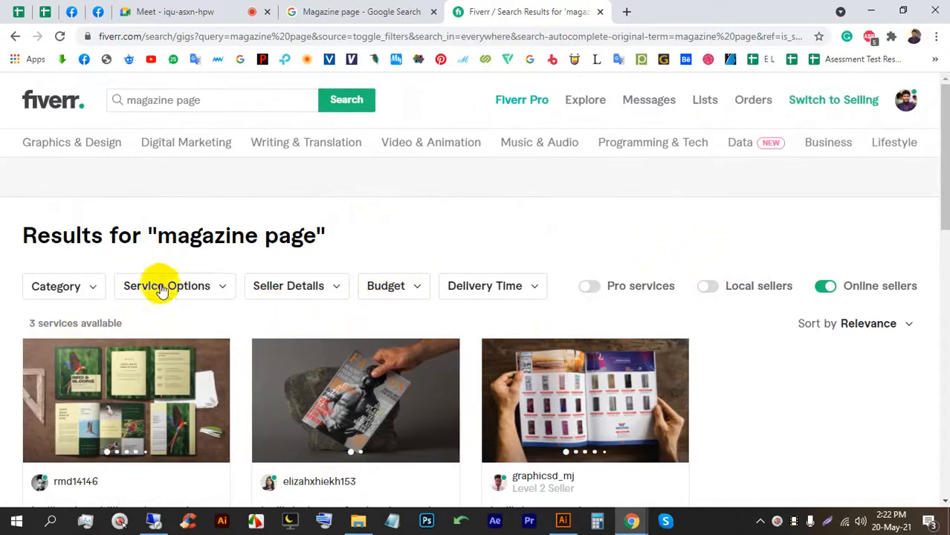
click(820, 290)
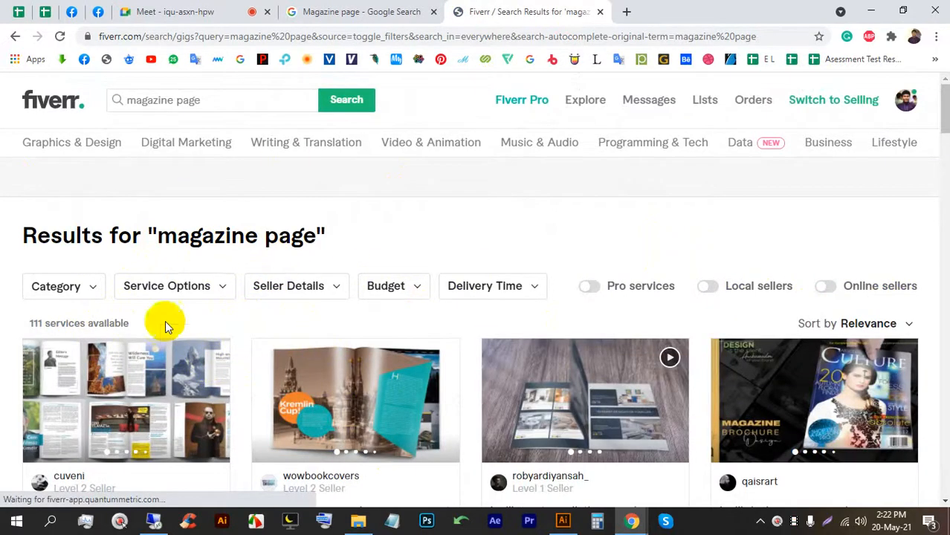
scroll(392, 309, down, 3)
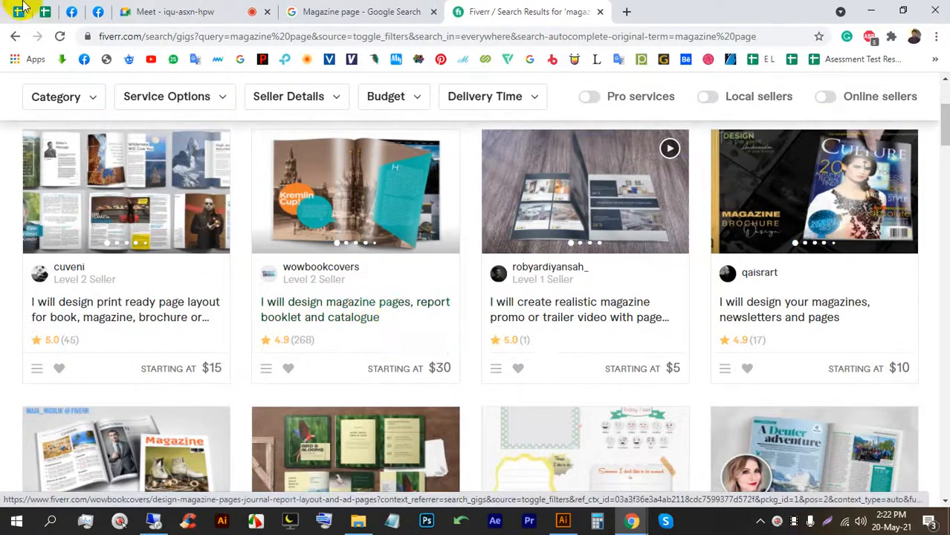
Admit the waiting person into the video call and return to the Fiverr results.
click(181, 9)
click(615, 165)
click(531, 11)
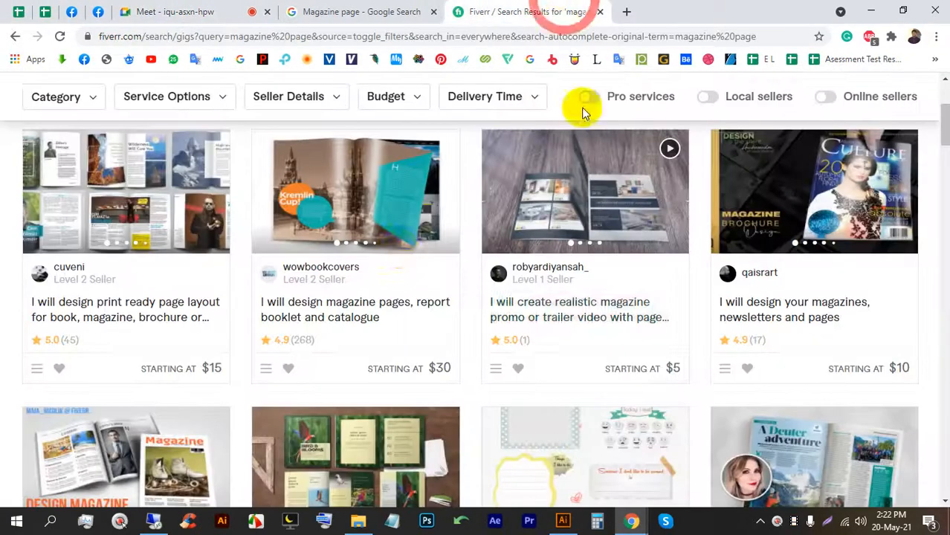
scroll(476, 319, up, 3)
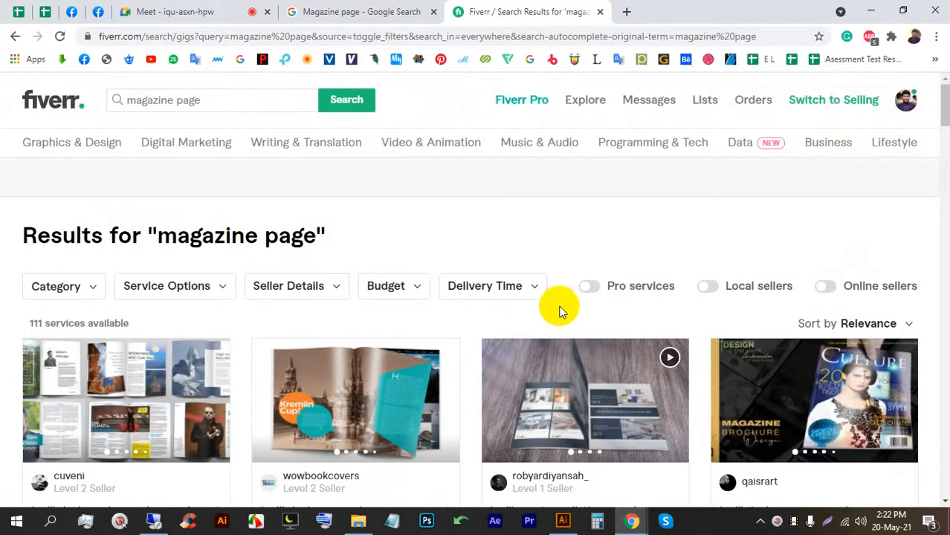
scroll(522, 329, down, 1)
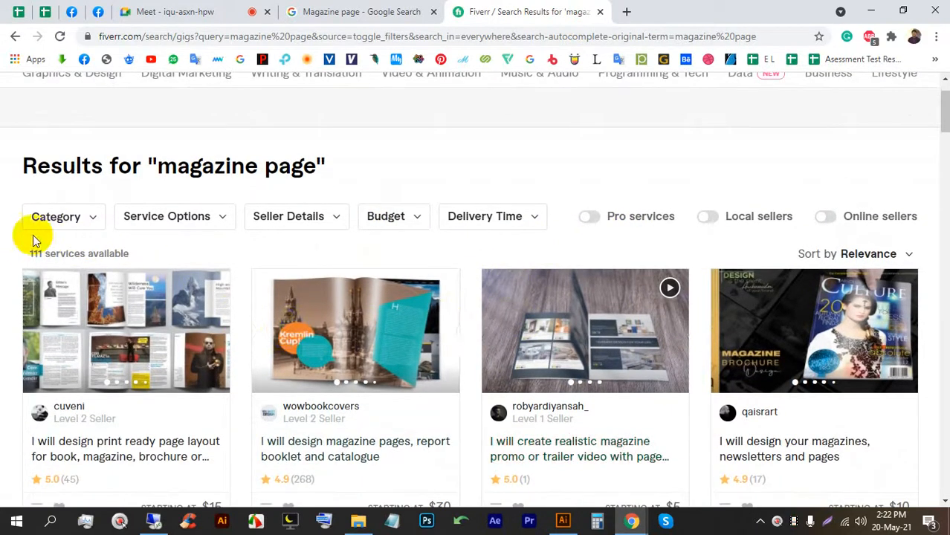
Highlight the 111 services count, then limit results to online sellers, leaving 3 gigs.
drag(29, 250, 135, 243)
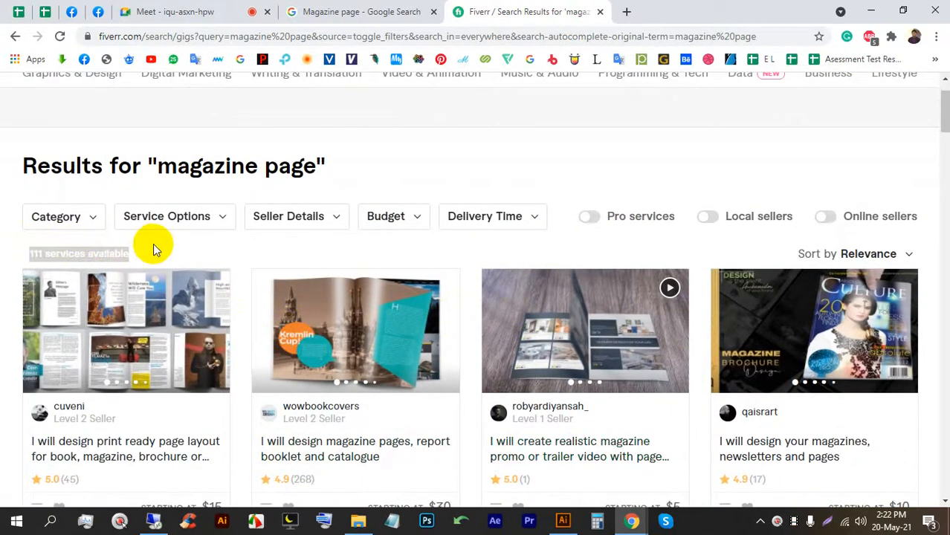
click(153, 243)
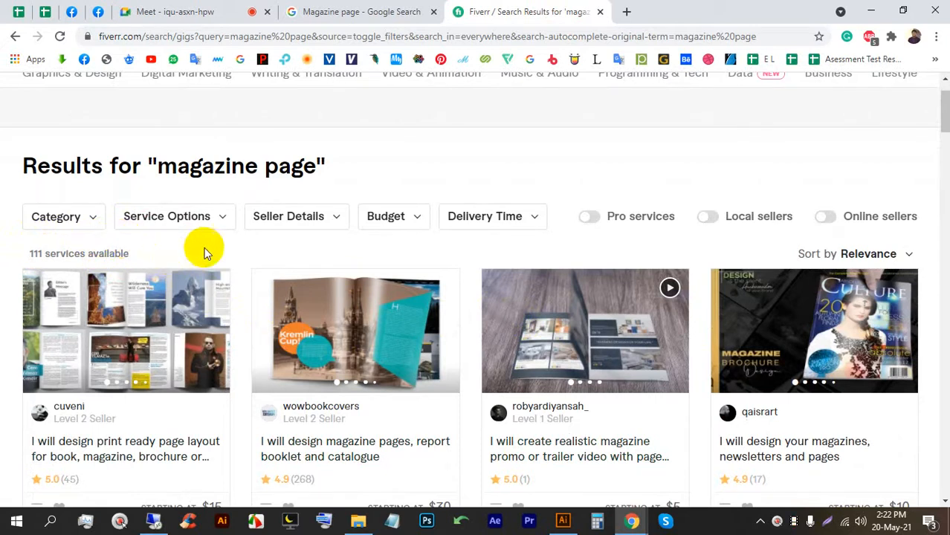
mouse_move(844, 223)
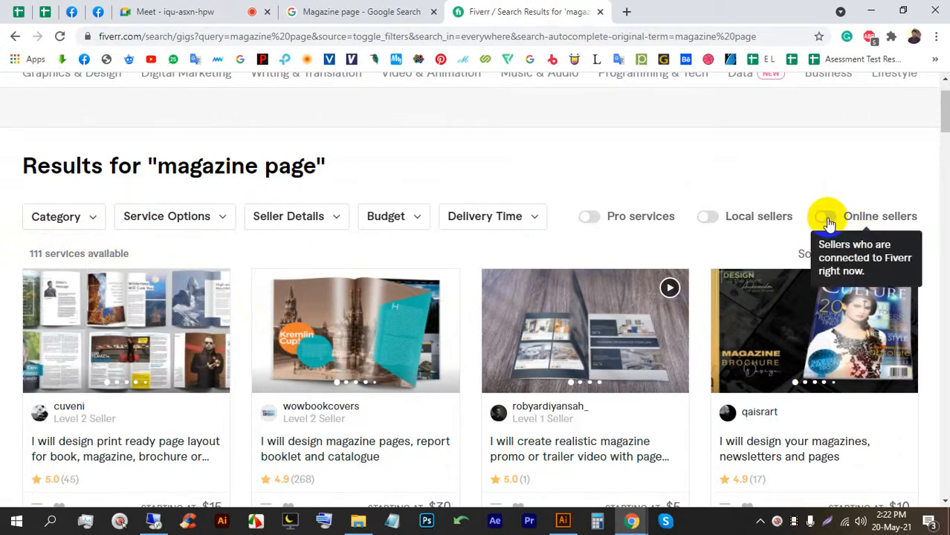
click(827, 220)
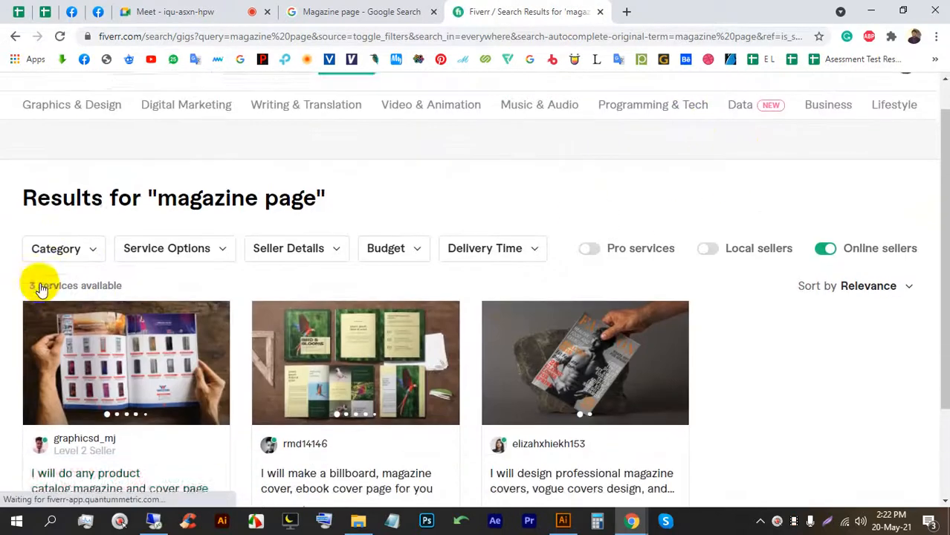
scroll(41, 288, down, 1)
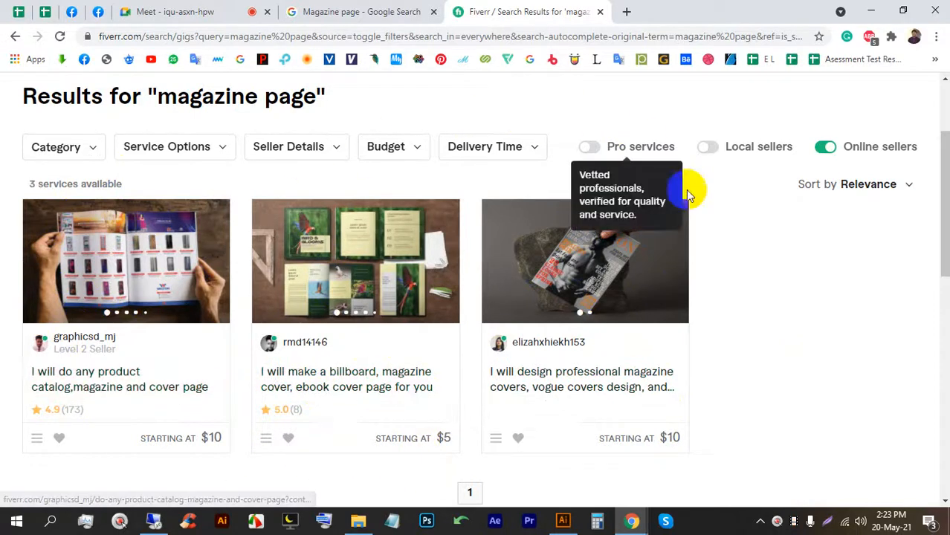
Open the $5 billboard, magazine and ebook cover gig in a new tab, then return to the results.
click(362, 249)
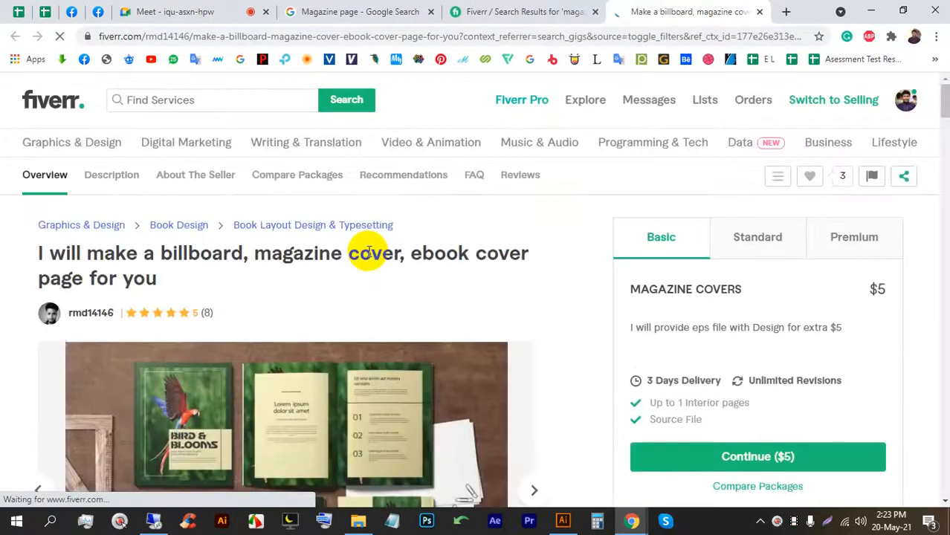
scroll(369, 251, down, 1)
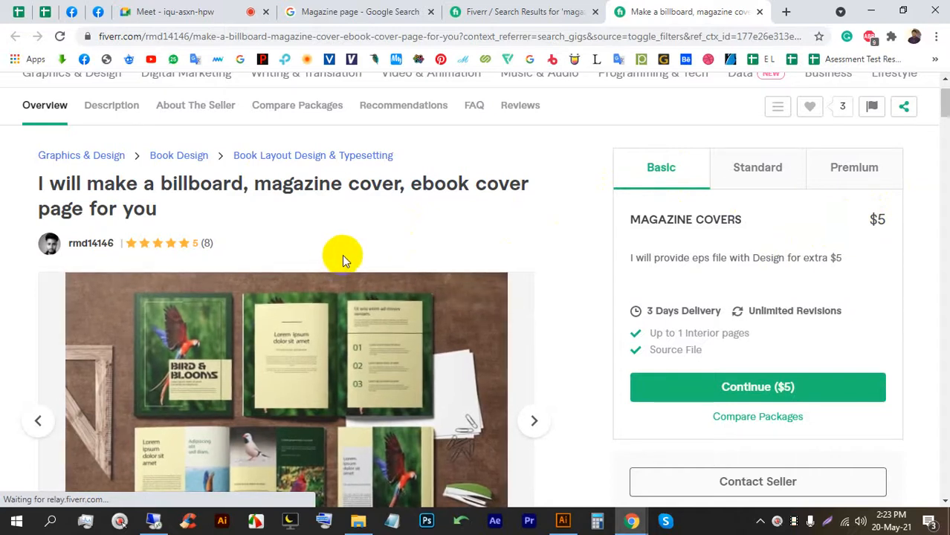
click(469, 11)
scroll(254, 238, up, 2)
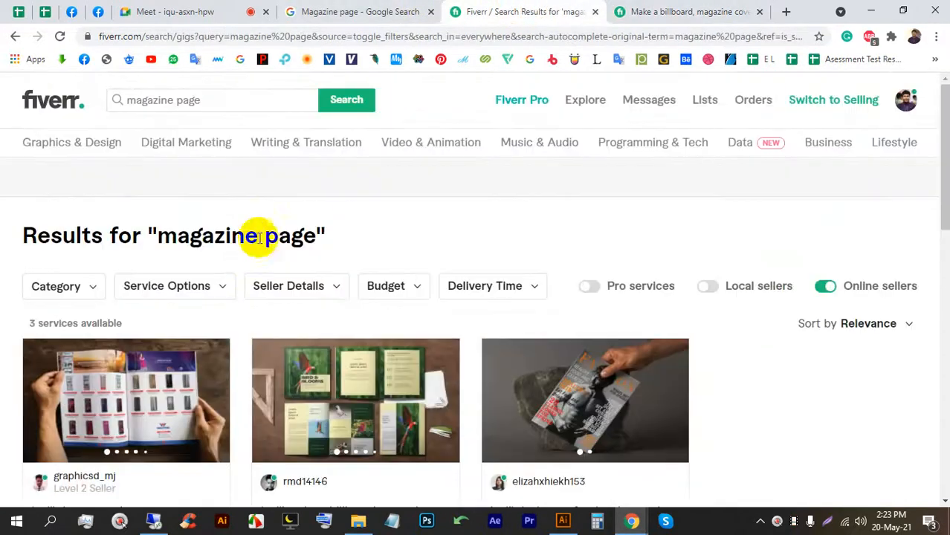
Turn off the Online sellers filter and close the billboard gig tab.
click(825, 287)
click(759, 12)
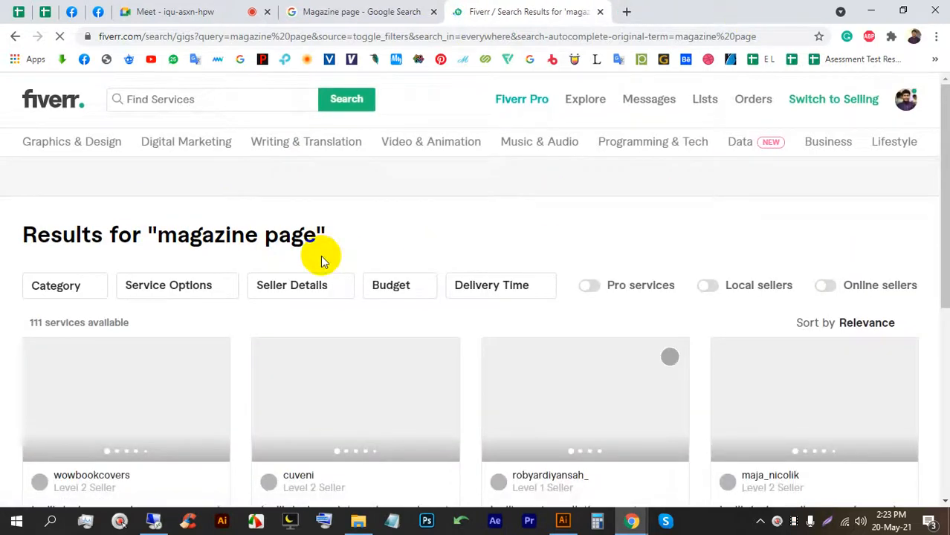
scroll(321, 255, down, 2)
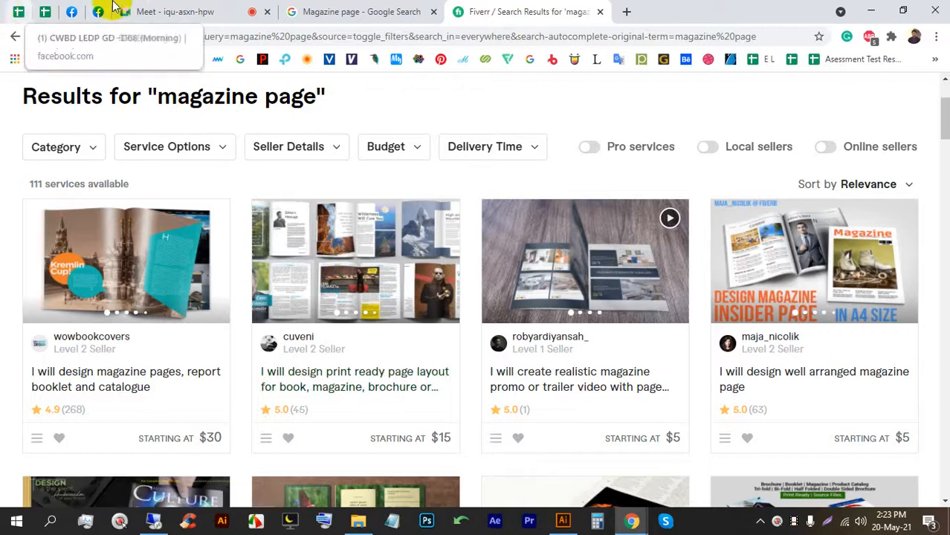
Check on the video meeting twice, returning to the Fiverr results each time.
click(177, 9)
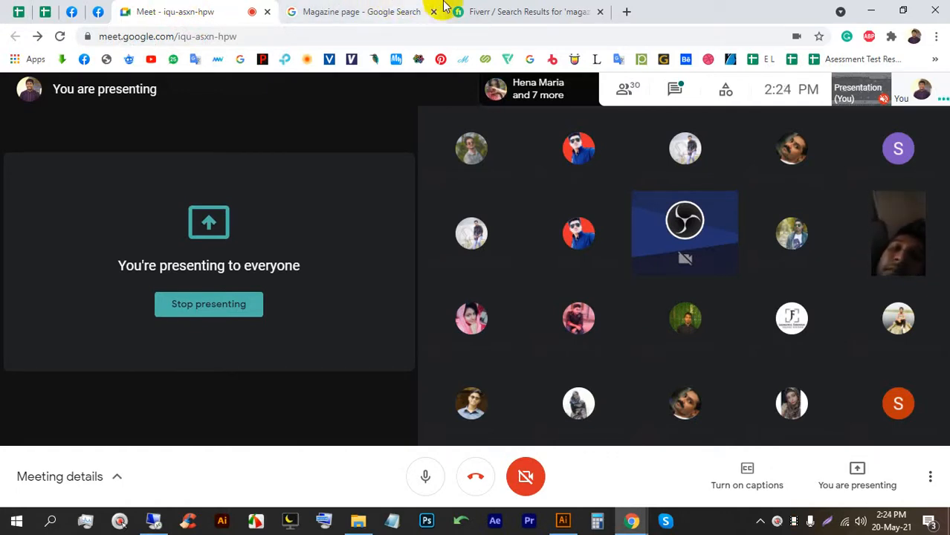
click(502, 8)
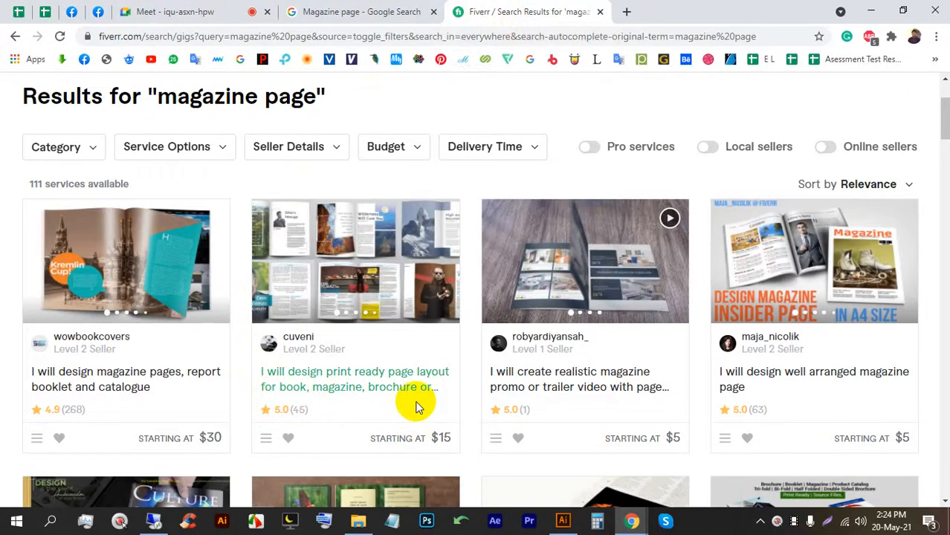
scroll(413, 405, up, 1)
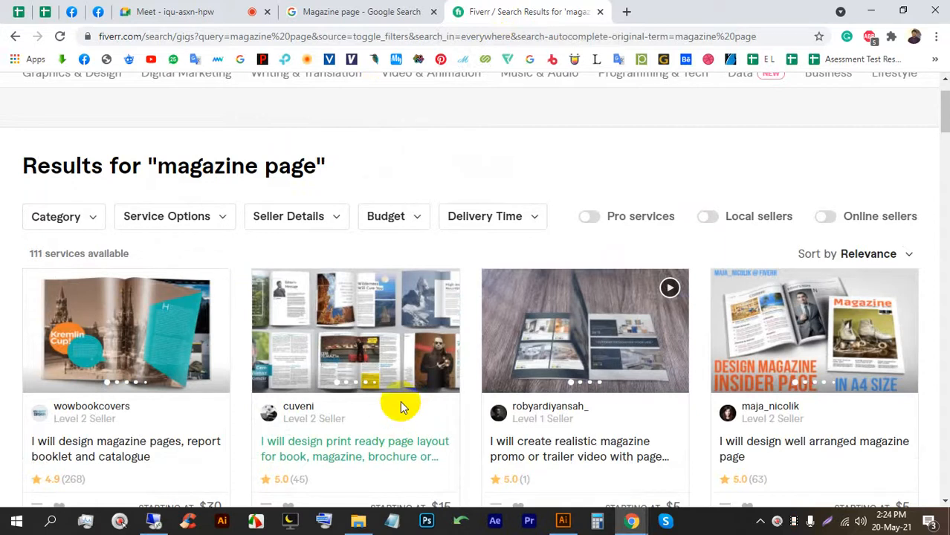
scroll(402, 371, down, 1)
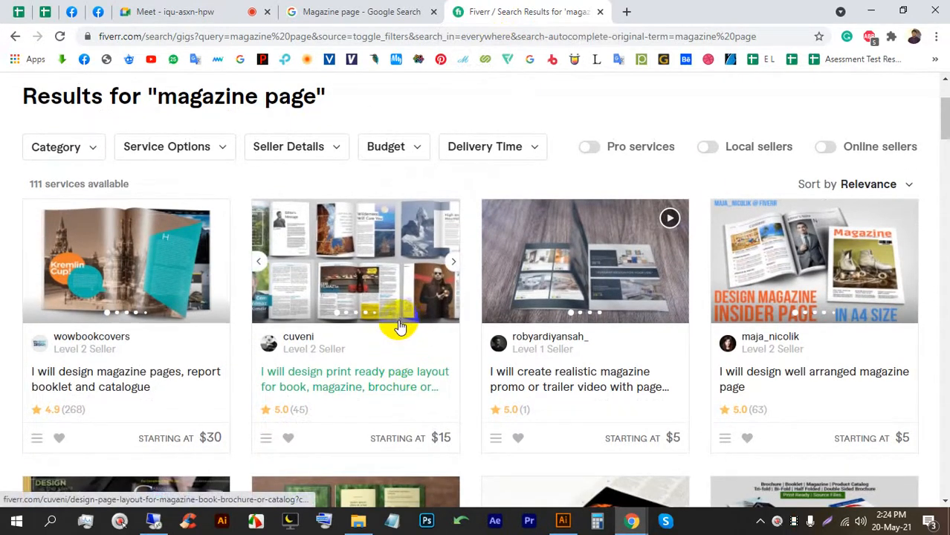
click(158, 11)
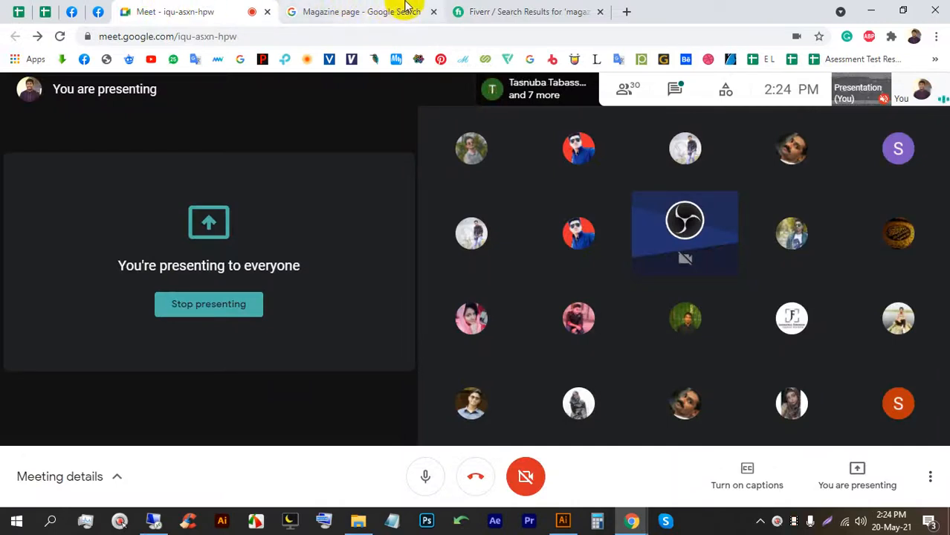
click(488, 9)
Scroll through the full list of 111 'magazine page' services.
scroll(500, 229, down, 5)
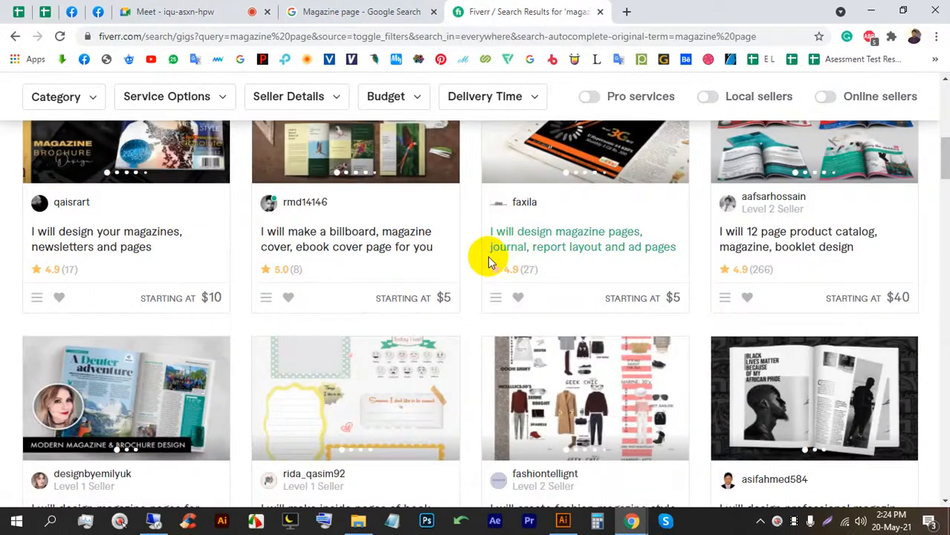
scroll(462, 275, down, 5)
scroll(460, 305, down, 1)
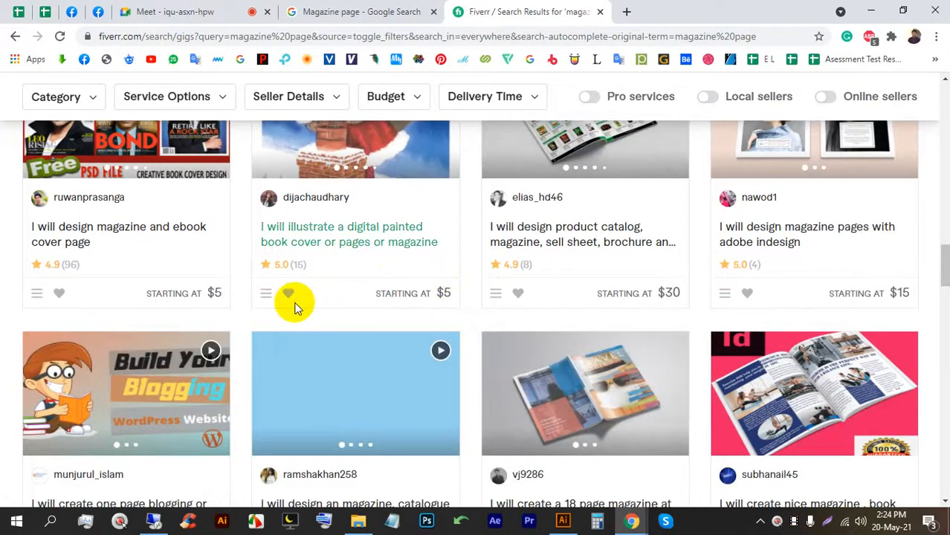
scroll(288, 294, down, 3)
scroll(289, 291, up, 7)
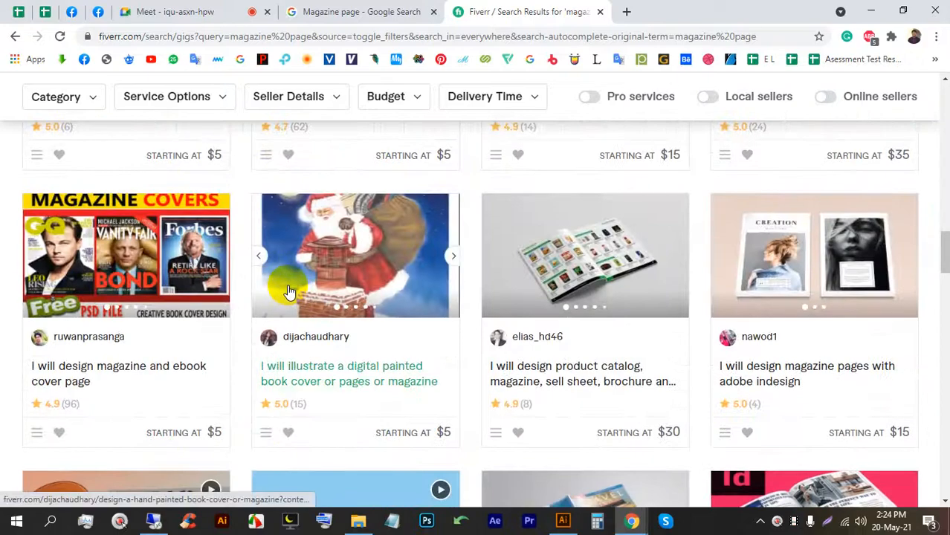
scroll(290, 289, down, 4)
scroll(291, 286, up, 1)
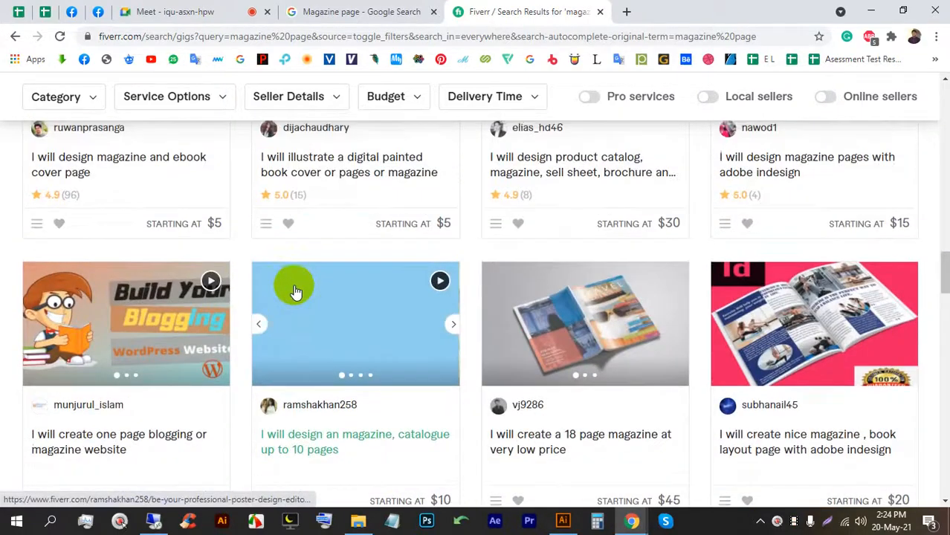
scroll(298, 289, down, 2)
scroll(305, 290, down, 2)
scroll(781, 305, up, 6)
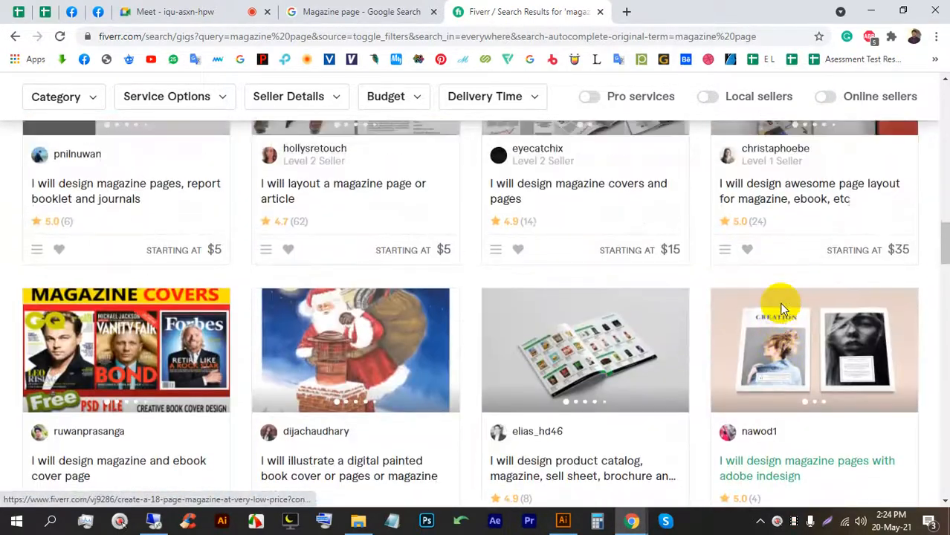
scroll(781, 306, down, 5)
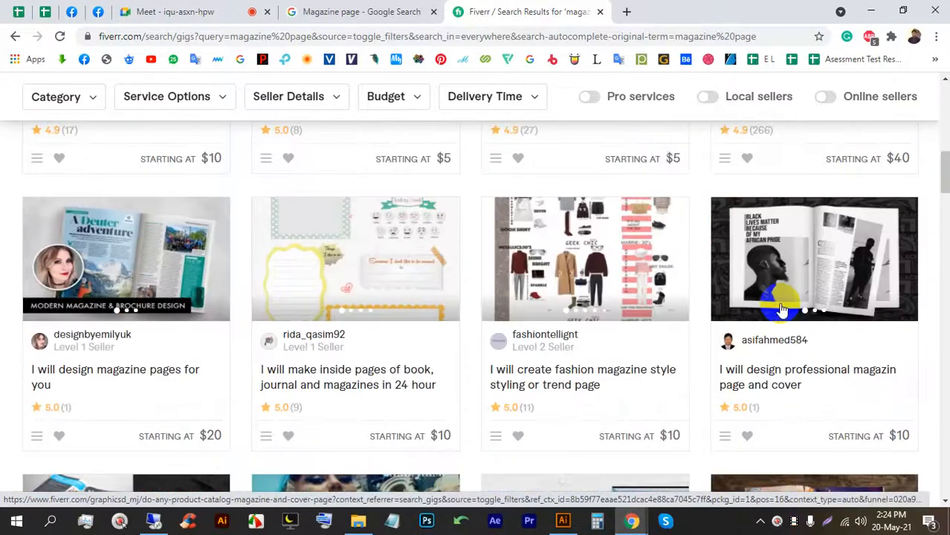
scroll(754, 286, up, 2)
scroll(751, 285, up, 2)
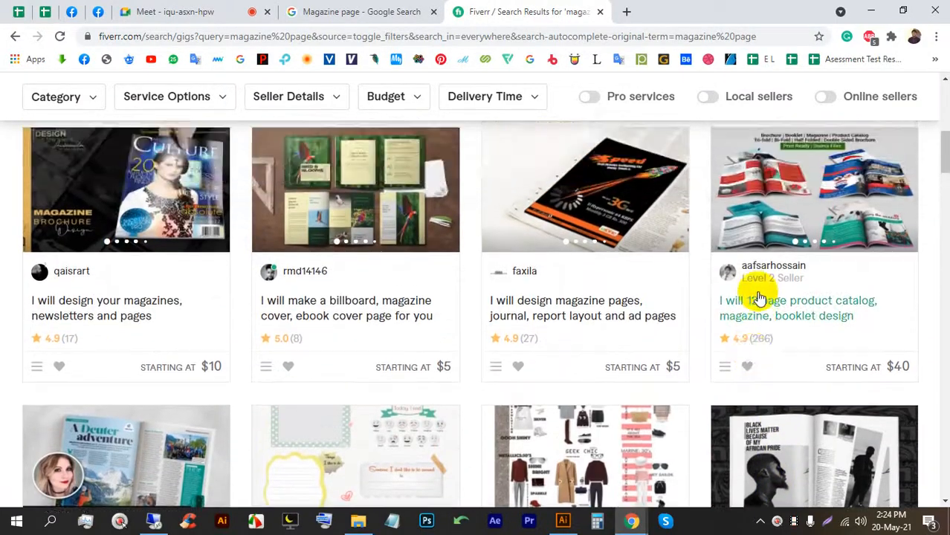
scroll(750, 289, up, 5)
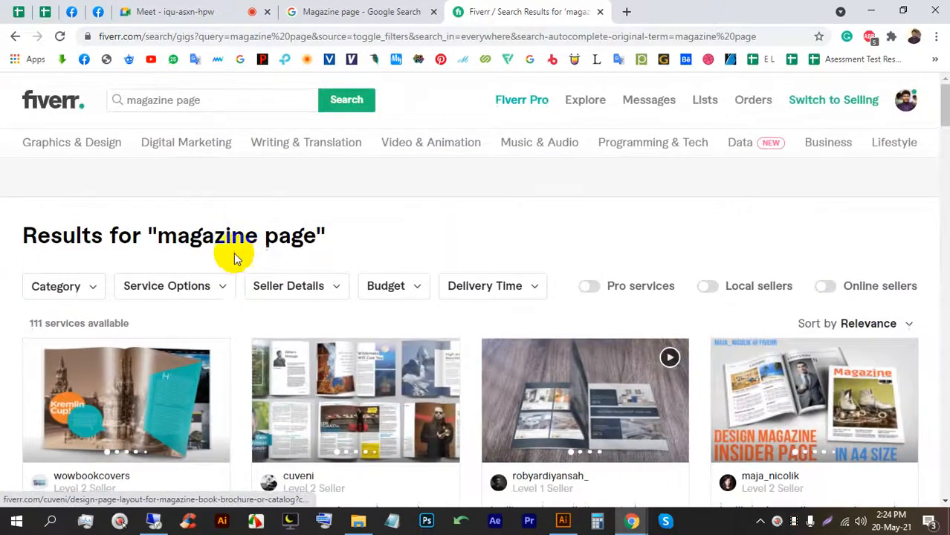
scroll(237, 282, down, 2)
Open the magazine pages gig and the page layout gig in background tabs.
right_click(125, 248)
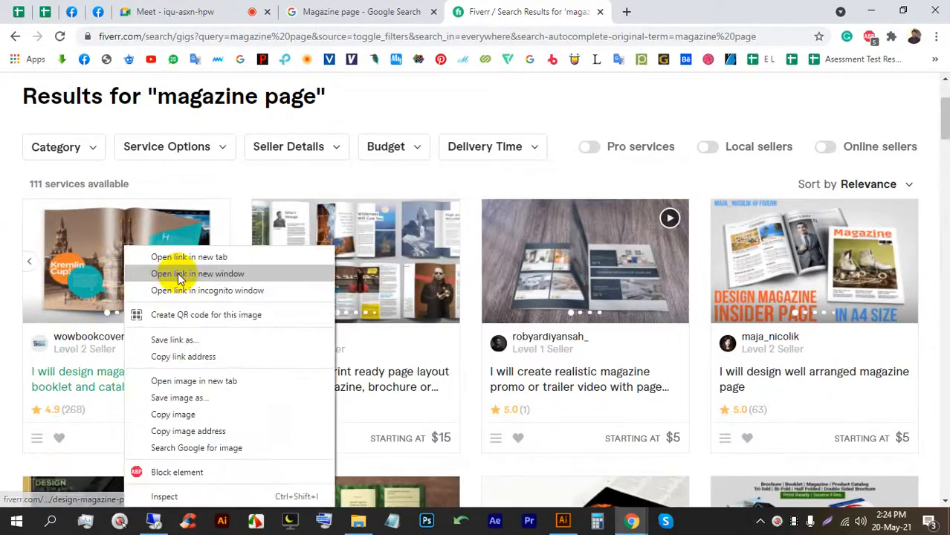
click(179, 259)
right_click(343, 253)
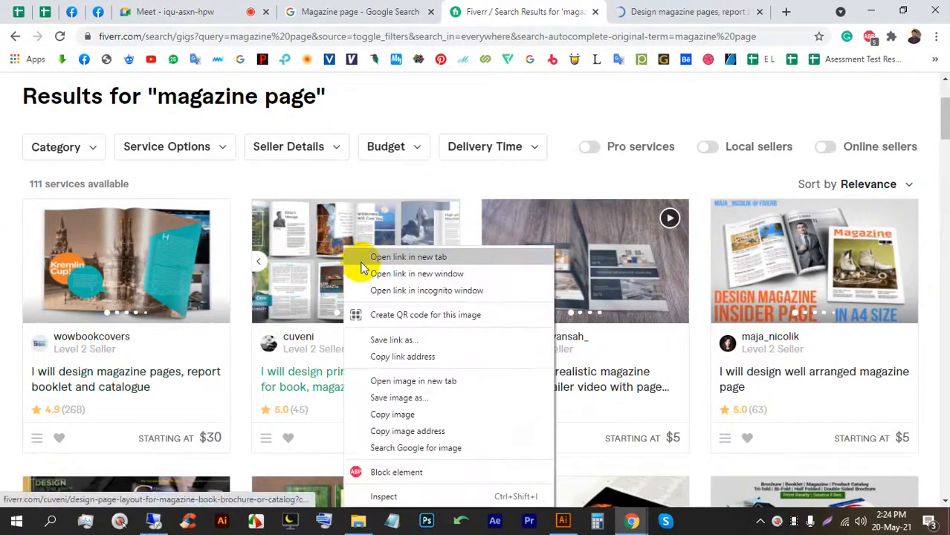
click(360, 260)
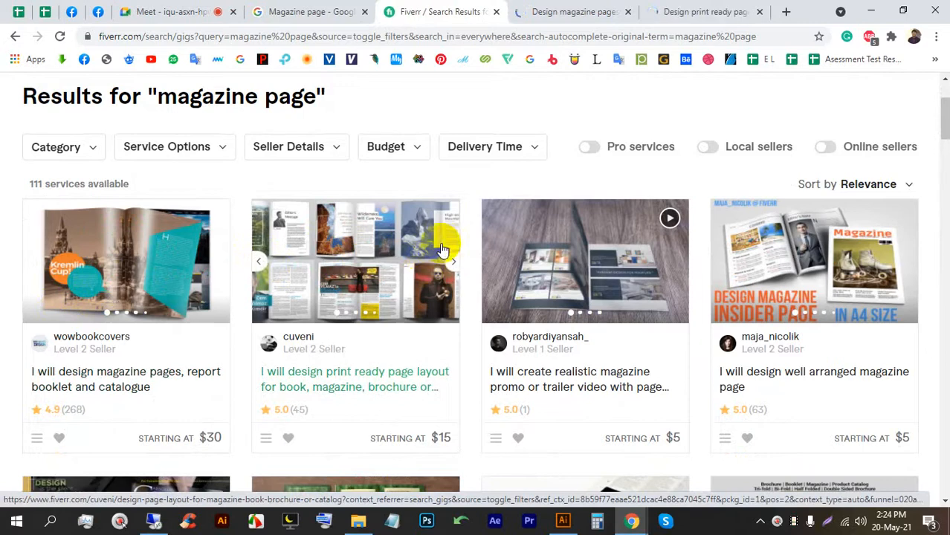
View each gig's seller details, highlighting the seller's country and Member since info.
click(545, 11)
scroll(203, 268, down, 1)
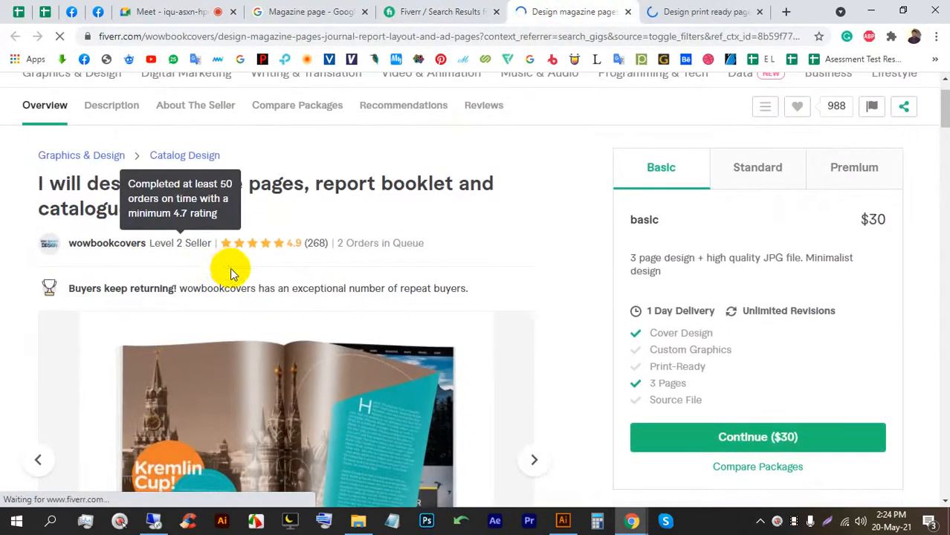
click(115, 251)
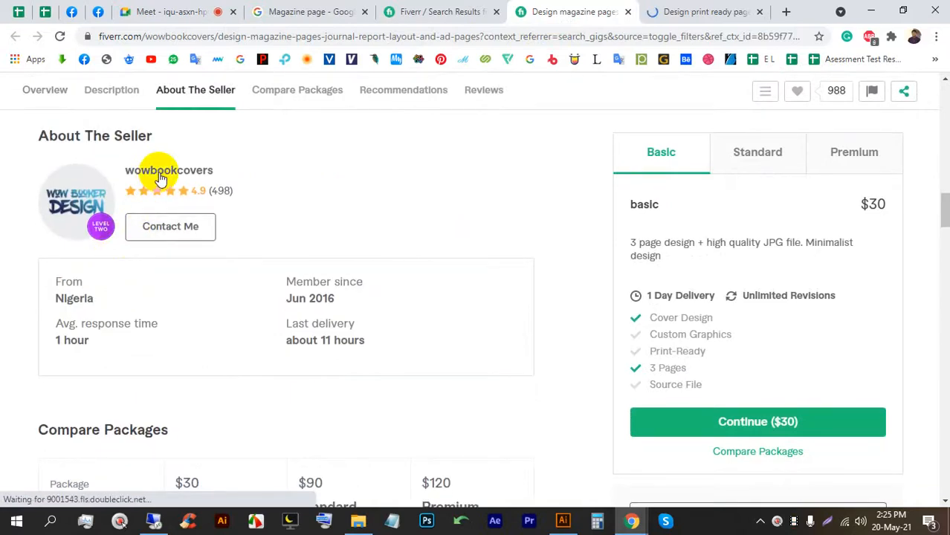
click(654, 10)
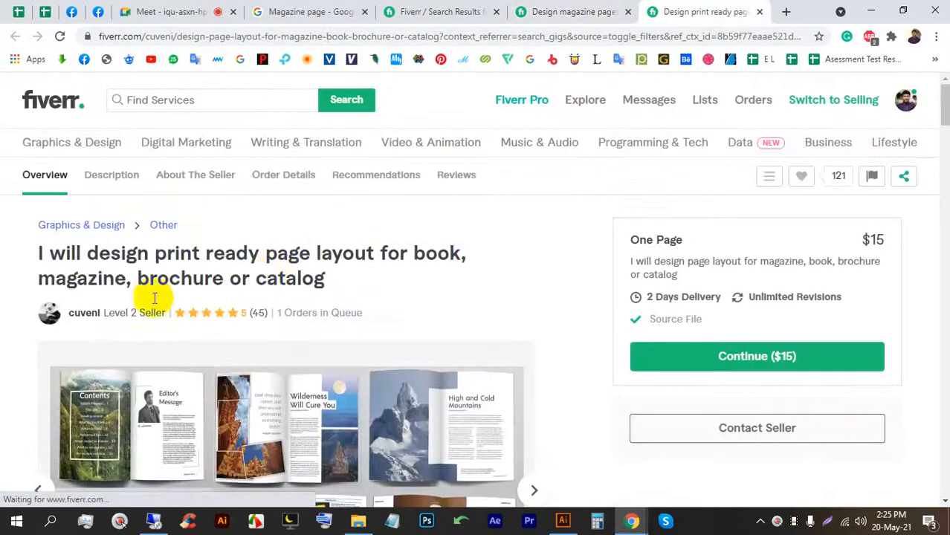
click(88, 312)
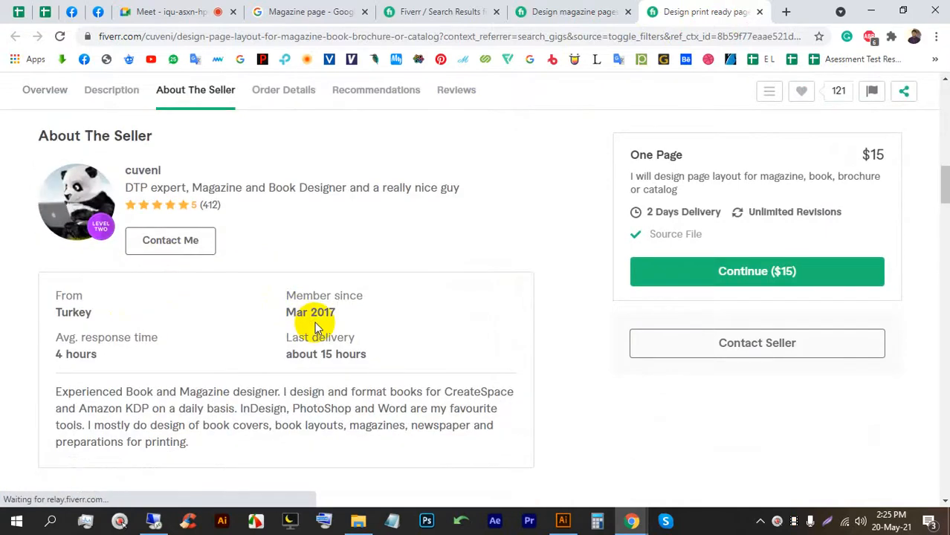
drag(359, 295, 296, 295)
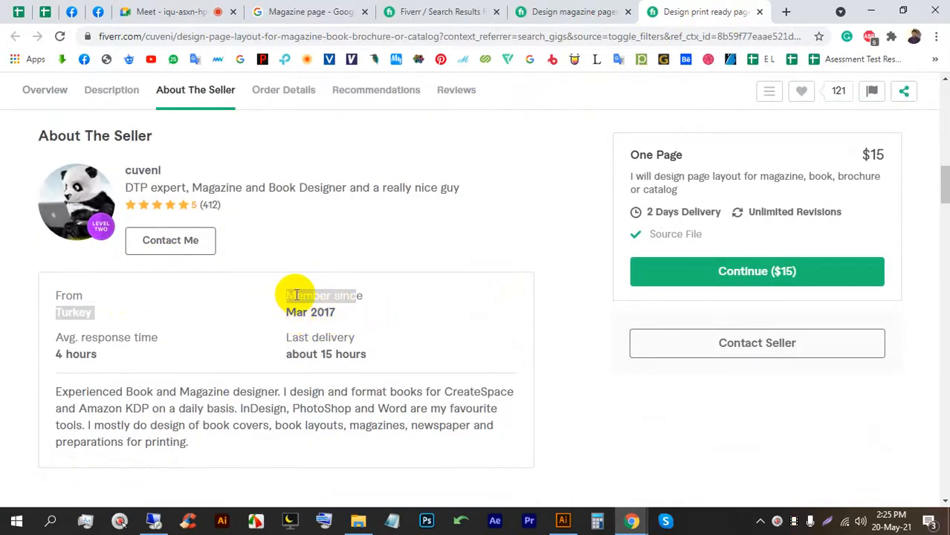
Open both designers' full seller profiles and look over the review count.
click(143, 170)
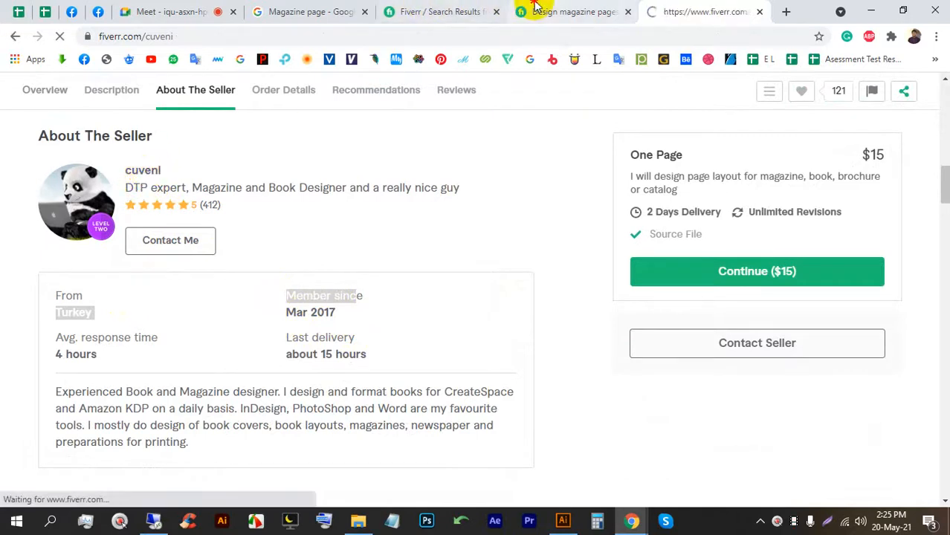
click(536, 9)
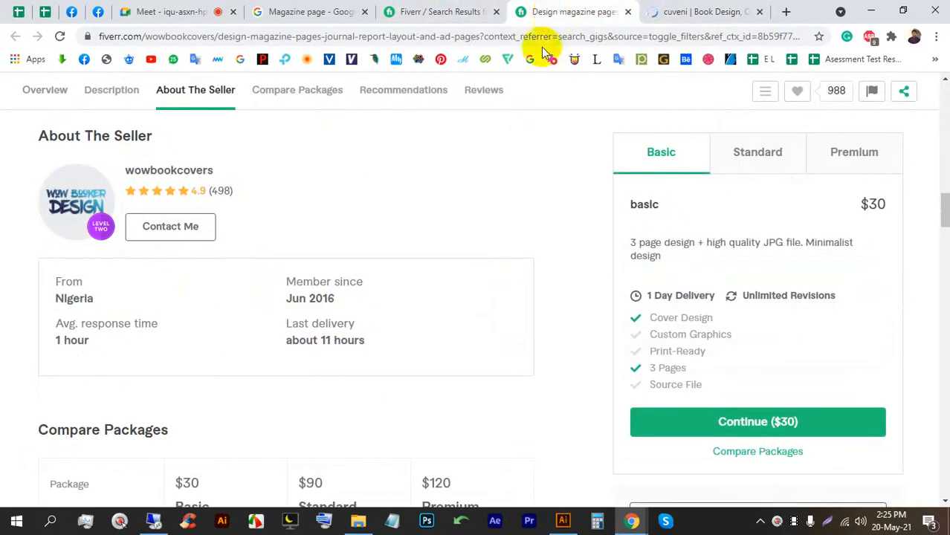
click(163, 176)
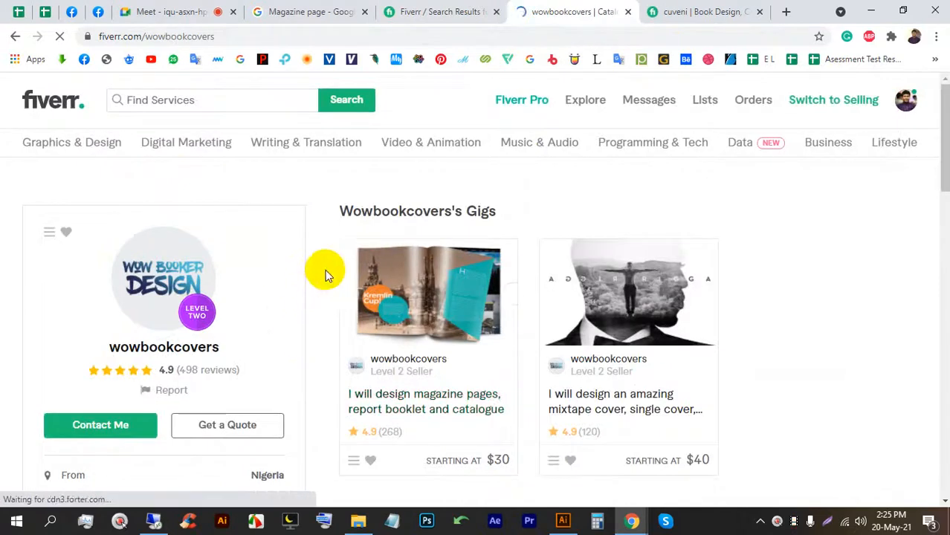
scroll(325, 270, down, 2)
drag(239, 231, 176, 232)
click(11, 223)
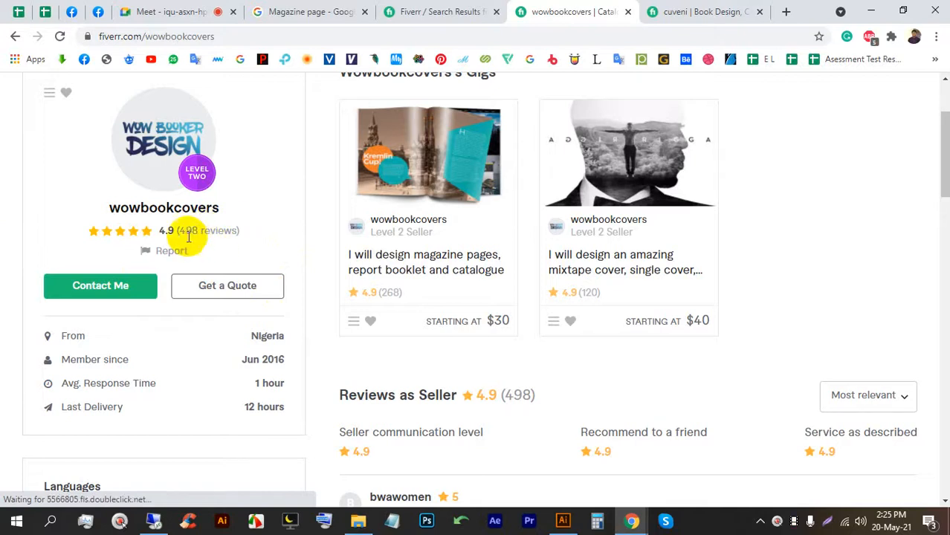
Scroll through the first designer's profile, then close both profile tabs.
click(677, 12)
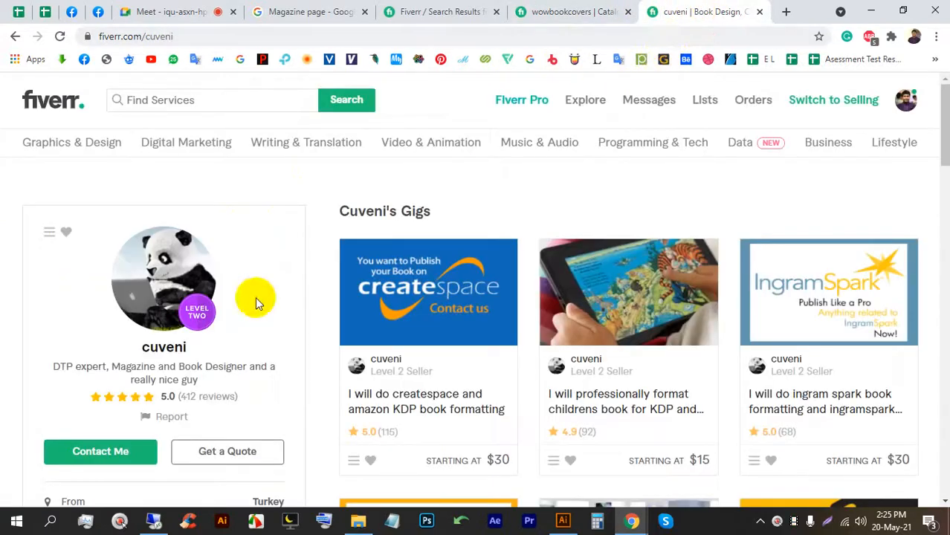
scroll(251, 298, down, 3)
click(215, 258)
scroll(362, 262, down, 3)
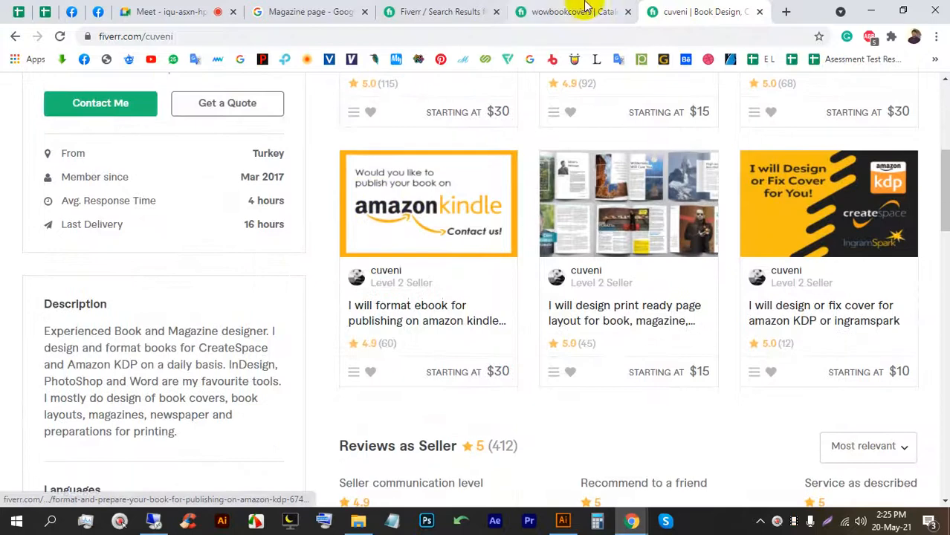
click(626, 12)
click(619, 12)
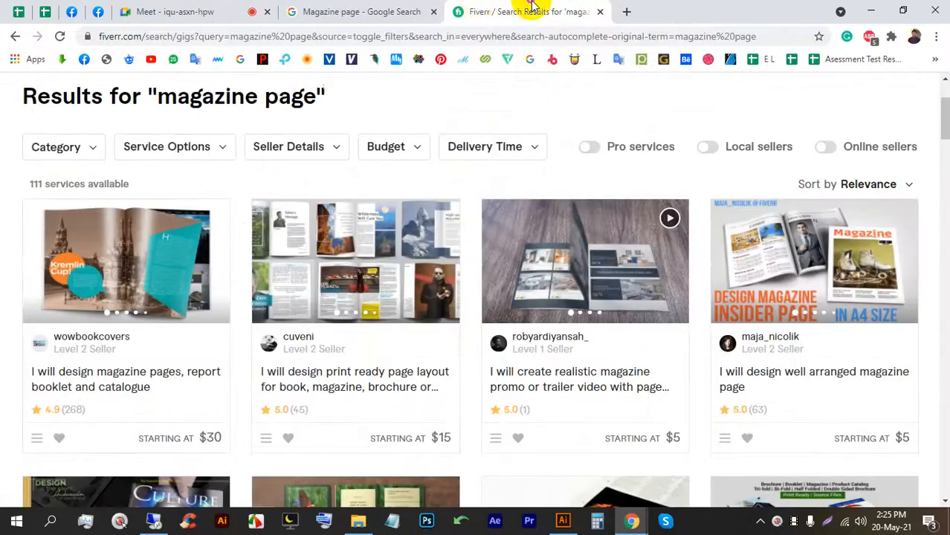
click(364, 12)
Switch to the Google Meet call and close the Fiverr search results tab.
click(587, 11)
click(251, 13)
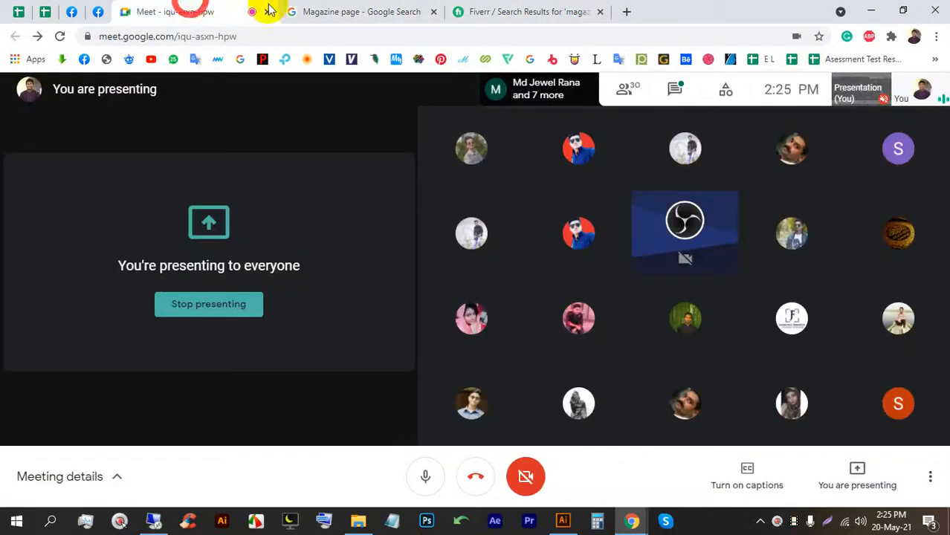
click(600, 13)
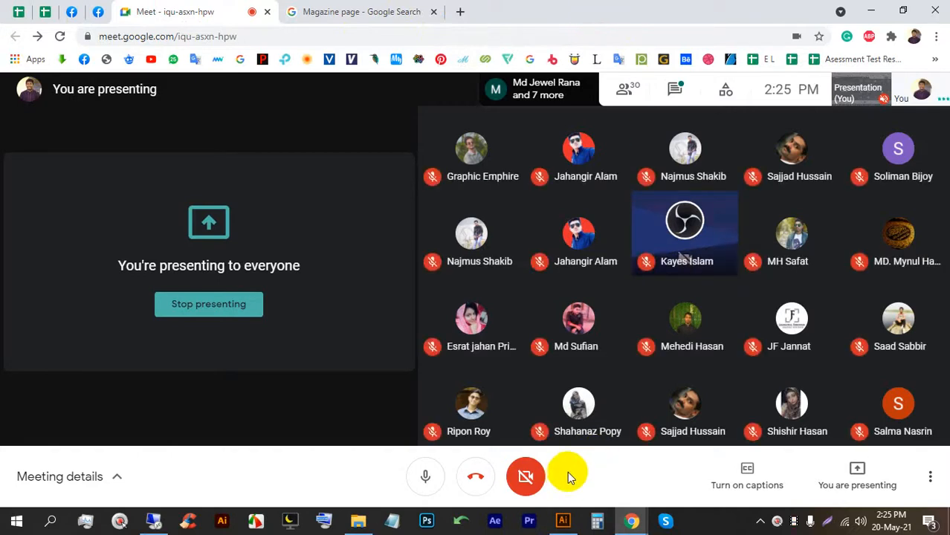
Close Untitled-2 without saving and close the blank Untitled-1 document.
click(563, 521)
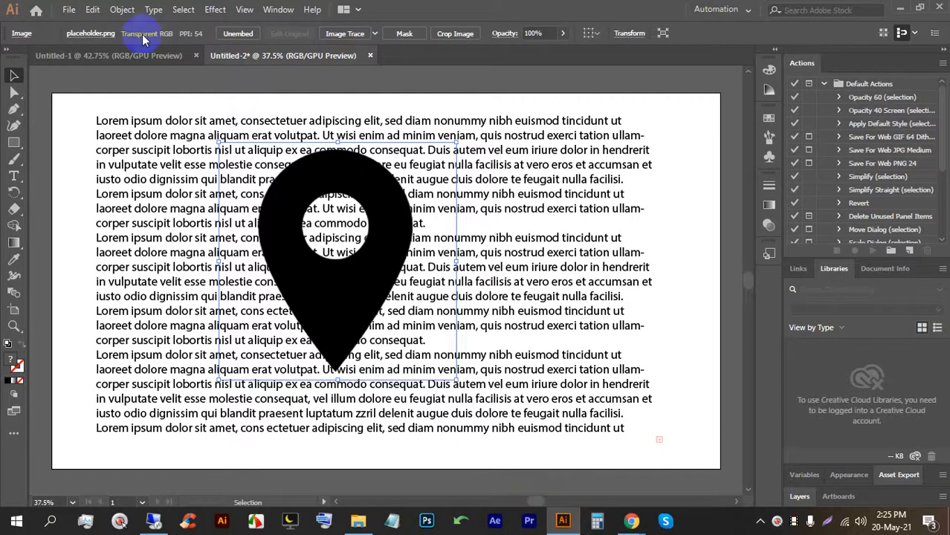
click(369, 57)
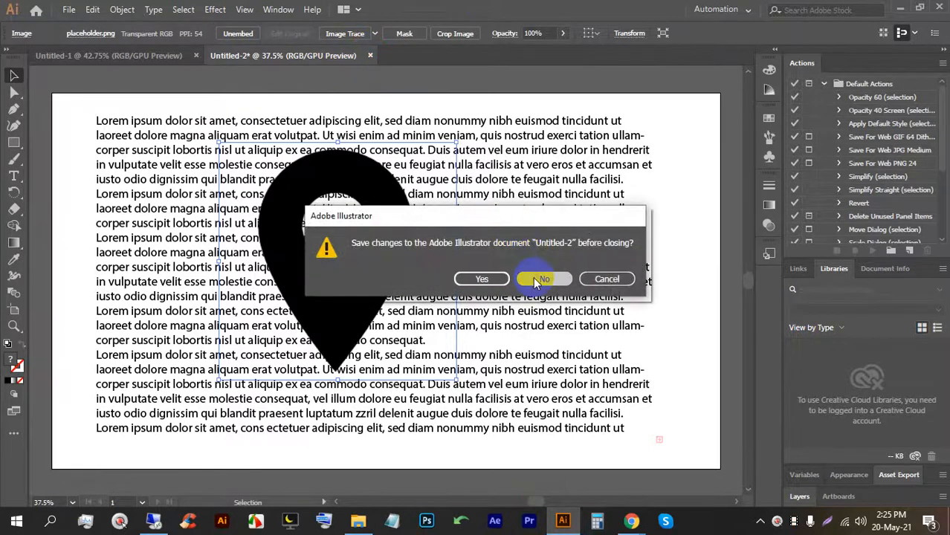
click(531, 277)
click(196, 56)
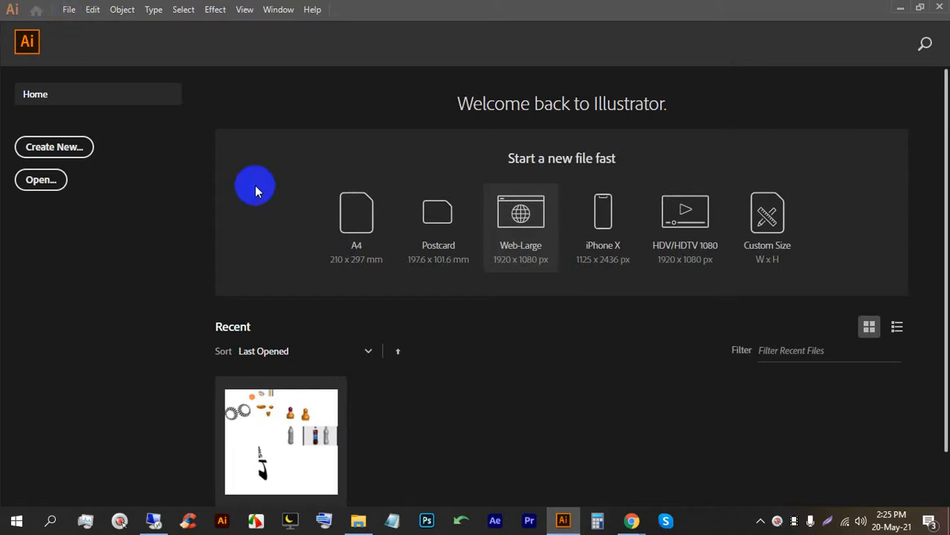
Start a new Print document with Ctrl+N and set its units to Inches.
key(ctrl+n)
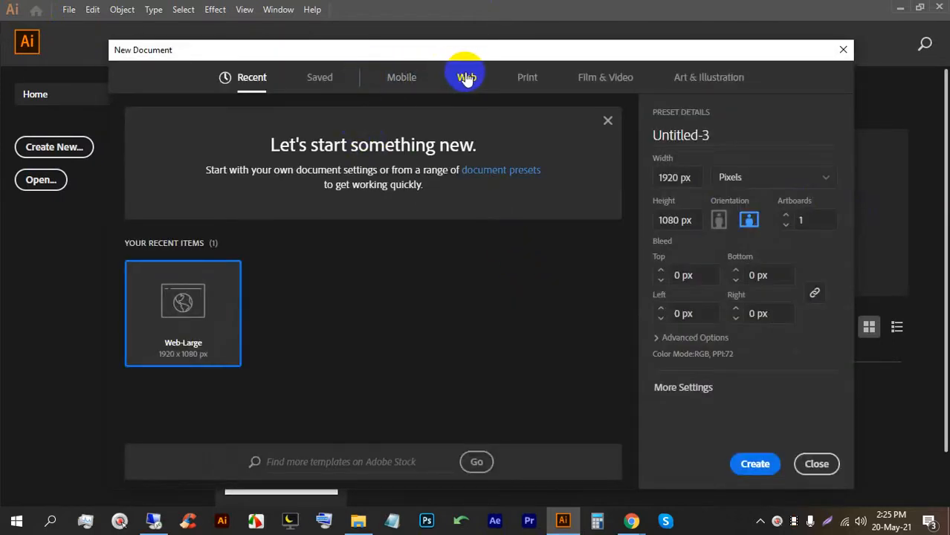
click(516, 80)
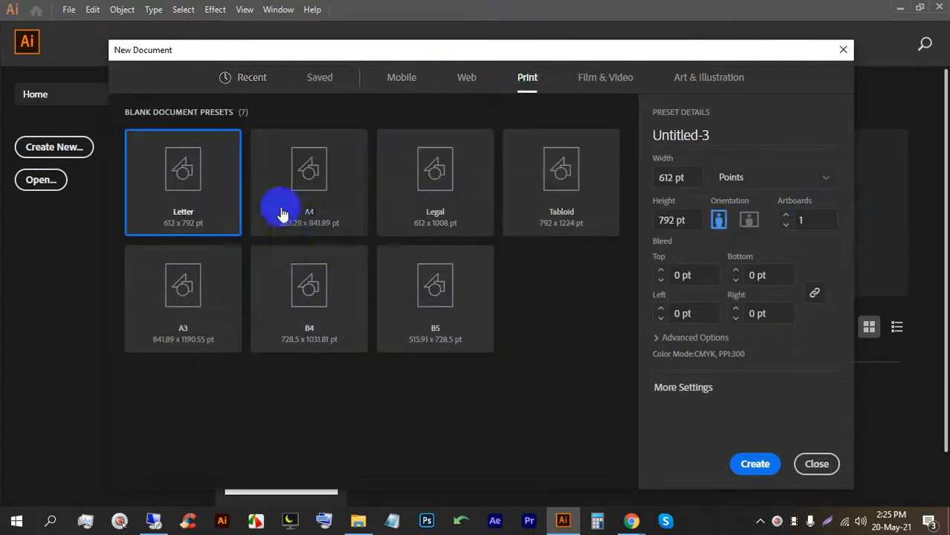
click(785, 181)
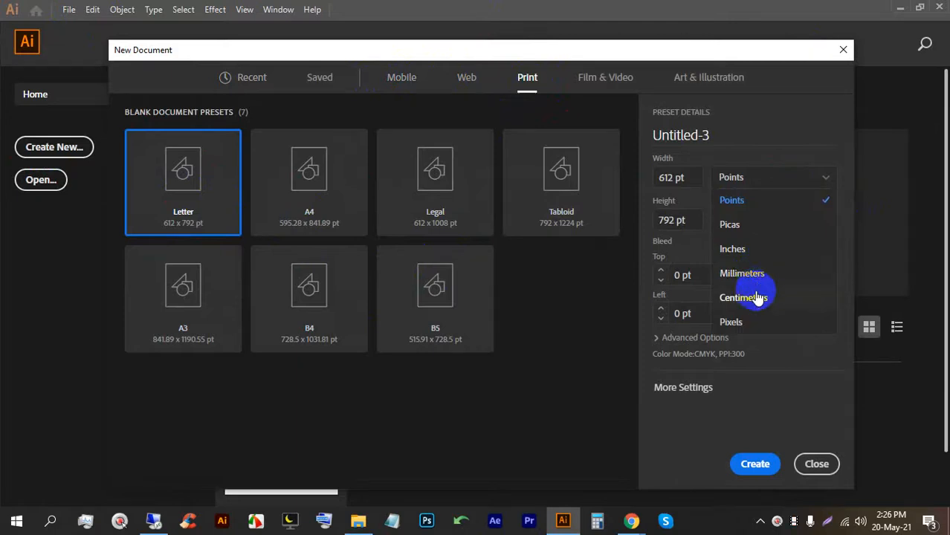
click(756, 247)
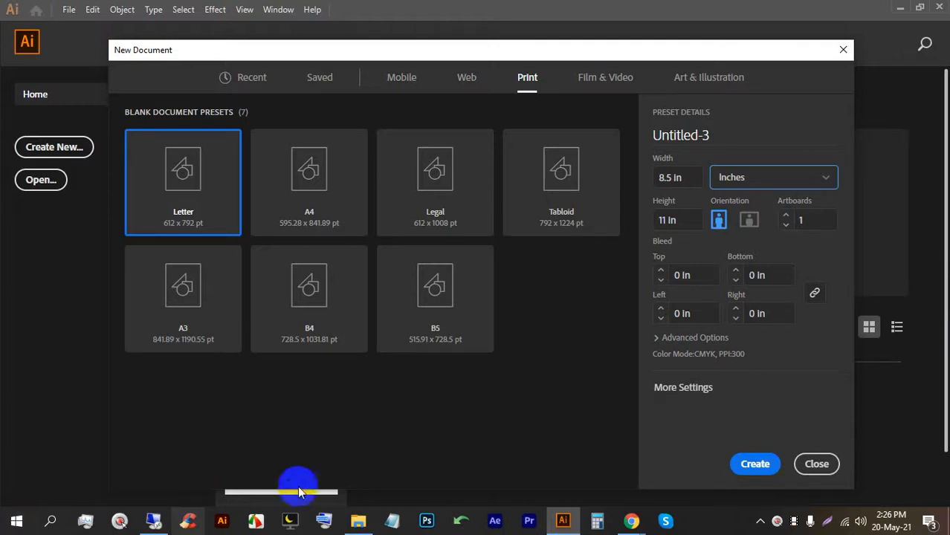
Voice-search 'catalogue design' in a new Chrome tab and show the image results.
click(631, 520)
click(581, 476)
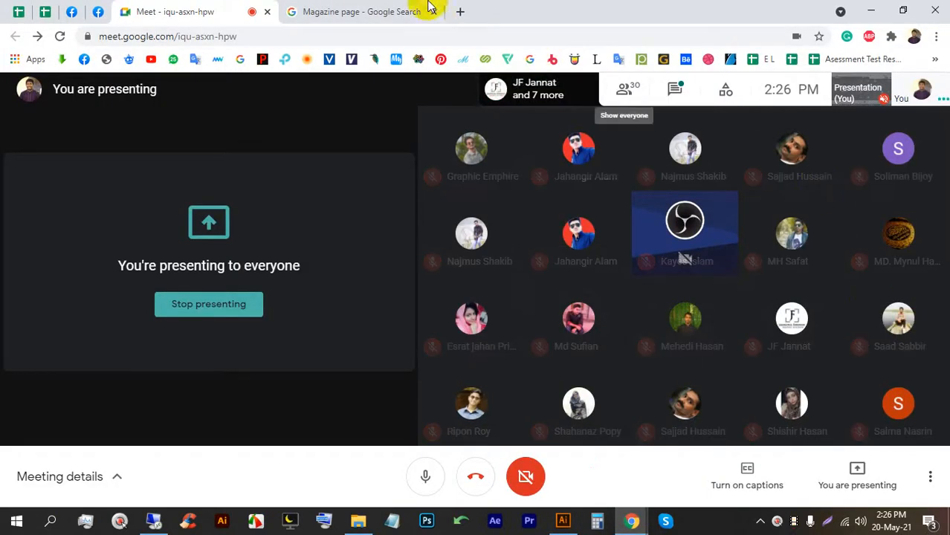
click(460, 12)
click(654, 293)
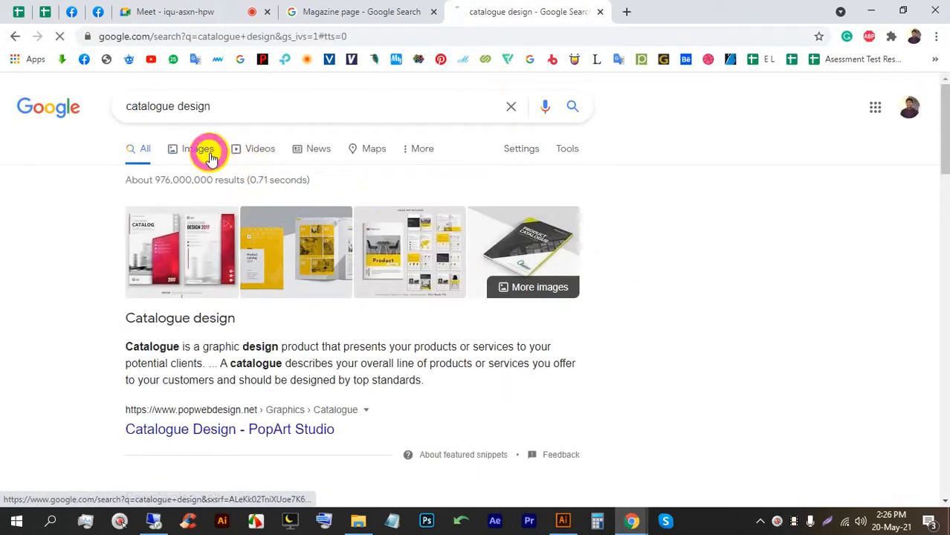
click(202, 151)
Preview the orange business brochure, Dribbble catalogue layout and Module Product Catalog images.
scroll(521, 267, down, 2)
scroll(586, 288, down, 4)
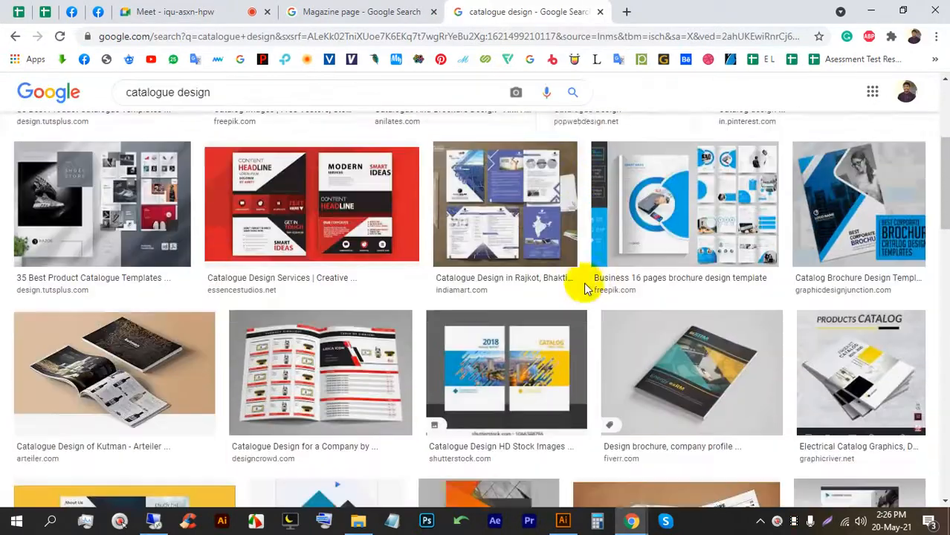
scroll(380, 278, down, 1)
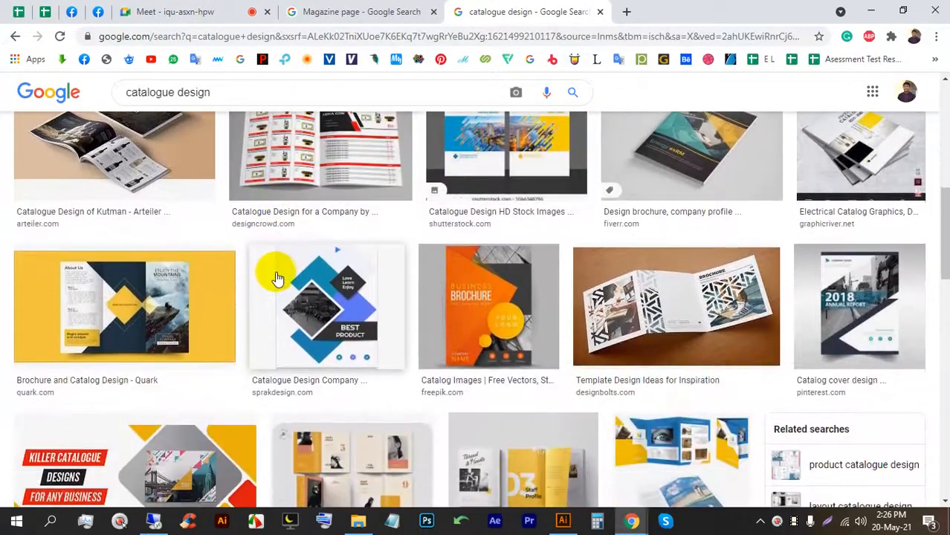
click(492, 298)
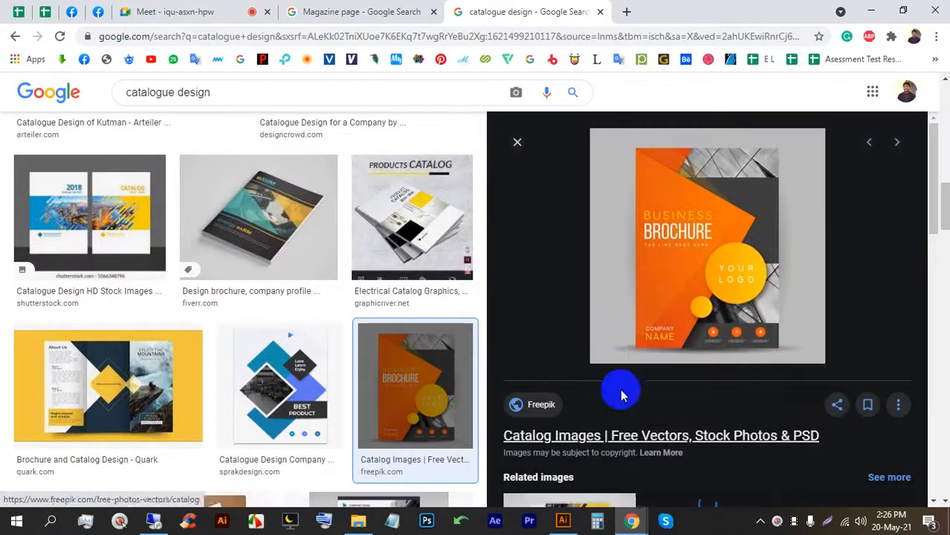
scroll(128, 319, down, 3)
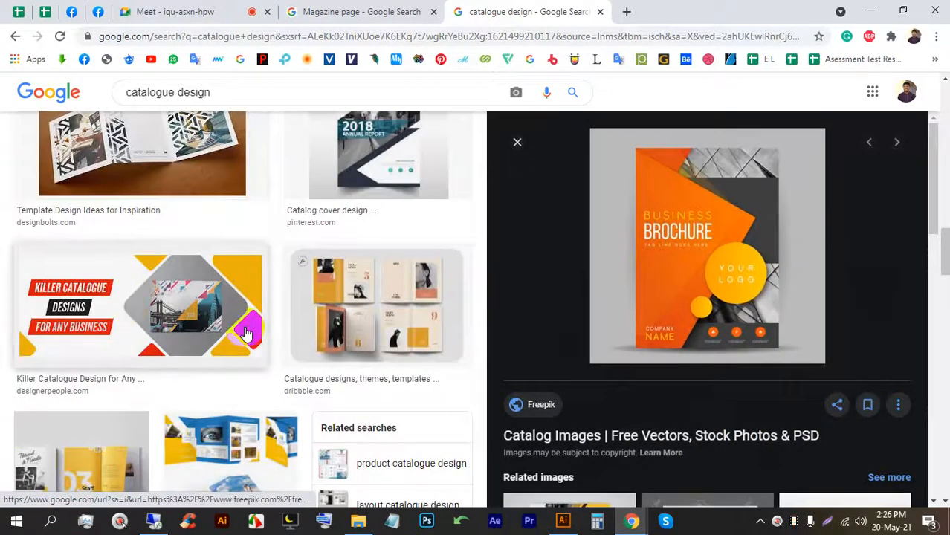
click(356, 299)
scroll(398, 370, down, 3)
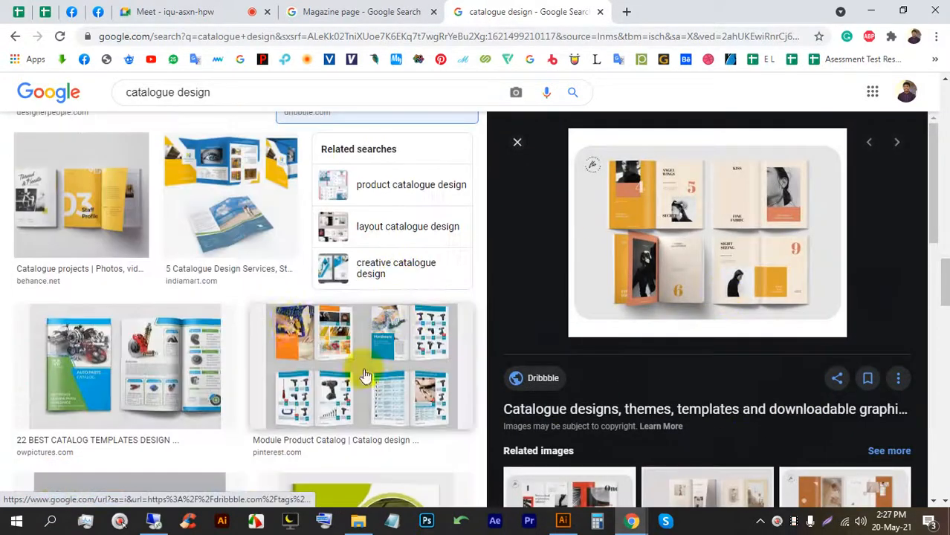
click(362, 372)
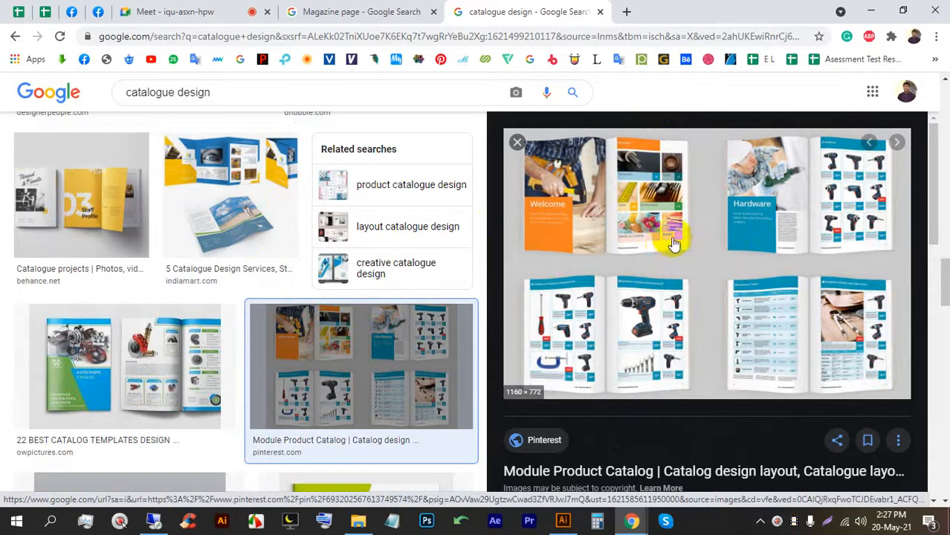
click(563, 521)
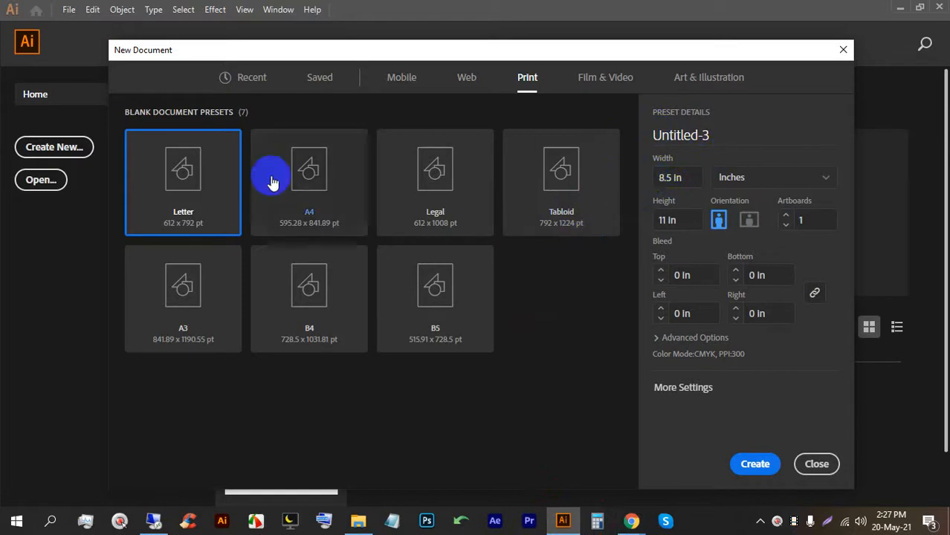
Choose the Letter preset and raise the bleed to 0.125 in on every side.
double_click(192, 168)
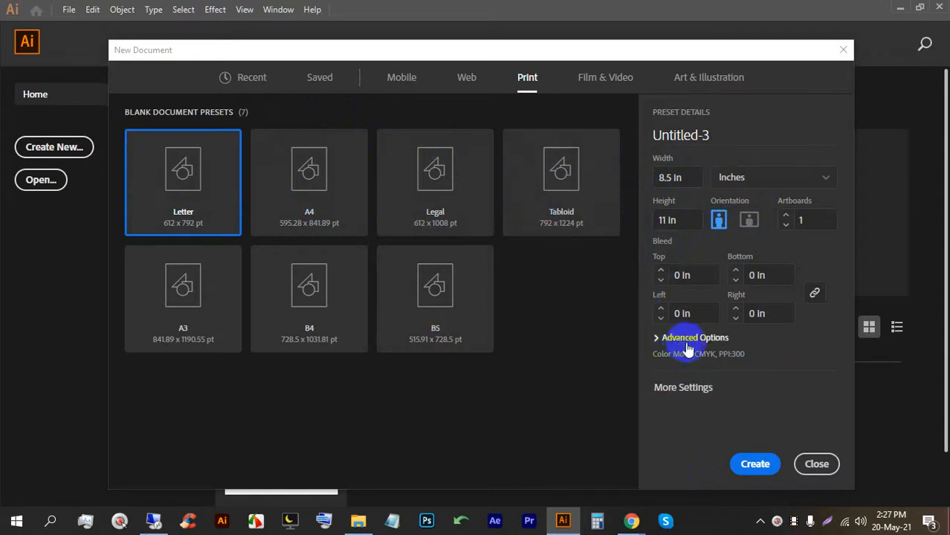
click(661, 271)
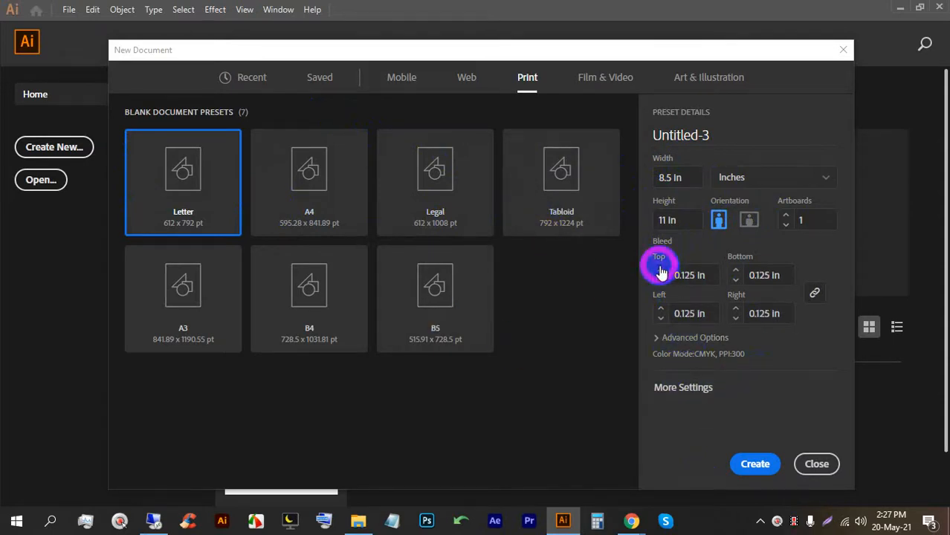
click(691, 350)
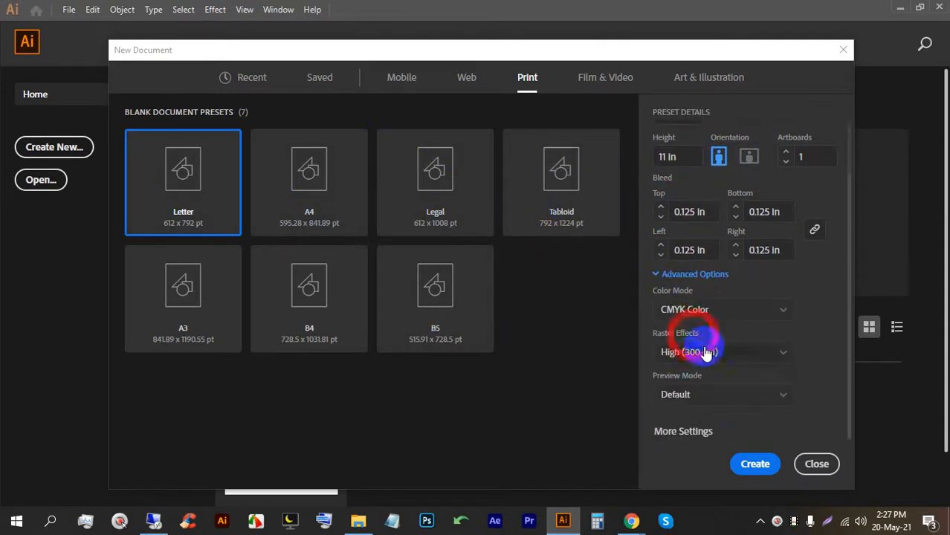
click(754, 465)
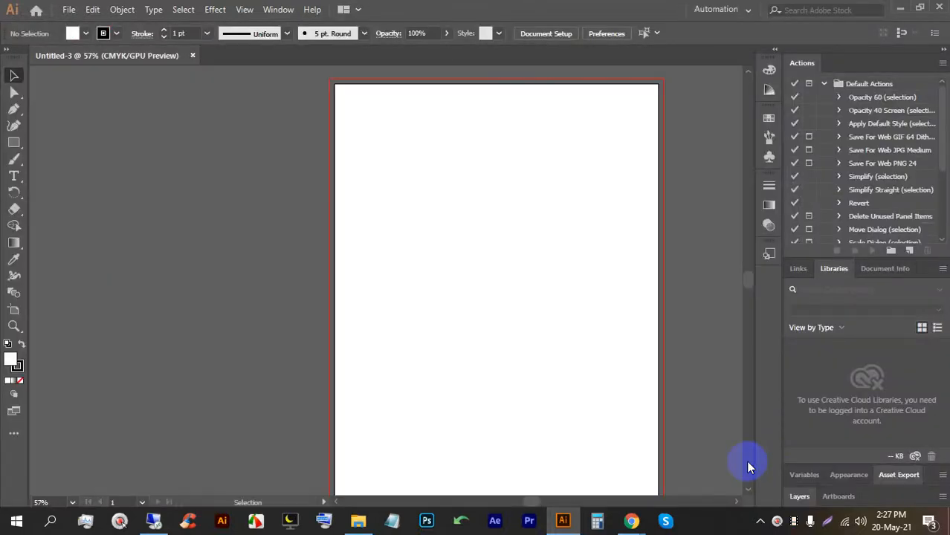
scroll(514, 434, down, 2)
drag(487, 288, 351, 192)
scroll(351, 191, up, 1)
scroll(351, 191, down, 1)
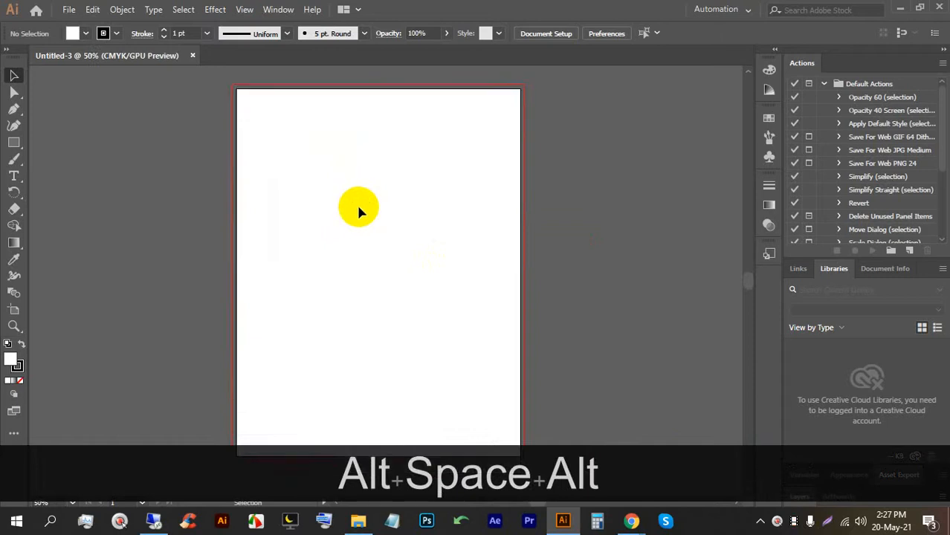
click(563, 522)
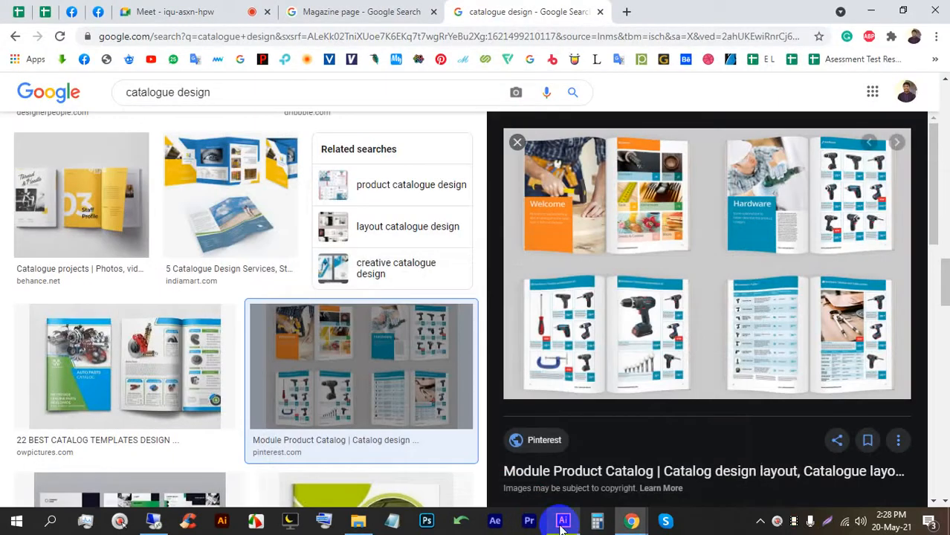
click(130, 6)
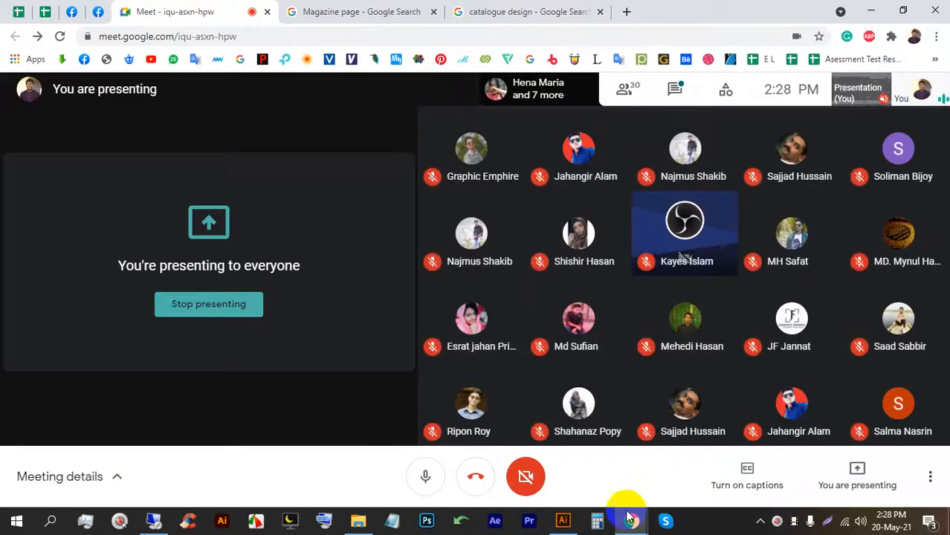
click(566, 523)
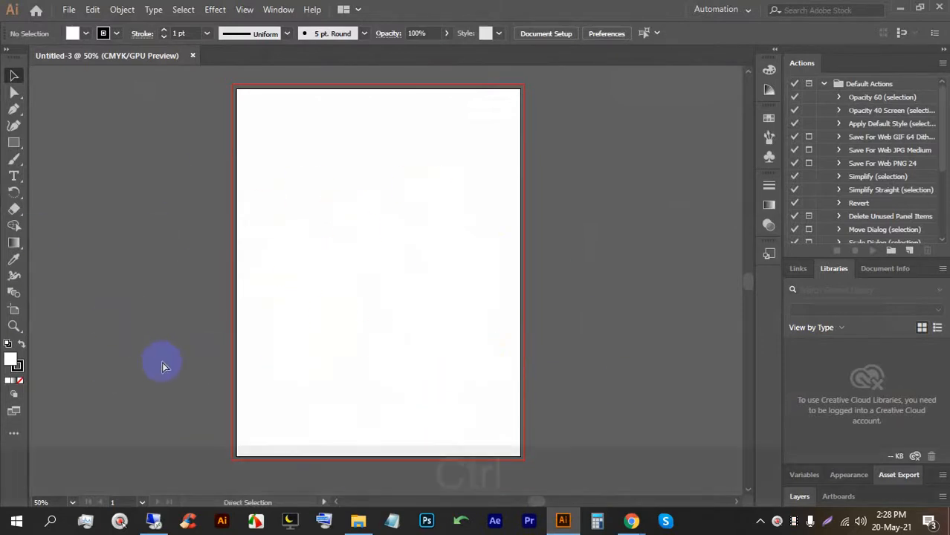
With the transparency grid on, draw a full-artboard rectangle and set its stroke to None.
key(ctrl+shift+d)
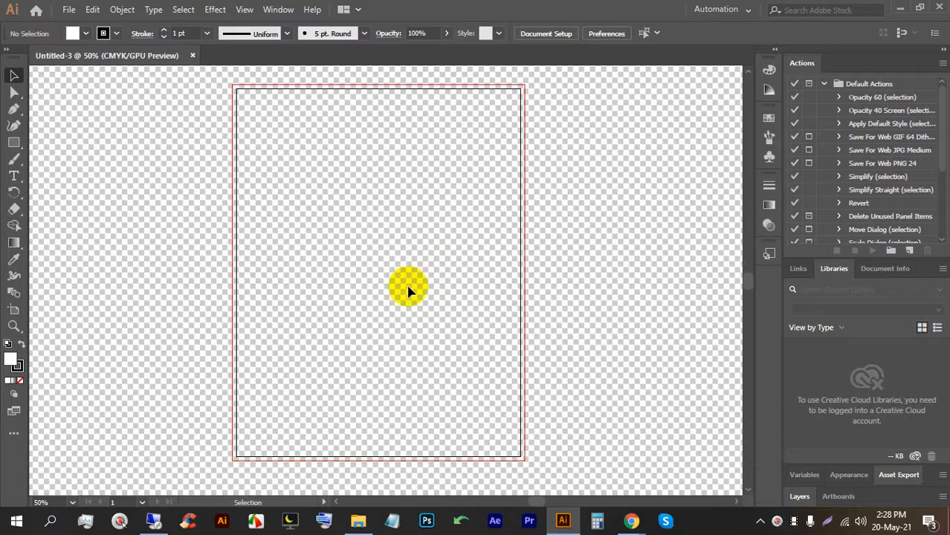
drag(11, 140, 75, 141)
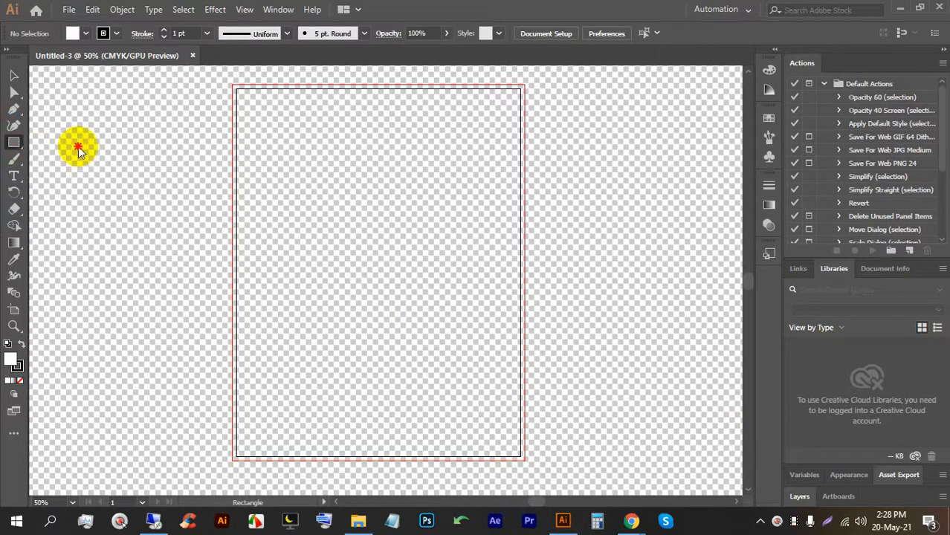
drag(235, 88, 520, 456)
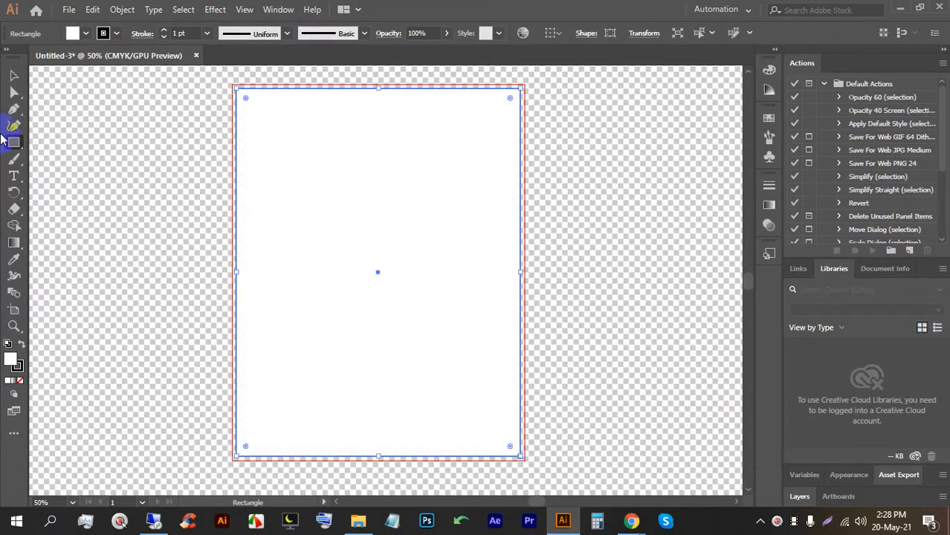
click(14, 82)
click(106, 33)
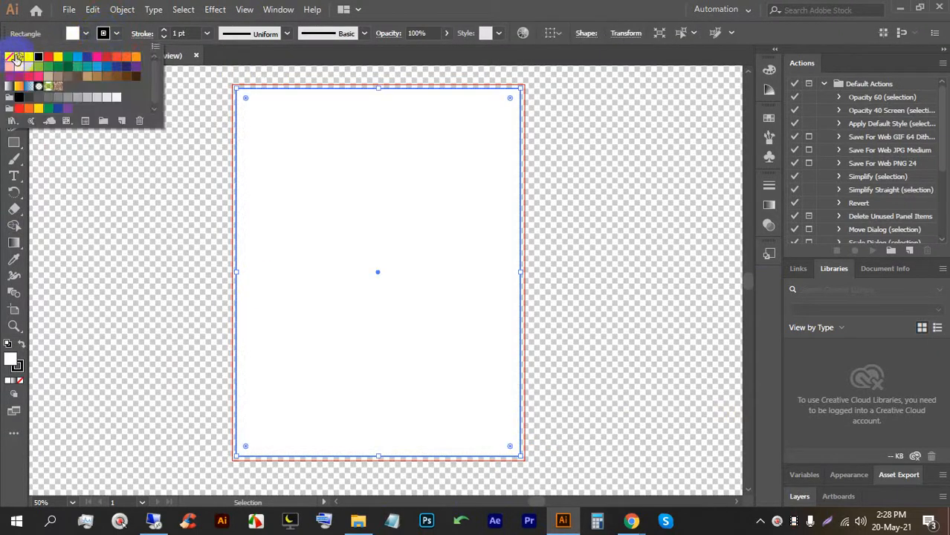
click(12, 56)
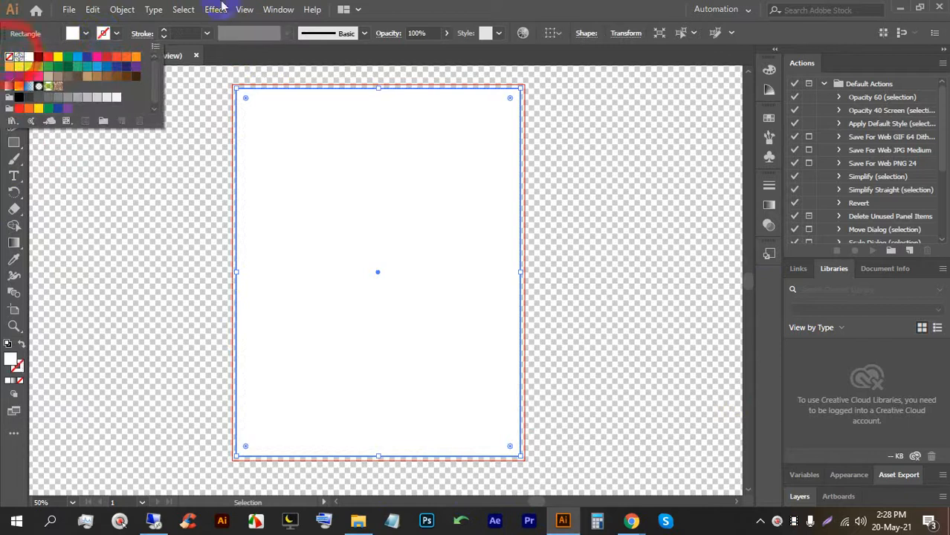
click(585, 134)
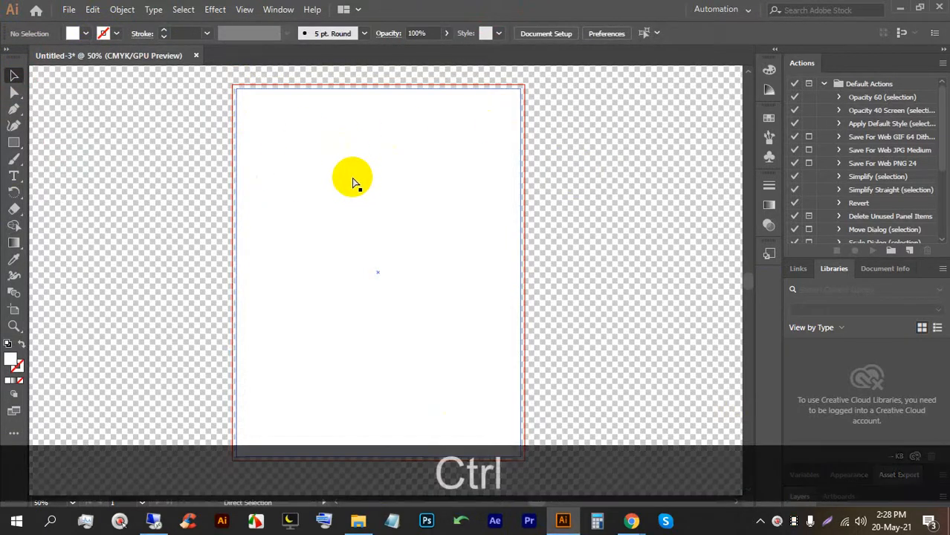
Hide the transparency grid and lock the white background rectangle with Ctrl+2.
key(ctrl+shift+d)
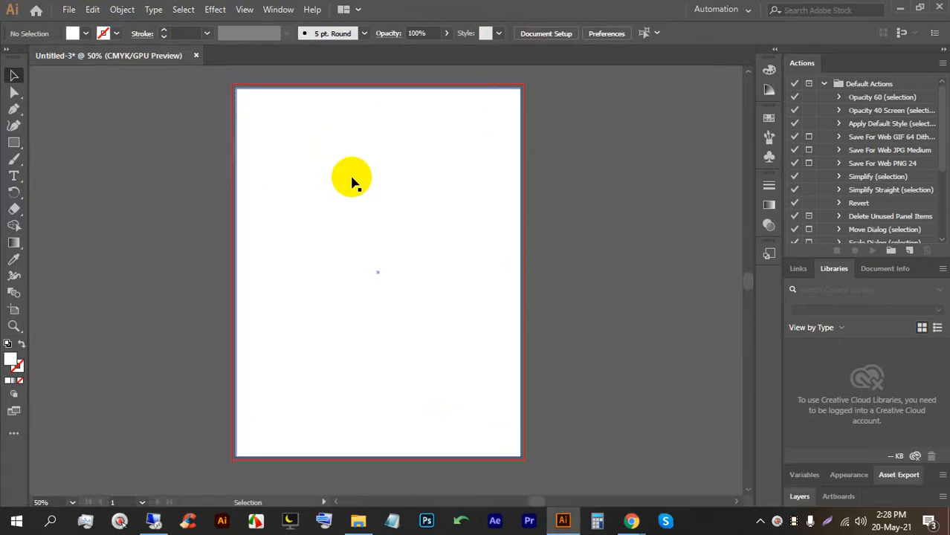
click(370, 174)
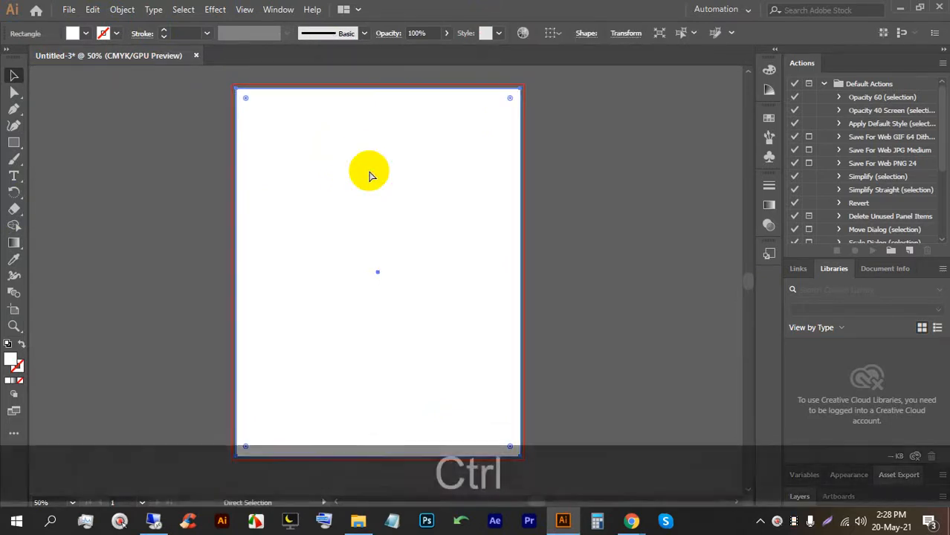
key(ctrl+2)
key(ctrl+s)
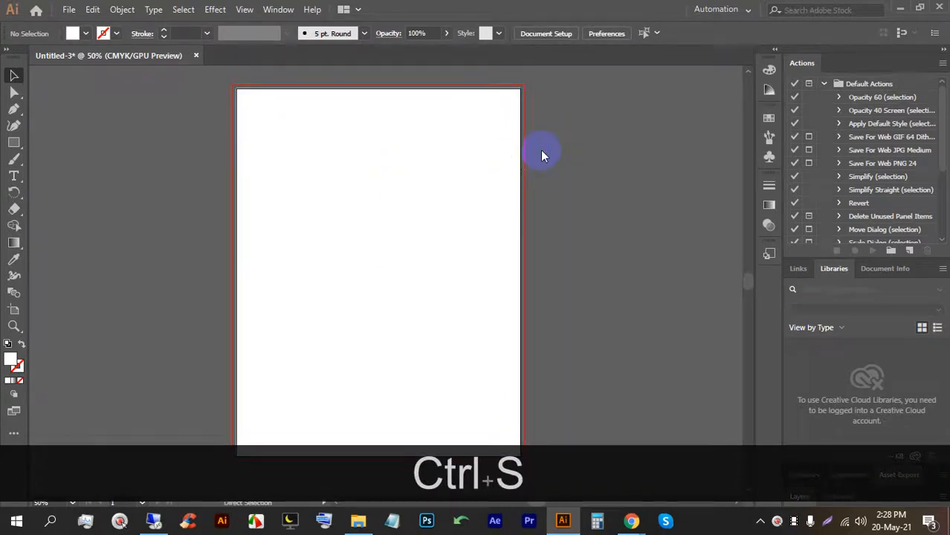
Save the document as Magazin in LEDP (E:) > 71 > 30.
click(59, 253)
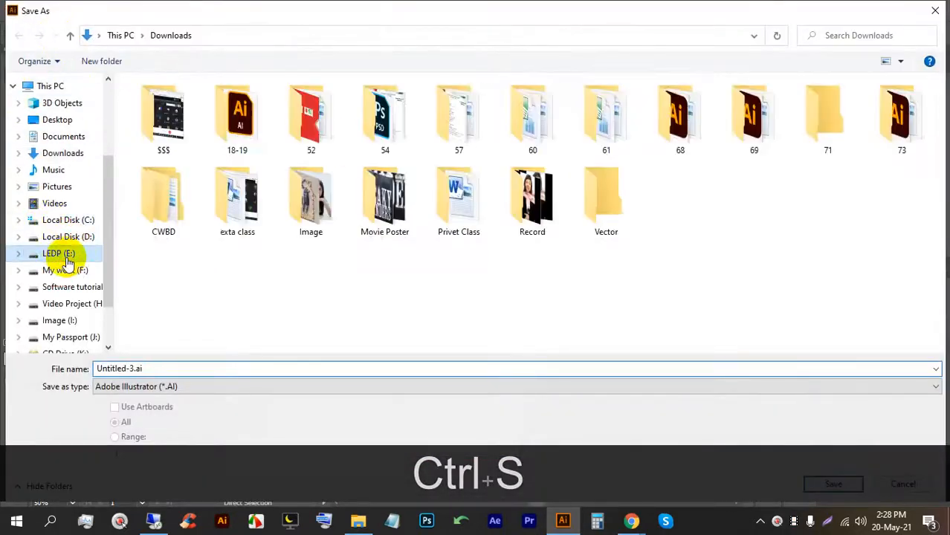
double_click(826, 115)
double_click(673, 271)
click(341, 366)
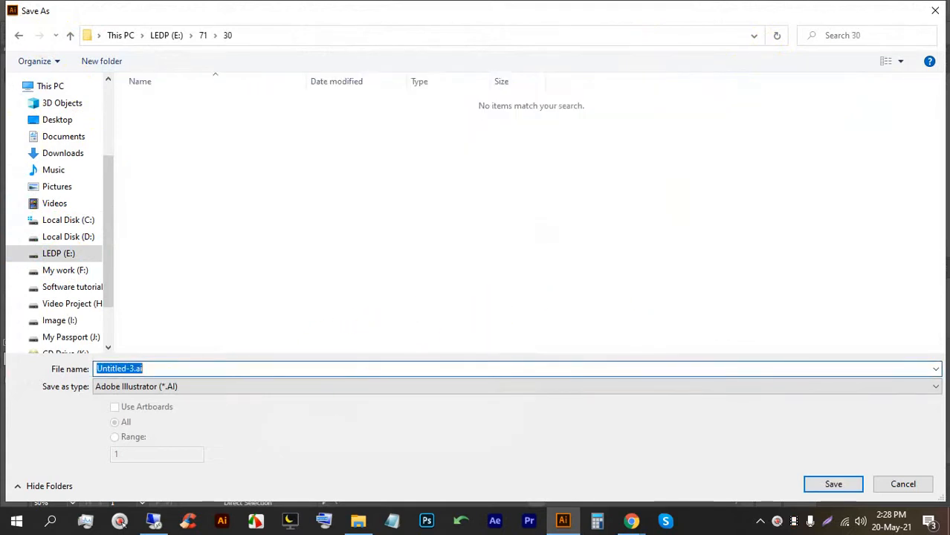
text(M)
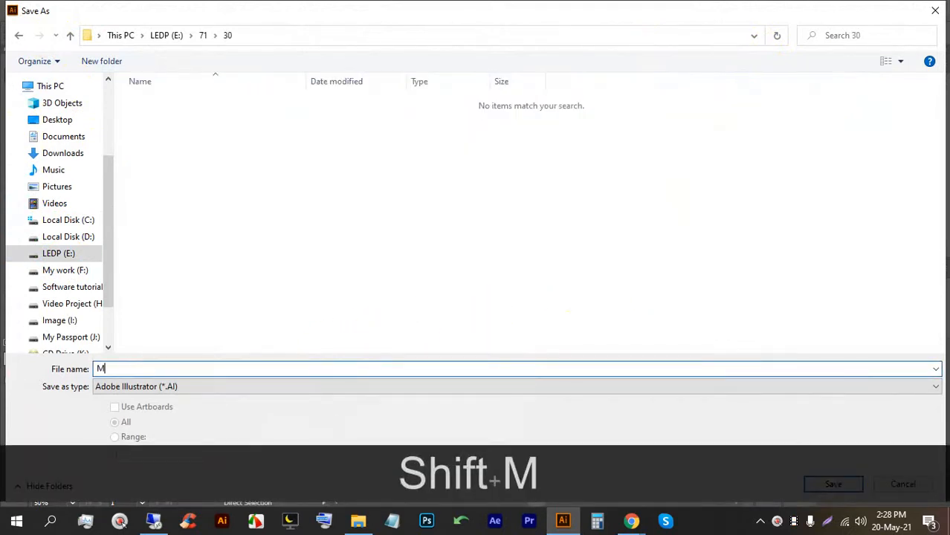
text(agazin)
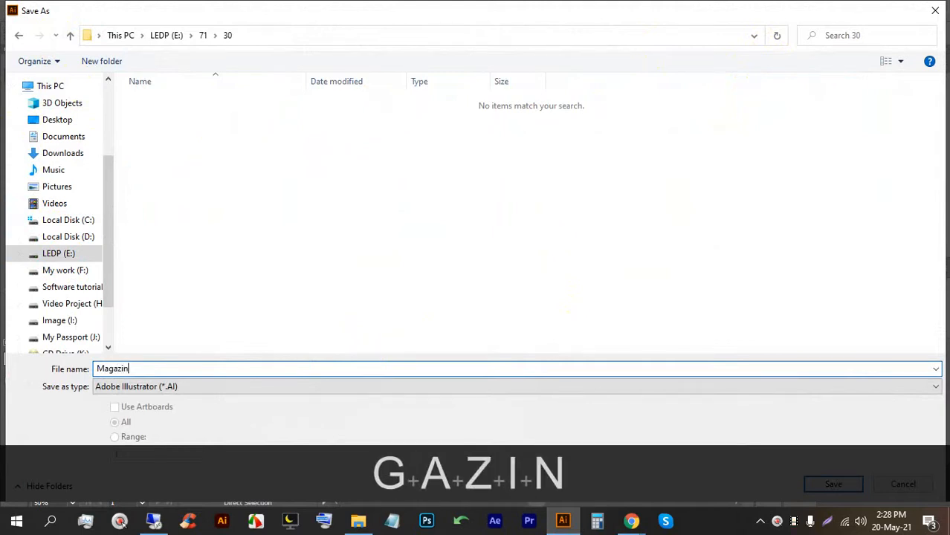
key(Return)
key(Return)
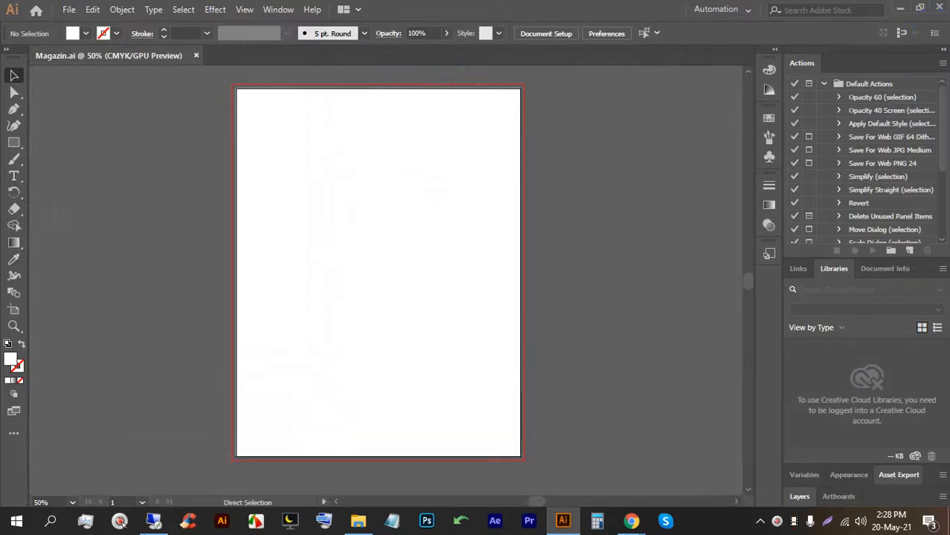
Bring Chrome forward, glance at the Magazine search results tab, then return to the Meet call tab.
click(632, 520)
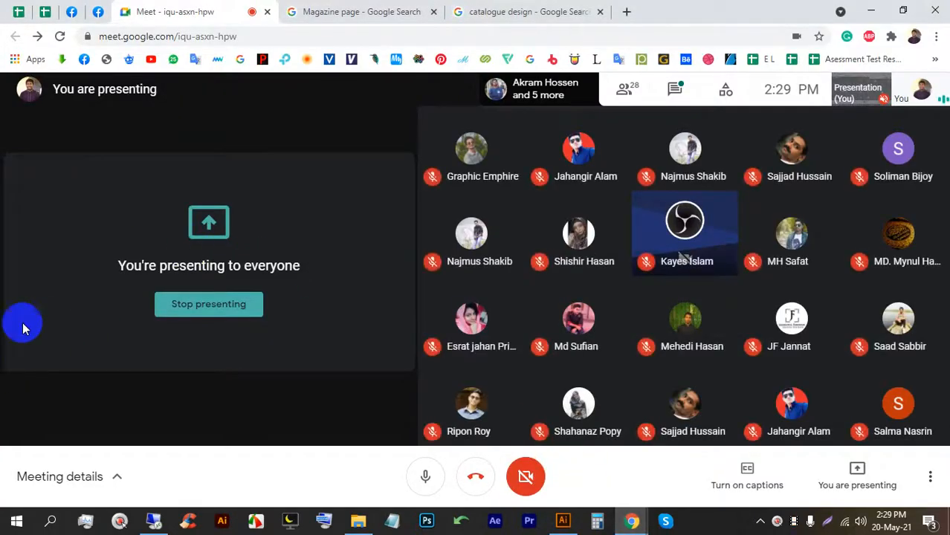
click(359, 9)
scroll(174, 100, up, 1)
drag(204, 92, 188, 92)
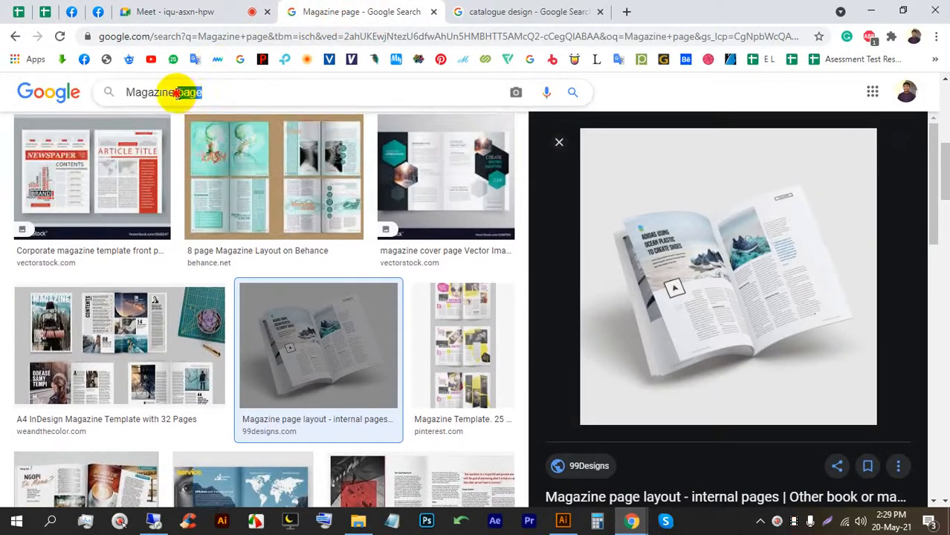
click(195, 11)
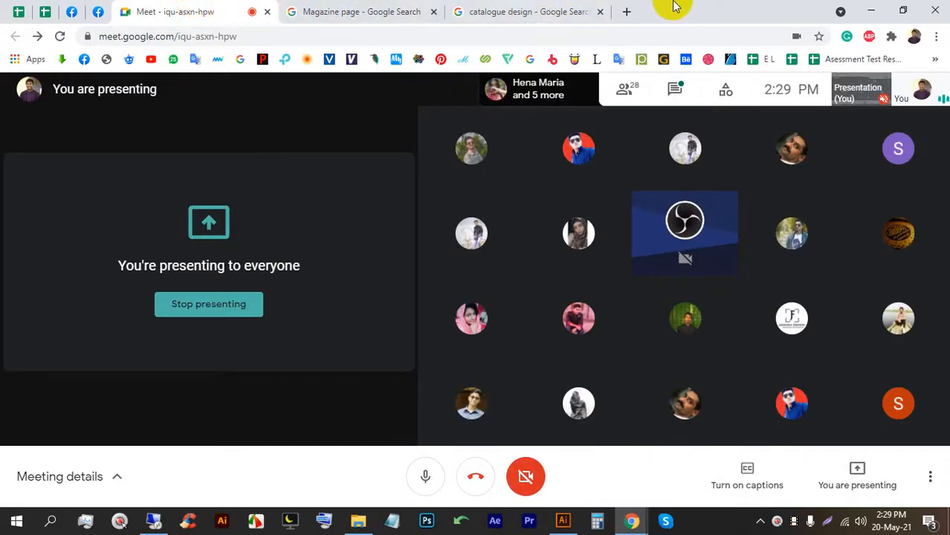
In a new tab, go to Pinterest and run the recent search 'floral text'.
click(627, 12)
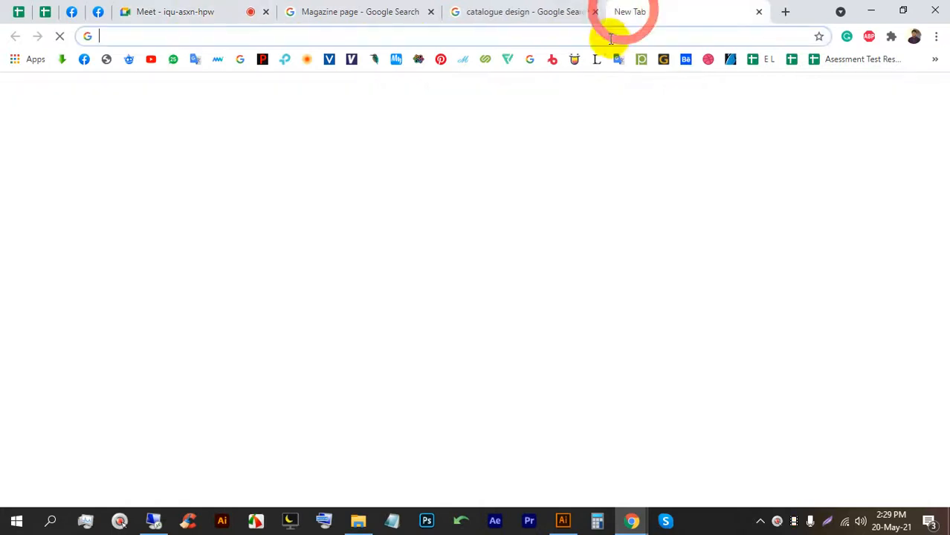
click(441, 61)
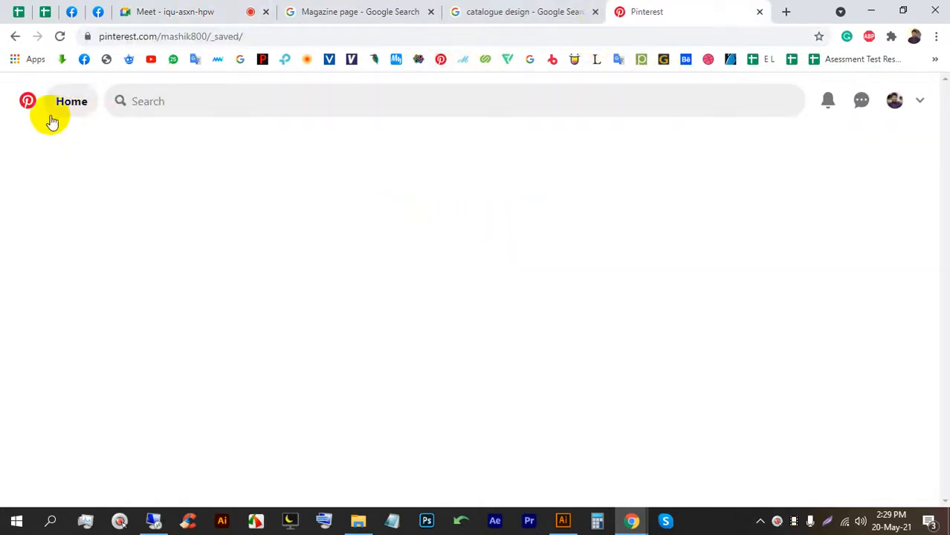
click(24, 112)
click(295, 101)
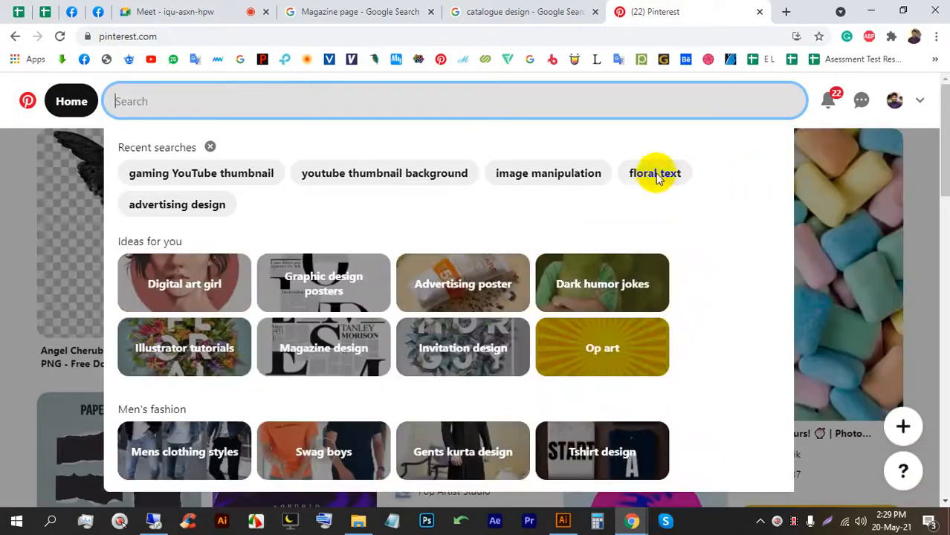
click(655, 172)
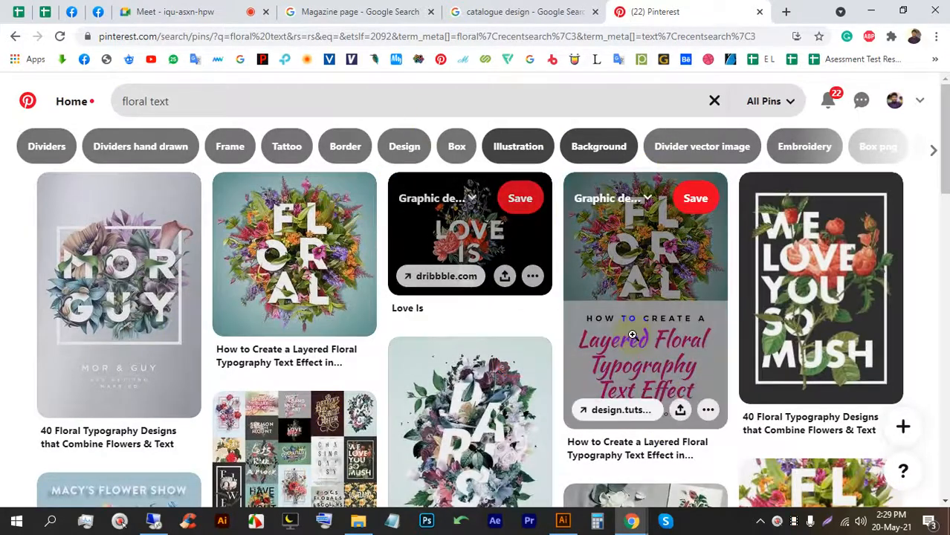
Browse the floral text pins, check the meeting tab, then open a fresh blank tab.
scroll(446, 245, down, 3)
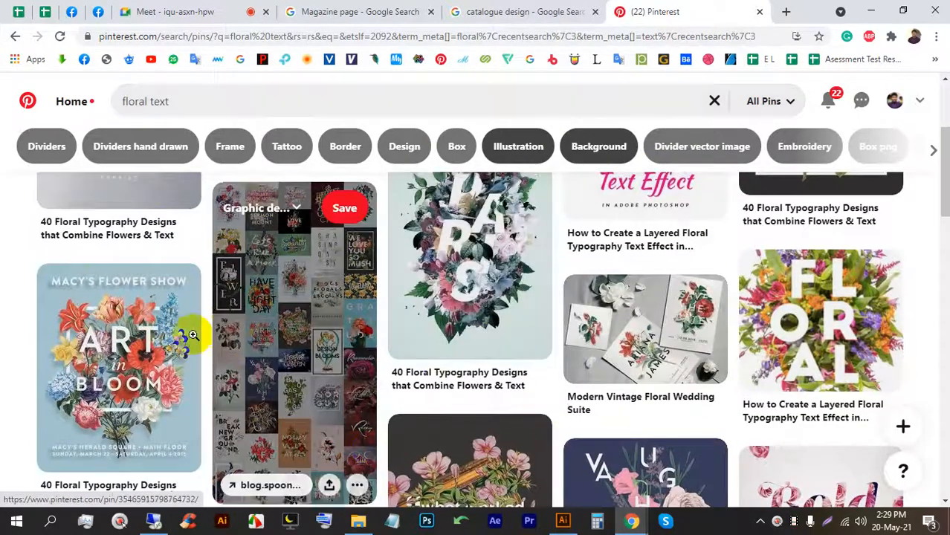
scroll(187, 335, down, 2)
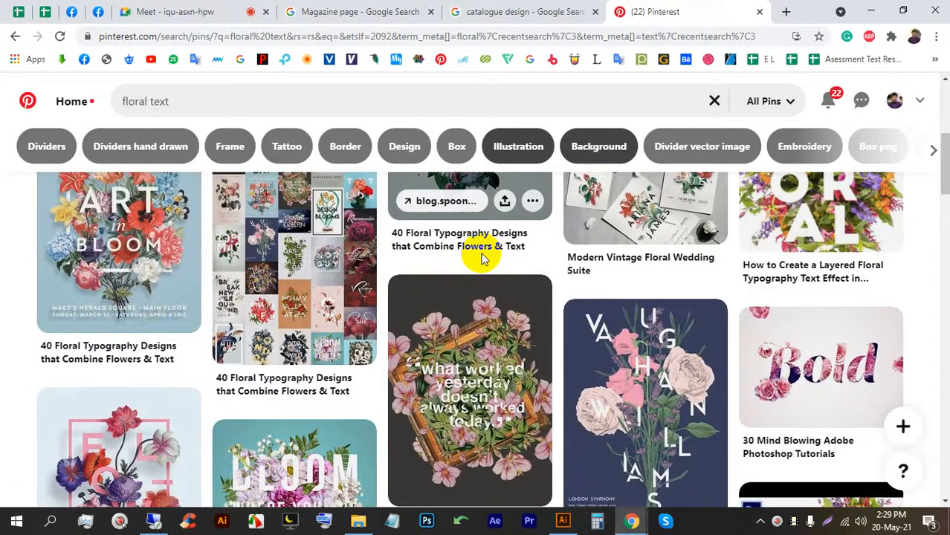
scroll(502, 357, down, 1)
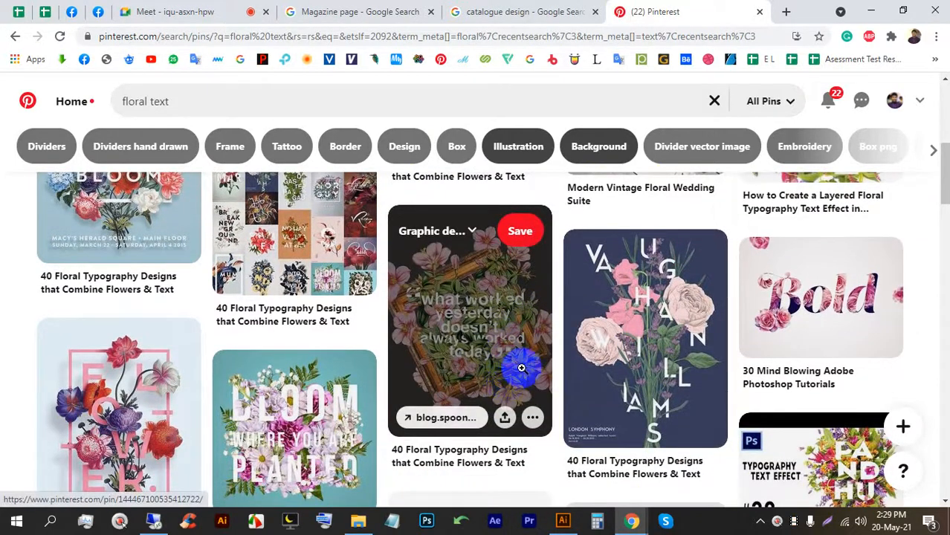
click(153, 12)
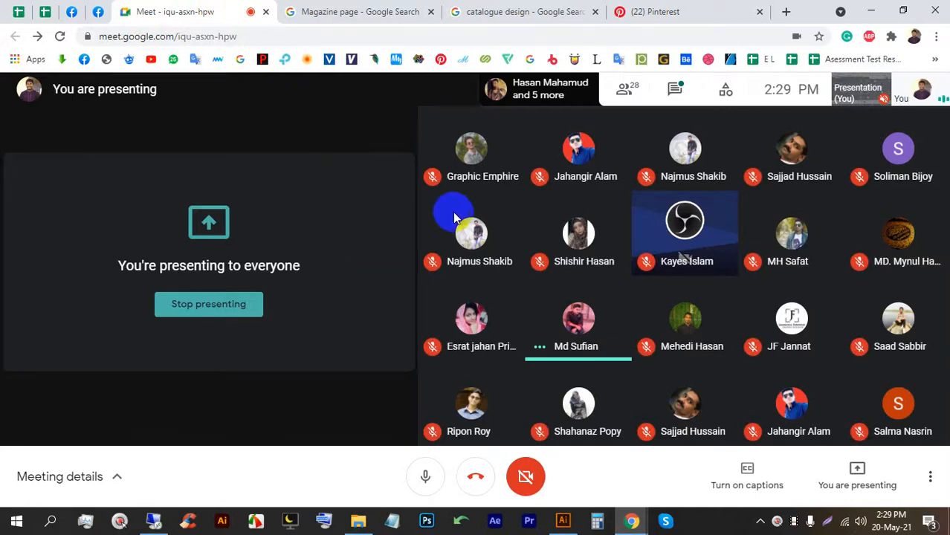
click(784, 11)
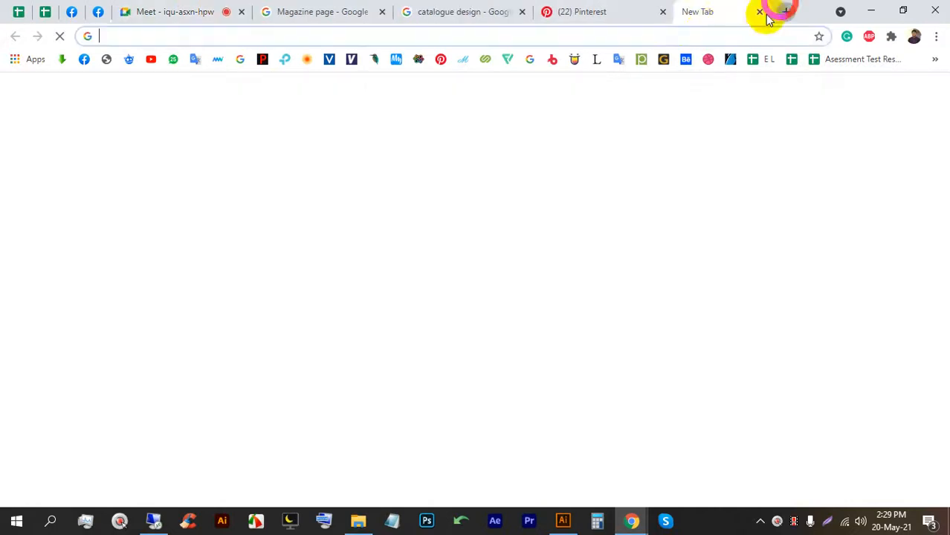
Go to Unsplash from the bookmarks and search for 'Model' photos.
click(934, 59)
scroll(795, 365, down, 2)
click(731, 332)
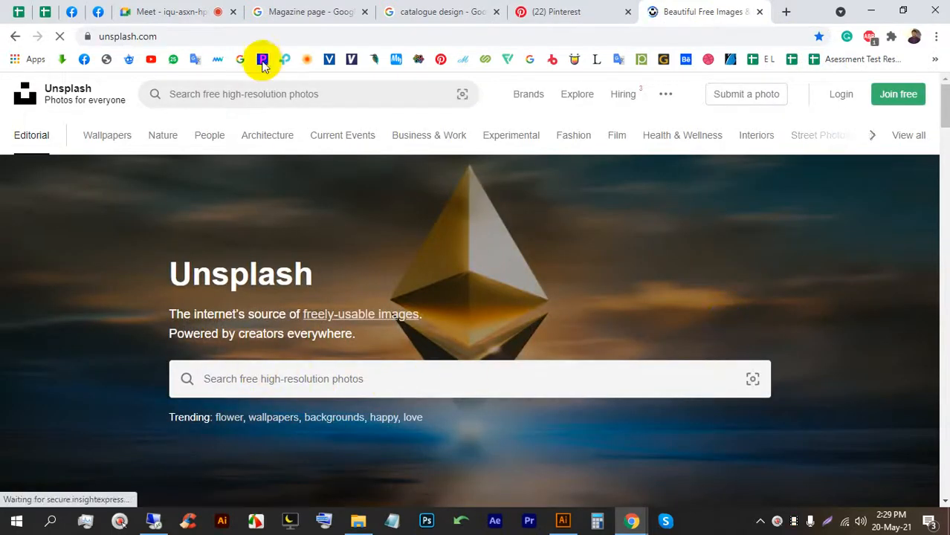
click(263, 94)
text(Mo)
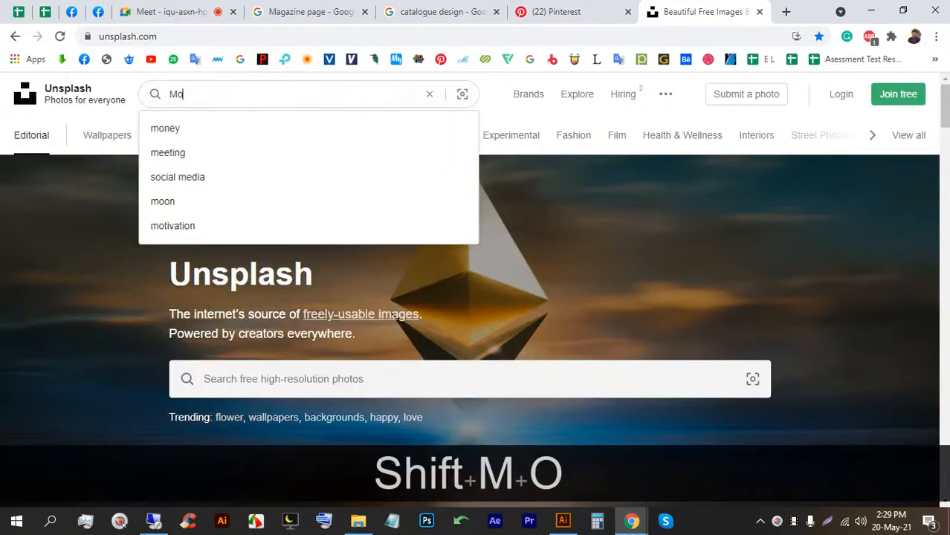
text(del)
key(Return)
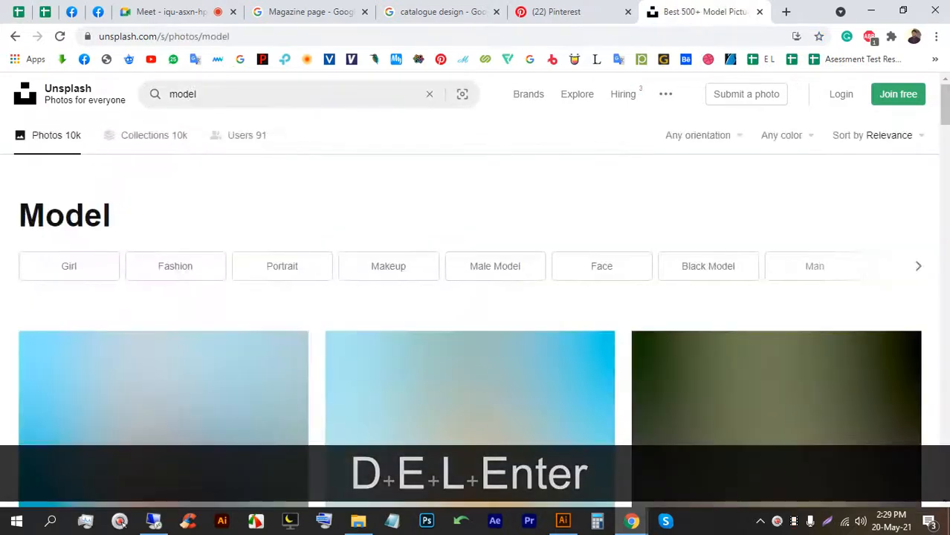
Open the portrait of the long-haired woman in a black top and download it free.
scroll(450, 191, down, 3)
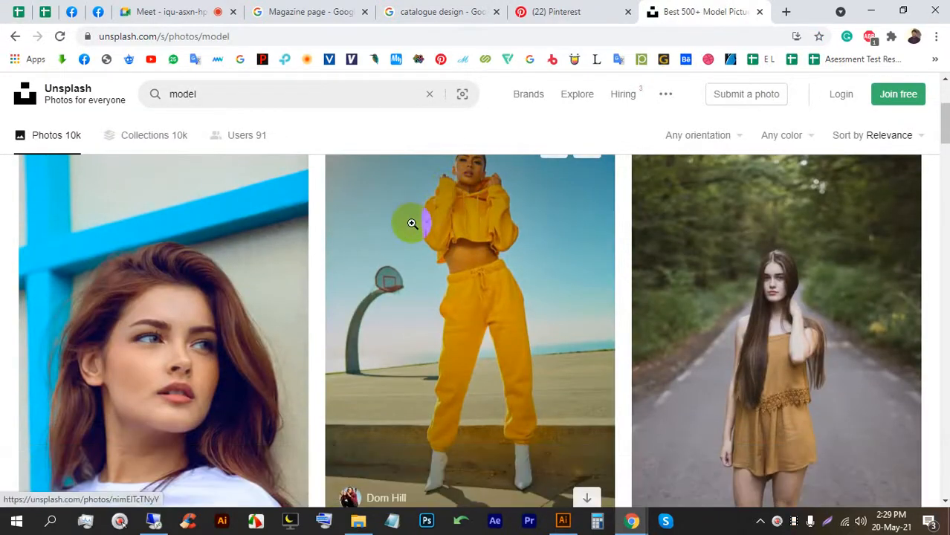
scroll(412, 221, down, 1)
scroll(411, 222, down, 5)
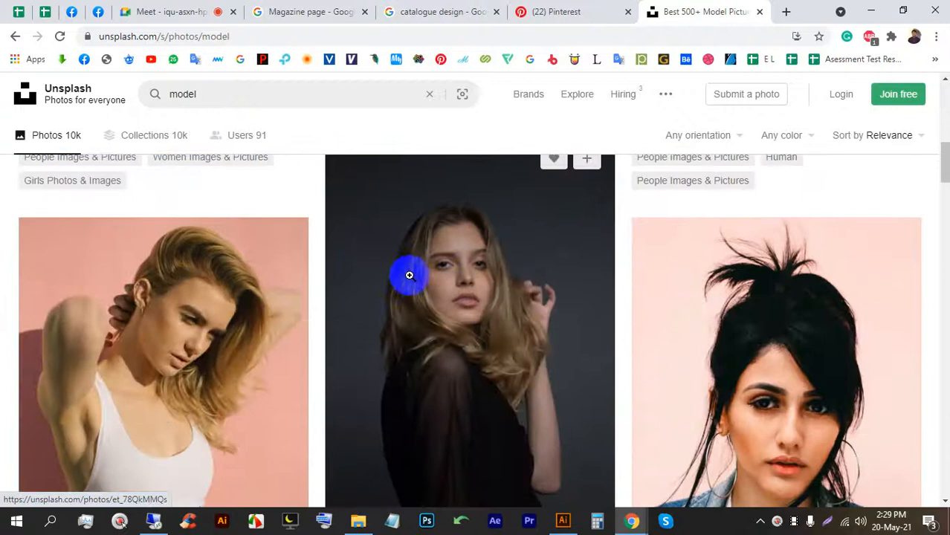
click(407, 231)
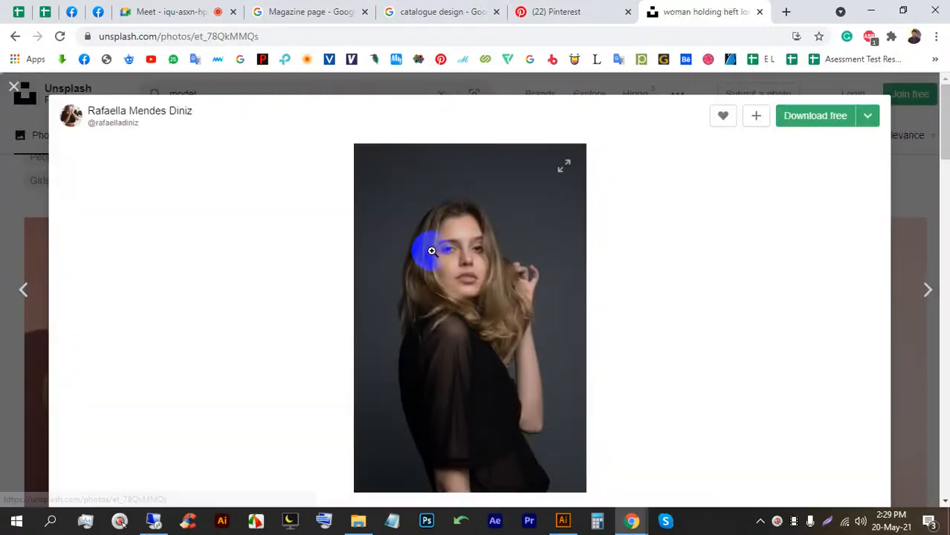
click(809, 119)
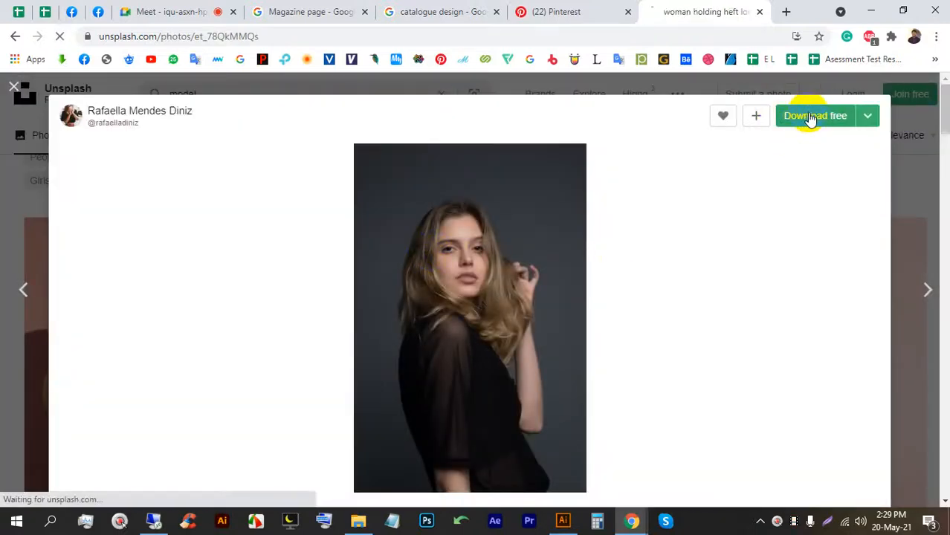
Place the downloaded model photo into Magazin.ai and scale it to cover the artboard.
drag(75, 492, 334, 208)
alt+scroll(335, 208, down, 6)
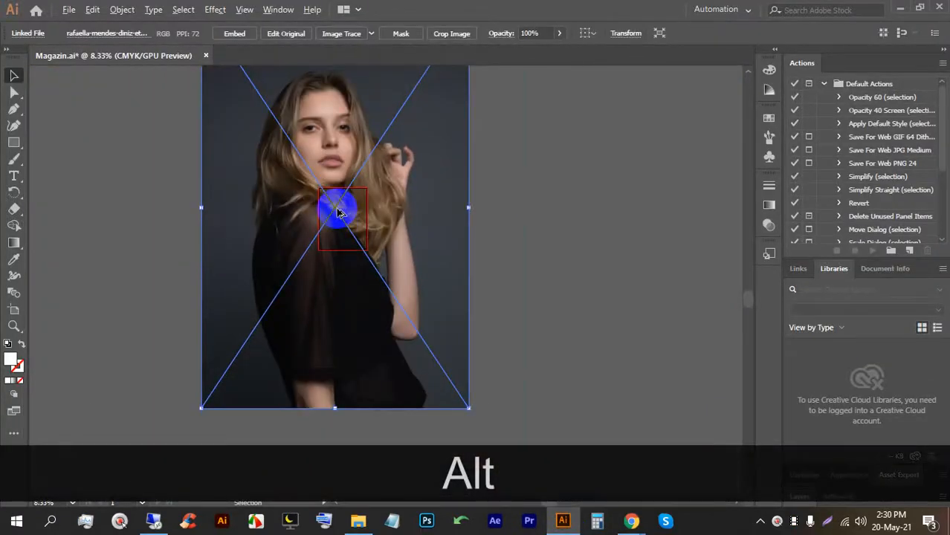
alt+scroll(325, 191, down, 1)
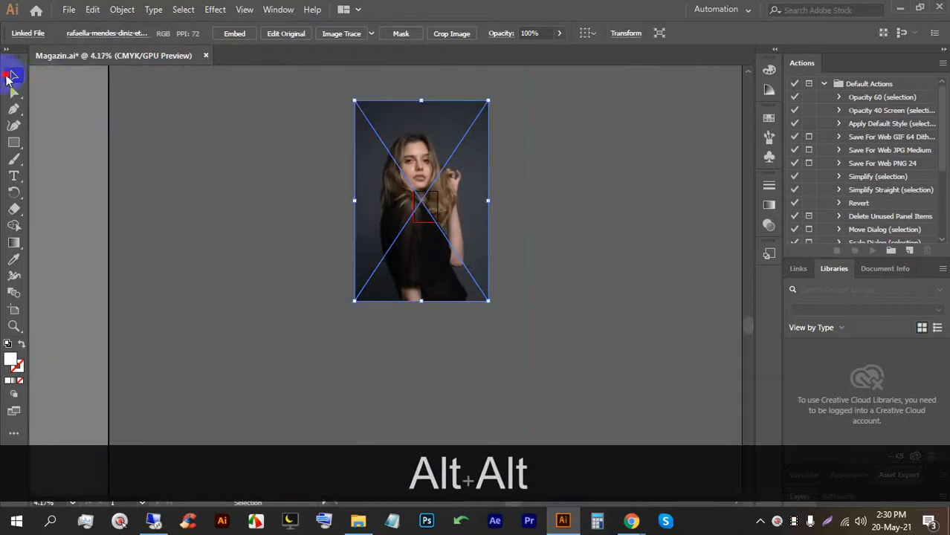
alt+scroll(367, 124, up, 1)
drag(446, 89, 452, 225)
alt+shift+drag(448, 389, 436, 271)
alt+scroll(487, 260, up, 3)
drag(357, 234, 374, 235)
alt+scroll(396, 226, up, 2)
alt+shift+drag(397, 106, 387, 246)
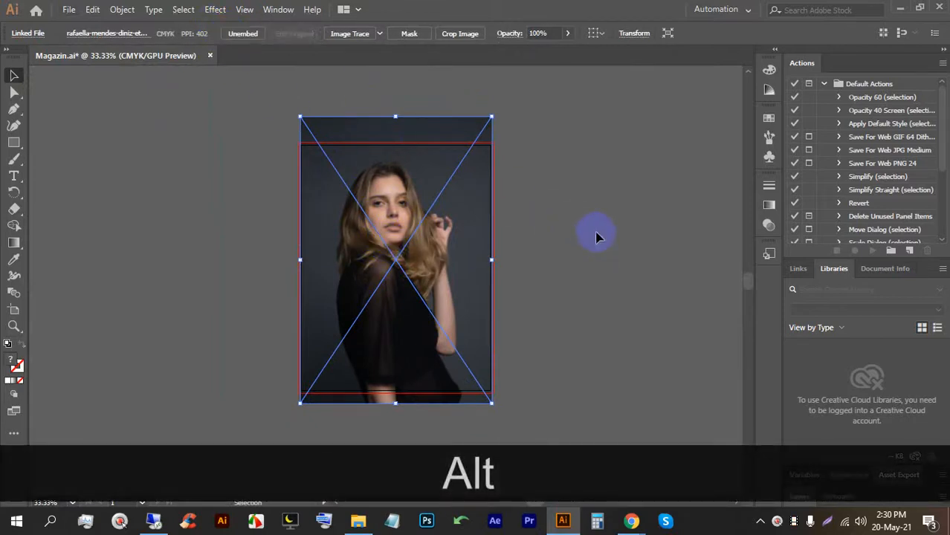
click(571, 246)
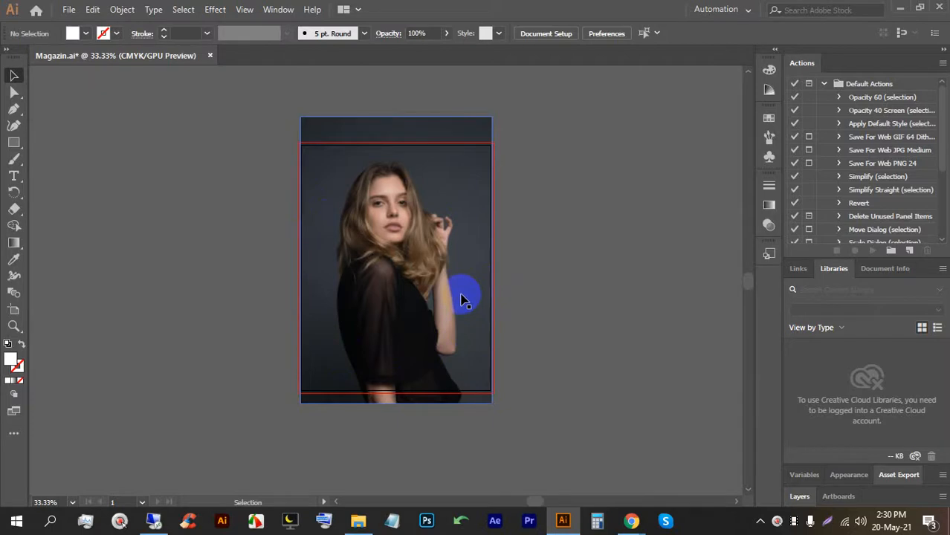
Drop the photo in again, delete the oversized copy, and align the photo with the artboard.
mouse_move(631, 524)
click(547, 454)
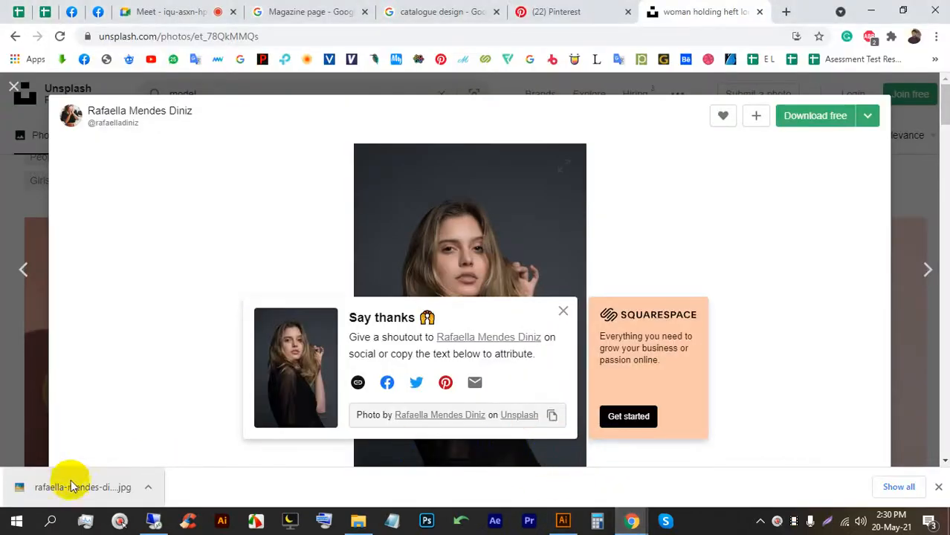
drag(62, 487, 539, 257)
scroll(441, 301, down, 1)
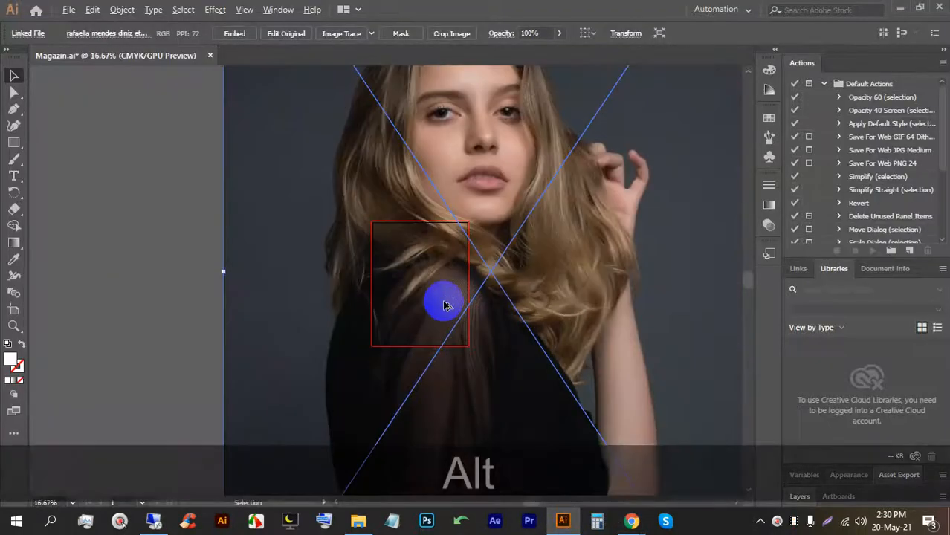
key(alt+BackSpace)
scroll(429, 291, up, 1)
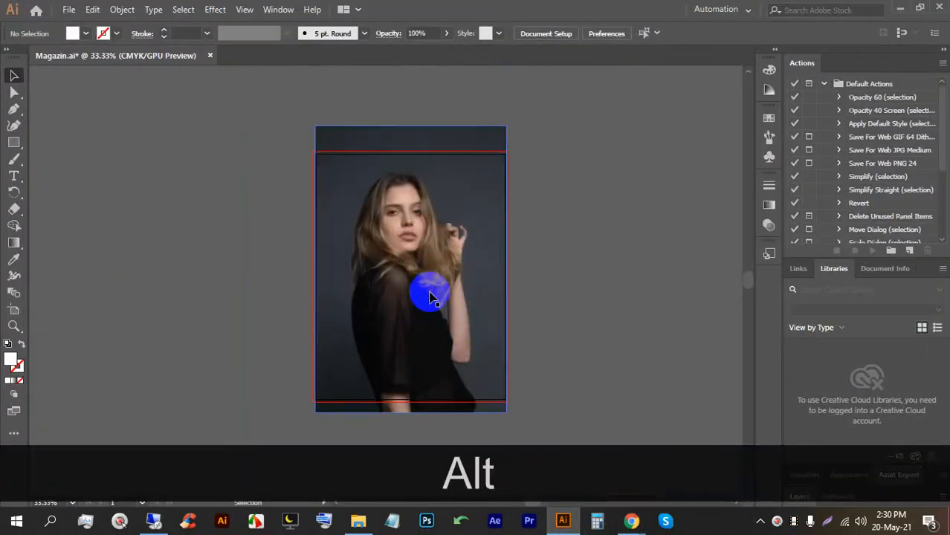
click(432, 348)
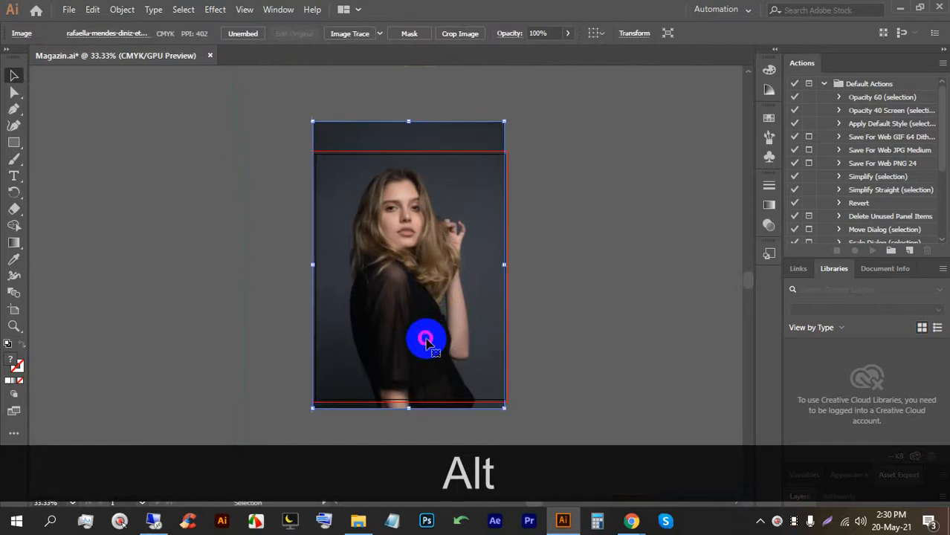
scroll(477, 349, up, 1)
scroll(502, 405, down, 1)
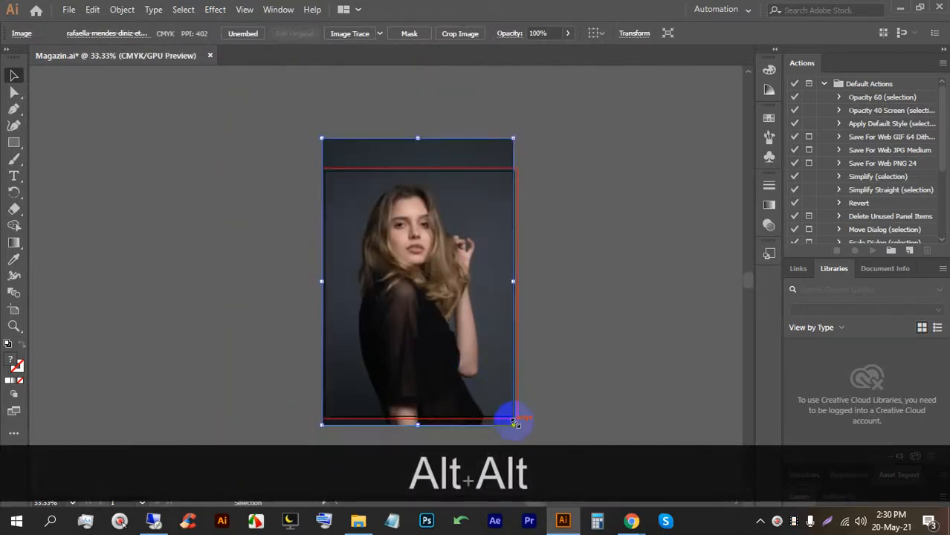
mouse_move(450, 284)
mouse_down()
mouse_move(451, 300)
mouse_move(448, 277)
mouse_up()
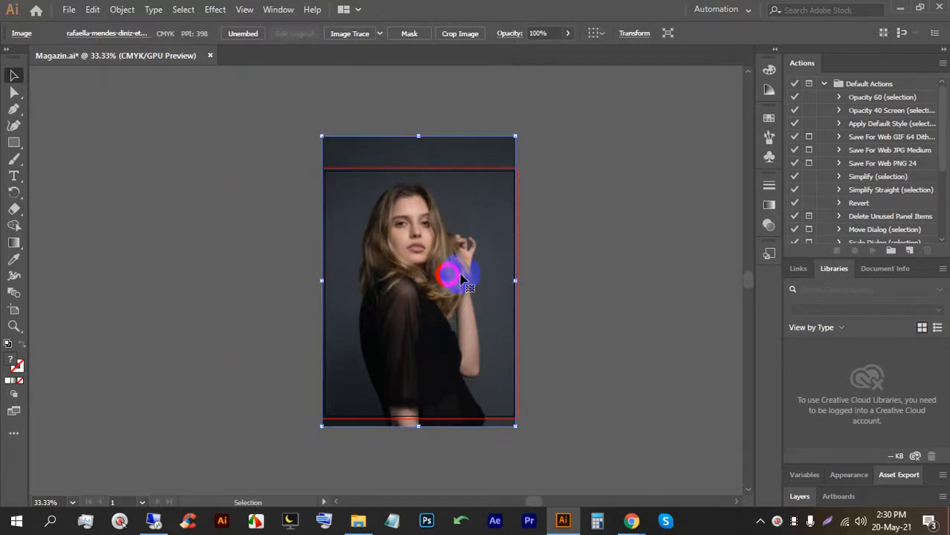
click(554, 269)
scroll(456, 239, up, 1)
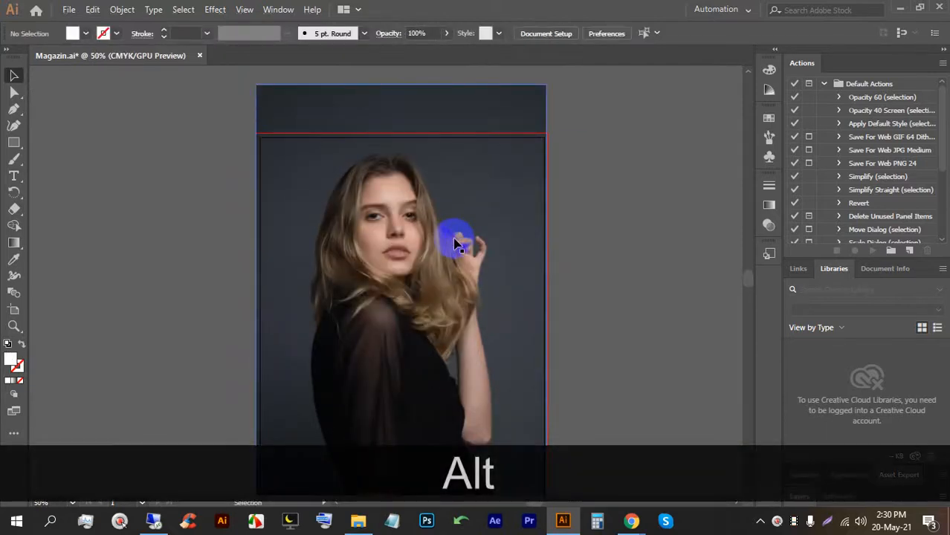
scroll(402, 179, up, 1)
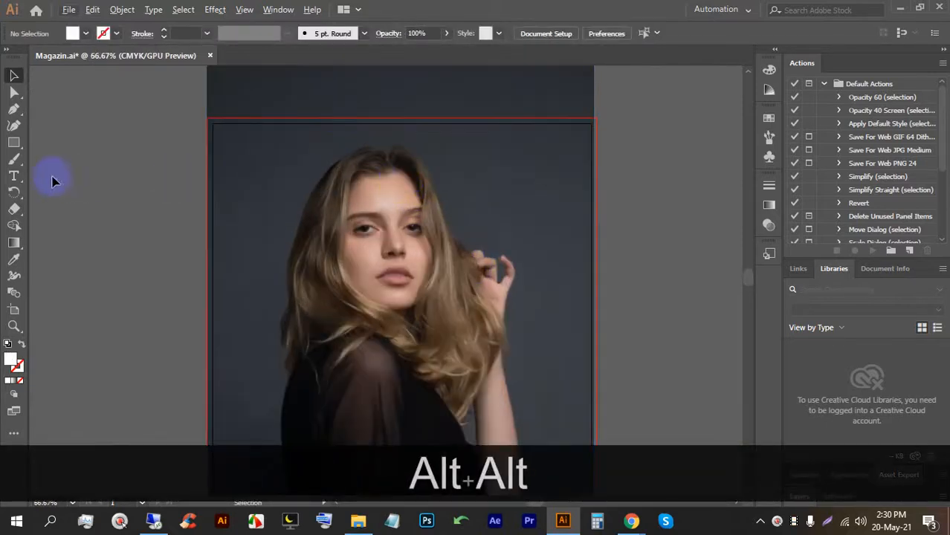
Add placeholder text on the cover, enlarge it to headline size and move it near the top.
click(11, 174)
click(233, 178)
click(14, 75)
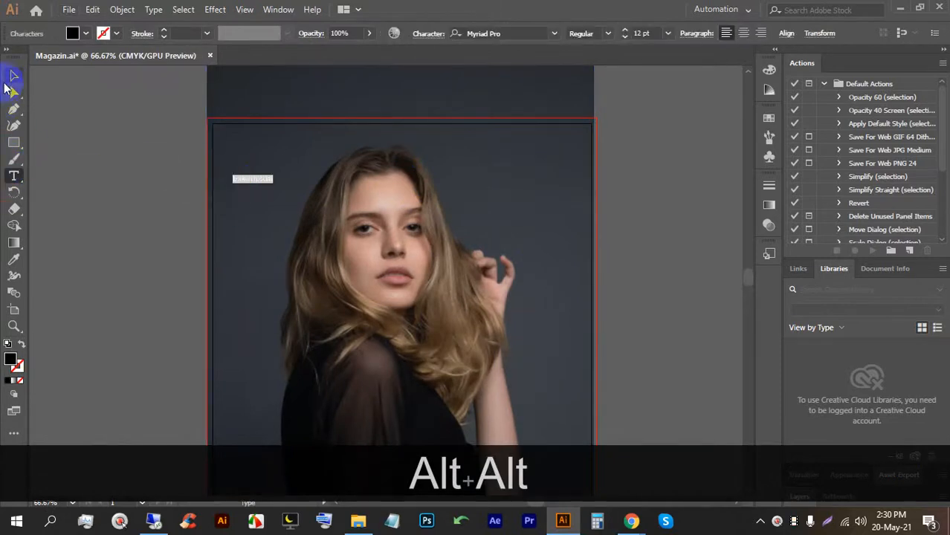
drag(272, 185, 580, 256)
drag(310, 215, 296, 161)
mouse_move(392, 215)
mouse_down()
mouse_move(392, 251)
mouse_move(389, 202)
mouse_up()
Replace the placeholder words with the title 'MagazIN'.
triple_click(354, 177)
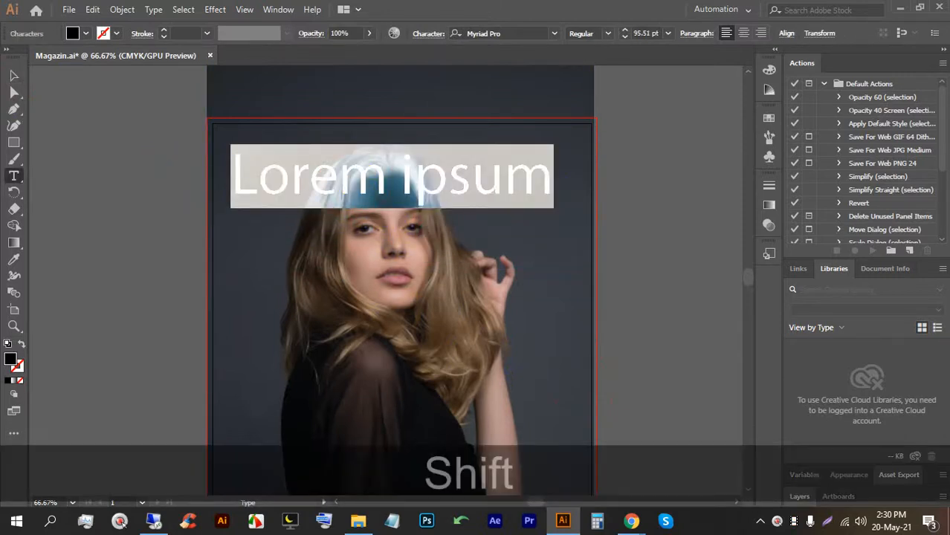
text(Maga)
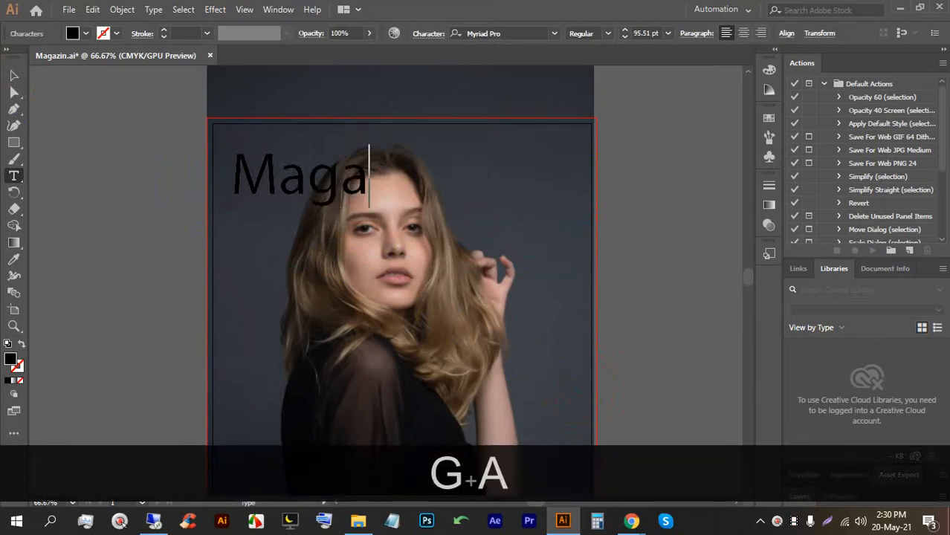
text(zin)
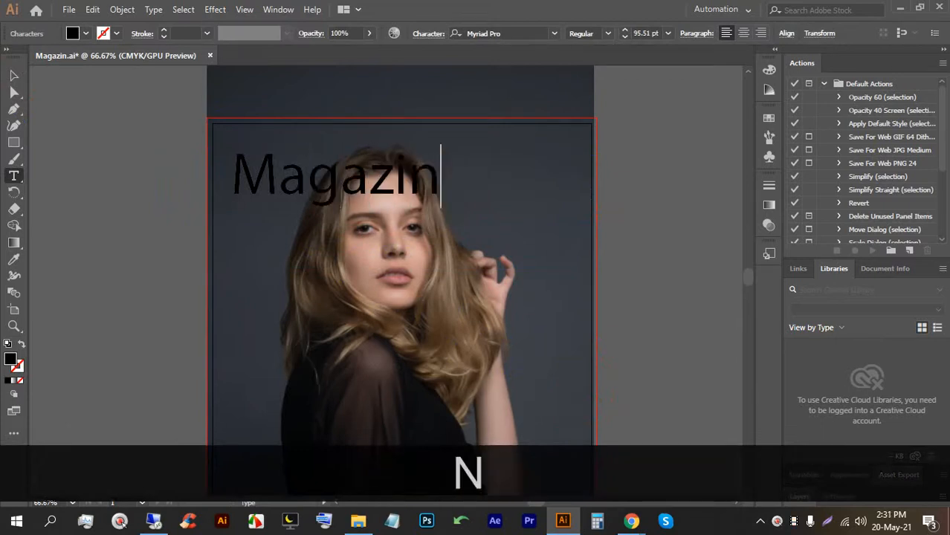
key(BackSpace)
key(BackSpace)
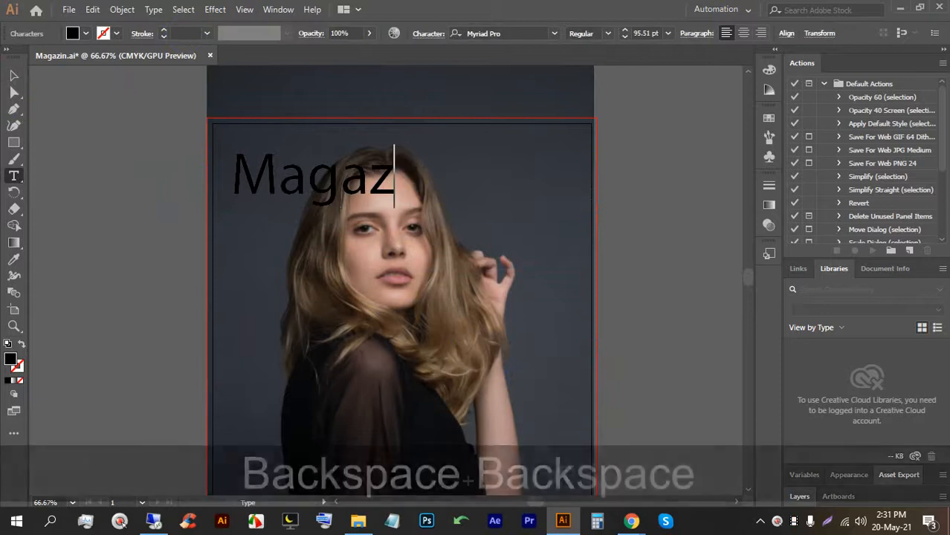
text(IN)
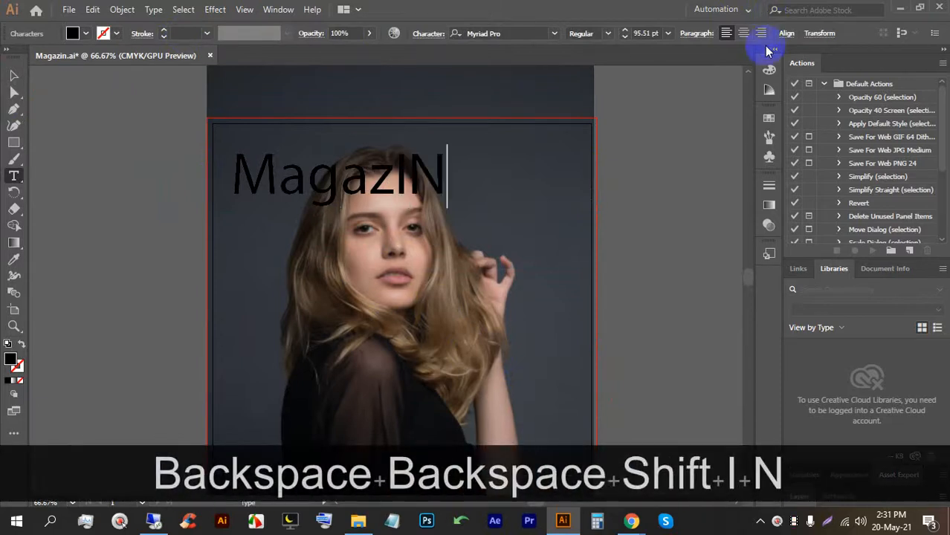
click(12, 78)
Set the MagazIN title to Nexa XBold with a white fill.
click(484, 32)
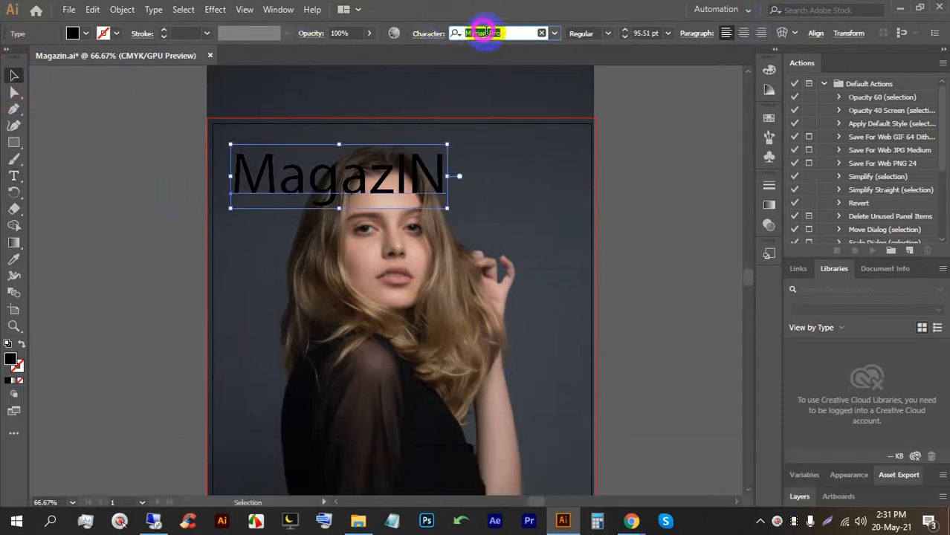
text(Nexa)
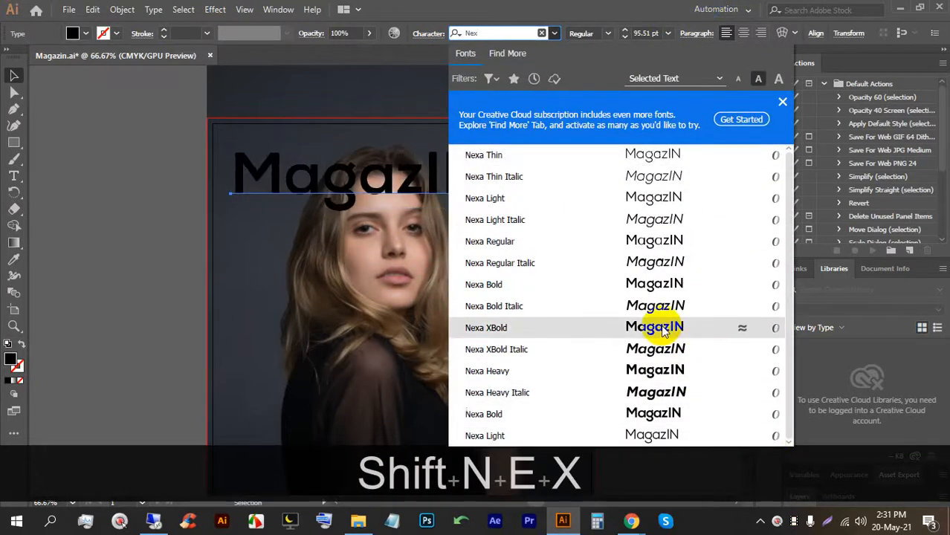
click(661, 328)
click(86, 32)
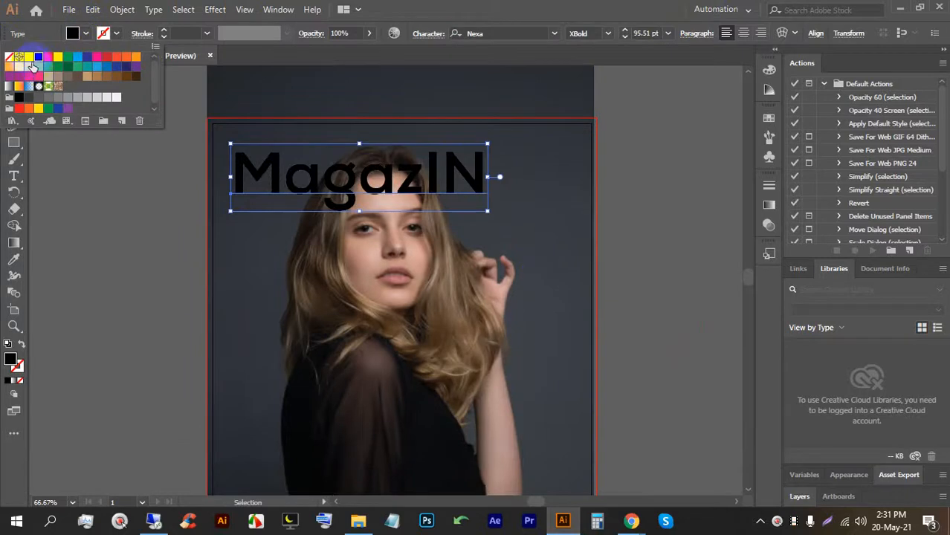
click(22, 50)
Shift-scale the MagazIN title proportionally so it spans the photo.
click(165, 186)
drag(329, 186, 323, 178)
key(shift)
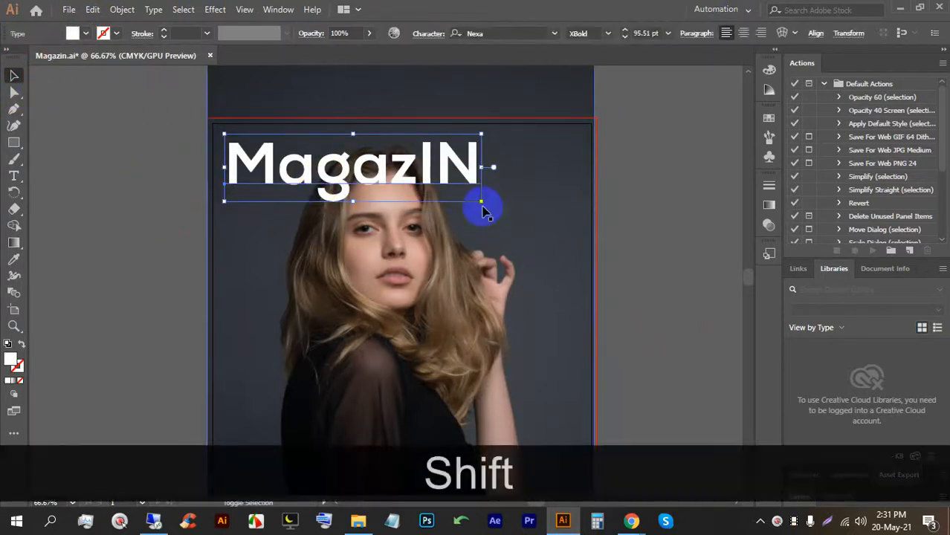
drag(483, 203, 567, 237)
click(637, 238)
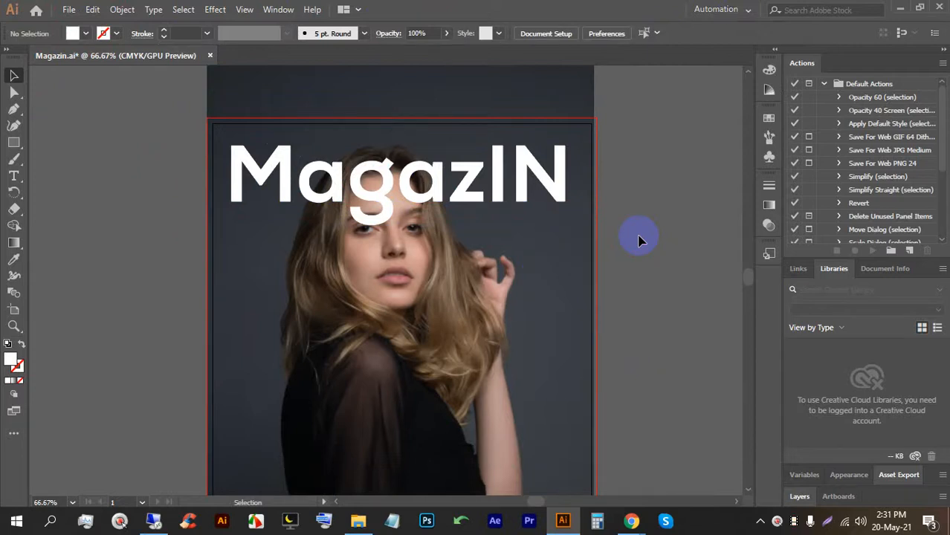
Move the MagazIN title left off the photo and pan so the artboard sits left.
scroll(483, 144, down, 2)
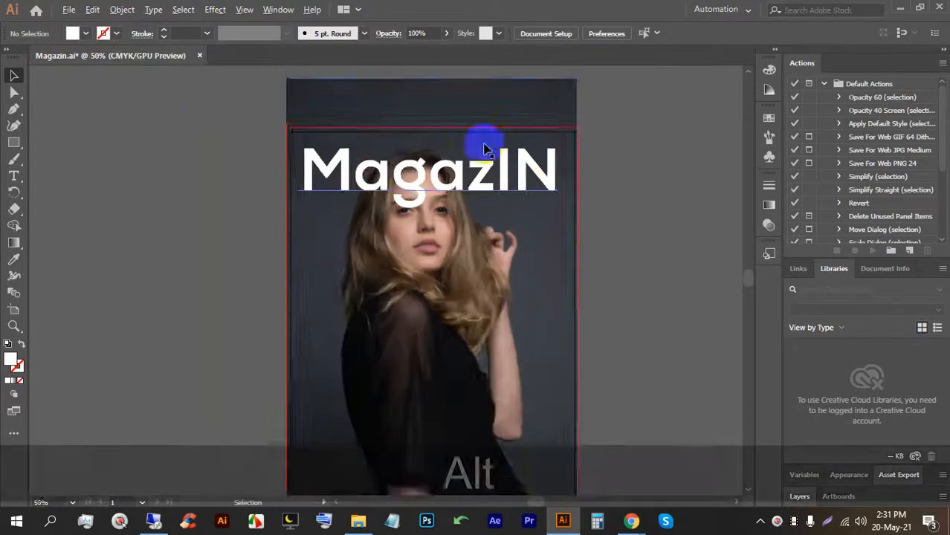
click(467, 165)
double_click(467, 165)
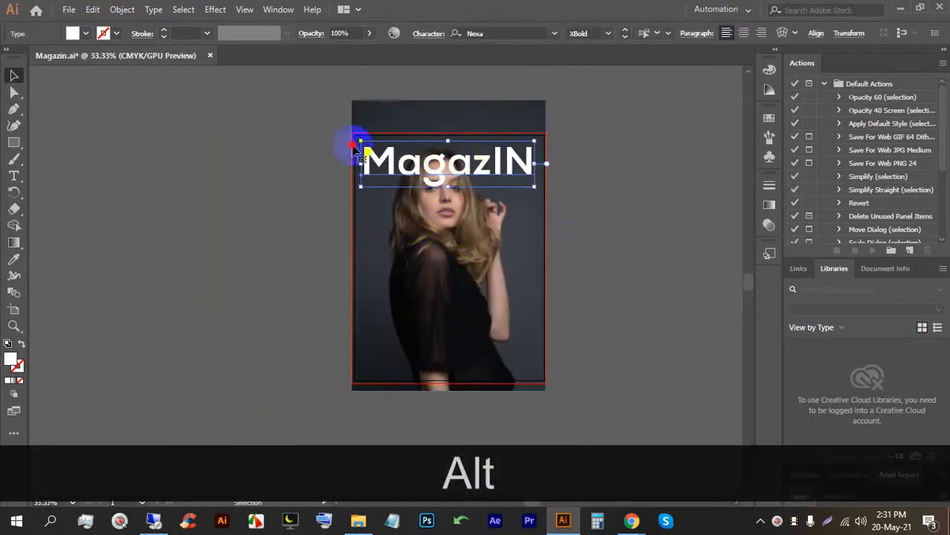
drag(427, 165, 346, 160)
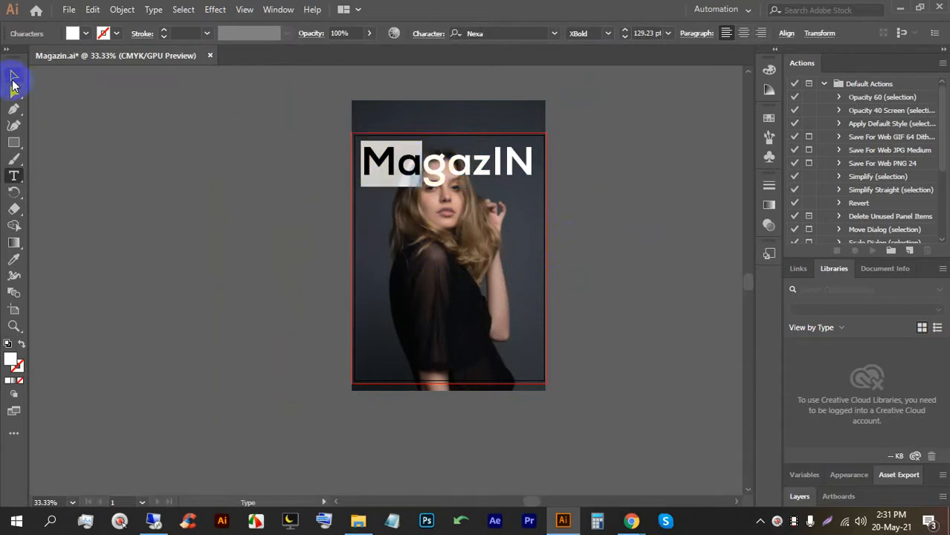
click(12, 79)
drag(458, 167, 274, 148)
click(264, 177)
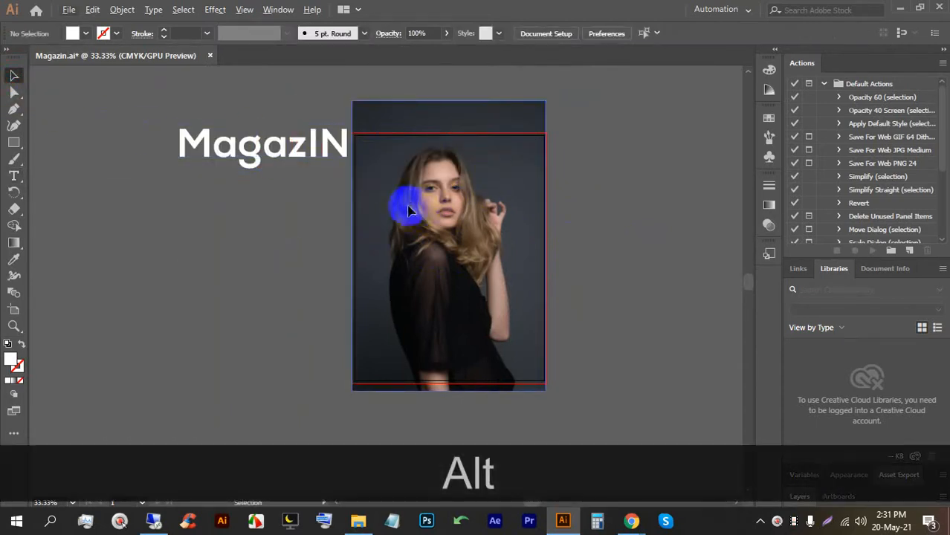
drag(14, 109, 56, 107)
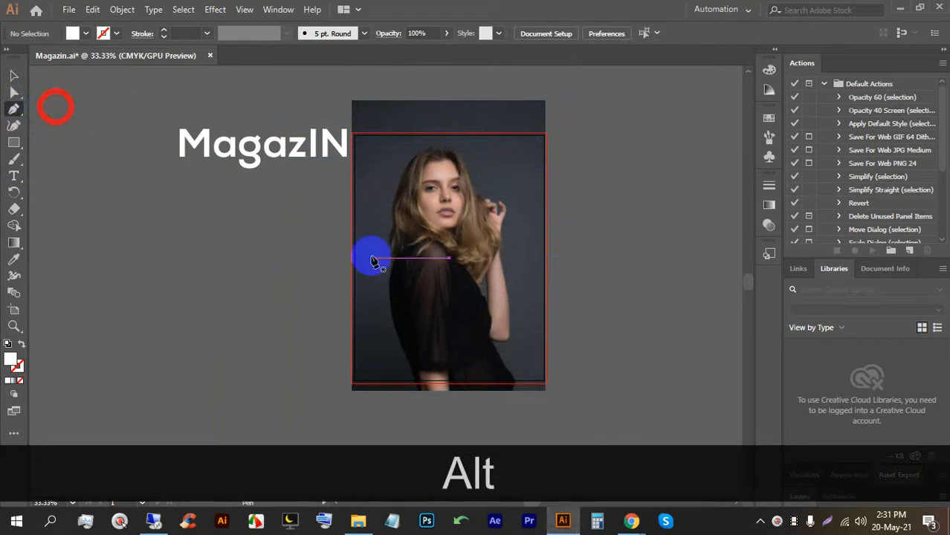
click(15, 79)
drag(532, 256, 283, 255)
In the Meet tab, close the downloads bar and admit the person asking to join.
mouse_move(631, 519)
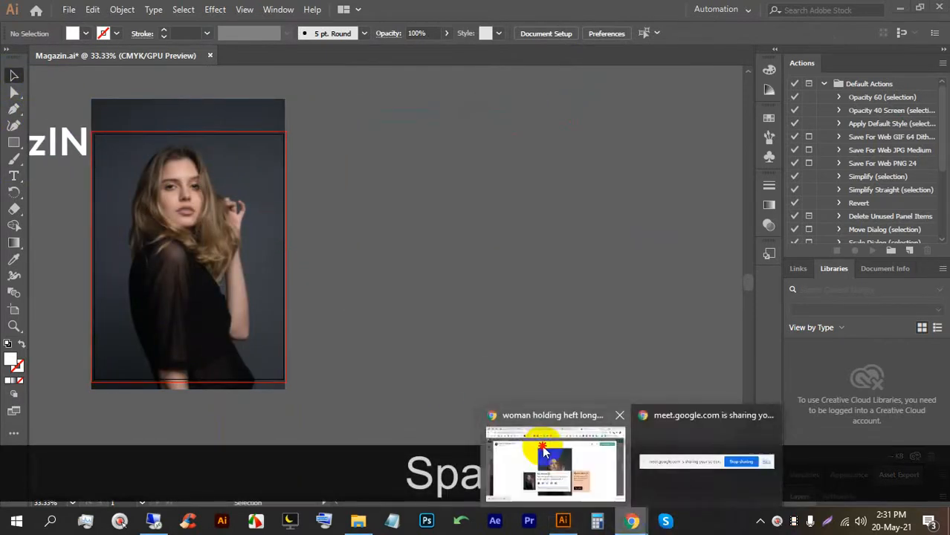
click(544, 451)
click(191, 11)
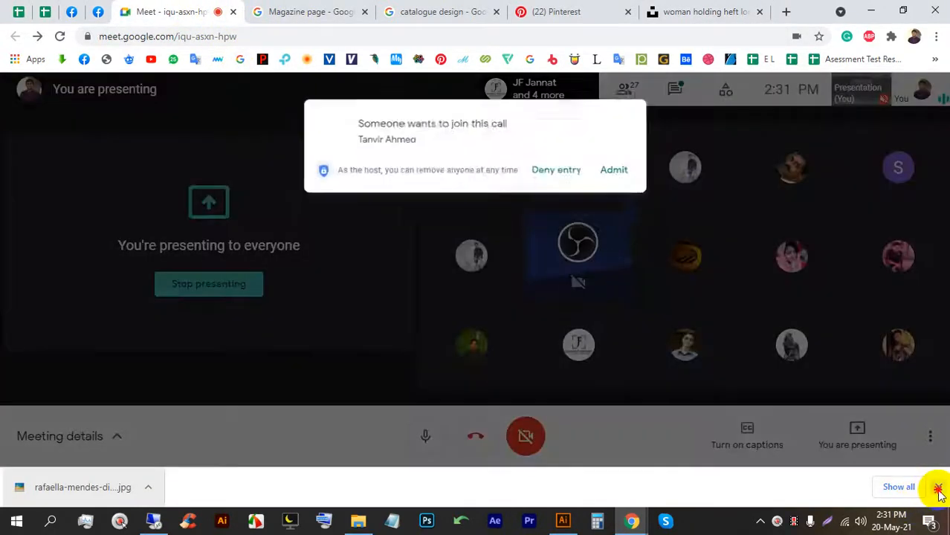
click(938, 487)
click(627, 158)
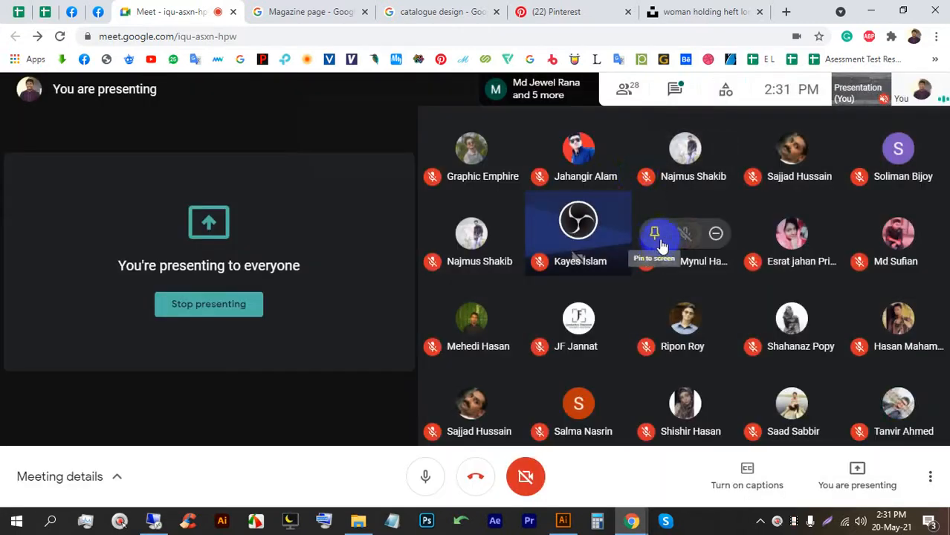
Back in Illustrator, duplicate the model photo off the artboard to the right.
click(563, 520)
scroll(333, 305, down, 1)
drag(275, 289, 482, 305)
With the Pen tool, start the outline at the copy's bottom and trace the model's left edge.
scroll(478, 276, up, 1)
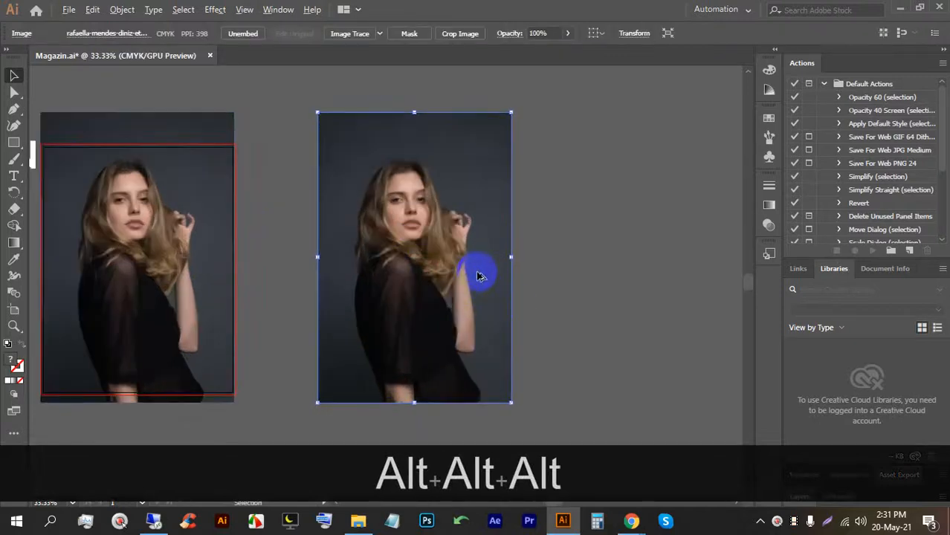
click(13, 110)
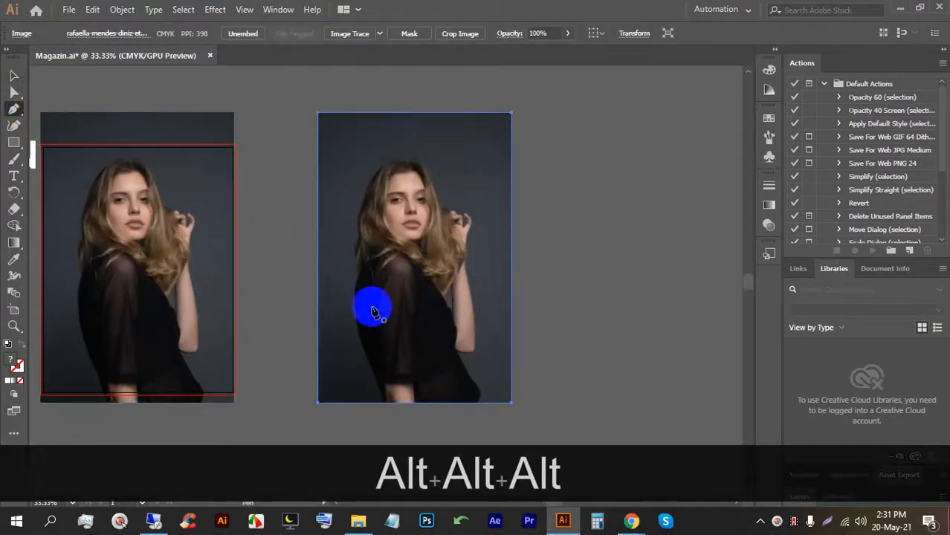
click(383, 401)
click(379, 388)
click(371, 368)
click(364, 348)
click(359, 323)
click(359, 307)
click(359, 296)
Continue the outline up to the head, across it and down the hair.
click(359, 275)
click(360, 255)
click(360, 236)
click(357, 207)
click(368, 188)
click(373, 162)
click(391, 158)
click(406, 155)
click(417, 155)
click(428, 171)
click(434, 187)
click(439, 201)
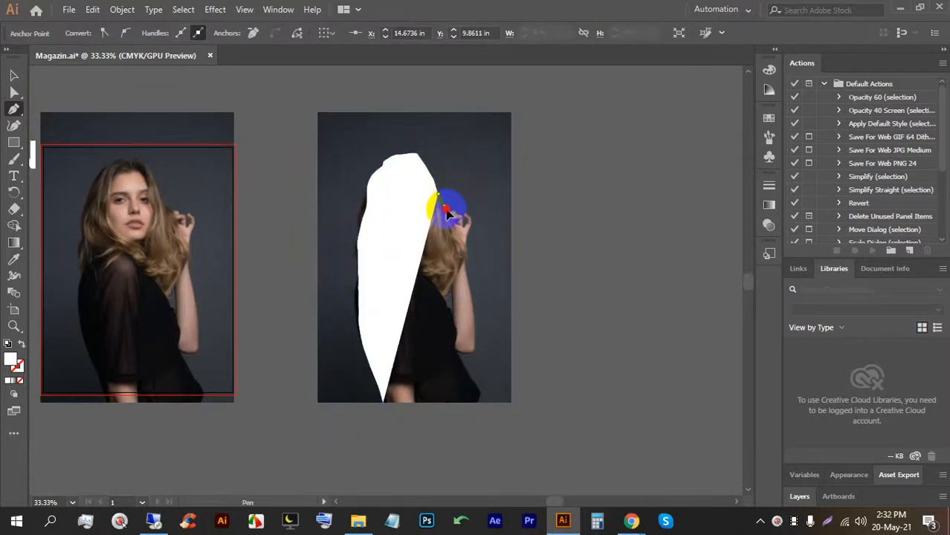
click(452, 212)
click(462, 215)
click(472, 227)
Trace down the hair's right side and along the arm, undoing one misplaced anchor.
click(468, 235)
click(465, 245)
click(464, 252)
click(464, 272)
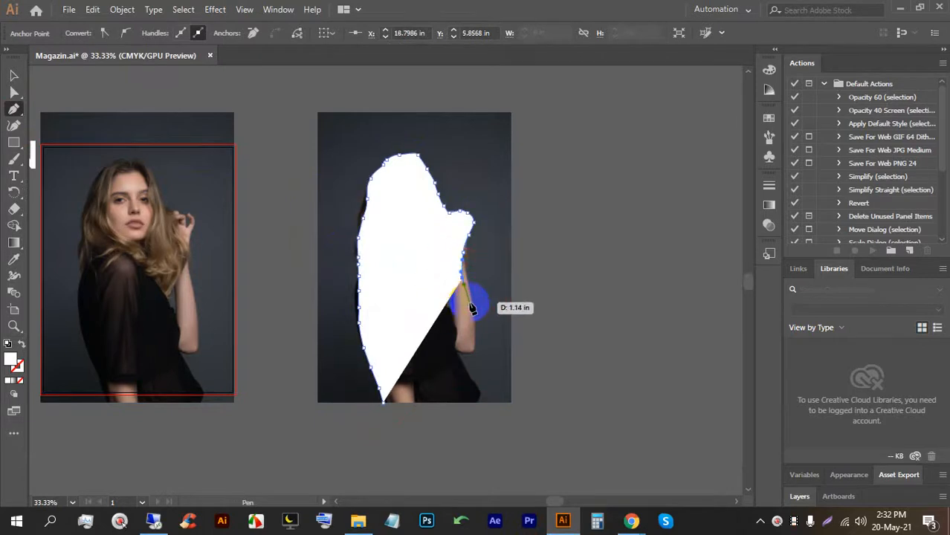
key(ctrl+z)
key(ctrl+z)
key(ctrl+z)
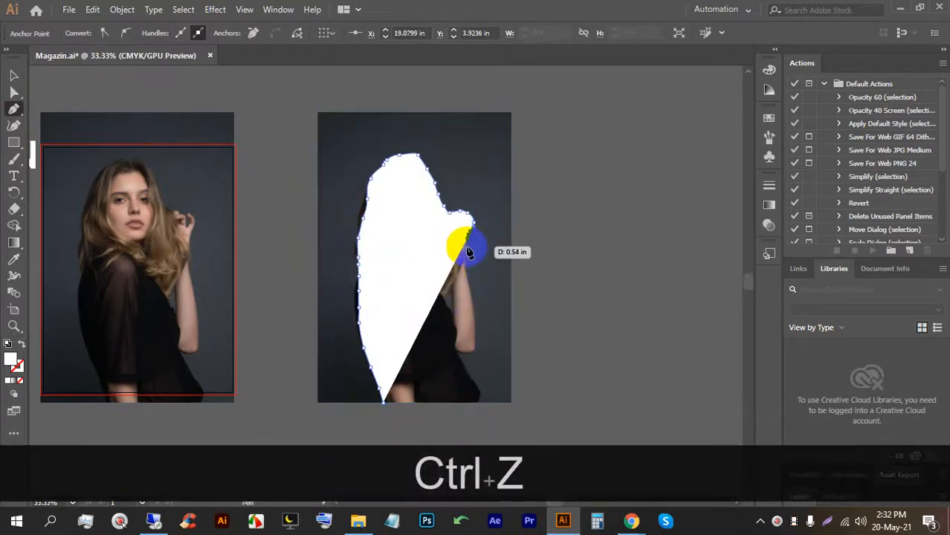
click(466, 246)
click(468, 270)
drag(474, 289, 471, 298)
drag(472, 319, 473, 329)
Finish the arm down to the bottom edge and close the outline at its start.
click(474, 335)
click(475, 361)
click(468, 358)
click(463, 356)
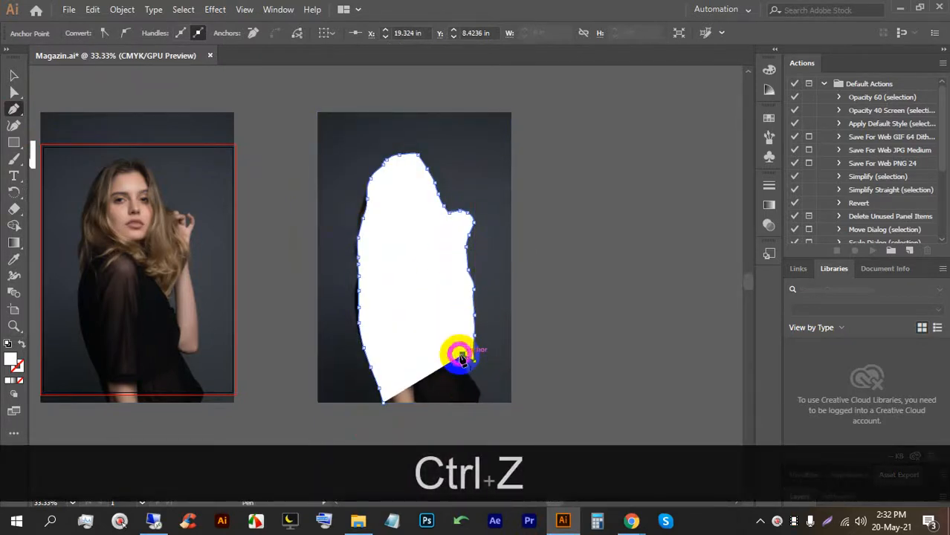
click(469, 373)
click(474, 383)
click(479, 400)
click(382, 403)
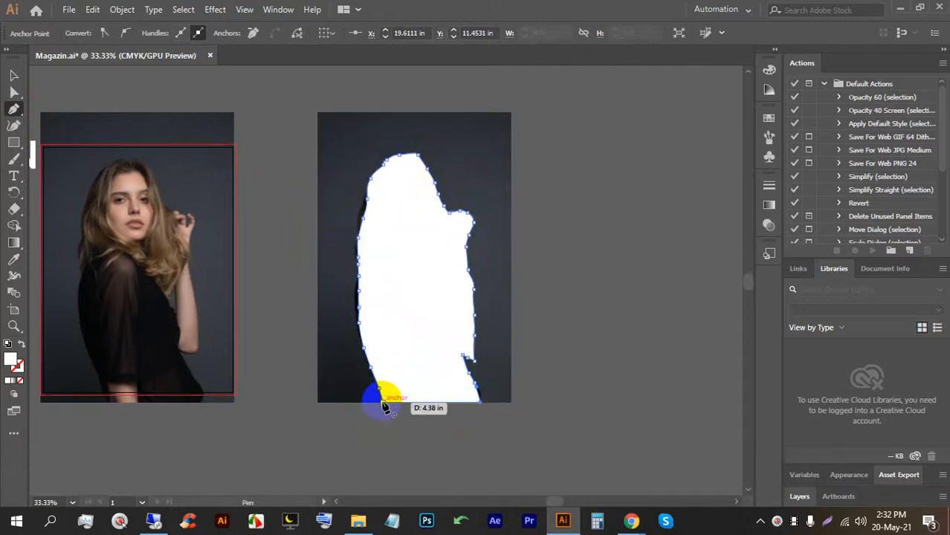
Select the outline and photo copy together and make a clipping mask with Ctrl+7.
click(14, 77)
click(450, 234)
click(550, 274)
drag(624, 347, 400, 197)
key(ctrl+7)
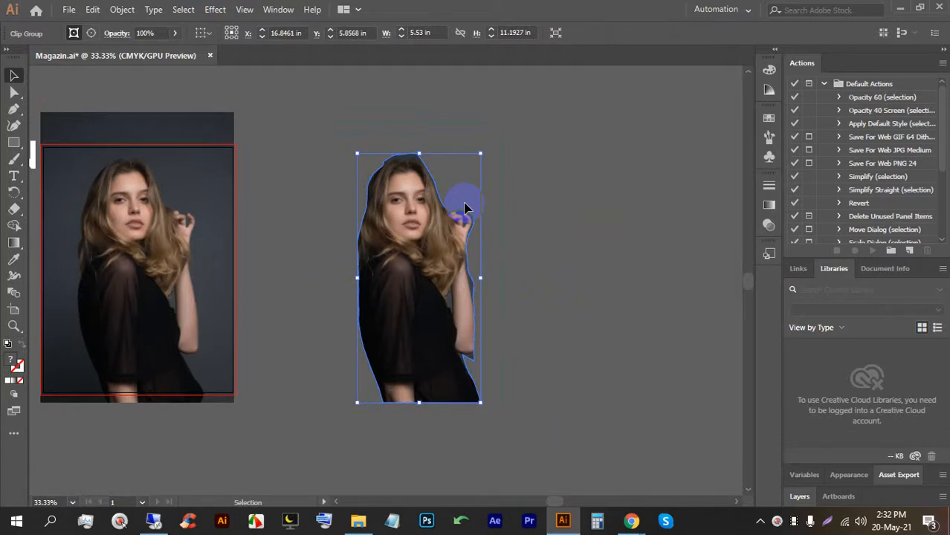
Move the white MagazIN title back onto the cover photo.
click(612, 312)
scroll(551, 299, down, 2)
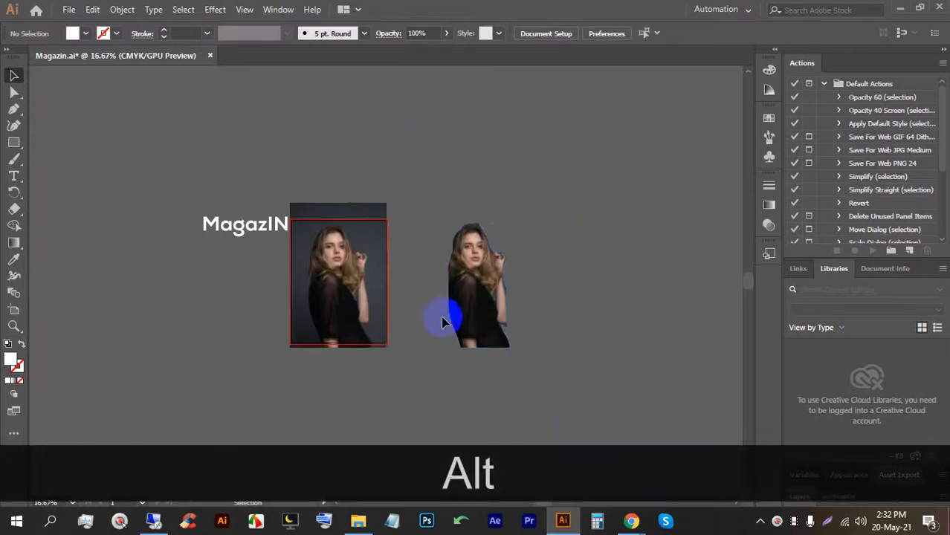
drag(227, 232, 314, 232)
click(530, 238)
Drag the clipped model cutout onto the original model photo.
drag(465, 281, 353, 303)
scroll(322, 270, up, 2)
click(509, 270)
click(526, 324)
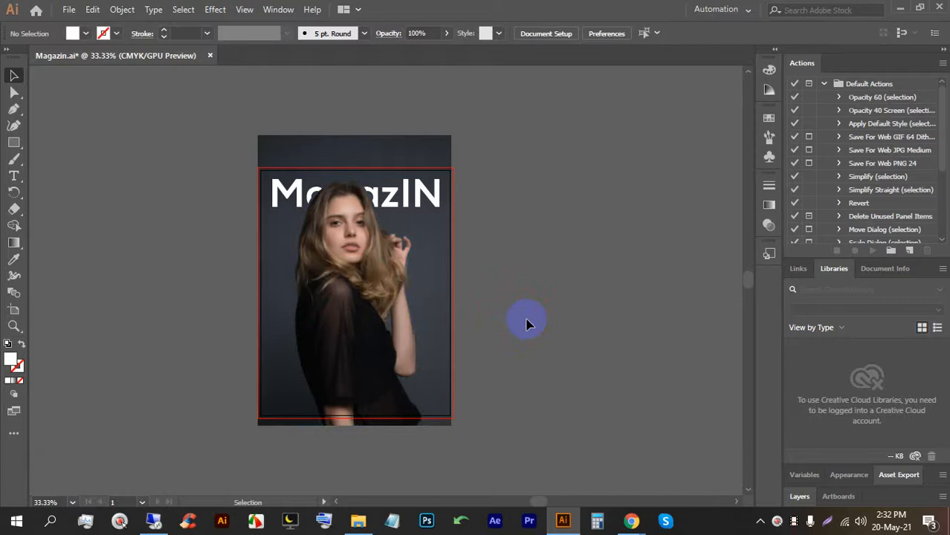
Nudge the cutout with the arrow keys until it sits exactly over the photo, head overlapping the title.
click(360, 351)
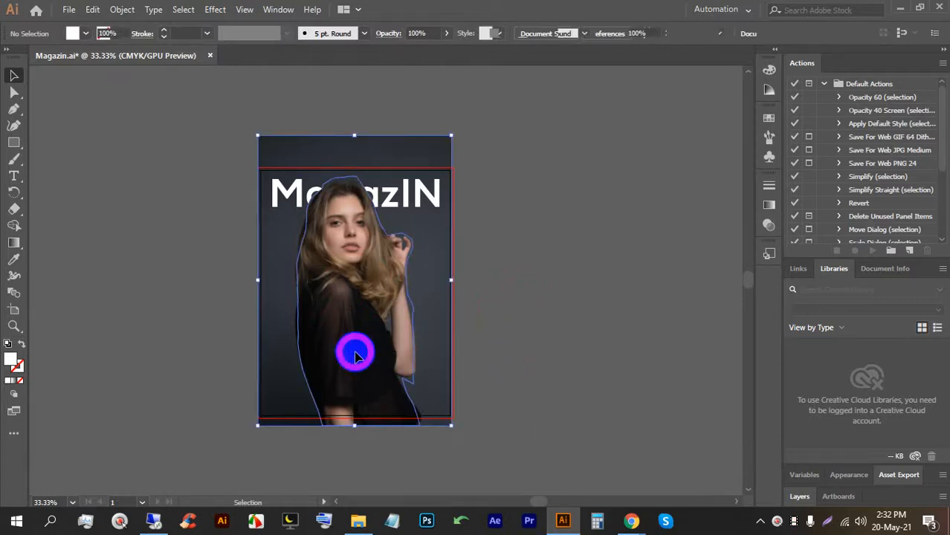
right_click(357, 356)
key(Right)
key(Right)
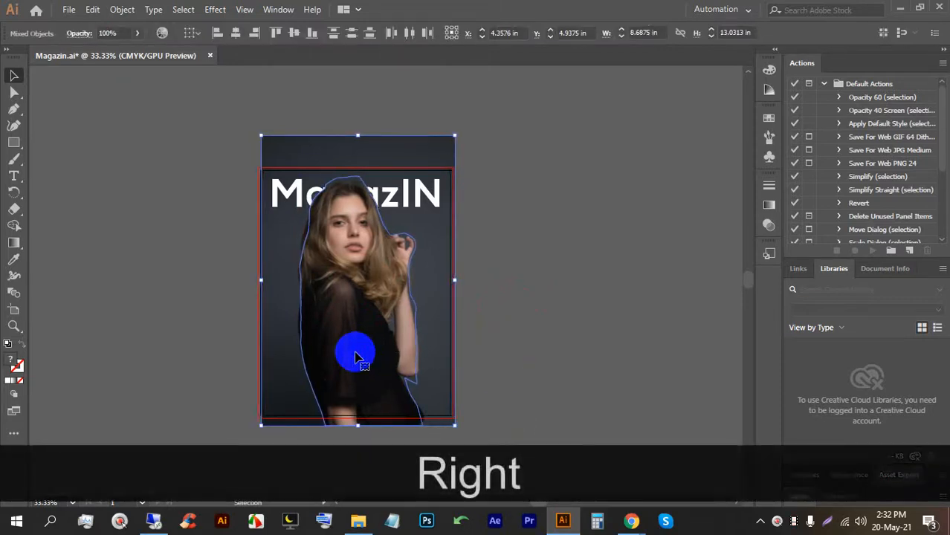
key(Left)
key(Left)
key(Left)
key(Left)
key(Left)
key(Left)
key(Left)
key(Left)
key(Left)
key(Left)
click(487, 338)
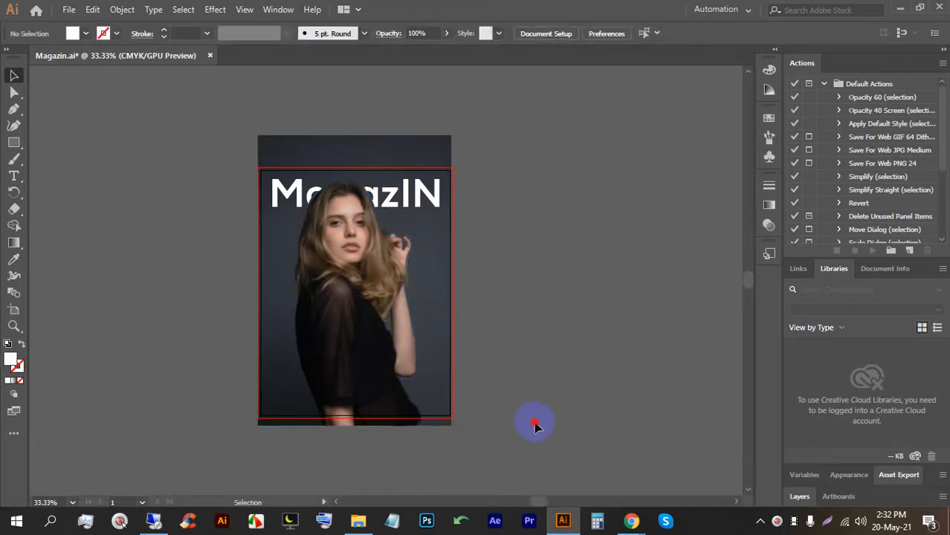
click(350, 335)
key(Down)
key(Down)
key(Down)
key(Down)
key(Down)
key(Down)
key(Down)
key(Down)
key(Down)
key(Down)
key(Down)
key(Down)
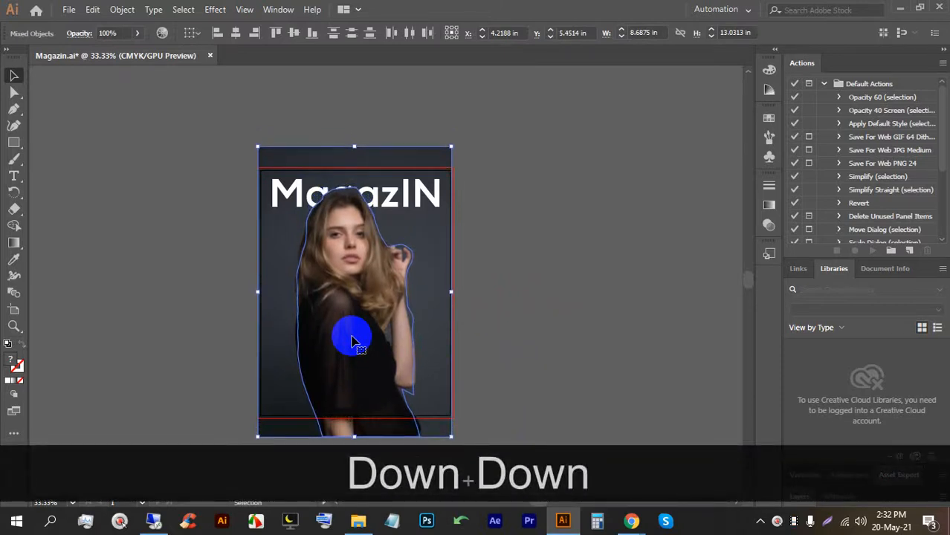
click(545, 338)
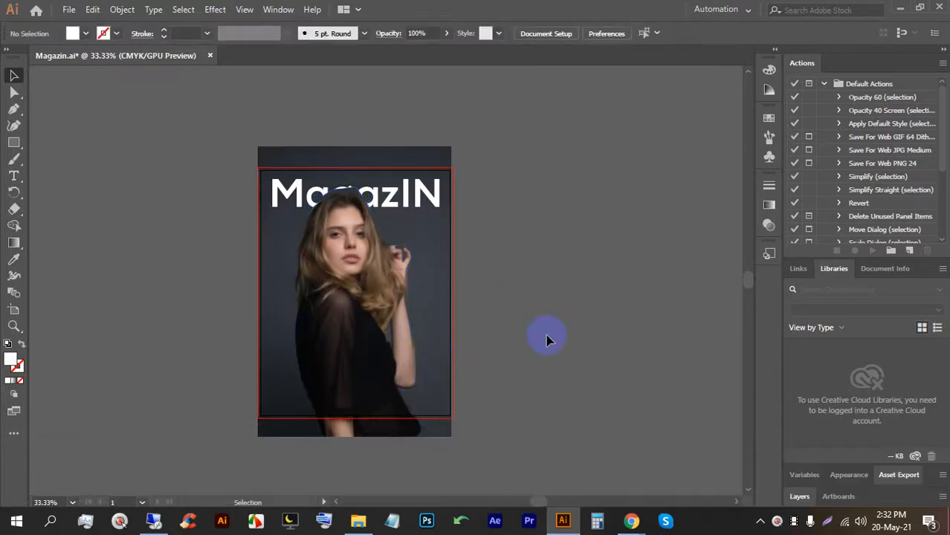
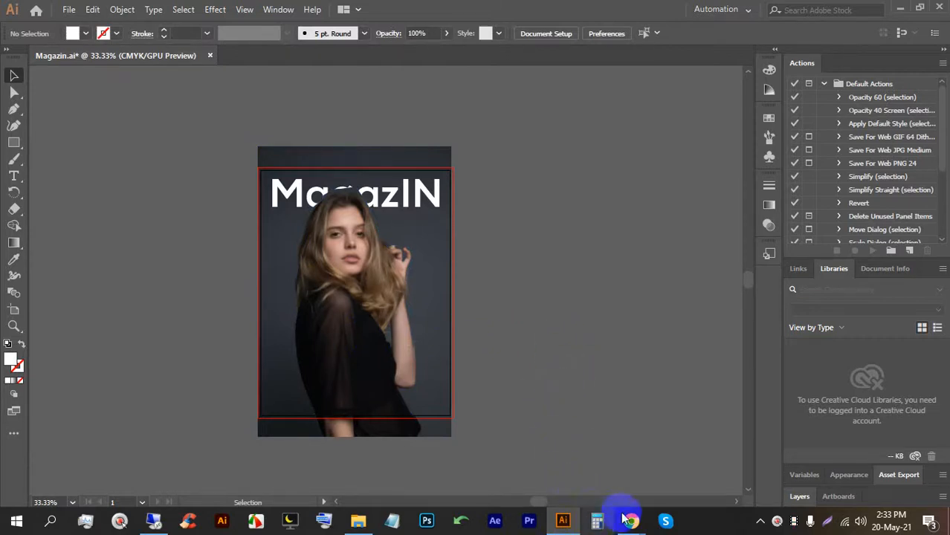
Move the cover photo and its cutout down slightly on the page.
mouse_move(631, 521)
click(597, 477)
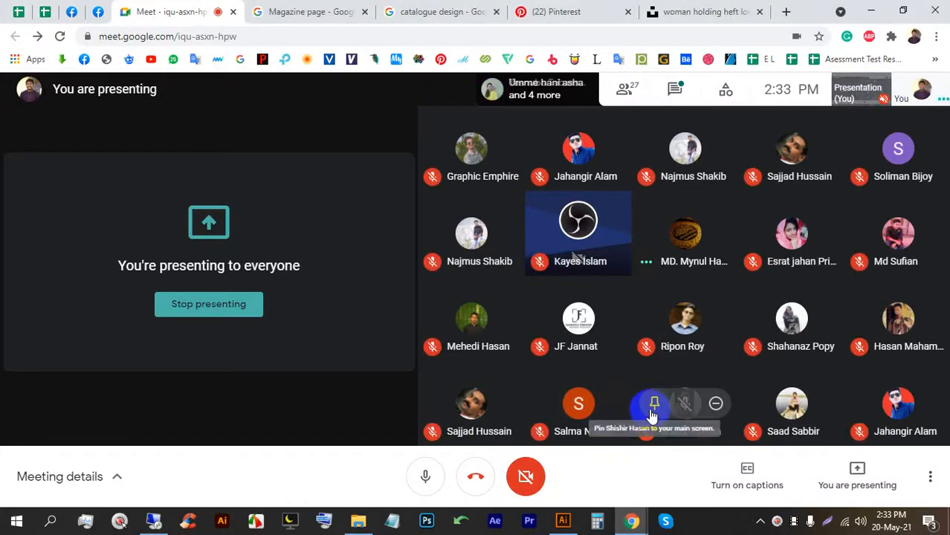
click(563, 521)
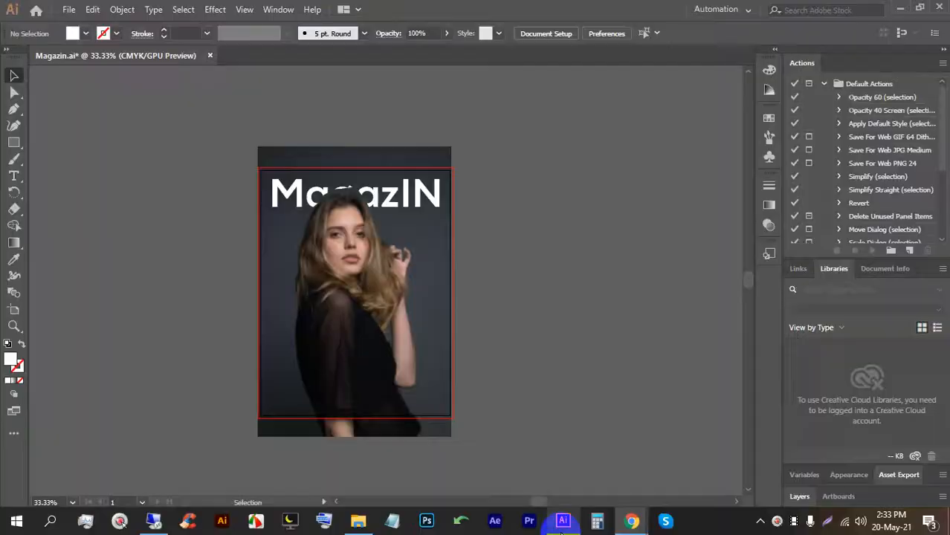
mouse_move(322, 334)
mouse_down()
mouse_move(322, 355)
mouse_move(344, 364)
mouse_move(322, 357)
mouse_up()
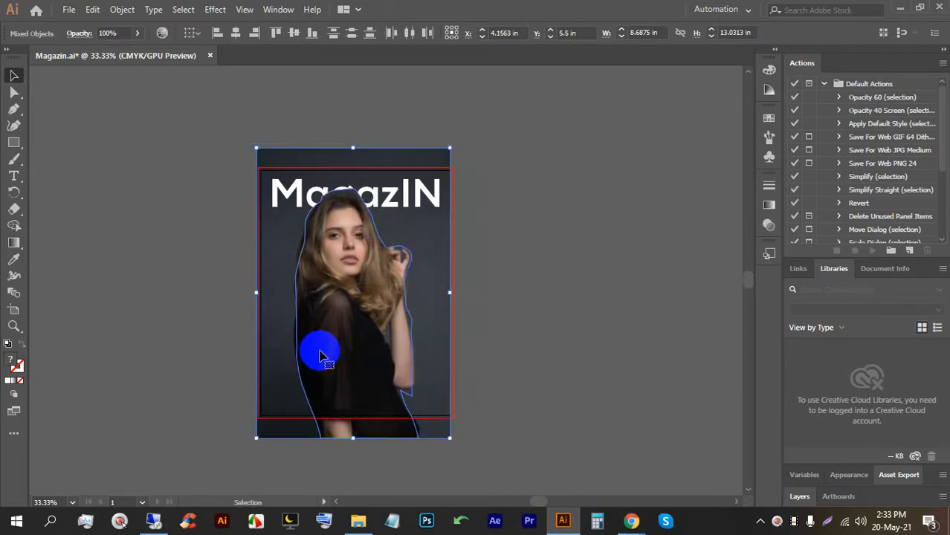
click(545, 352)
scroll(356, 208, up, 2)
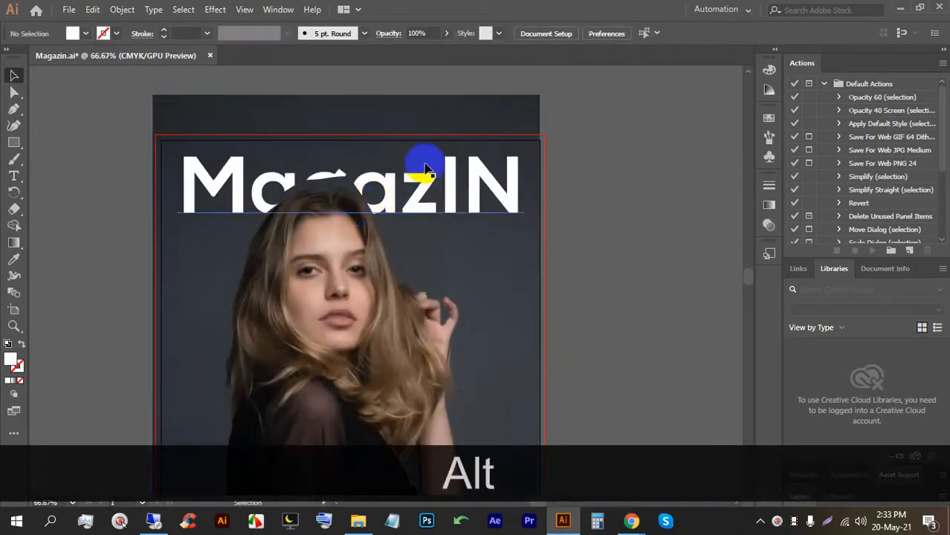
scroll(573, 265, down, 2)
scroll(584, 325, down, 2)
Nudge the photo group down and to the right with the arrow keys.
click(403, 340)
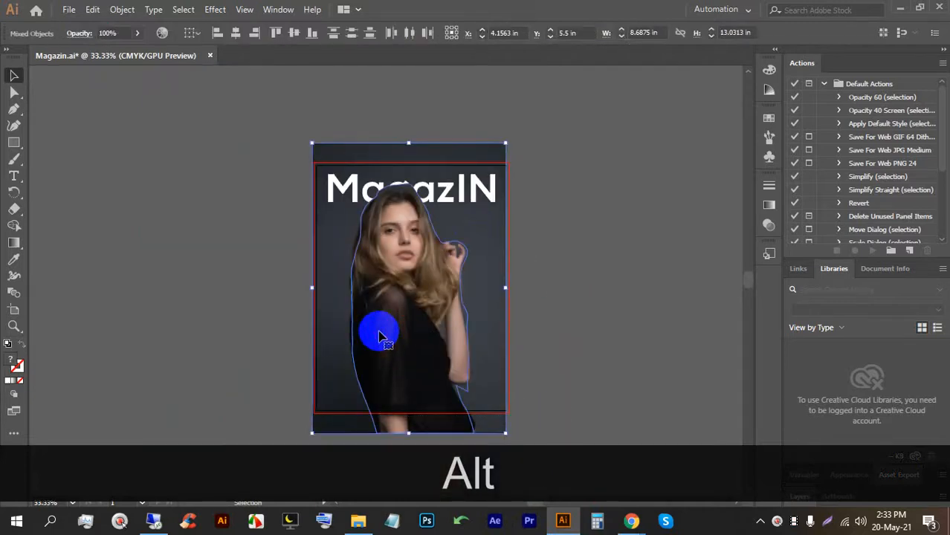
key(Down)
key(Right)
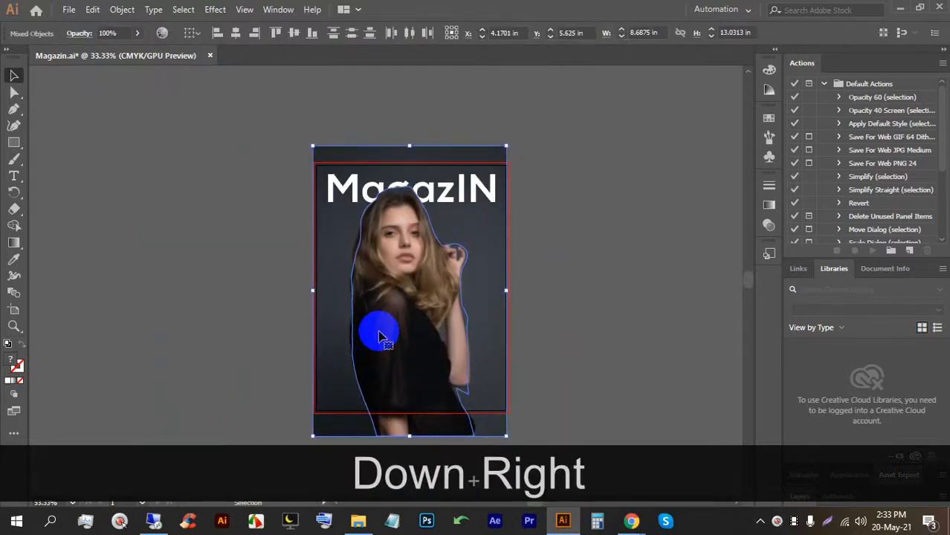
key(Right)
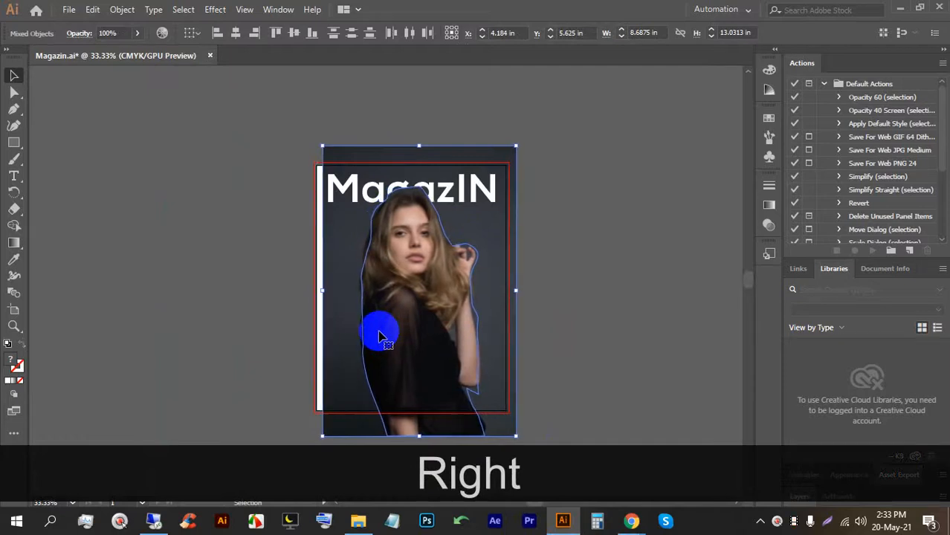
key(Down)
key(Down)
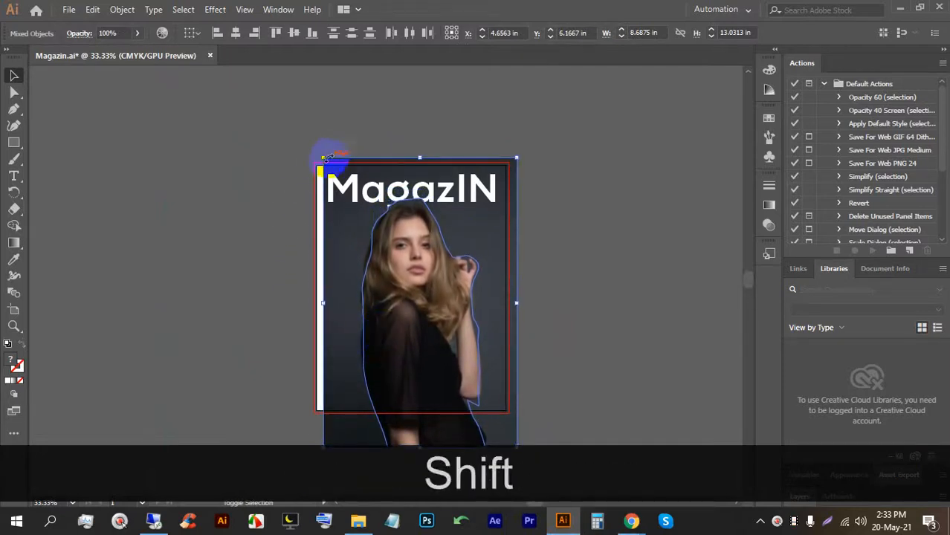
Enlarge the photo group proportionally from its top-left corner and fine-tune its position.
mouse_move(319, 158)
mouse_down()
mouse_move(303, 144)
mouse_move(317, 147)
mouse_up()
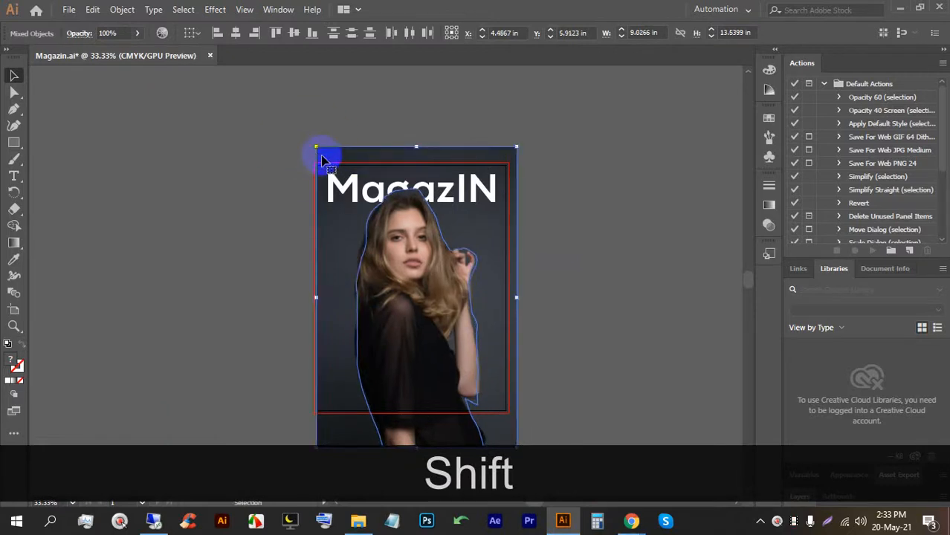
key(Right)
key(Left)
key(Left)
key(Left)
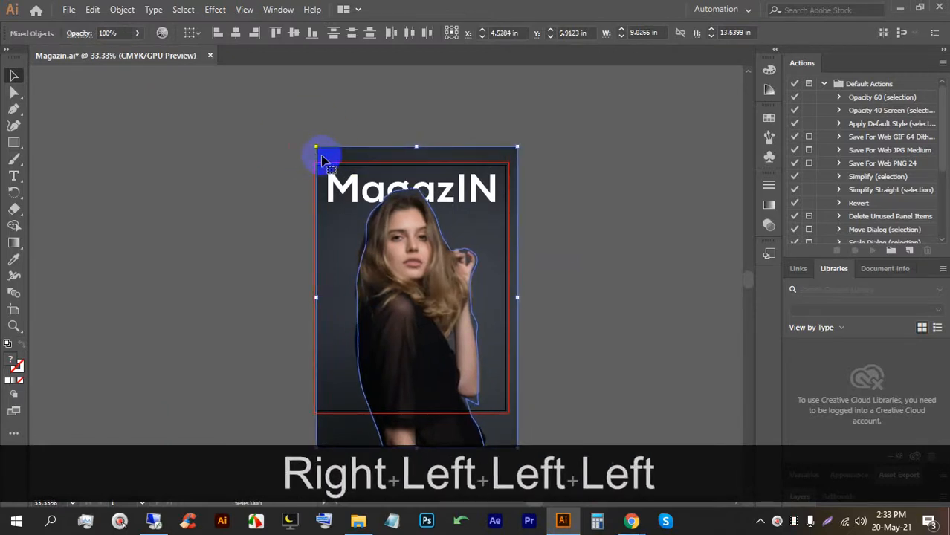
key(Left)
key(Down)
key(Down)
key(Down)
key(Left)
key(Left)
key(Left)
key(Down)
key(Down)
key(Down)
key(Down)
key(Down)
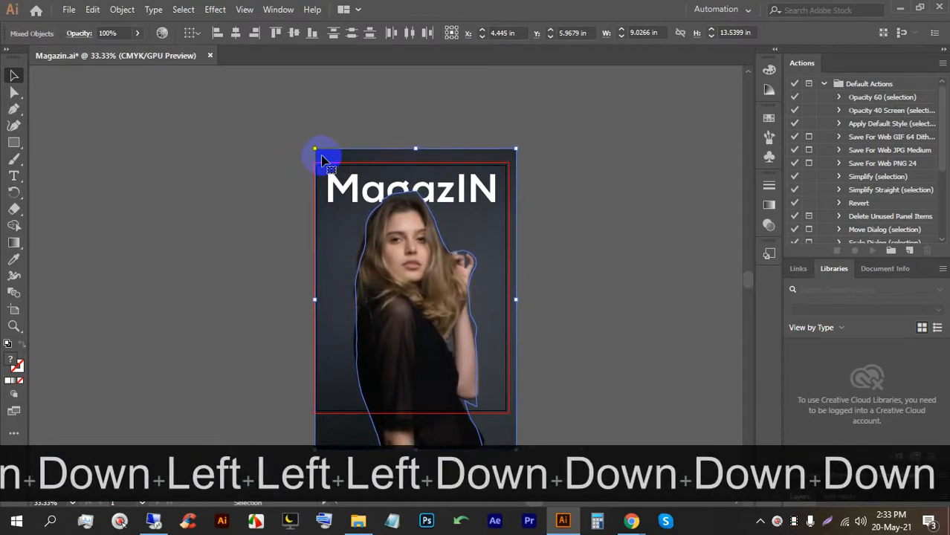
click(585, 301)
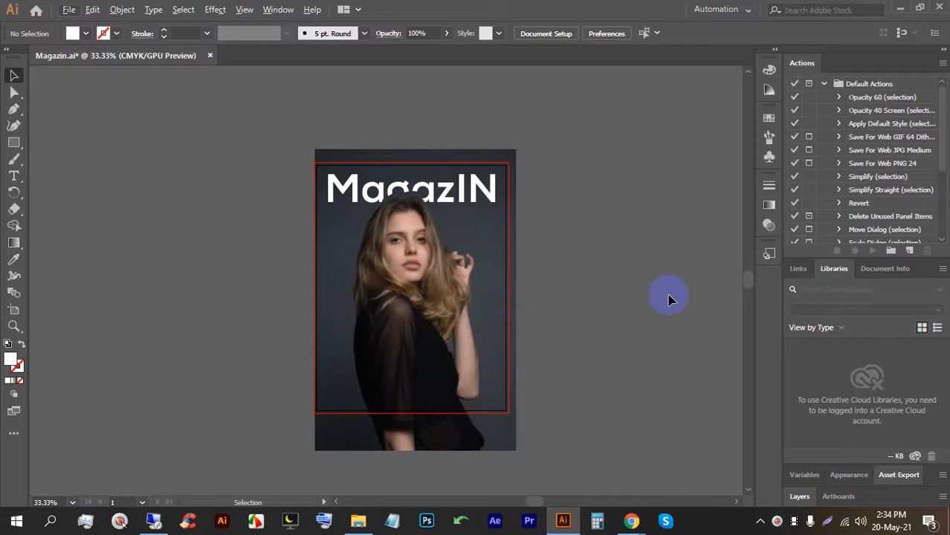
Move the woman cutout off the page to the left.
drag(441, 282, 171, 226)
click(595, 292)
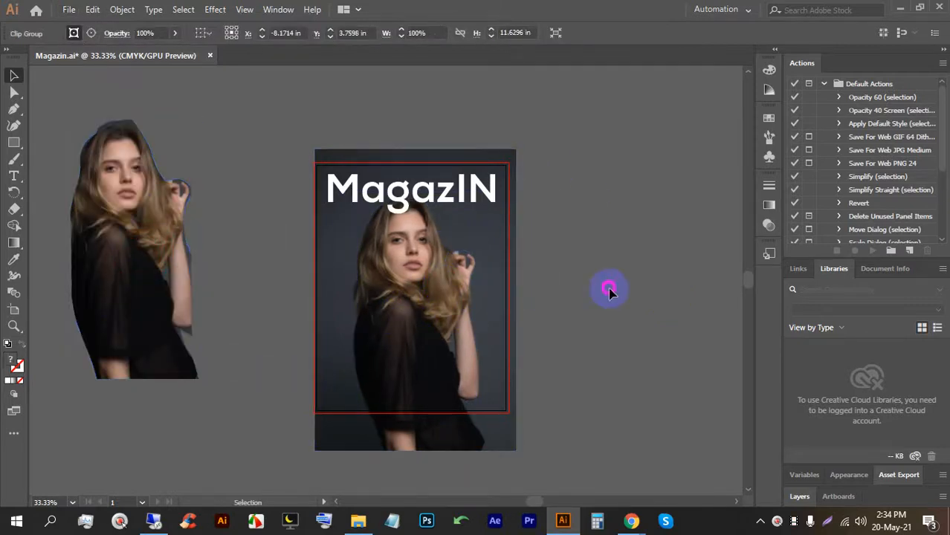
scroll(502, 206, down, 2)
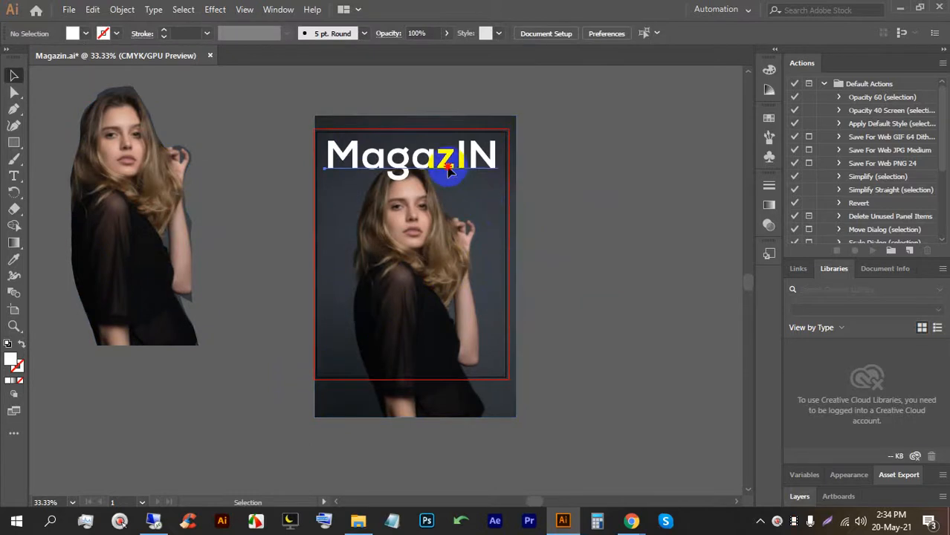
Expand the MagazIN title into outline shapes and ungroup its letters.
click(449, 171)
scroll(424, 149, up, 3)
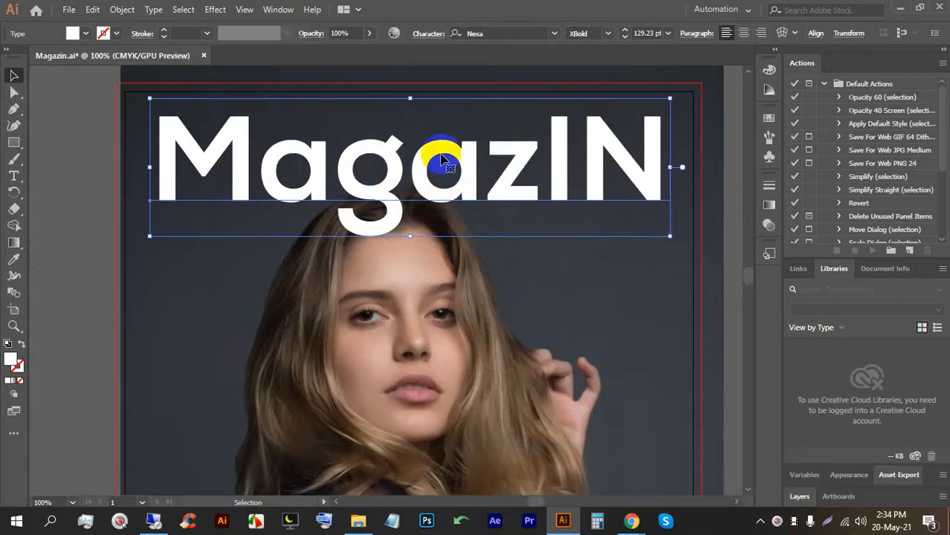
click(125, 10)
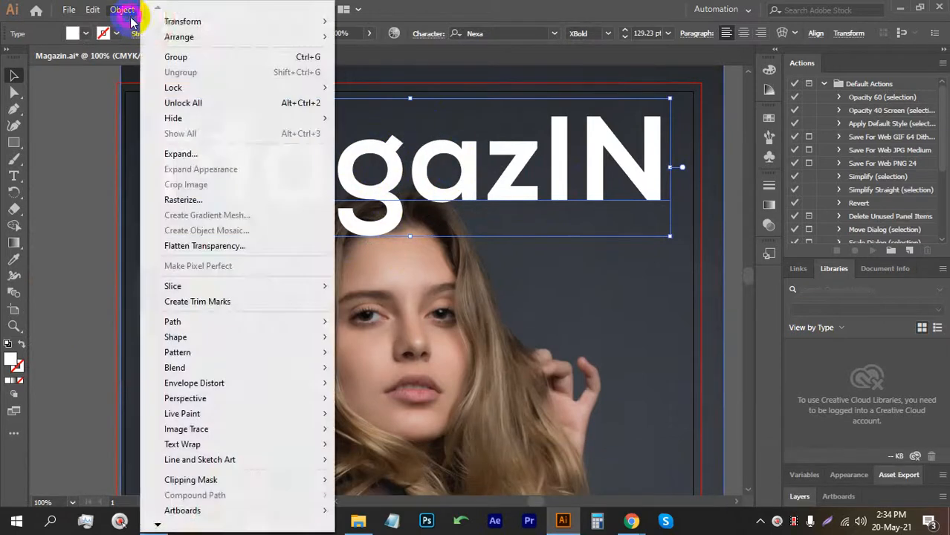
click(185, 156)
click(441, 338)
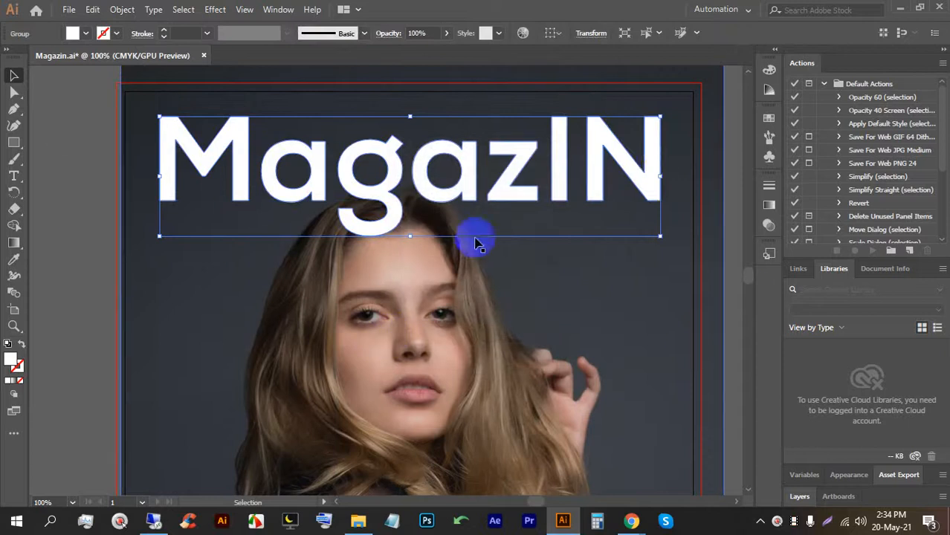
right_click(488, 172)
click(530, 296)
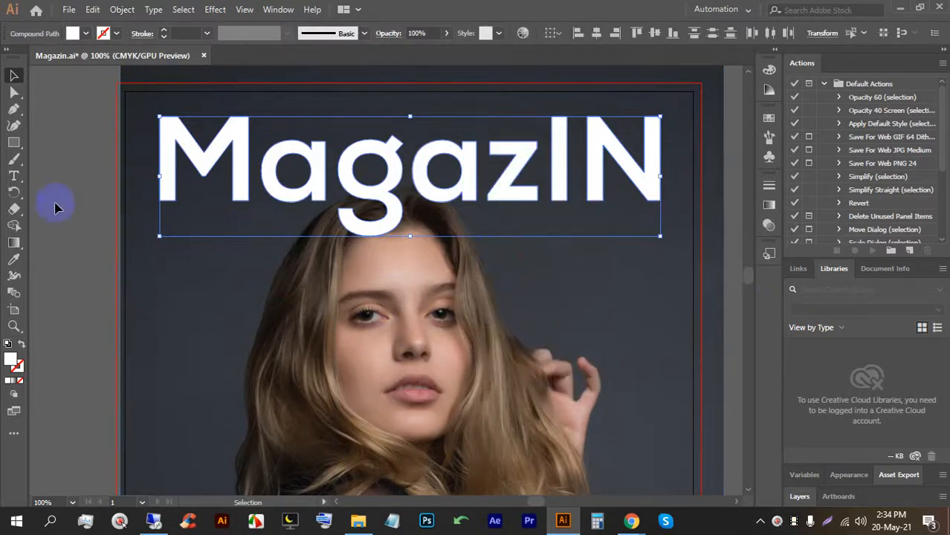
click(64, 164)
click(293, 195)
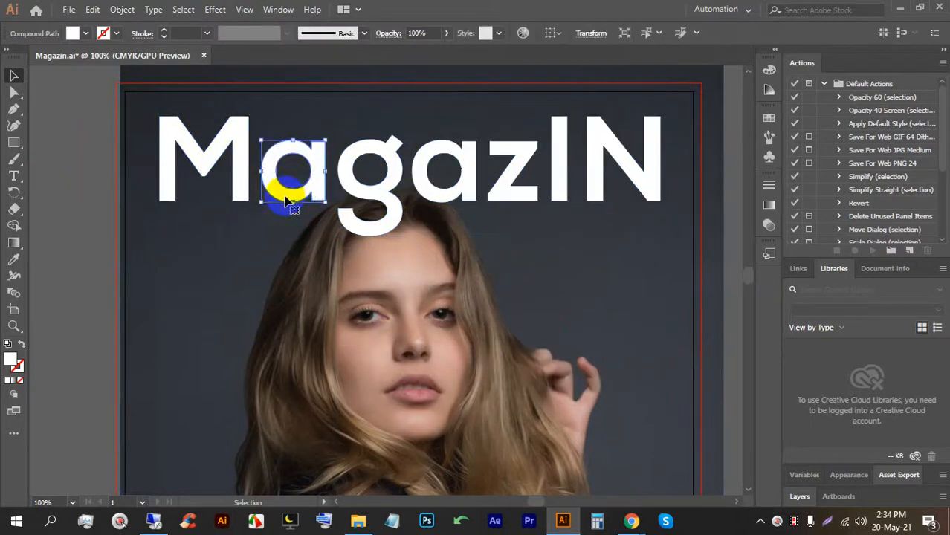
click(76, 225)
Lock the background photo with Ctrl+2.
scroll(116, 248, down, 1)
click(199, 310)
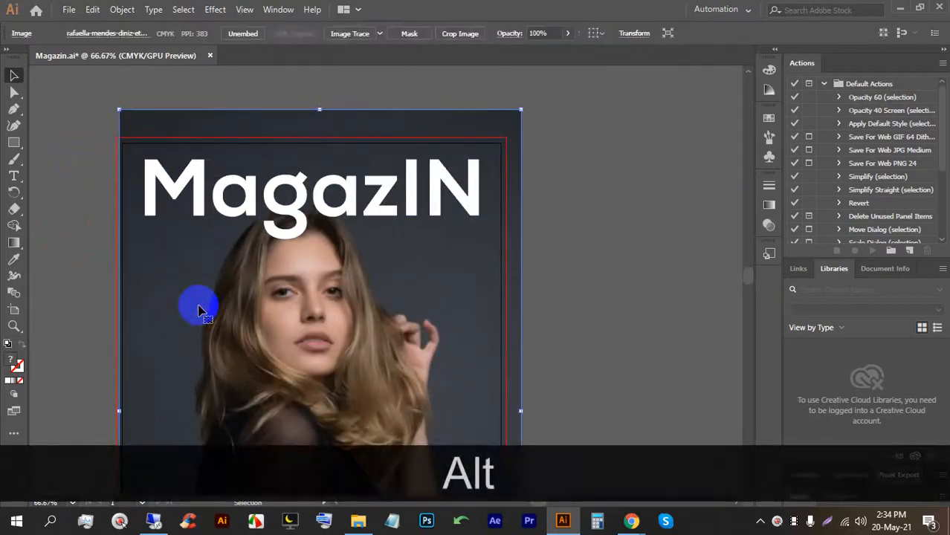
key(ctrl+2)
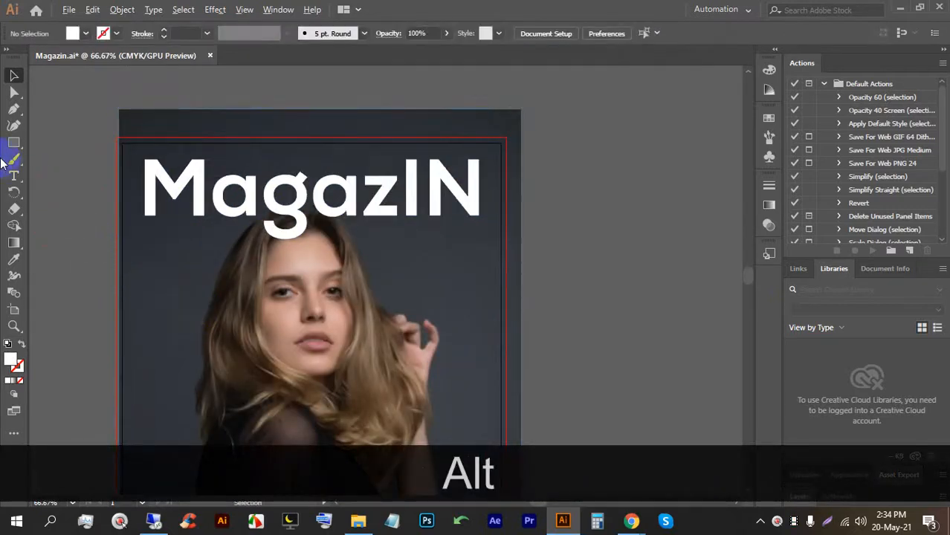
scroll(13, 149, up, 1)
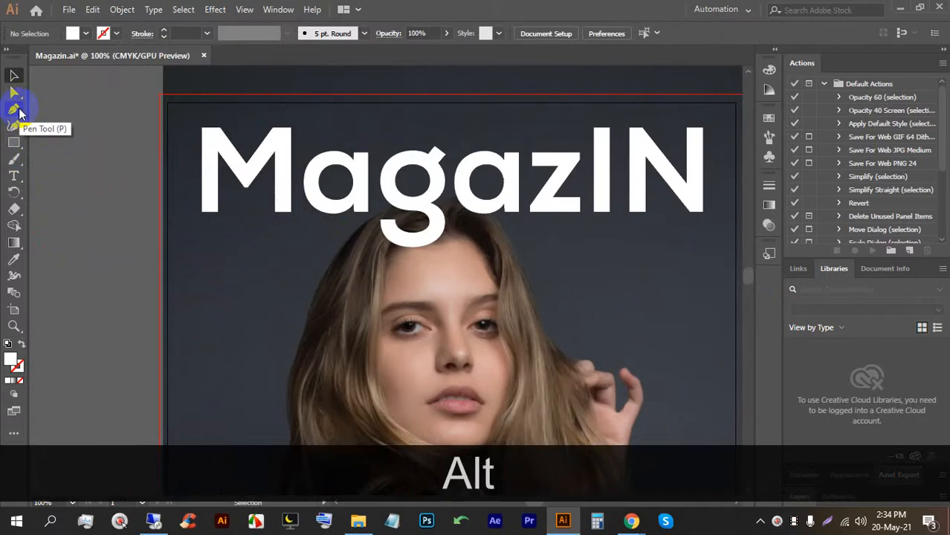
Draw a curved Pen shape over the g that follows the top of the head.
click(15, 111)
scroll(431, 206, up, 1)
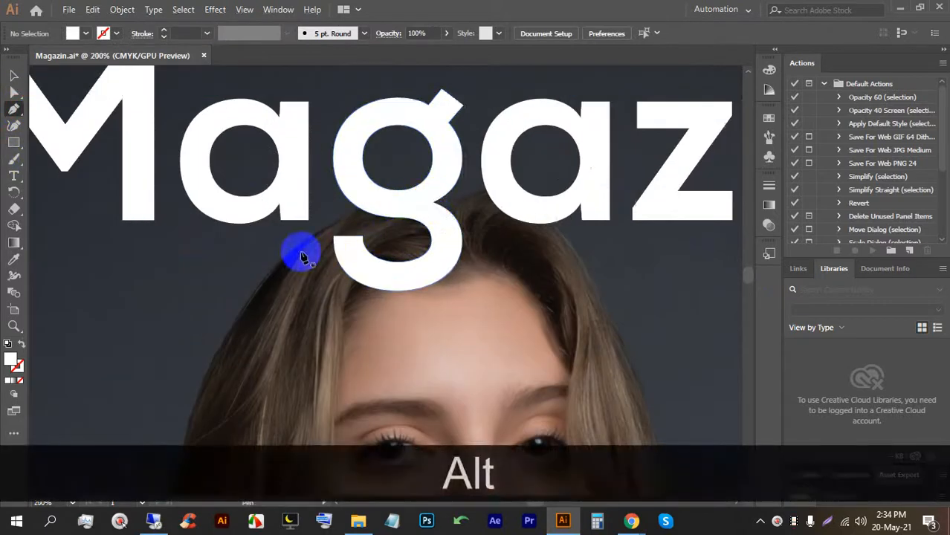
click(291, 254)
drag(435, 203, 486, 209)
drag(407, 192, 354, 186)
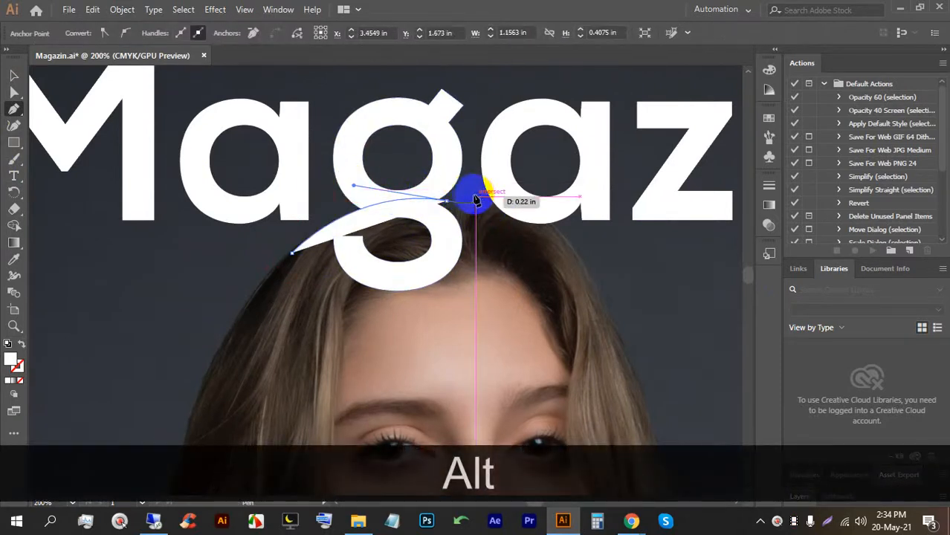
drag(568, 238, 608, 279)
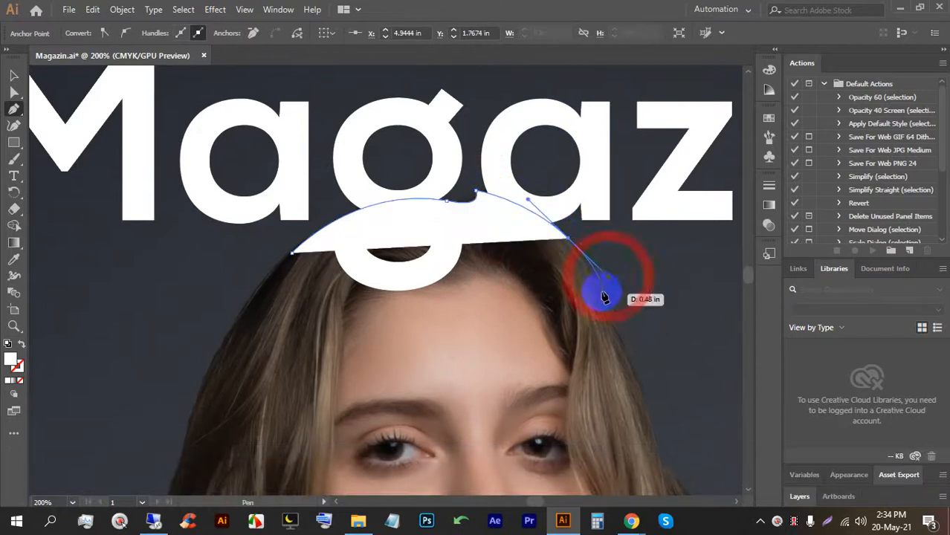
click(627, 351)
click(231, 347)
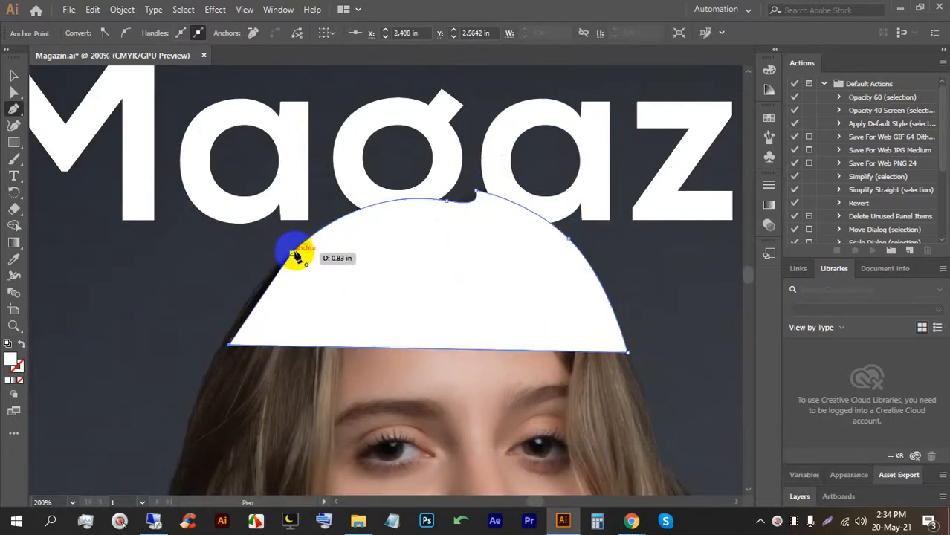
Select the new curved shape together with the g.
click(14, 76)
scroll(310, 204, down, 3)
click(510, 258)
drag(463, 241, 328, 186)
scroll(212, 186, up, 1)
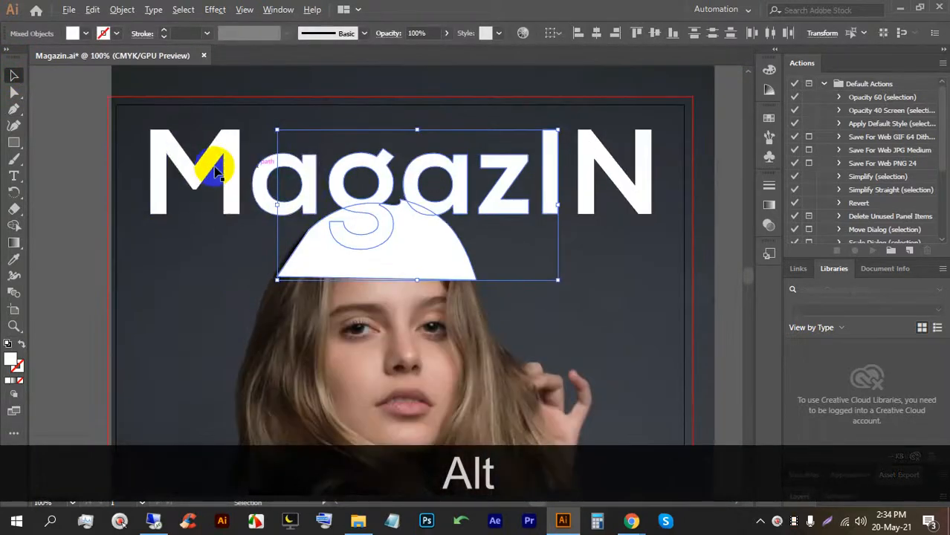
scroll(277, 194, up, 1)
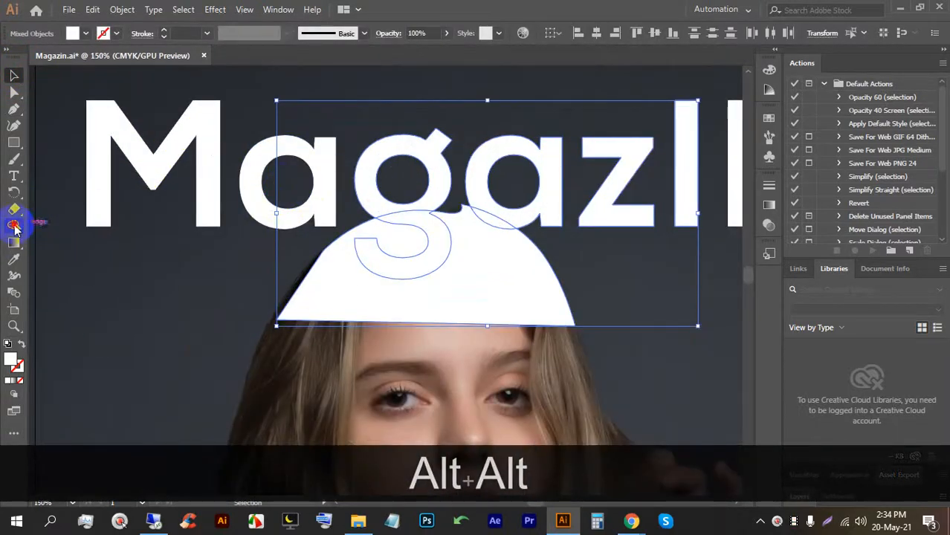
Delete the arc shape, the g's tail and the hair-edge sliver with the Shape Builder.
click(14, 226)
alt+click(495, 301)
alt+click(416, 265)
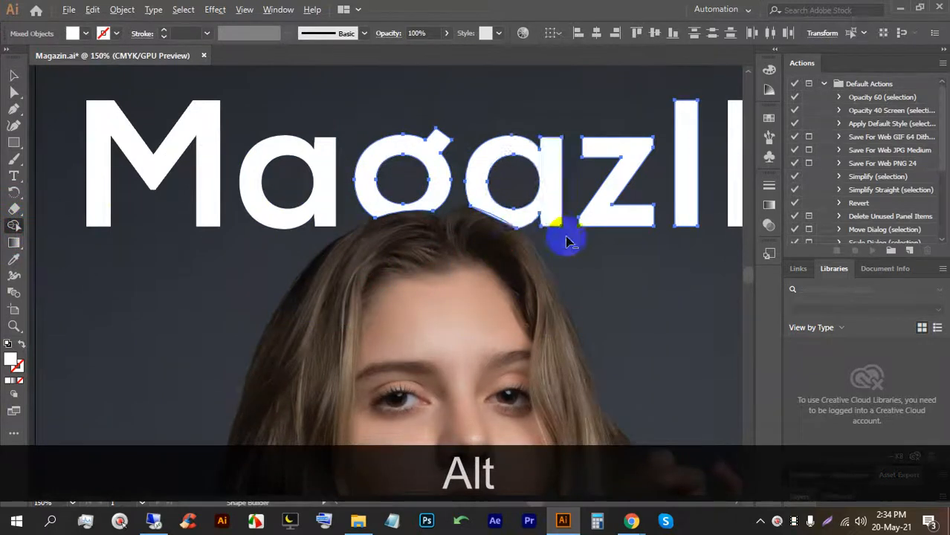
scroll(569, 240, up, 4)
alt+click(291, 172)
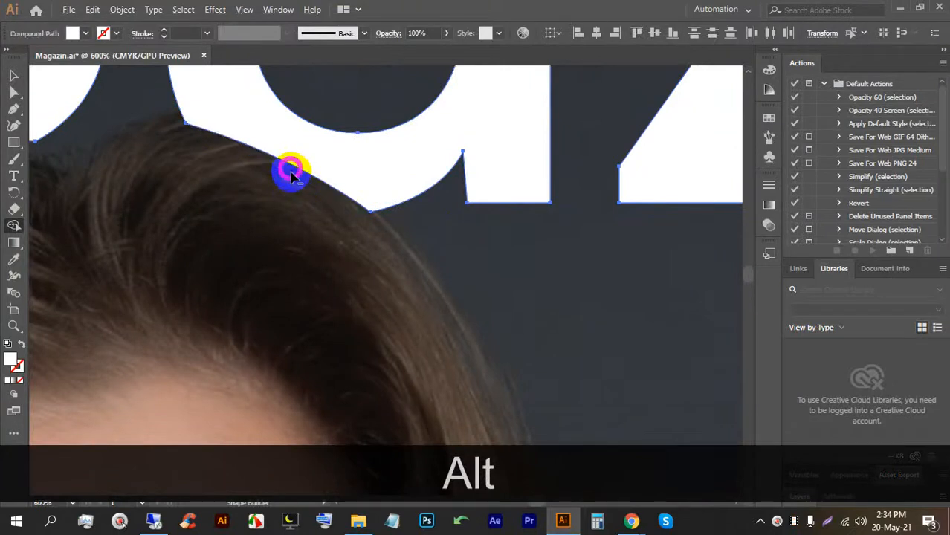
scroll(259, 201, down, 4)
click(13, 73)
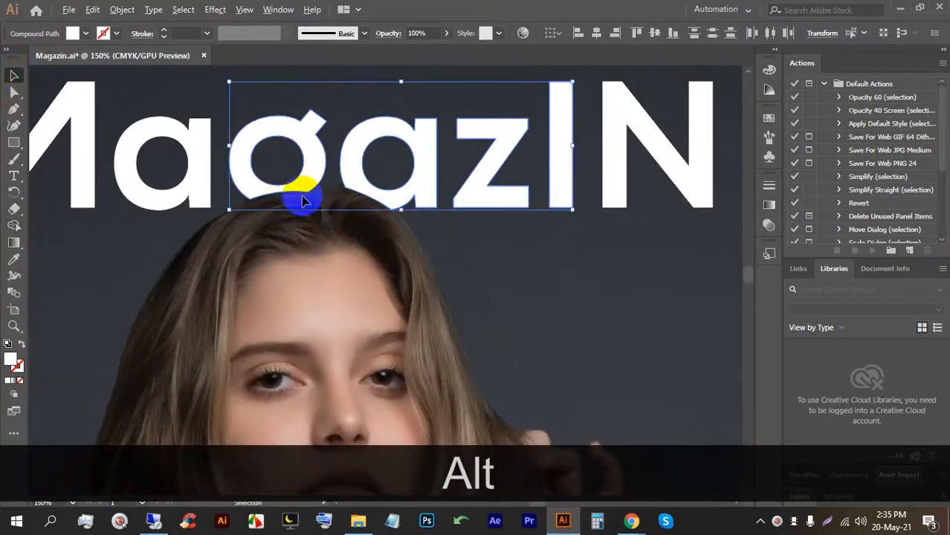
scroll(298, 197, down, 4)
click(565, 226)
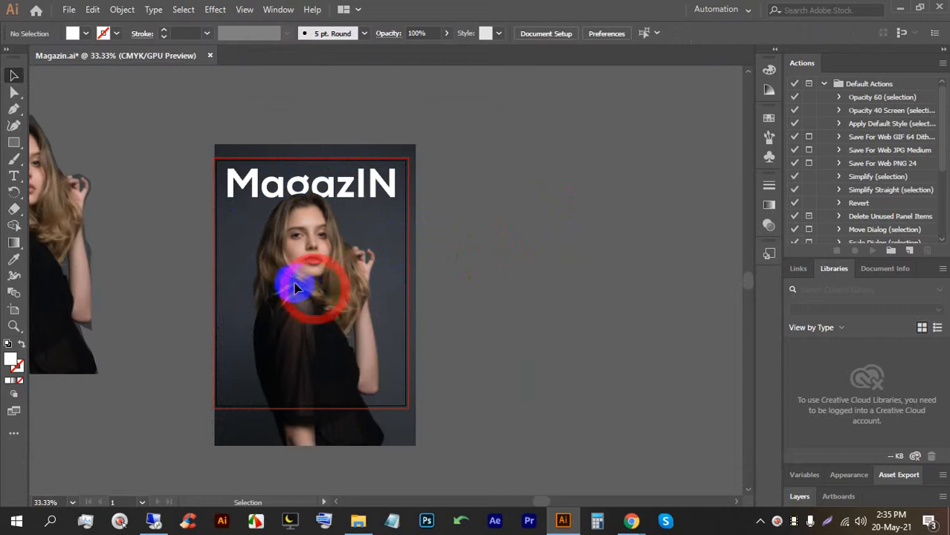
Unlock all objects and move the model photo up slightly.
key(ctrl+alt)
key(ctrl+alt+2)
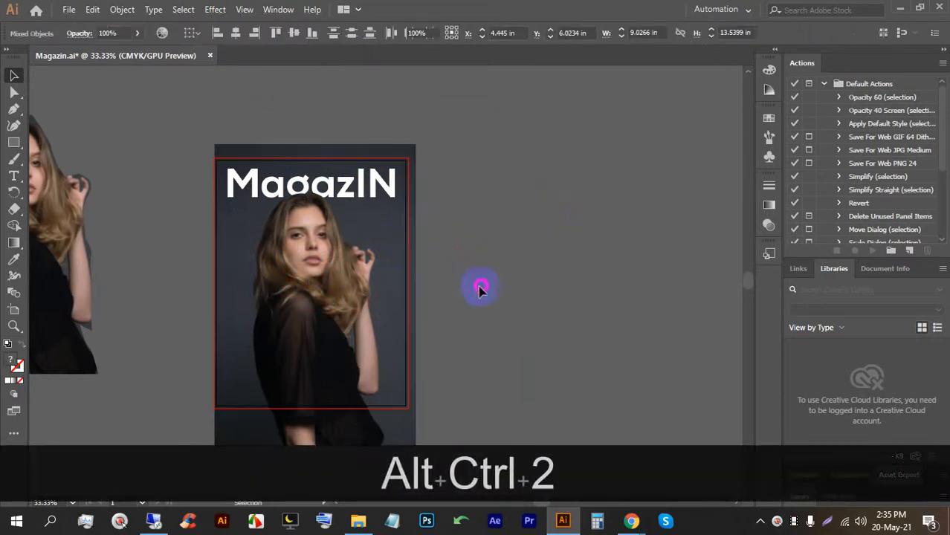
click(288, 294)
drag(290, 296, 288, 291)
click(488, 255)
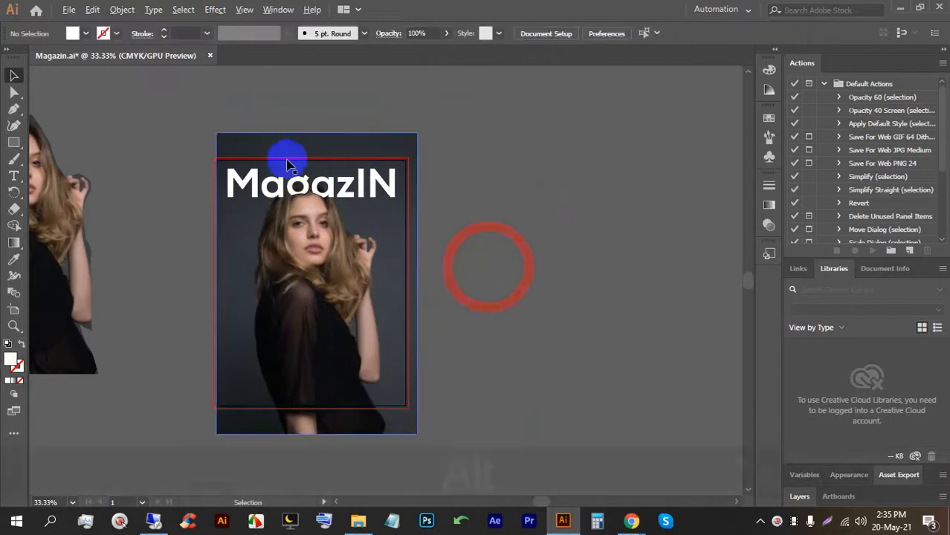
scroll(290, 168, up, 4)
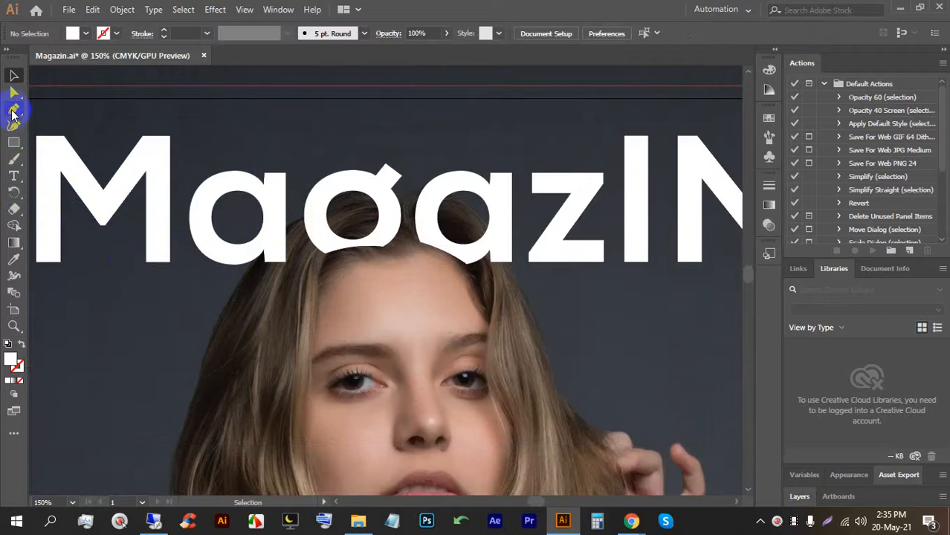
Trace a curved Pen outline over the model's hair.
click(12, 111)
drag(237, 252, 237, 286)
click(231, 290)
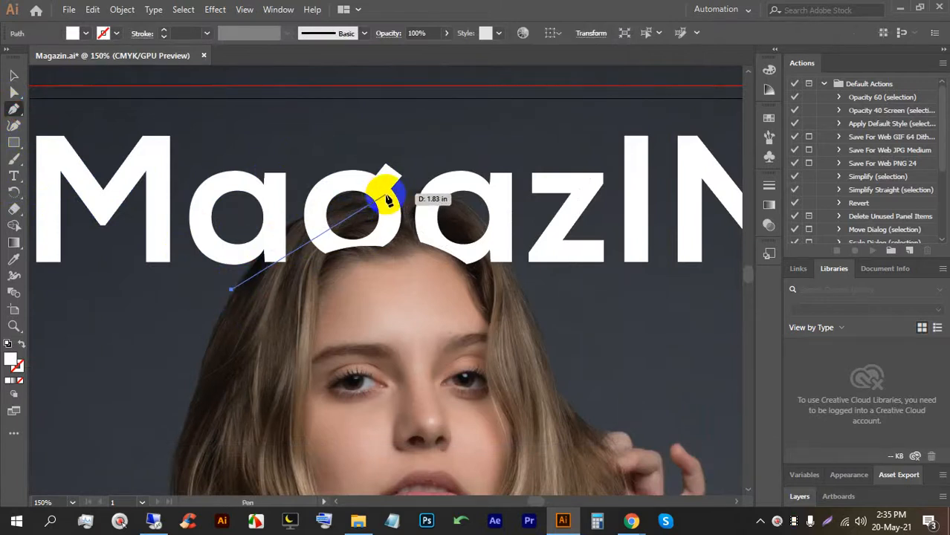
drag(402, 194, 293, 182)
key(alt)
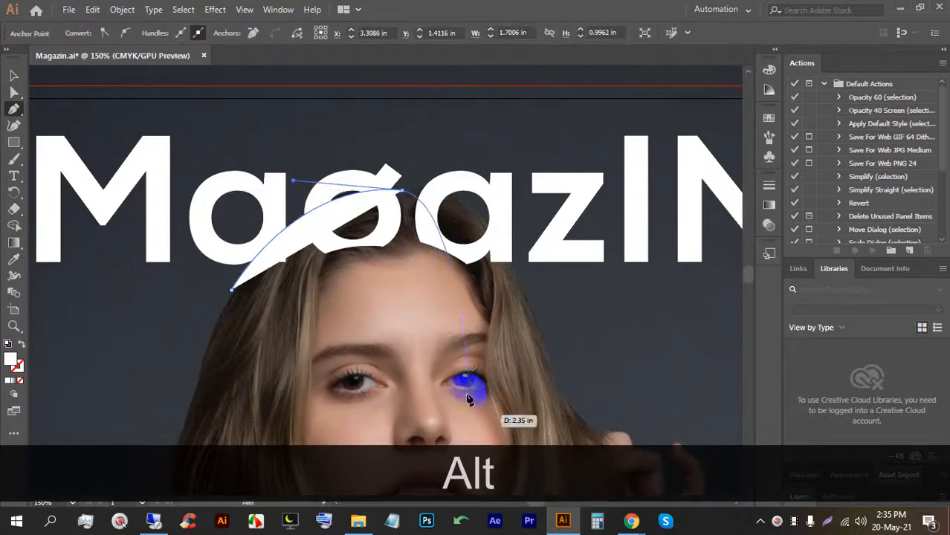
click(632, 522)
click(617, 156)
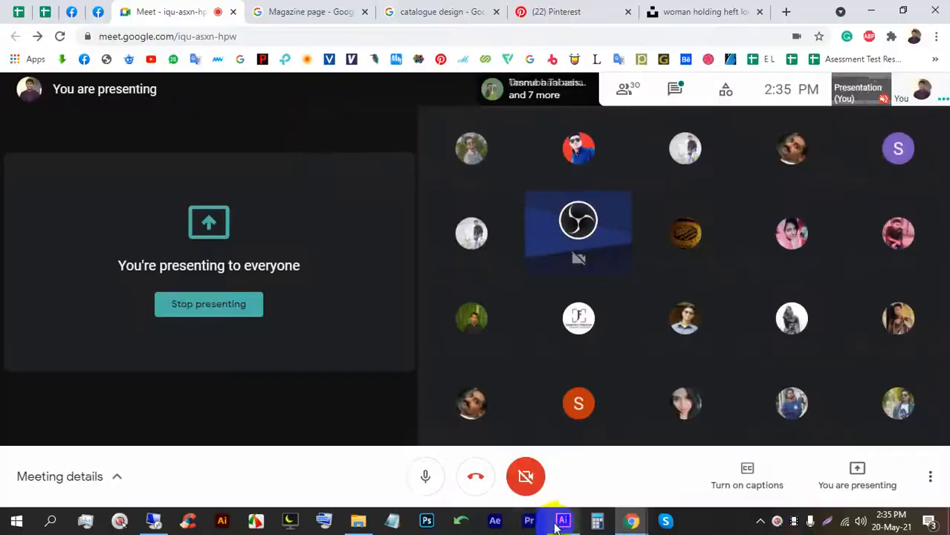
click(563, 521)
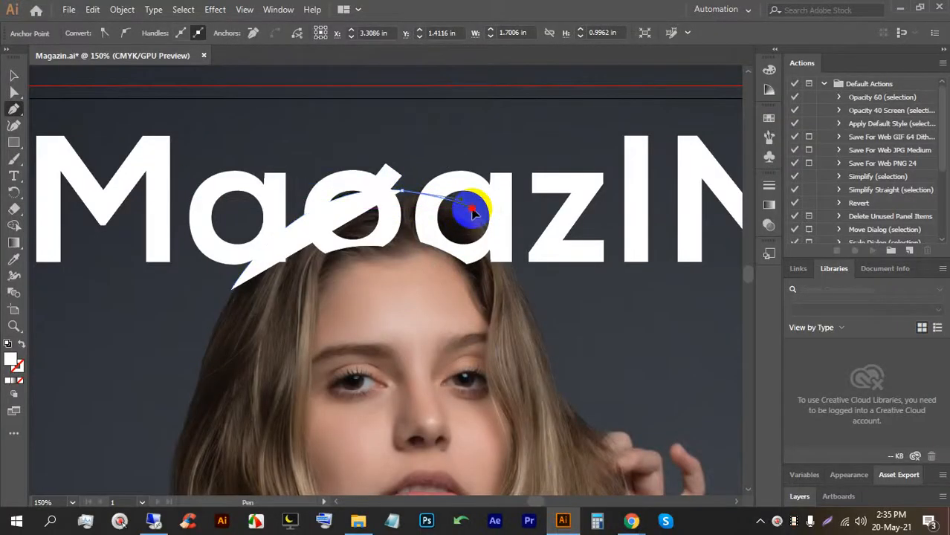
click(480, 221)
drag(529, 305, 543, 343)
Lock the model photo and the red border rectangle in place.
click(14, 75)
scroll(301, 192, down, 5)
click(312, 190)
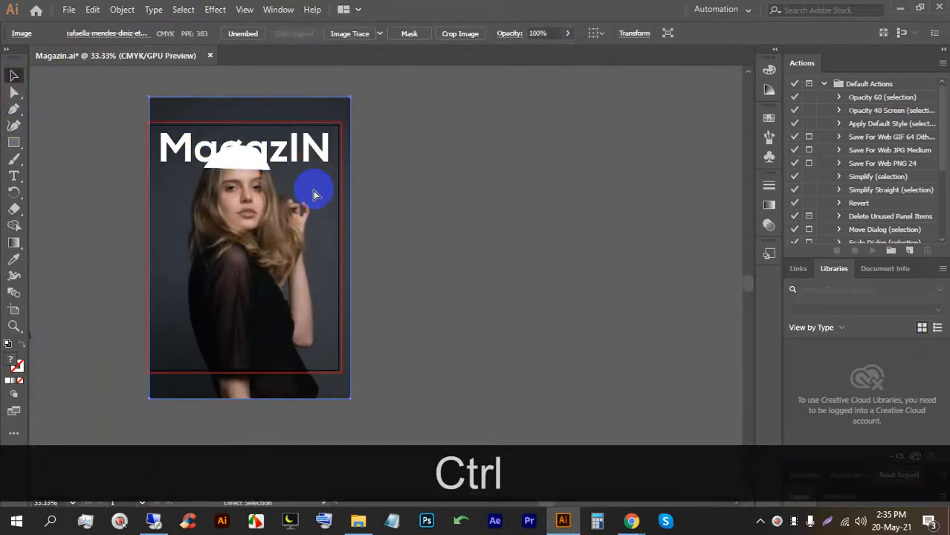
key(ctrl+2)
drag(302, 194, 185, 141)
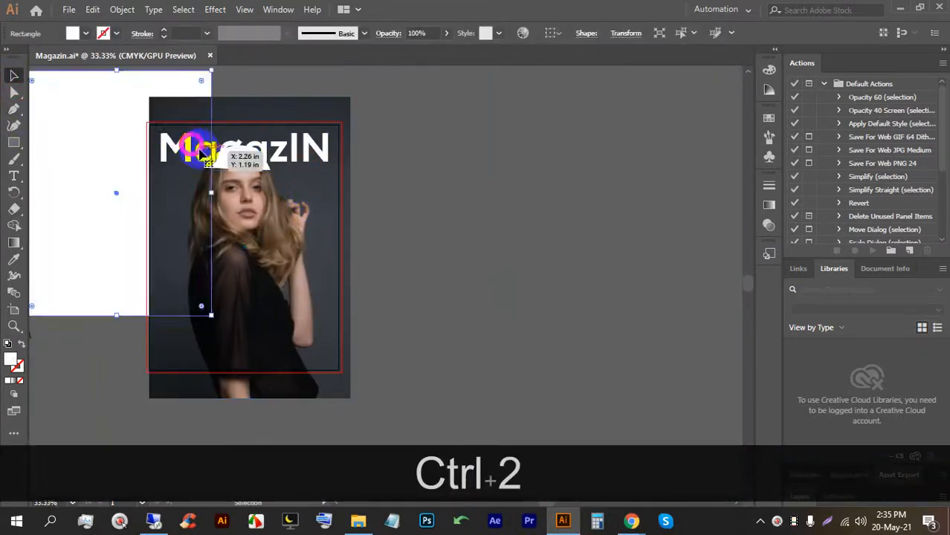
key(ctrl+z)
click(397, 265)
click(328, 238)
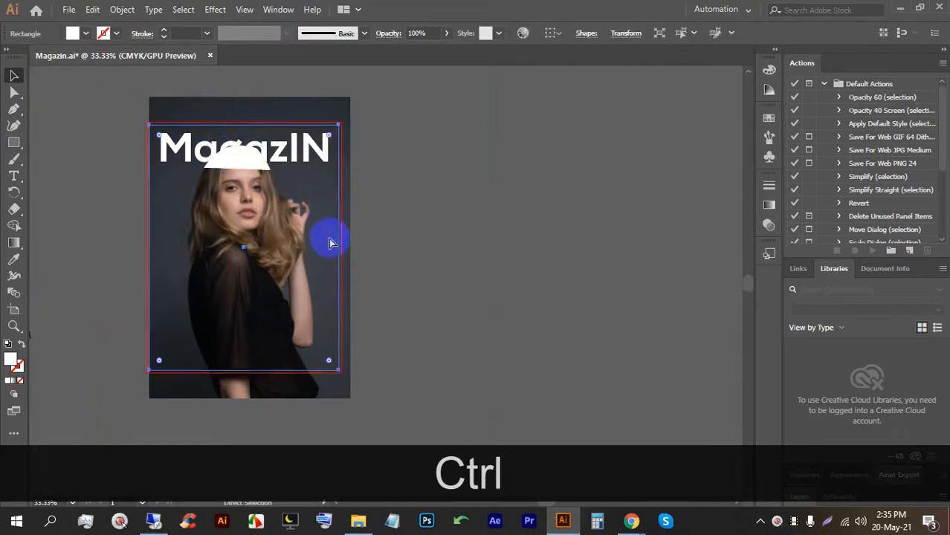
key(ctrl+2)
scroll(237, 151, up, 3)
Delete the hair shape and overlapping letter parts of the middle title letters with the Shape Builder.
drag(416, 249, 160, 126)
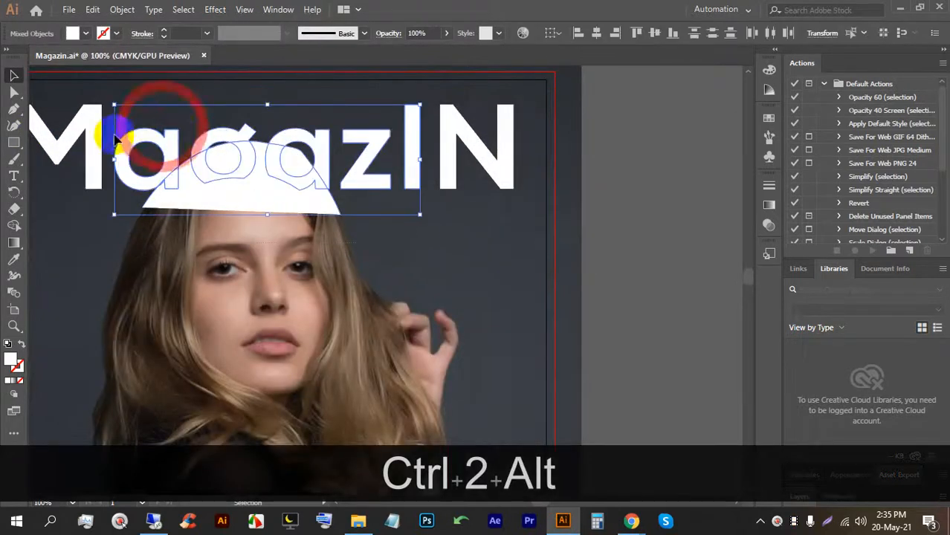
scroll(99, 137, up, 1)
click(13, 225)
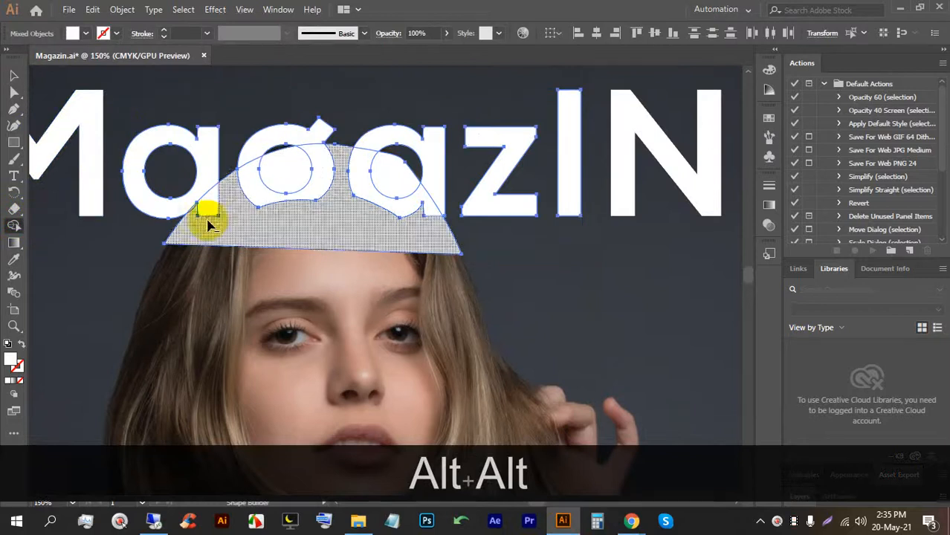
mouse_move(214, 208)
mouse_down()
mouse_move(311, 170)
mouse_move(393, 202)
mouse_move(423, 236)
mouse_up()
scroll(424, 191, down, 2)
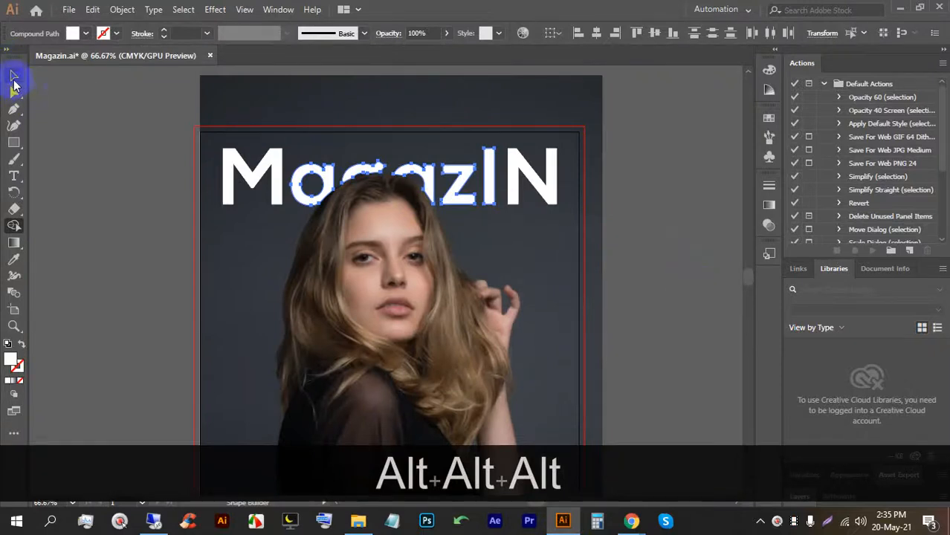
click(13, 77)
click(104, 108)
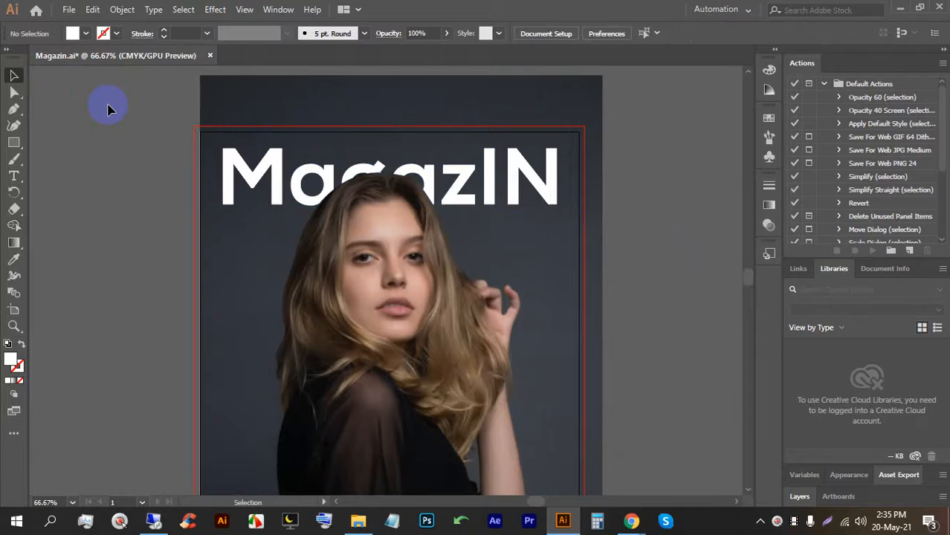
Duplicate the cover artboard to the right with the Artboard tool.
scroll(219, 192, down, 3)
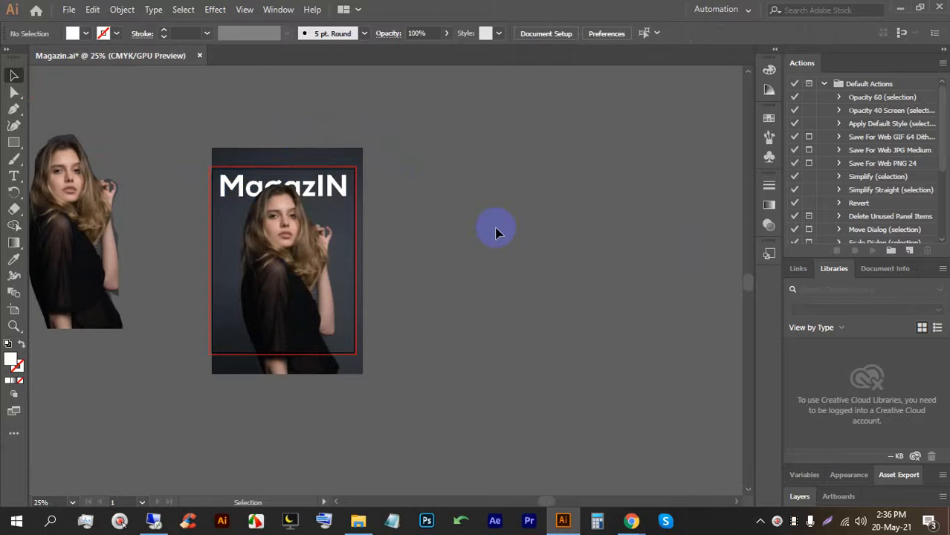
scroll(496, 233, up, 1)
scroll(170, 186, down, 1)
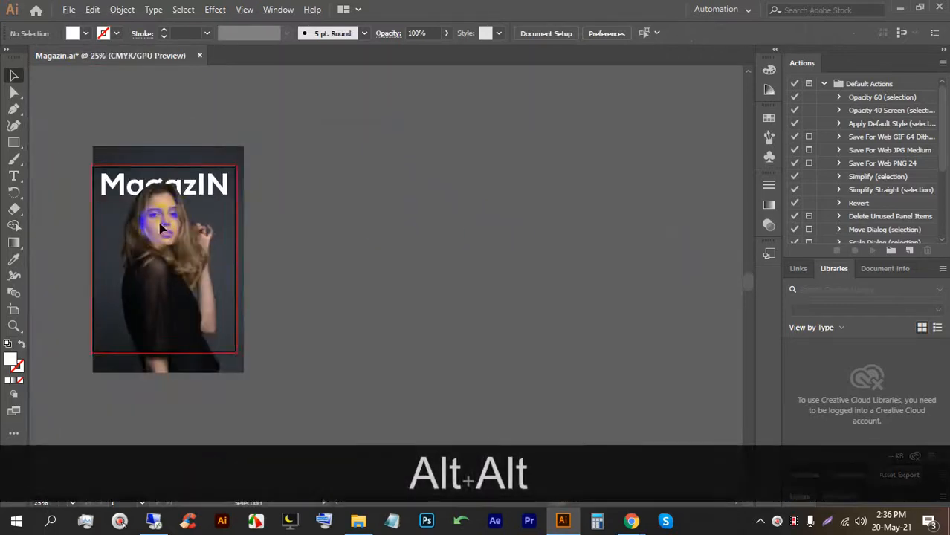
click(14, 309)
drag(229, 251, 357, 248)
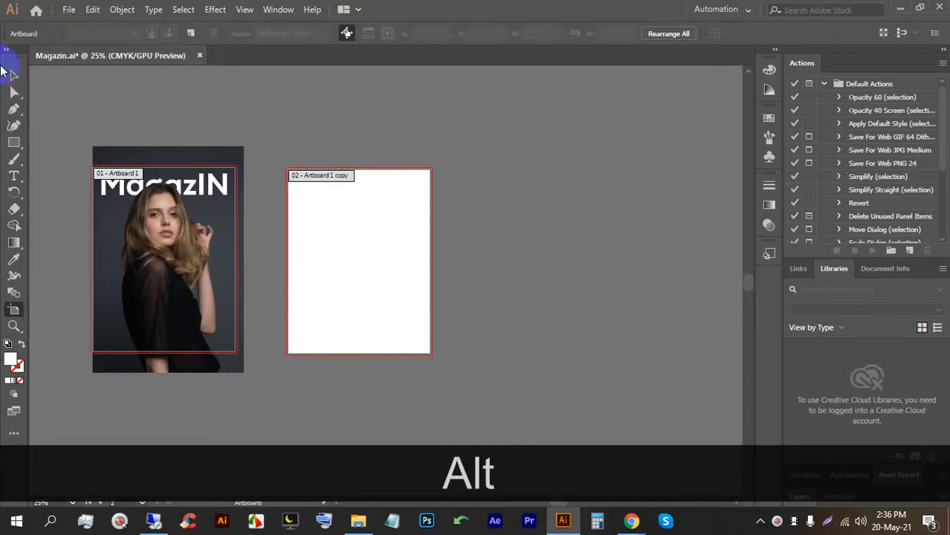
Delete the copied MagazIN title from the new artboard and unlock everything.
click(14, 75)
drag(305, 165, 306, 161)
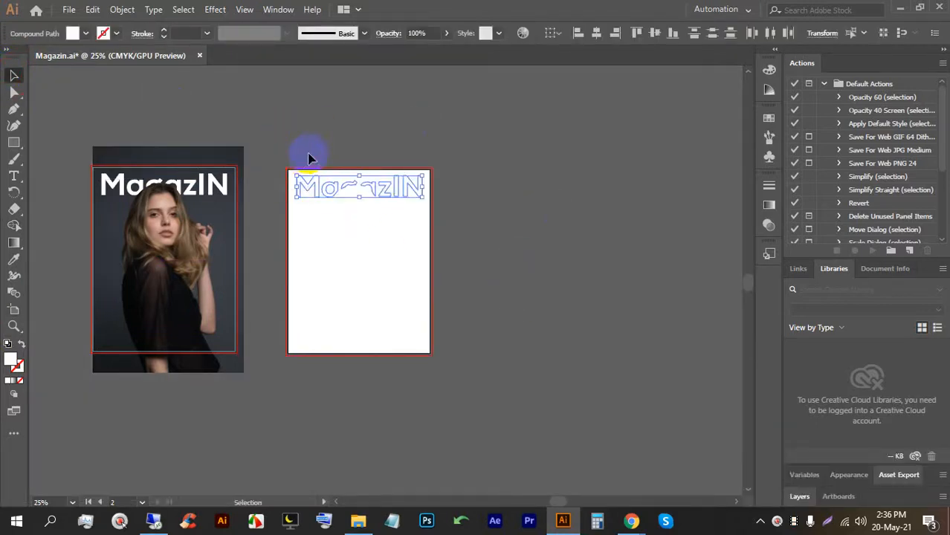
key(BackSpace)
key(BackSpace)
click(223, 303)
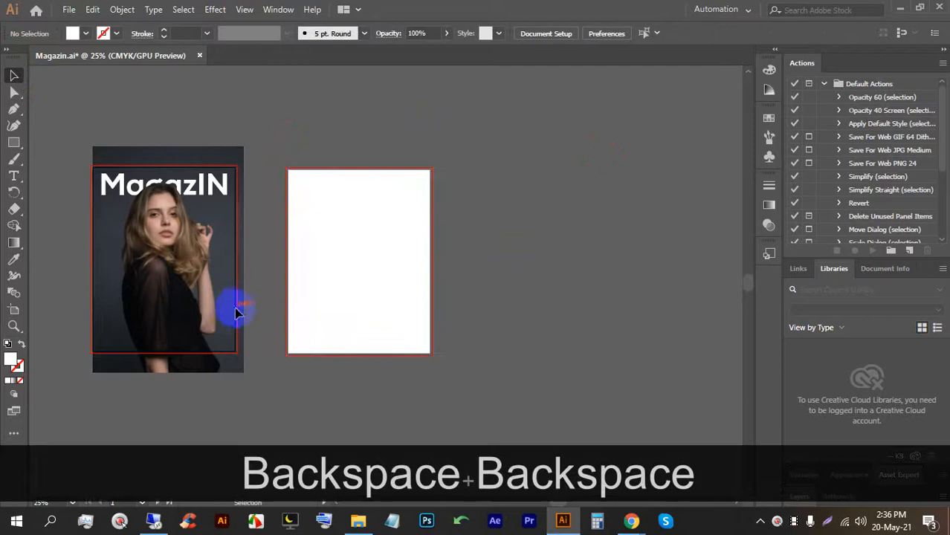
key(ctrl+alt+2)
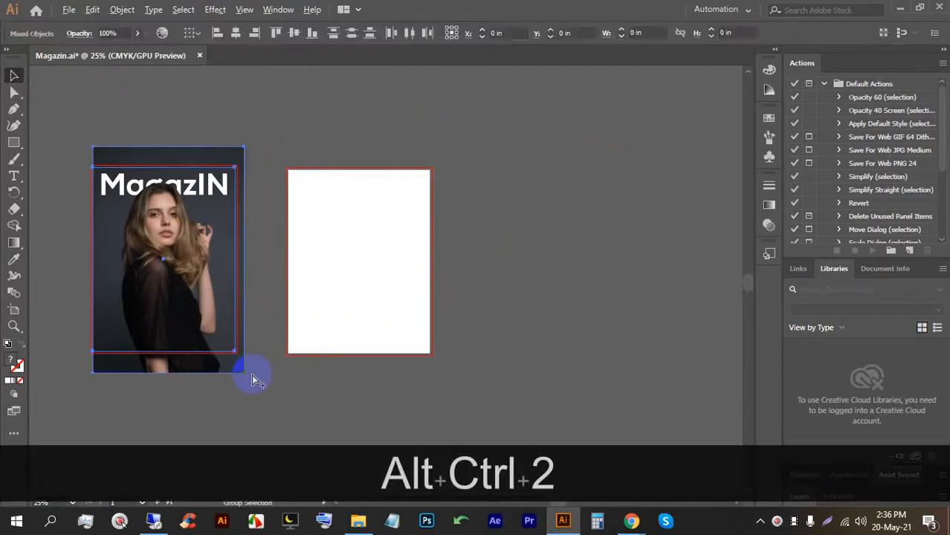
Copy the model photo onto the second artboard and resize it to fit the artboard edges.
click(275, 411)
drag(217, 366, 395, 340)
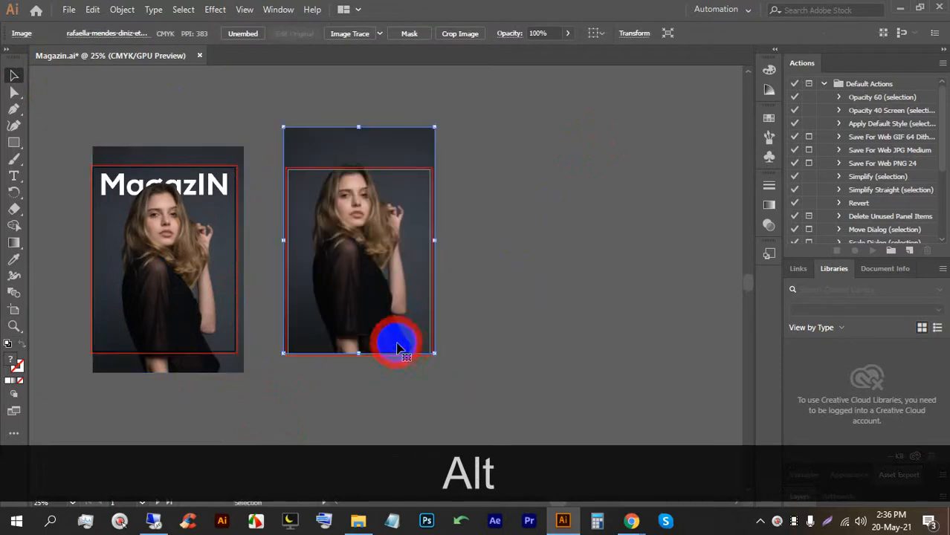
scroll(392, 271, up, 1)
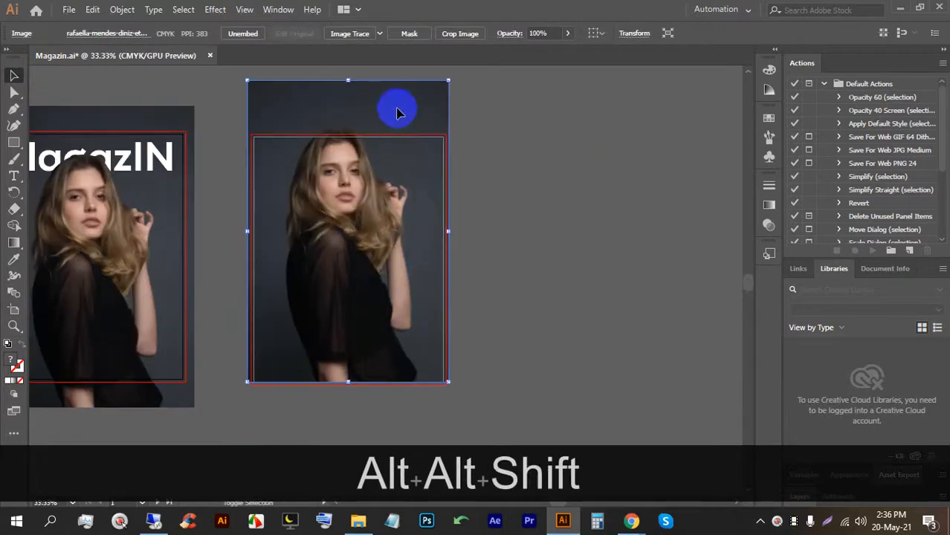
mouse_move(350, 83)
mouse_down()
mouse_move(346, 110)
mouse_move(348, 99)
mouse_up()
key(Down)
key(Down)
key(Down)
key(Down)
key(Down)
key(Down)
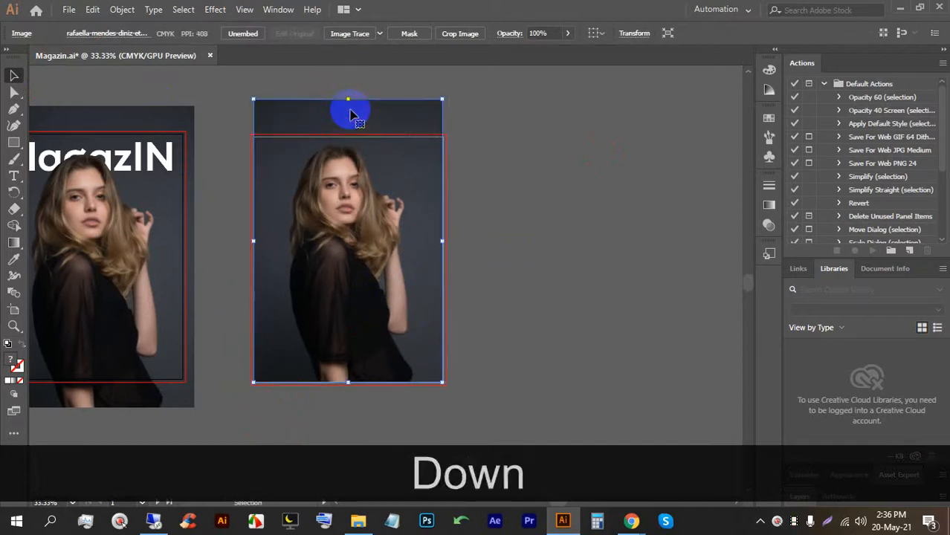
key(Up)
key(Up)
key(Up)
key(Up)
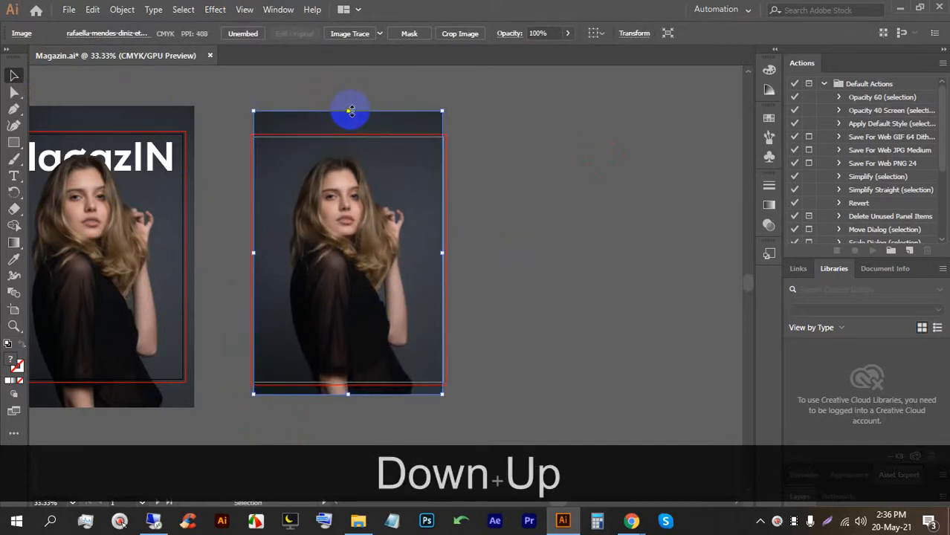
click(463, 382)
scroll(395, 219, up, 2)
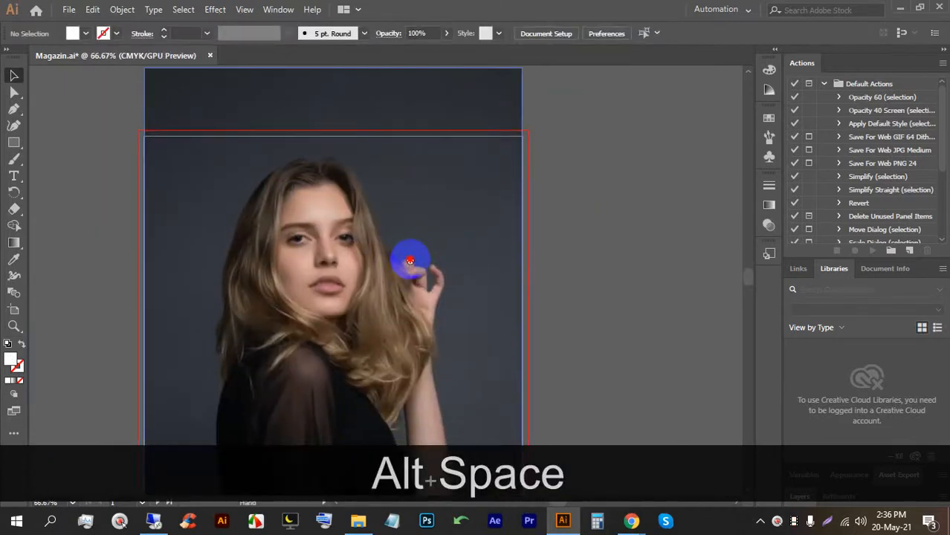
scroll(409, 262, up, 1)
click(11, 145)
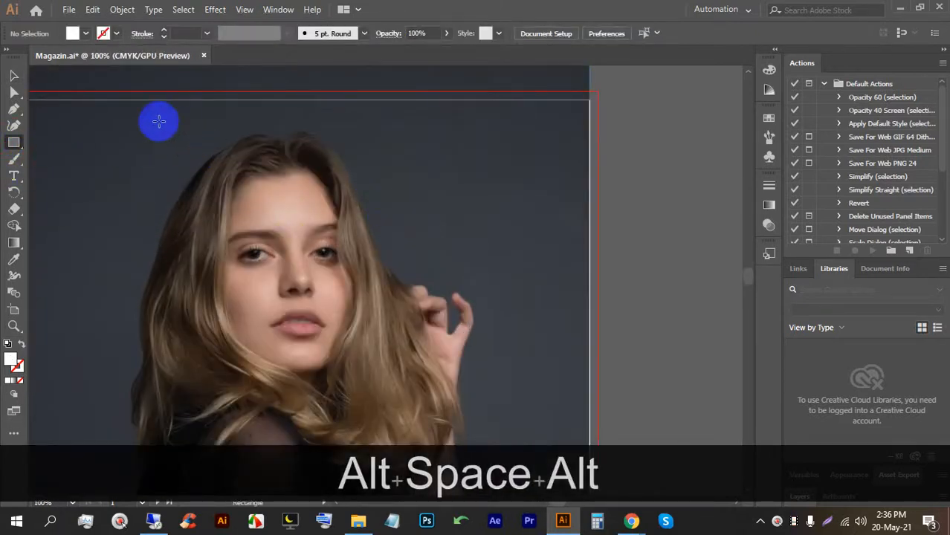
scroll(334, 196, down, 1)
drag(292, 189, 362, 191)
Draw a square at the second page's top-left corner and fill it red.
drag(233, 131, 327, 226)
key(shift)
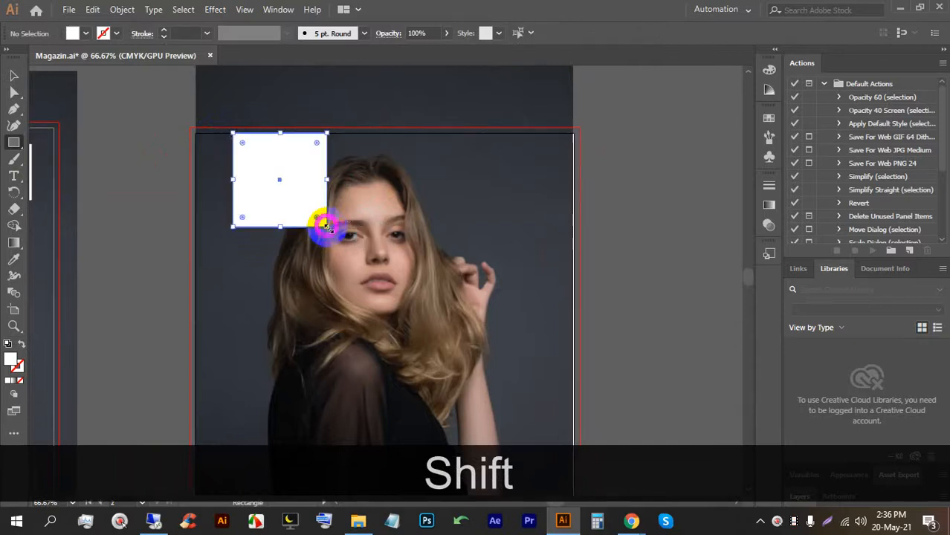
click(10, 74)
mouse_move(297, 170)
mouse_down()
mouse_move(269, 169)
mouse_move(280, 170)
mouse_up()
click(86, 34)
click(50, 59)
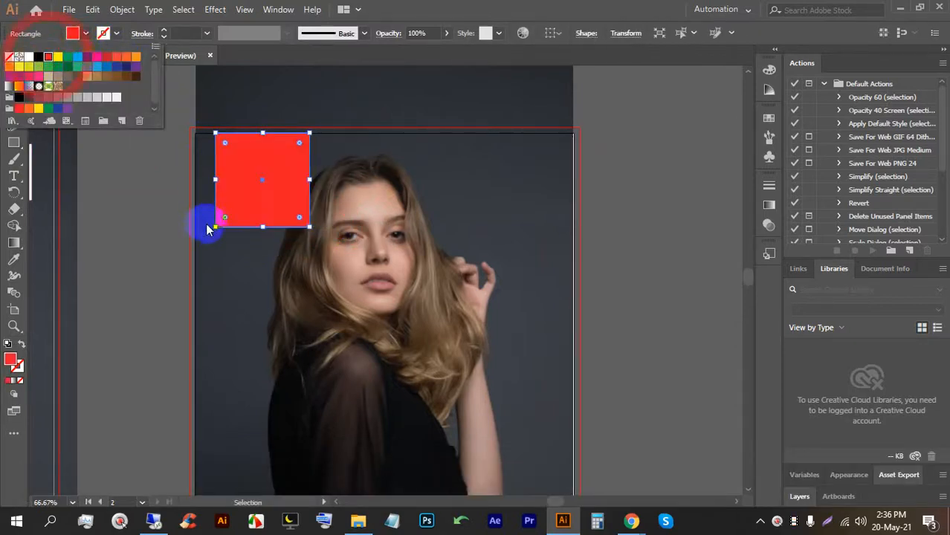
click(204, 220)
Add sample text, enlarge it to about 71 pt and place it over the red square.
click(12, 174)
click(152, 185)
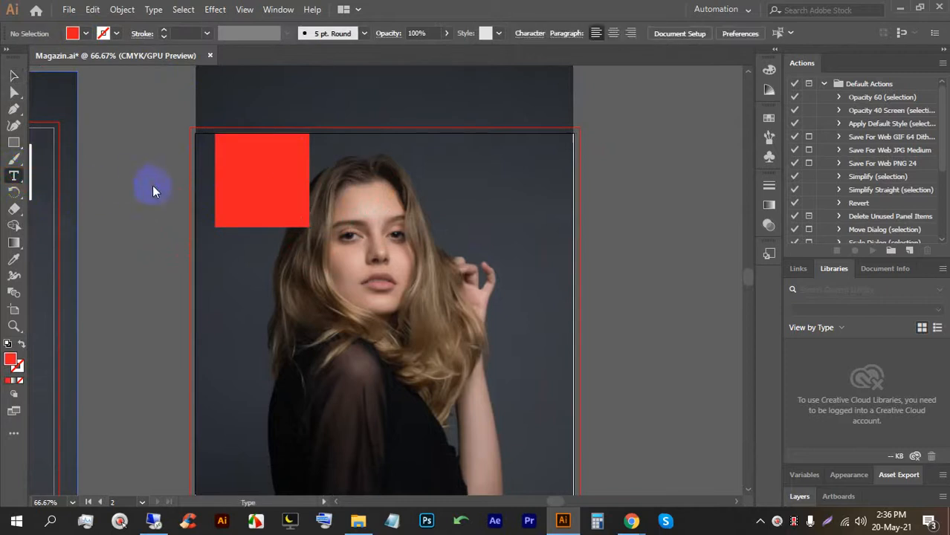
click(13, 75)
drag(176, 204, 174, 239)
drag(130, 207, 281, 190)
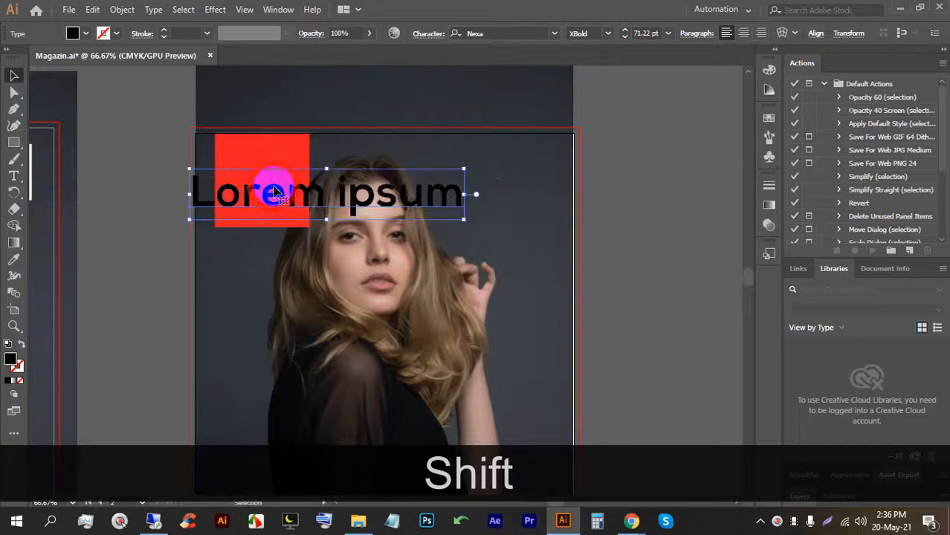
triple_click(273, 191)
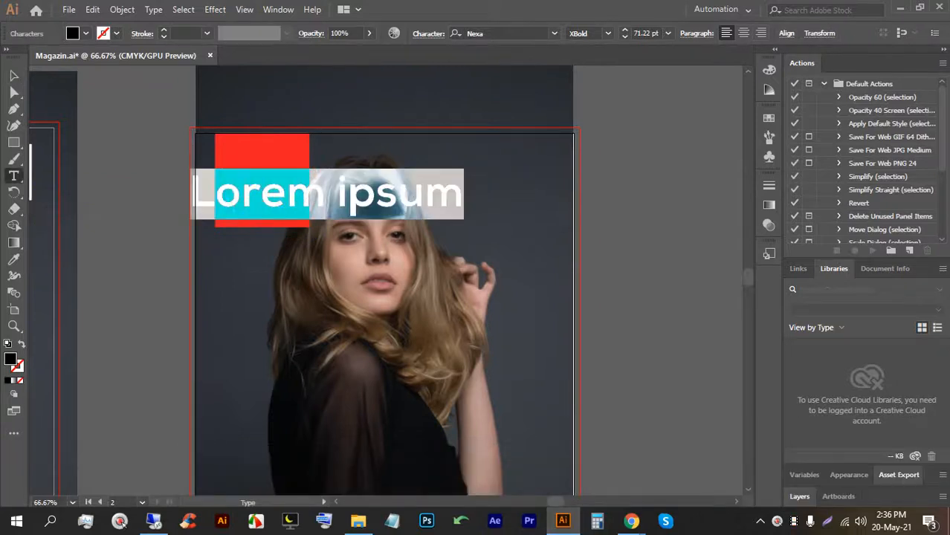
Type 'top' and set it in the AvantGarde-Demi font.
text(top)
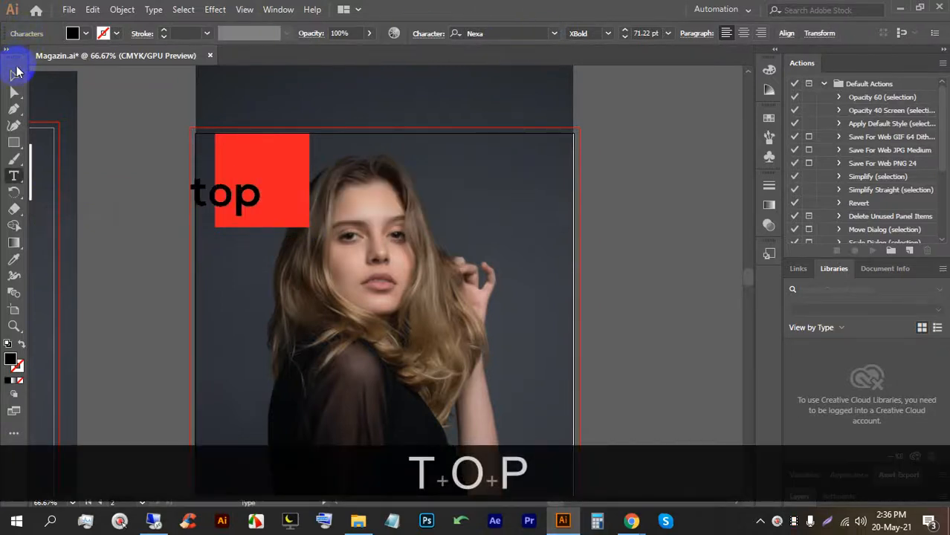
click(16, 73)
click(555, 34)
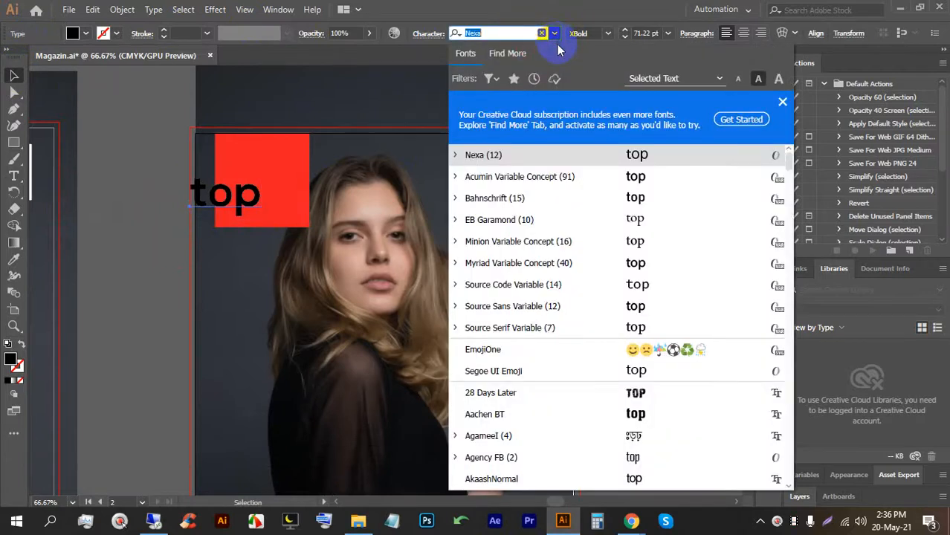
scroll(616, 271, down, 4)
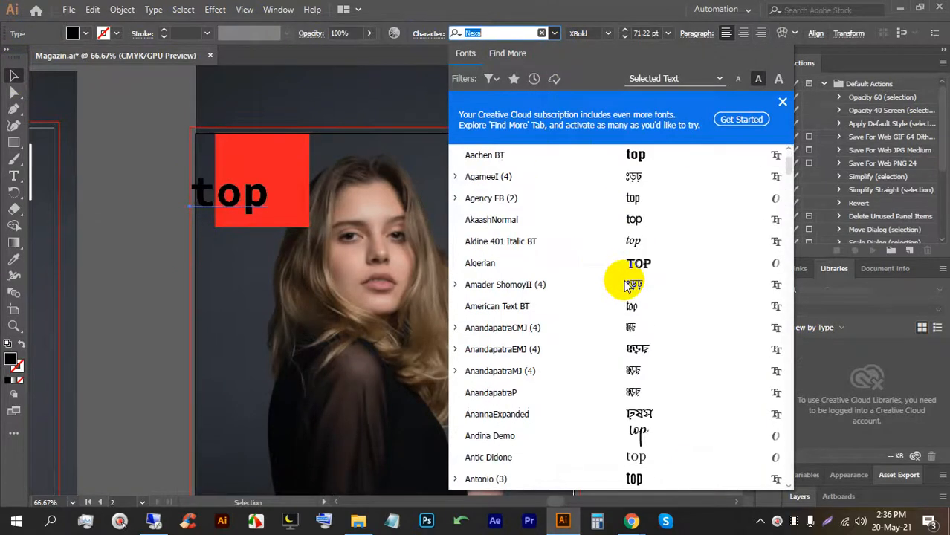
scroll(628, 253, down, 3)
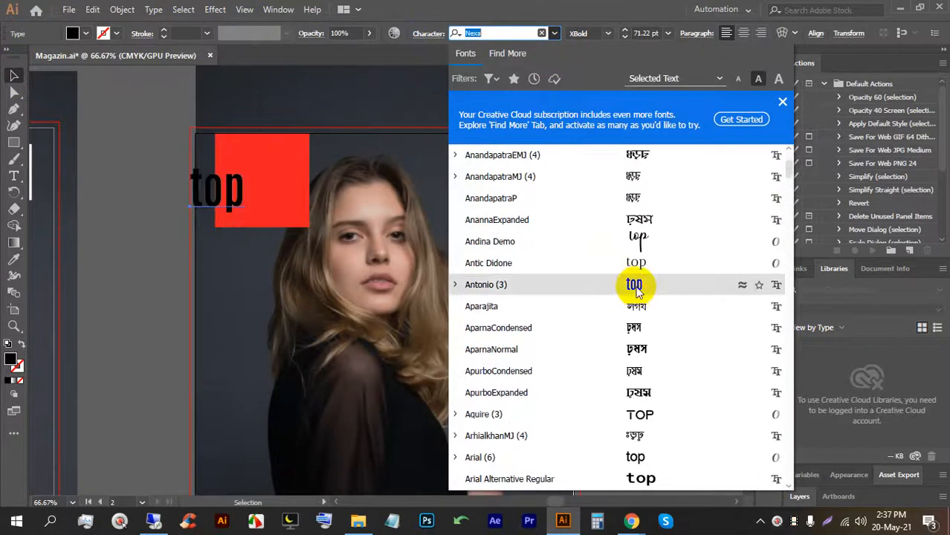
scroll(631, 275, down, 1)
scroll(651, 357, down, 2)
scroll(650, 357, down, 2)
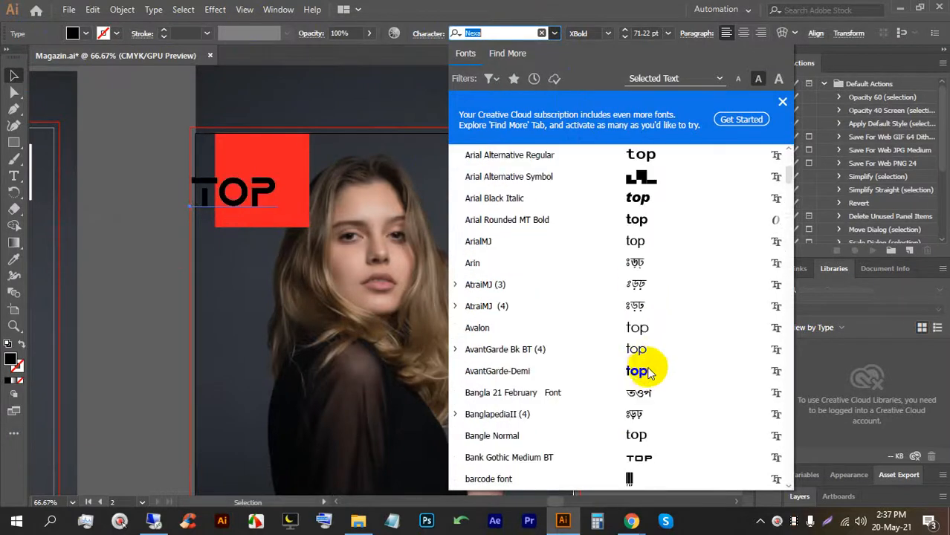
scroll(643, 335, down, 1)
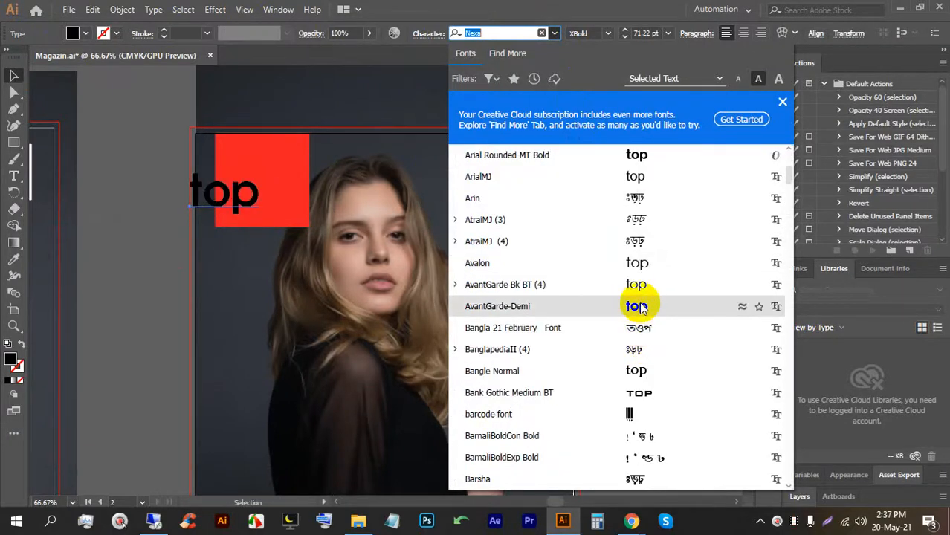
click(643, 309)
Move 'top' into the red square and fill it white.
drag(227, 210, 263, 200)
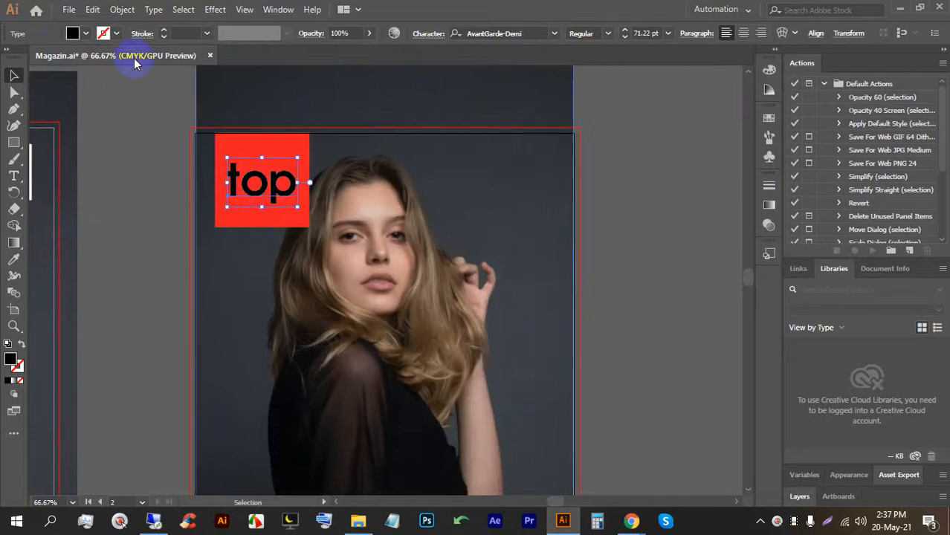
click(84, 34)
click(30, 58)
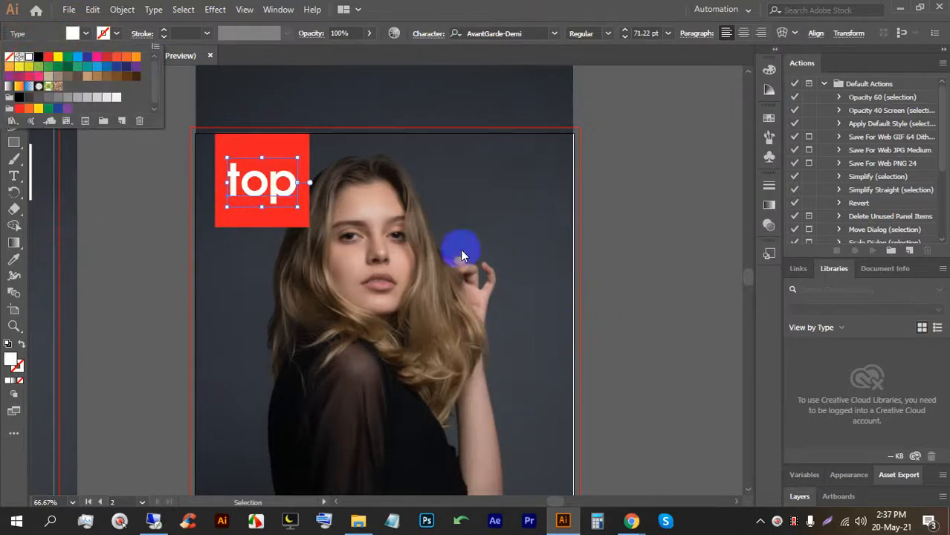
click(618, 249)
shift+click(256, 206)
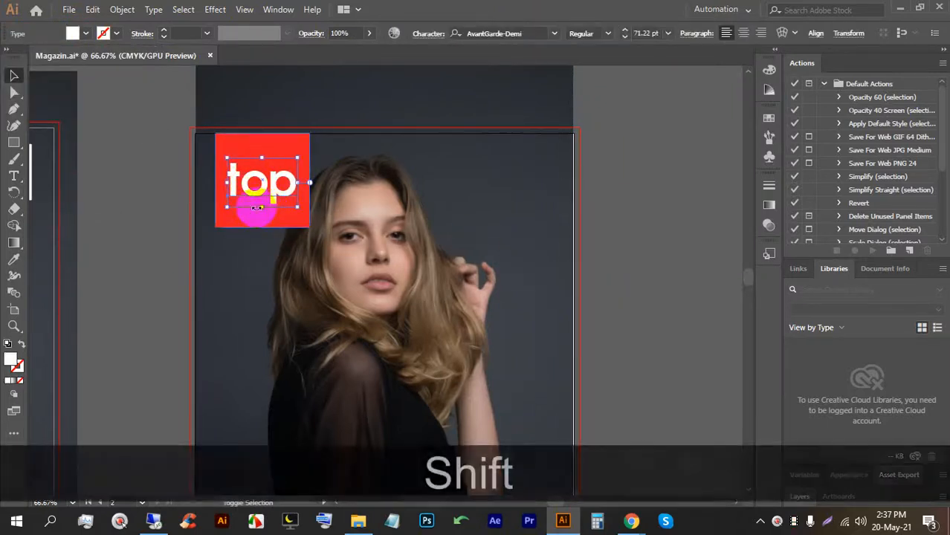
Duplicate 'top' to the right, retype it as 'magazin', and enlarge it to about 91.73 pt.
drag(259, 208, 353, 194)
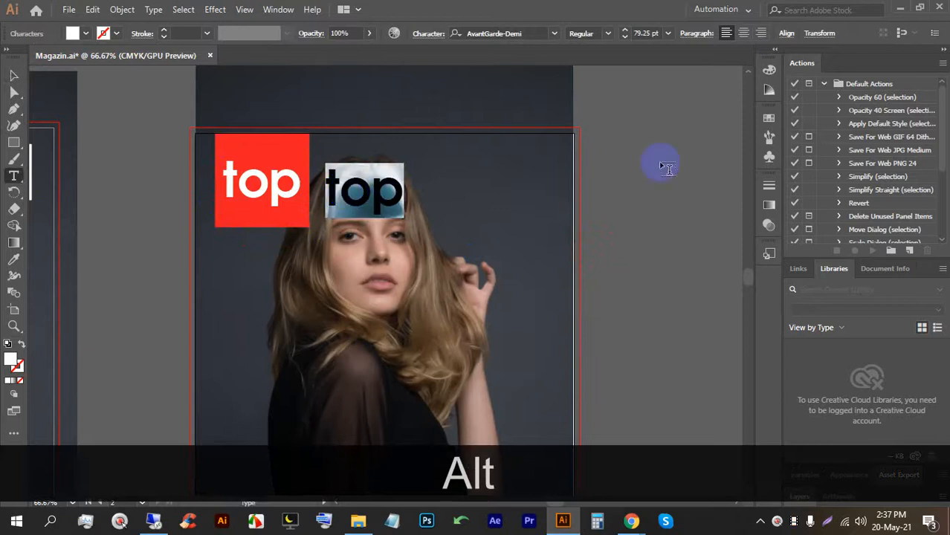
text(maga)
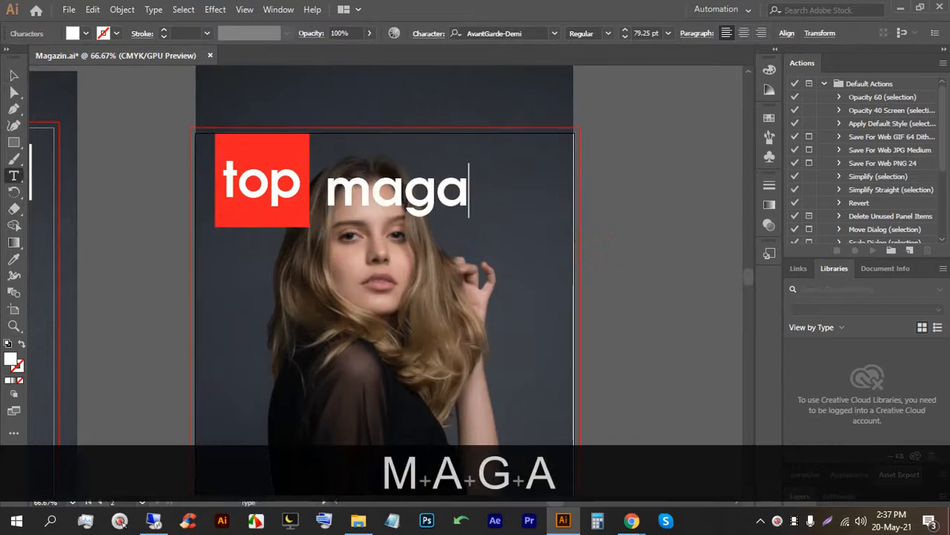
text(zin)
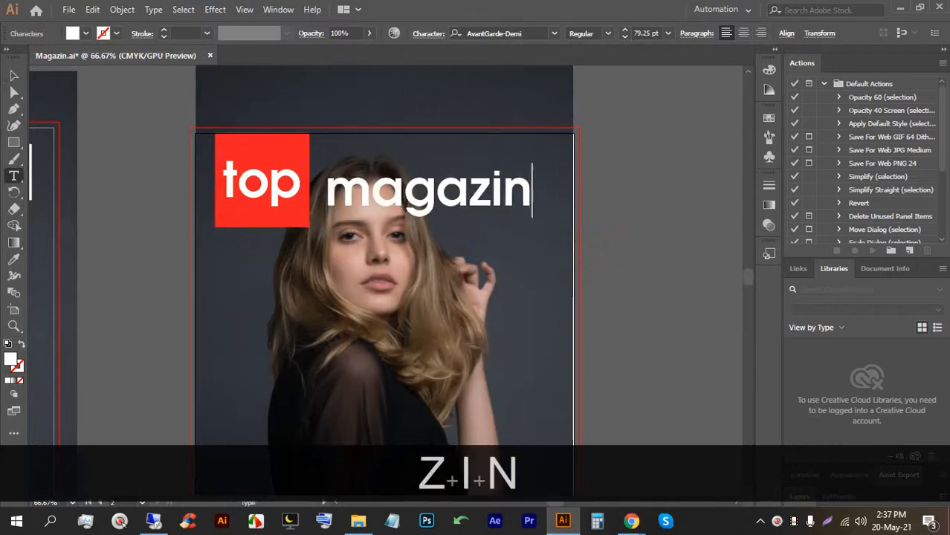
click(15, 78)
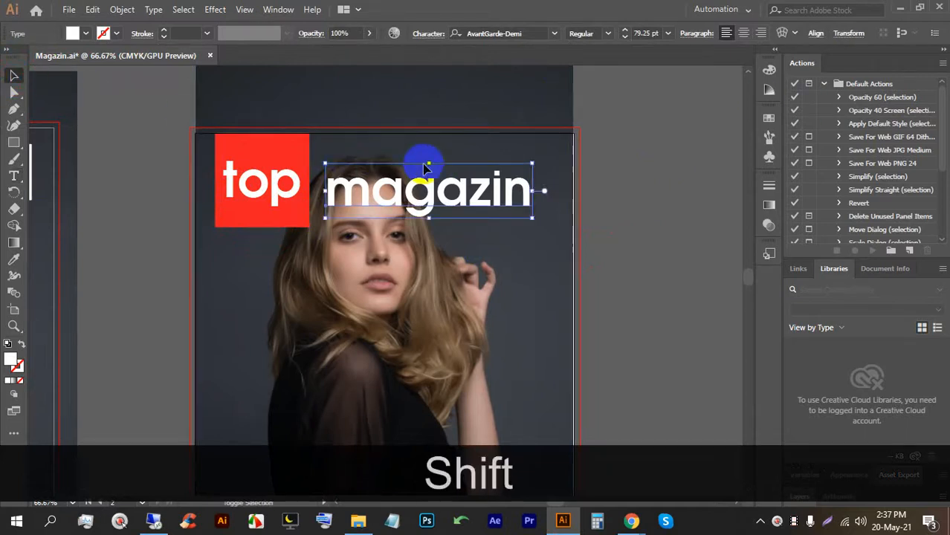
drag(532, 166, 565, 155)
drag(461, 194, 454, 193)
click(636, 177)
scroll(635, 176, down, 1)
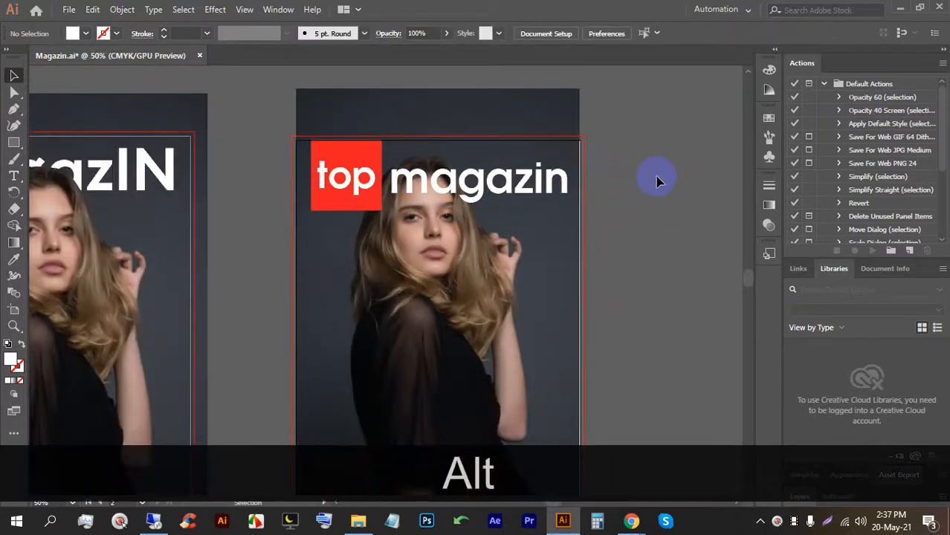
scroll(559, 206, up, 2)
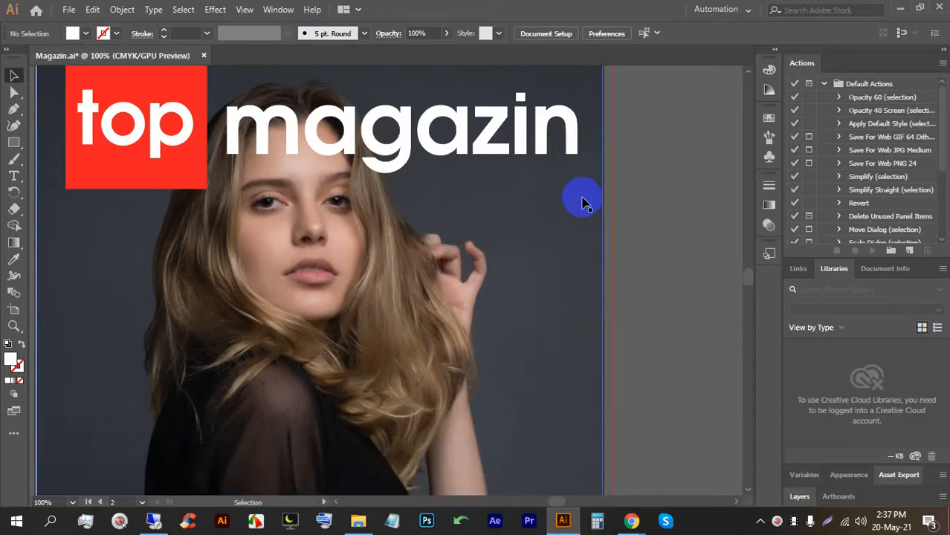
scroll(583, 202, down, 2)
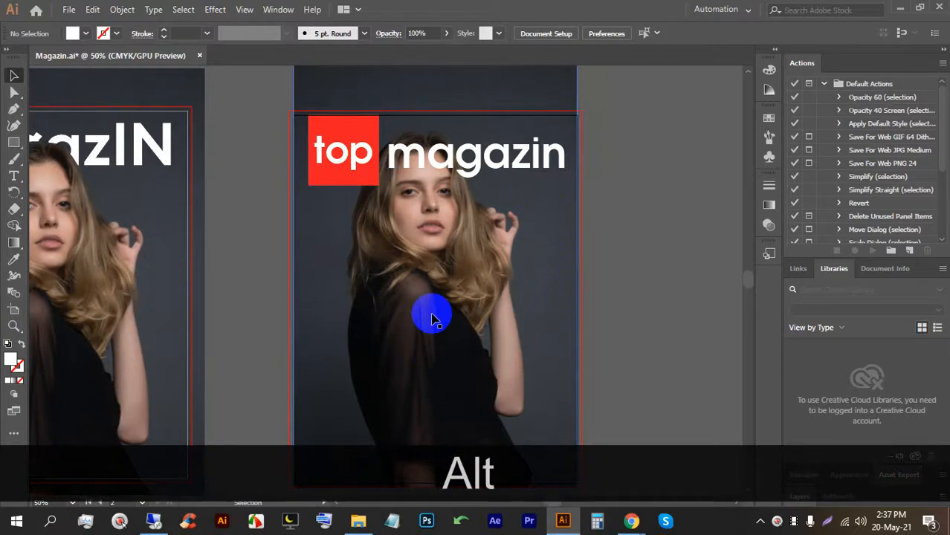
Draw a white circle left of the model and nudge it slightly up and left.
scroll(435, 320, down, 2)
scroll(344, 303, up, 3)
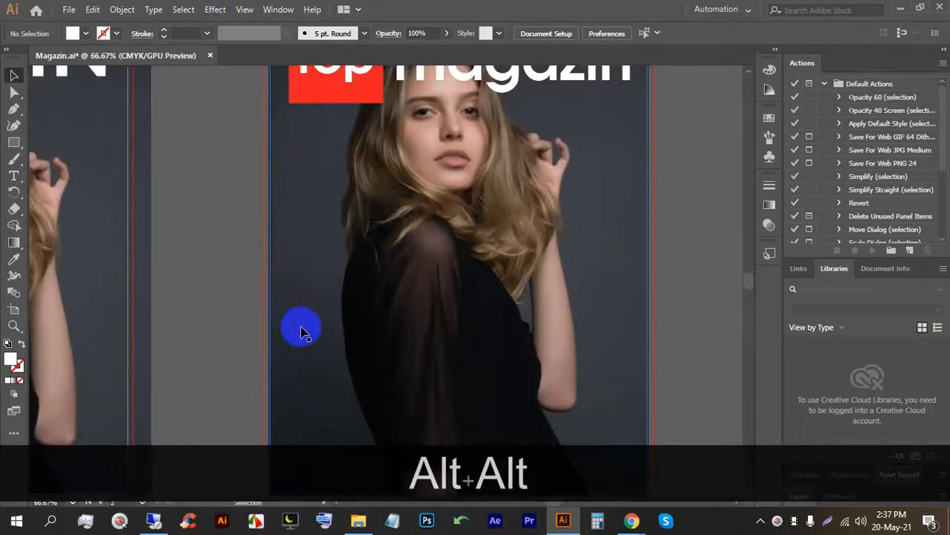
drag(9, 148, 74, 157)
drag(338, 230, 372, 264)
click(11, 77)
drag(327, 221, 318, 212)
click(210, 215)
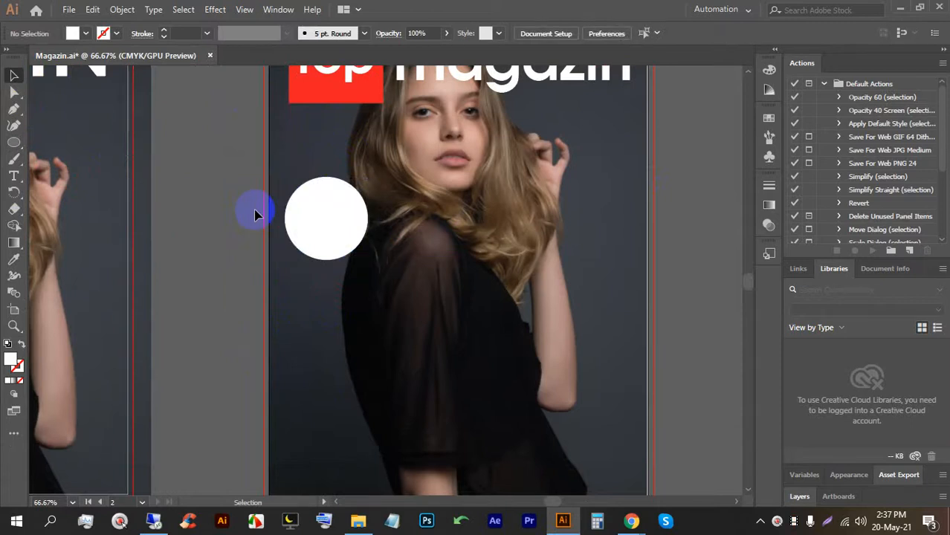
Centre the view on the circle and switch to the Pen tool.
scroll(331, 231, up, 2)
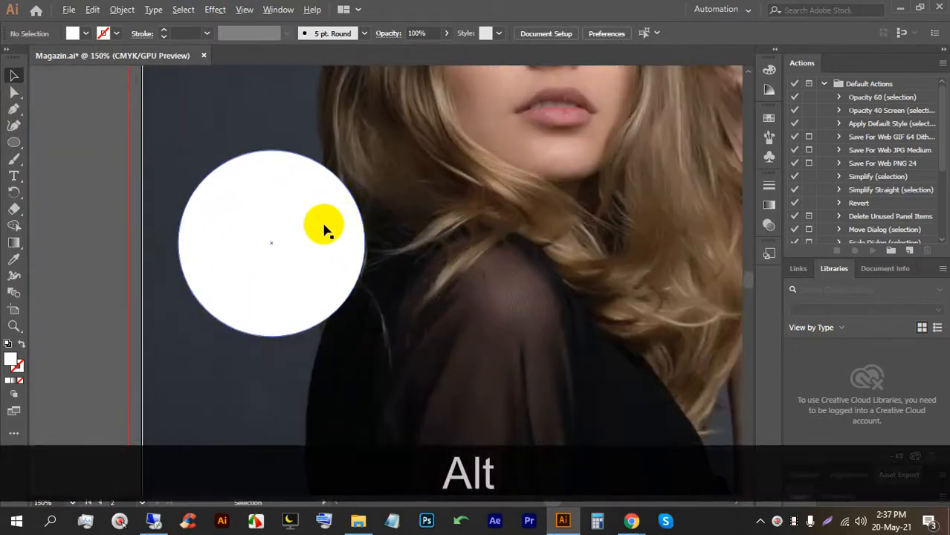
scroll(325, 231, up, 1)
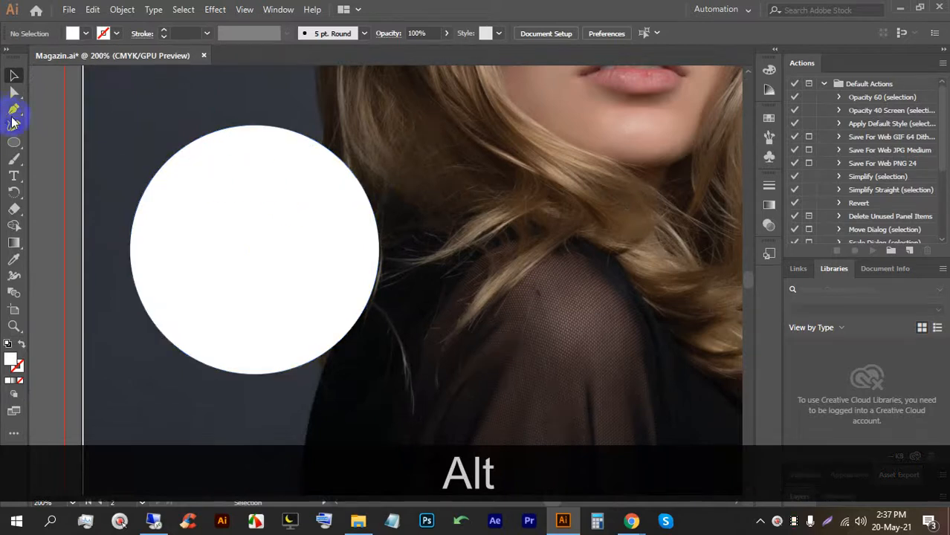
drag(156, 203, 239, 205)
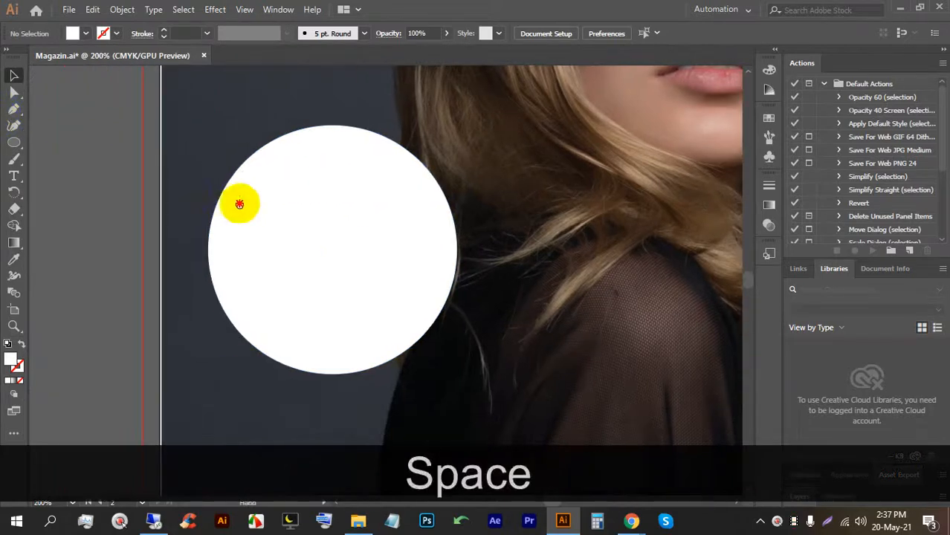
click(13, 144)
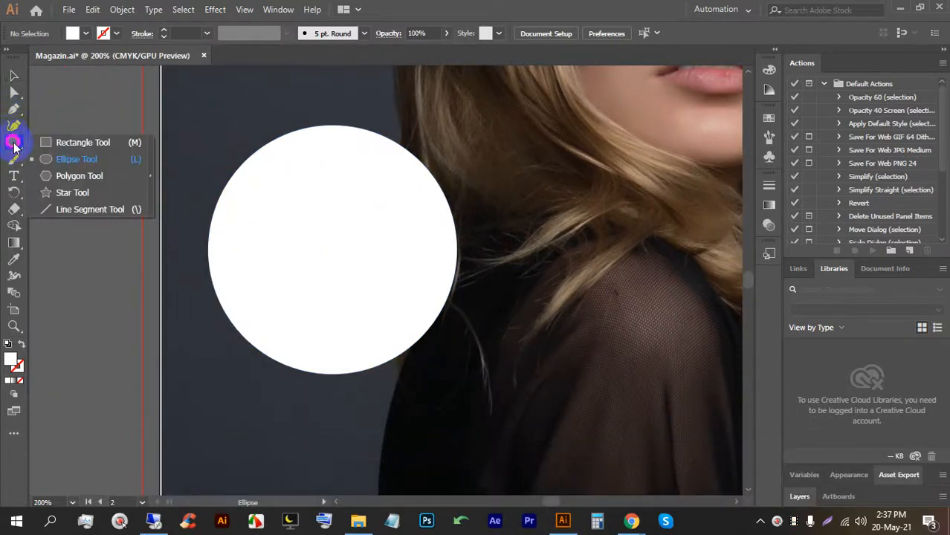
click(13, 109)
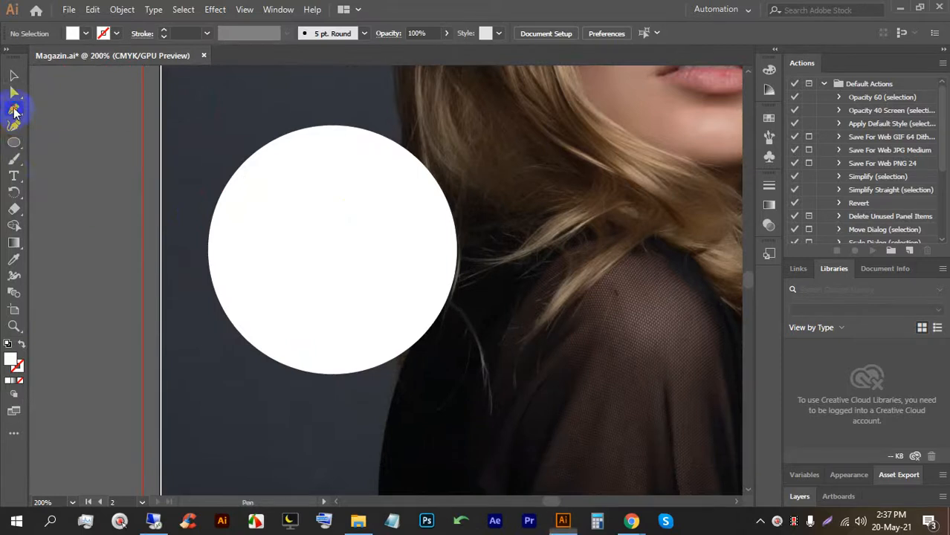
Draw a curved swoosh path at the top of the circle and fill it blue.
click(289, 156)
mouse_move(243, 198)
mouse_down()
mouse_move(244, 211)
mouse_move(312, 203)
mouse_move(260, 200)
mouse_move(256, 188)
mouse_up()
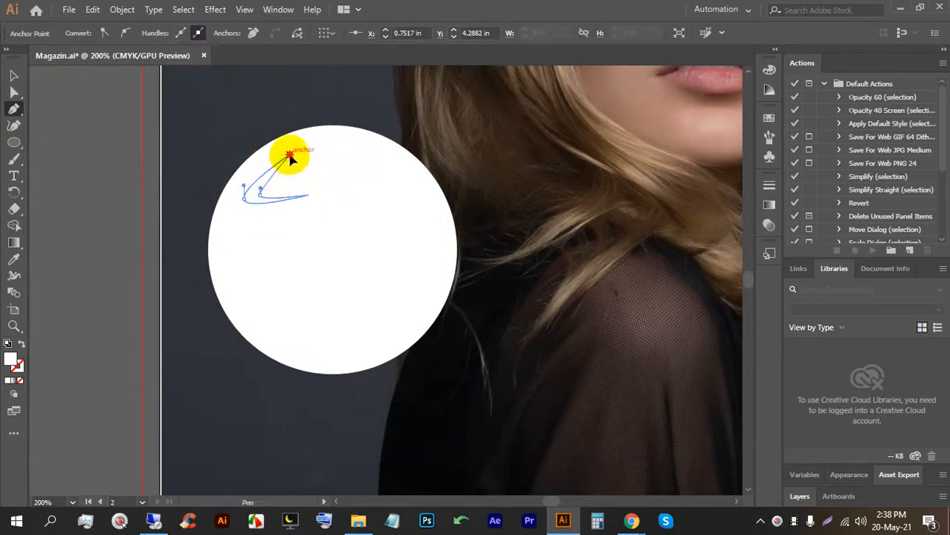
click(289, 156)
click(13, 75)
click(85, 152)
click(255, 185)
click(72, 34)
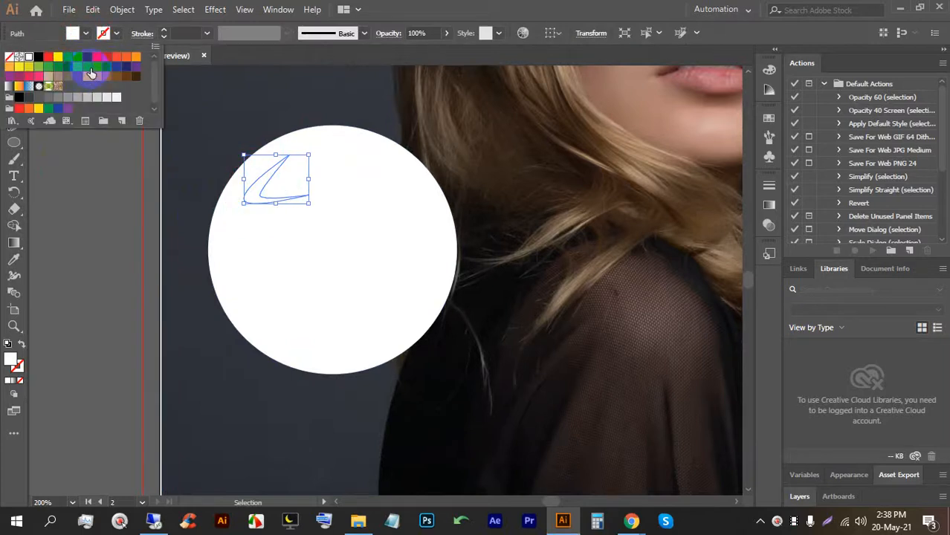
click(91, 73)
click(102, 206)
click(67, 151)
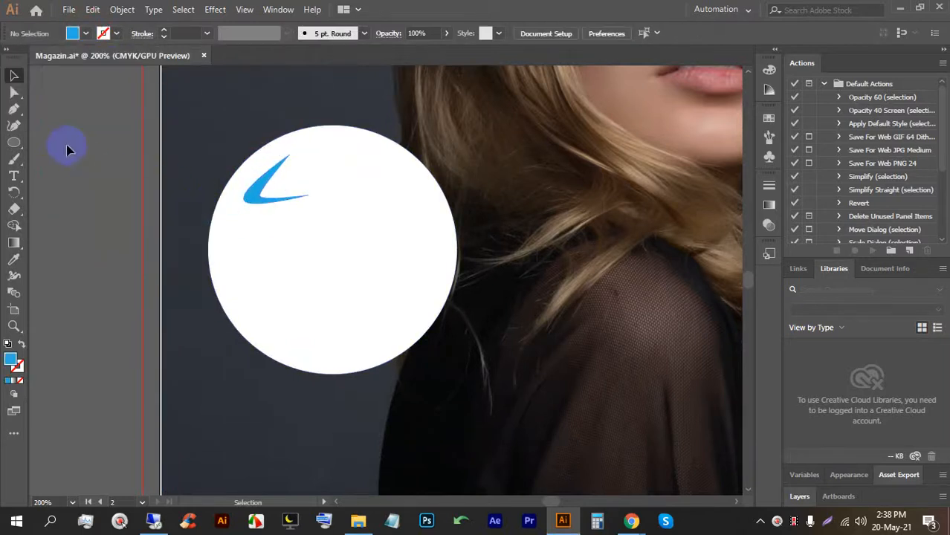
Type the label 'Look3' inside the circle.
click(13, 175)
click(306, 182)
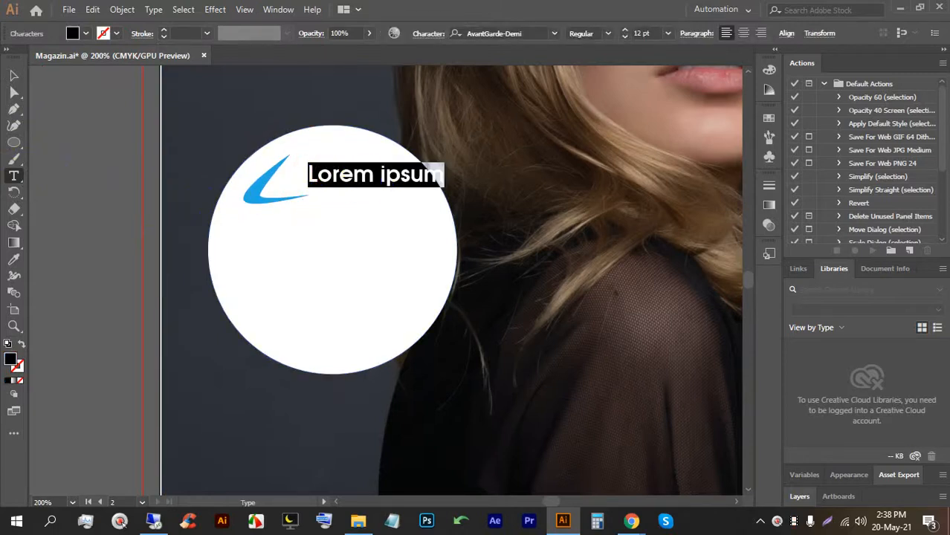
text(Look)
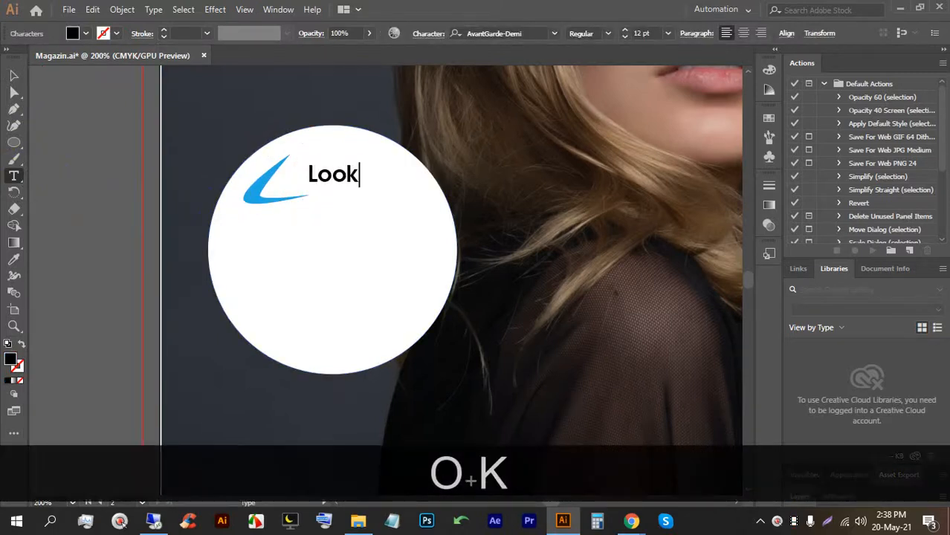
key(BackSpace)
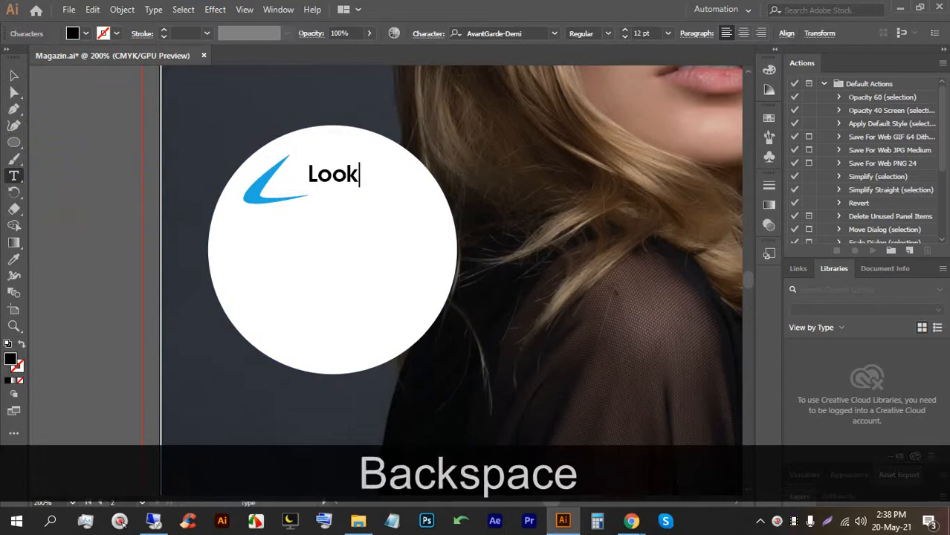
text(#)
key(BackSpace)
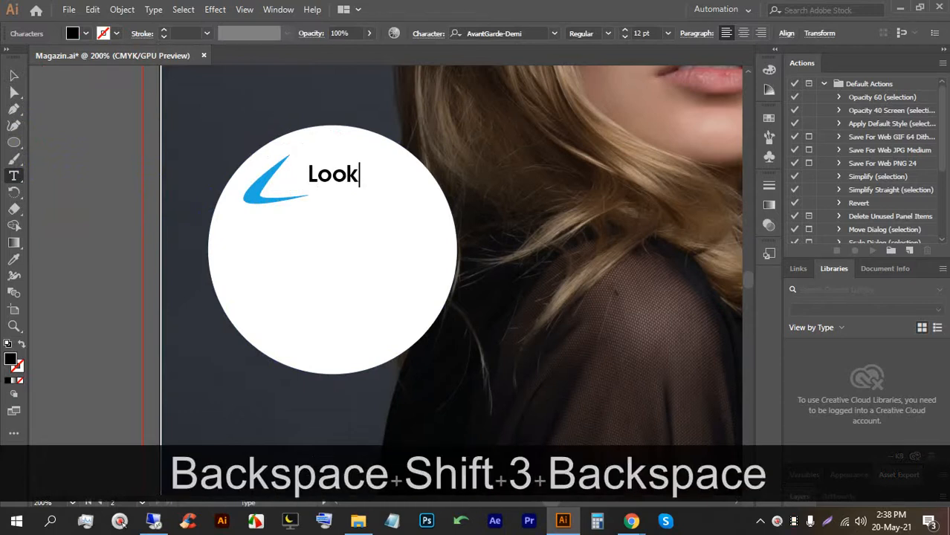
text(3)
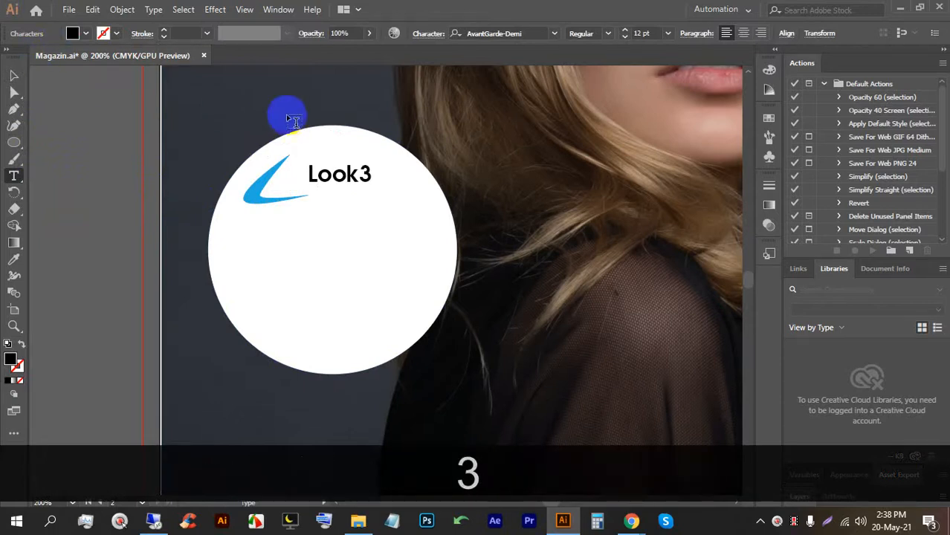
Colour 'Look3' yellow-green and scale it up proportionally.
double_click(334, 171)
click(87, 34)
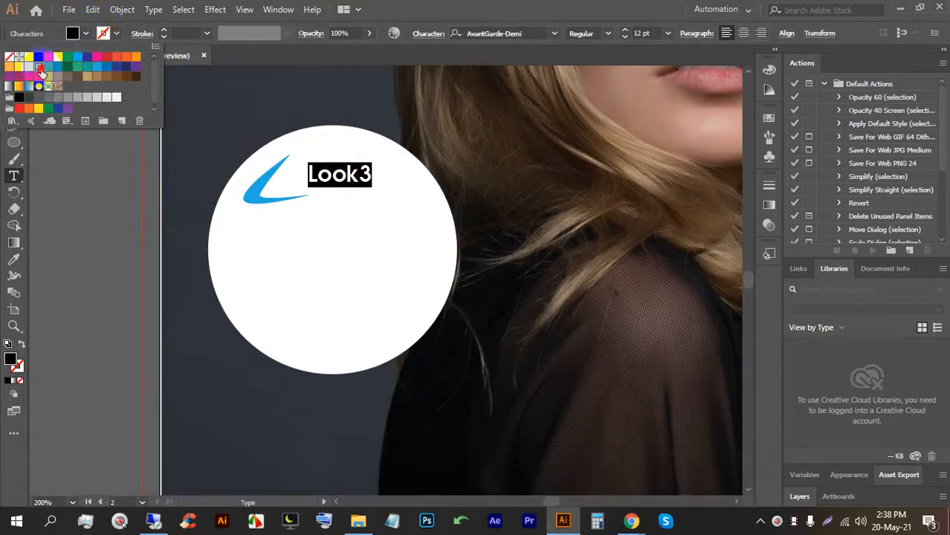
click(38, 67)
click(417, 5)
click(10, 76)
click(212, 198)
click(343, 183)
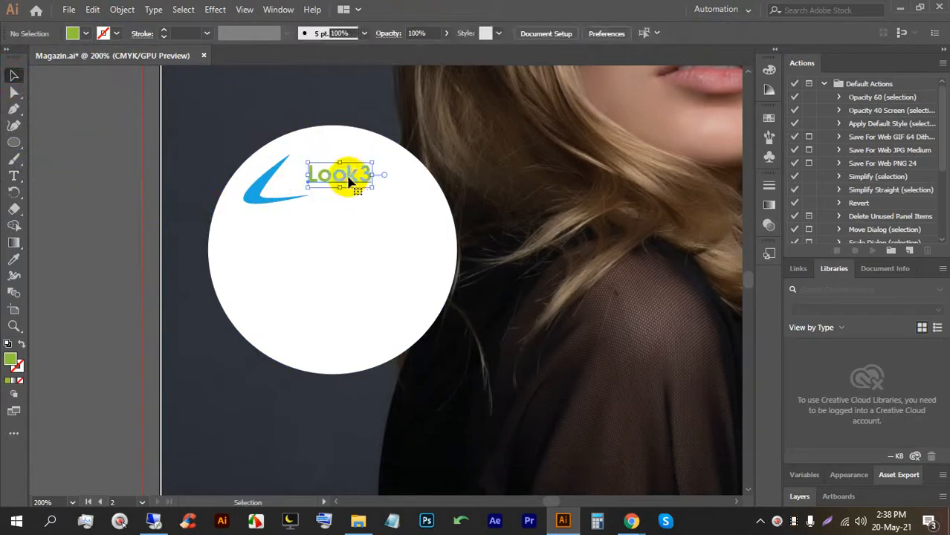
drag(371, 191, 335, 185)
click(110, 223)
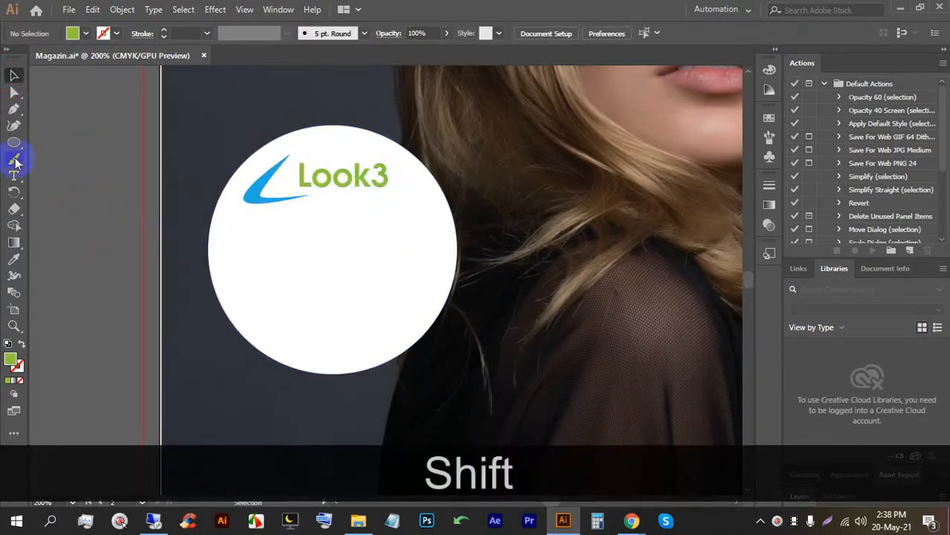
Type 'Top Protect' in a text area on the circle, fit its frame, and draw a paragraph frame below.
click(15, 176)
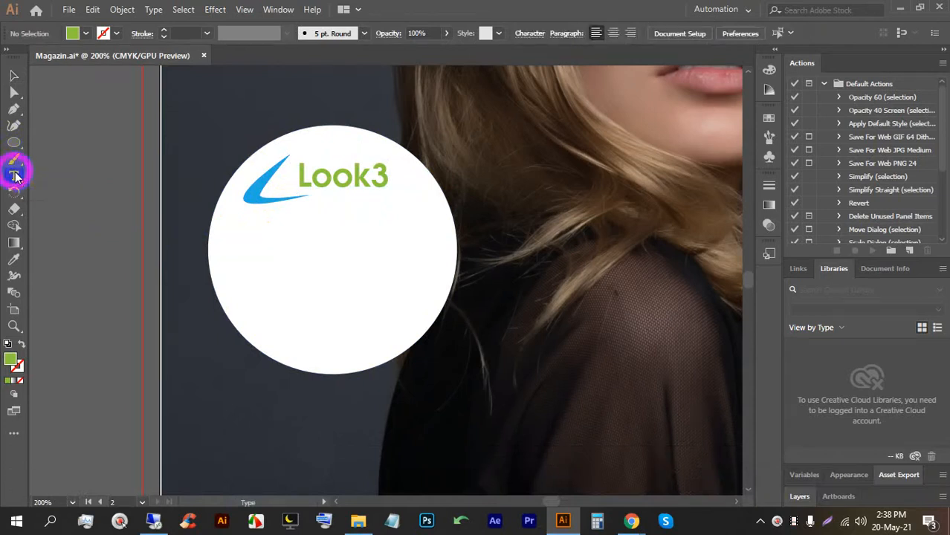
drag(243, 221, 419, 320)
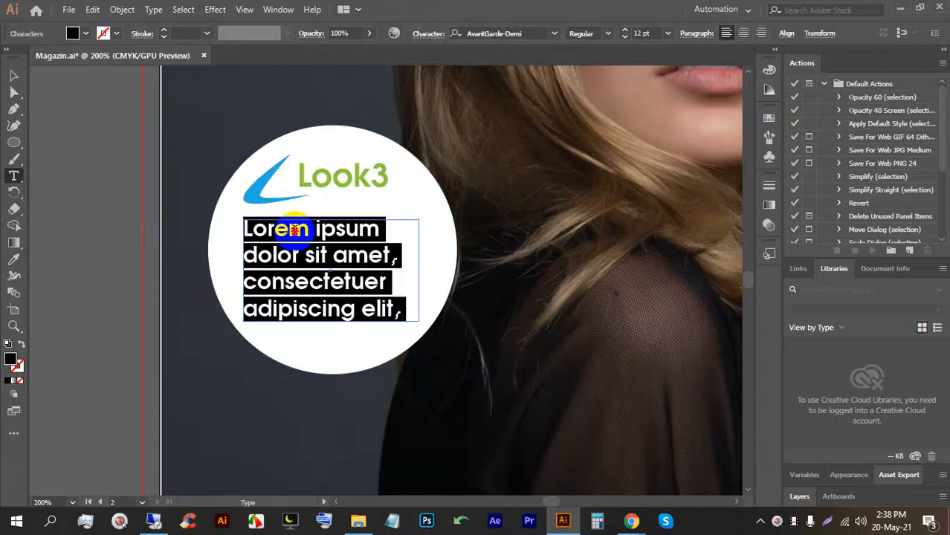
text(Top )
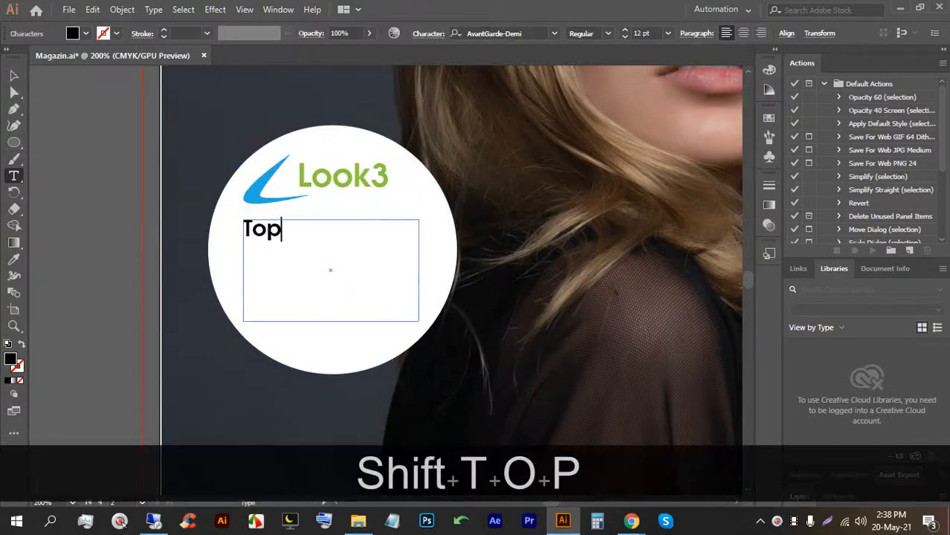
text(P)
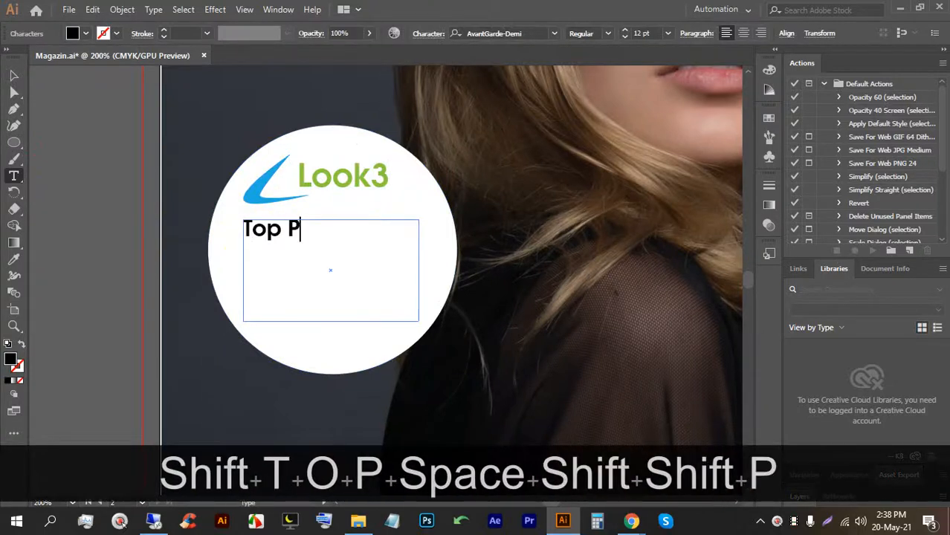
text(rotect)
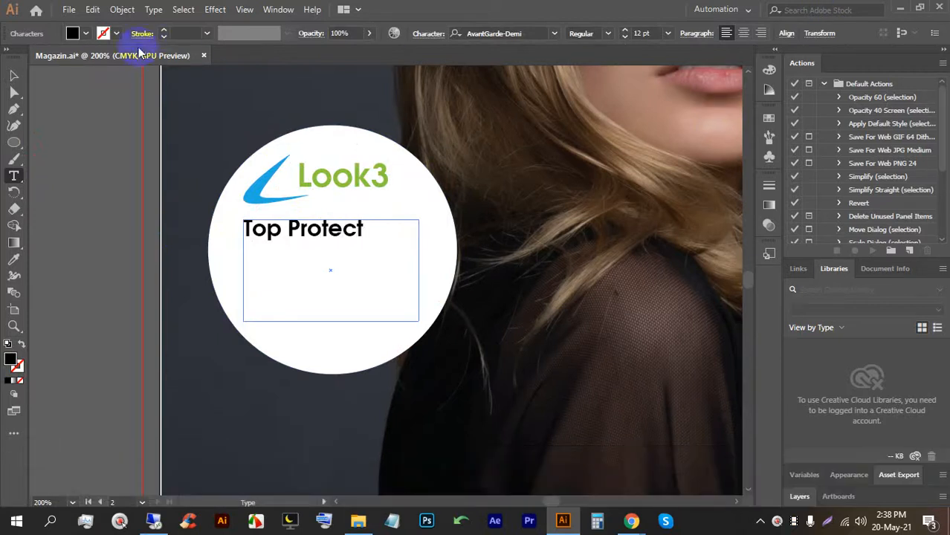
click(13, 77)
drag(329, 318, 339, 222)
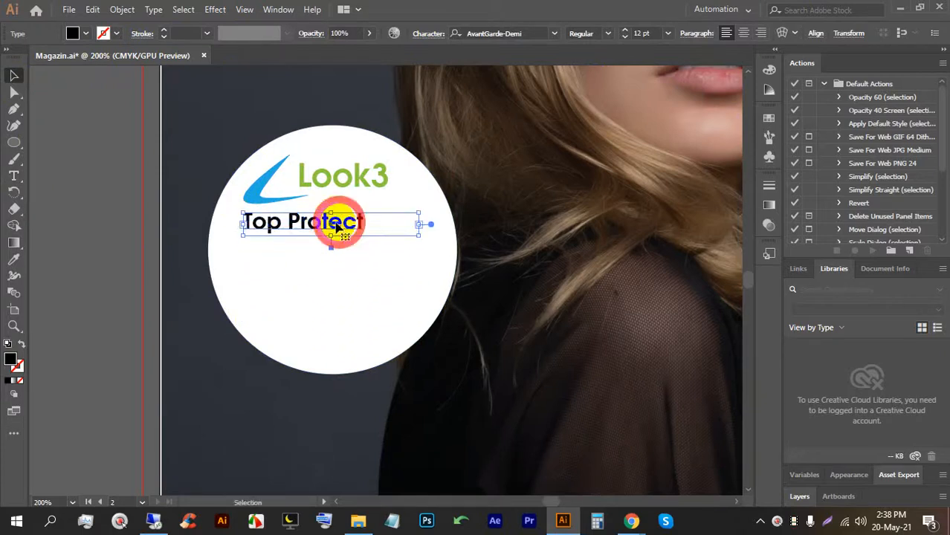
drag(423, 227, 321, 224)
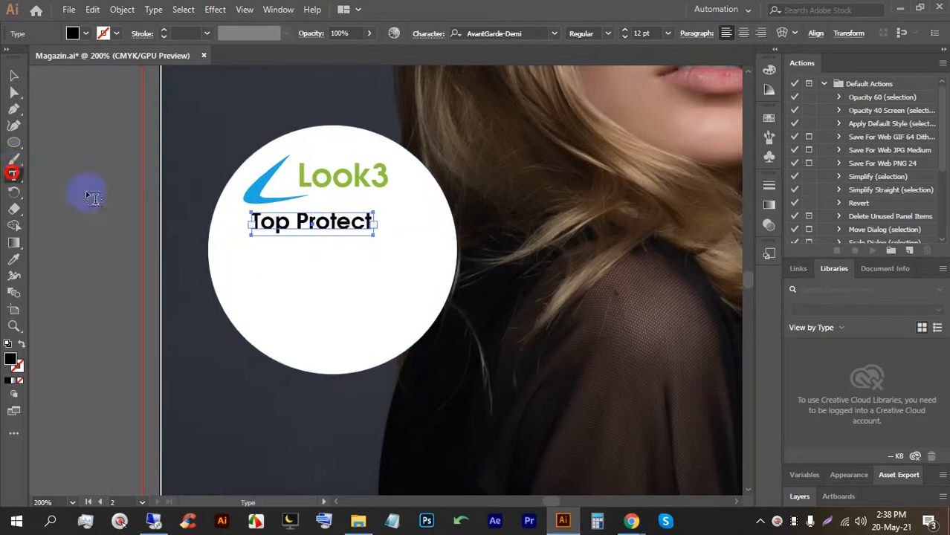
drag(239, 247, 423, 321)
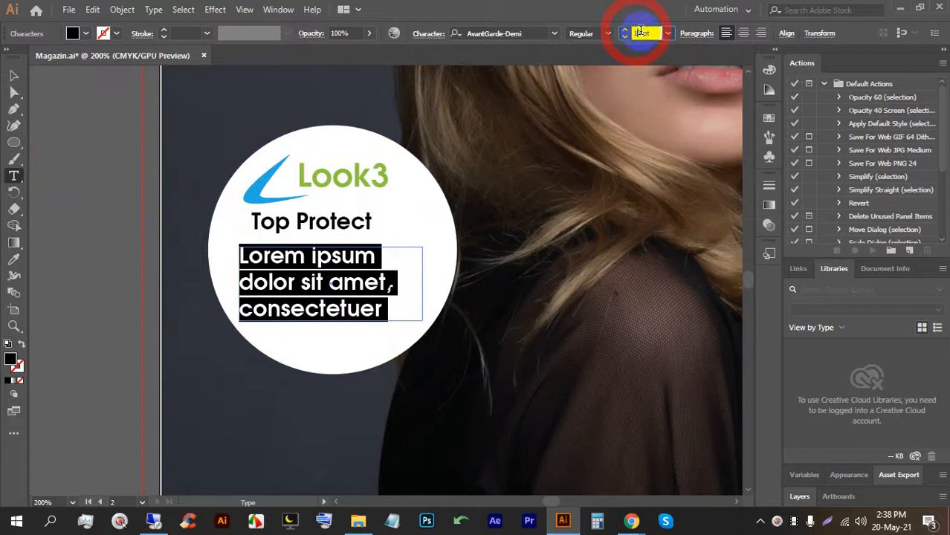
Set the body text to 7 pt EB Garamond and paste repeated placeholder text to fill it.
key(Down)
key(Down)
key(Down)
key(Down)
key(Down)
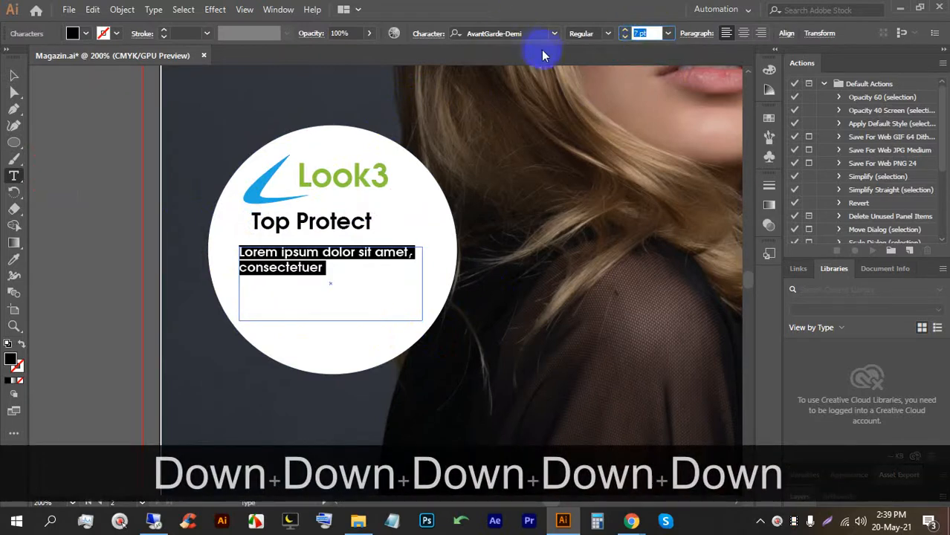
click(547, 33)
click(554, 34)
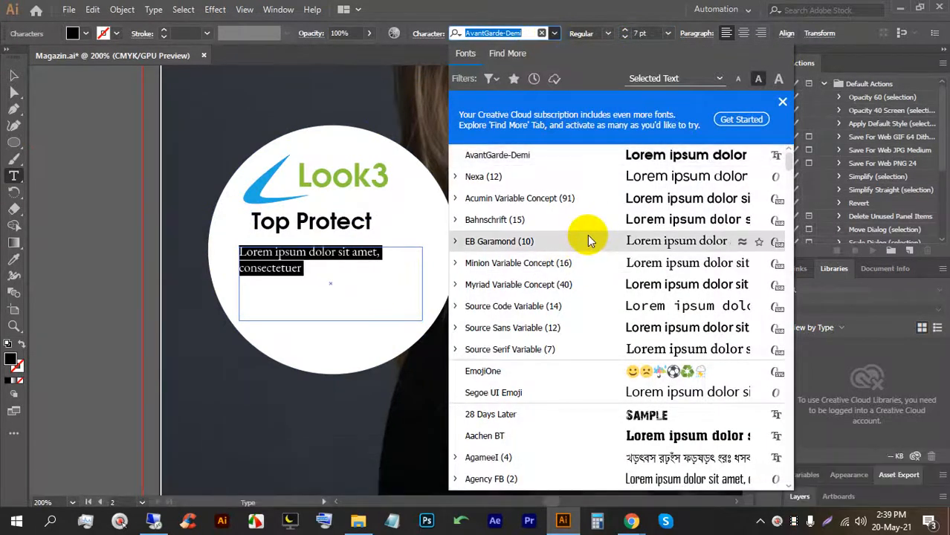
click(588, 239)
drag(240, 252, 297, 265)
key(ctrl+c)
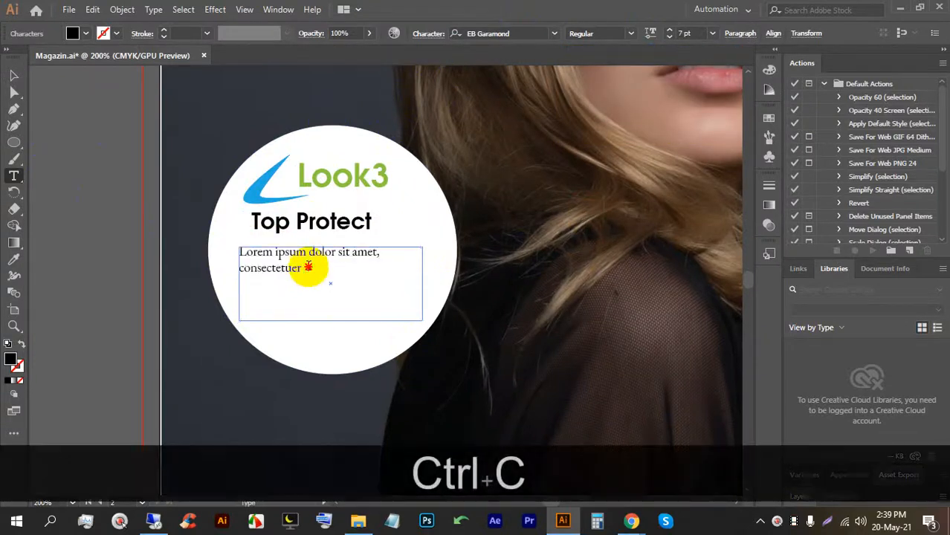
key(ctrl+v)
key(ctrl+v)
key(ctrl+v)
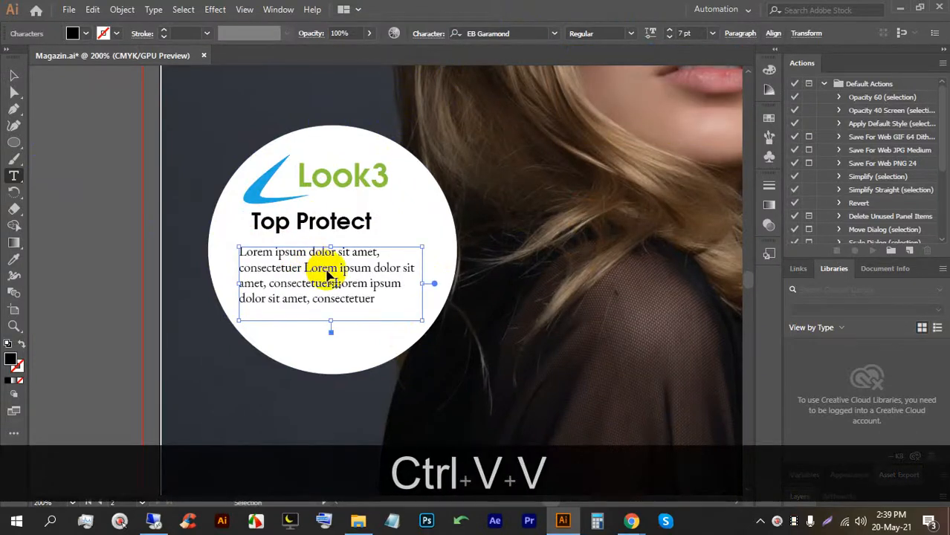
Nudge the body text frame into position and centre-align its paragraphs.
click(13, 75)
drag(328, 255, 327, 272)
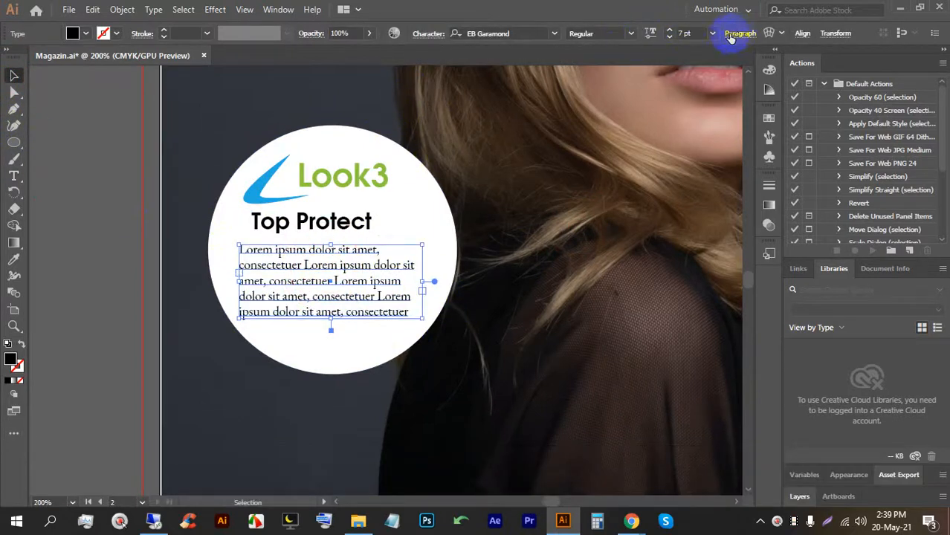
click(428, 35)
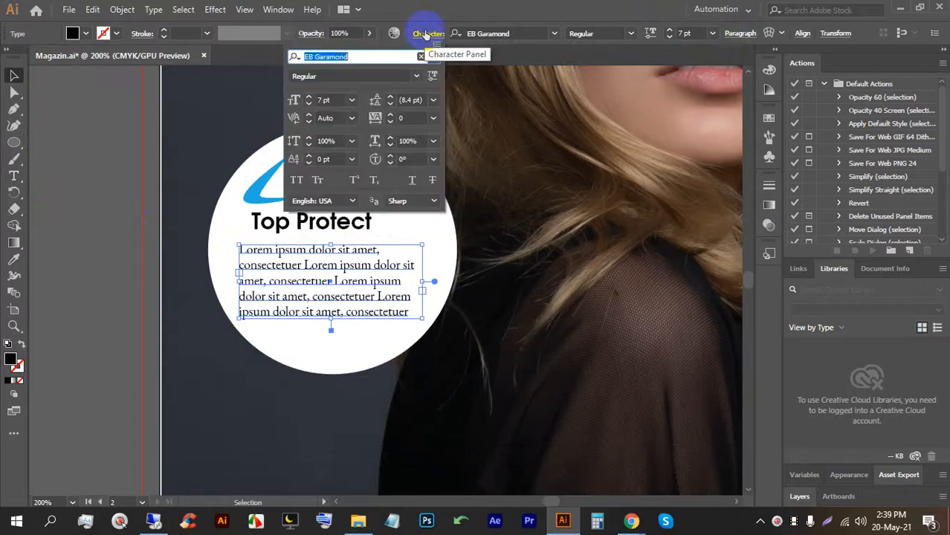
click(740, 36)
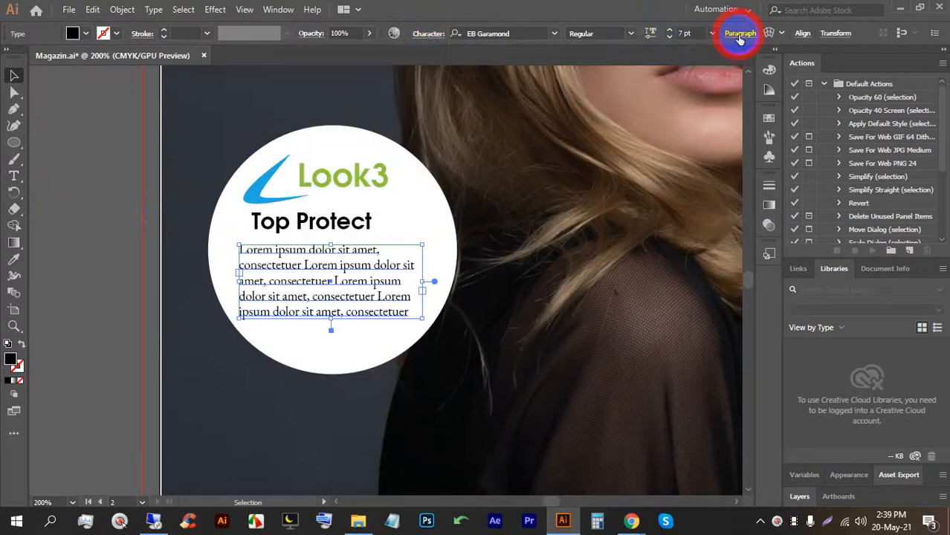
click(740, 35)
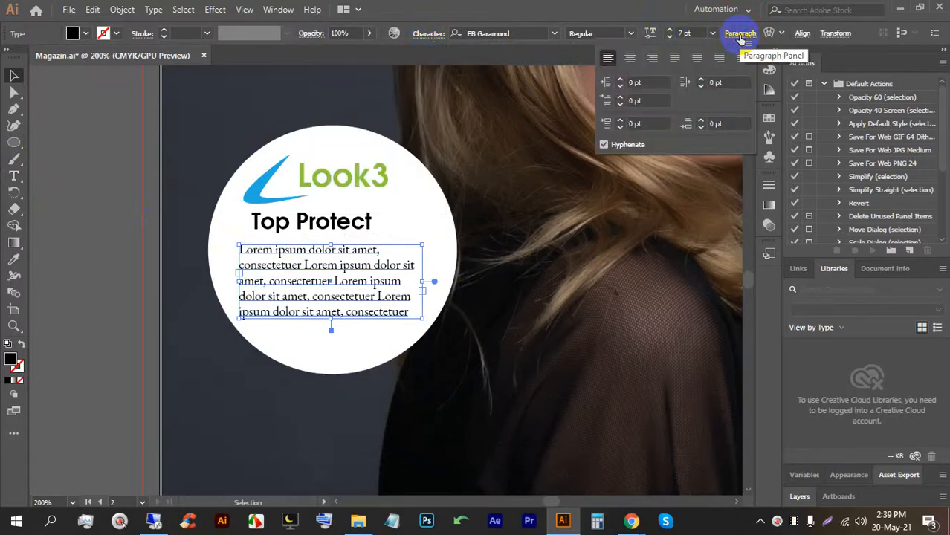
click(630, 57)
click(79, 161)
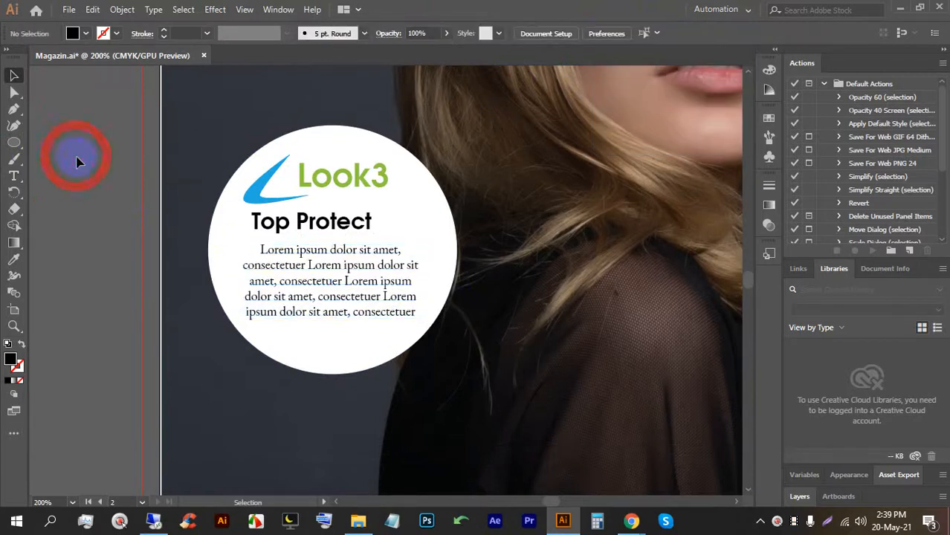
Save the document and switch to the Google Meet window.
scroll(296, 271, down, 3)
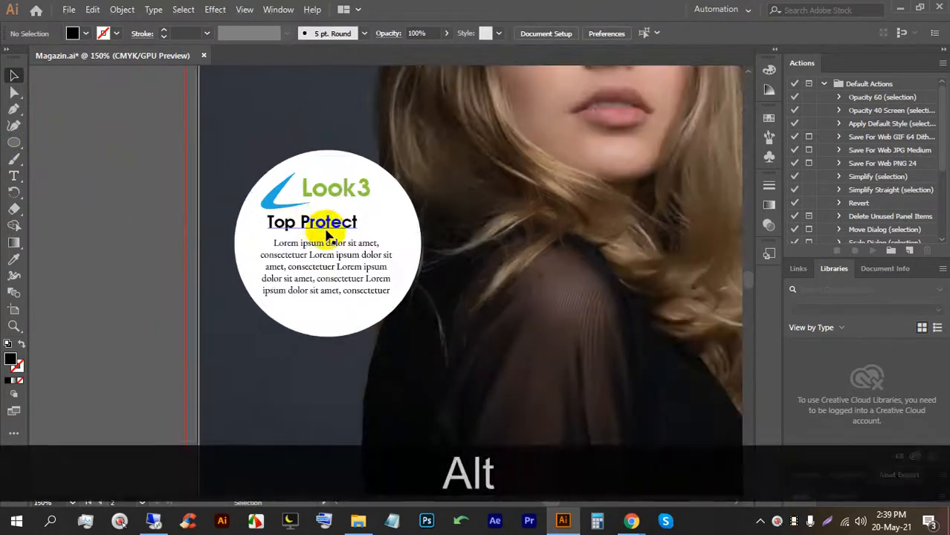
key(ctrl+s)
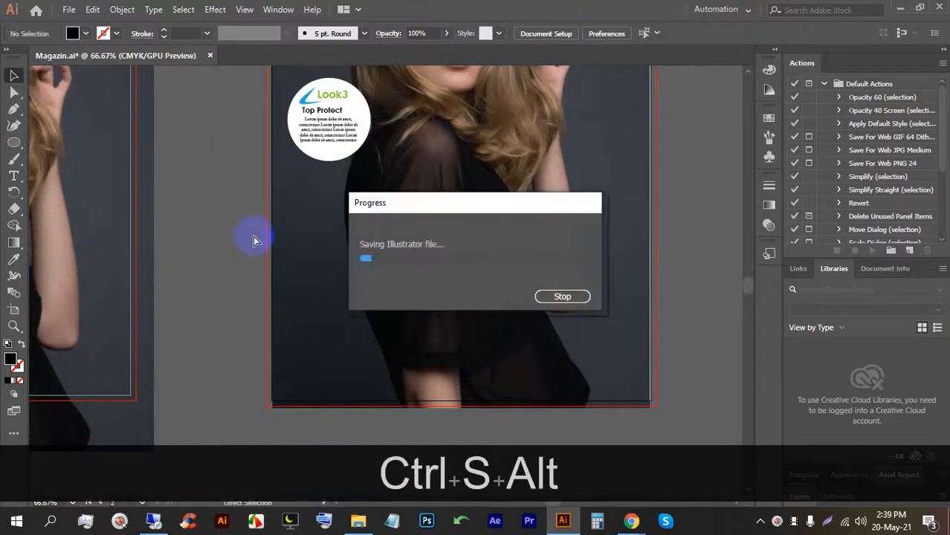
mouse_move(631, 521)
click(520, 440)
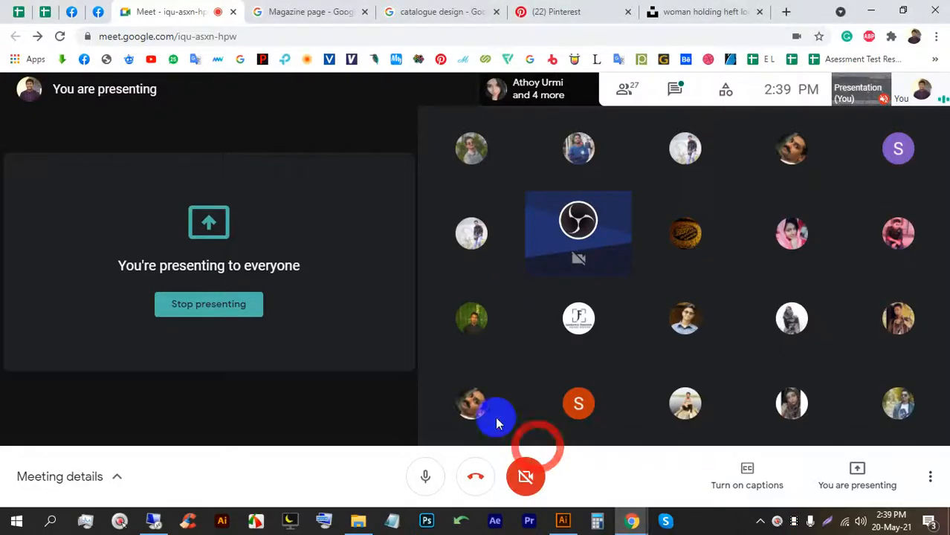
Leave Google Meet for the Illustrator magazine document using its taskbar icon.
click(563, 520)
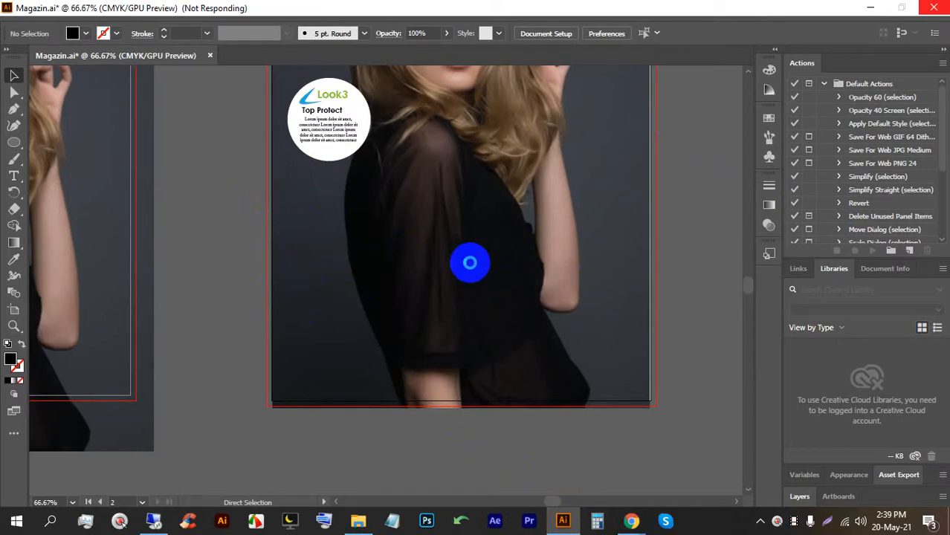
Add a 'Wellness' heading at about 26 pt near the top of the cover.
alt+scroll(339, 213, up, 2)
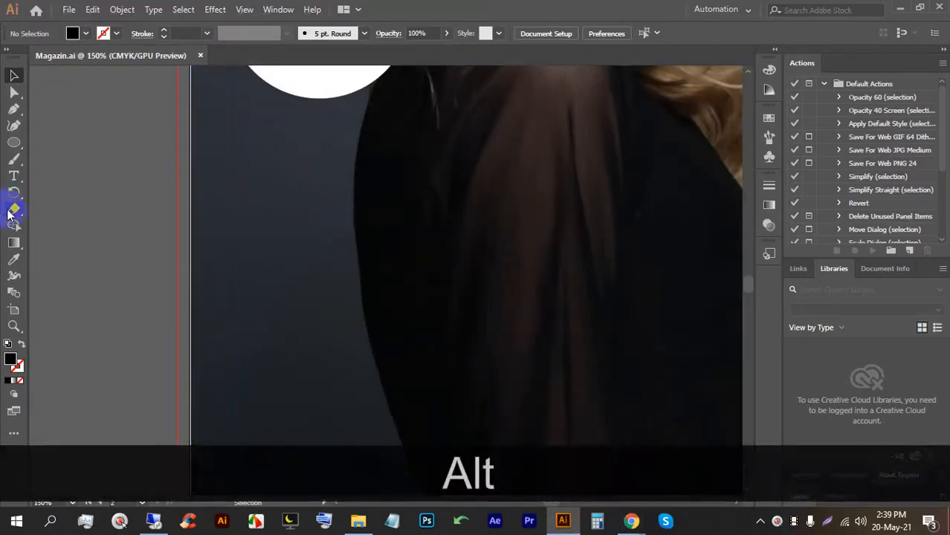
click(15, 176)
click(229, 162)
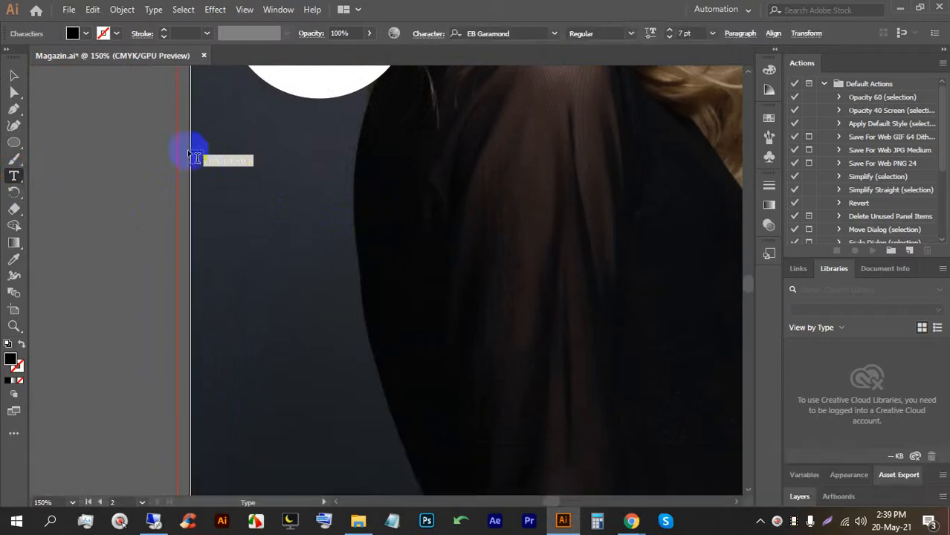
click(23, 70)
drag(254, 165, 392, 196)
drag(325, 173, 333, 145)
triple_click(333, 149)
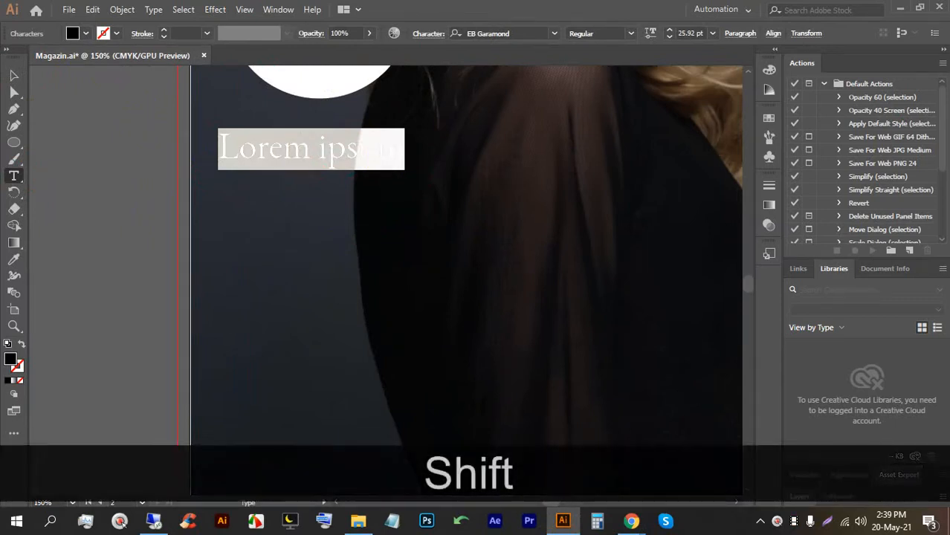
text(Wellness)
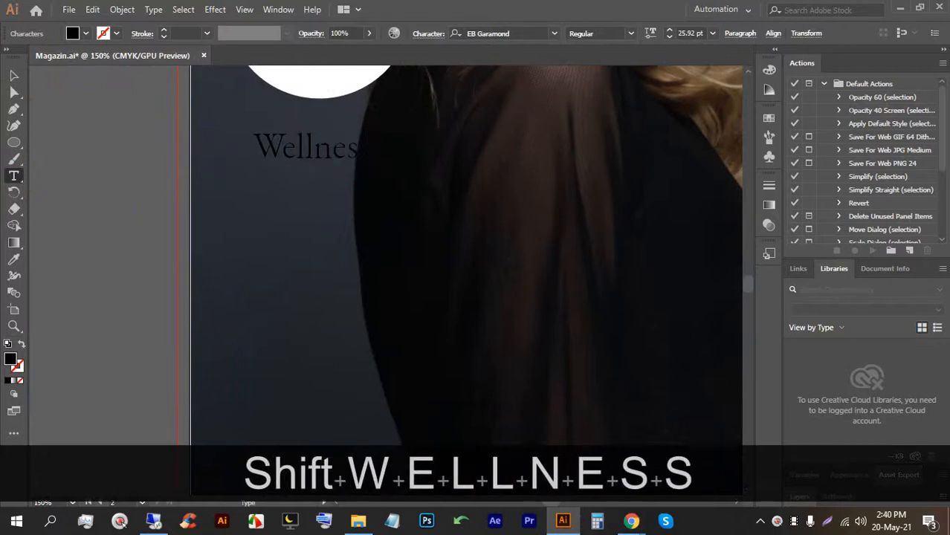
click(14, 75)
drag(318, 144, 289, 152)
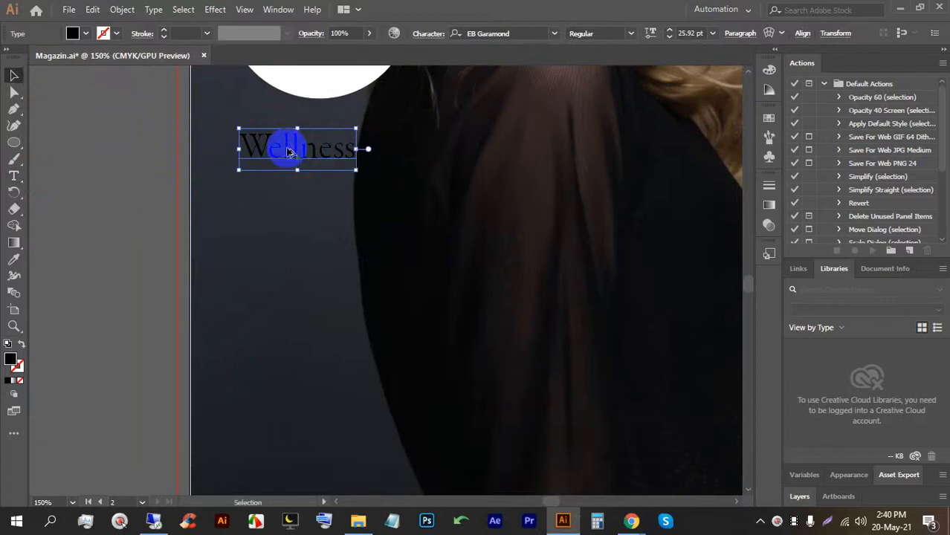
Draw a rectangle over the entire cover artboard, about 8.48 in by 10.88 in.
scroll(288, 154, down, 3)
scroll(329, 219, up, 2)
scroll(328, 197, down, 2)
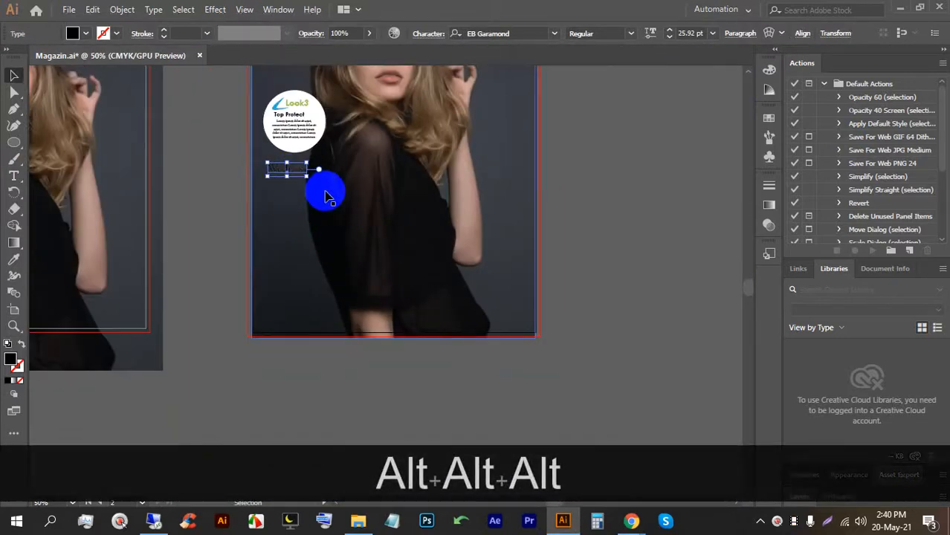
scroll(254, 259, down, 2)
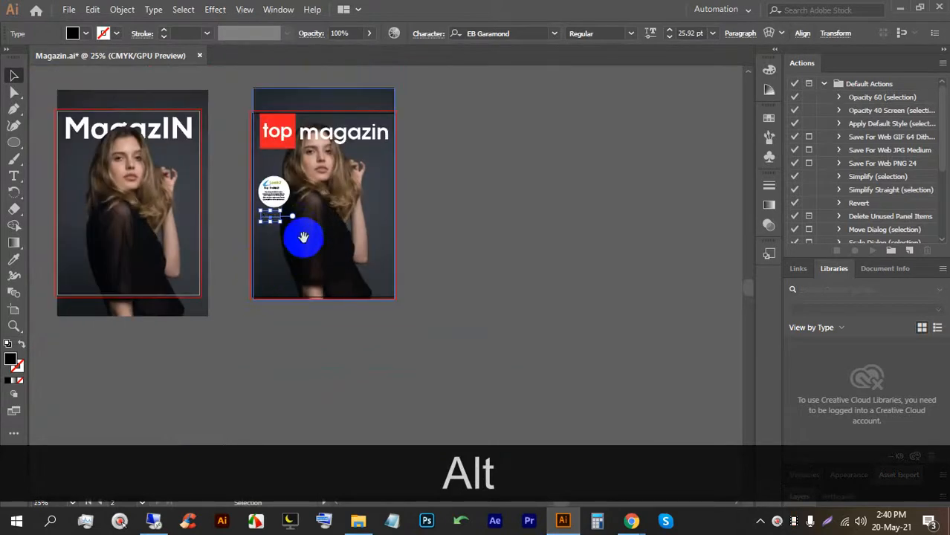
drag(304, 233, 310, 266)
scroll(320, 237, up, 1)
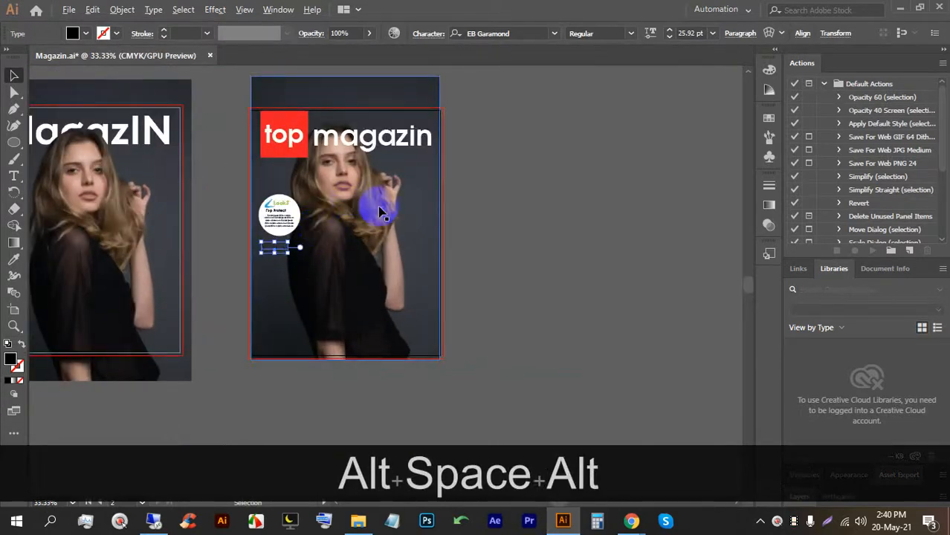
click(10, 146)
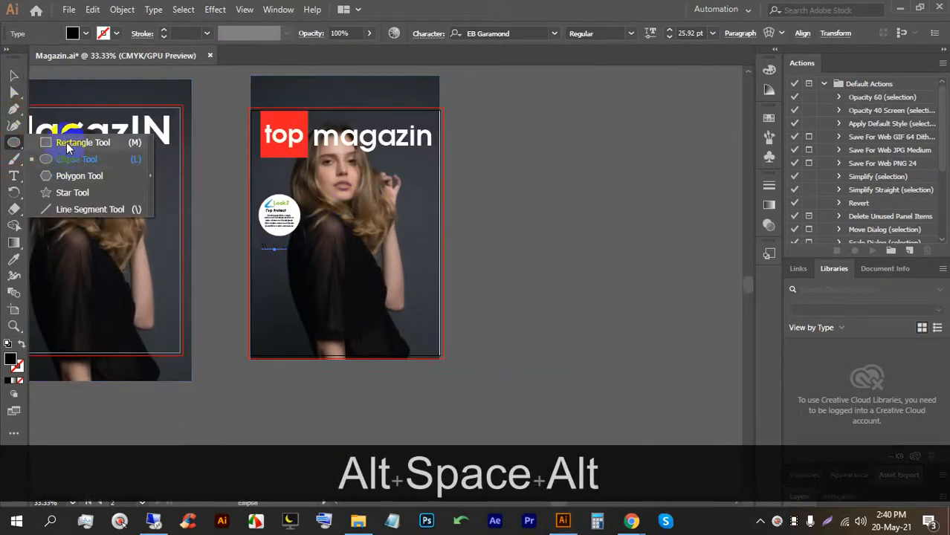
click(66, 142)
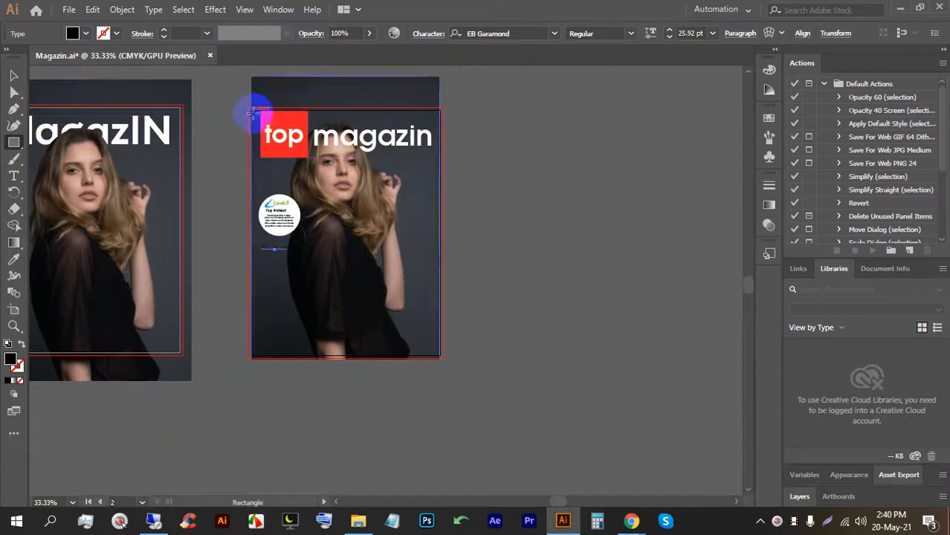
mouse_move(251, 111)
mouse_down()
mouse_move(371, 235)
mouse_move(440, 355)
mouse_up()
Create a -0.25 in offset path inset of the cover rectangle.
click(122, 9)
click(216, 321)
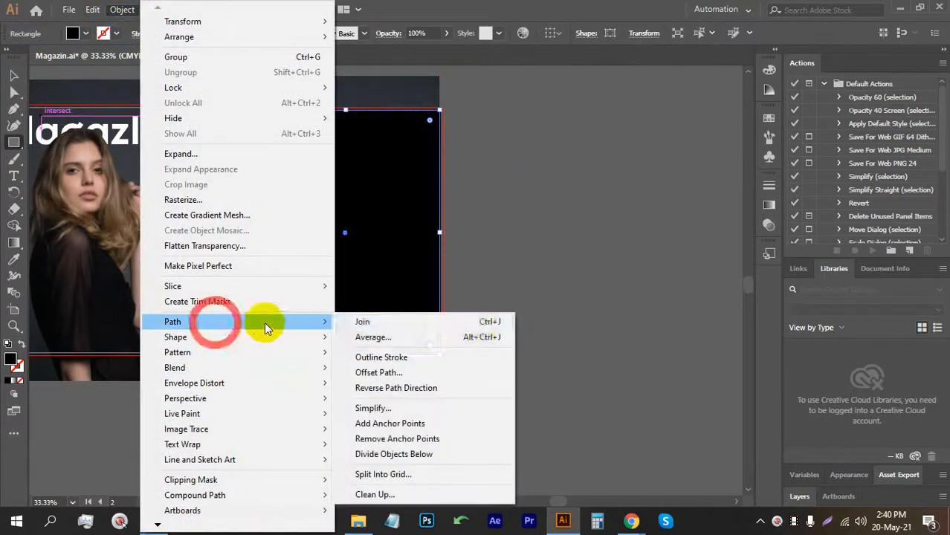
click(420, 372)
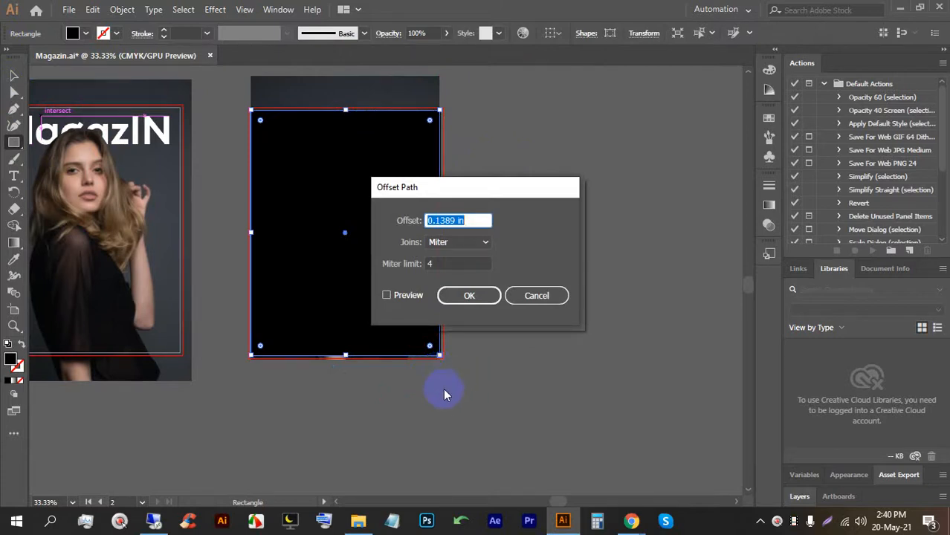
click(387, 296)
click(463, 222)
key(Down)
key(Down)
key(Down)
key(Down)
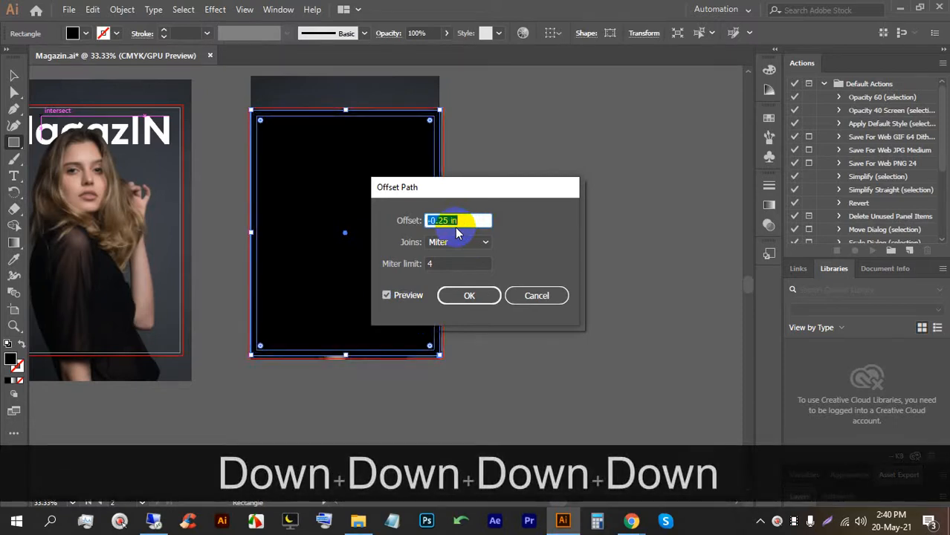
click(480, 295)
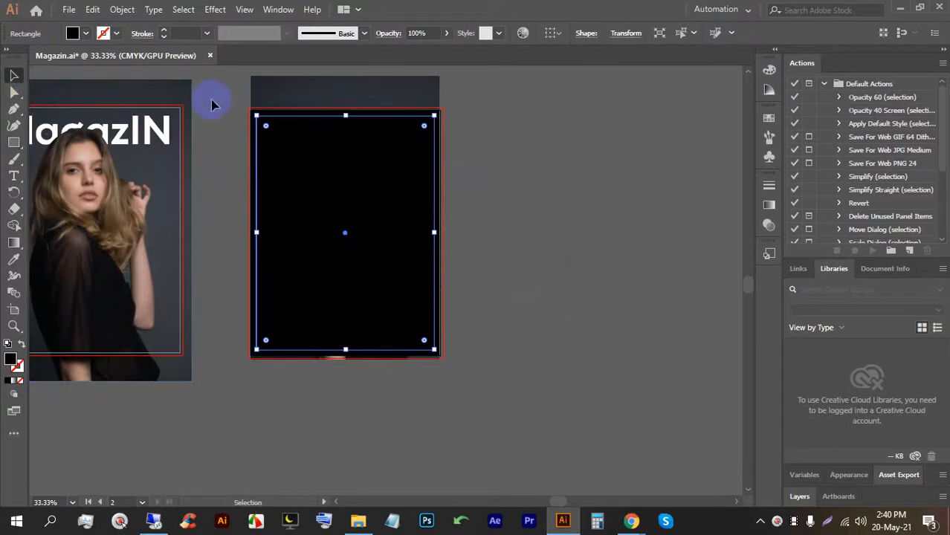
Convert the inset rectangle into margin guides.
click(300, 147)
right_click(348, 157)
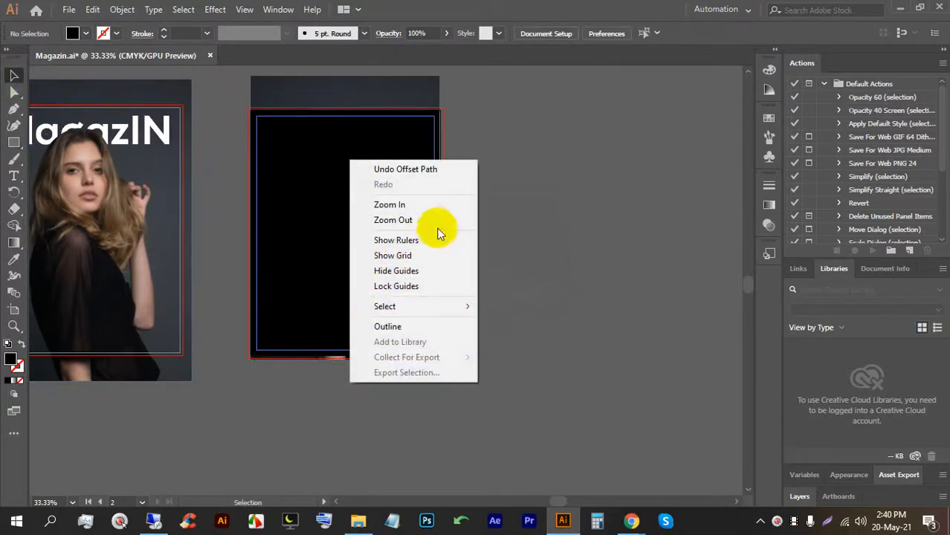
click(541, 199)
right_click(400, 208)
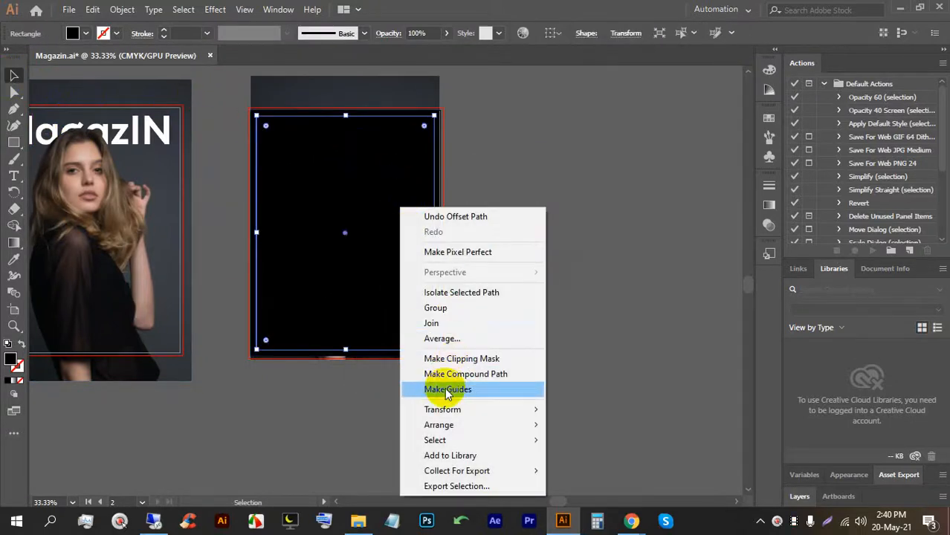
click(446, 389)
Delete the black rectangle to reveal the photo, then lock the cover photo with Ctrl+2.
click(384, 253)
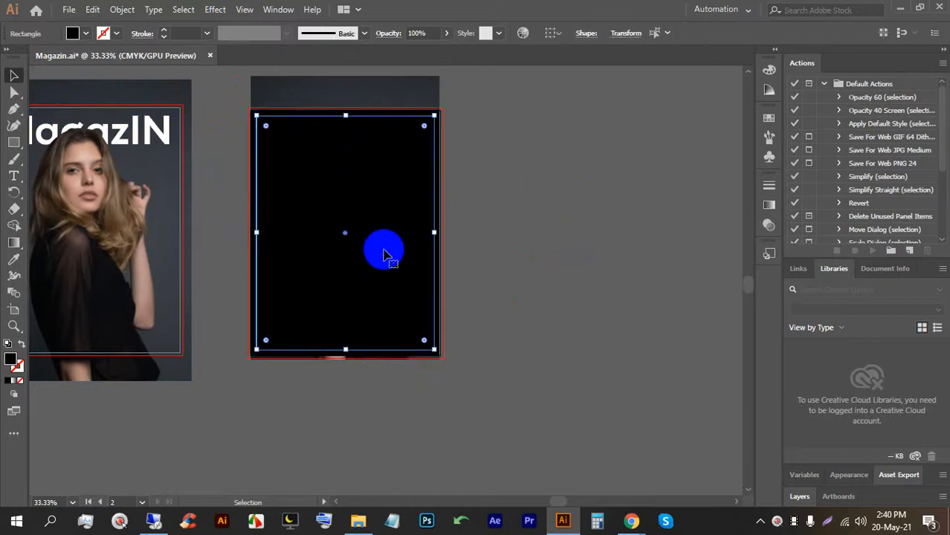
key(BackSpace)
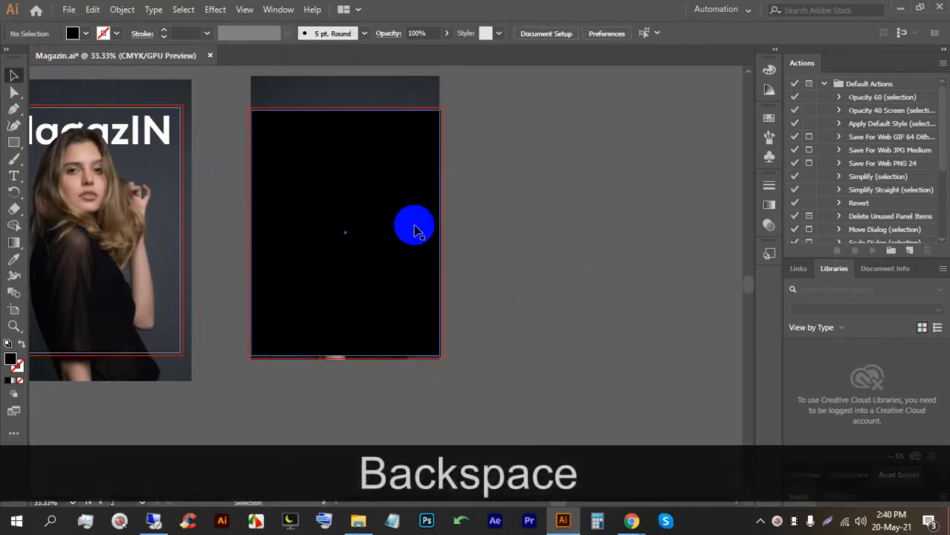
click(414, 230)
key(ctrl+z)
click(503, 223)
click(376, 223)
click(515, 206)
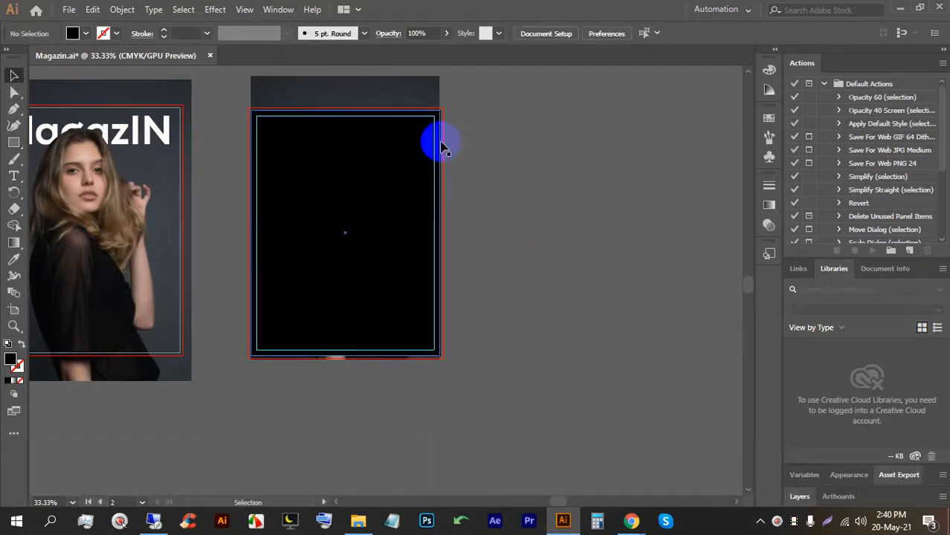
key(BackSpace)
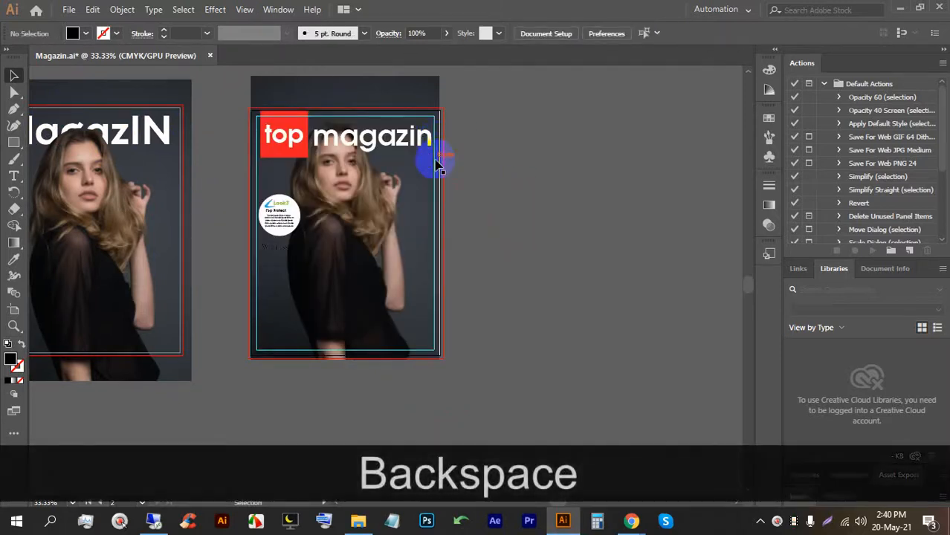
click(437, 165)
key(ctrl+2)
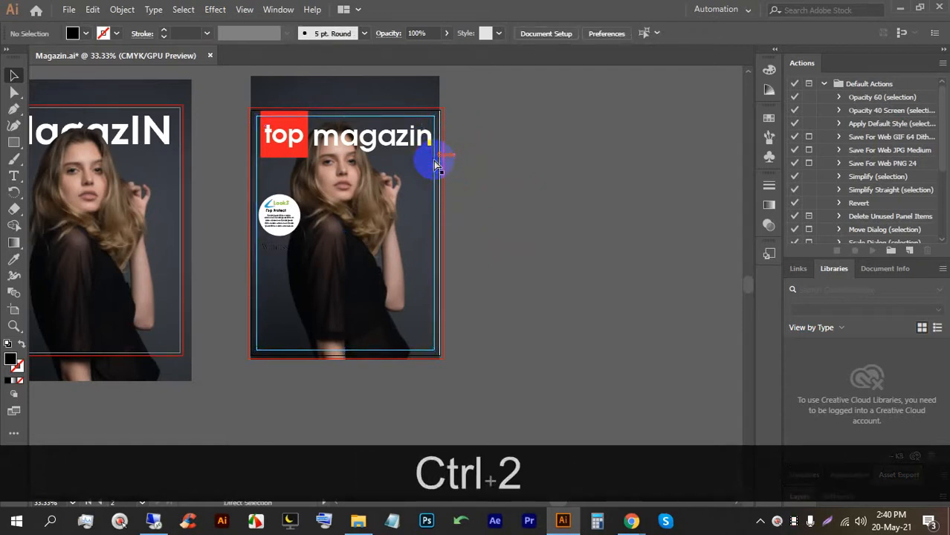
Shrink the Wellness heading to 21.34 pt and colour it red.
scroll(197, 263, up, 6)
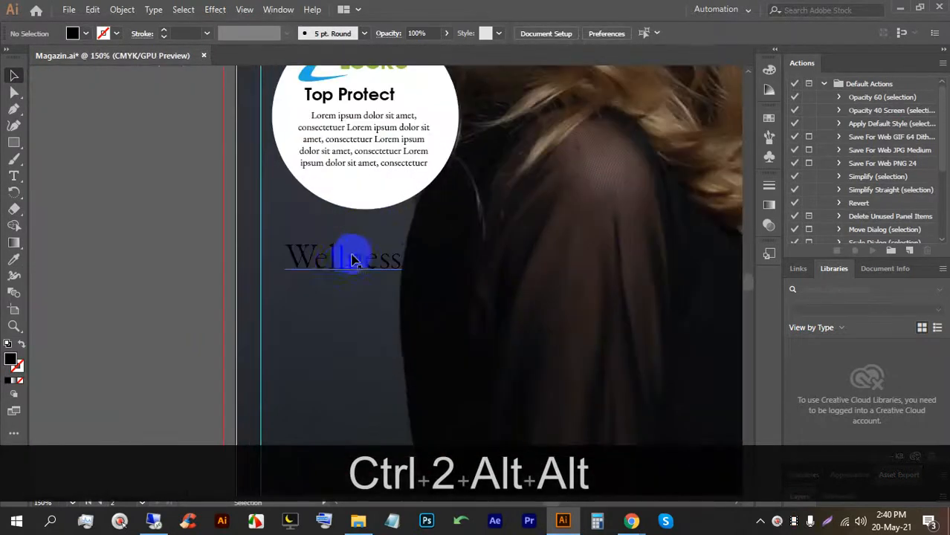
drag(317, 227, 282, 181)
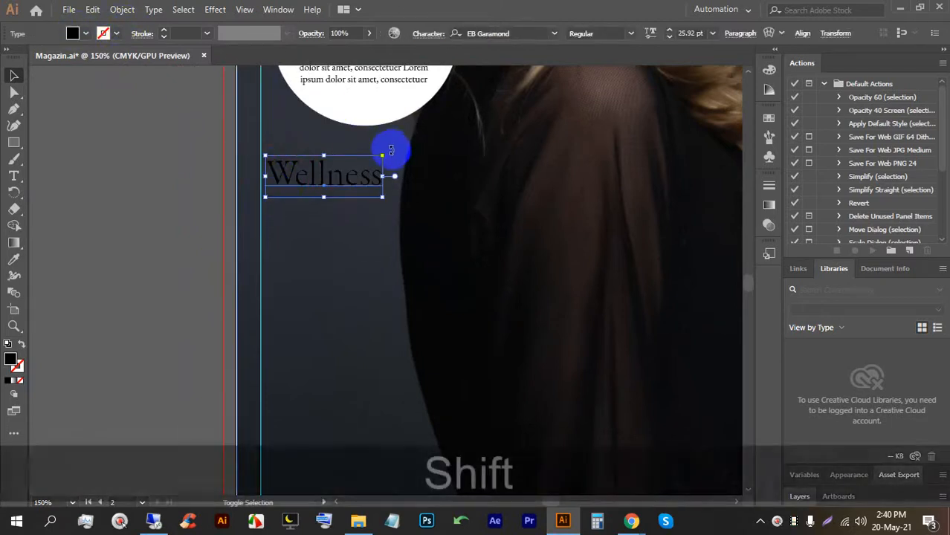
drag(383, 156, 362, 162)
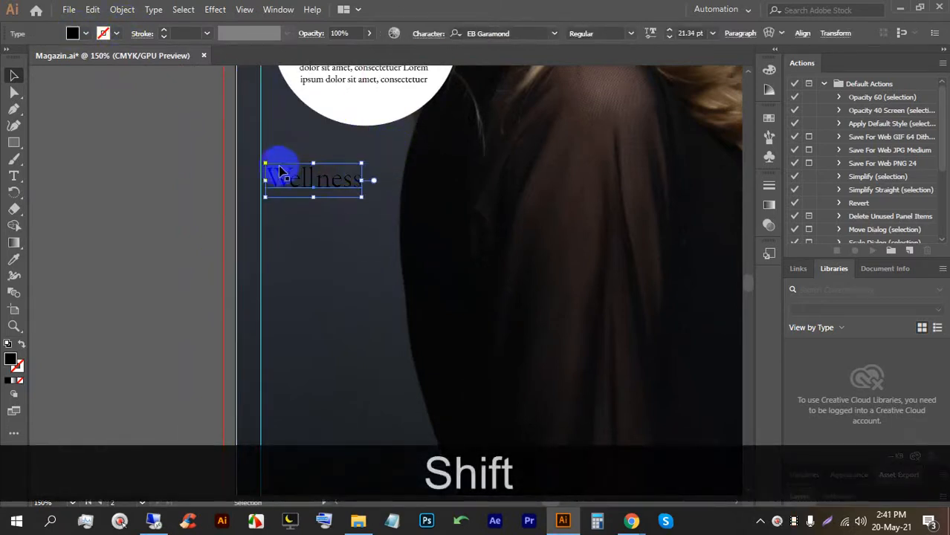
click(74, 34)
click(48, 60)
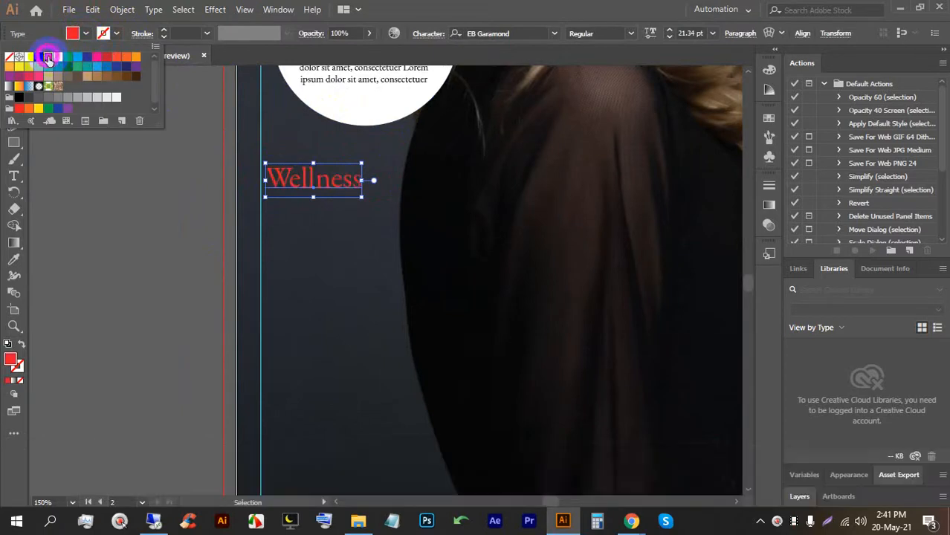
click(131, 225)
click(349, 227)
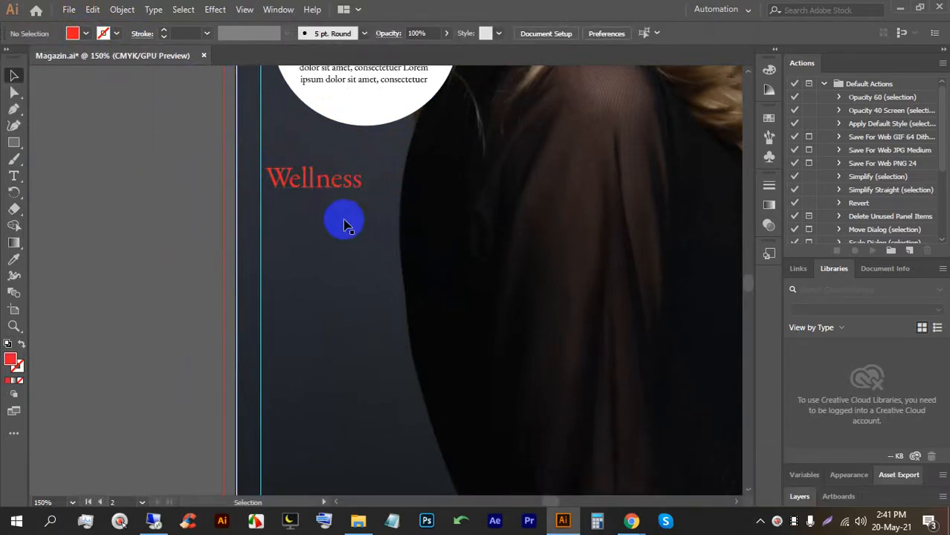
Mark out a text area below Wellness for the body paragraph.
scroll(342, 222, down, 1)
click(14, 176)
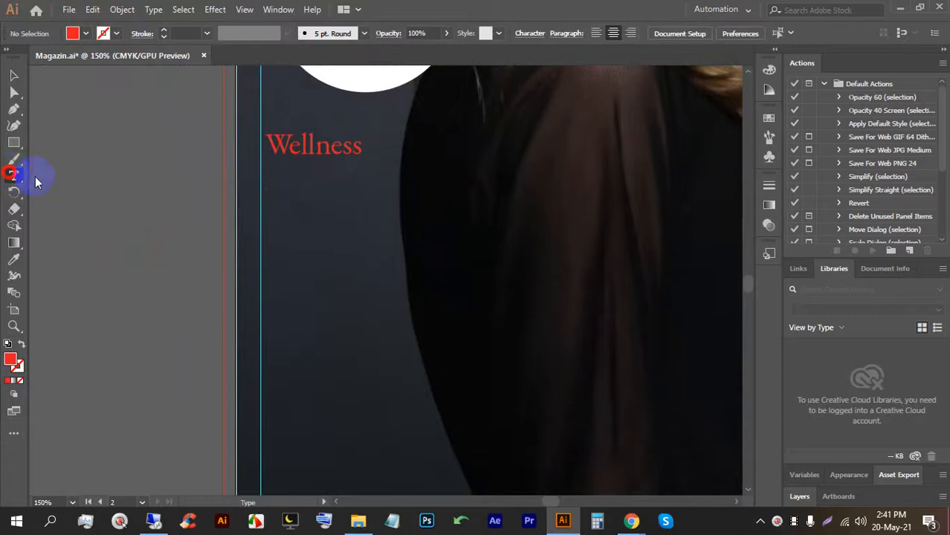
drag(269, 170, 503, 245)
Create a placeholder text area below Wellness at 13 pt.
click(502, 243)
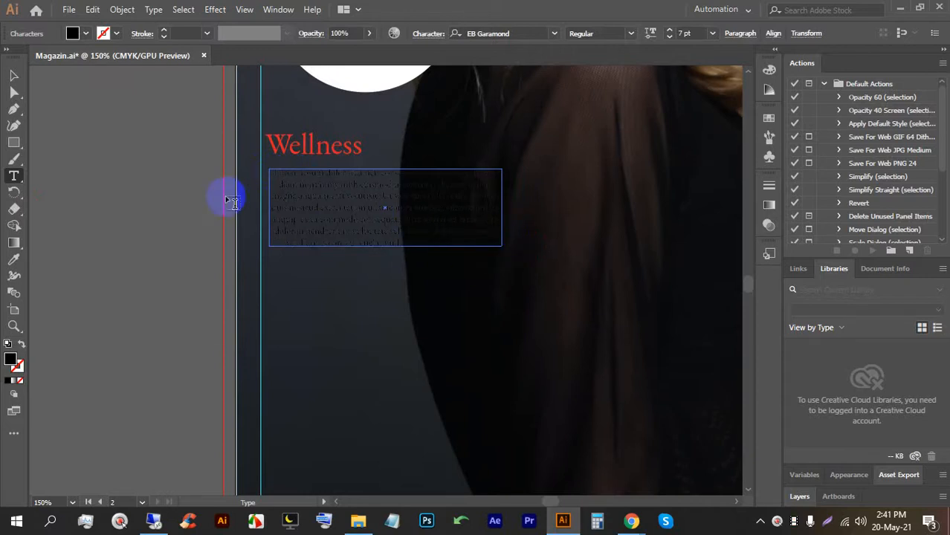
key(ctrl+z)
drag(271, 169, 499, 222)
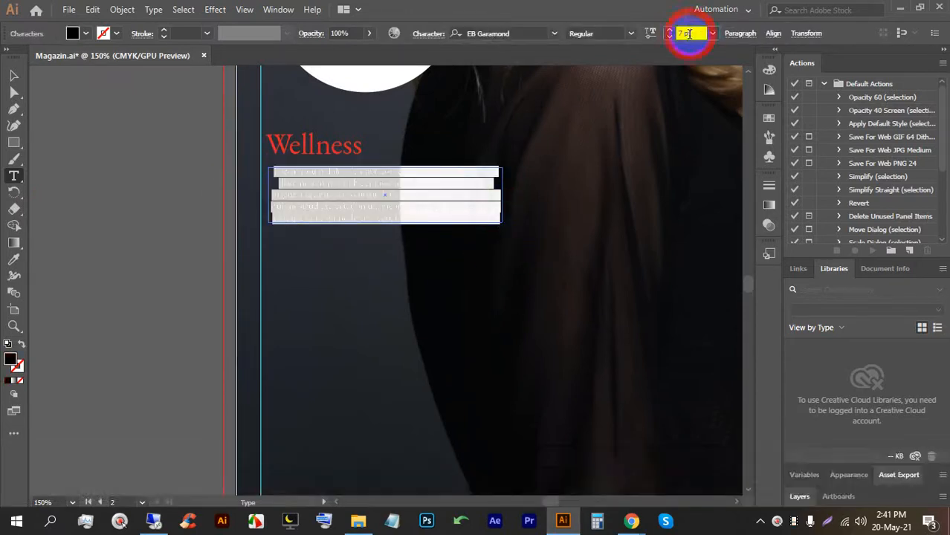
click(690, 33)
key(Up)
key(Up)
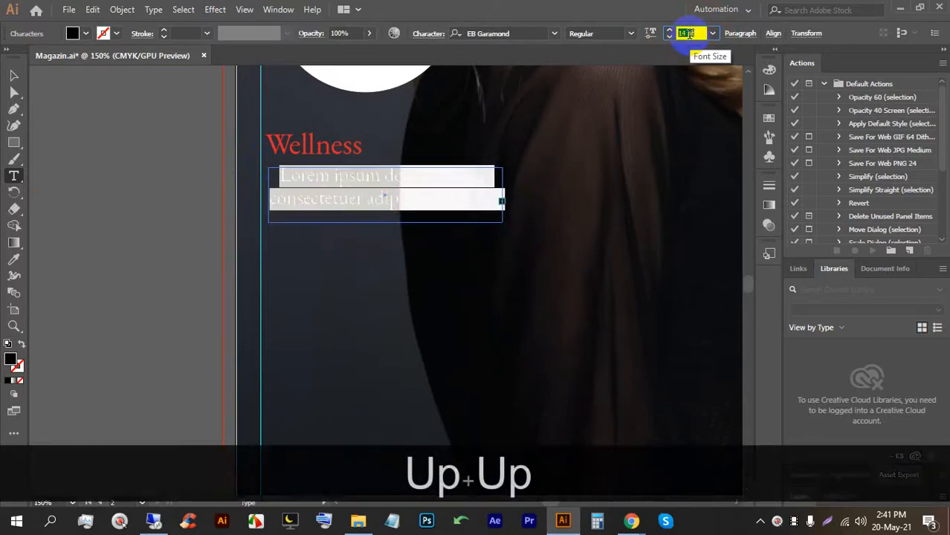
key(Down)
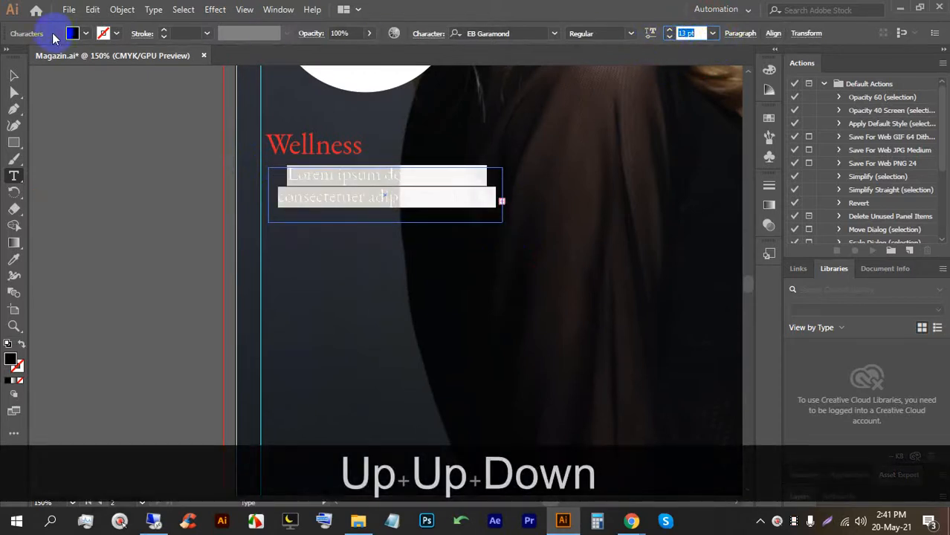
Make the body text white and left-aligned.
click(73, 33)
click(28, 64)
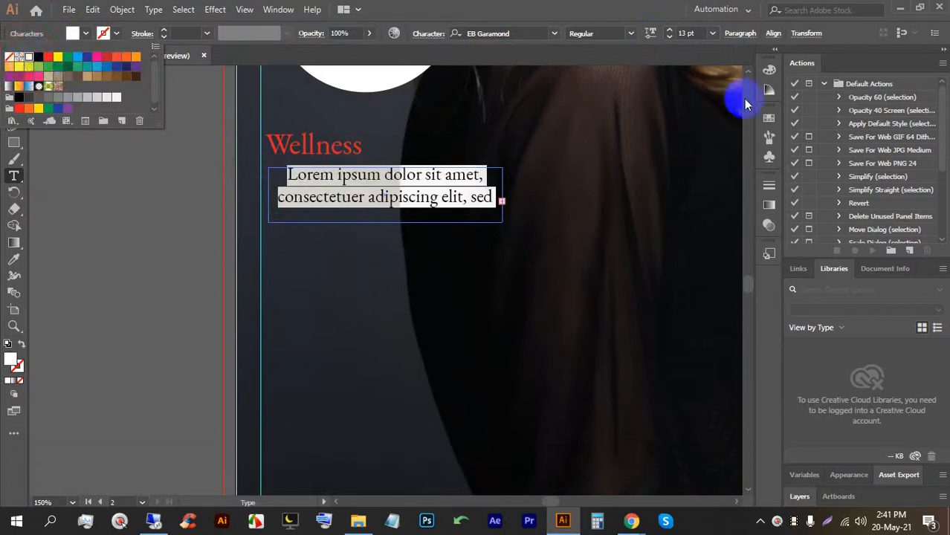
click(727, 34)
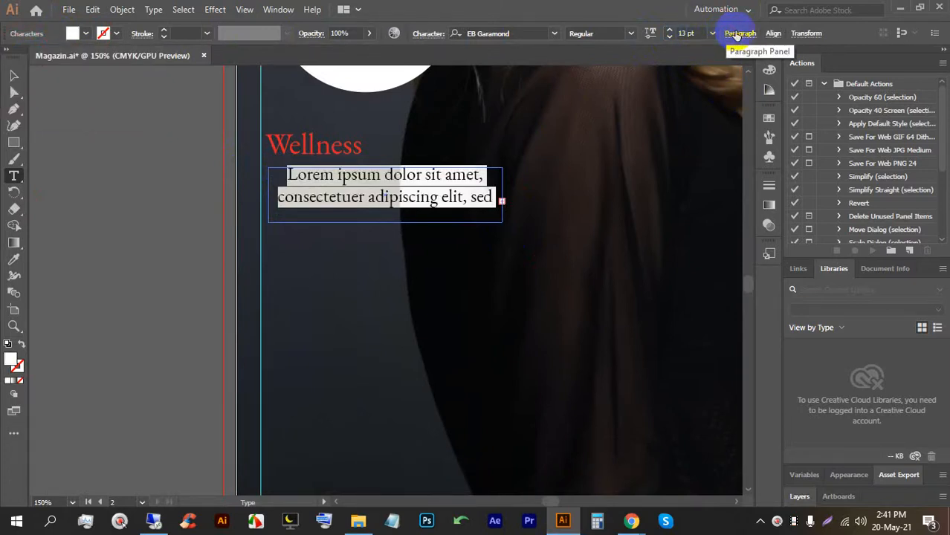
click(743, 34)
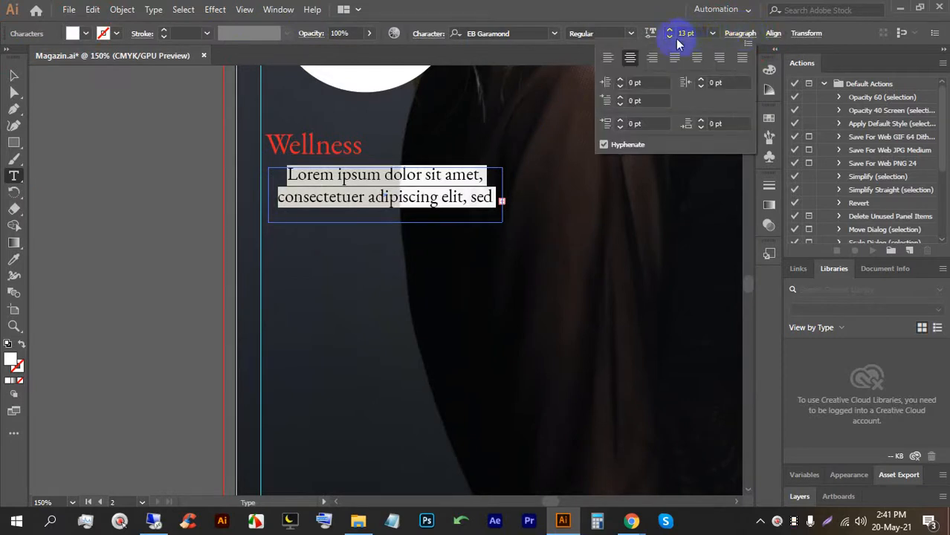
click(608, 57)
click(159, 176)
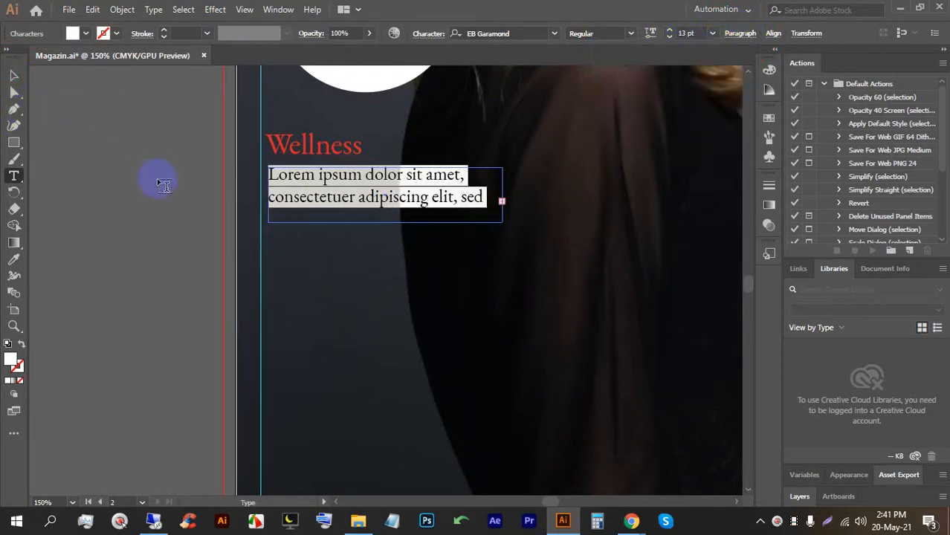
click(219, 206)
Undo the accidental background photo move and lock the photo with Ctrl+2.
click(14, 75)
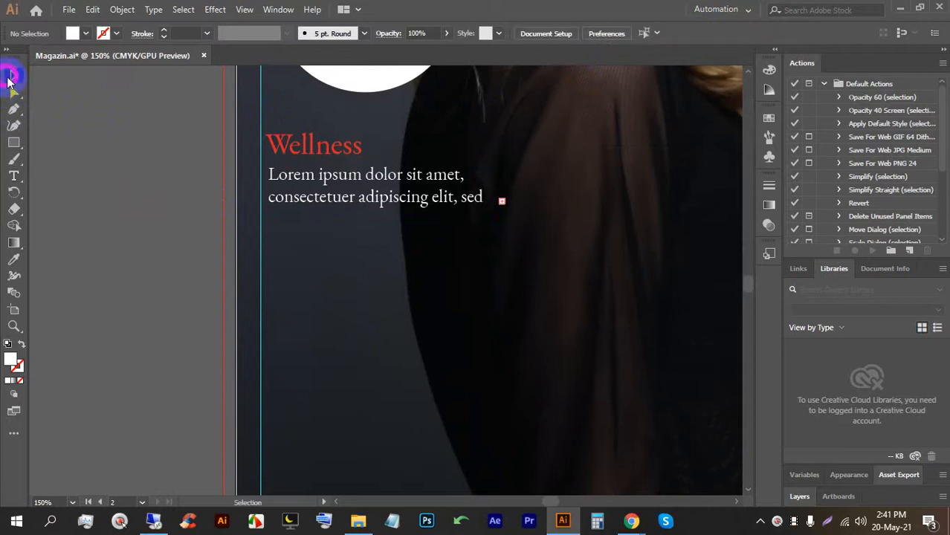
click(297, 256)
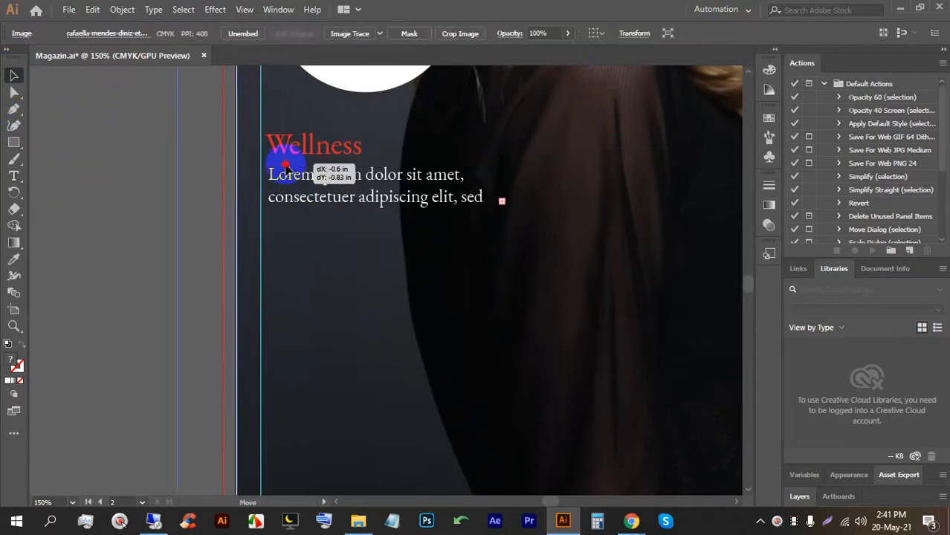
key(ctrl+z)
key(ctrl+2)
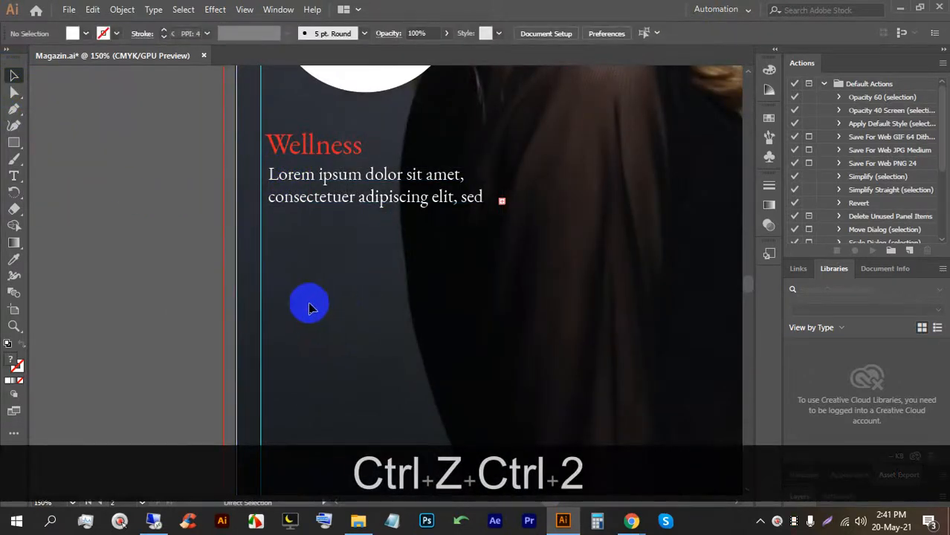
Duplicate the Wellness heading and text below, renaming the heading 'interview'.
drag(294, 145, 314, 248)
scroll(316, 223, down, 1)
scroll(312, 212, down, 1)
scroll(316, 203, up, 2)
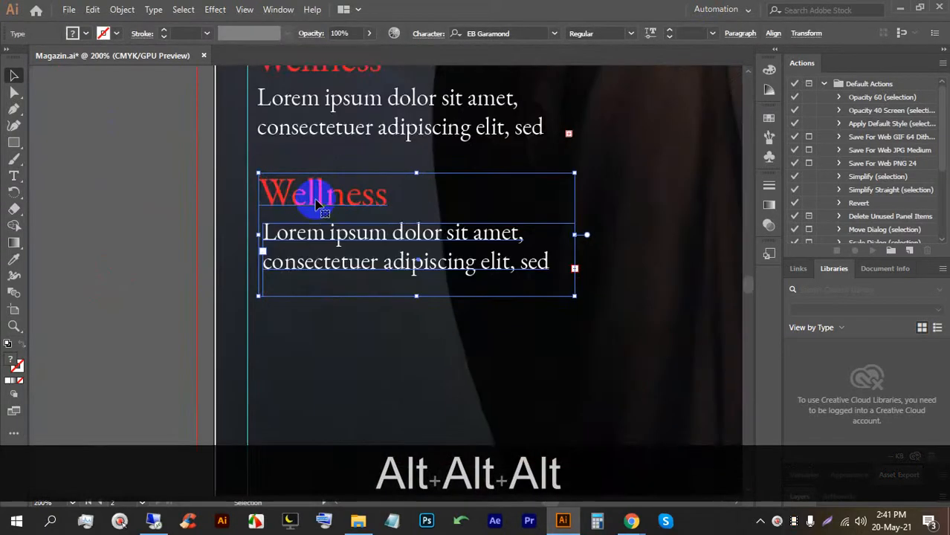
double_click(318, 200)
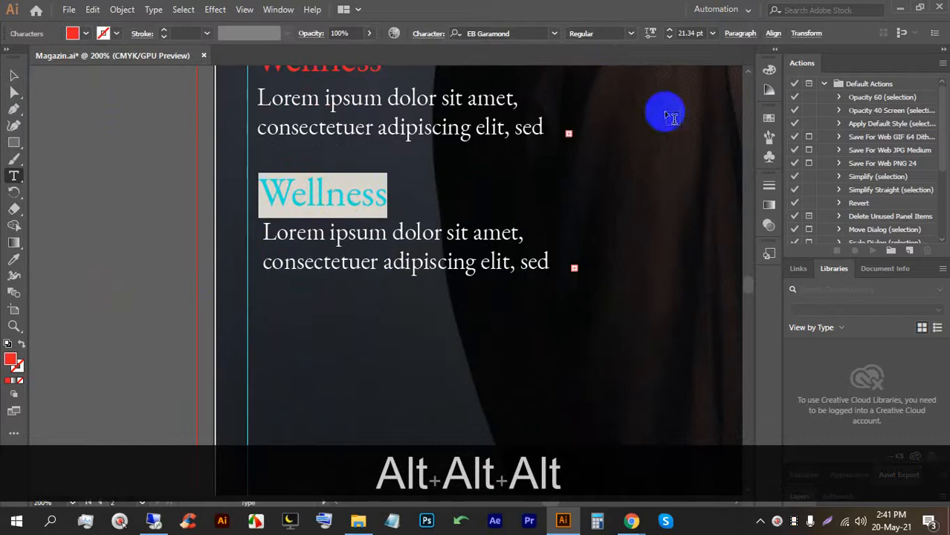
text(i)
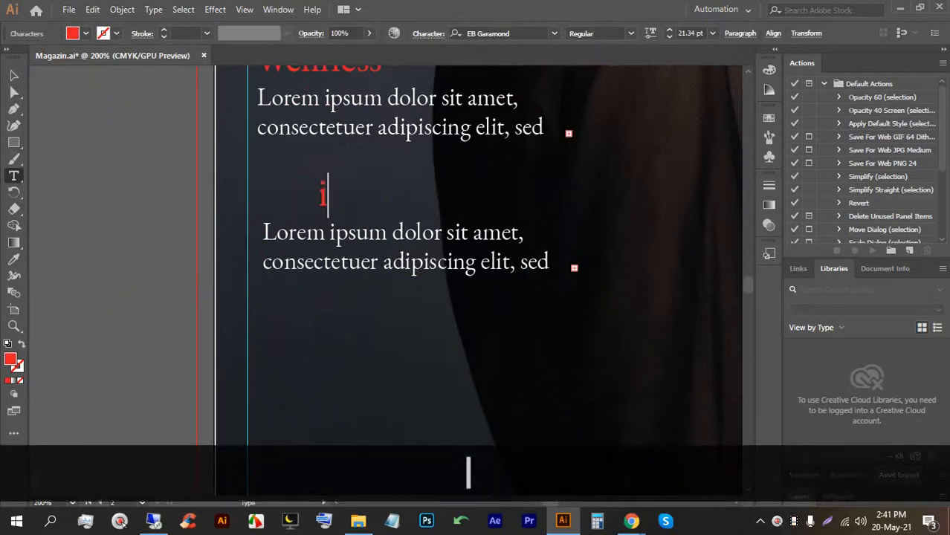
text(nter)
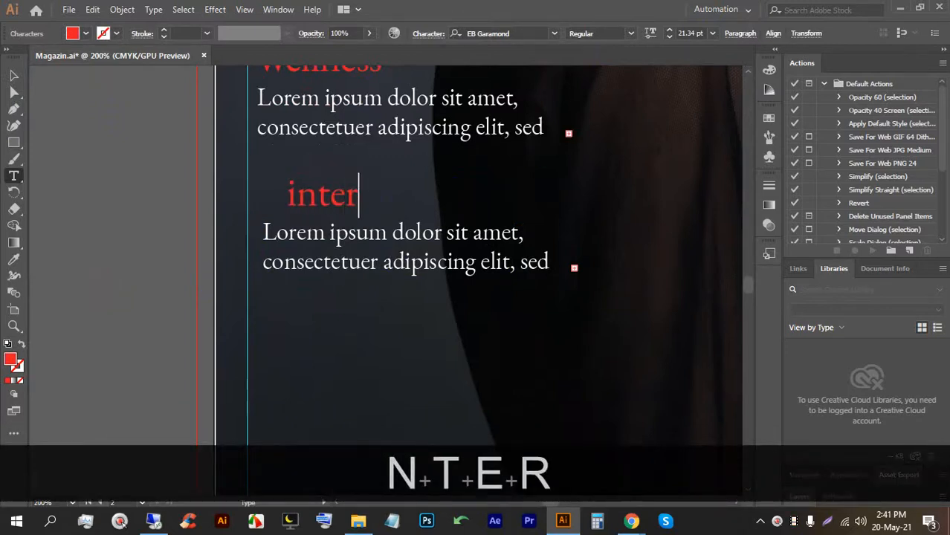
text(view)
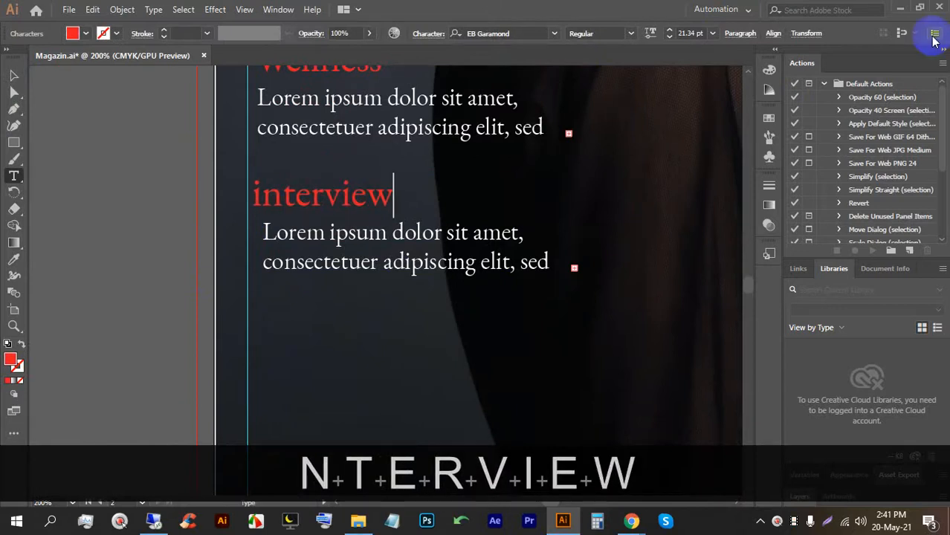
Align the body text under interview and replace it with the person's name.
click(13, 75)
drag(297, 248, 292, 244)
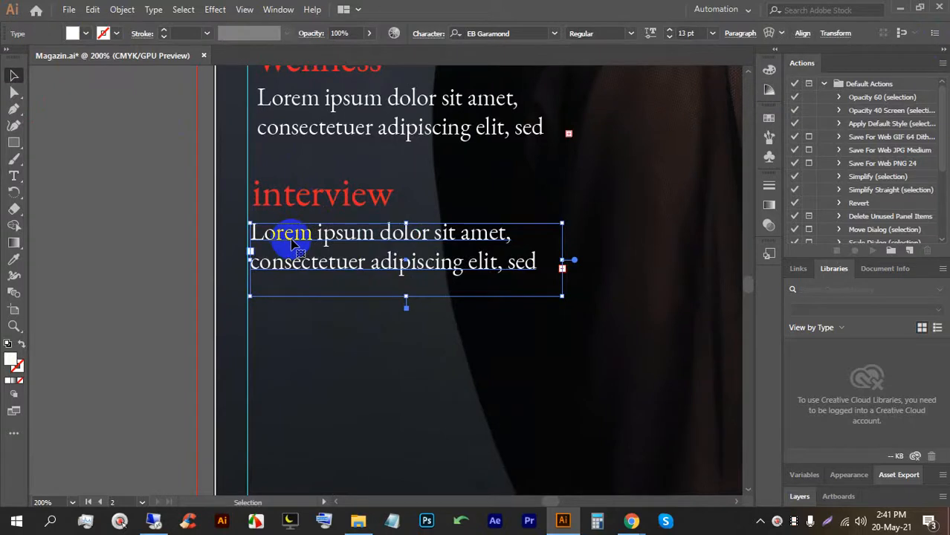
double_click(291, 244)
key(ctrl+a)
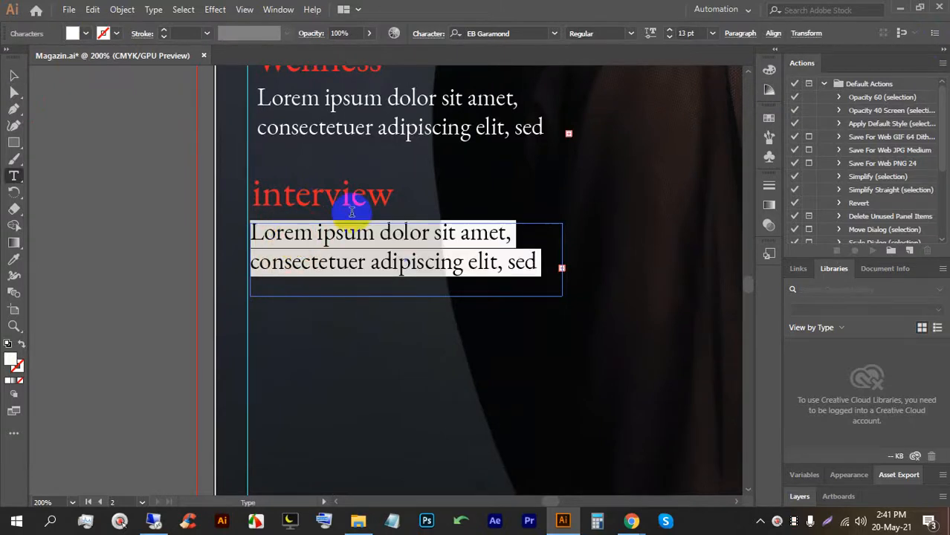
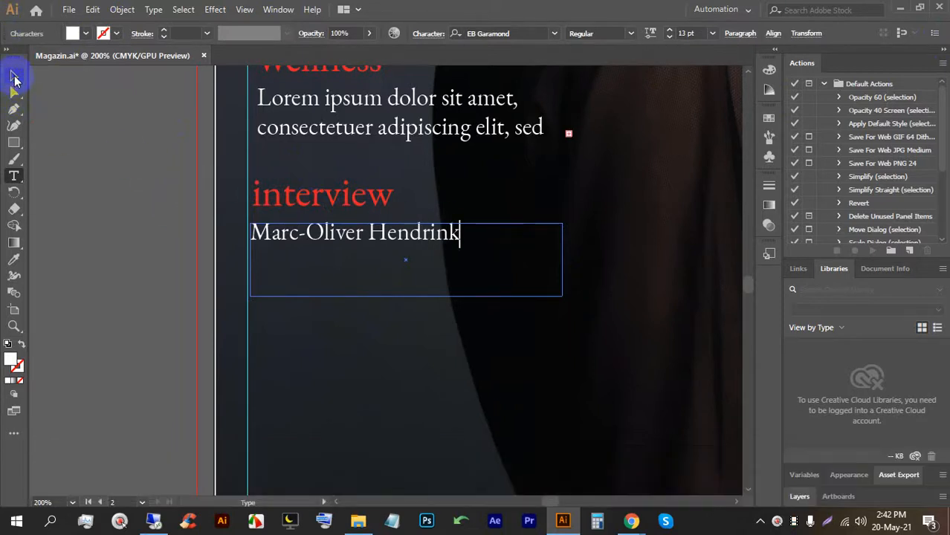
Enlarge the name to 16 pt and shrink its frame to fit.
click(13, 75)
drag(400, 296, 405, 273)
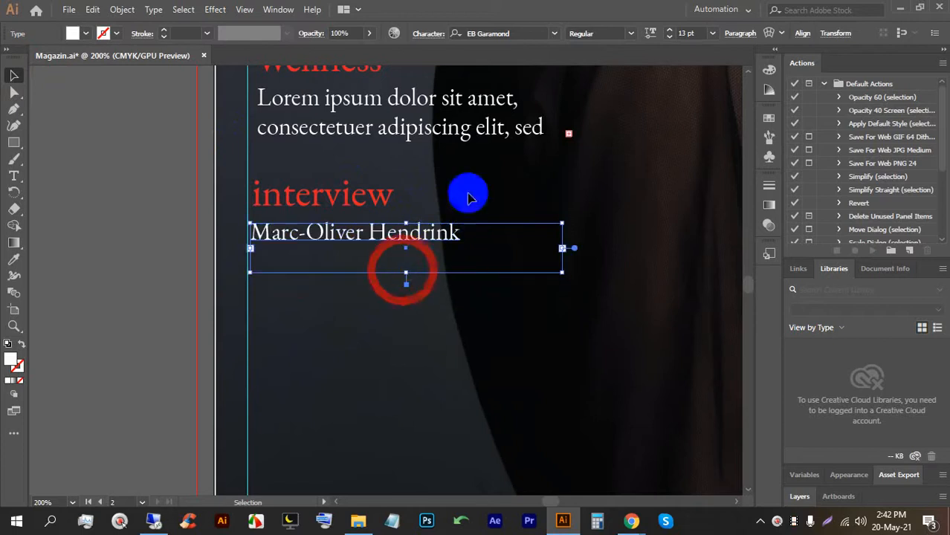
key(Up)
key(Up)
key(Up)
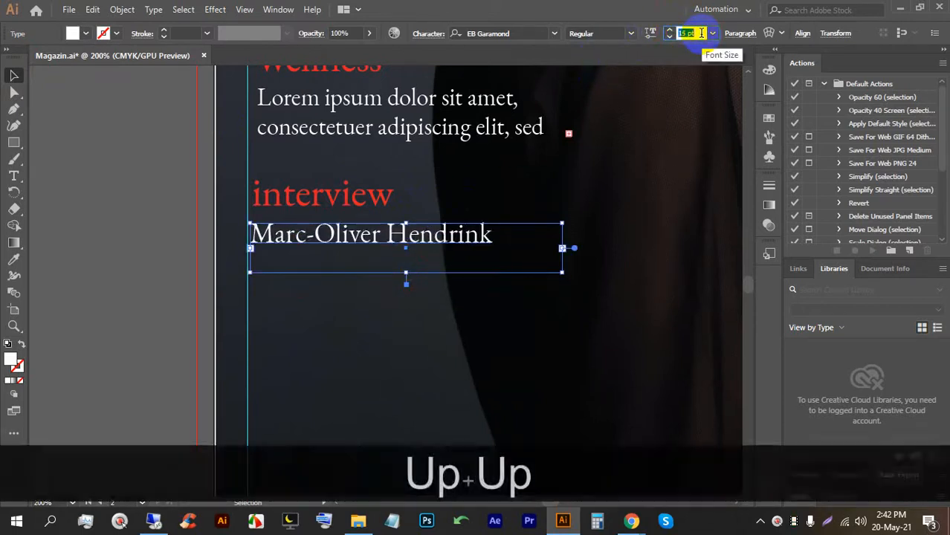
click(14, 76)
click(125, 221)
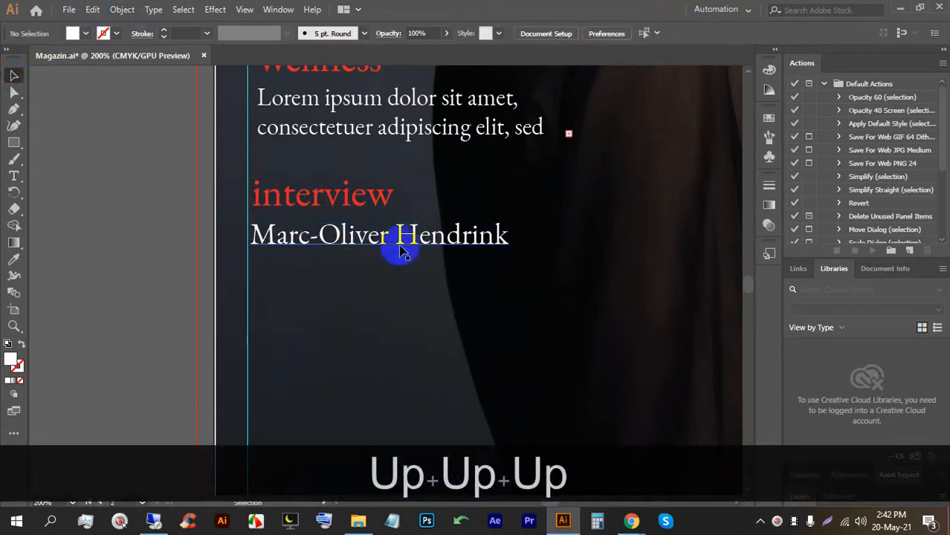
click(402, 247)
drag(404, 271, 403, 250)
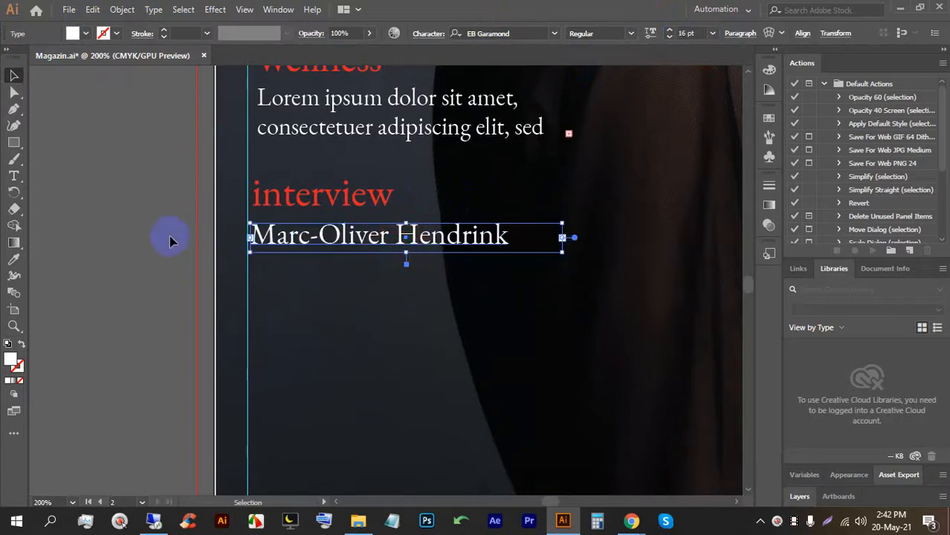
Duplicate the name line below and change it to 'intenoarit der staatsheater'.
drag(306, 235, 306, 264)
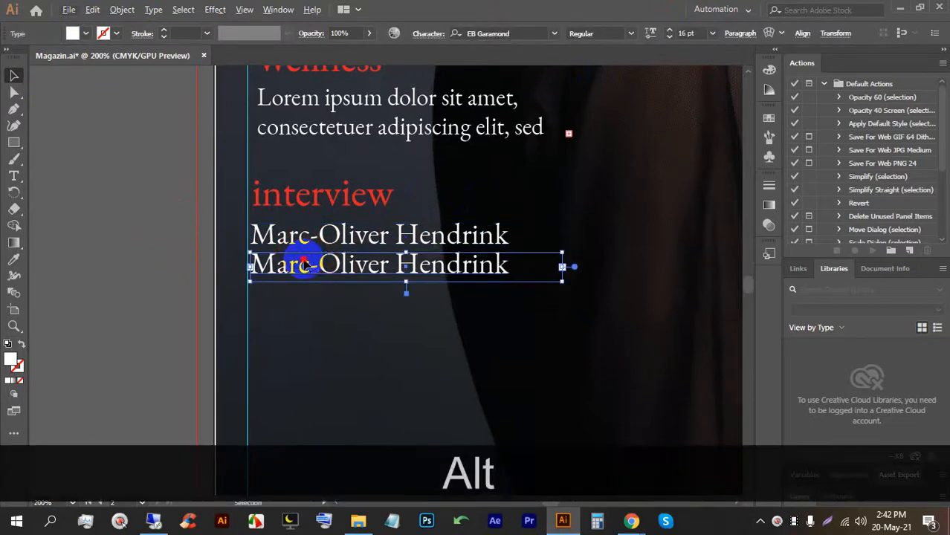
triple_click(306, 264)
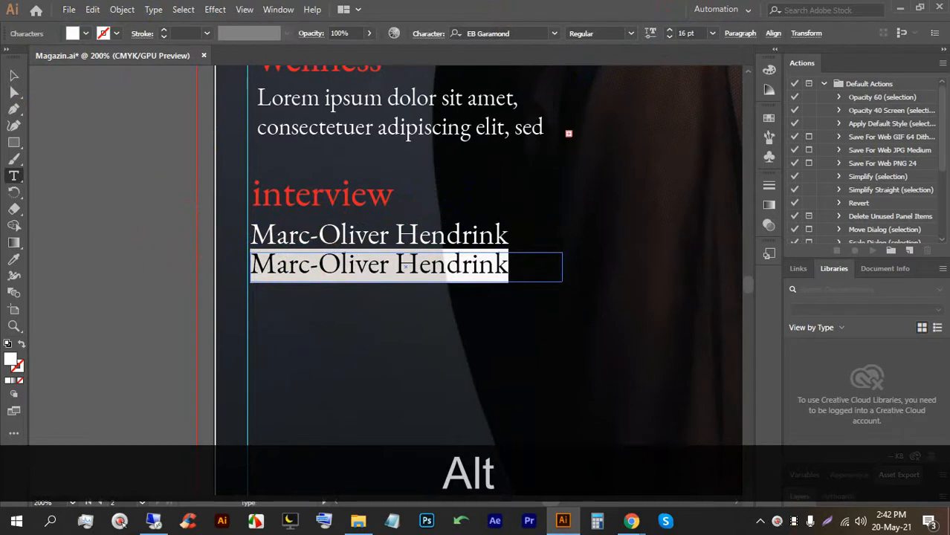
text(in)
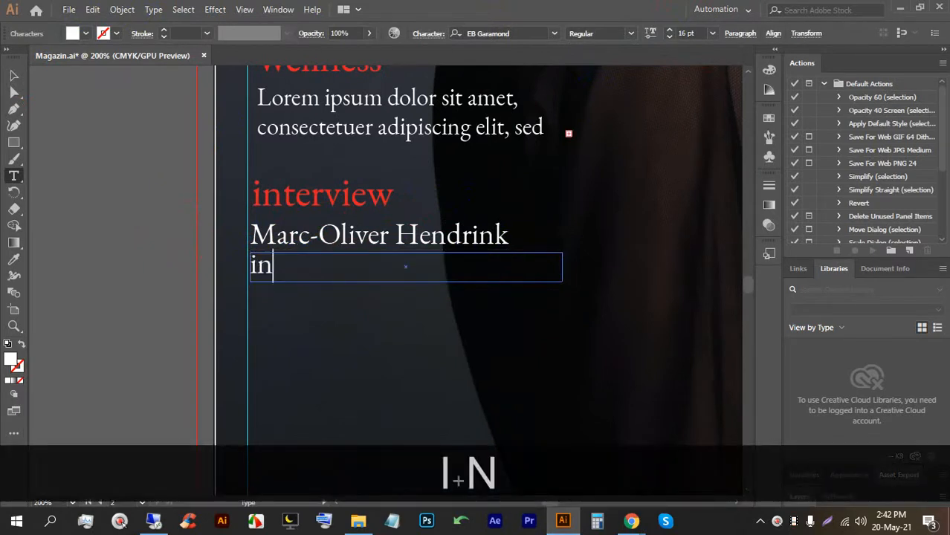
text(tenoar)
key(BackSpace)
text(arit)
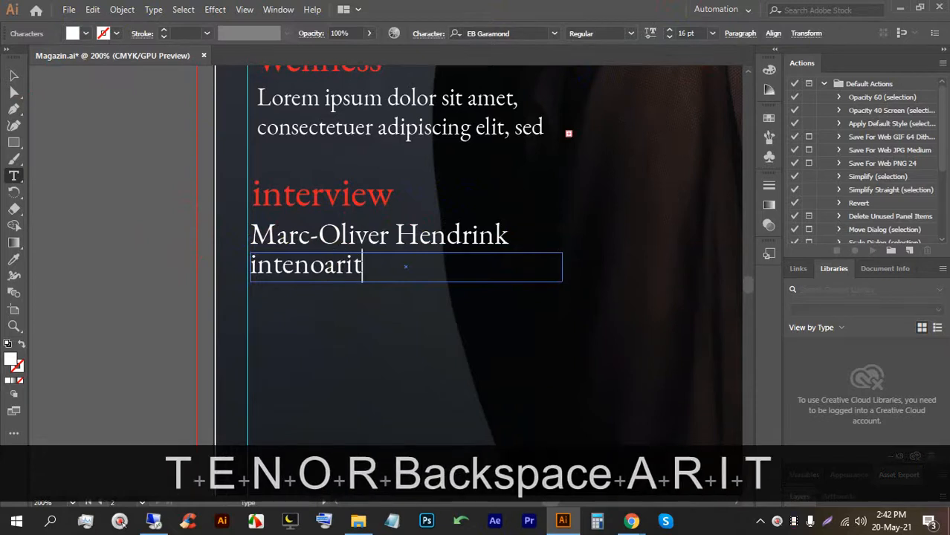
text( der sta)
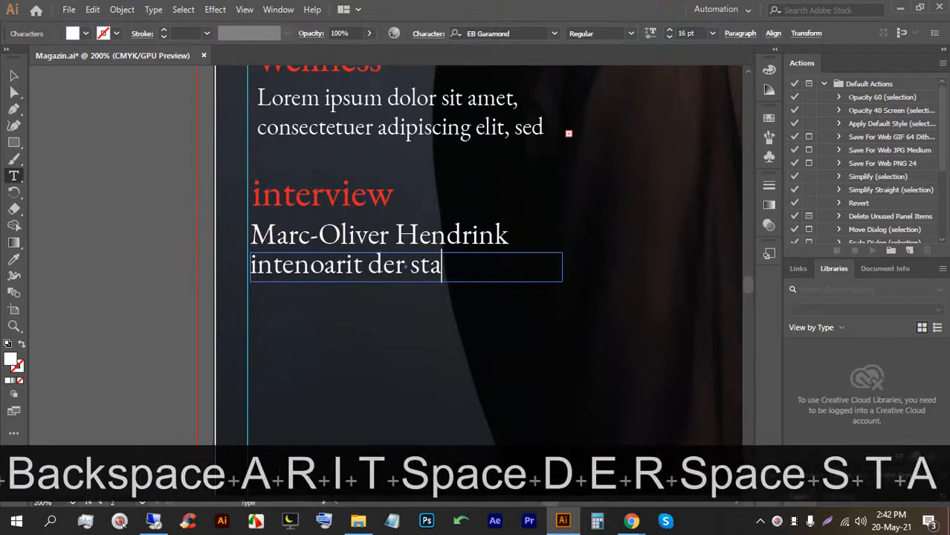
text(atshear)
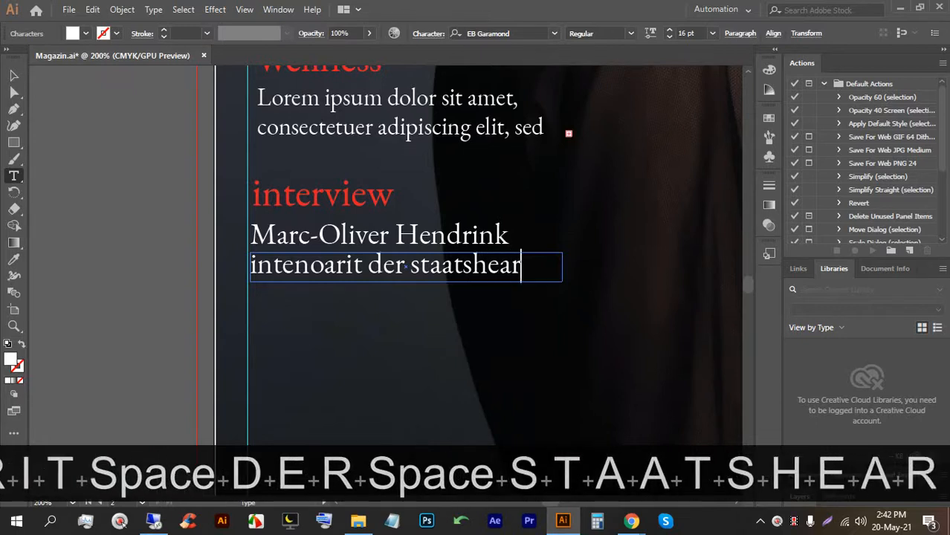
key(BackSpace)
text(ter)
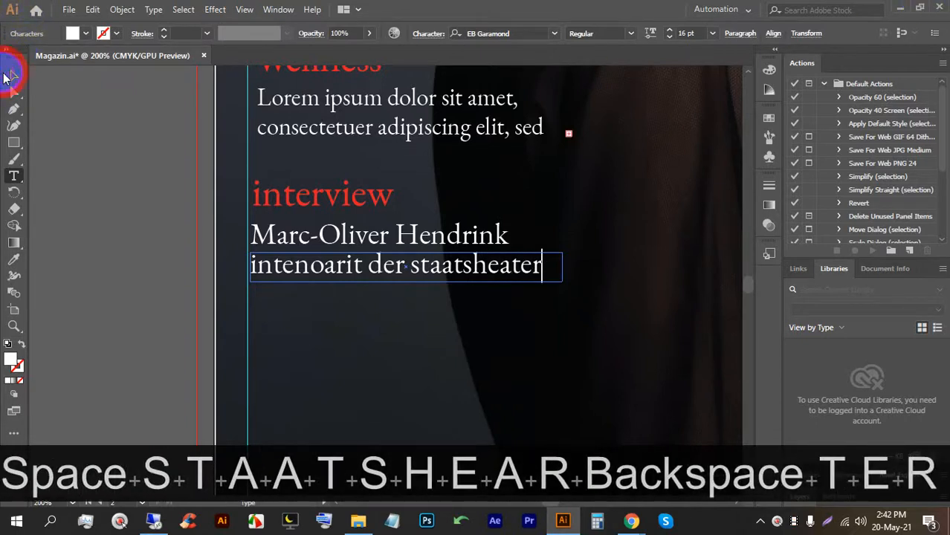
click(109, 145)
Undo the stray text object and duplicate the Wellness and interview blocks downward.
scroll(209, 208, down, 3)
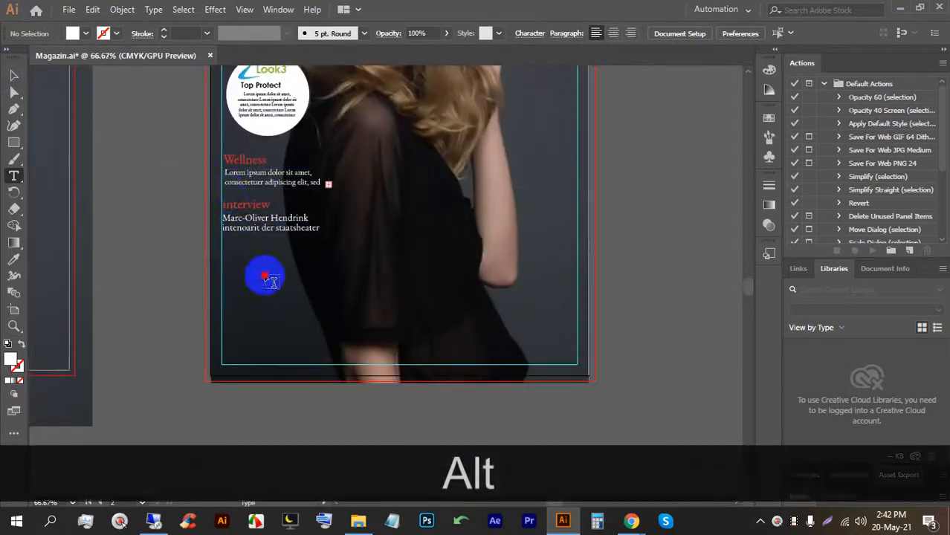
click(266, 277)
key(ctrl+z)
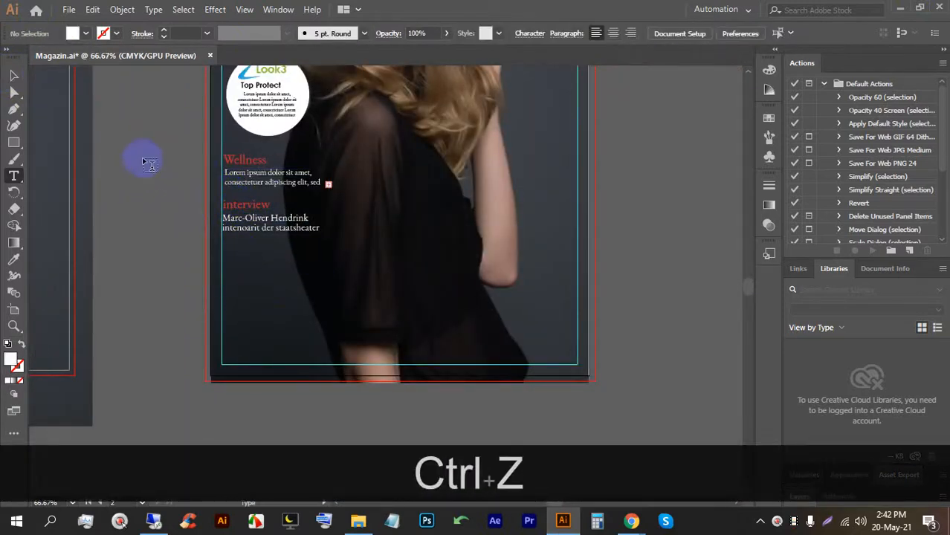
drag(239, 161, 240, 246)
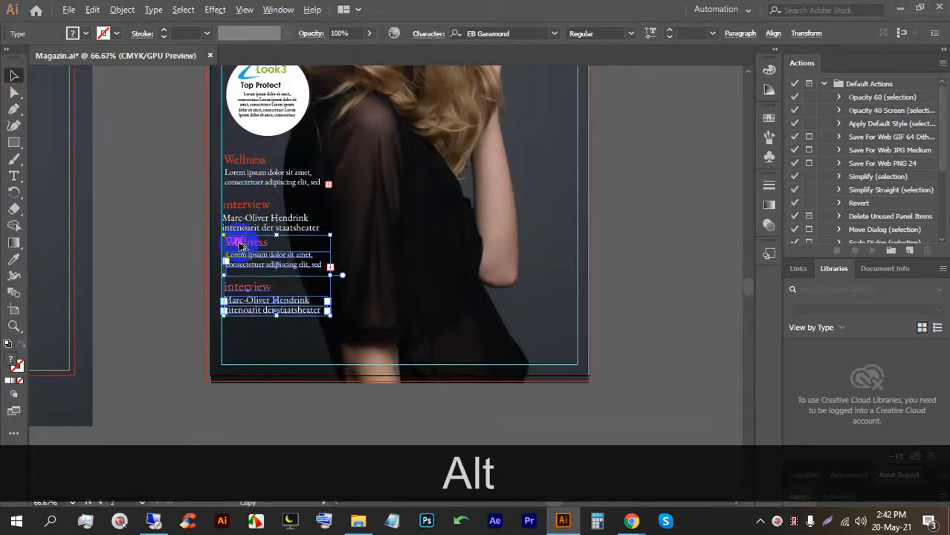
Nudge the copied interview block up so it sits just beneath the originals.
click(185, 275)
click(242, 248)
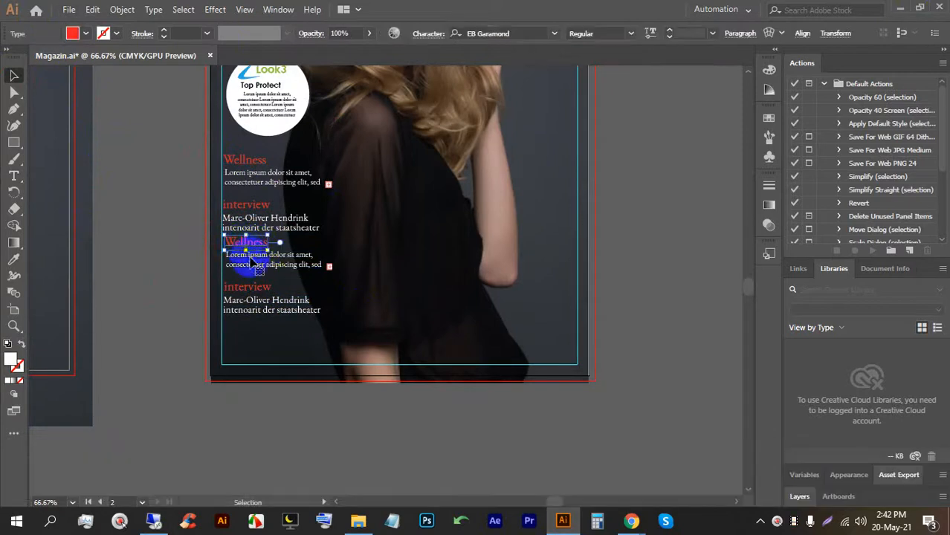
drag(280, 332, 244, 259)
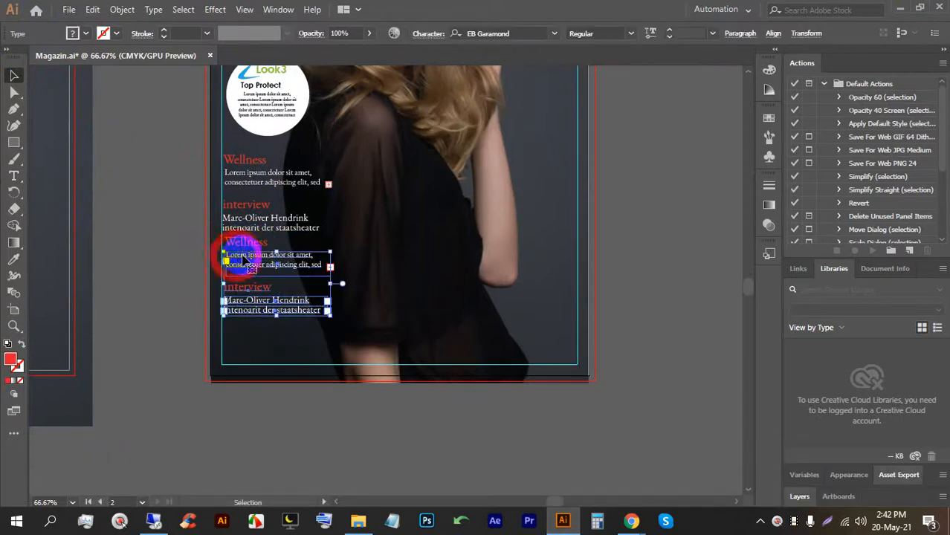
click(260, 322)
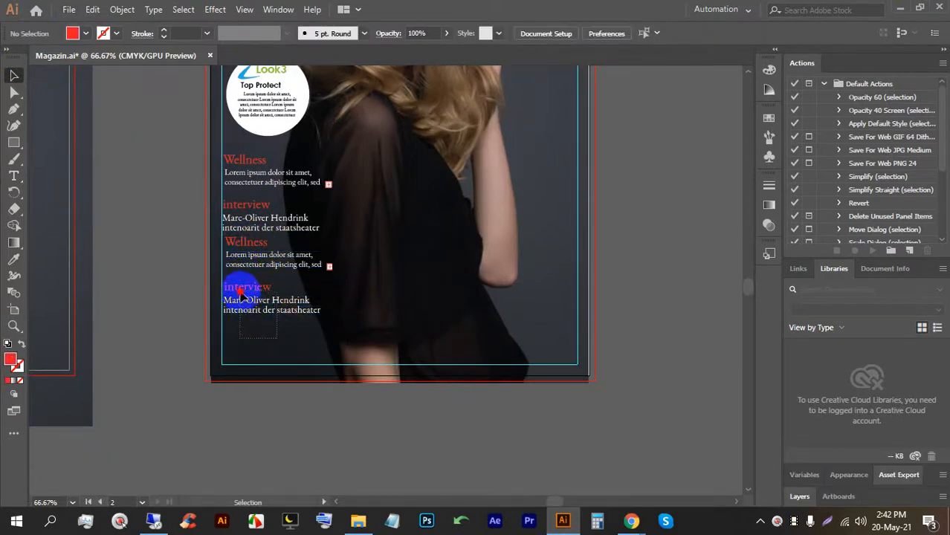
click(240, 294)
key(Up)
key(Up)
key(Up)
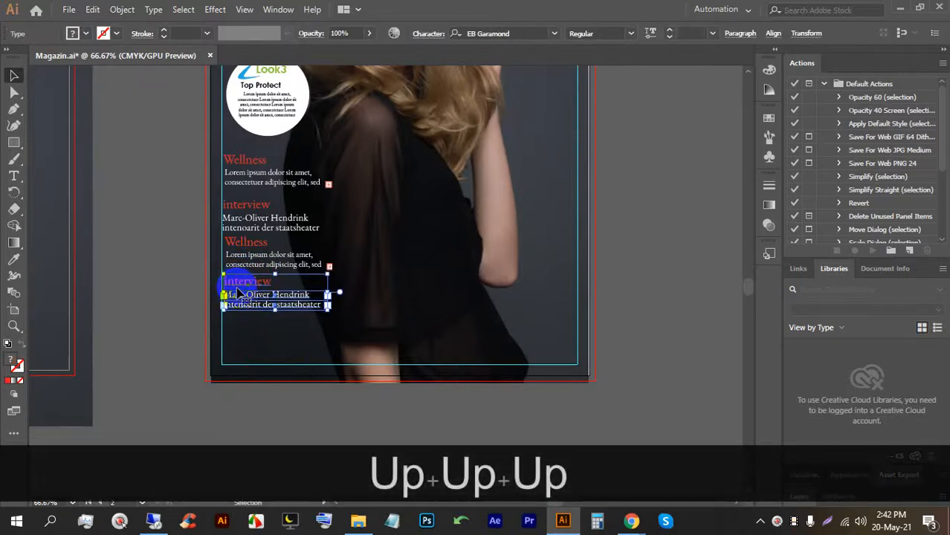
key(Up)
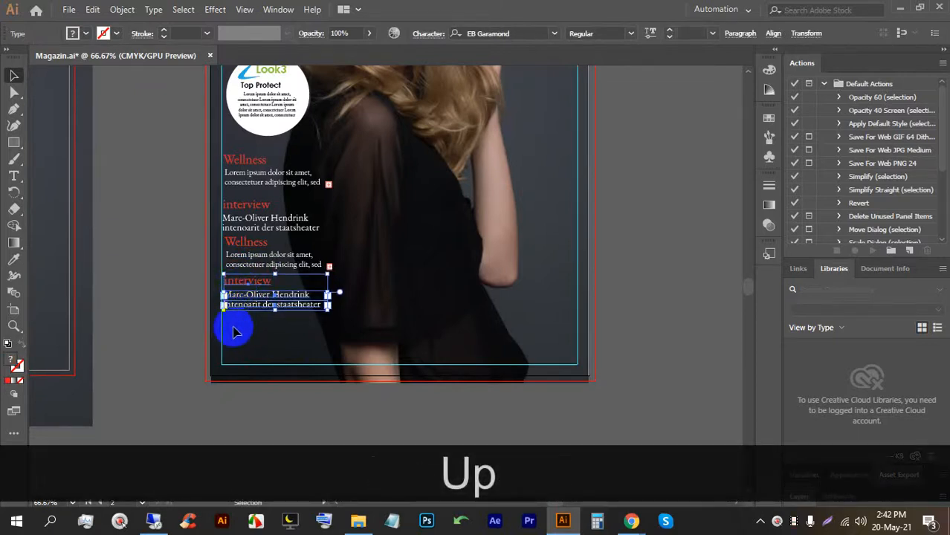
click(259, 414)
scroll(259, 414, down, 1)
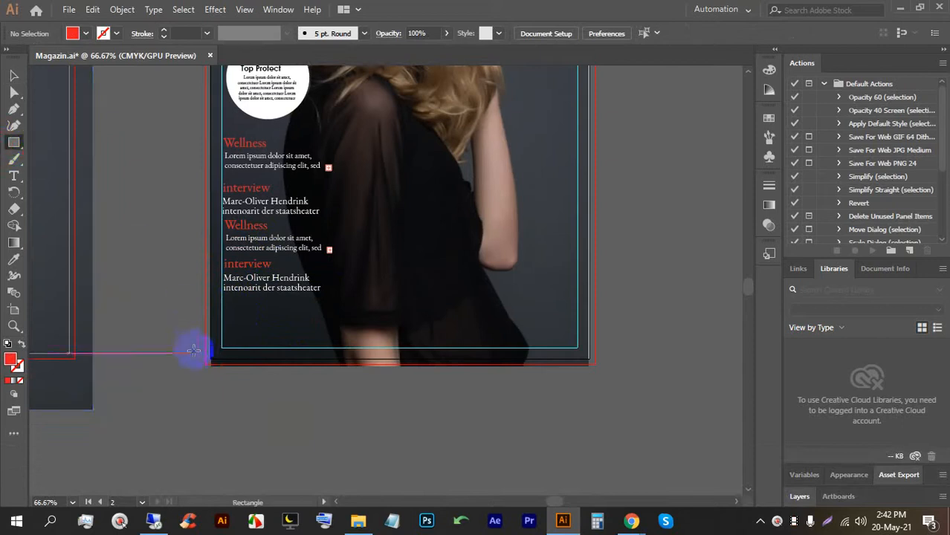
Draw a red rectangle about 8.48 in wide across the cover's bottom edge.
mouse_move(212, 332)
mouse_down()
mouse_move(517, 340)
mouse_move(577, 346)
mouse_move(590, 360)
mouse_up()
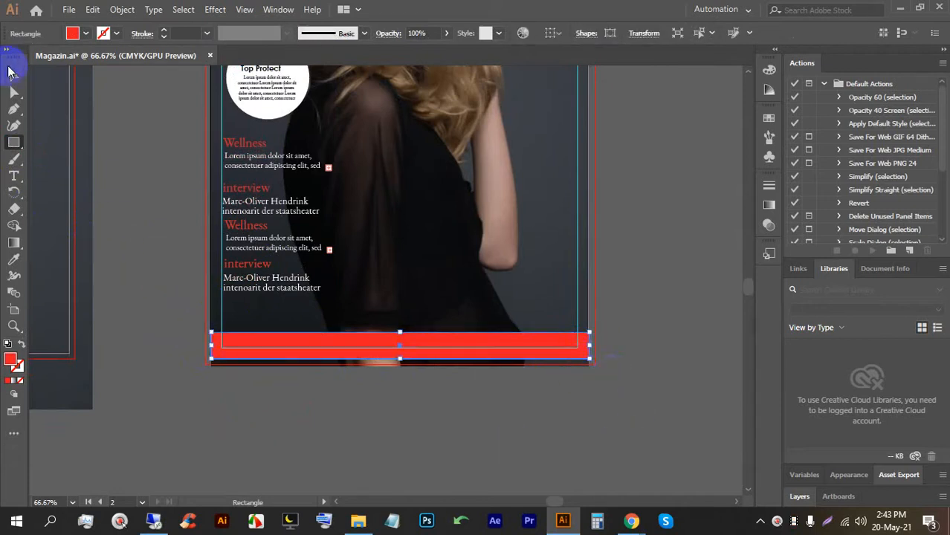
click(355, 394)
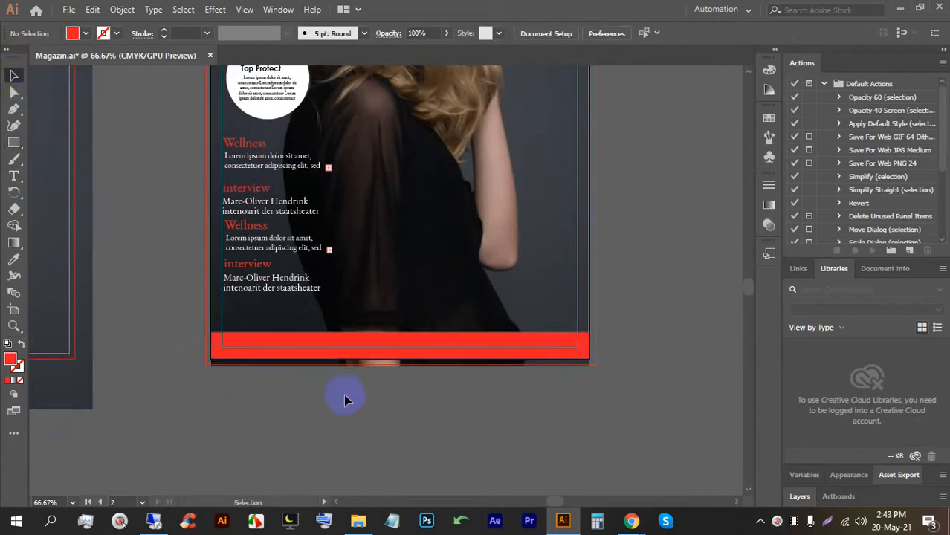
alt+scroll(328, 392, up, 2)
drag(328, 392, 383, 376)
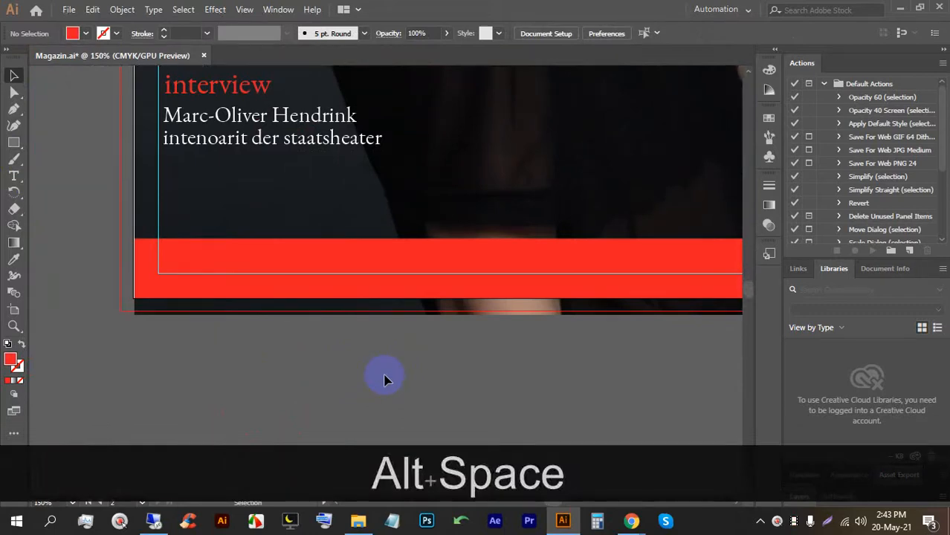
Search Google in a new tab for 'qr bar'.
click(631, 521)
click(538, 464)
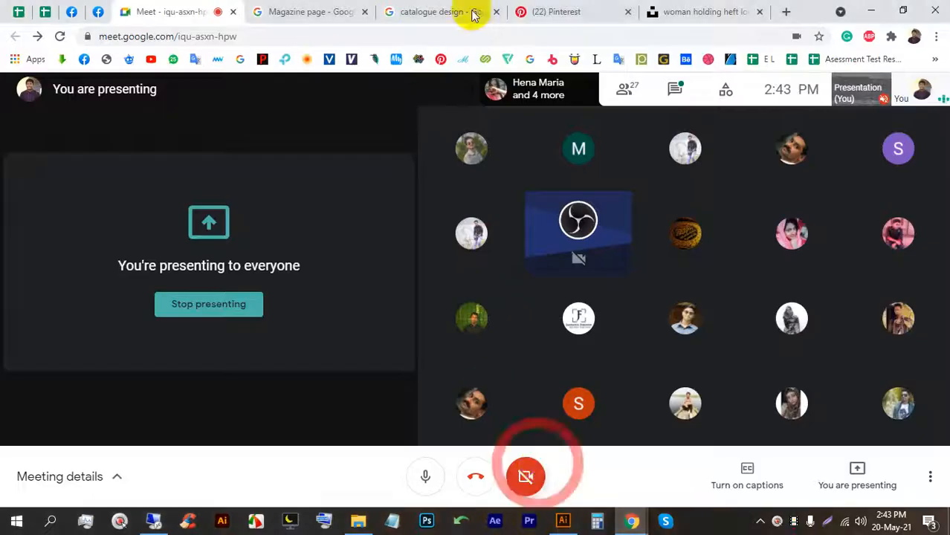
click(786, 9)
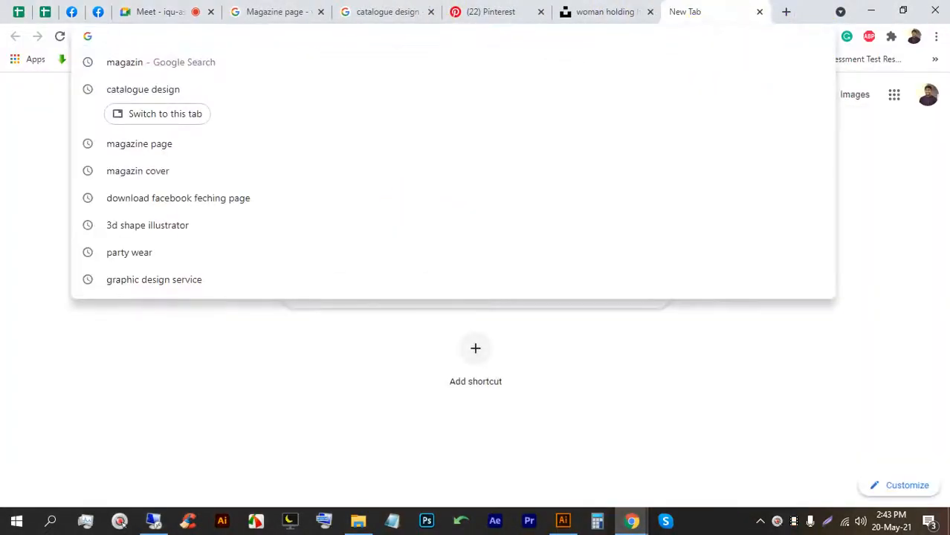
text(qu)
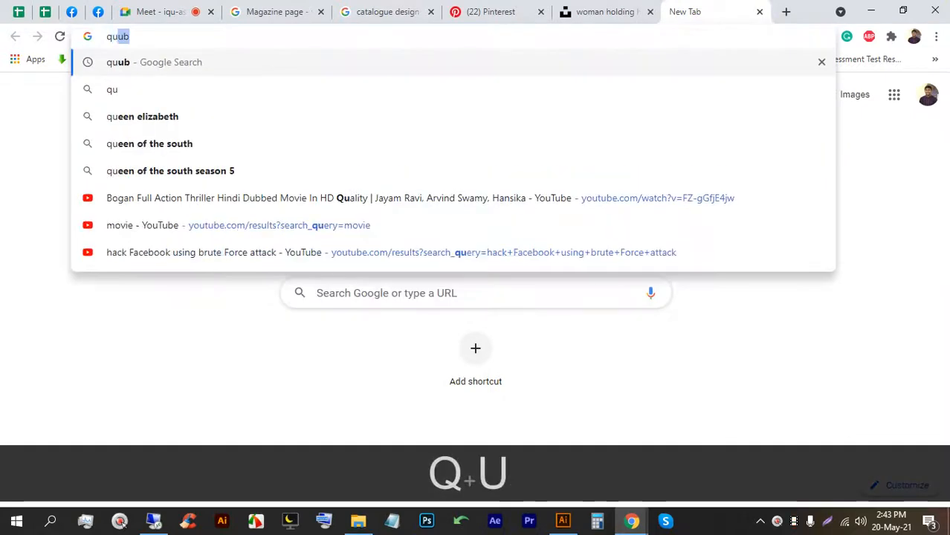
text(r bar)
key(Return)
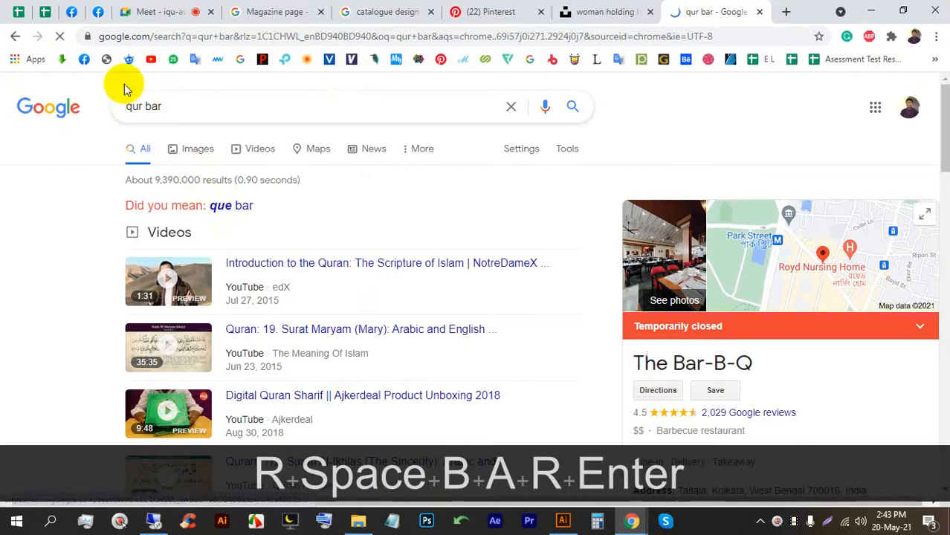
click(138, 109)
key(BackSpace)
key(Return)
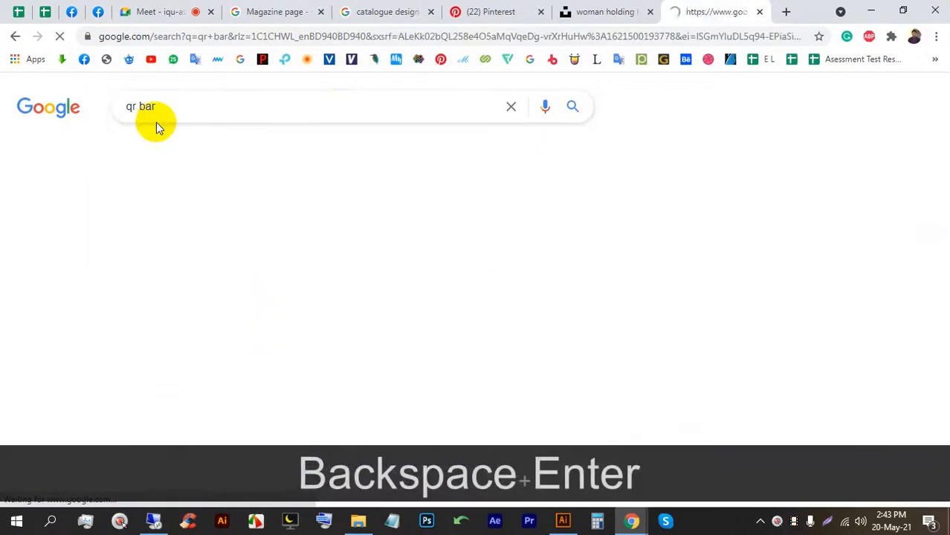
Copy the first barcode from the image results and return to Illustrator.
click(232, 285)
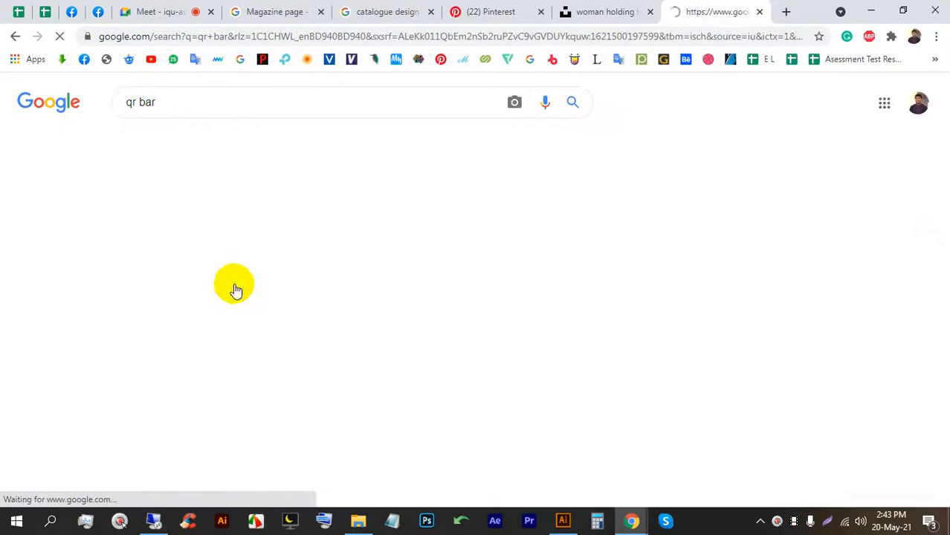
click(17, 287)
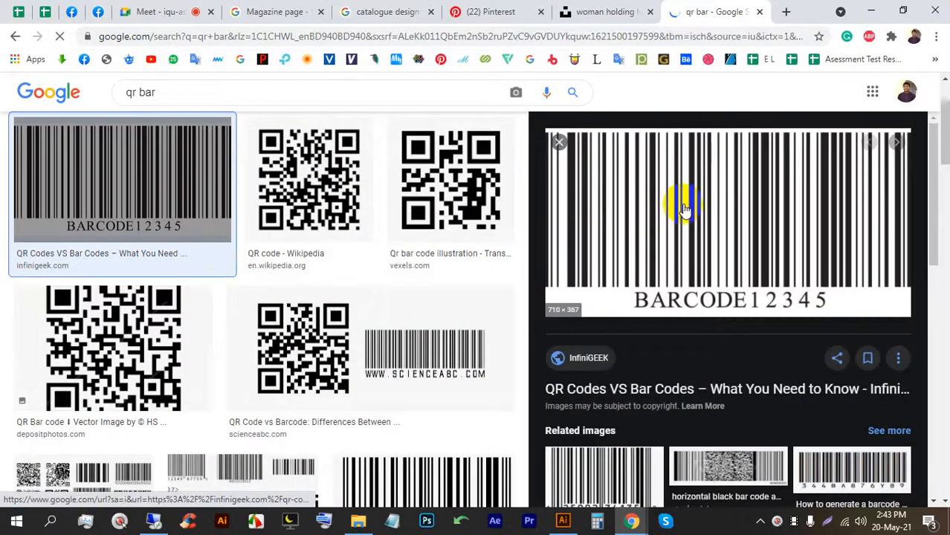
right_click(672, 137)
click(720, 305)
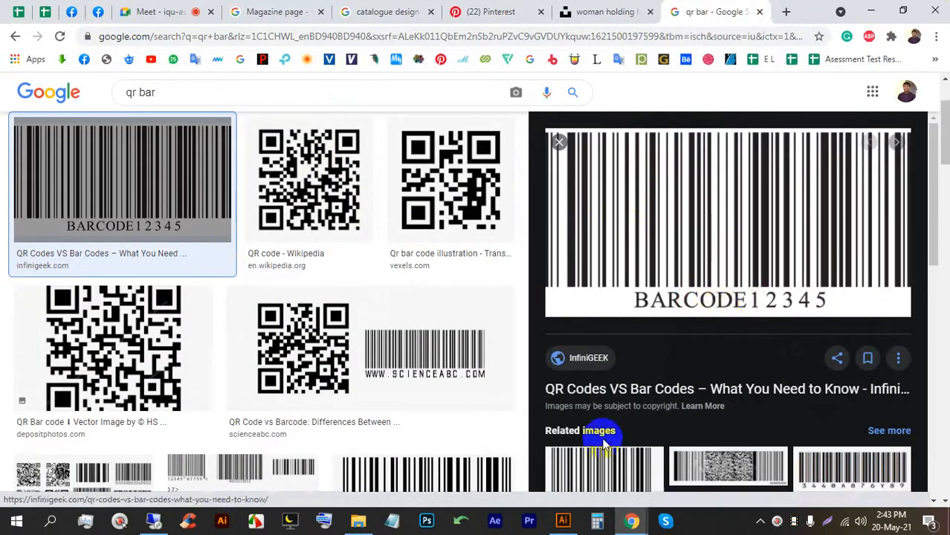
click(563, 520)
Paste the barcode and scale it down onto the left end of the red bar.
click(555, 433)
key(ctrl+v)
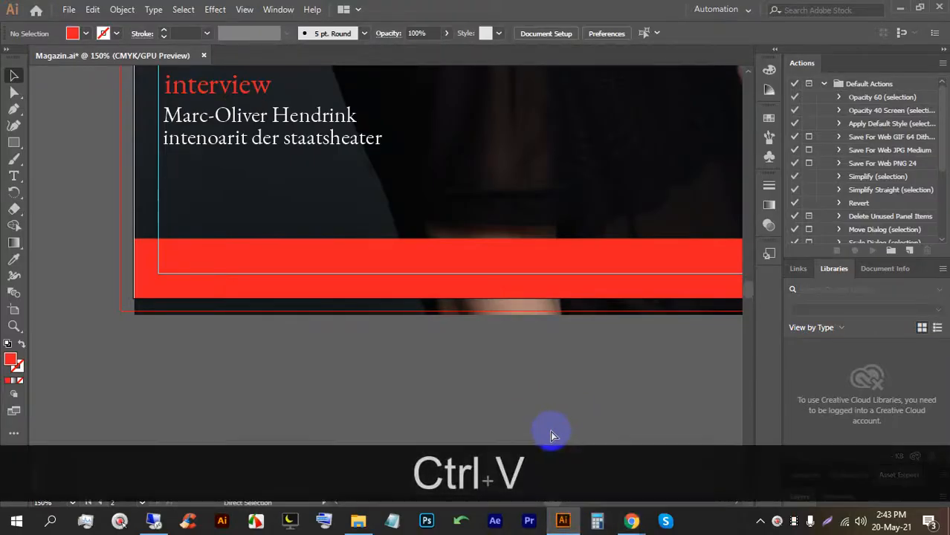
scroll(322, 250, down, 4)
mouse_move(335, 198)
mouse_down()
mouse_move(333, 246)
mouse_move(329, 210)
mouse_move(312, 221)
mouse_move(339, 208)
mouse_up()
scroll(333, 245, up, 4)
drag(330, 228, 232, 230)
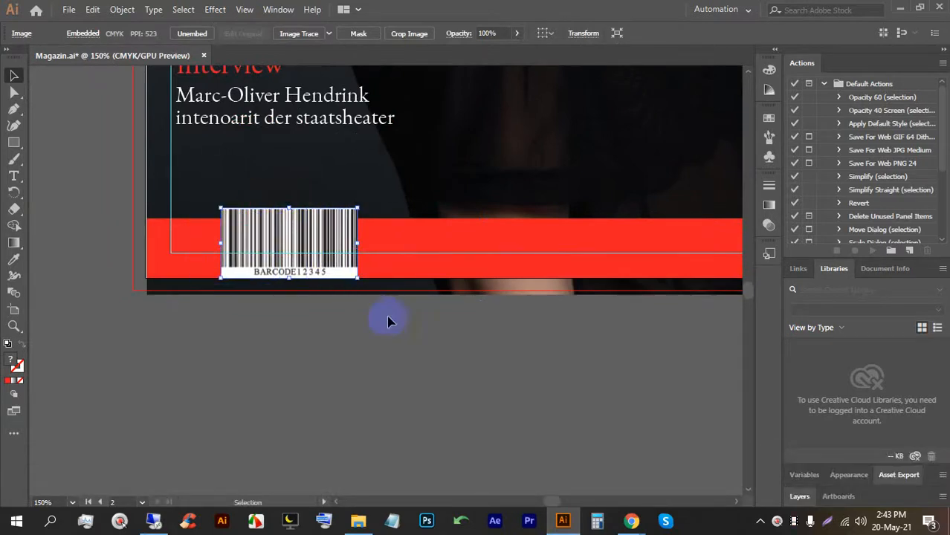
click(413, 346)
drag(495, 365, 425, 378)
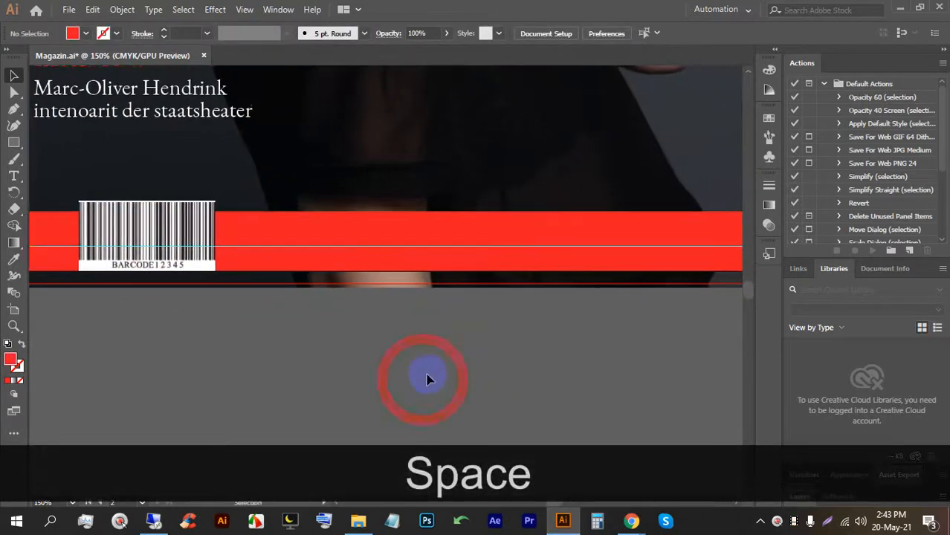
Type 'top magazin' on the red bar and move it next to the barcode.
click(14, 177)
click(281, 245)
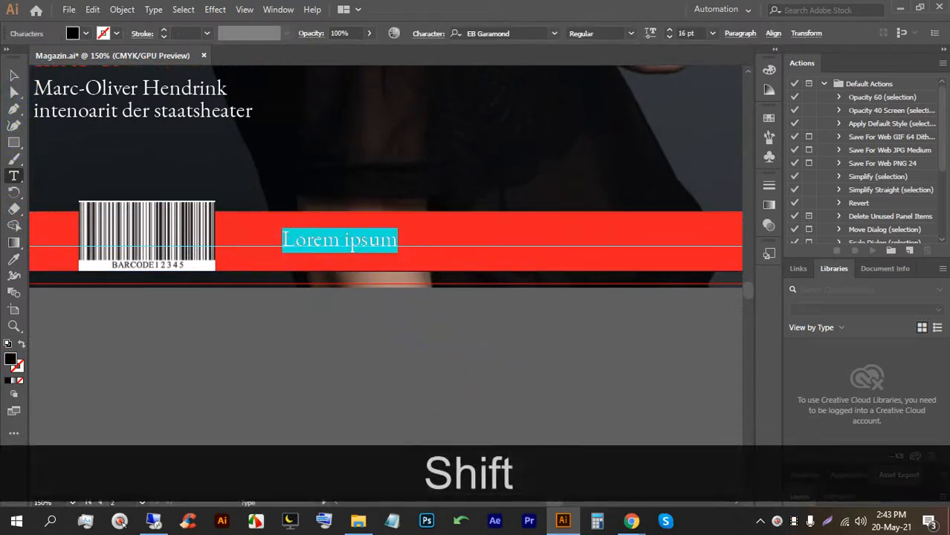
text(T)
key(BackSpace)
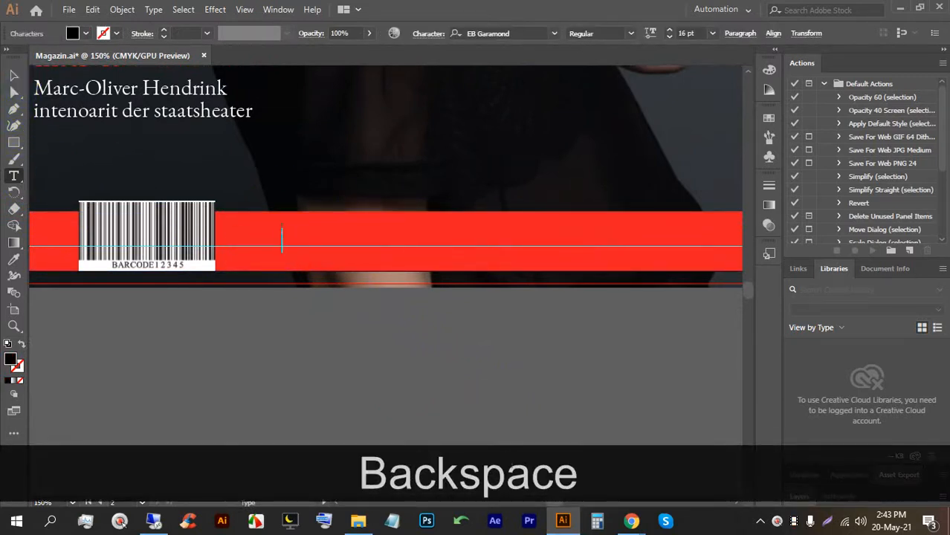
text(top ma)
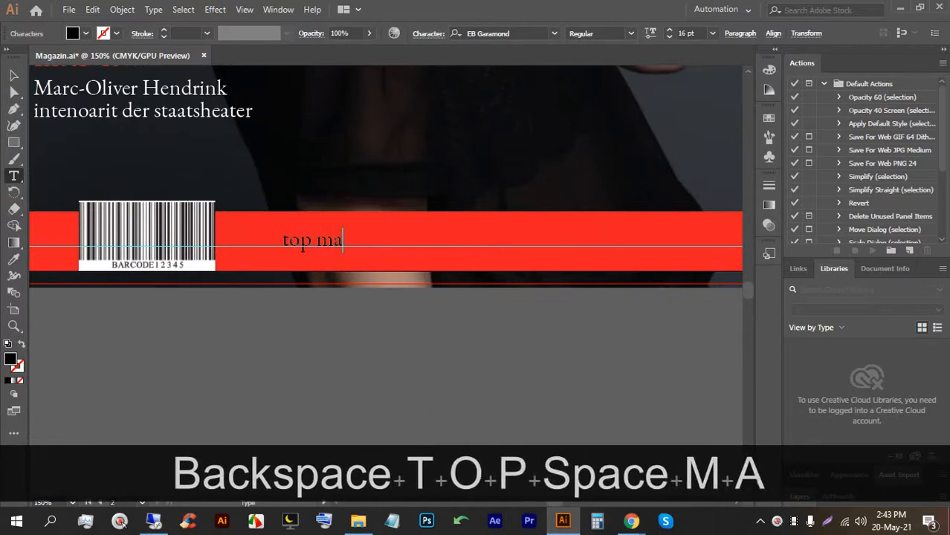
text(gazin)
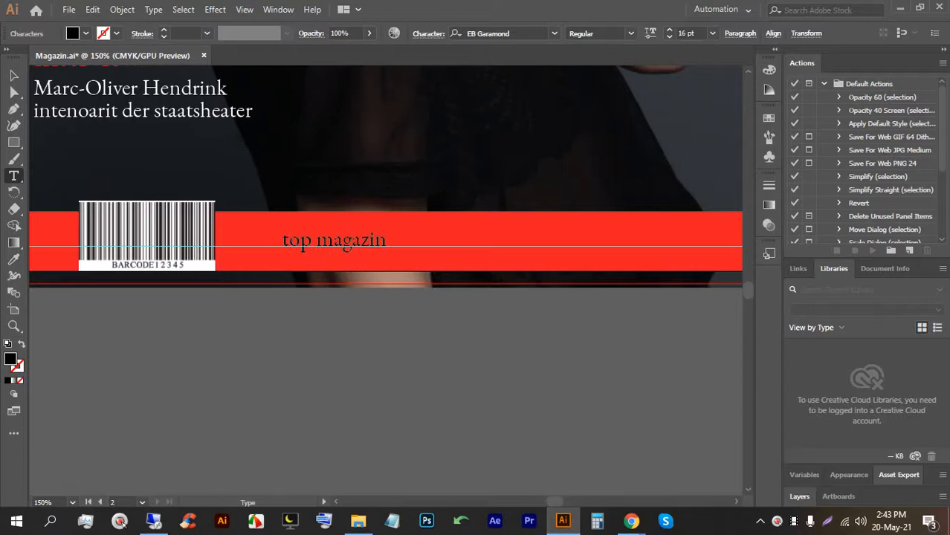
click(14, 75)
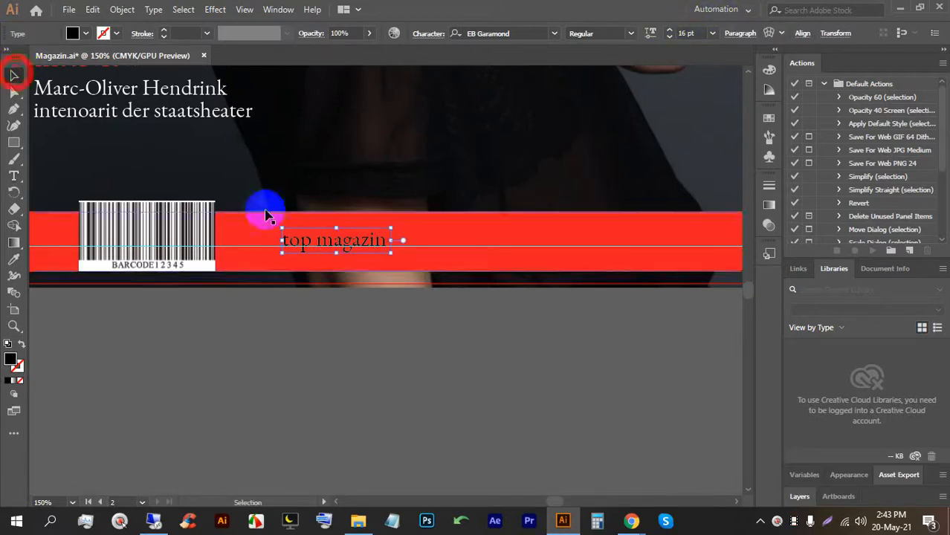
drag(318, 236, 278, 238)
Set the 'top magazin' text fill to white.
click(87, 35)
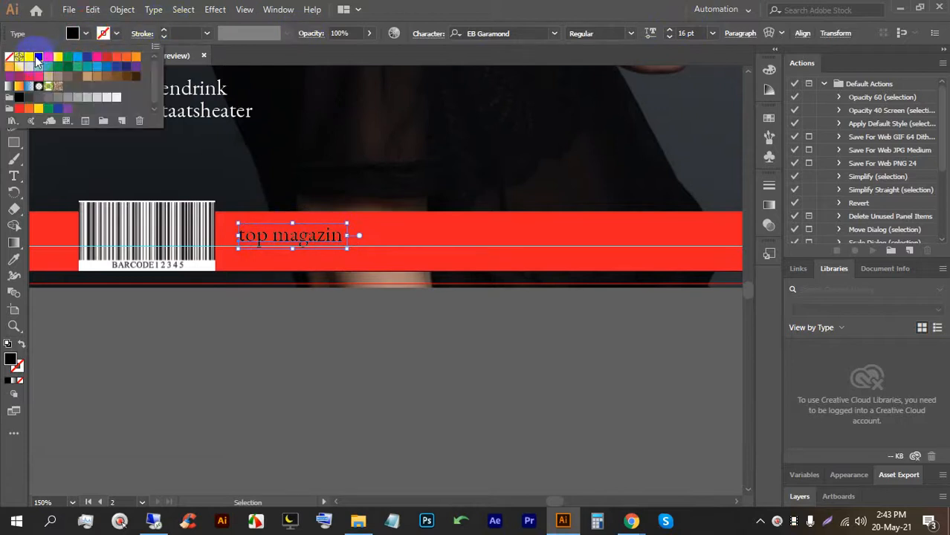
click(453, 357)
click(454, 359)
drag(661, 365, 450, 348)
scroll(567, 356, down, 2)
scroll(498, 311, up, 1)
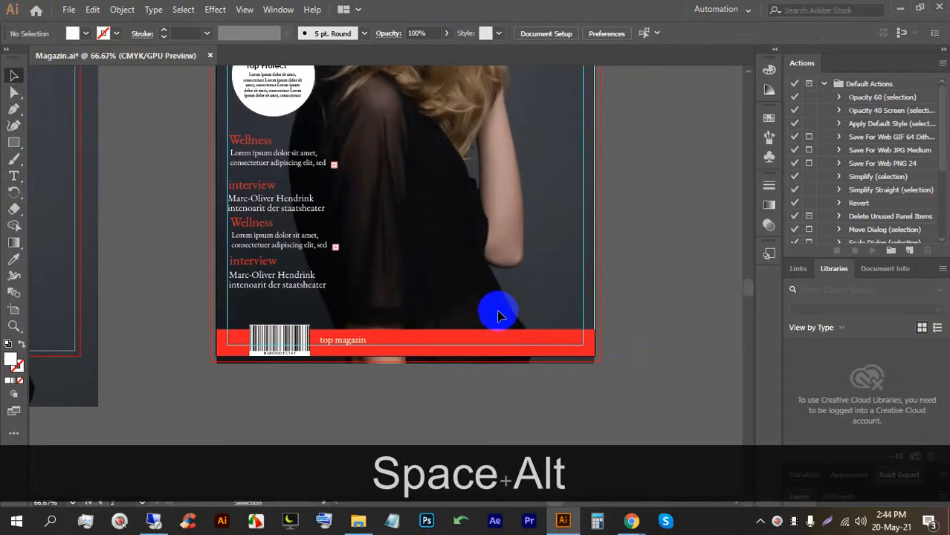
Add a placeholder text object, enlarge it to about 52 pt and colour it red.
scroll(491, 312, up, 2)
scroll(475, 329, up, 1)
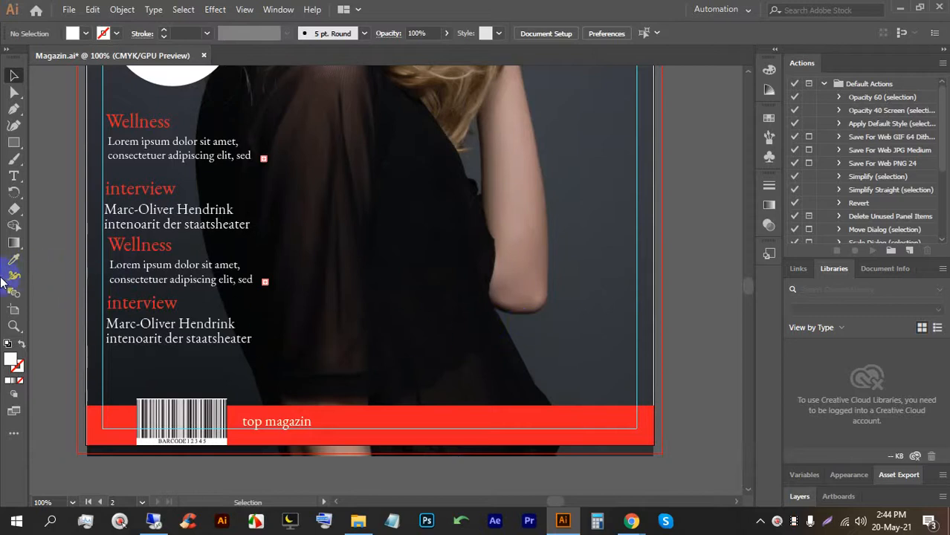
click(12, 183)
click(404, 328)
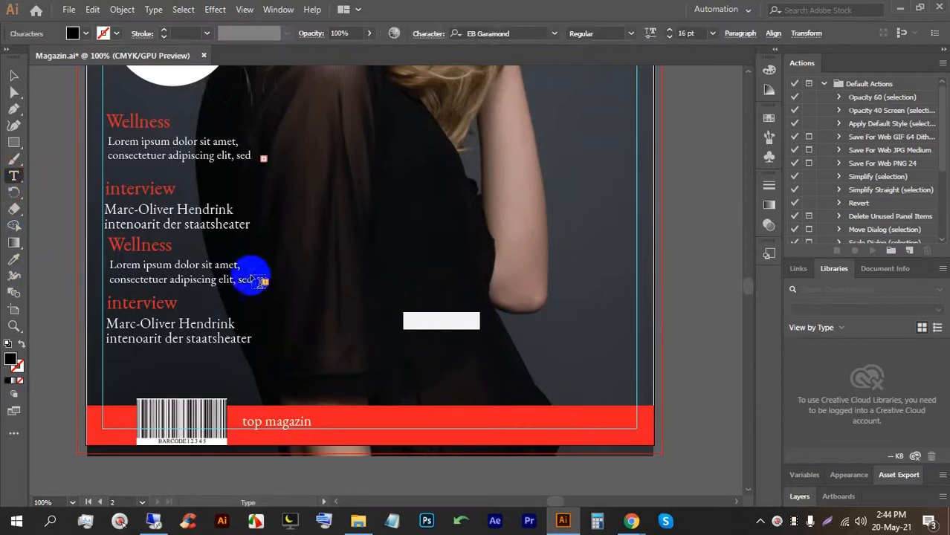
click(15, 73)
drag(479, 313, 655, 274)
click(89, 34)
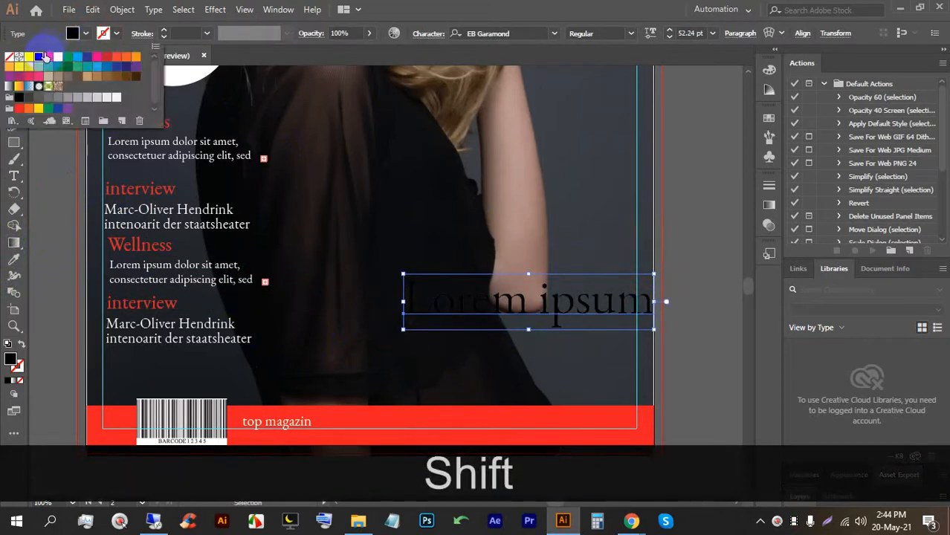
click(47, 57)
Replace it with 'Autospecial 2021', centre-align it, and move it above the red bar.
triple_click(461, 309)
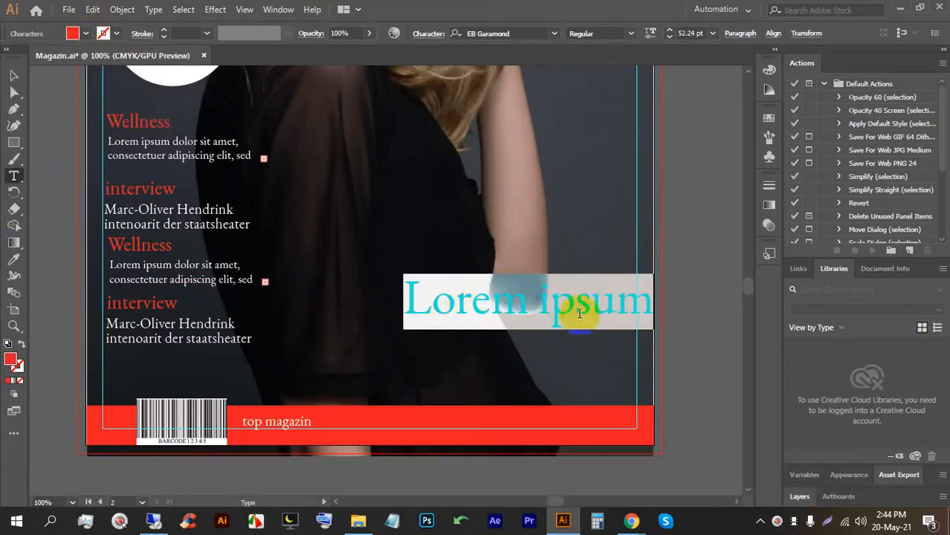
text(Au)
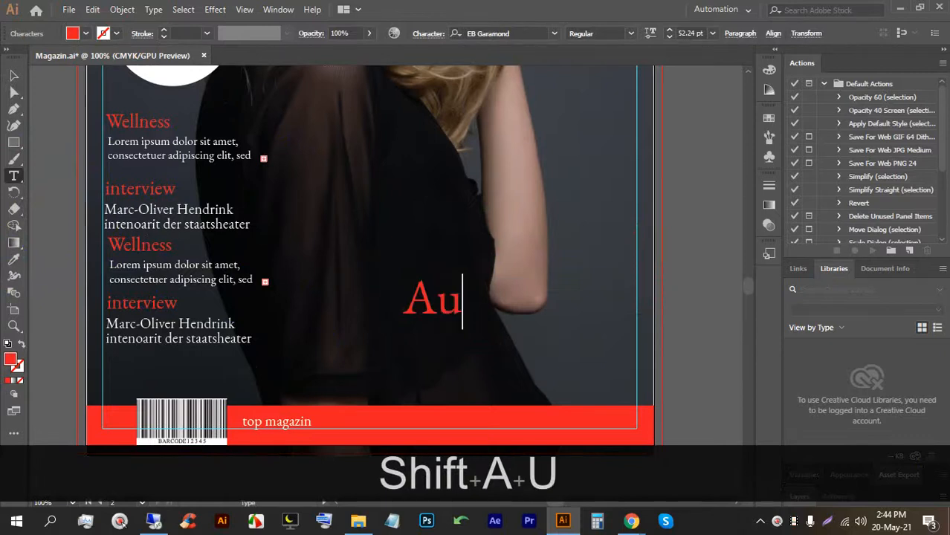
text(tospe)
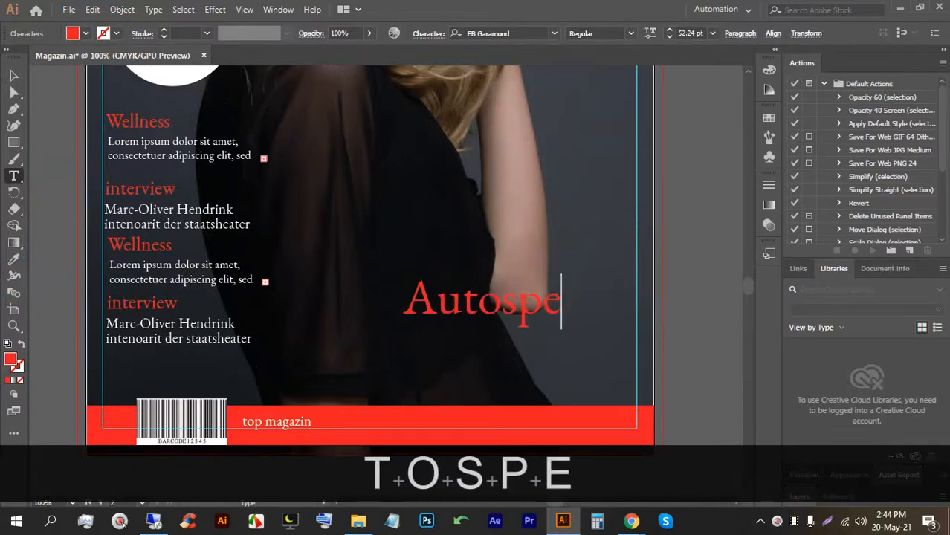
text(cial)
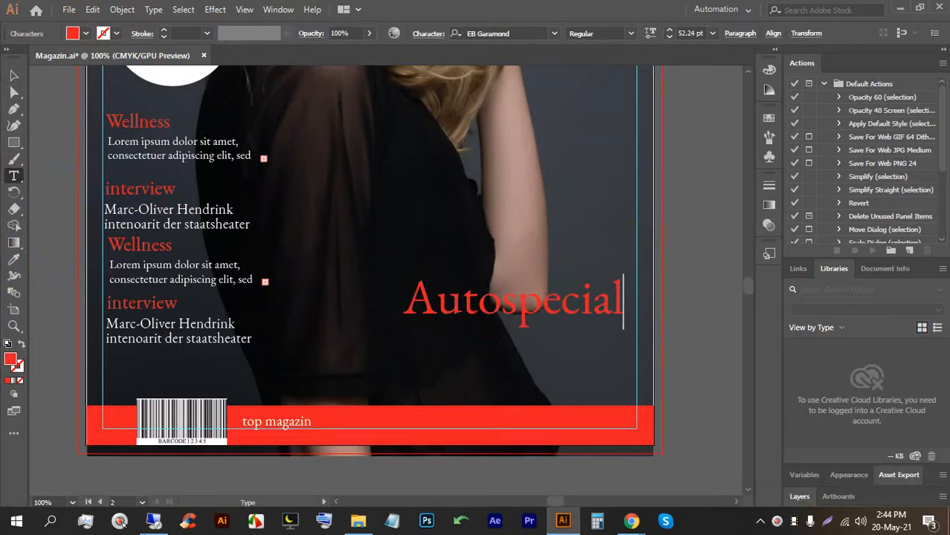
text(2021)
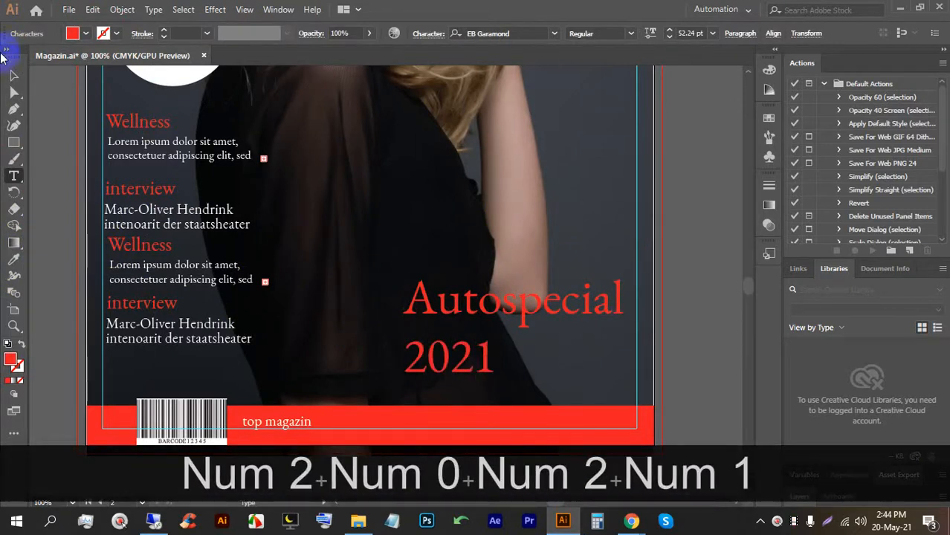
click(13, 76)
click(740, 34)
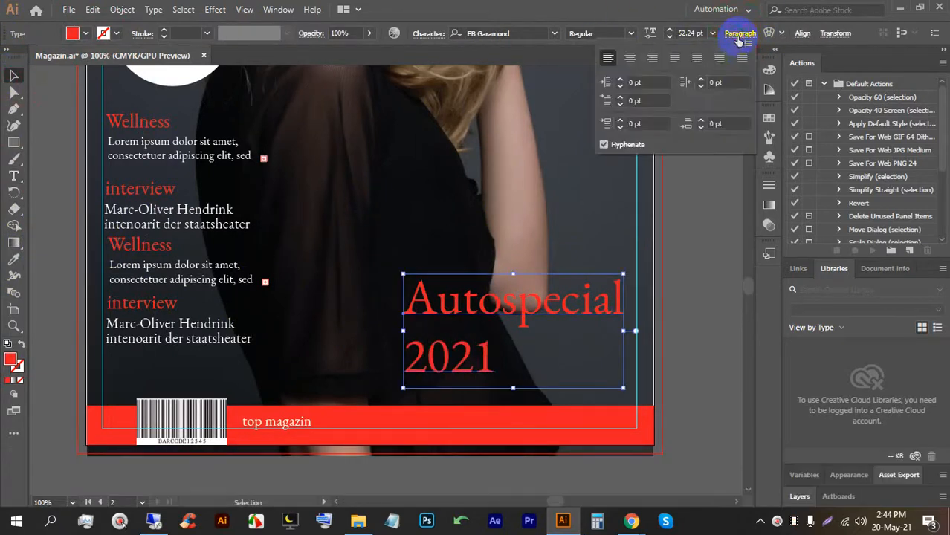
click(630, 59)
click(12, 77)
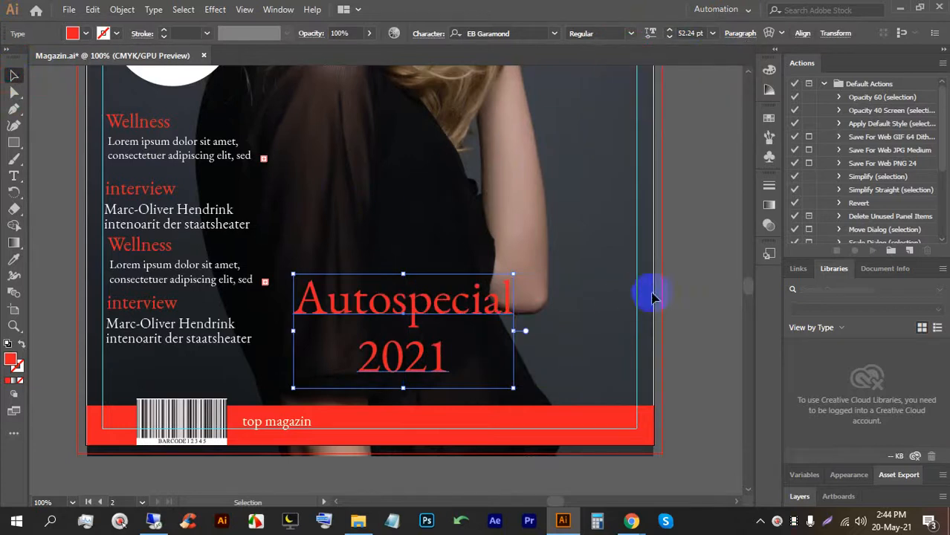
click(678, 288)
drag(479, 316, 494, 324)
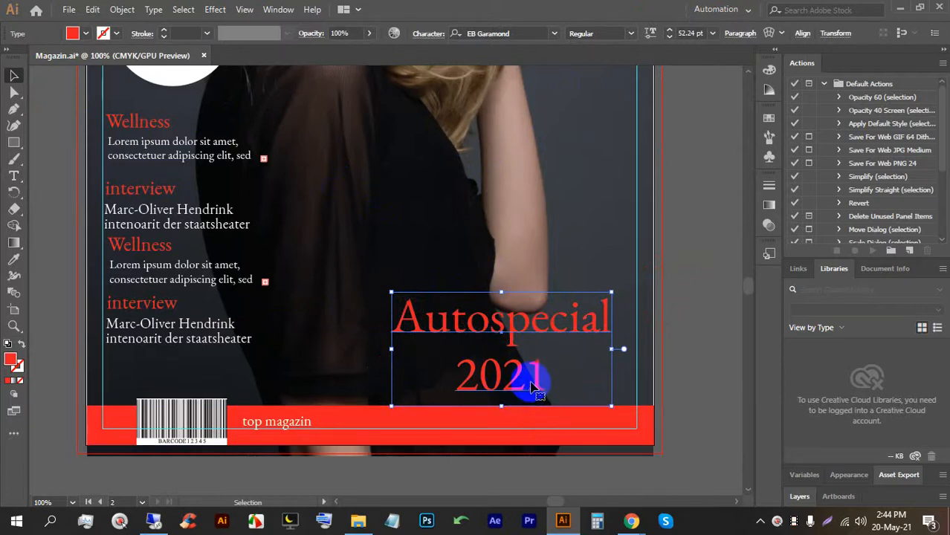
click(741, 33)
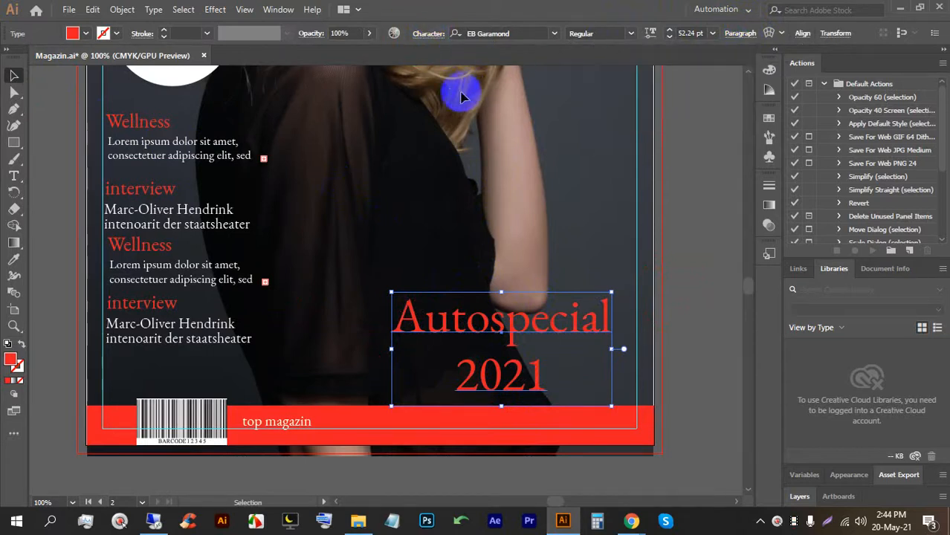
Set the Autospecial 2021 title's leading to 55 pt and save the document.
click(424, 34)
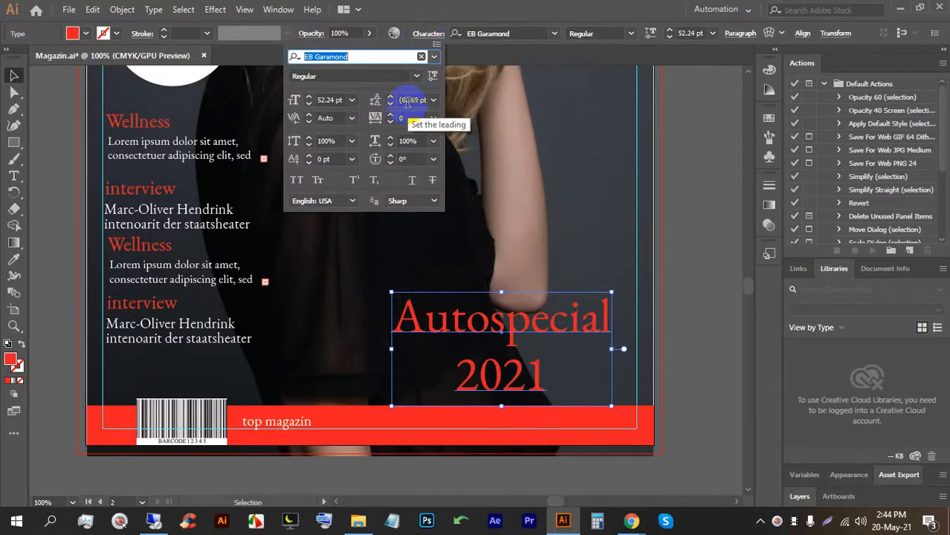
click(407, 101)
key(Down)
key(Down)
key(Down)
key(Down)
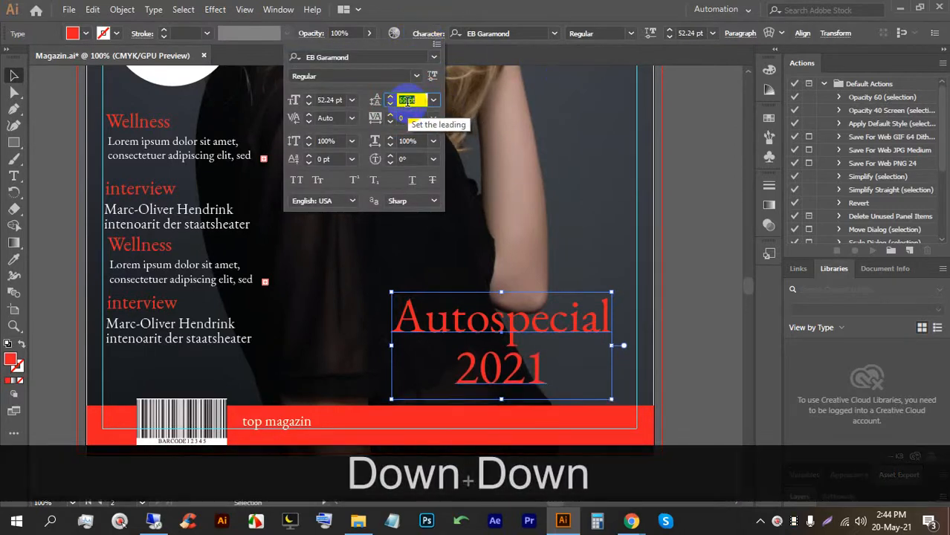
key(Up)
key(Up)
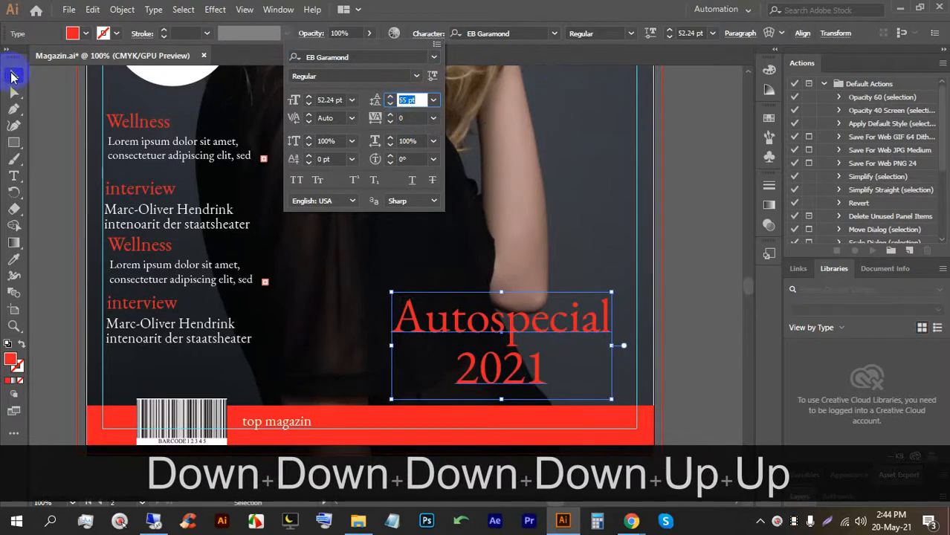
click(700, 257)
key(ctrl+s)
key(ctrl+s)
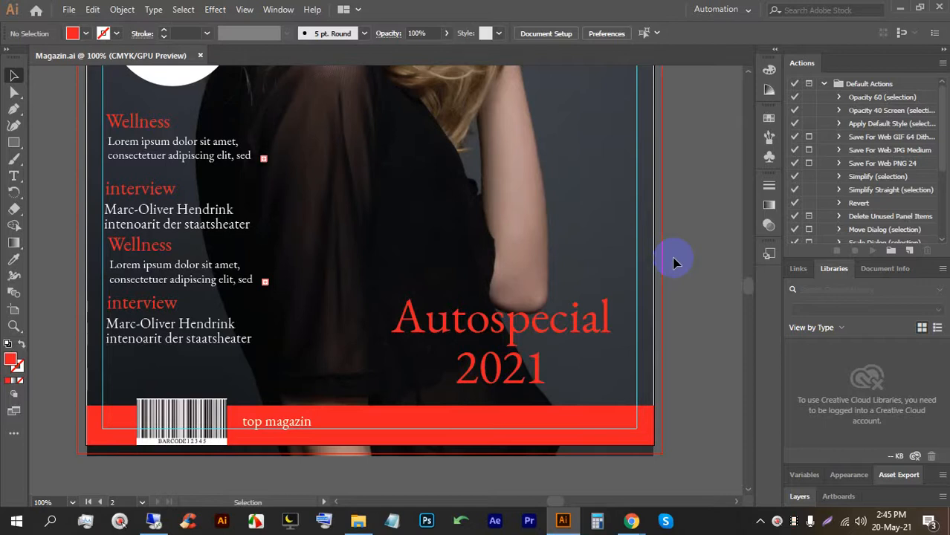
Add a Lorem ipsum text line above the title and enlarge it to 25.25 pt.
click(550, 323)
scroll(569, 319, down, 3)
scroll(573, 320, up, 3)
scroll(572, 320, up, 2)
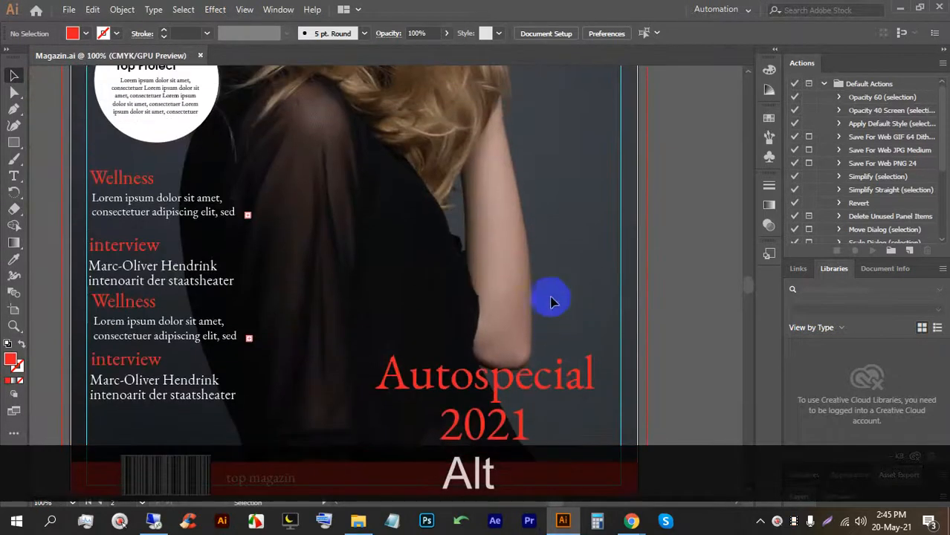
click(14, 176)
click(443, 339)
click(13, 76)
drag(481, 328, 526, 319)
Make the Lorem ipsum line white and shift it slightly right and down.
click(72, 33)
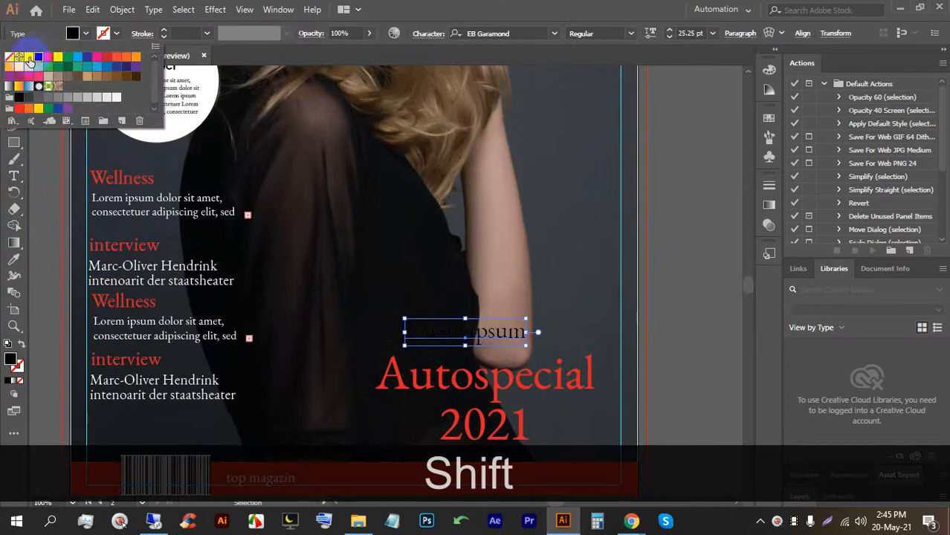
click(30, 57)
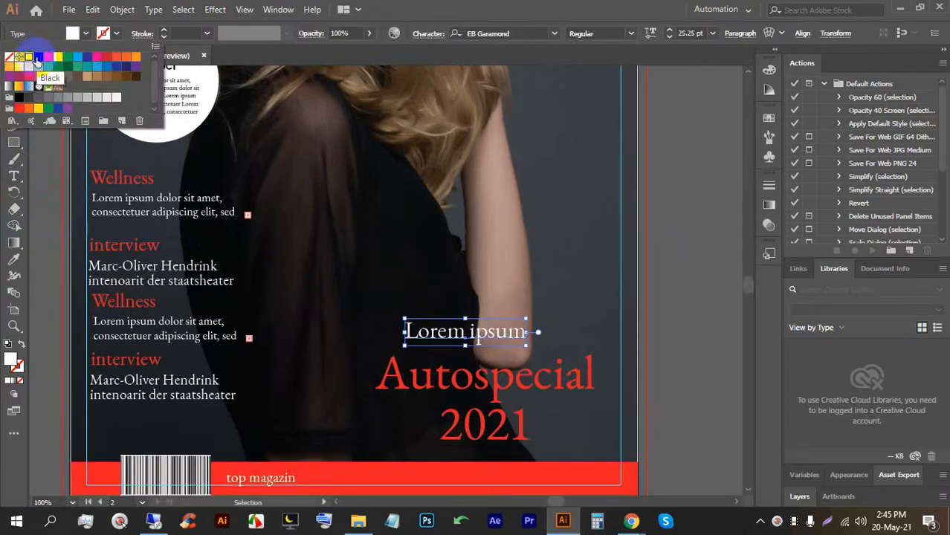
click(469, 341)
drag(468, 341, 488, 355)
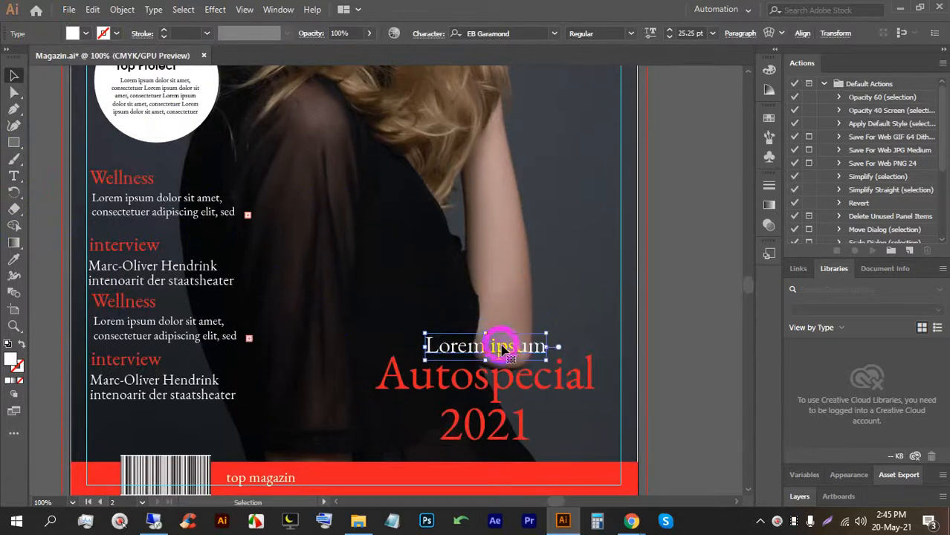
key(t)
triple_click(502, 347)
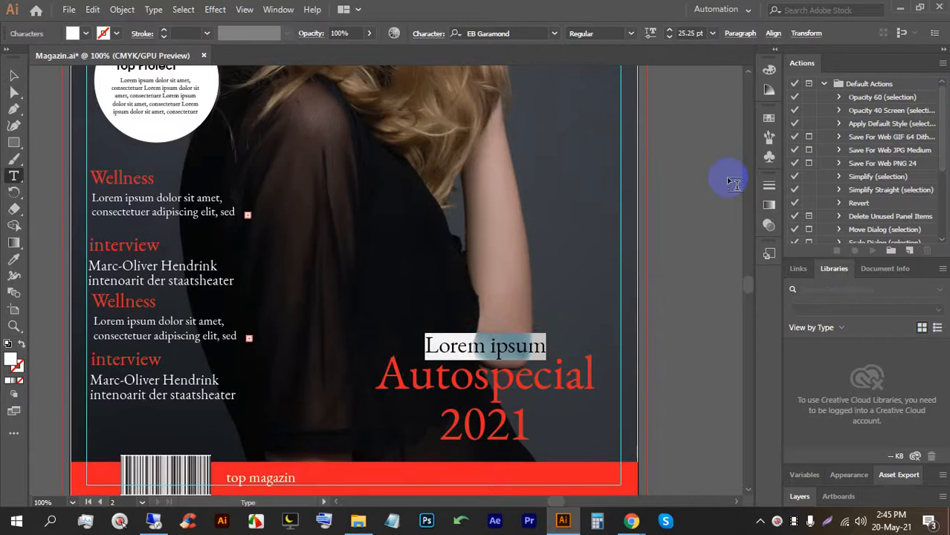
click(13, 75)
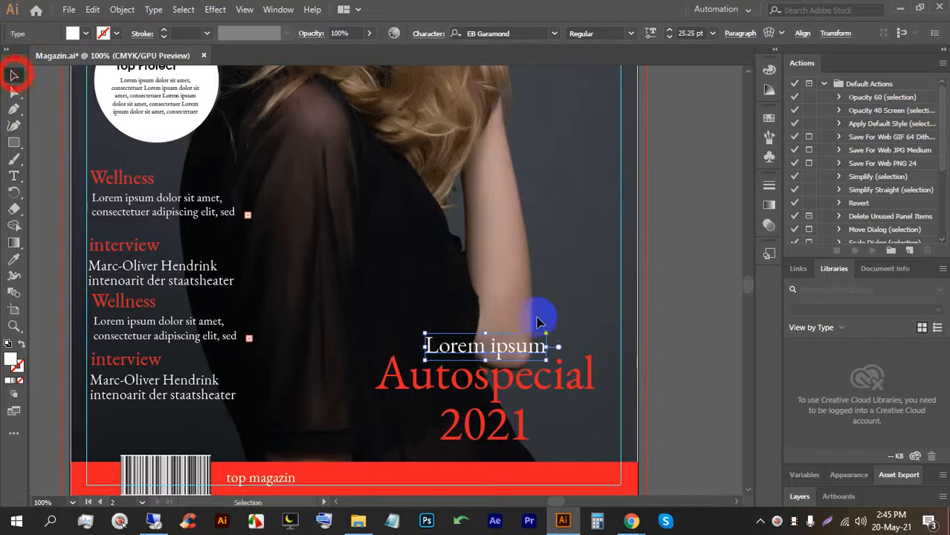
click(646, 354)
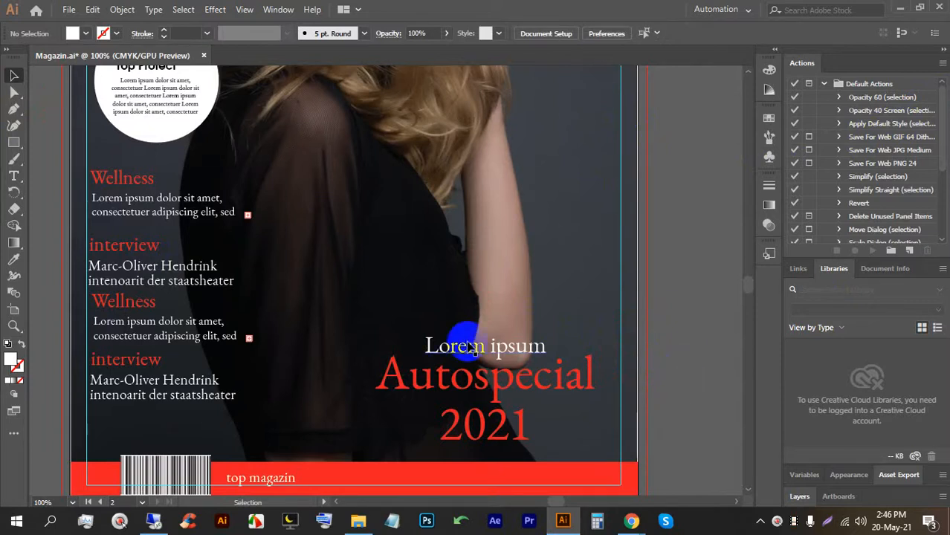
Replace the Lorem ipsum placeholder wording with 'mobilitat'.
double_click(430, 340)
drag(430, 340, 637, 347)
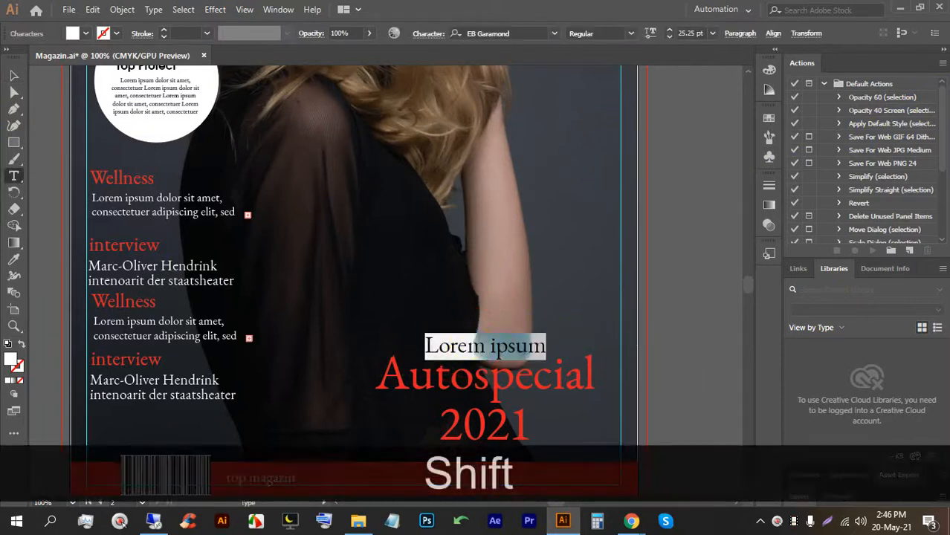
text(Mo)
key(BackSpace)
key(BackSpace)
text(mo)
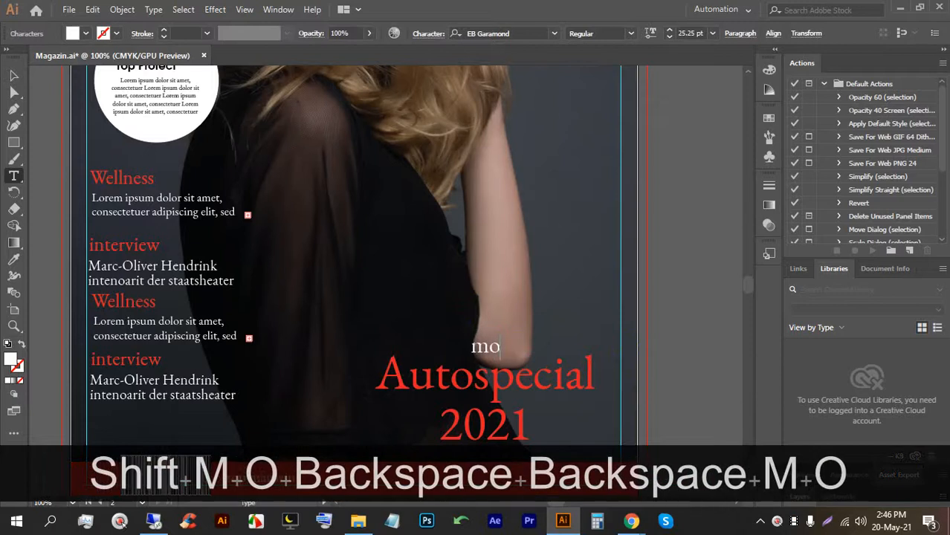
text(bil)
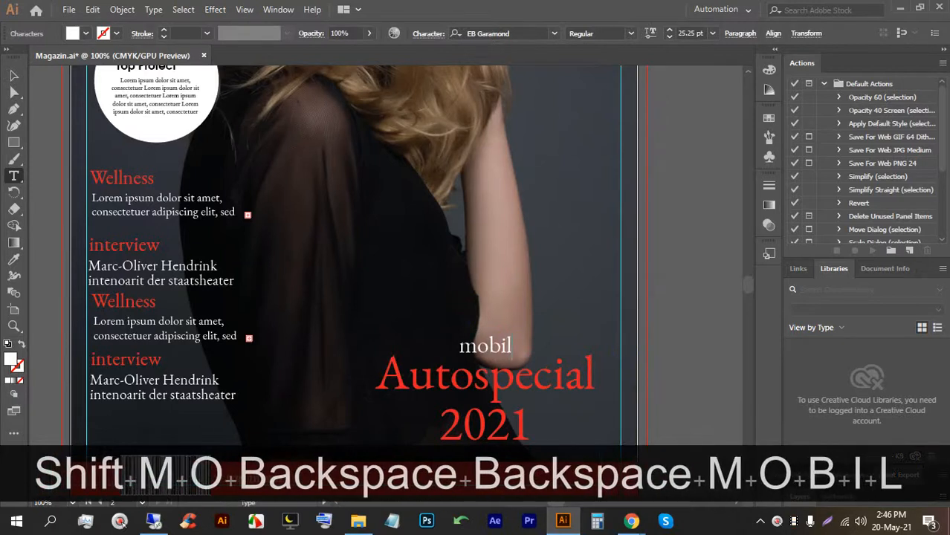
text(i)
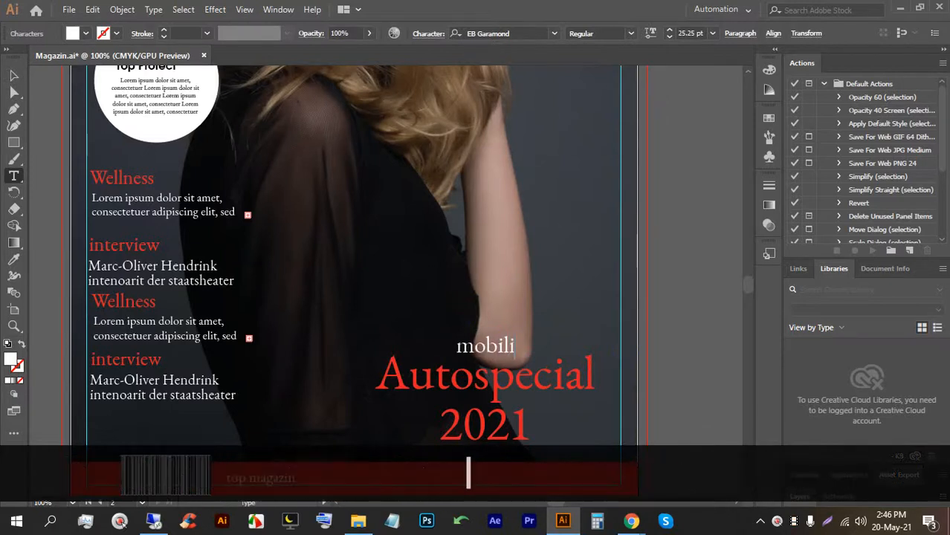
text(tat)
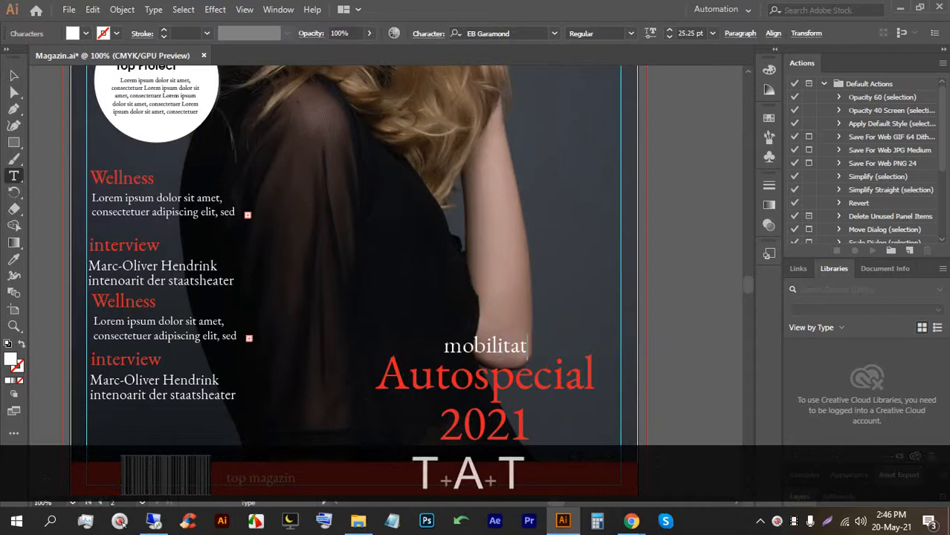
Set 'mobilitat' to ExtraBold Italic and scale it to 33.27 pt around its centre.
click(13, 75)
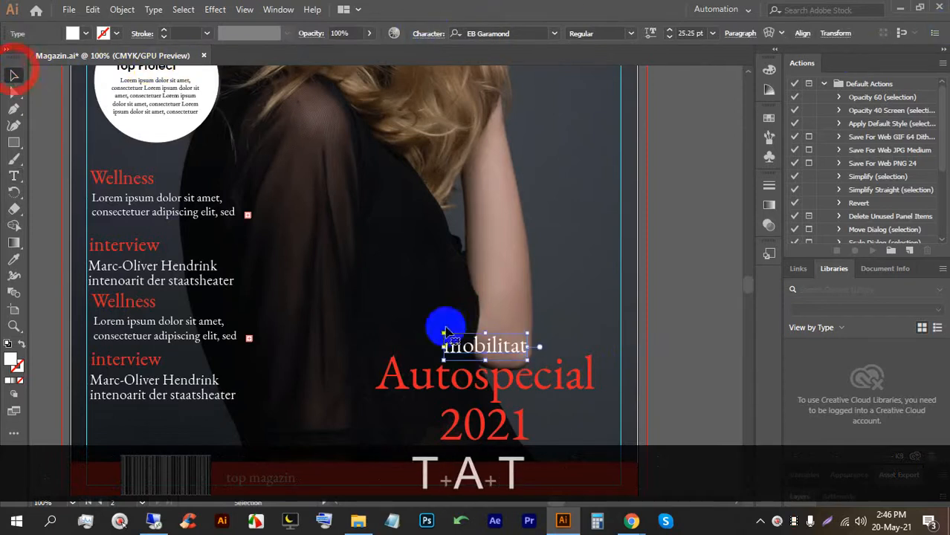
click(476, 344)
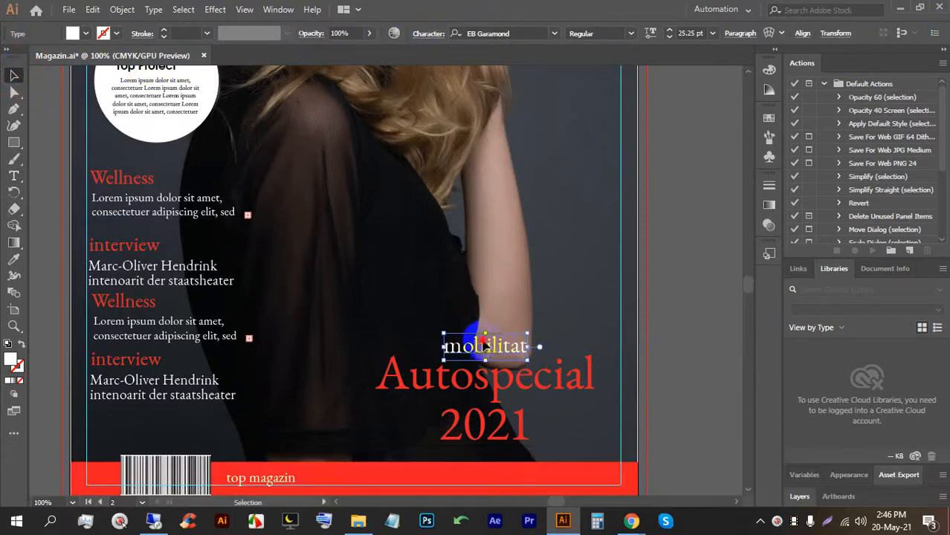
click(631, 34)
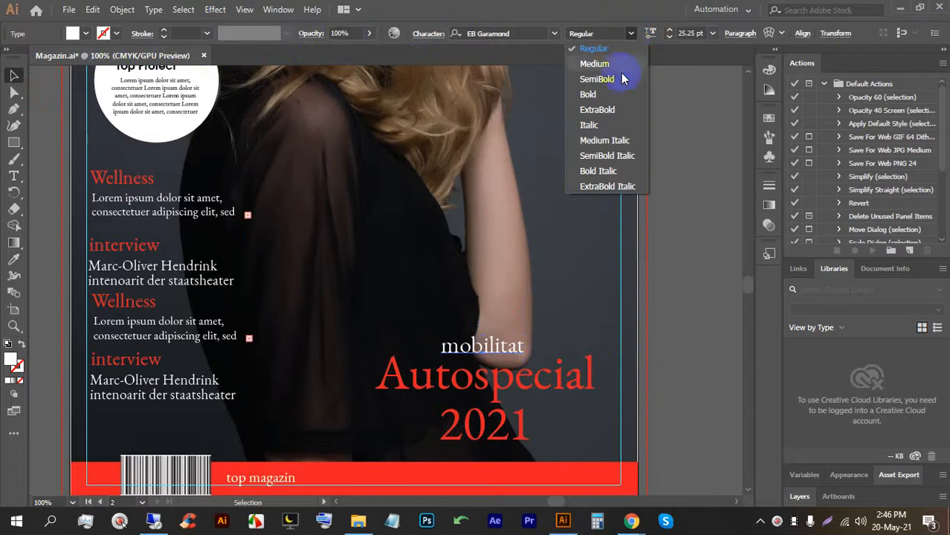
click(605, 186)
mouse_move(533, 333)
alt+shift+mouse_down()
mouse_move(547, 328)
mouse_move(518, 346)
alt+shift+mouse_up()
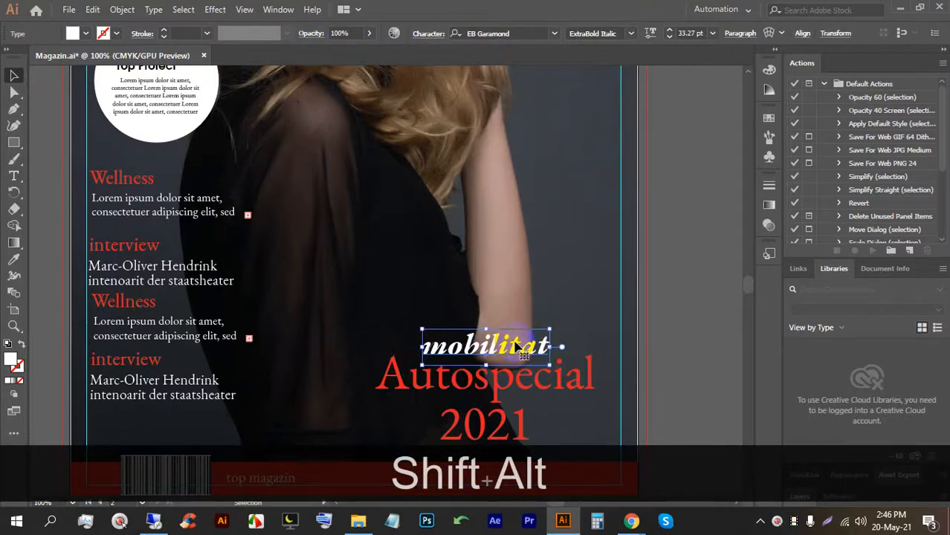
click(679, 376)
Nudge 'Autospecial 2021' slightly down and make it ExtraBold.
scroll(652, 332, down, 1)
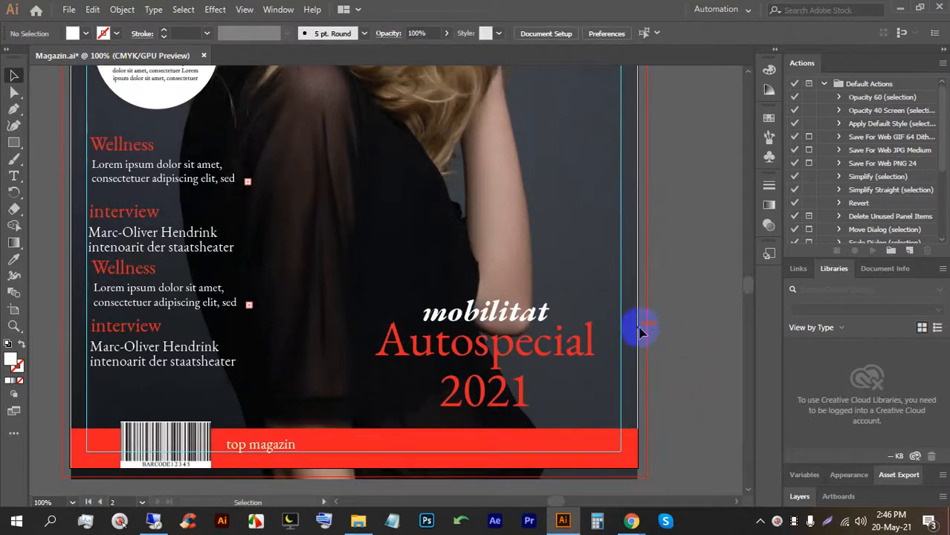
click(502, 359)
key(Down)
key(Down)
key(Down)
key(Down)
key(Down)
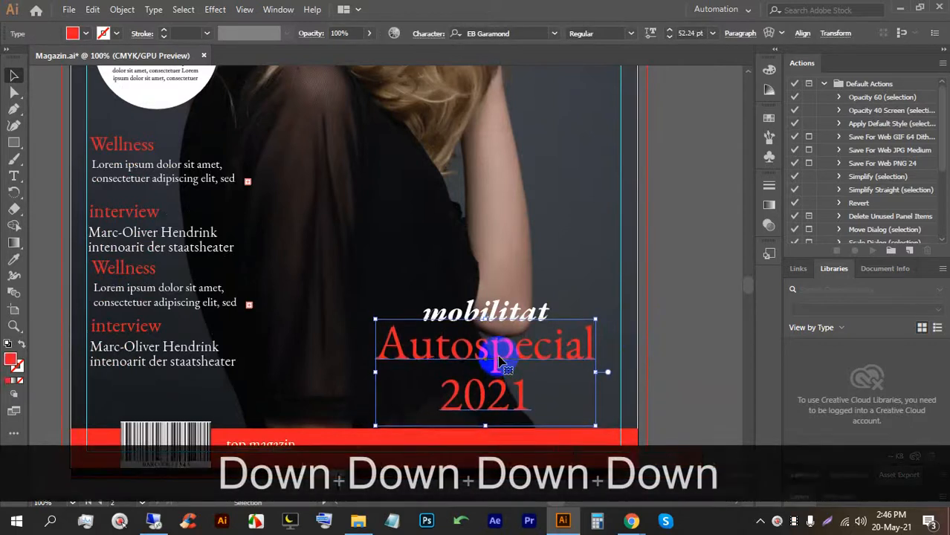
click(632, 34)
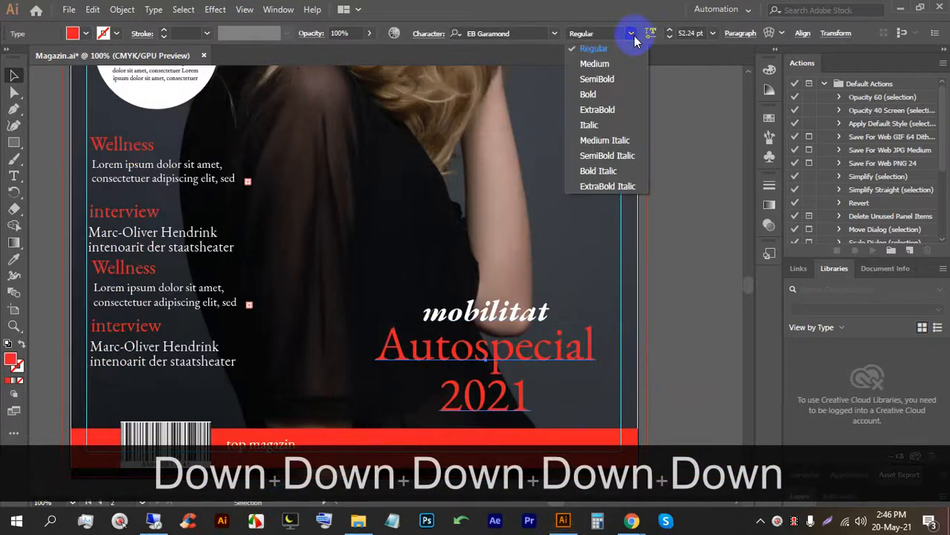
click(599, 109)
click(664, 331)
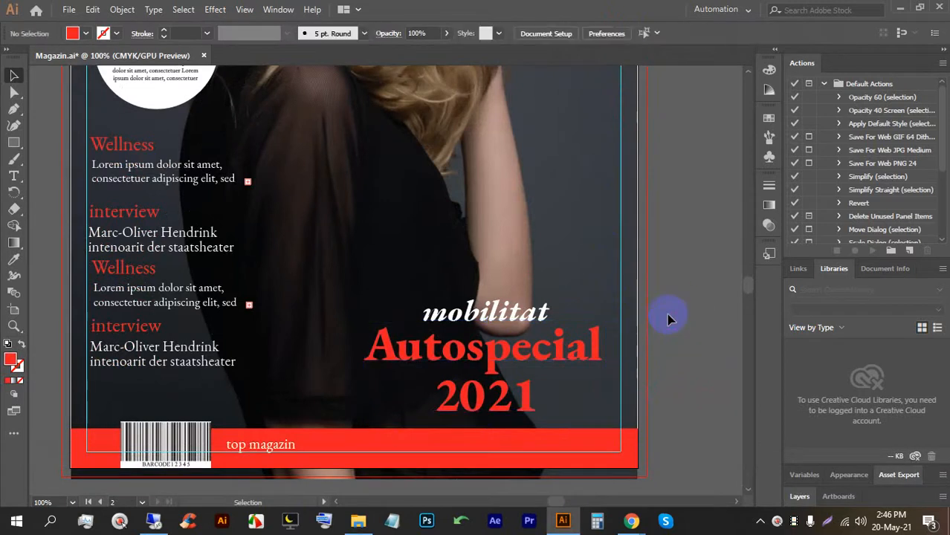
scroll(669, 328, up, 2)
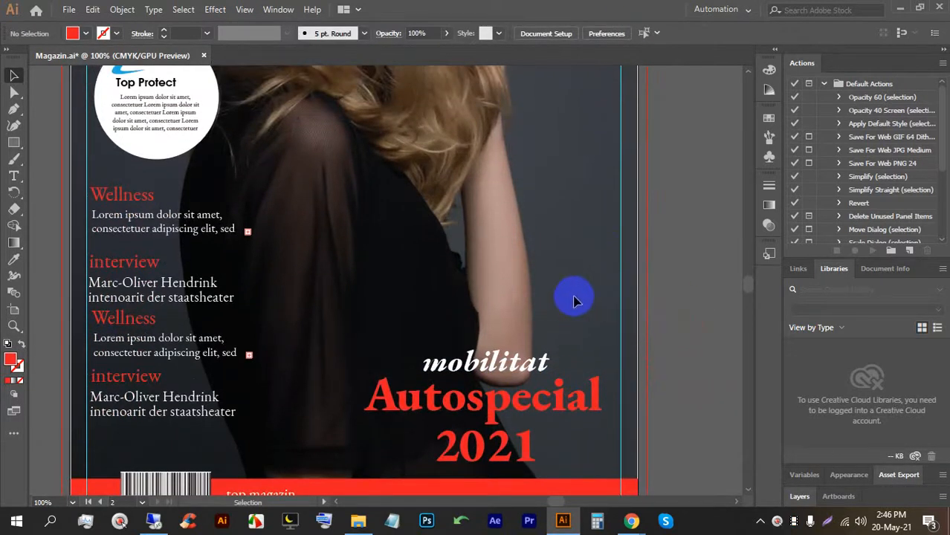
scroll(569, 290, up, 2)
scroll(538, 257, down, 3)
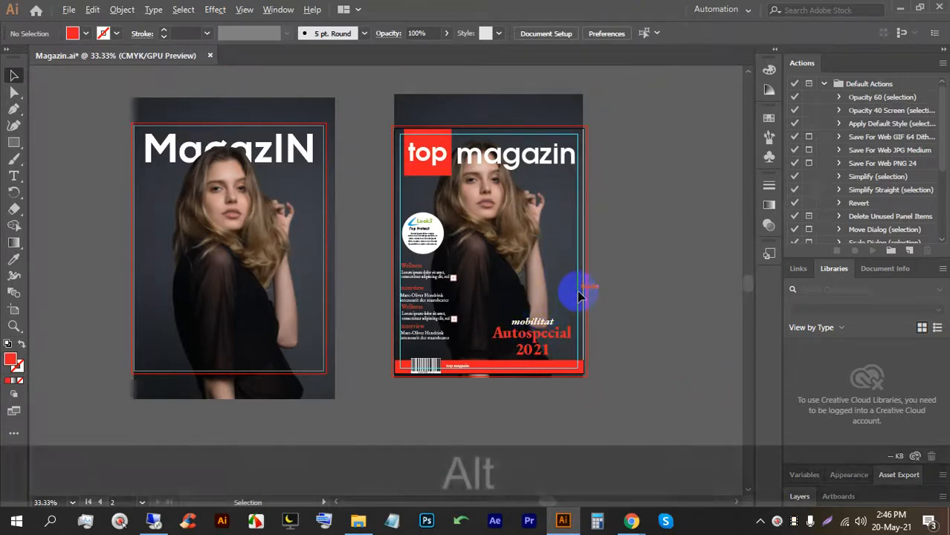
scroll(577, 302, up, 2)
scroll(719, 390, down, 1)
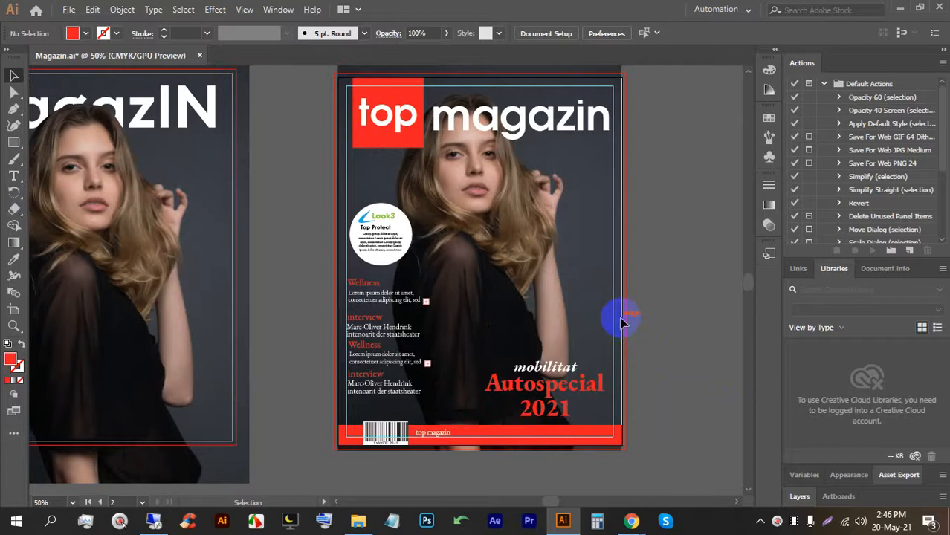
scroll(623, 322, up, 2)
drag(620, 259, 565, 235)
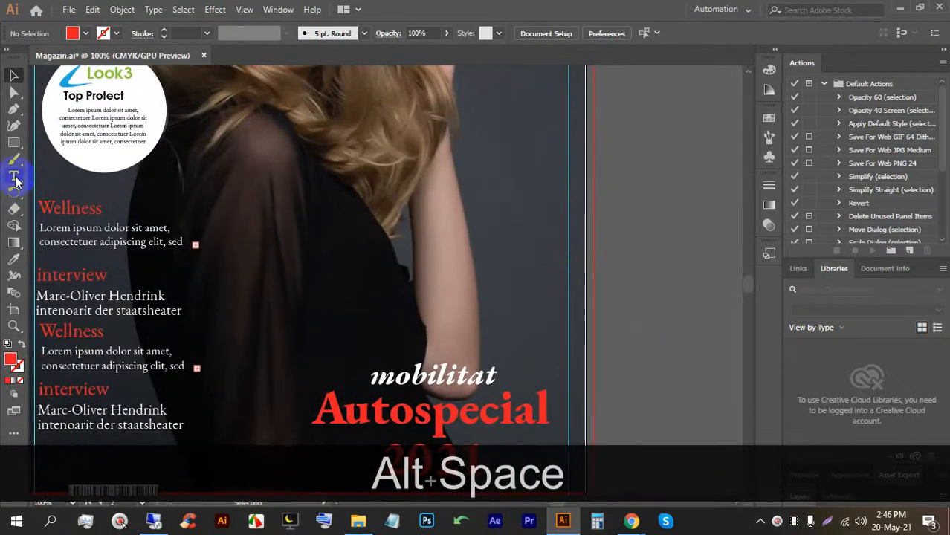
scroll(609, 336, down, 1)
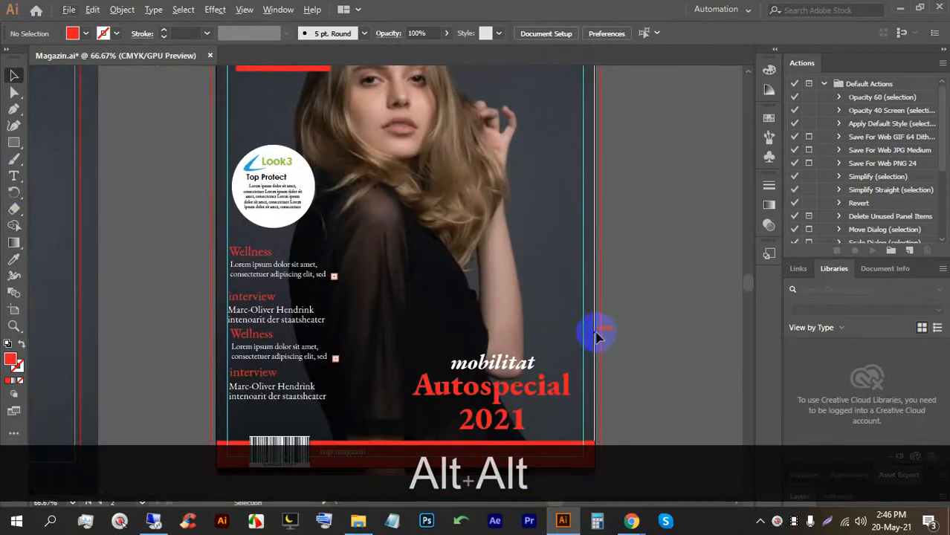
scroll(600, 320, up, 1)
scroll(550, 312, down, 2)
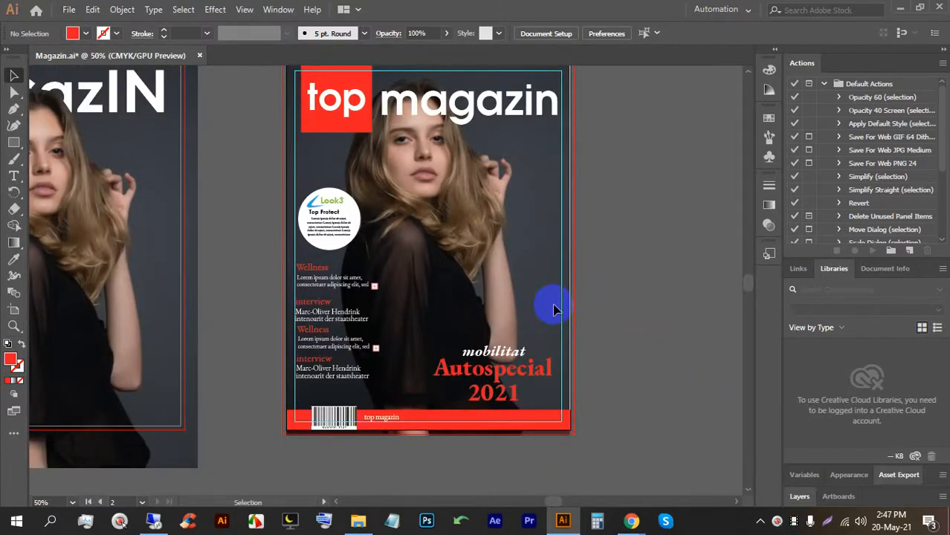
Centre the mobilitat / Autospecial 2021 title block above the barcode footer and save Magazin.ai.
click(13, 175)
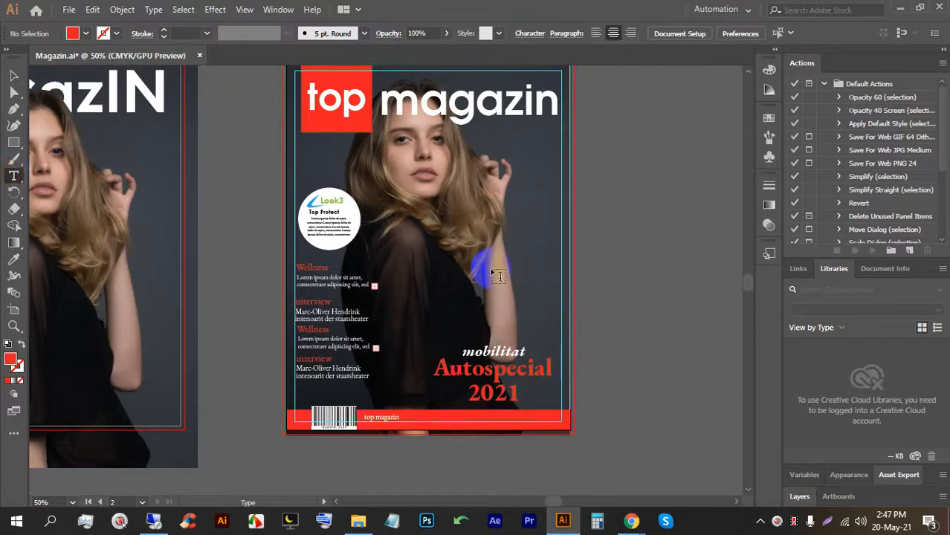
click(13, 75)
click(699, 299)
click(512, 378)
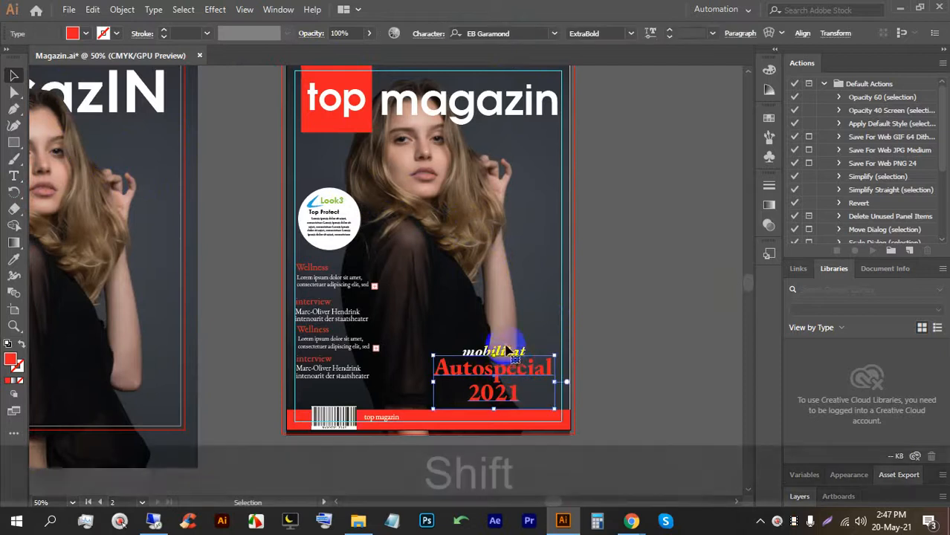
click(739, 33)
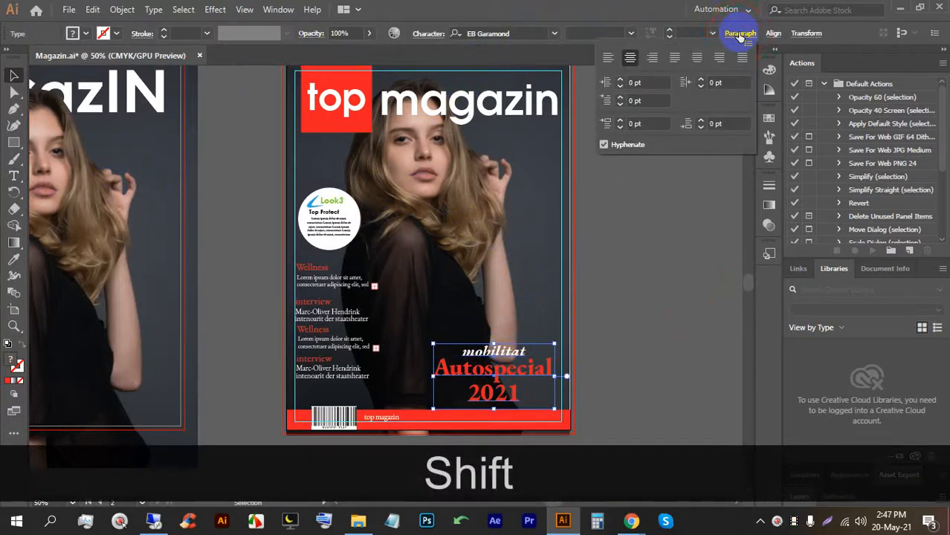
click(773, 34)
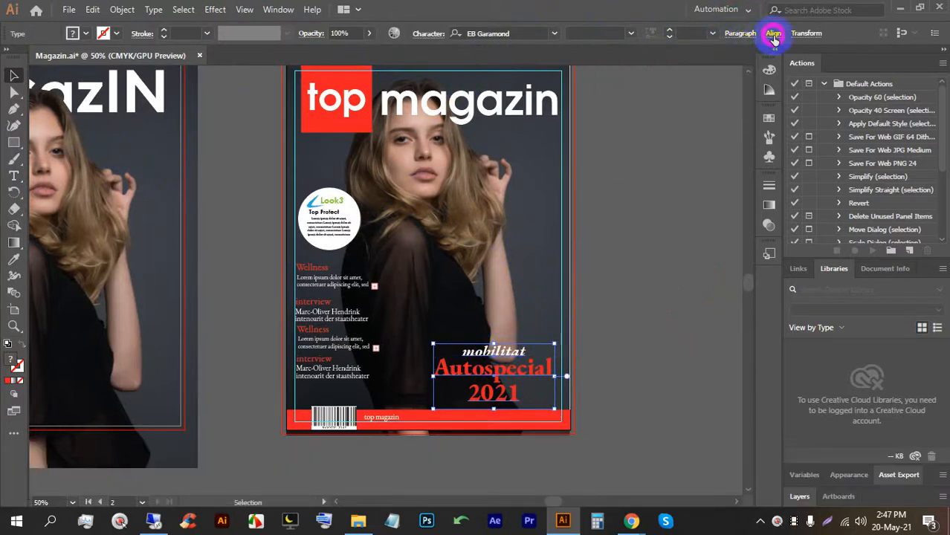
click(641, 72)
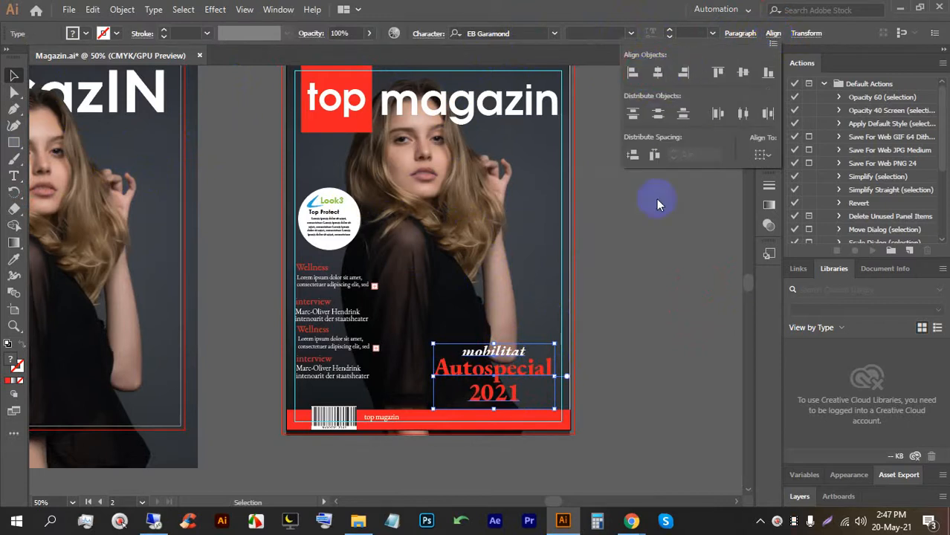
click(643, 329)
key(ctrl+s)
key(ctrl+s)
key(ctrl+s)
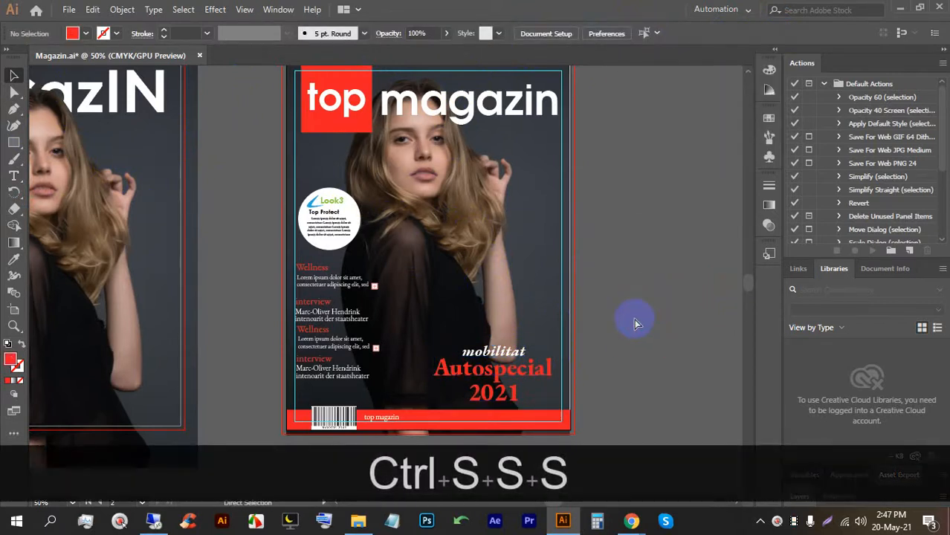
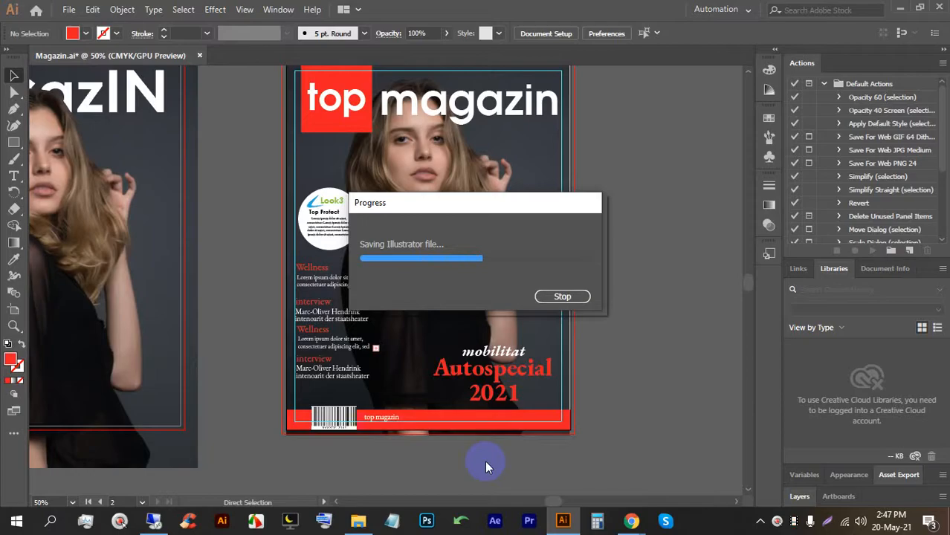
Let Magazin.ai finish saving in Illustrator, then bring up the folder 71 window.
click(358, 521)
click(565, 523)
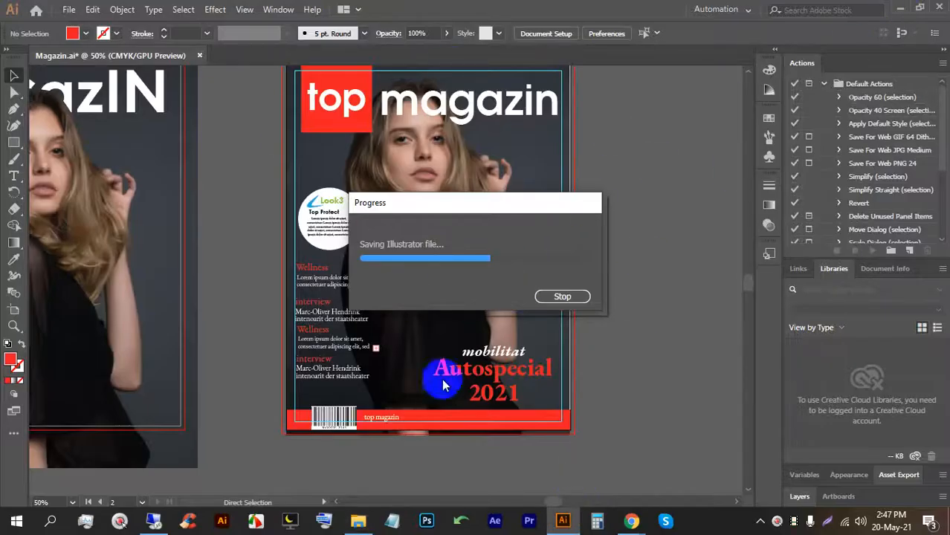
click(351, 522)
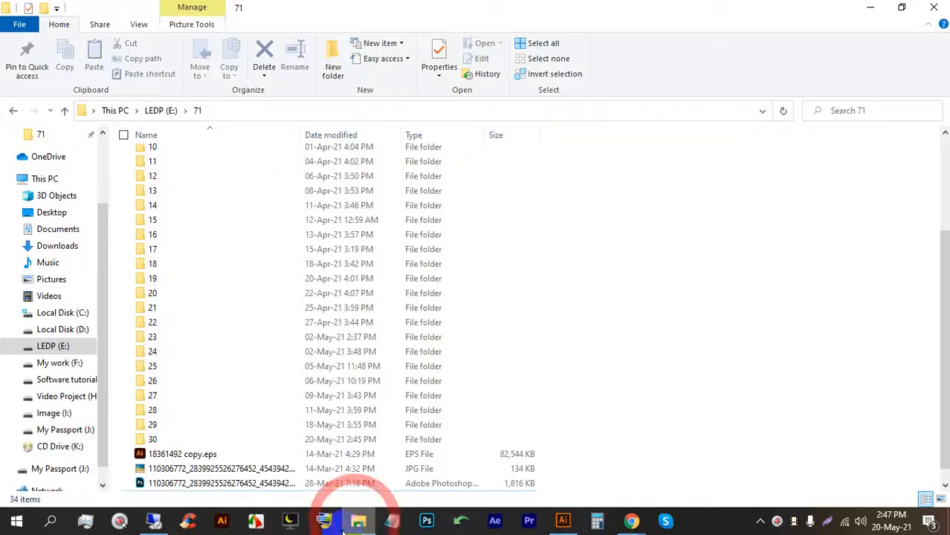
Browse to F:\Creative\magzin\Magazine Cover and open Magazine-Mockup.psd in Photoshop.
click(157, 110)
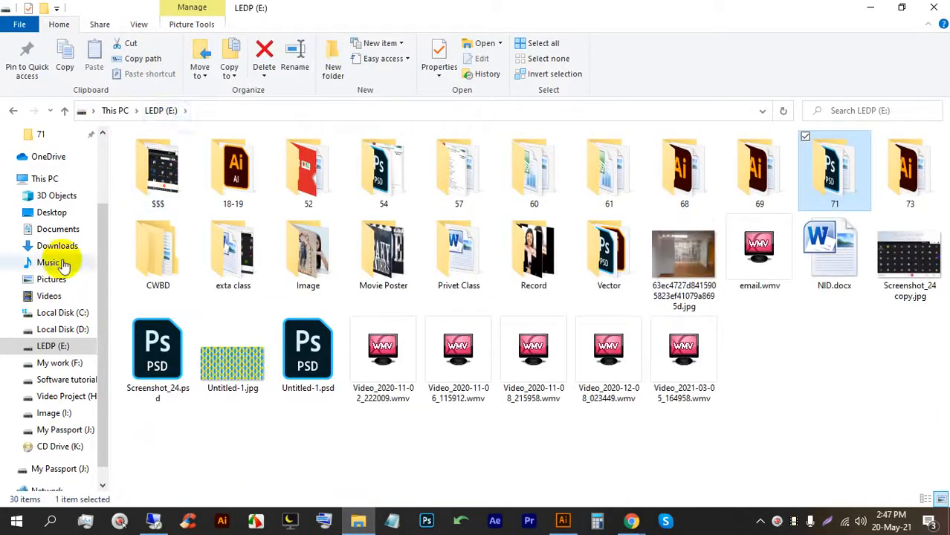
click(57, 363)
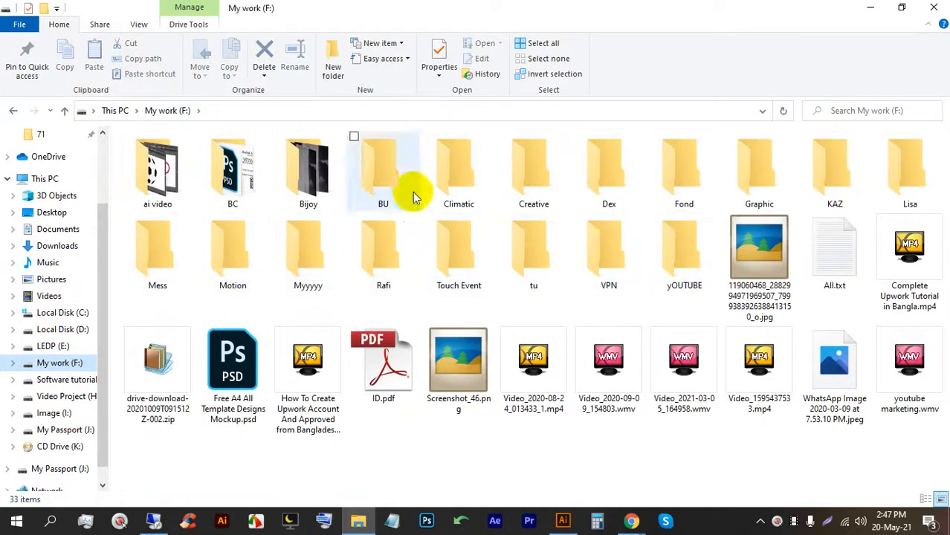
double_click(537, 168)
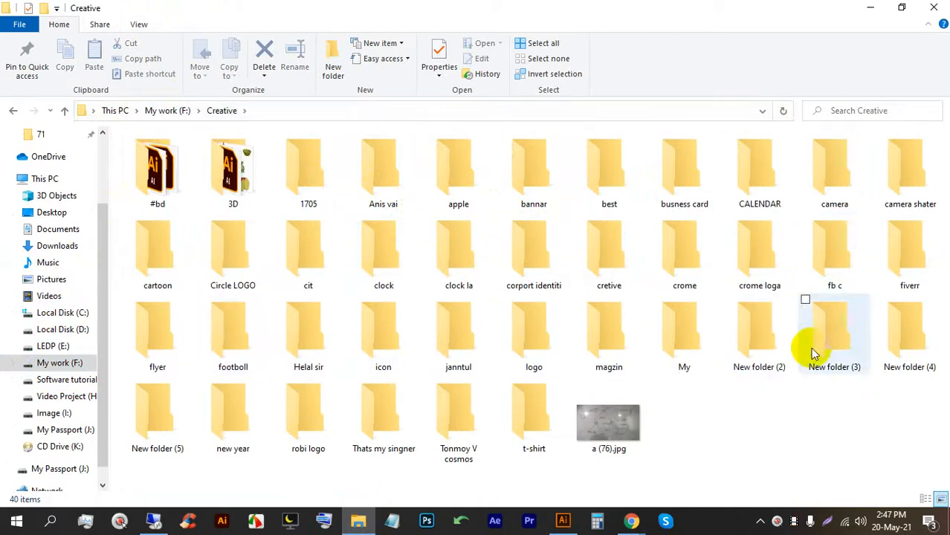
double_click(587, 328)
click(185, 181)
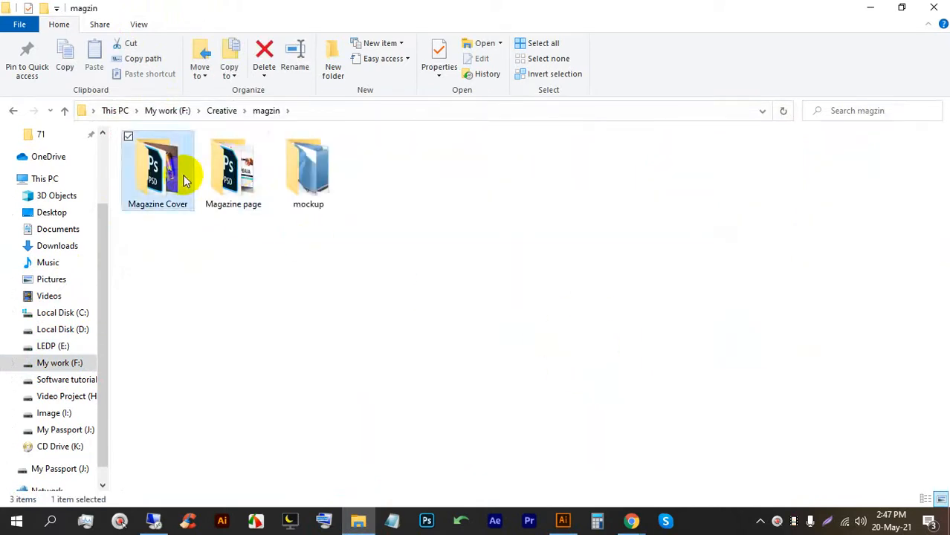
double_click(186, 181)
click(381, 174)
key(Return)
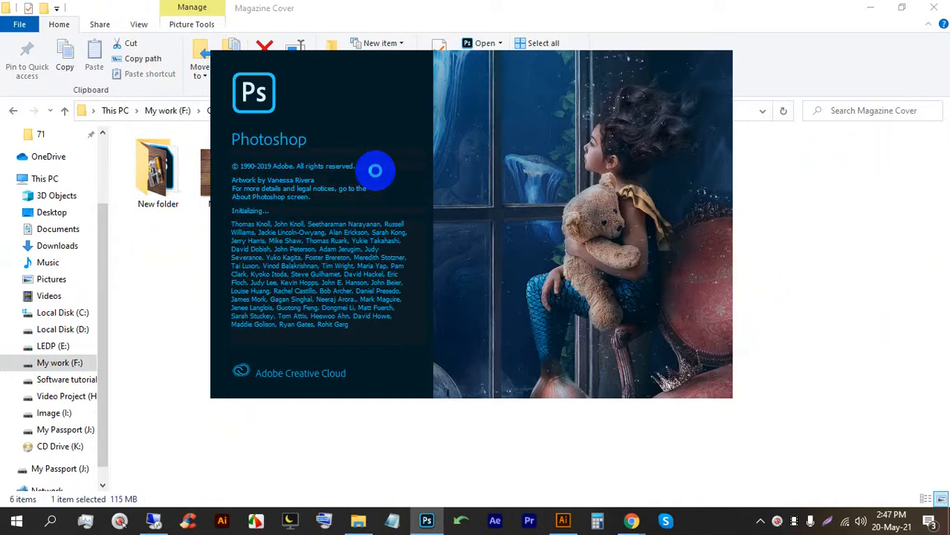
Admit the waiting guest into the Google Meet call.
mouse_move(632, 521)
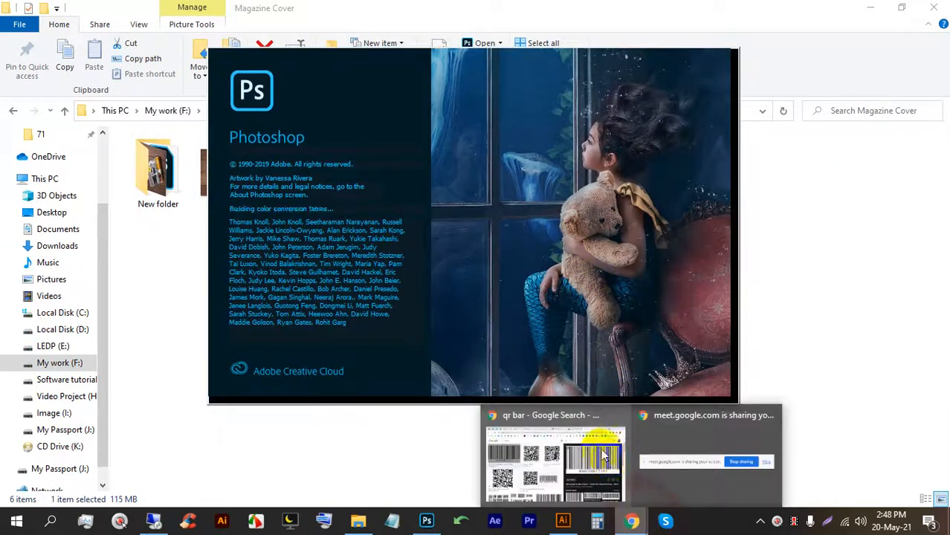
click(588, 447)
click(160, 12)
click(621, 157)
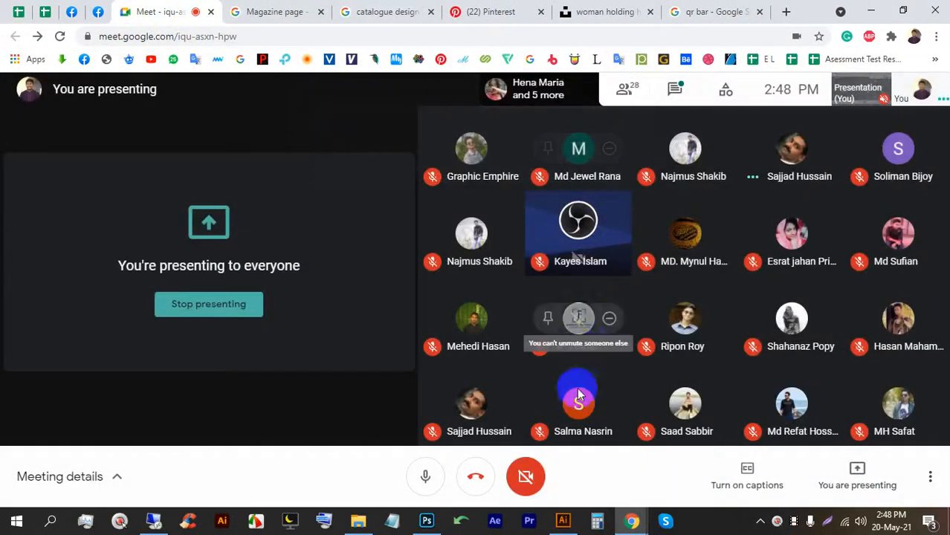
Open the mockup's Left Page smart object as Left Page1.psb, then return to Magazin.ai.
mouse_move(430, 518)
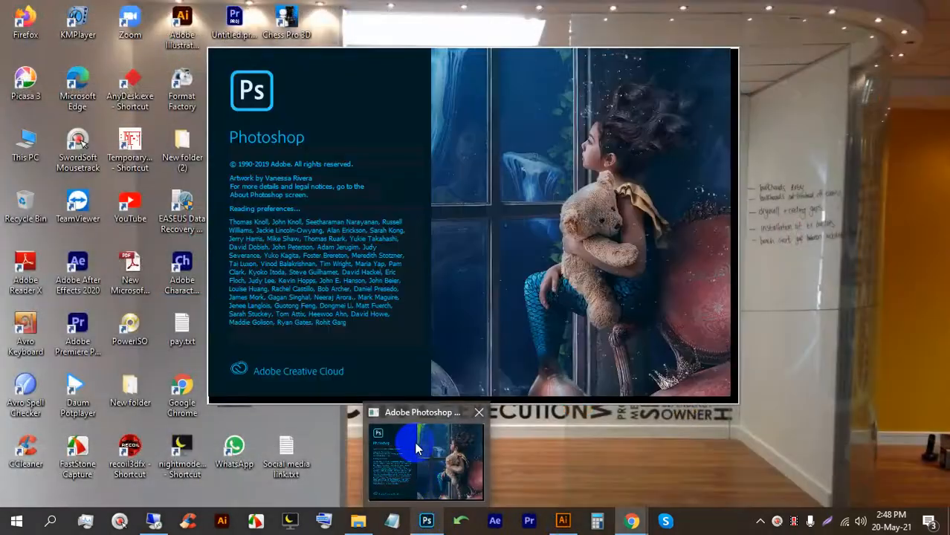
click(418, 445)
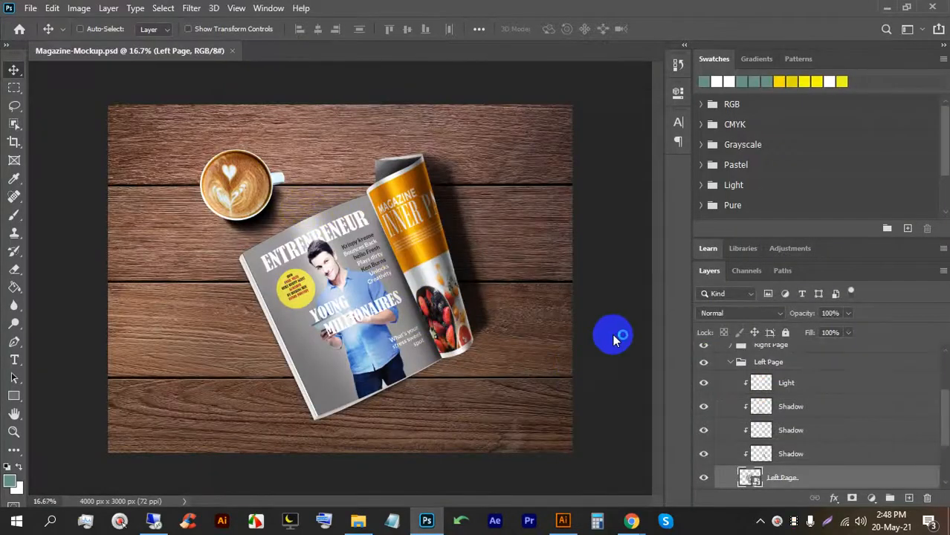
scroll(545, 371, down, 2)
scroll(725, 387, up, 5)
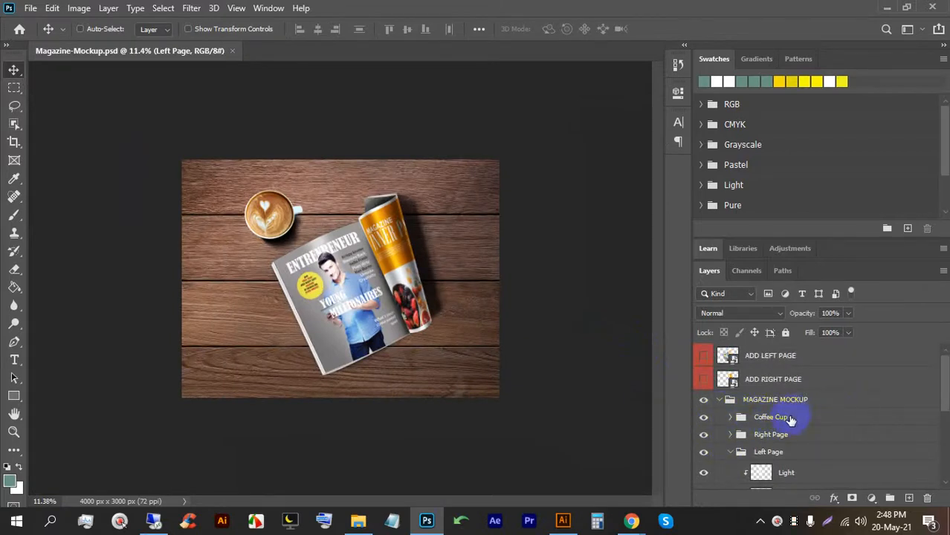
scroll(751, 413, down, 5)
double_click(749, 402)
click(487, 213)
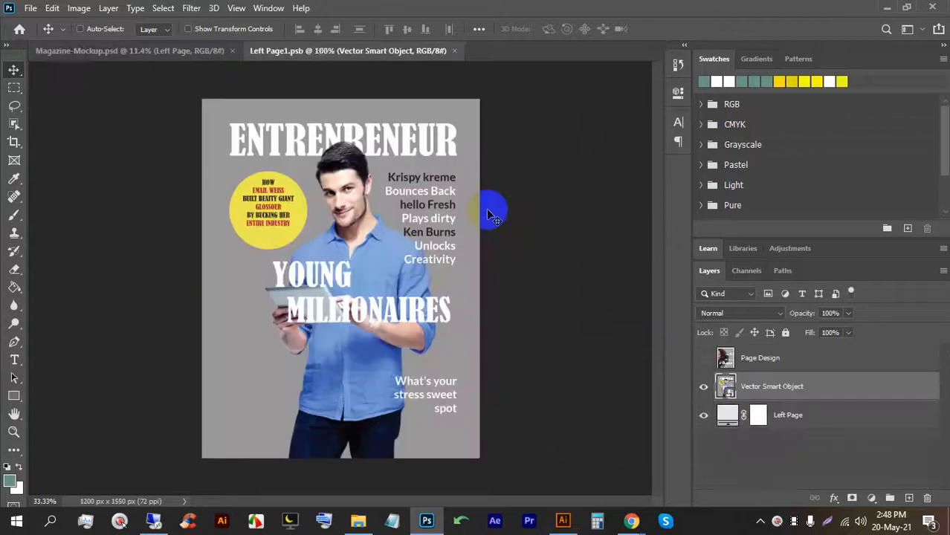
click(562, 520)
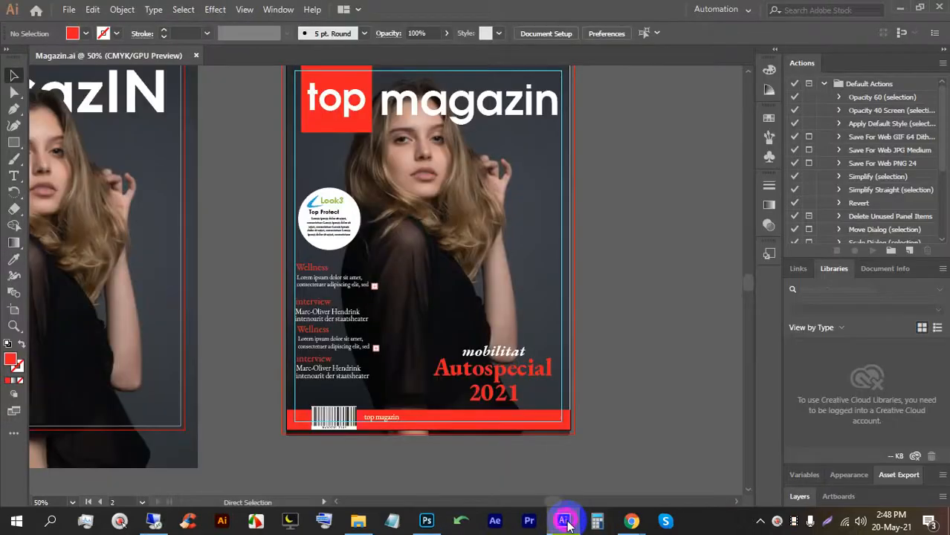
Unlock all locked artwork in Magazin.ai with Ctrl+Alt+2.
scroll(547, 304, up, 2)
alt+scroll(488, 234, down, 1)
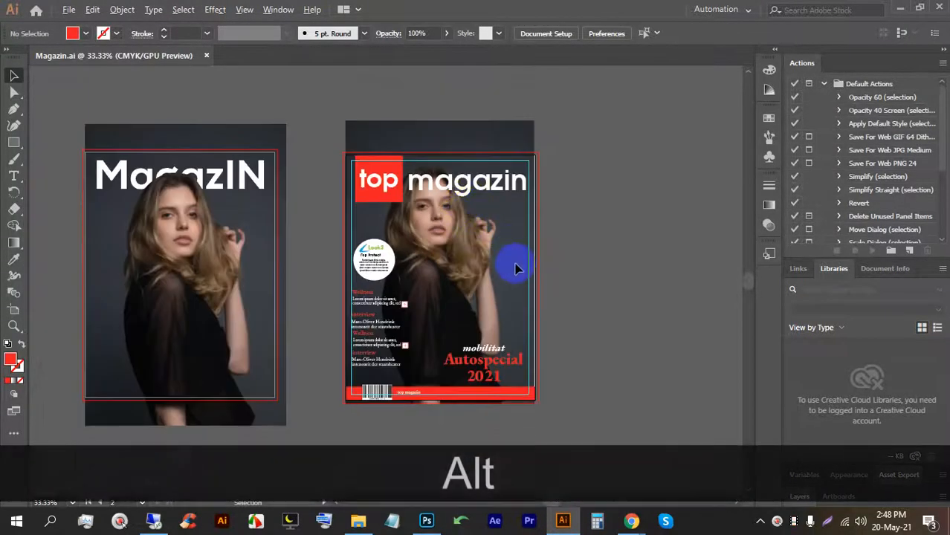
alt+scroll(573, 266, up, 1)
key(alt)
key(ctrl)
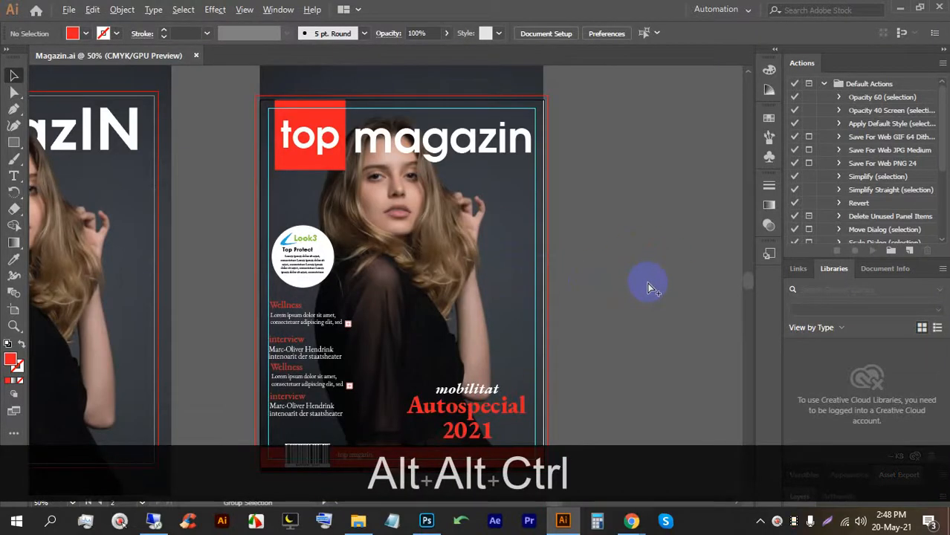
key(ctrl+alt+2)
Draw an artboard-sized red rectangle and drag it off the cover.
click(653, 292)
scroll(541, 267, down, 1)
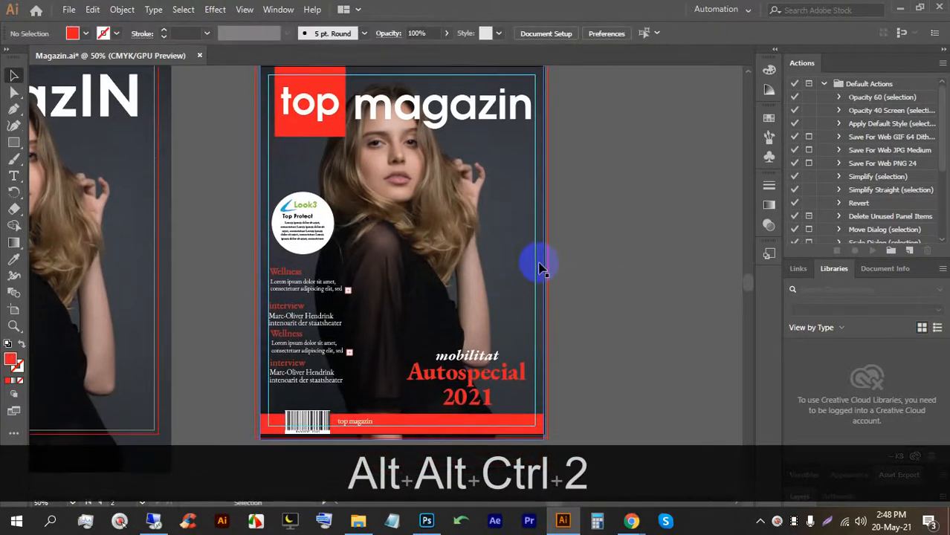
alt+scroll(544, 265, down, 1)
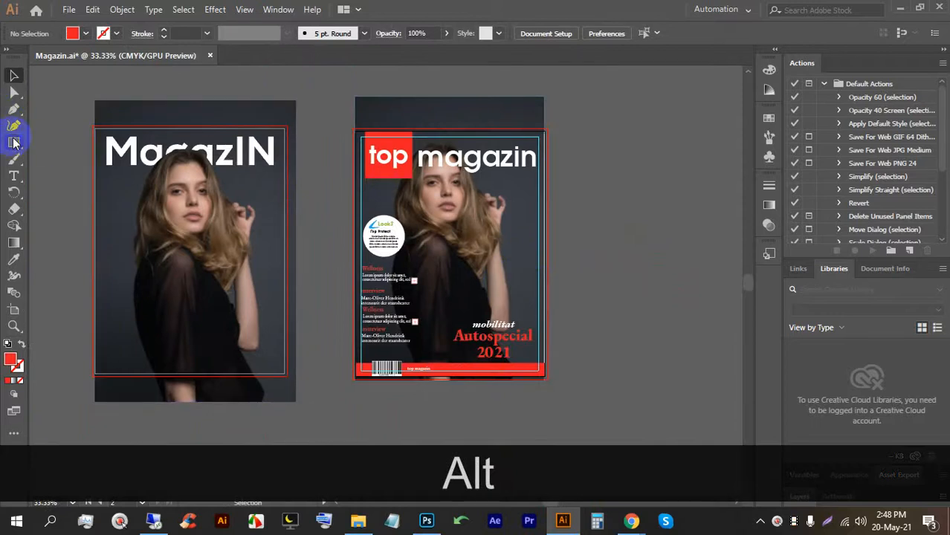
drag(355, 127, 543, 380)
key(v)
click(608, 232)
scroll(557, 264, up, 2)
drag(581, 265, 525, 223)
scroll(448, 194, down, 1)
drag(339, 191, 650, 165)
scroll(382, 396, up, 2)
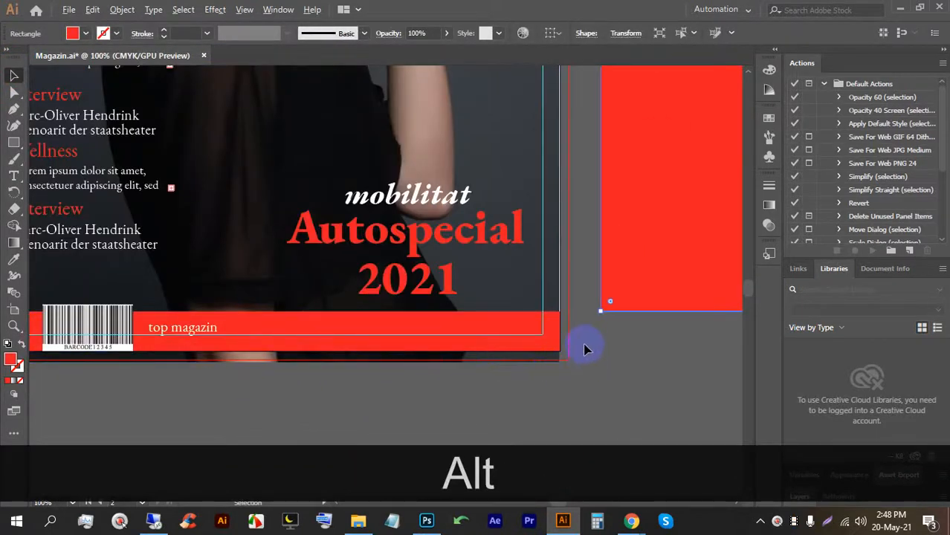
scroll(585, 349, down, 3)
drag(632, 304, 437, 309)
Reposition the red rectangle to the right, clear of the covers.
drag(586, 276, 525, 281)
click(568, 269)
scroll(514, 94, up, 4)
scroll(469, 122, up, 3)
drag(489, 101, 475, 244)
scroll(462, 195, down, 4)
drag(372, 248, 711, 236)
scroll(460, 183, down, 5)
drag(501, 260, 659, 232)
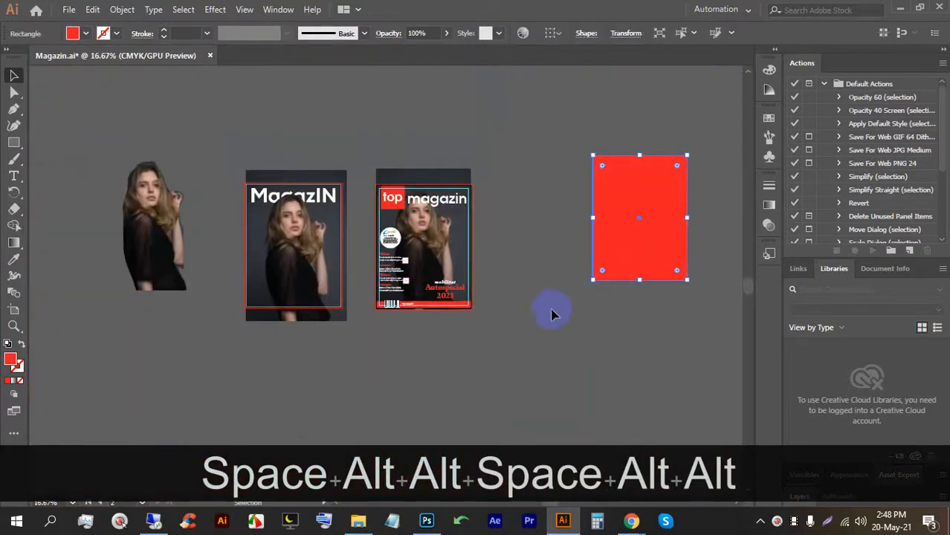
click(552, 315)
scroll(490, 273, up, 4)
drag(388, 85, 438, 293)
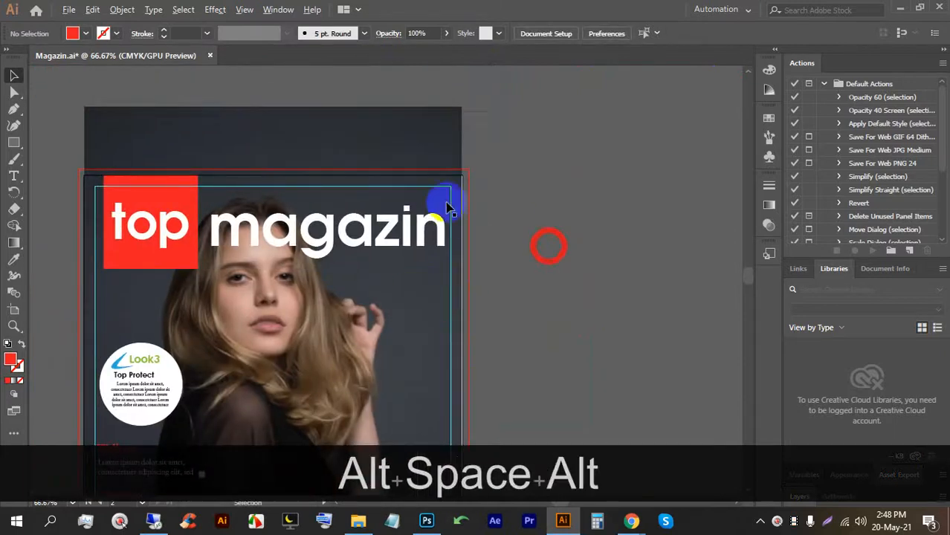
scroll(448, 208, up, 3)
Stretch the cover photo to about 8.54 × 12.81 in so it reaches the bleed lines.
click(487, 163)
scroll(489, 163, down, 3)
scroll(485, 169, down, 2)
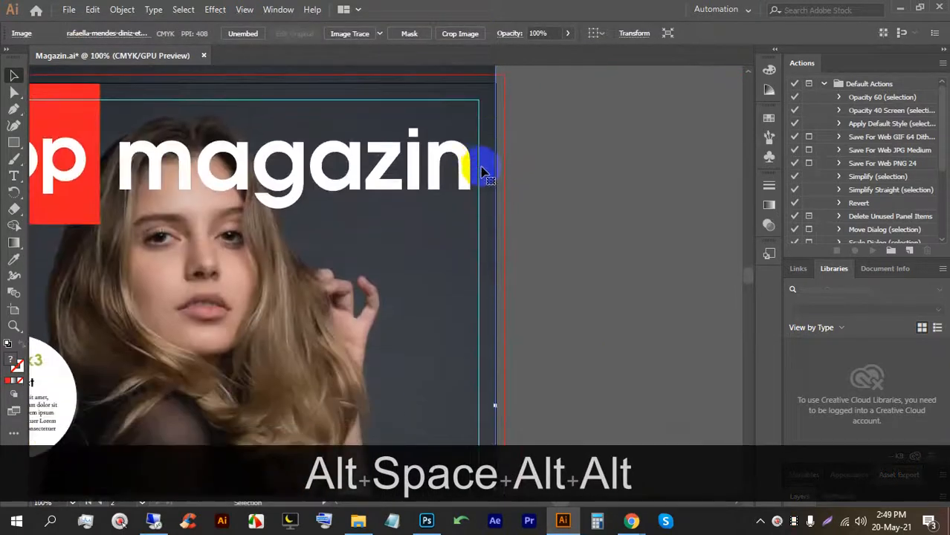
scroll(482, 172, down, 2)
drag(495, 339, 499, 340)
scroll(498, 320, down, 2)
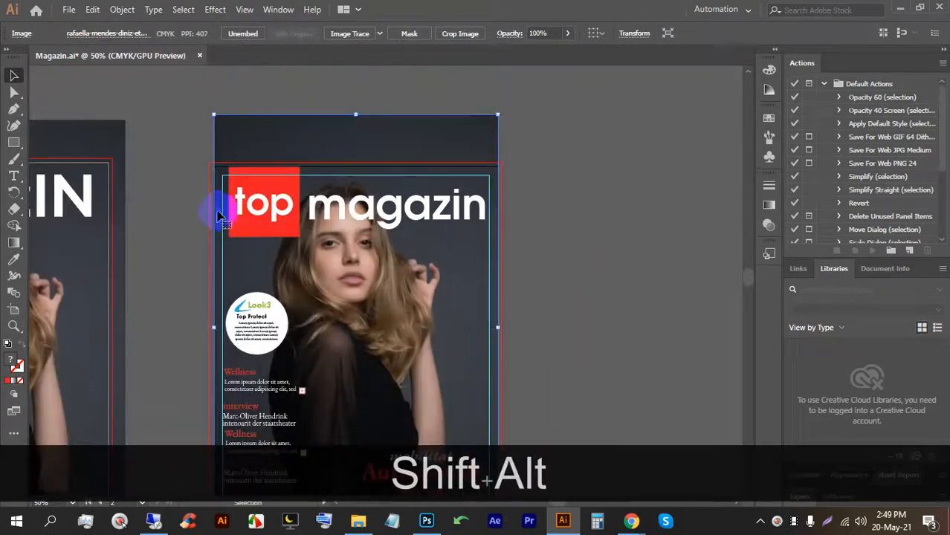
scroll(219, 216, up, 6)
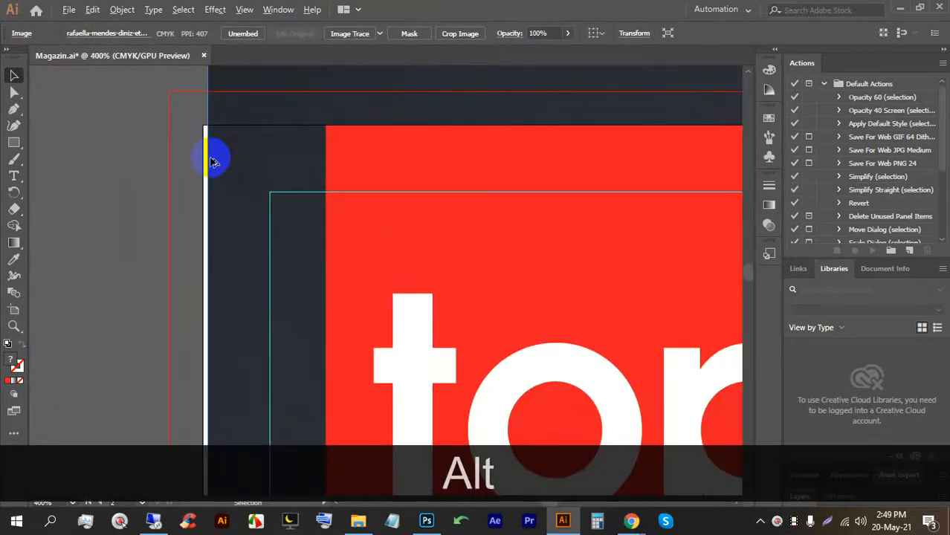
scroll(214, 152, down, 2)
scroll(233, 329, down, 4)
scroll(214, 387, down, 2)
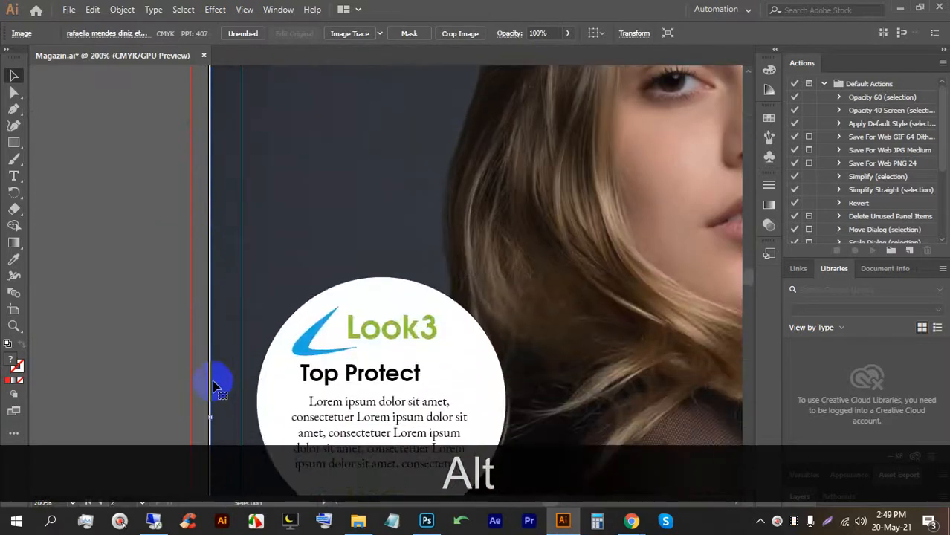
scroll(213, 413, down, 2)
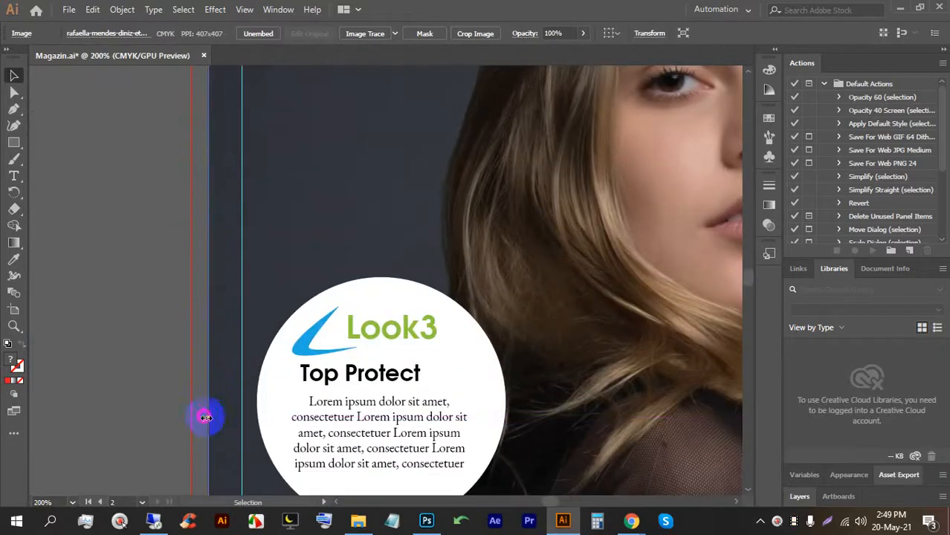
scroll(206, 413, down, 6)
scroll(254, 344, up, 5)
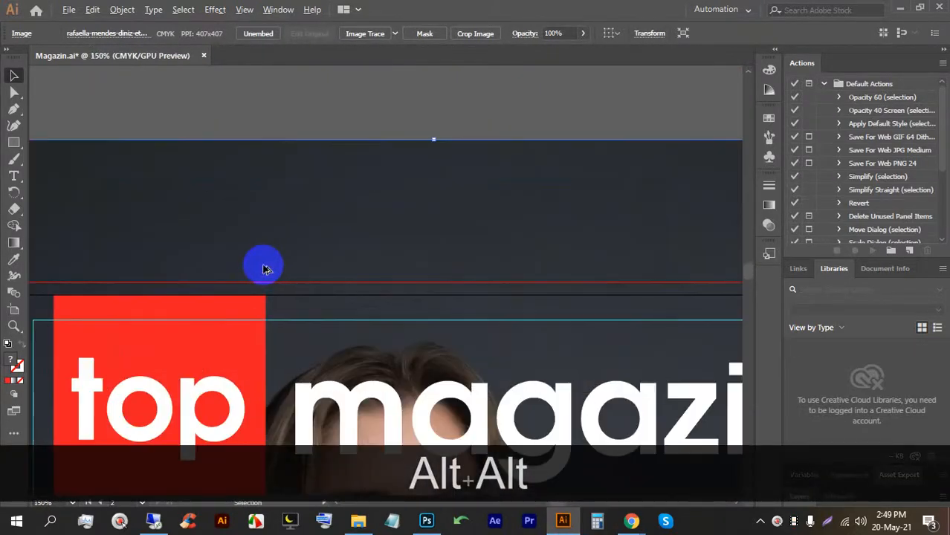
scroll(270, 274, down, 6)
scroll(291, 325, up, 5)
scroll(284, 312, up, 3)
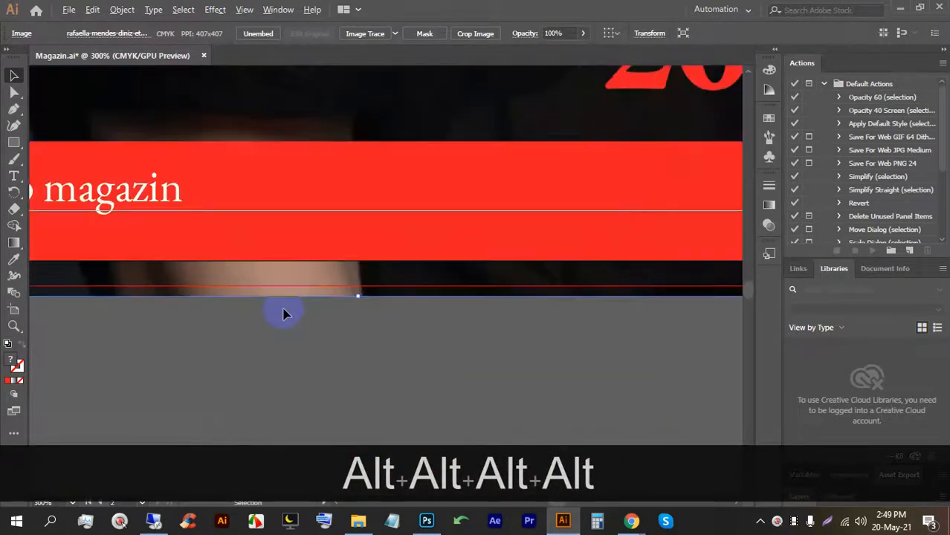
scroll(305, 297, down, 5)
Delete the red rectangle beside the covers.
click(669, 159)
key(BackSpace)
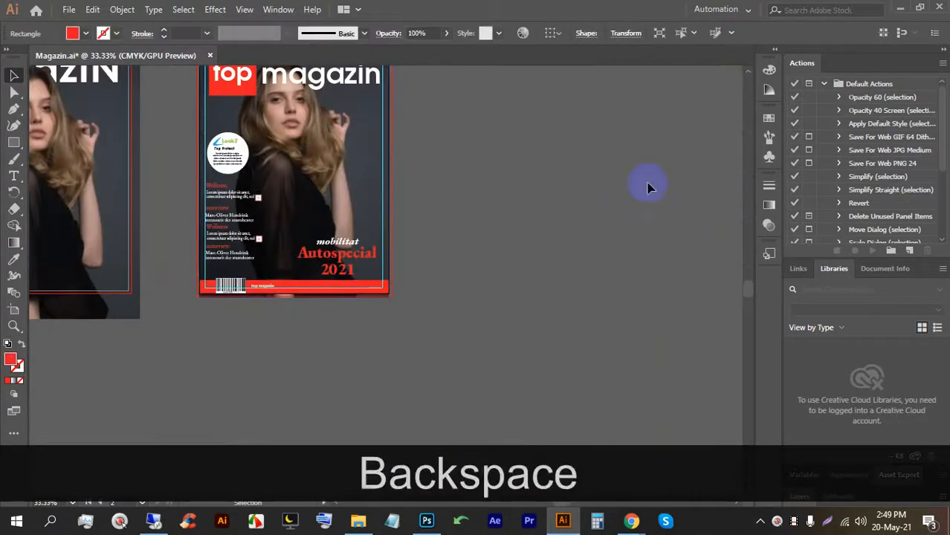
scroll(305, 261, up, 1)
scroll(249, 145, up, 1)
scroll(294, 184, down, 1)
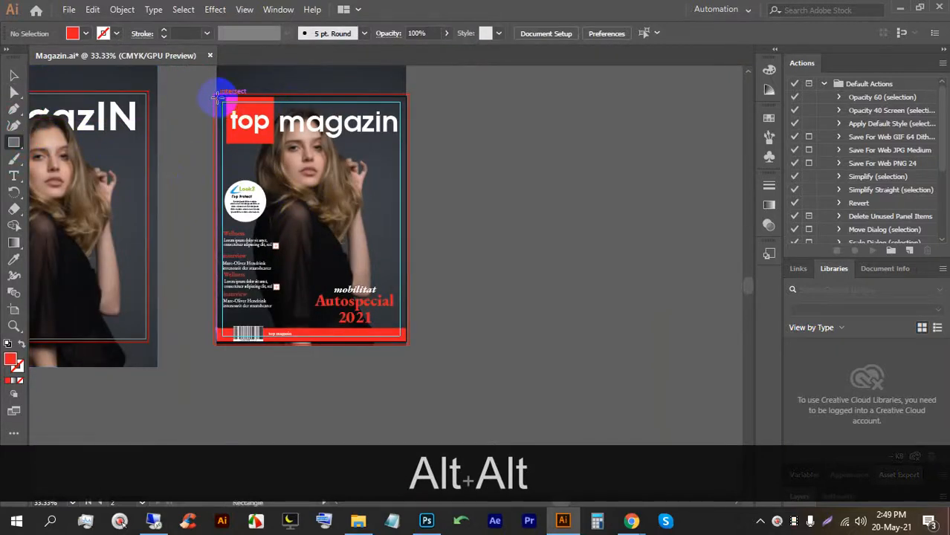
Draw a rectangle covering the whole top cover to serve as its page frame.
drag(215, 95, 405, 340)
click(13, 75)
click(497, 205)
key(space)
drag(496, 205, 515, 221)
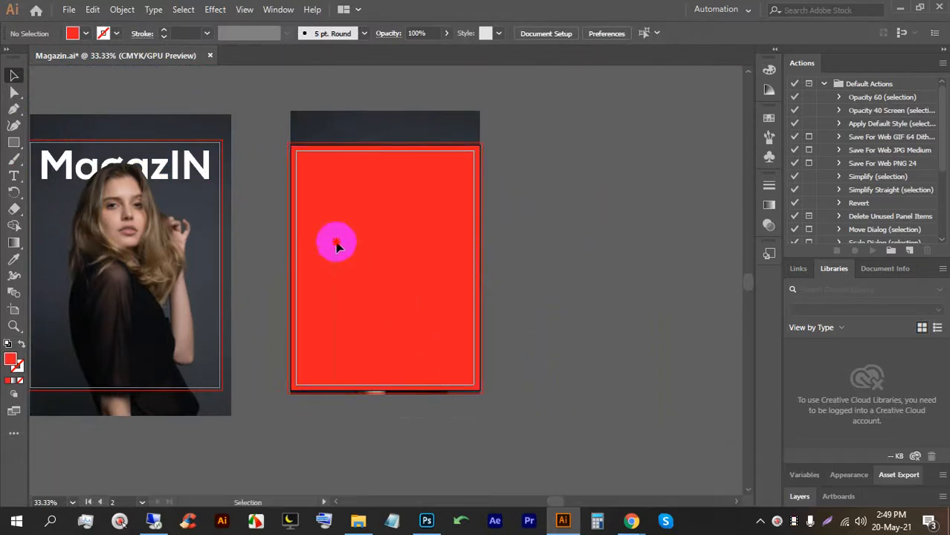
Select all top cover objects, clip them with Ctrl+7, and drag the resulting clip group.
drag(269, 102, 267, 102)
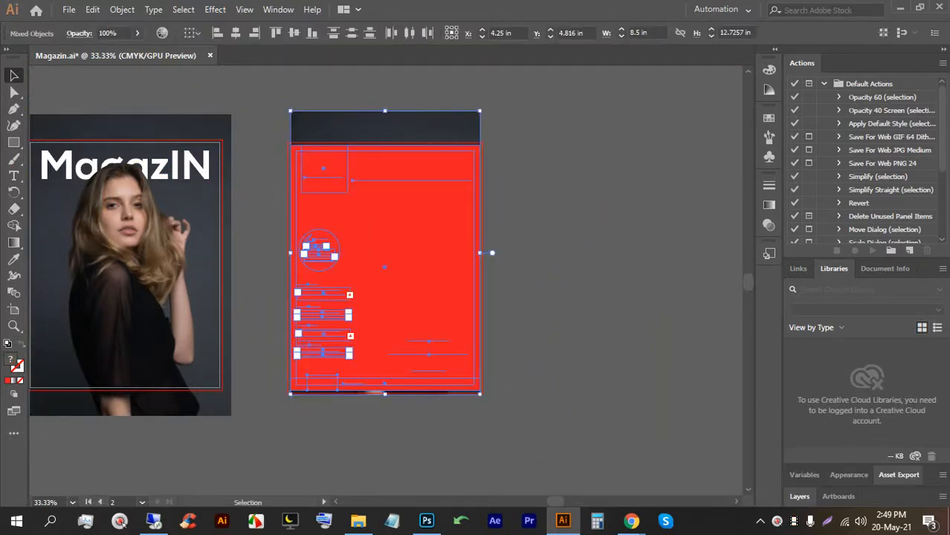
key(ctrl+7)
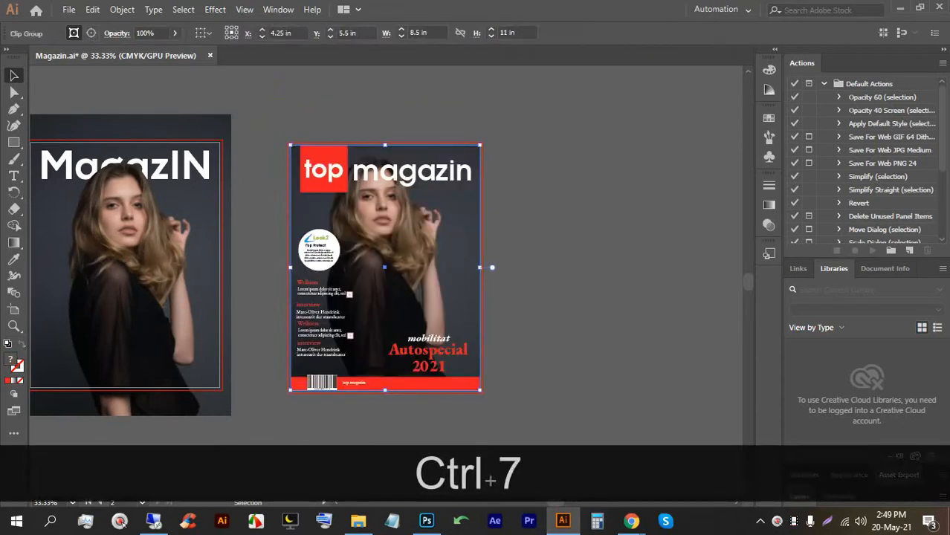
click(559, 332)
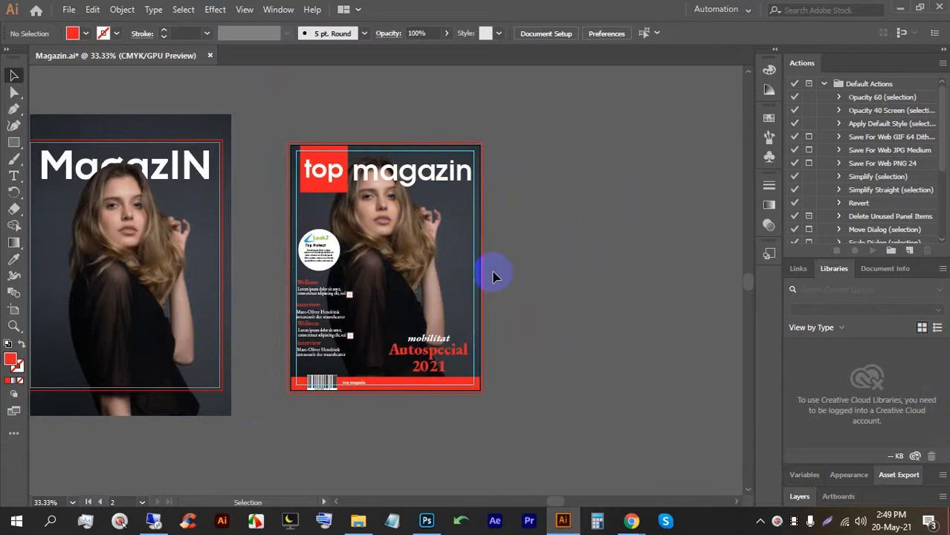
click(295, 177)
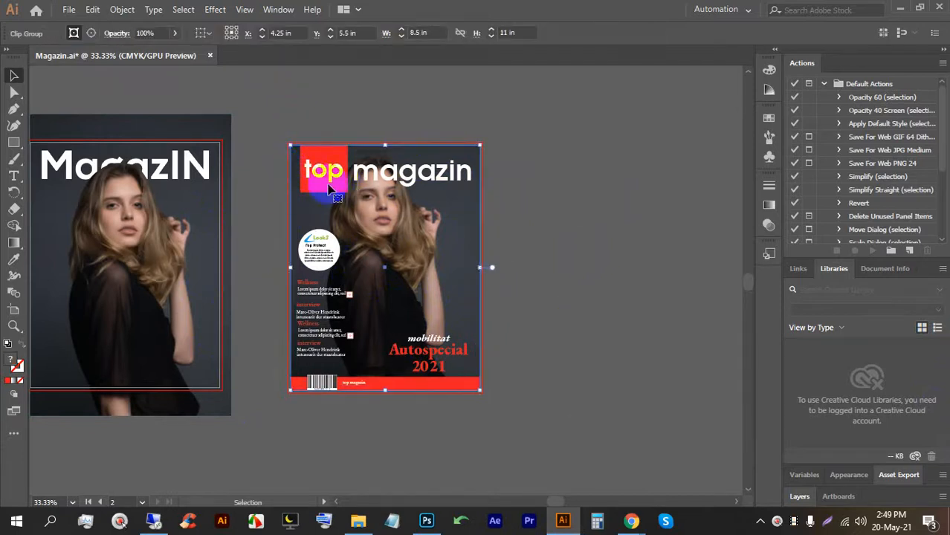
mouse_move(357, 201)
mouse_down()
mouse_move(453, 393)
mouse_move(415, 507)
mouse_move(426, 518)
mouse_move(350, 188)
mouse_up()
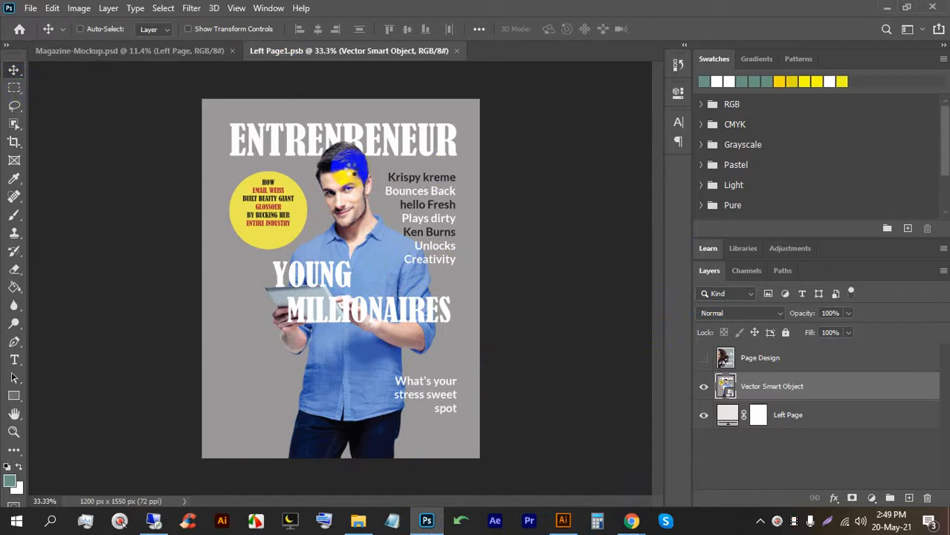
Paste the cover into Left Page1.psb, move it to the page top, and stretch it taller.
key(ctrl+v)
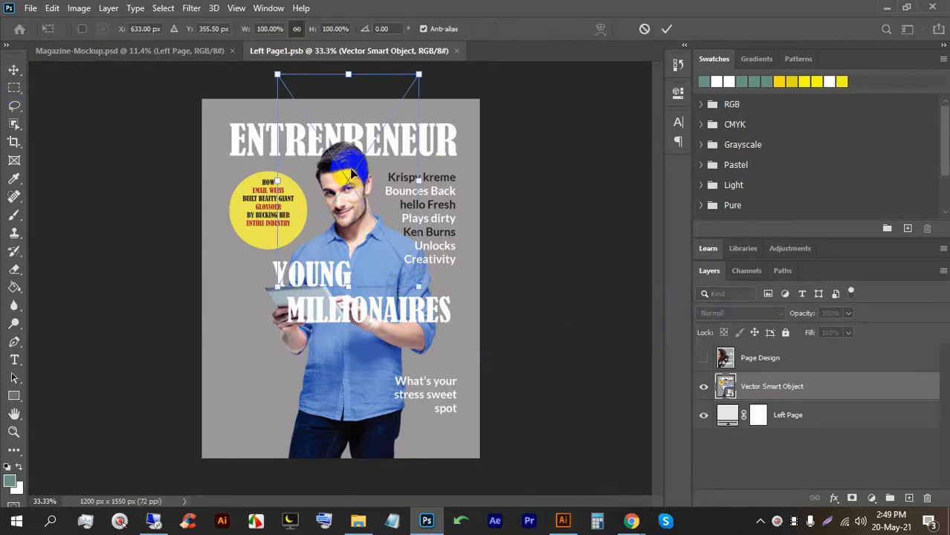
drag(363, 171, 284, 181)
click(667, 28)
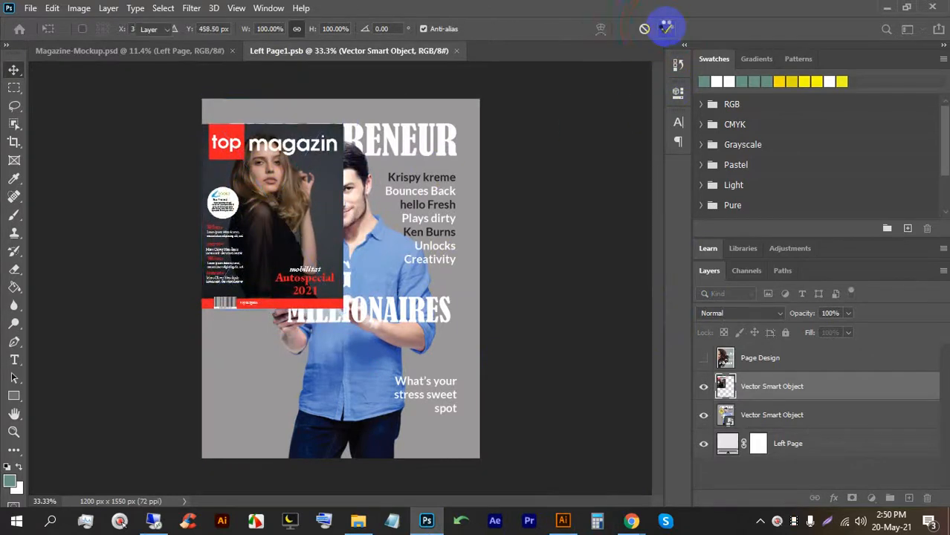
key(ctrl+minus)
key(ctrl+t)
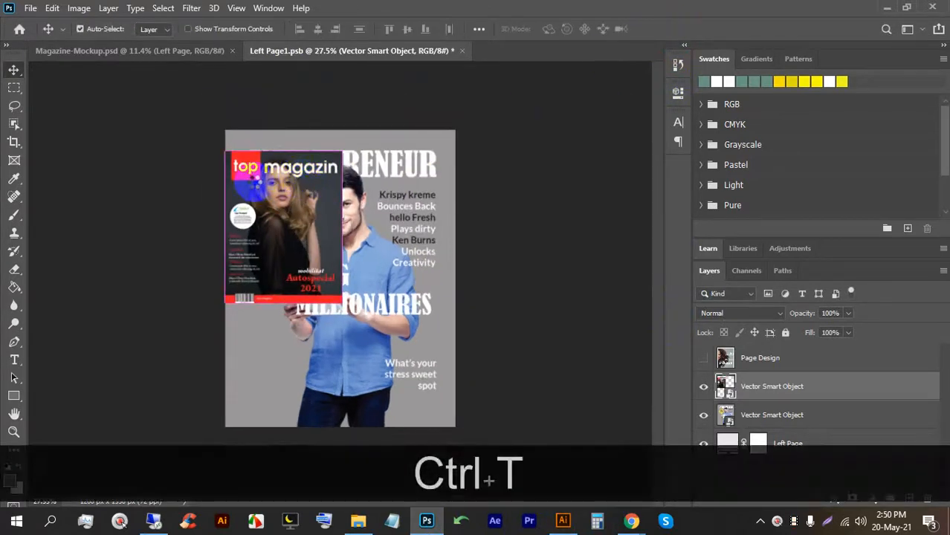
drag(262, 183, 257, 162)
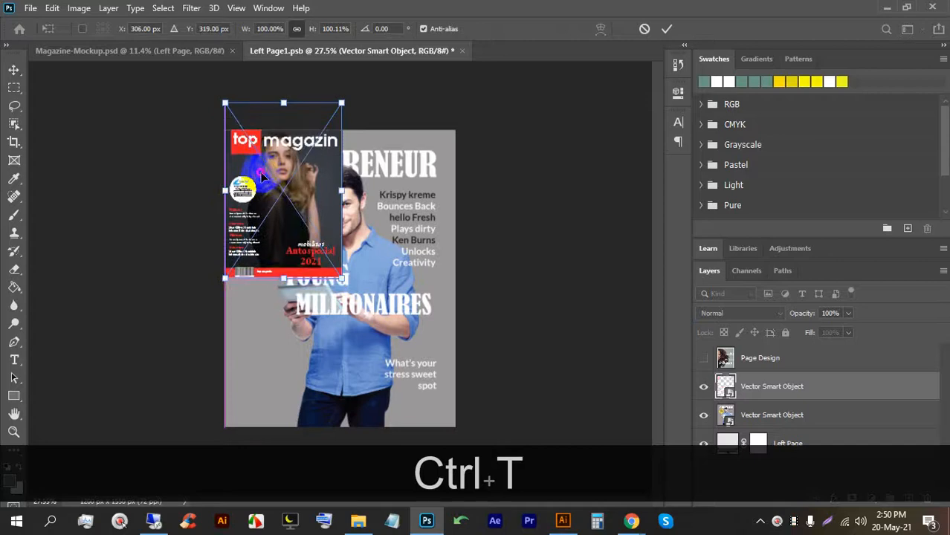
drag(284, 276, 296, 430)
click(667, 28)
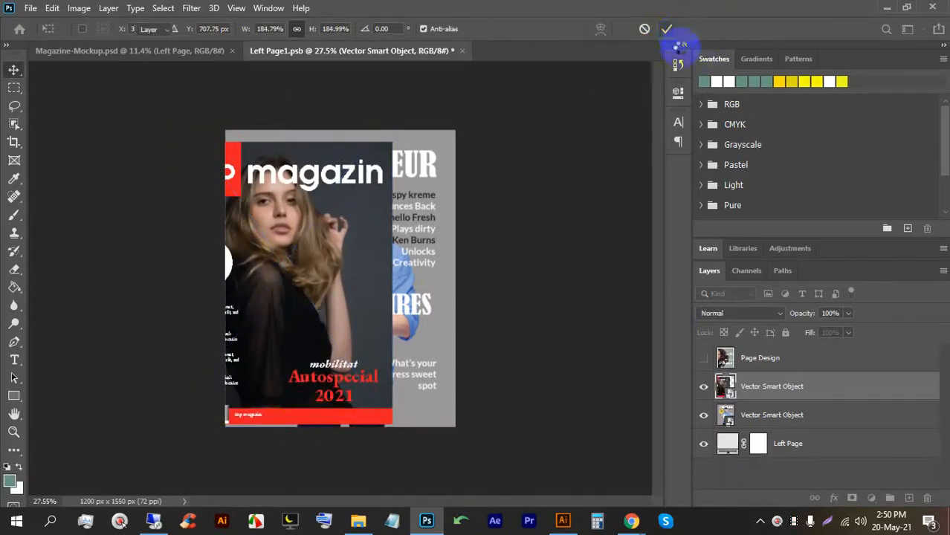
Rasterize the cover layer, enlarge it to fill the whole page, and save Left Page1.psb.
right_click(806, 388)
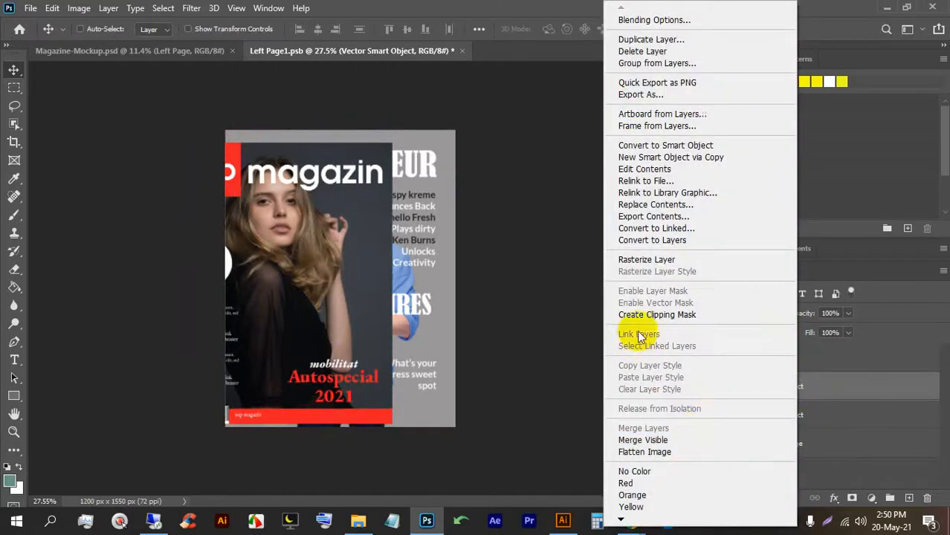
click(644, 260)
click(331, 236)
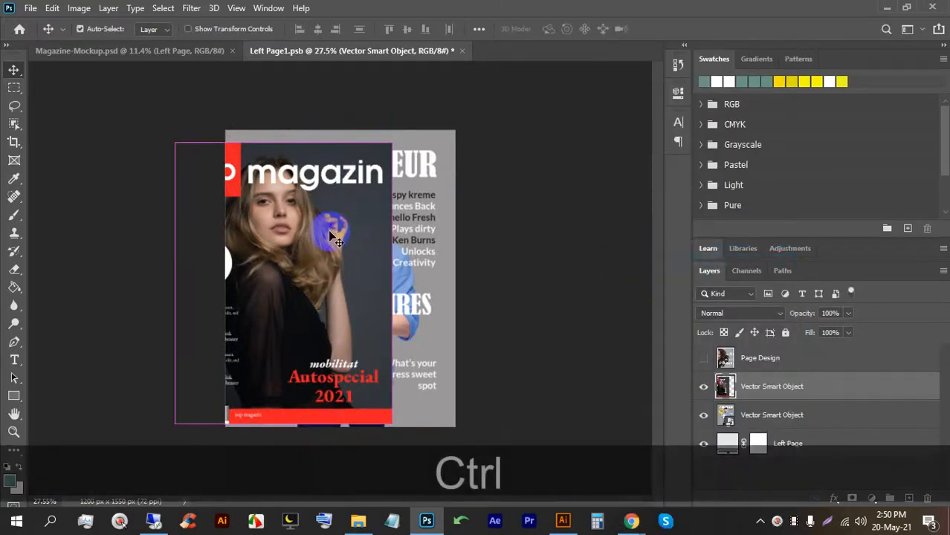
key(ctrl+t)
drag(272, 203, 322, 191)
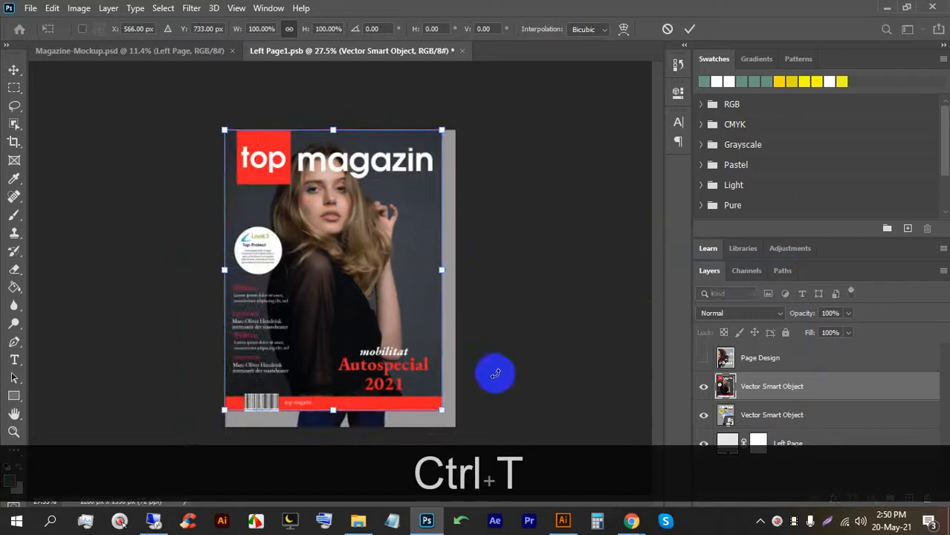
drag(442, 410, 454, 429)
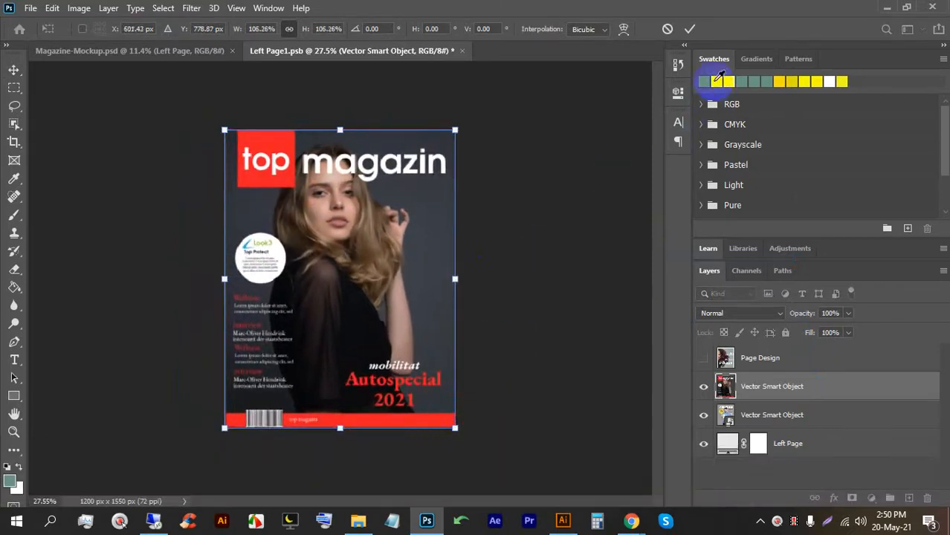
click(689, 31)
key(ctrl+s)
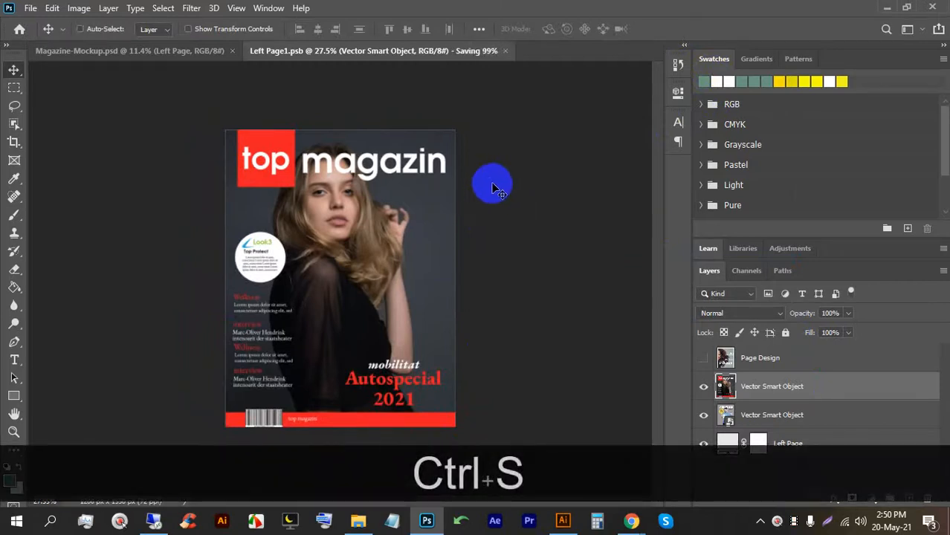
click(170, 49)
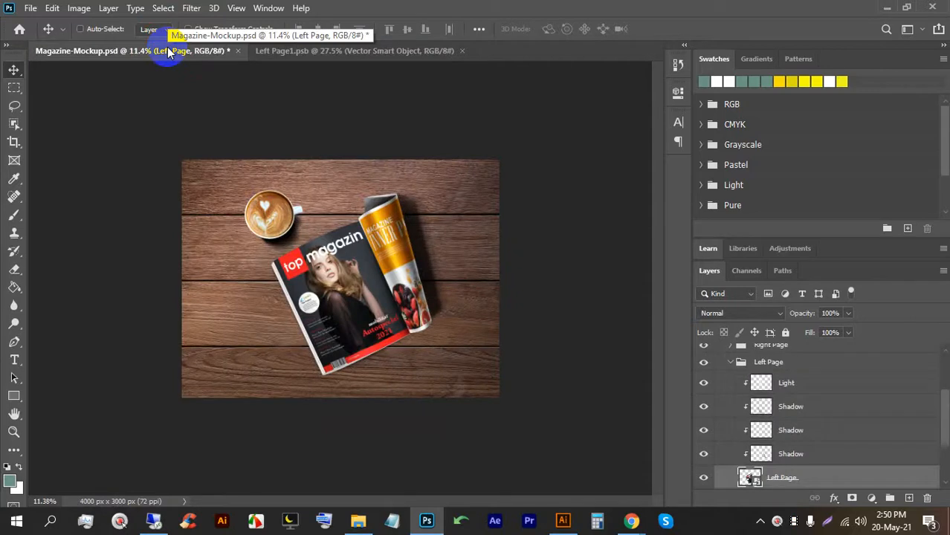
Briefly check the Google Meet call and come back to Photoshop.
scroll(324, 318, up, 2)
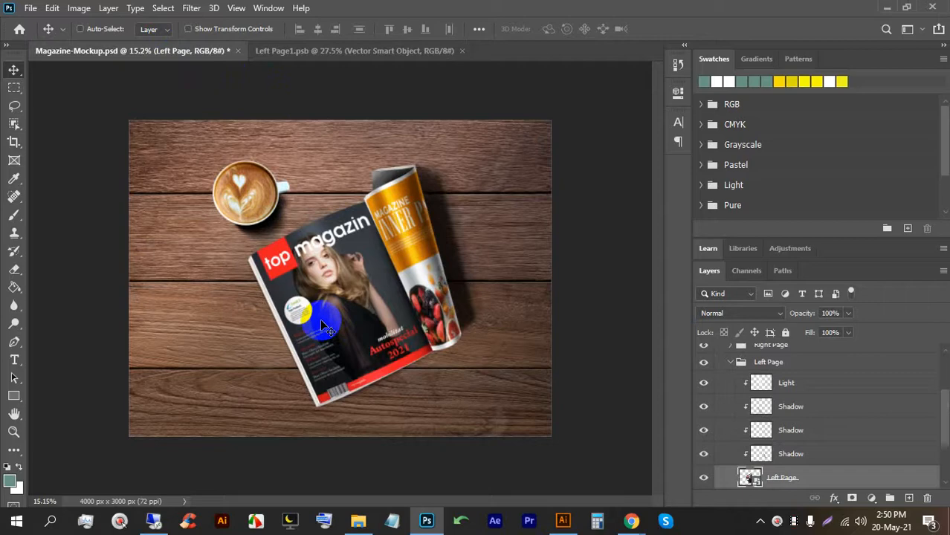
scroll(324, 327, up, 5)
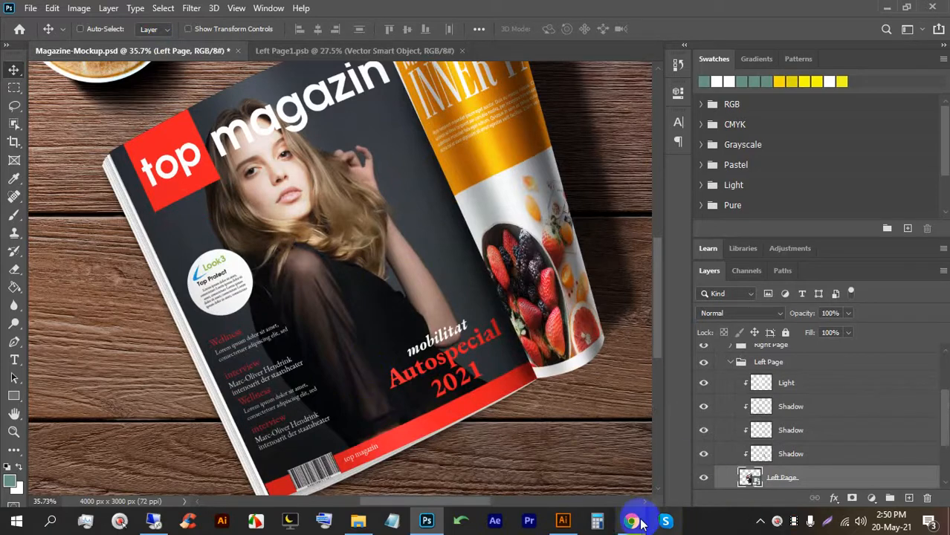
mouse_move(631, 520)
click(520, 469)
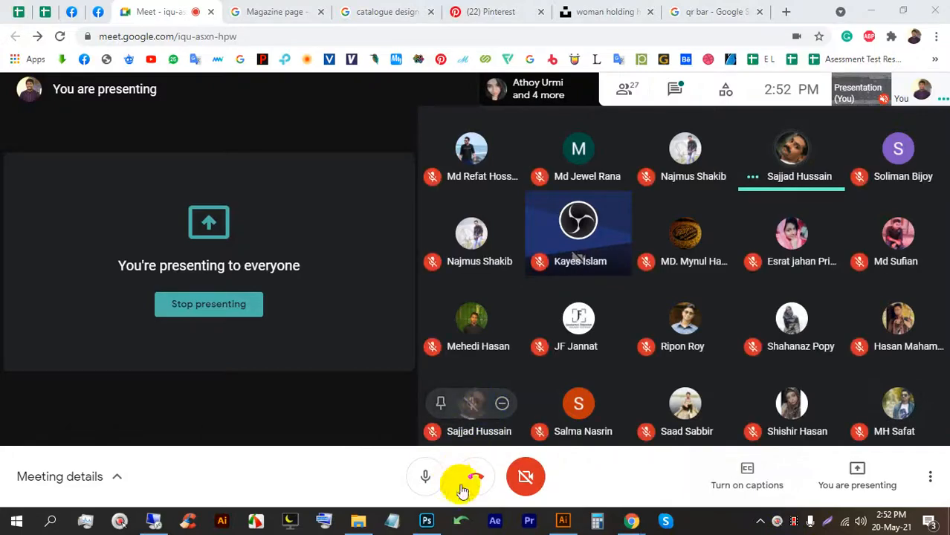
click(427, 520)
Zoom in and out to inspect the magazin cover on the mockup's left page.
scroll(375, 218, down, 2)
scroll(376, 218, down, 1)
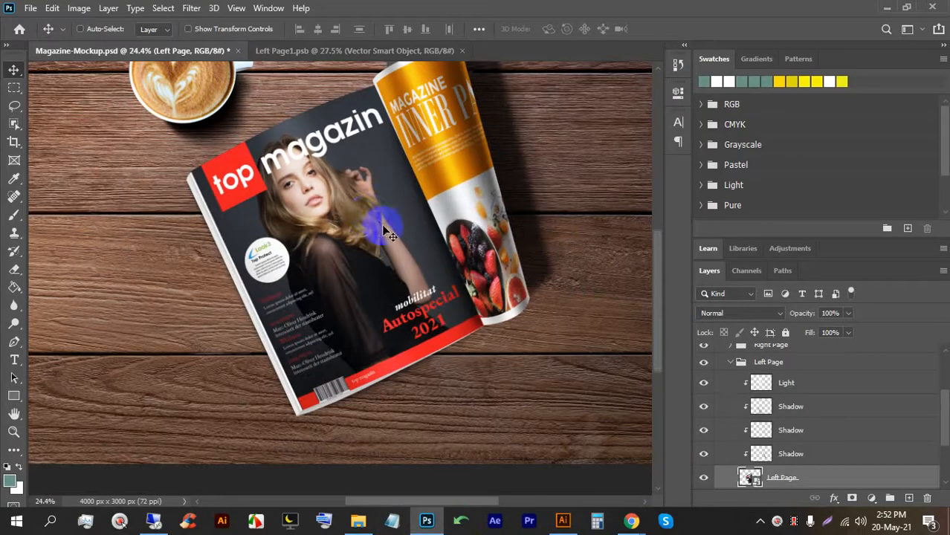
scroll(331, 324, up, 2)
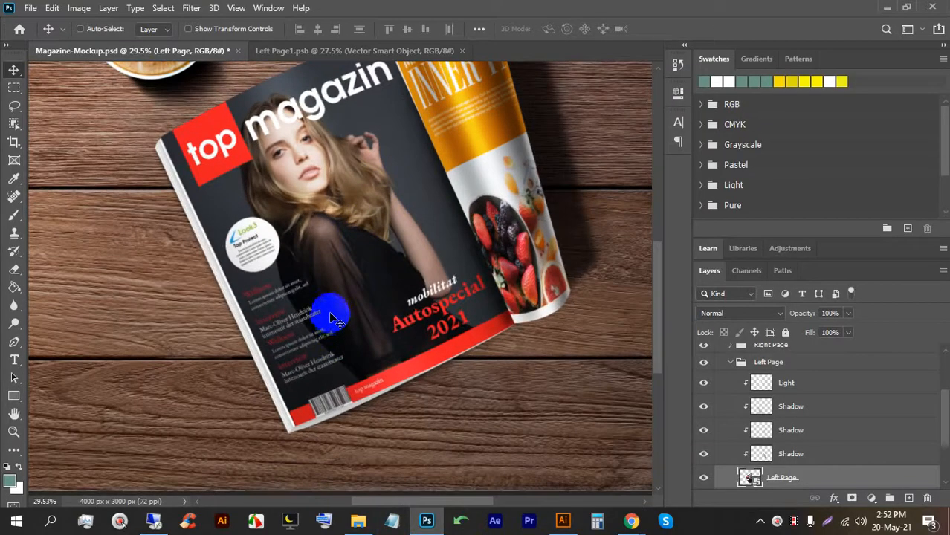
scroll(336, 317, down, 1)
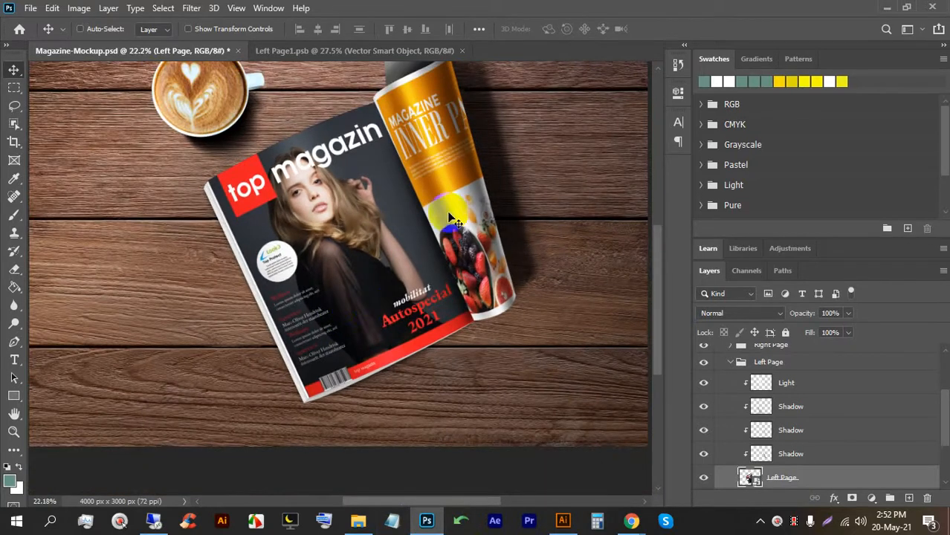
scroll(445, 80, up, 4)
scroll(394, 101, up, 3)
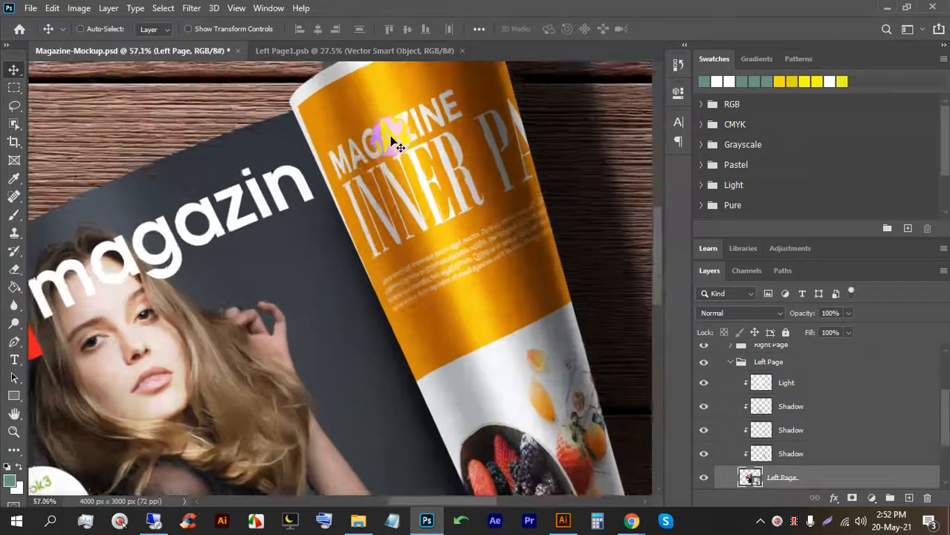
scroll(395, 255, down, 4)
scroll(521, 260, down, 1)
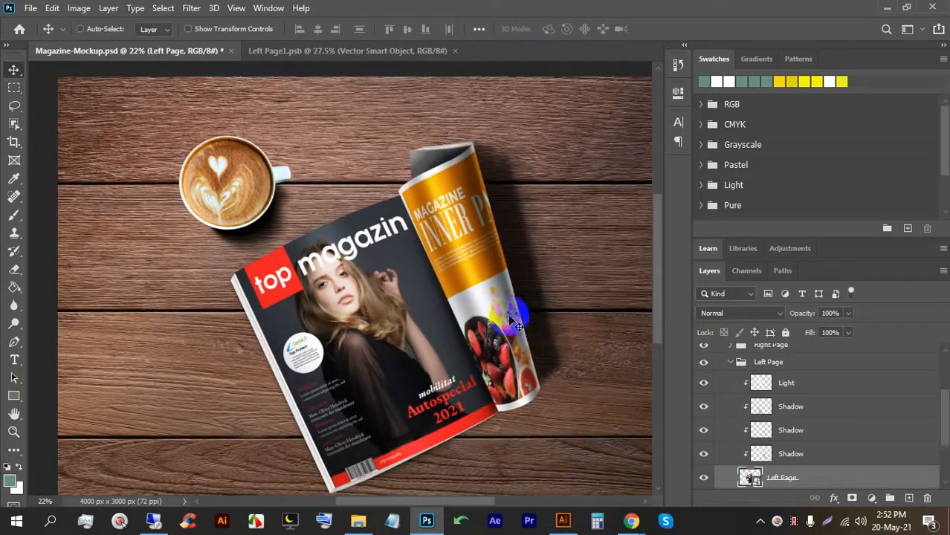
scroll(446, 252, up, 3)
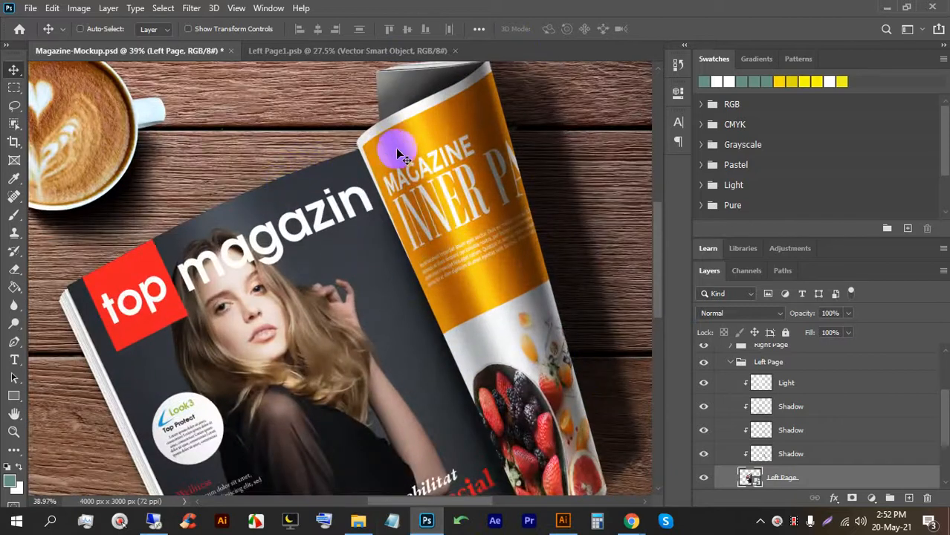
scroll(408, 146, down, 2)
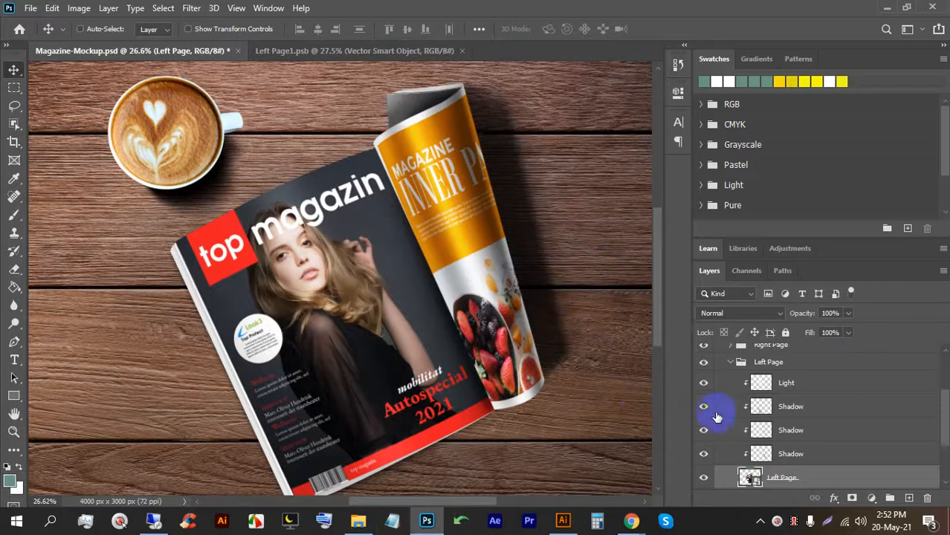
scroll(773, 476, down, 2)
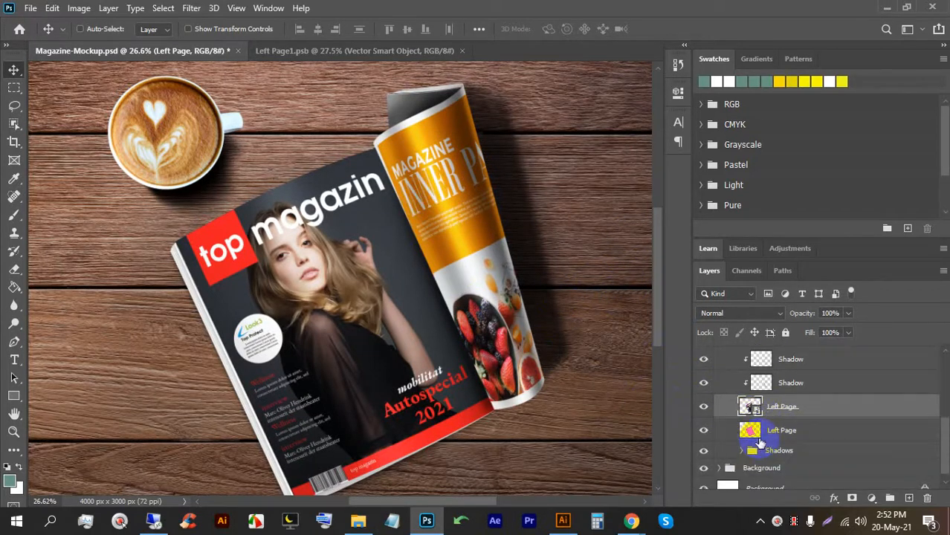
scroll(762, 446, up, 5)
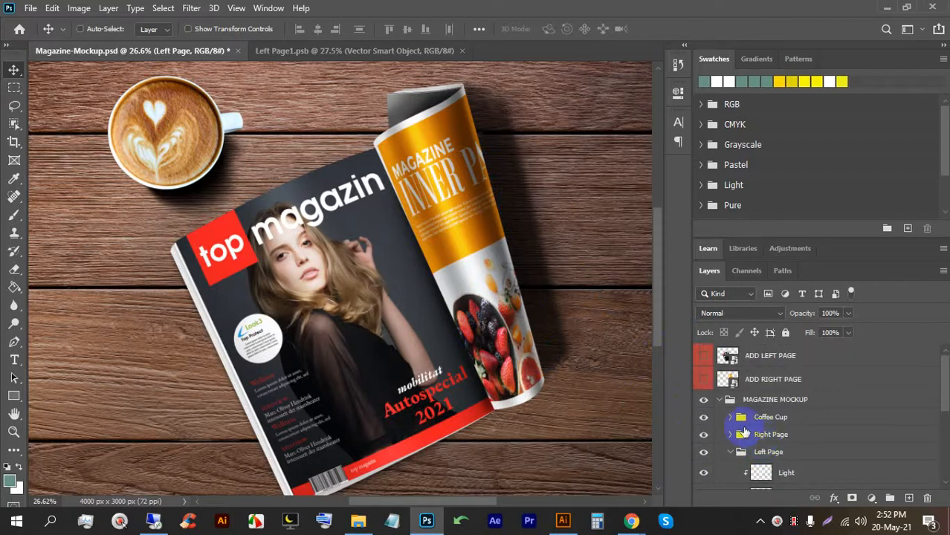
Locate the Right Page group in the layers and open its smart object for editing.
right_click(436, 229)
click(480, 248)
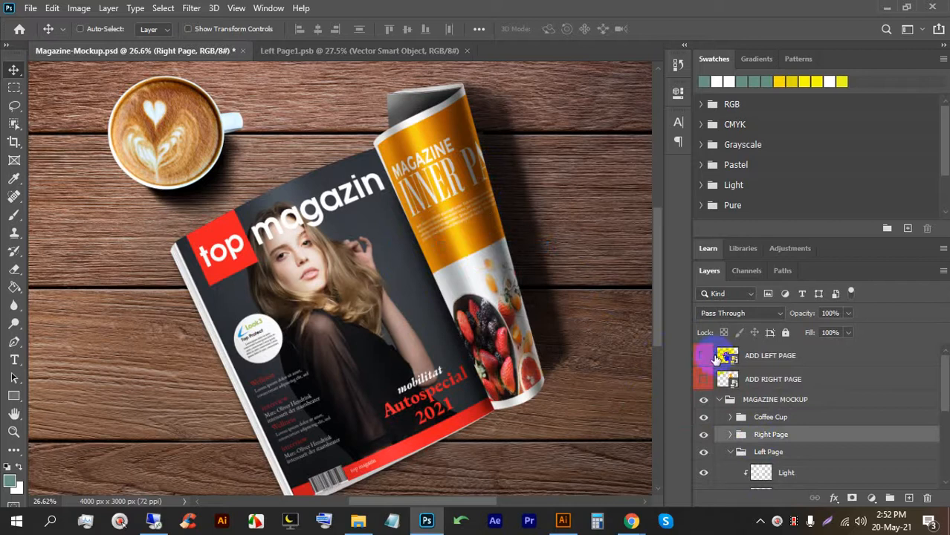
click(730, 437)
scroll(757, 450, down, 3)
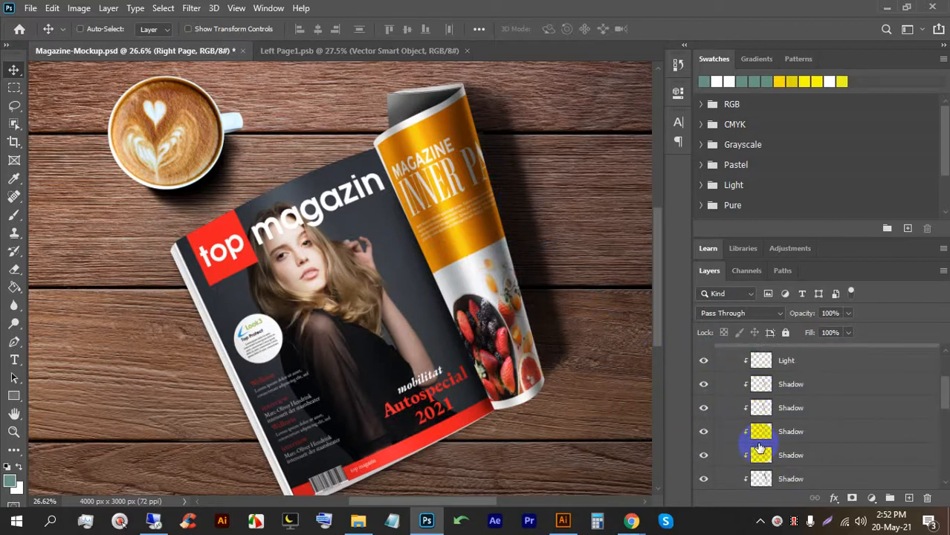
click(704, 384)
click(704, 385)
click(704, 384)
click(704, 385)
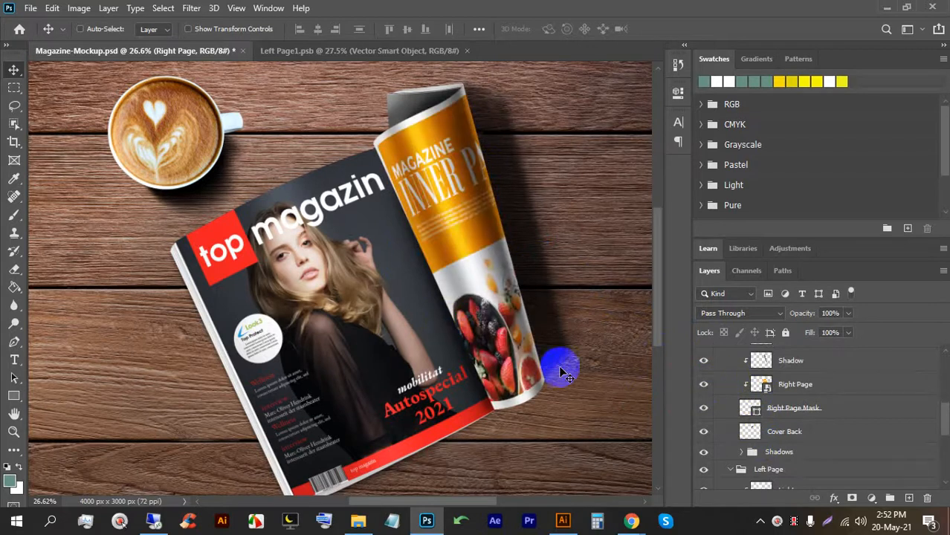
double_click(756, 385)
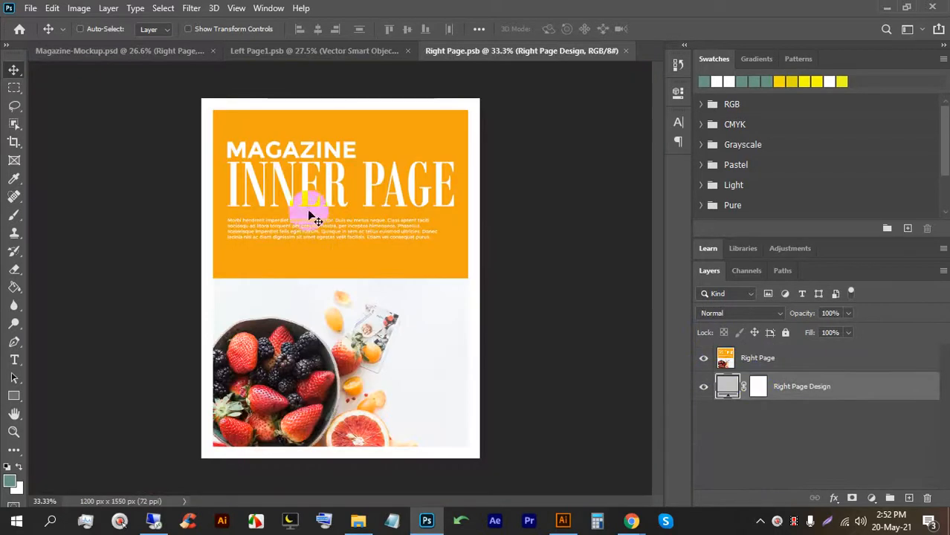
scroll(308, 206, up, 2)
Move the Vector Smart Object cover above the orange page, reposition it, and save.
click(305, 52)
click(538, 50)
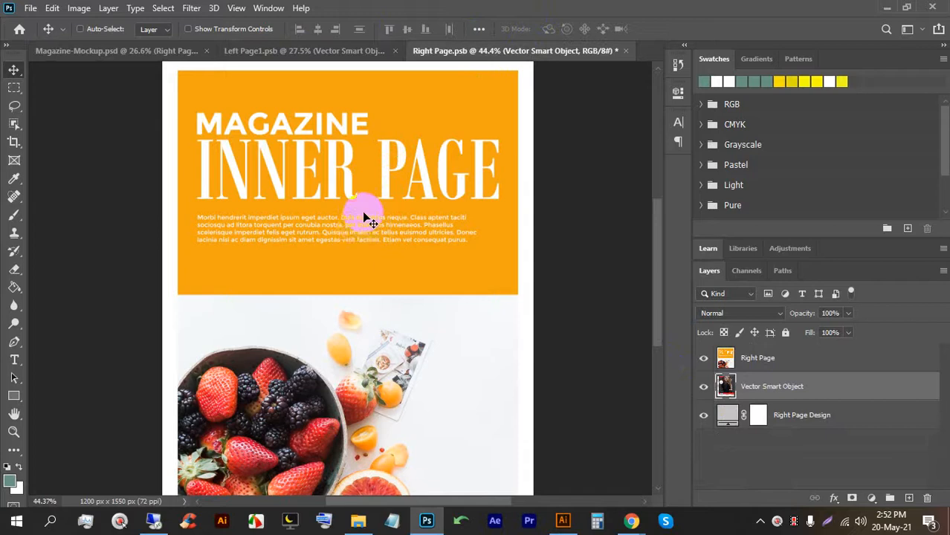
scroll(339, 227, down, 2)
scroll(336, 224, up, 2)
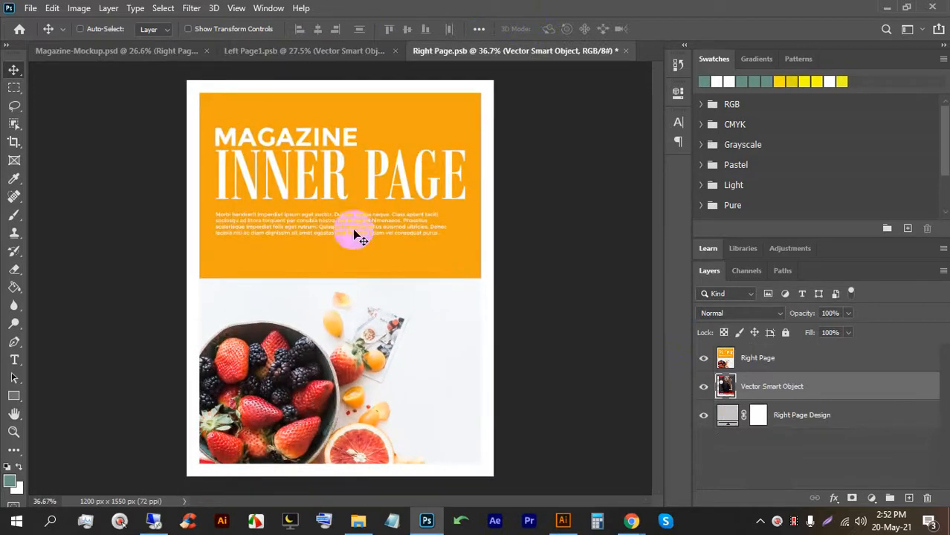
drag(736, 386, 753, 348)
scroll(394, 257, down, 2)
key(ctrl+t)
drag(365, 255, 347, 261)
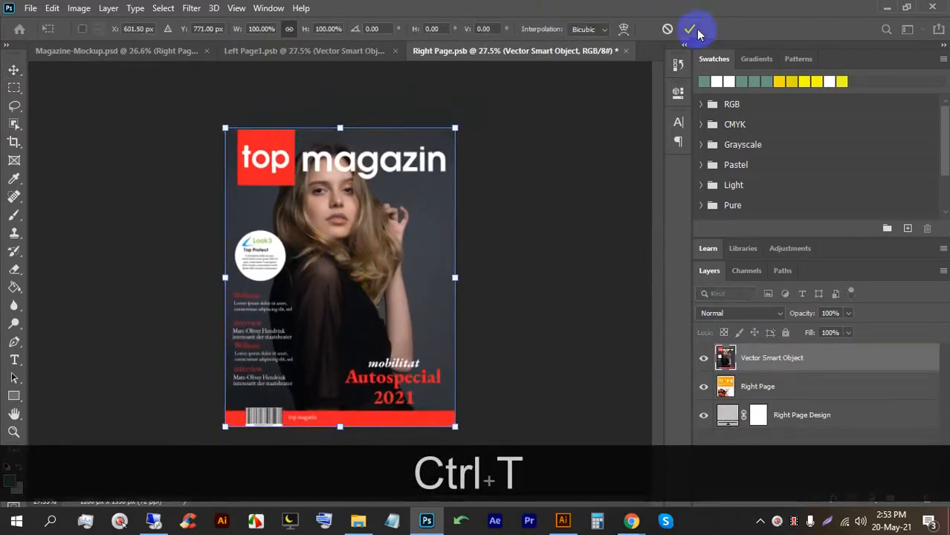
click(689, 29)
key(ctrl+s)
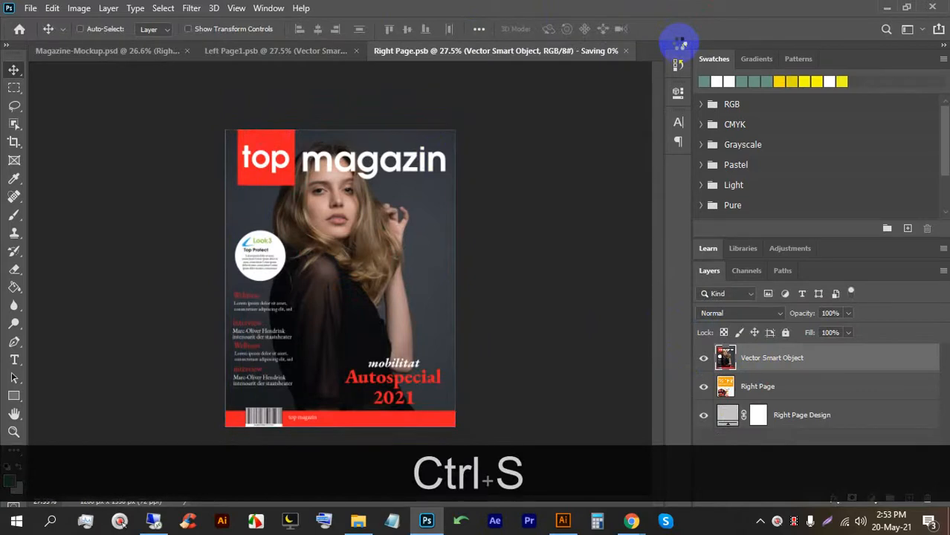
Check the updated magazine mockup, then return to Illustrator's Magazin.ai.
click(158, 50)
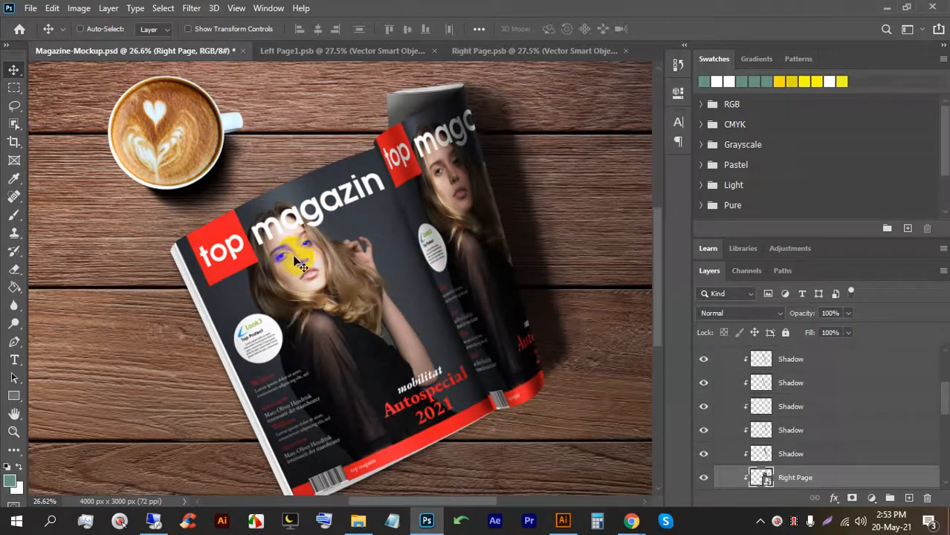
scroll(301, 267, up, 3)
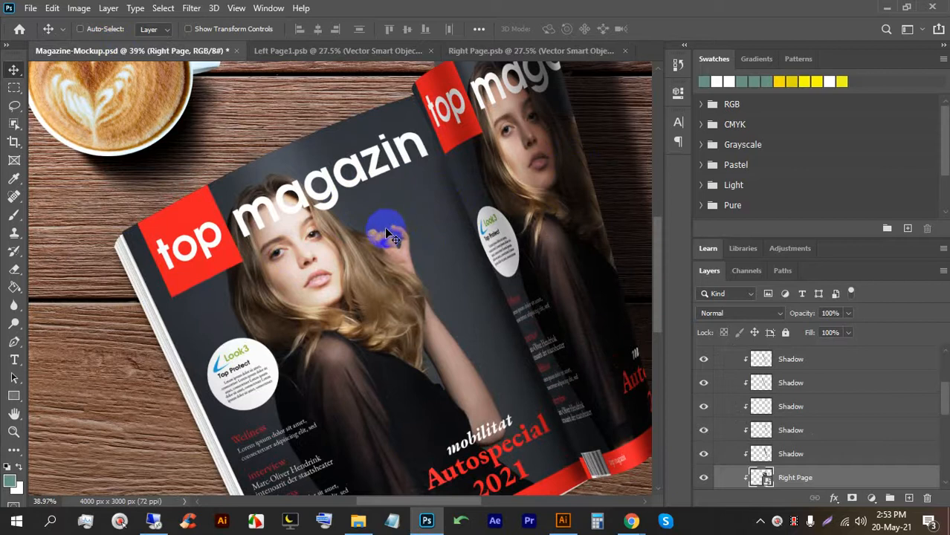
click(483, 52)
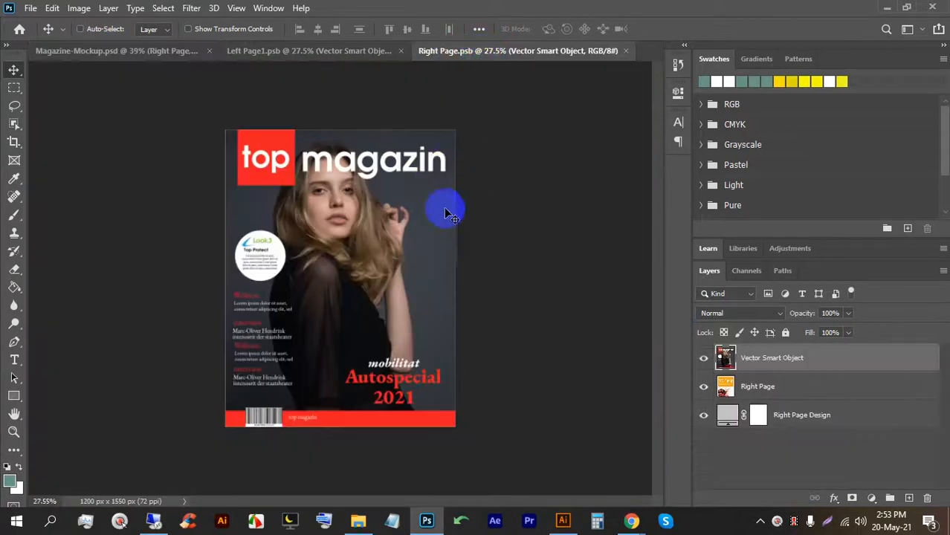
click(560, 520)
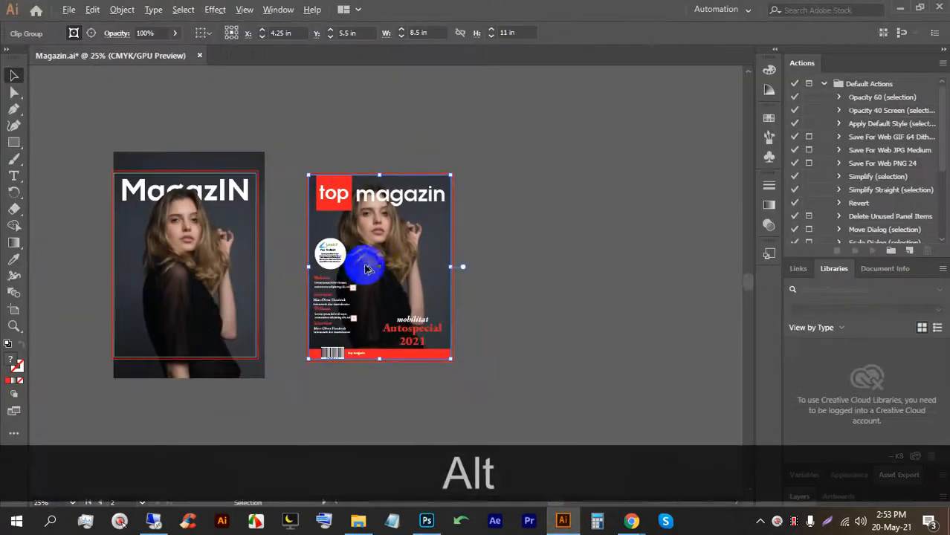
Alt-drag the top magazin cover right to duplicate it onto the neighbouring artboard.
click(550, 377)
click(334, 171)
drag(333, 171, 560, 253)
drag(646, 256, 482, 252)
click(562, 252)
scroll(413, 253, up, 2)
click(359, 183)
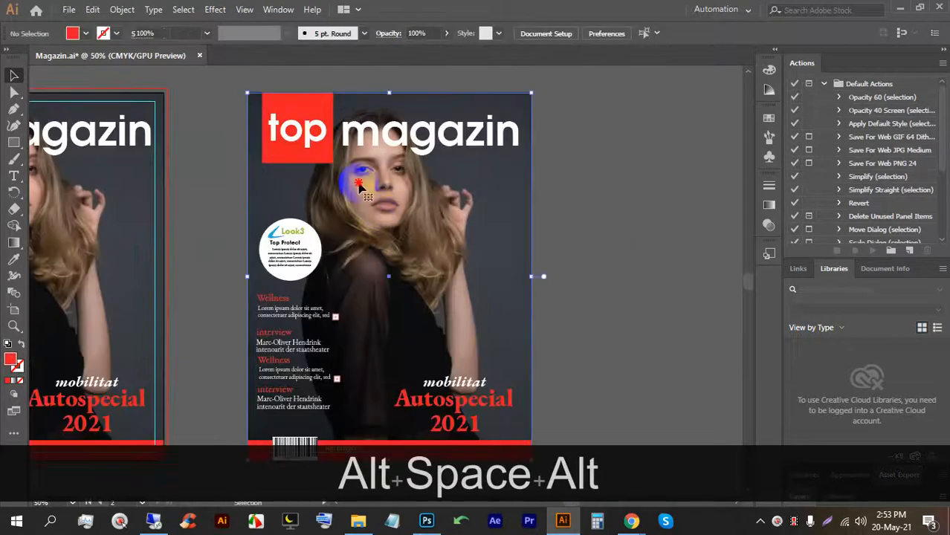
double_click(359, 184)
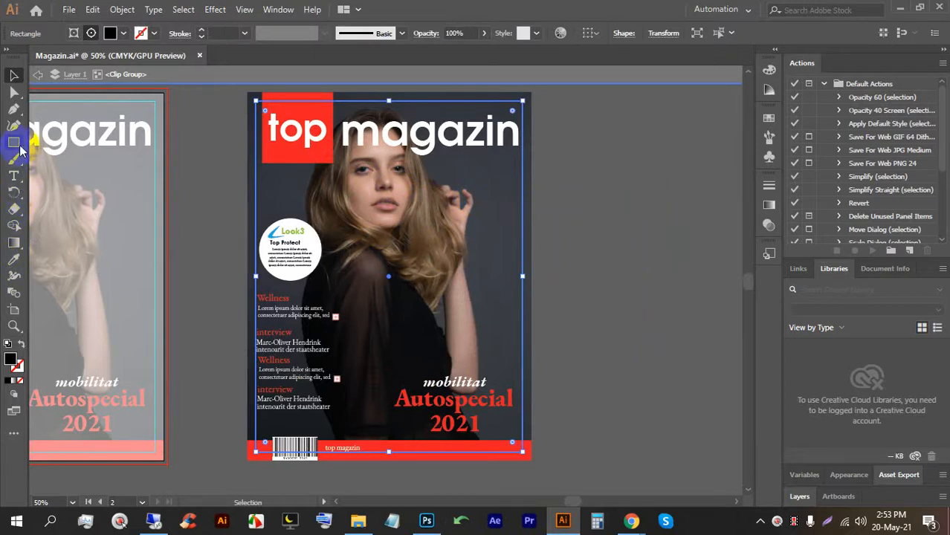
Delete the woman's photo from inside the copied cover's clip group.
click(13, 264)
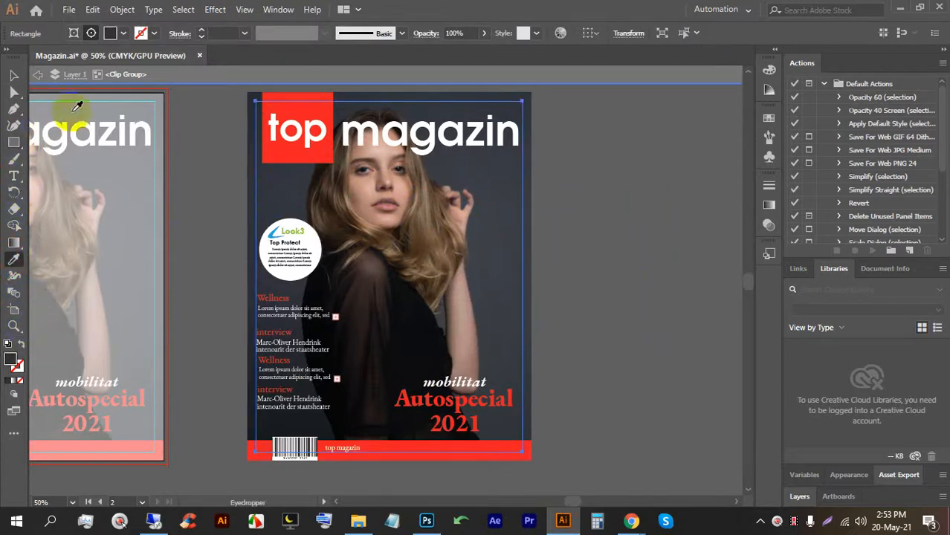
click(15, 76)
click(667, 133)
click(488, 199)
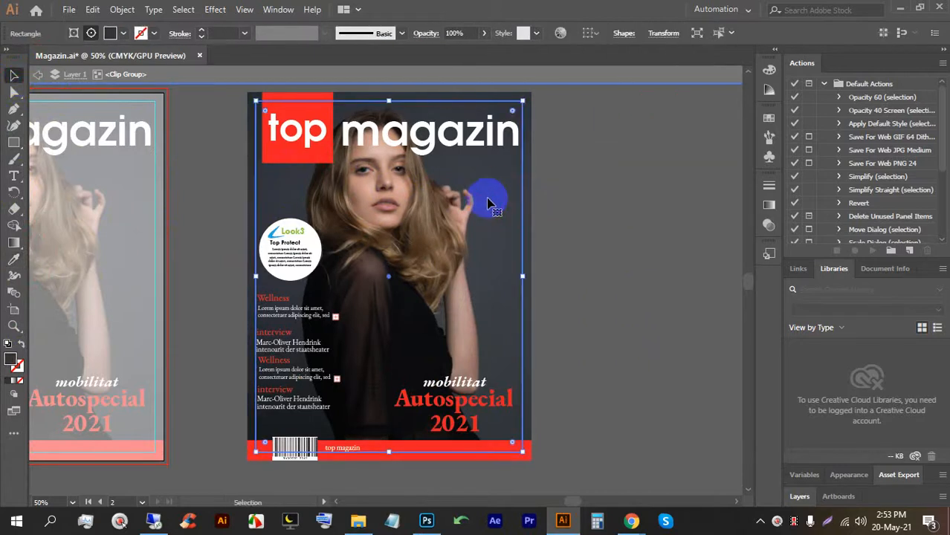
double_click(524, 176)
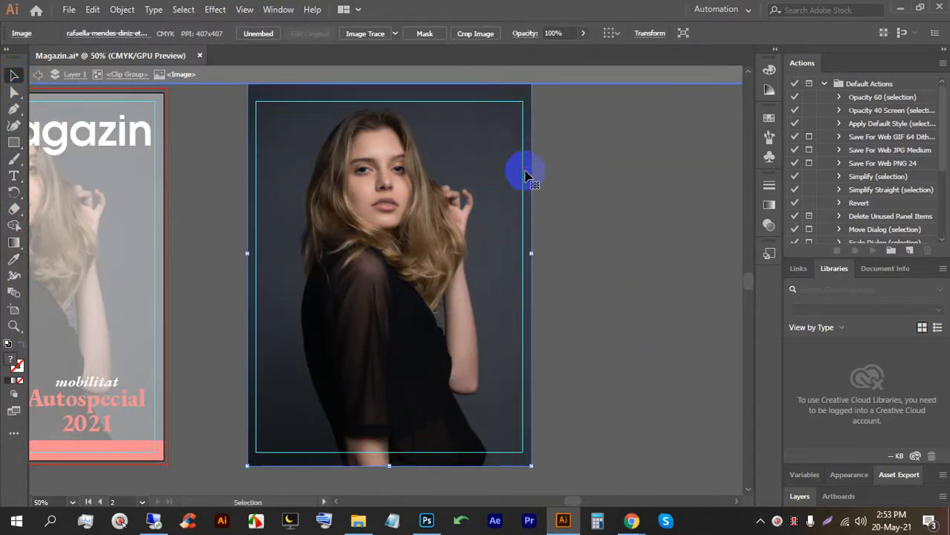
key(BackSpace)
double_click(609, 201)
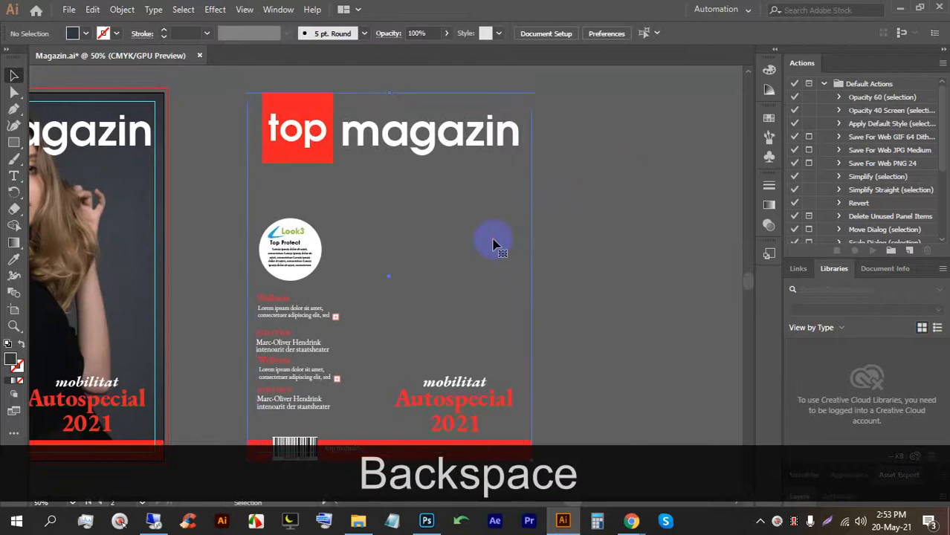
Eyedrop the left cover's dark fill onto the right cover and send its group one step backward.
click(533, 214)
scroll(595, 223, down, 2)
click(604, 226)
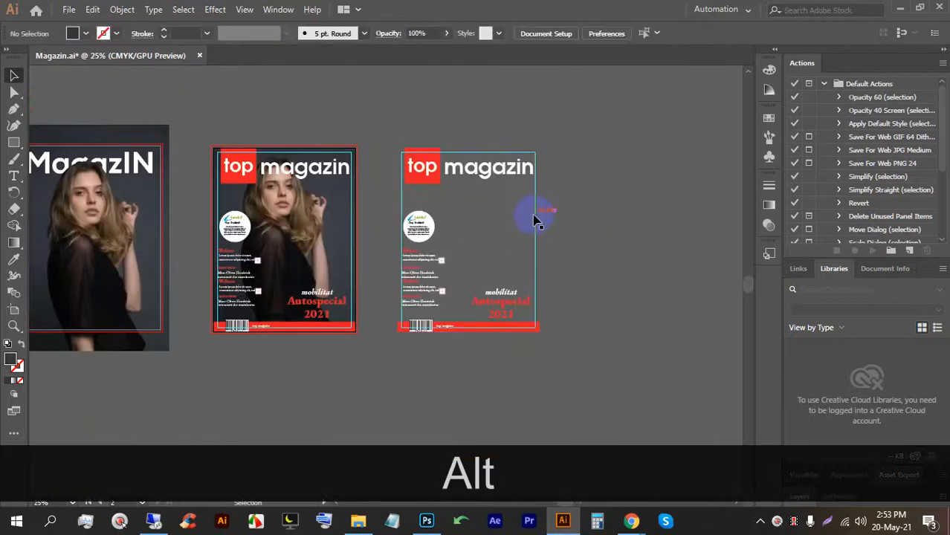
click(535, 220)
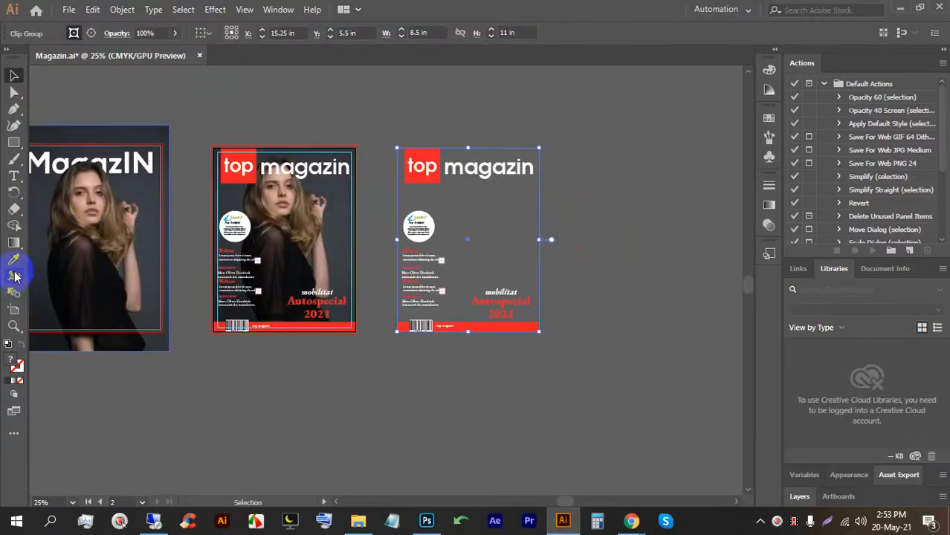
click(151, 251)
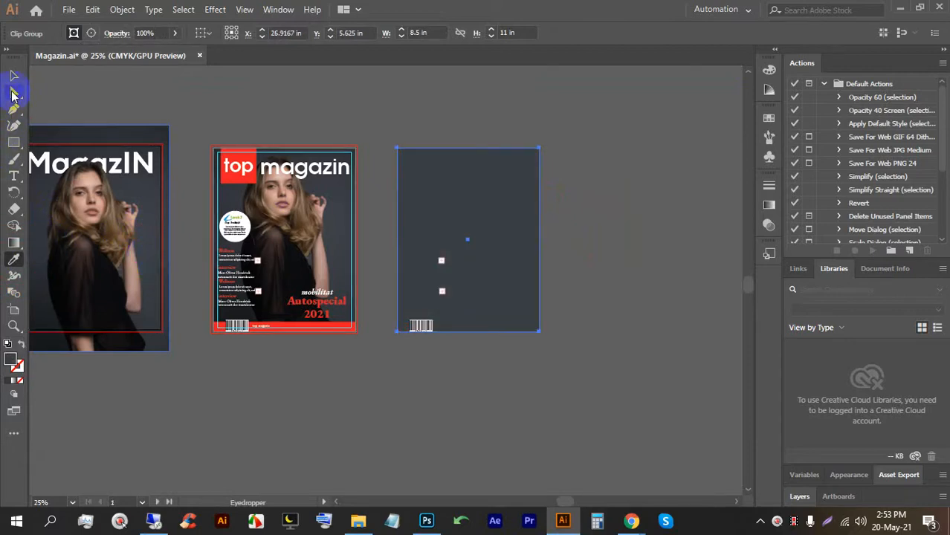
click(13, 75)
click(401, 92)
click(441, 194)
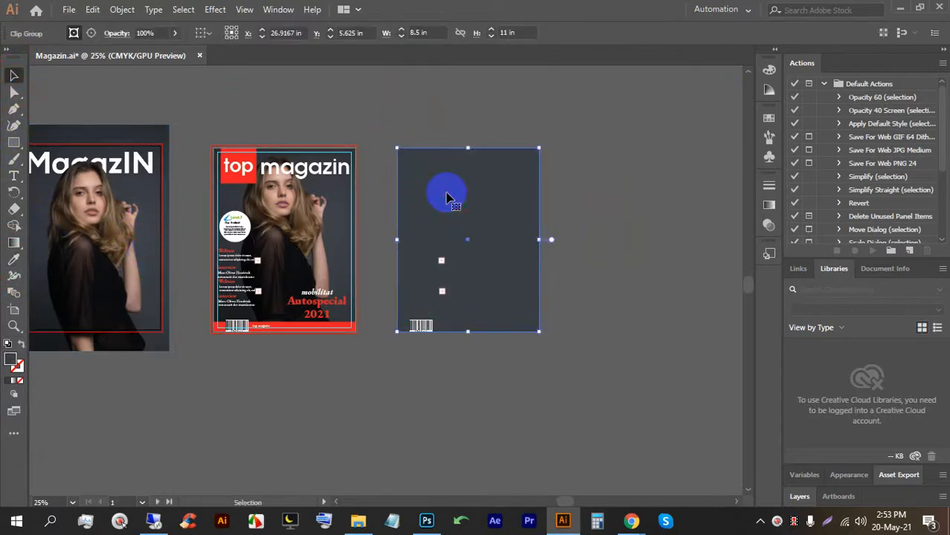
double_click(446, 197)
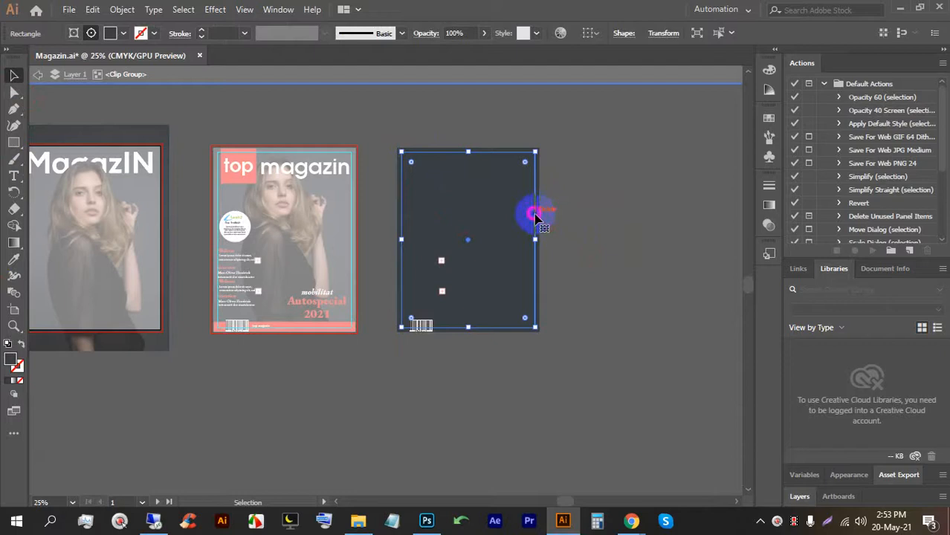
double_click(555, 206)
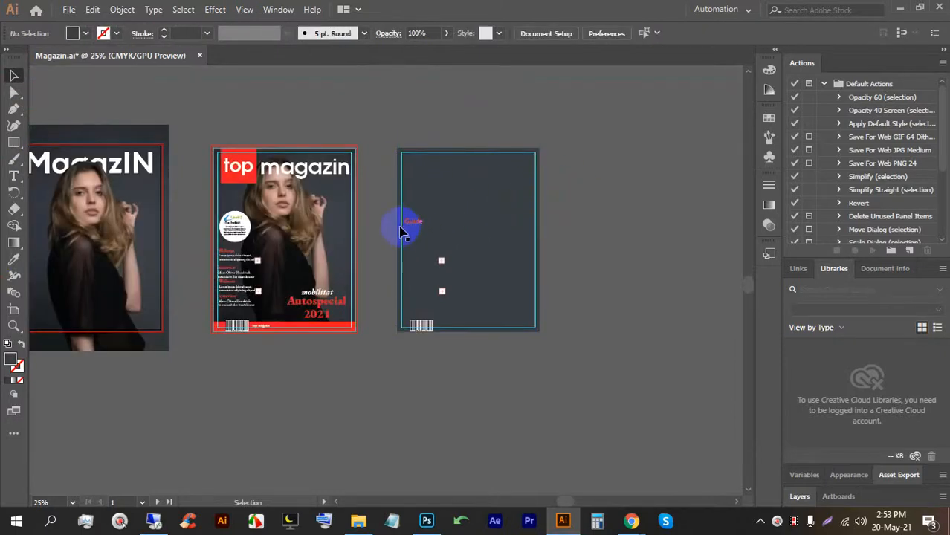
click(401, 227)
key(ctrl+bracketleft)
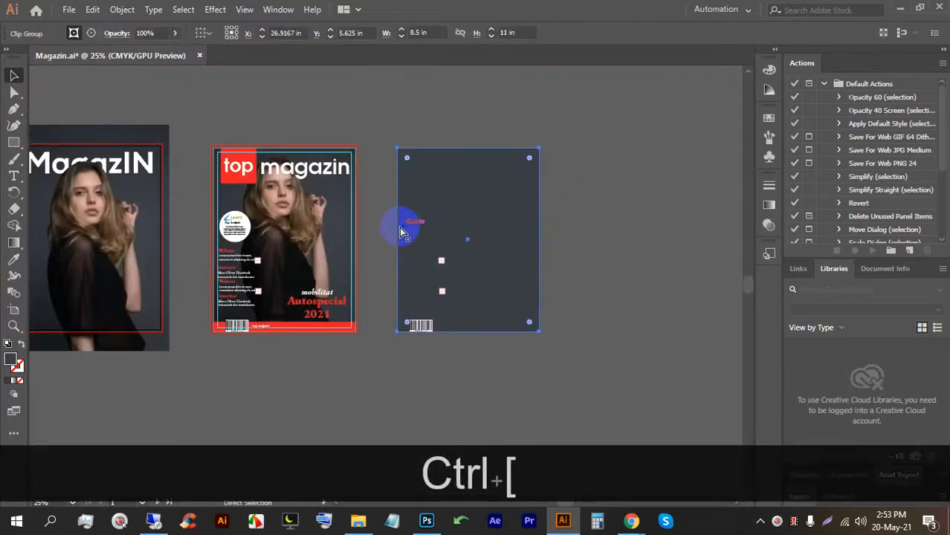
Undo the recent fill and arrangement changes on the copied cover.
key(ctrl+z)
key(ctrl+z)
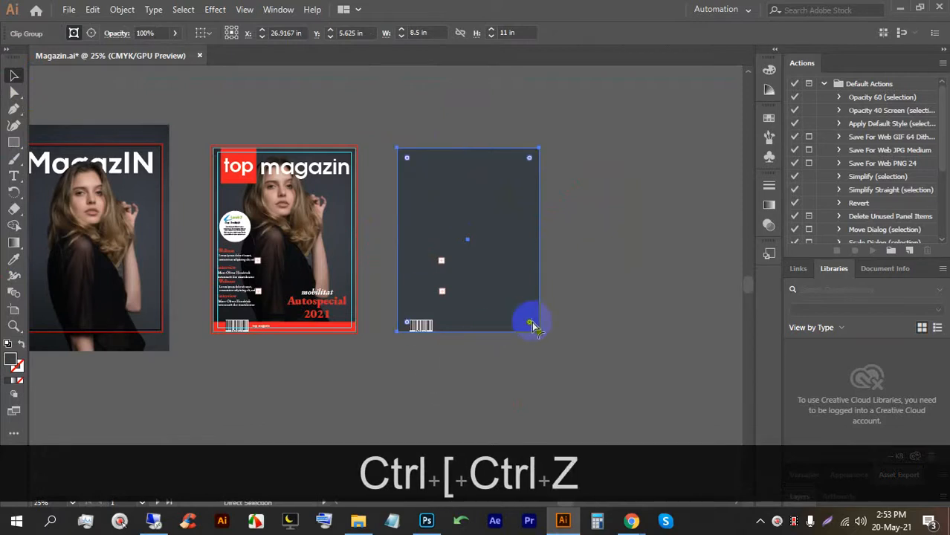
key(ctrl+z)
key(ctrl+z)
key(ctrl+z)
click(606, 332)
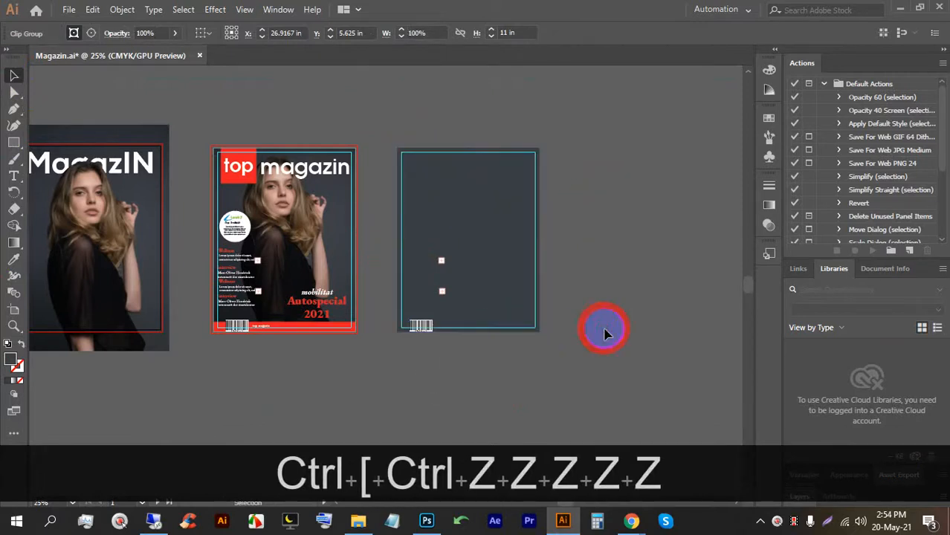
key(ctrl+z)
key(ctrl+z)
click(600, 348)
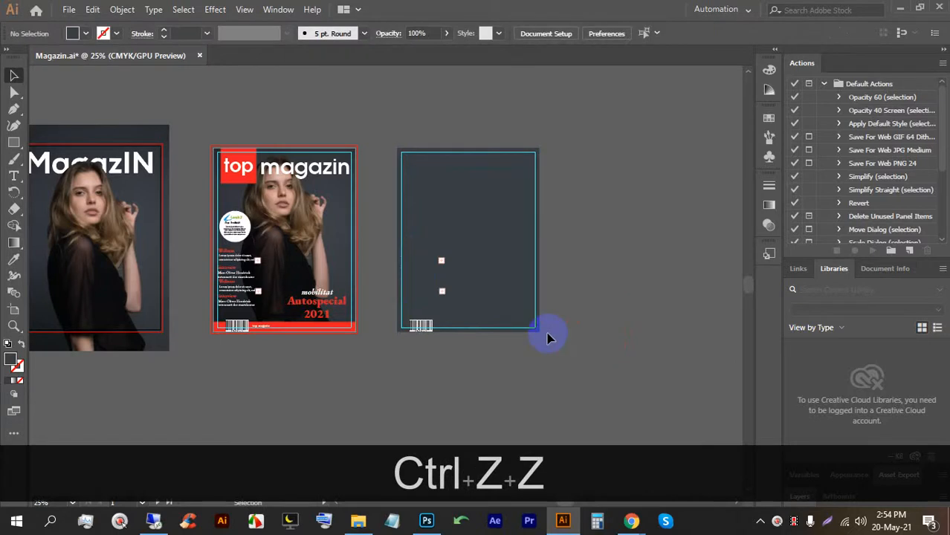
click(427, 263)
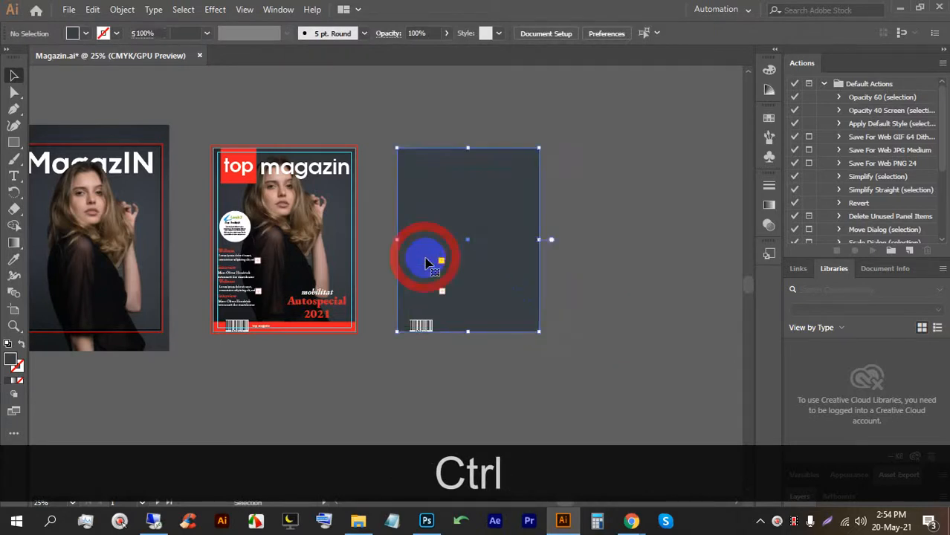
click(647, 286)
click(499, 254)
Try Arrange > Send to Back on the cover group, then undo to restore the full copy.
right_click(498, 254)
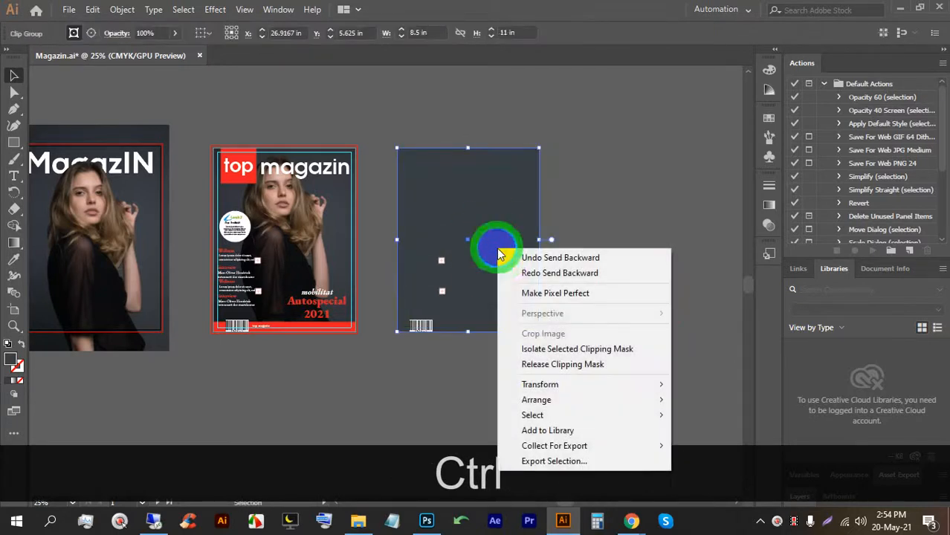
mouse_move(543, 385)
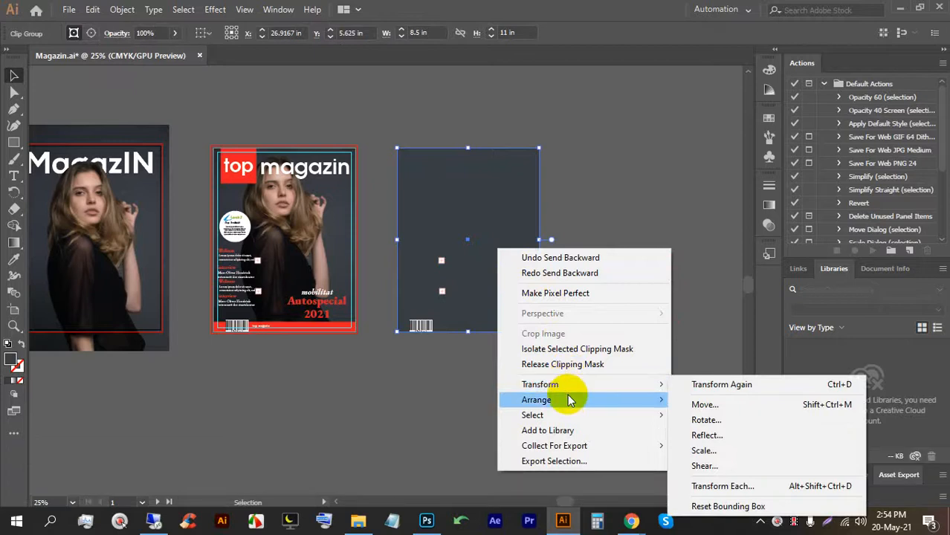
mouse_move(568, 399)
click(725, 449)
click(628, 308)
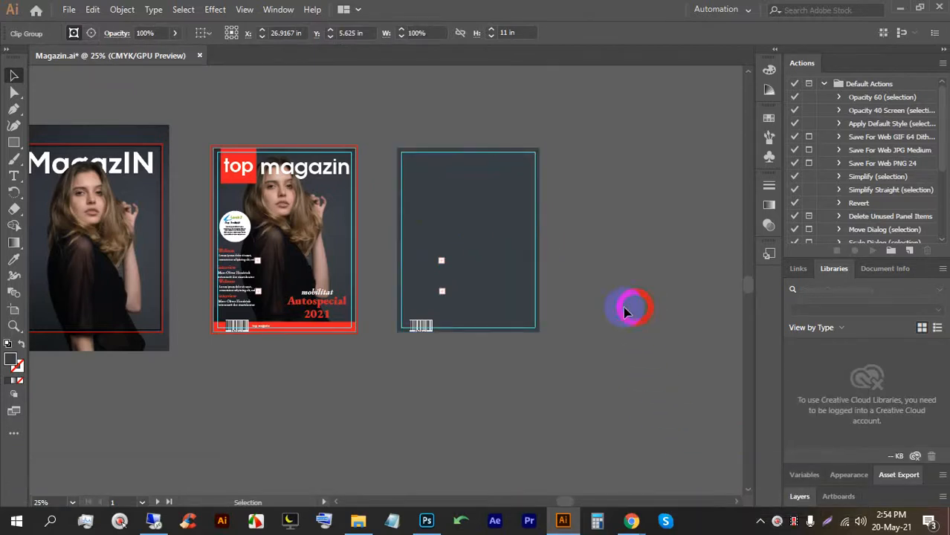
key(ctrl+z)
key(ctrl+z)
key(ctrl+z)
key(ctrl+z)
key(ctrl+z)
key(ctrl+z)
key(ctrl+z)
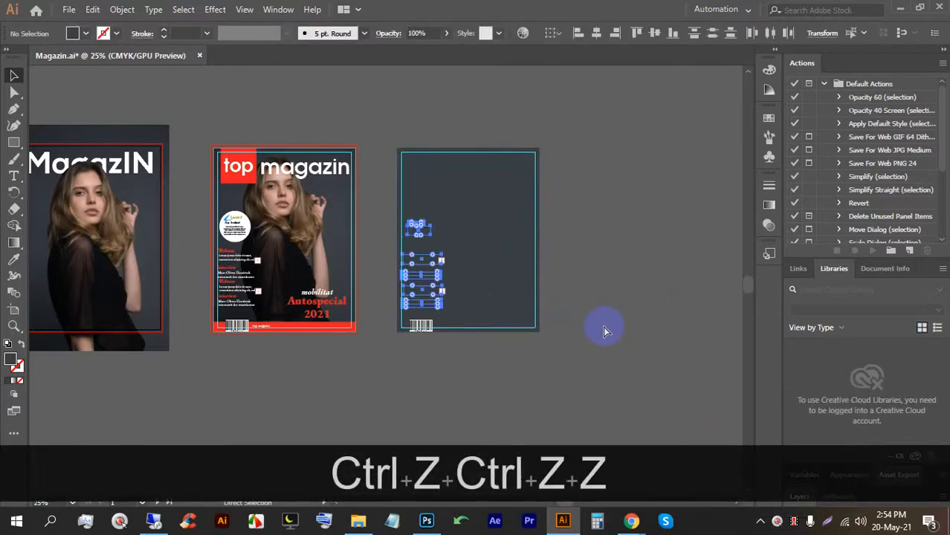
double_click(576, 317)
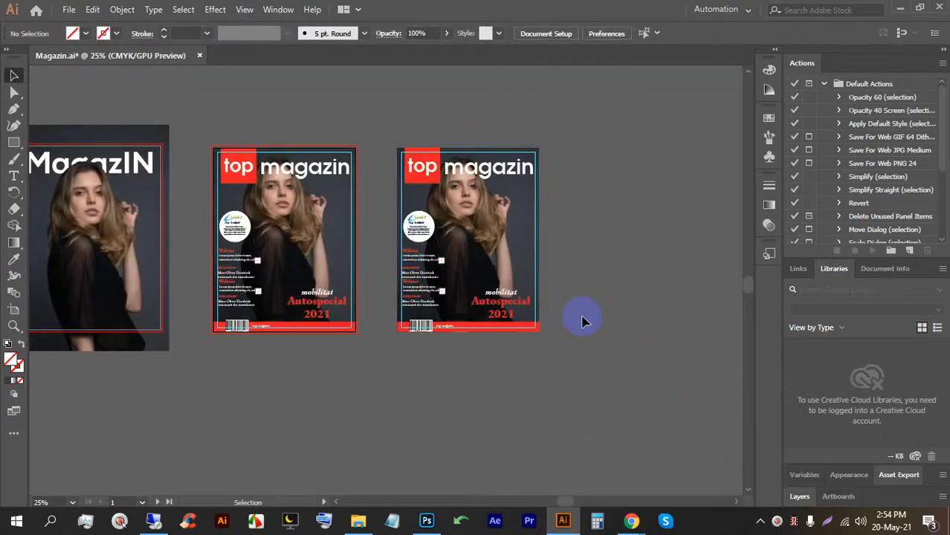
scroll(487, 236, up, 1)
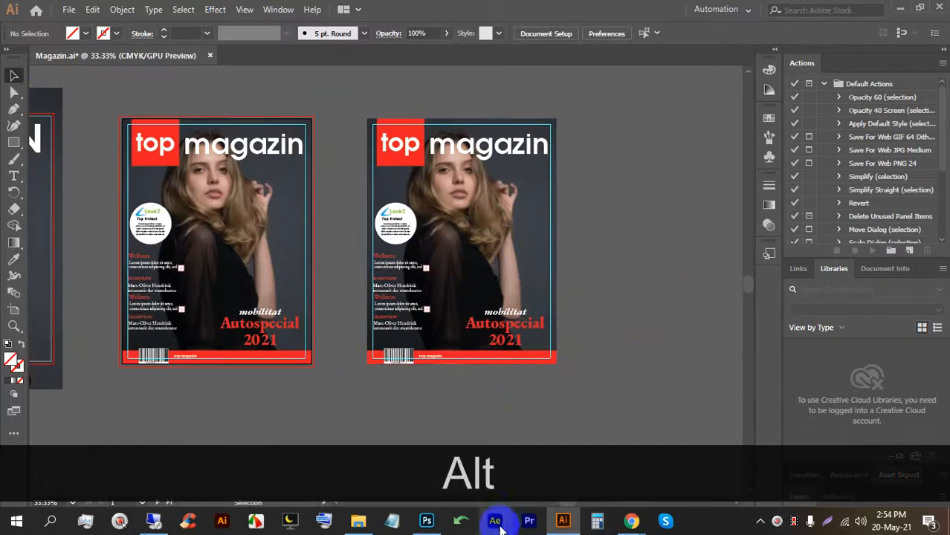
click(427, 521)
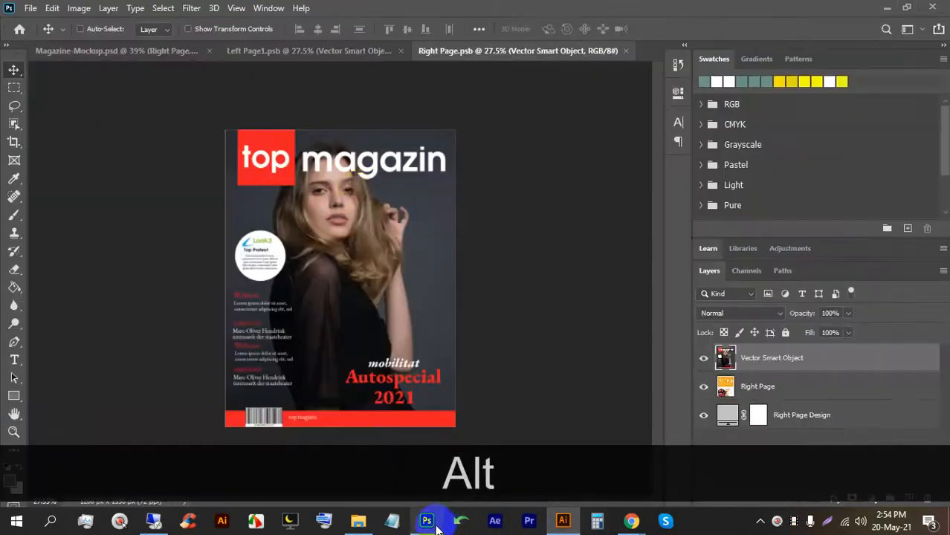
click(179, 50)
scroll(503, 131, up, 3)
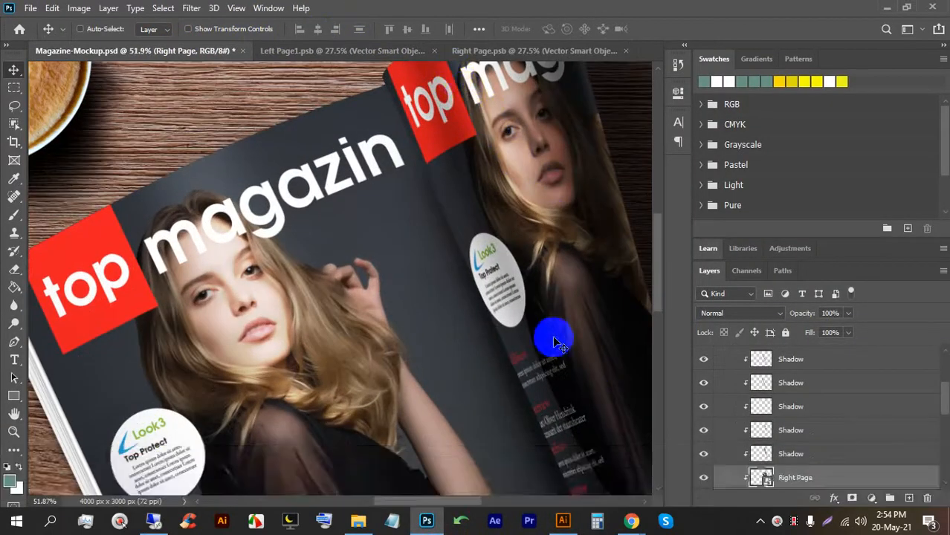
scroll(514, 195, down, 5)
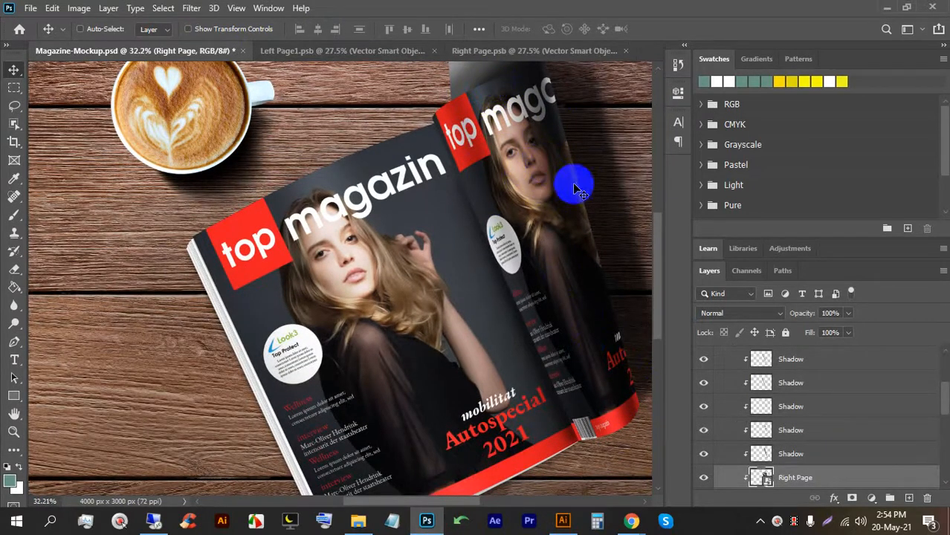
click(479, 63)
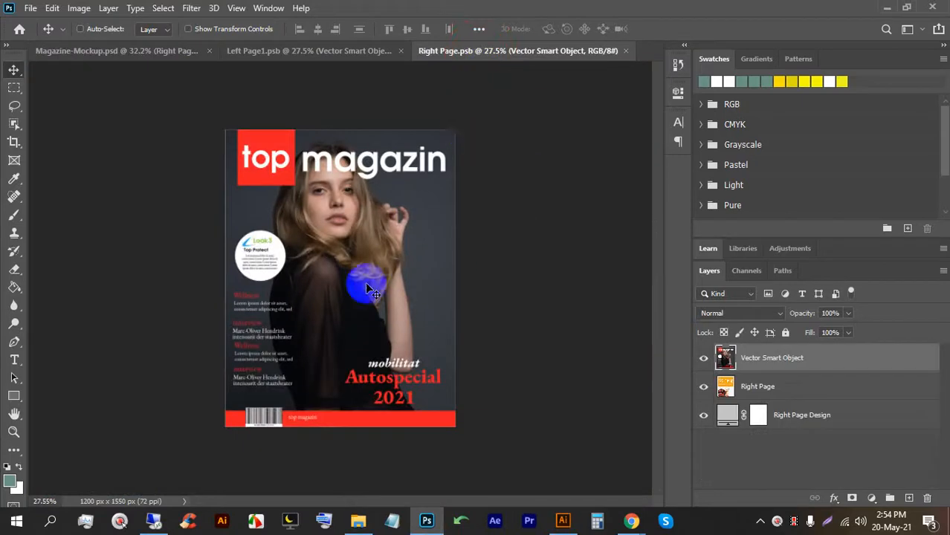
click(141, 51)
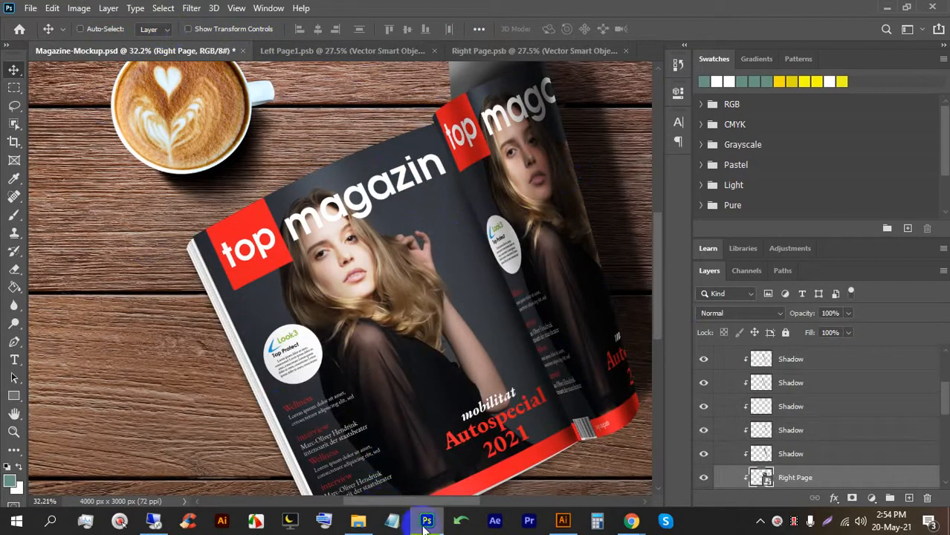
Release the clipping mask on the right-hand cover.
click(563, 521)
drag(482, 346, 597, 340)
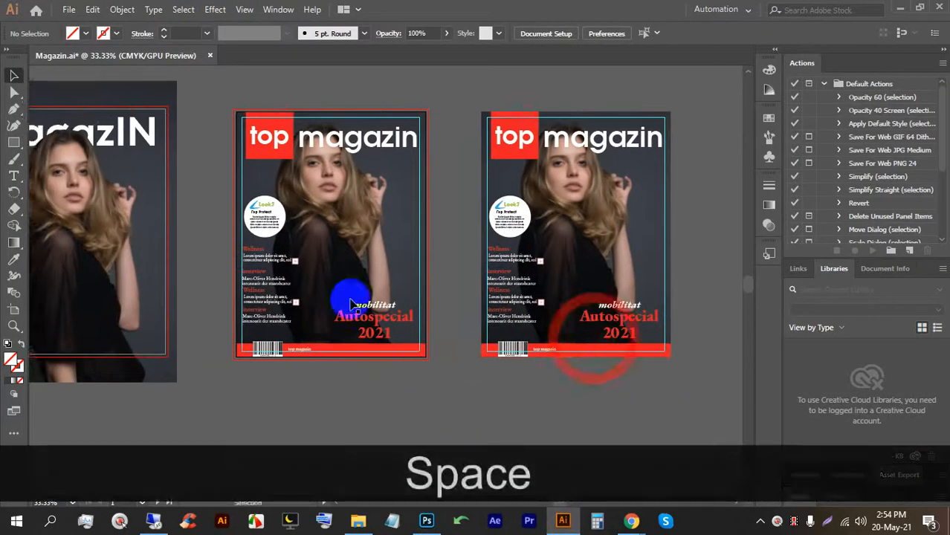
scroll(389, 317, down, 2)
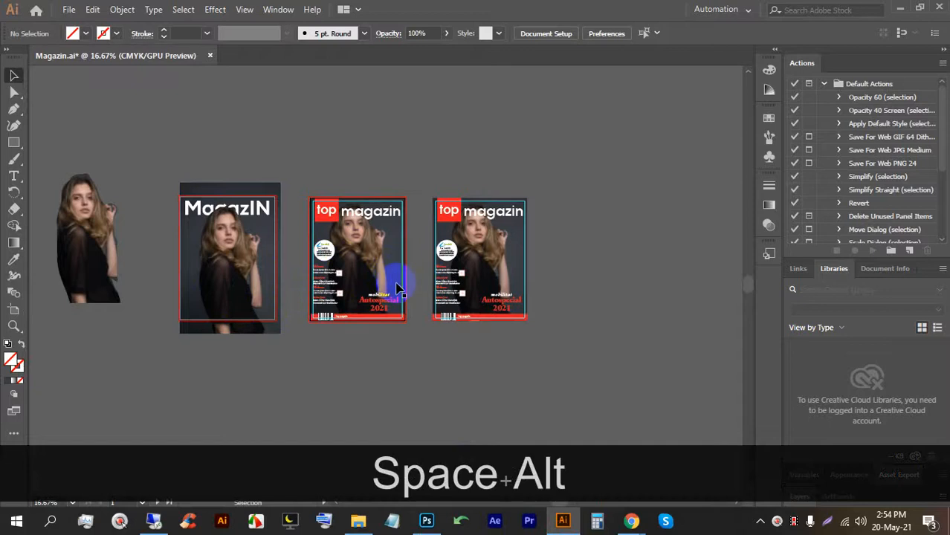
right_click(510, 252)
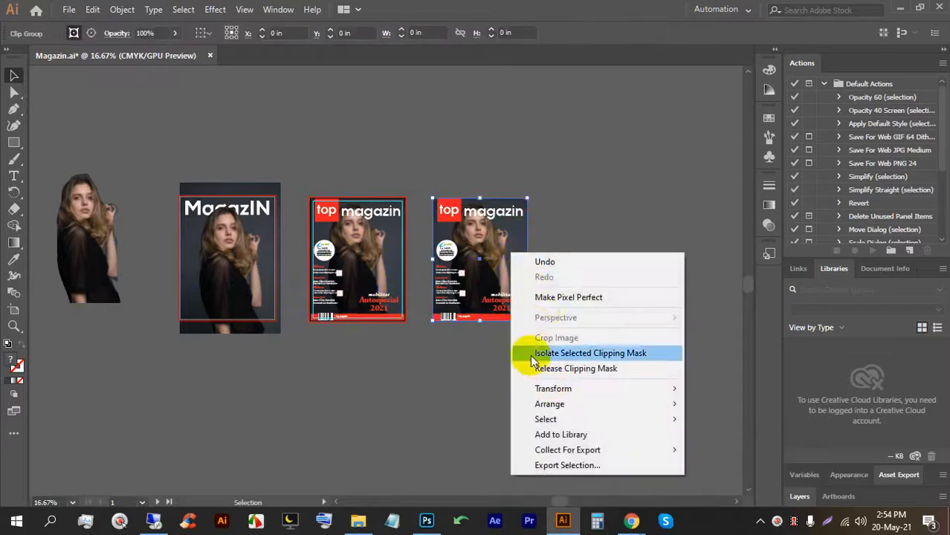
click(548, 369)
click(583, 314)
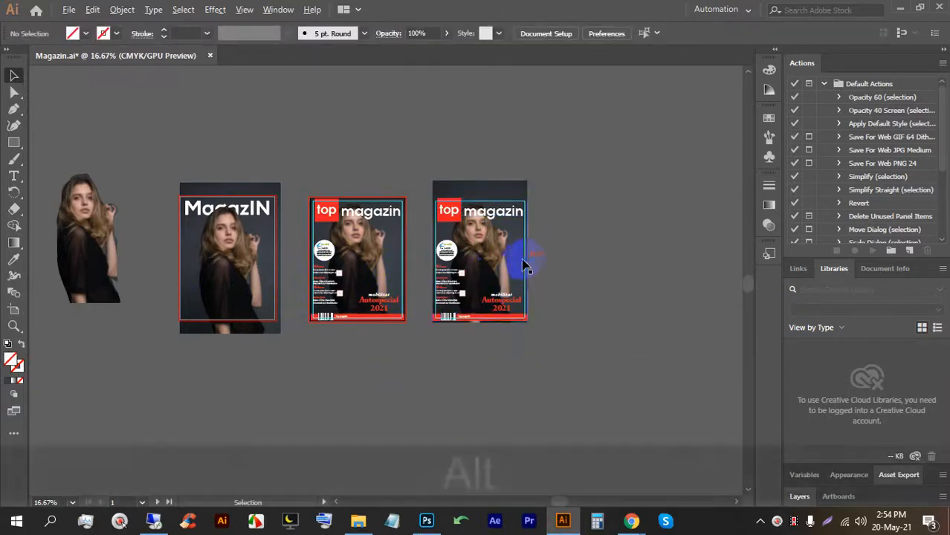
Drag the released photo aside, delete it, and draw a rectangle spanning the right cover page.
scroll(524, 265, up, 2)
click(443, 138)
drag(443, 137, 649, 136)
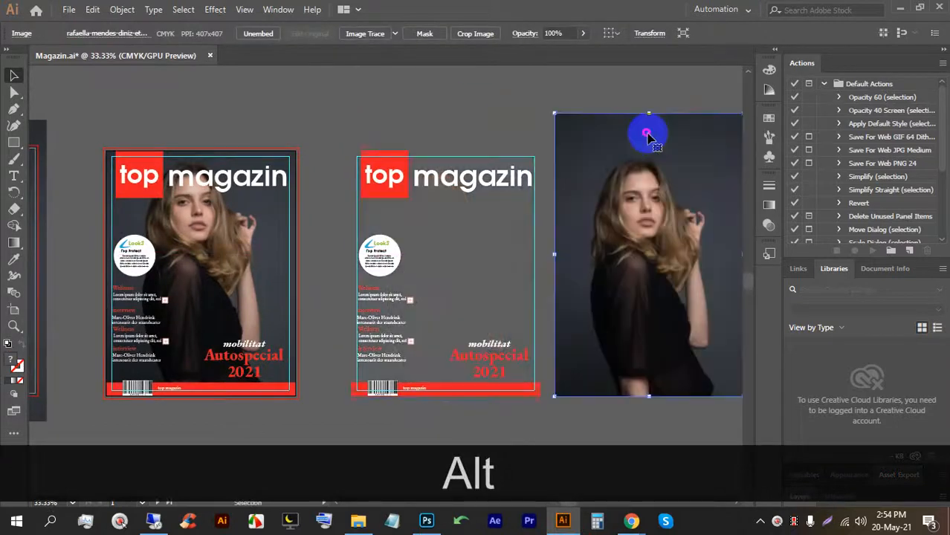
key(BackSpace)
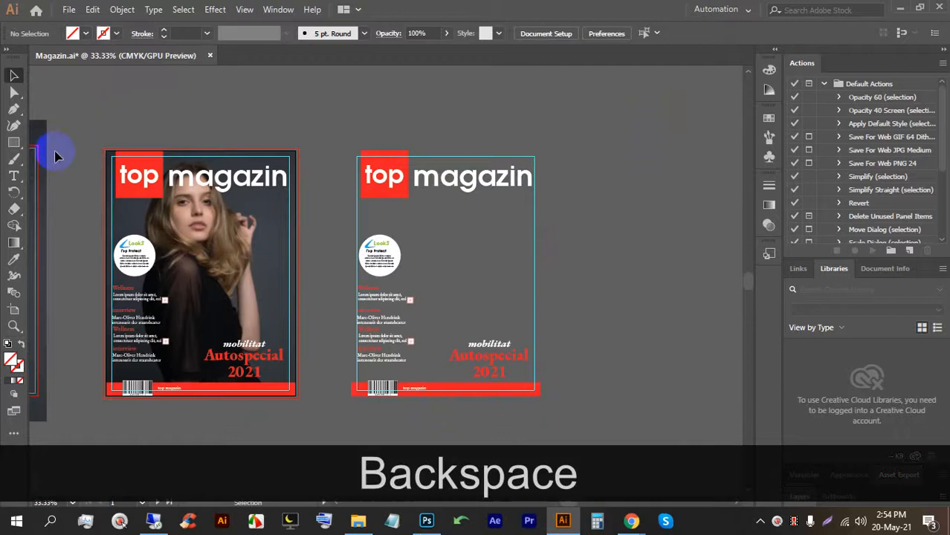
click(13, 144)
drag(542, 397, 355, 151)
Fill the new rectangle with black and send it to the back, behind the cover content.
click(83, 34)
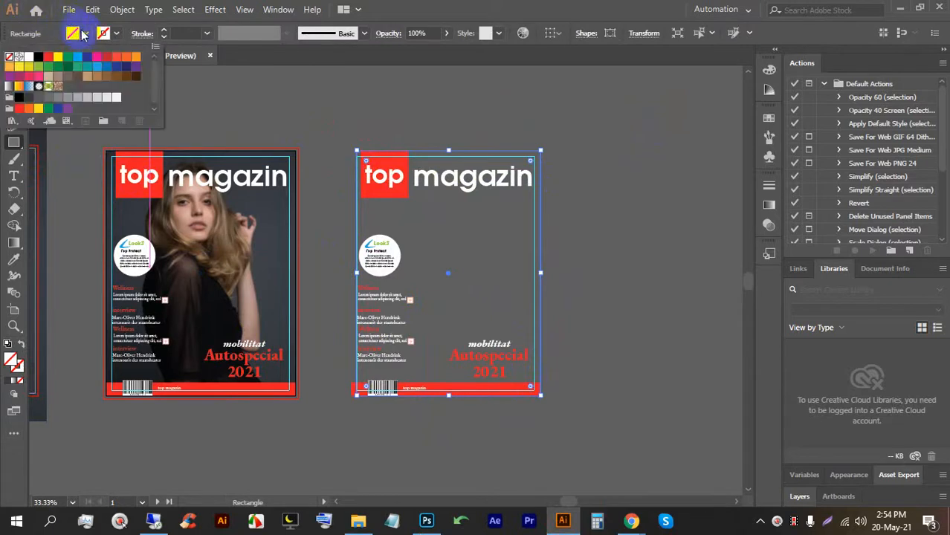
click(36, 59)
click(14, 75)
click(456, 99)
click(445, 202)
right_click(448, 202)
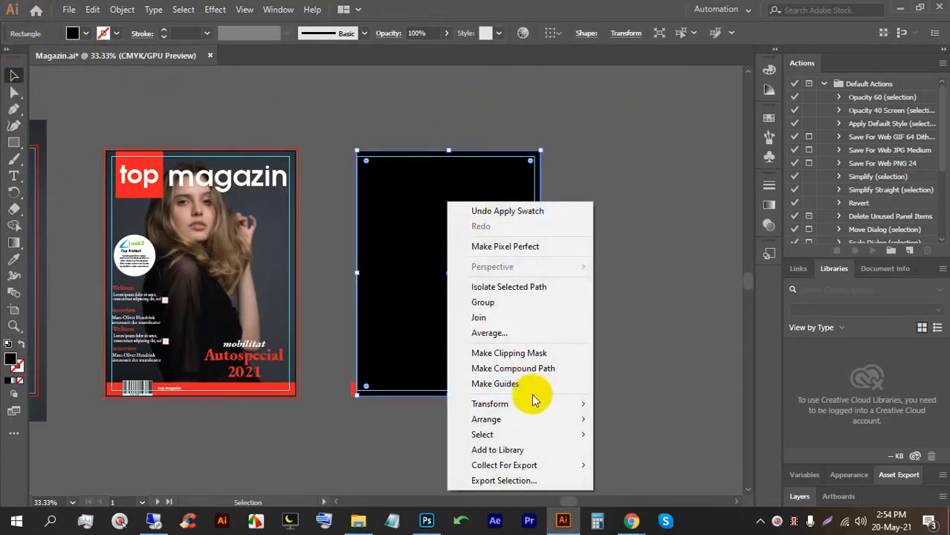
mouse_move(533, 419)
click(692, 467)
Try nudging the black rectangle's left and bottom edges, then undo the resize.
click(483, 266)
mouse_move(358, 275)
mouse_down()
mouse_move(410, 270)
mouse_move(351, 273)
mouse_up()
drag(444, 391, 442, 395)
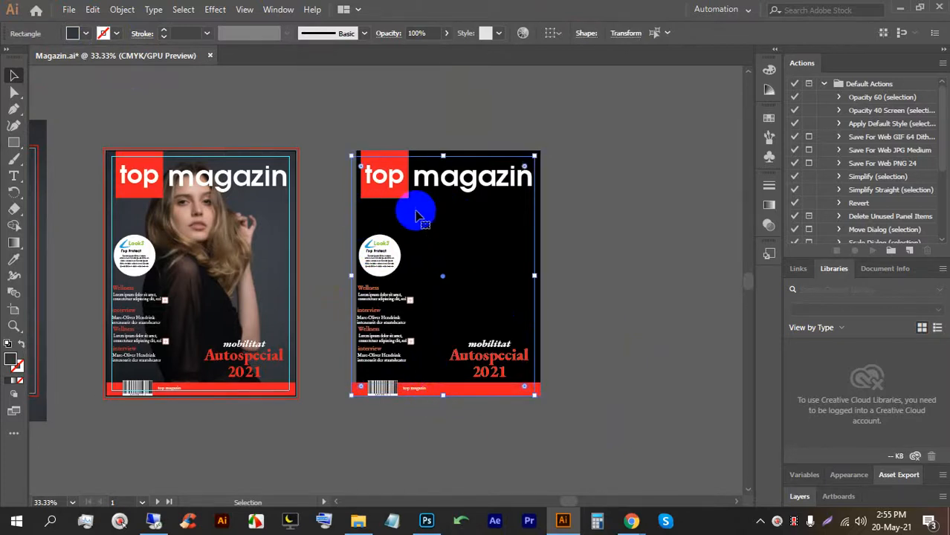
click(602, 215)
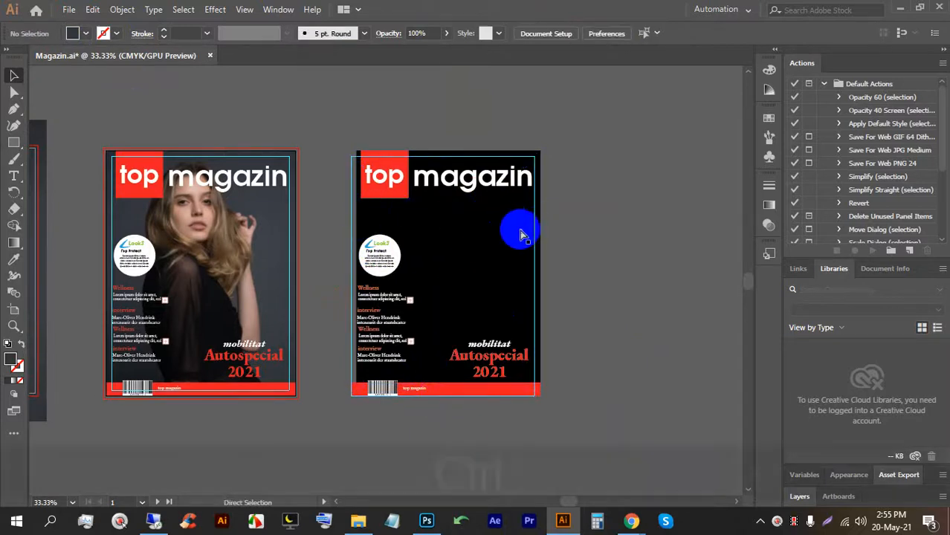
key(ctrl+z)
key(ctrl+z)
click(540, 191)
Admit a waiting participant to the video meeting, then return to Illustrator and reselect the rectangle.
mouse_move(628, 519)
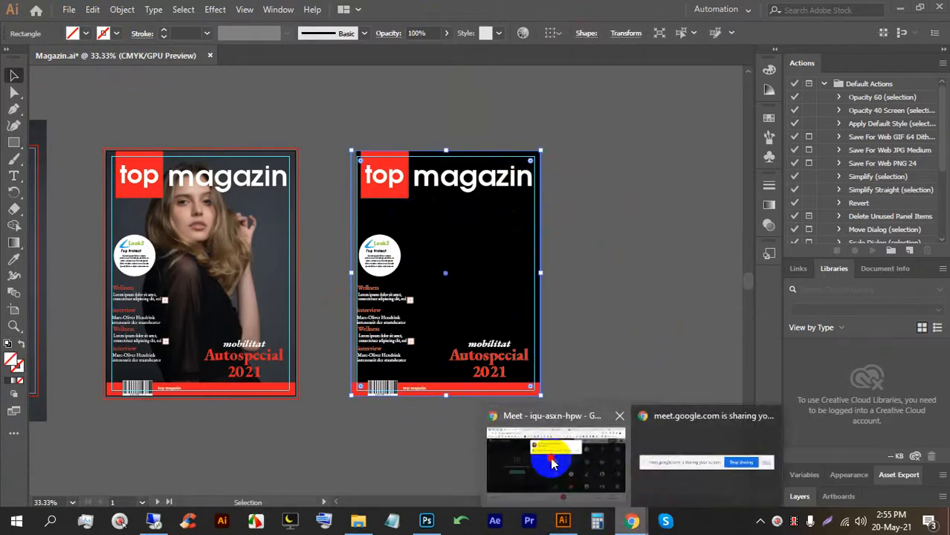
click(552, 465)
click(608, 169)
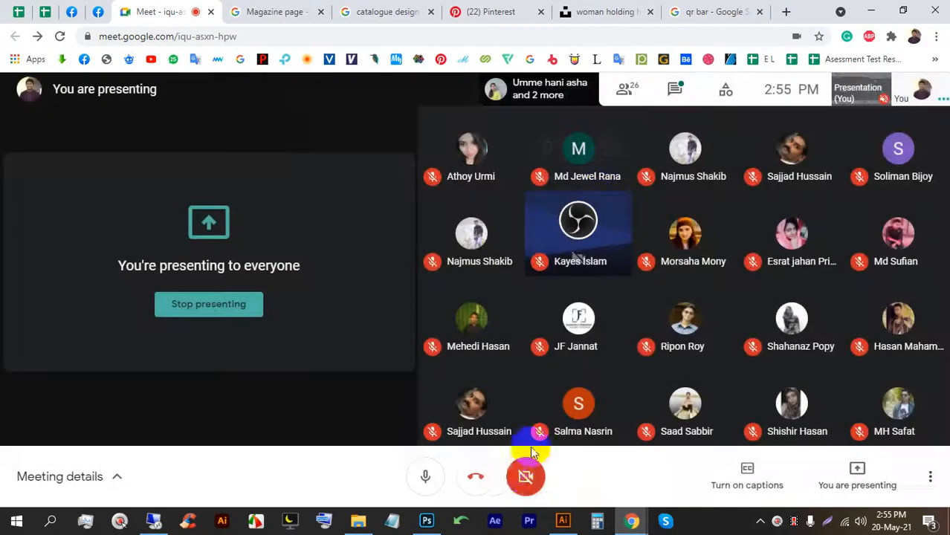
click(427, 520)
click(563, 520)
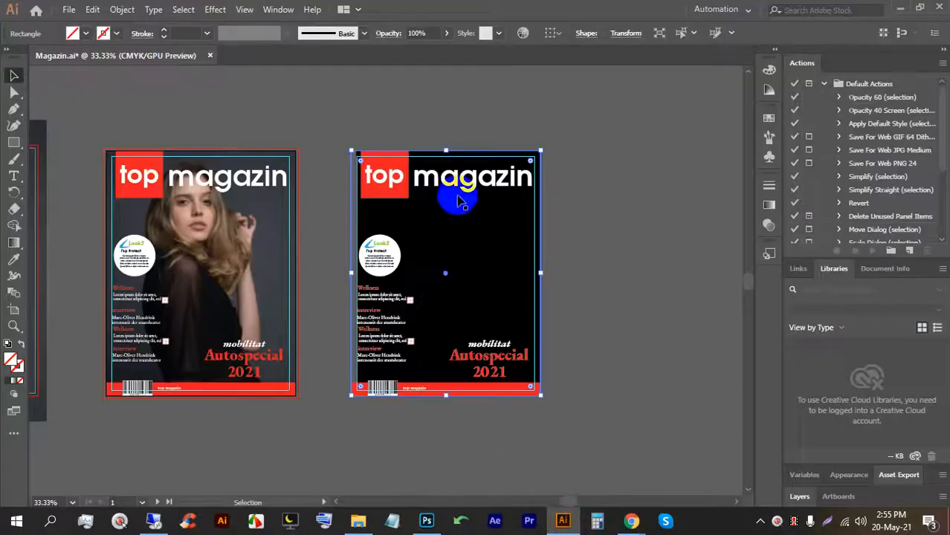
click(573, 208)
click(540, 220)
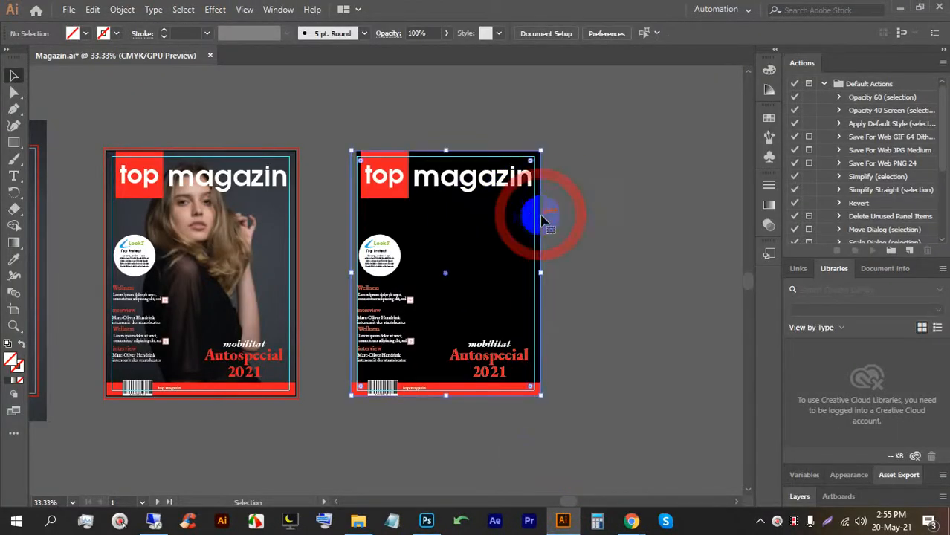
Widen the black rectangle out to the page's left edge.
drag(351, 273, 339, 271)
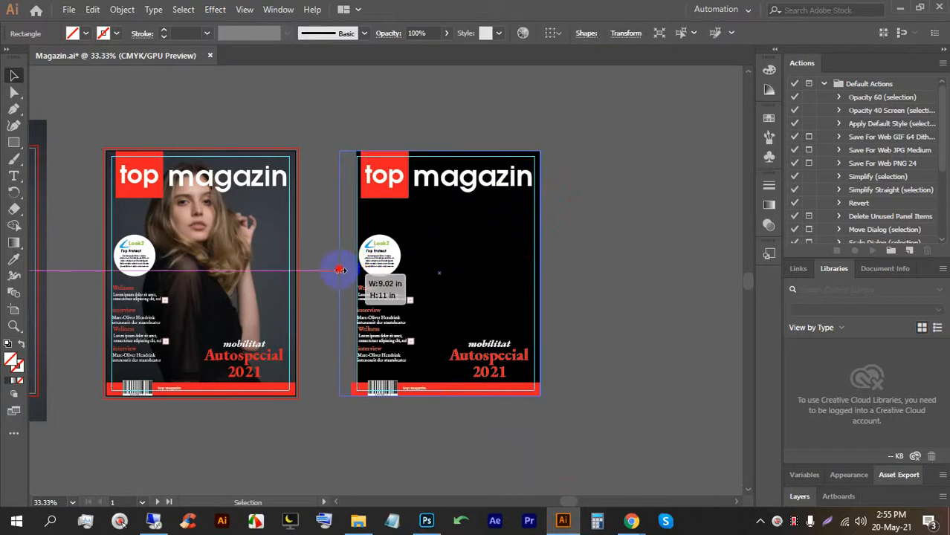
key(ctrl+z)
scroll(547, 245, up, 2)
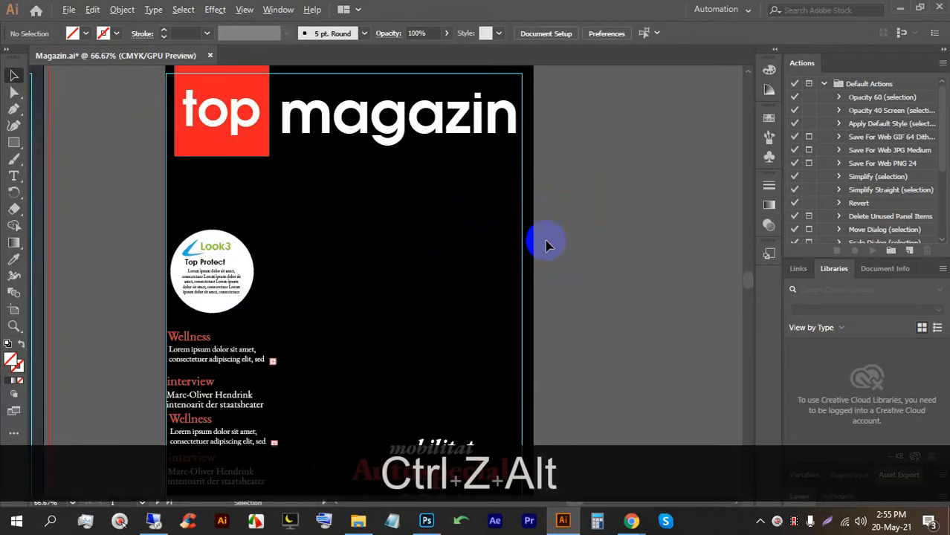
click(534, 235)
key(BackSpace)
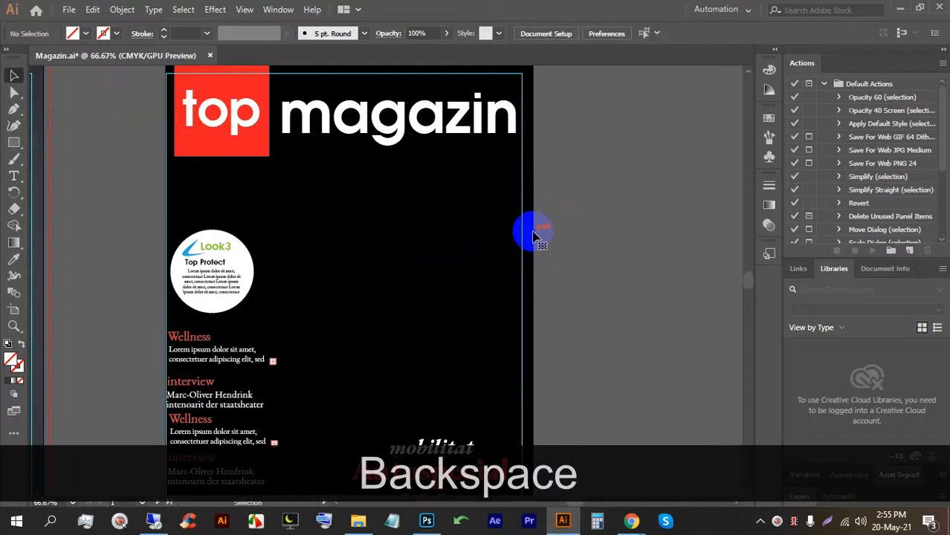
click(535, 238)
drag(165, 306, 155, 306)
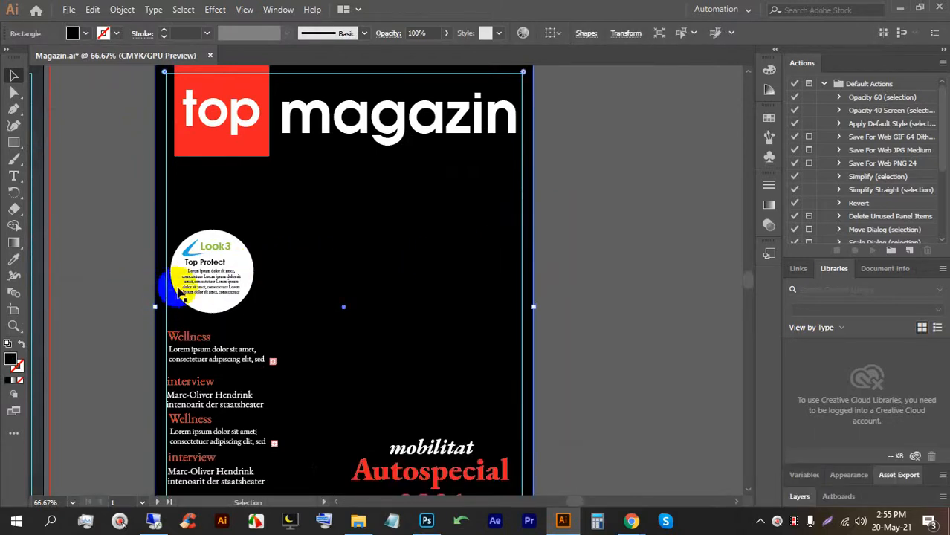
Colour the rectangle with the photo background's dark grey-blue using the Eyedropper.
scroll(195, 263, down, 2)
scroll(316, 249, down, 1)
scroll(365, 238, down, 1)
scroll(226, 277, up, 1)
drag(226, 277, 436, 251)
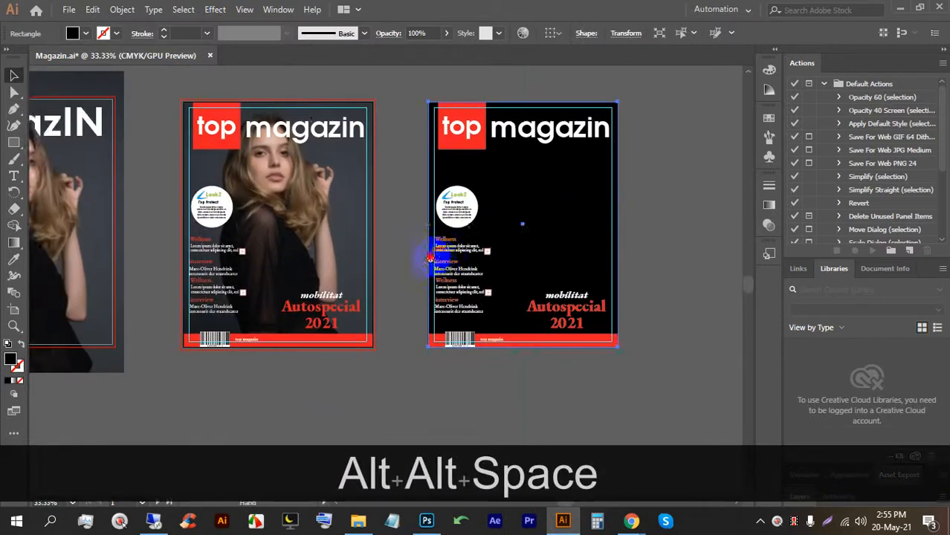
click(14, 259)
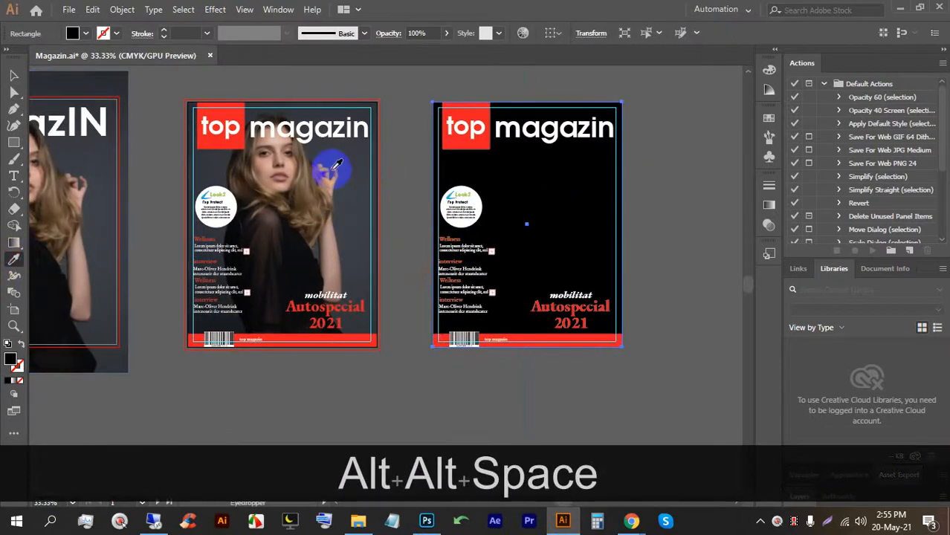
click(348, 160)
click(10, 74)
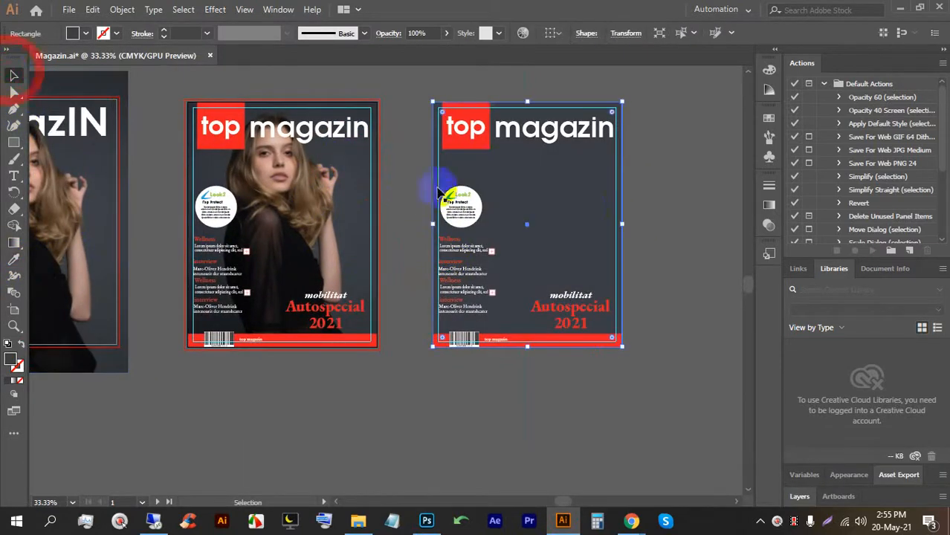
click(645, 220)
Select the right cover's artwork and move it below the artboard.
click(569, 212)
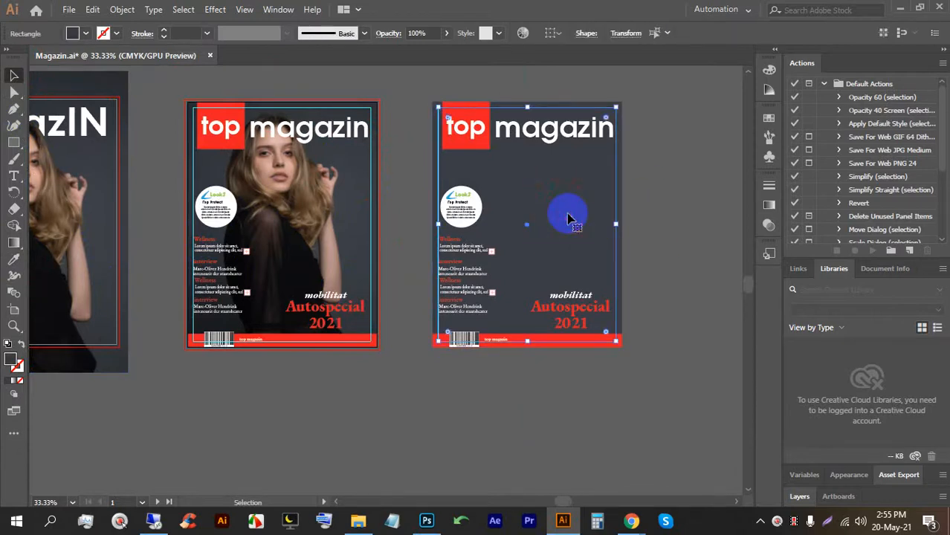
click(678, 256)
scroll(412, 140, up, 2)
drag(500, 208, 284, 192)
Commit the placed grey cover and scale it to about 195.74% to fill the Right Page canvas.
click(667, 31)
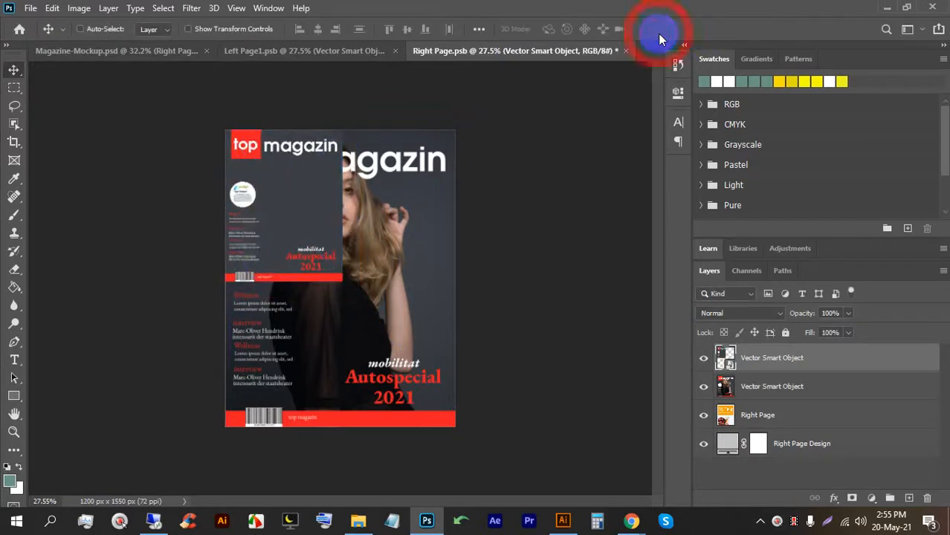
key(ctrl+t)
click(159, 50)
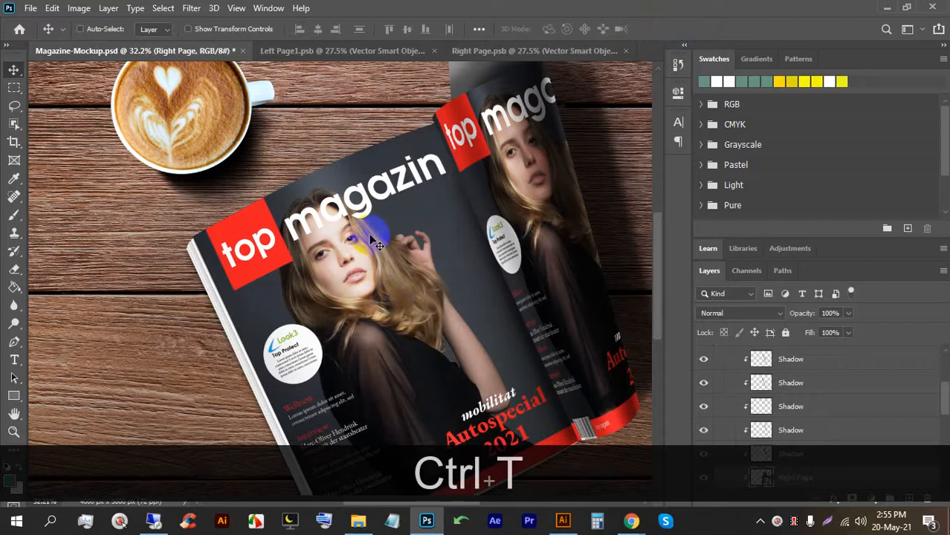
click(521, 51)
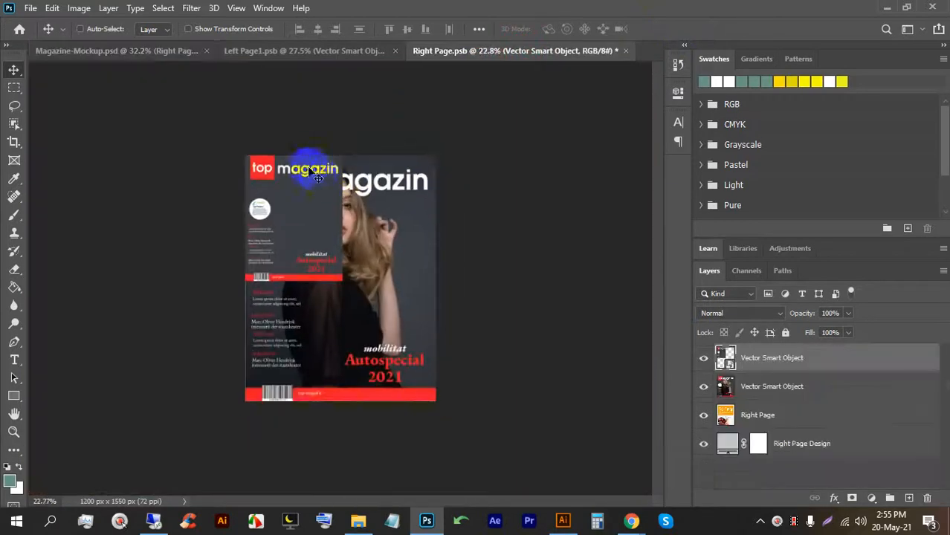
key(ctrl+t)
drag(340, 283, 435, 401)
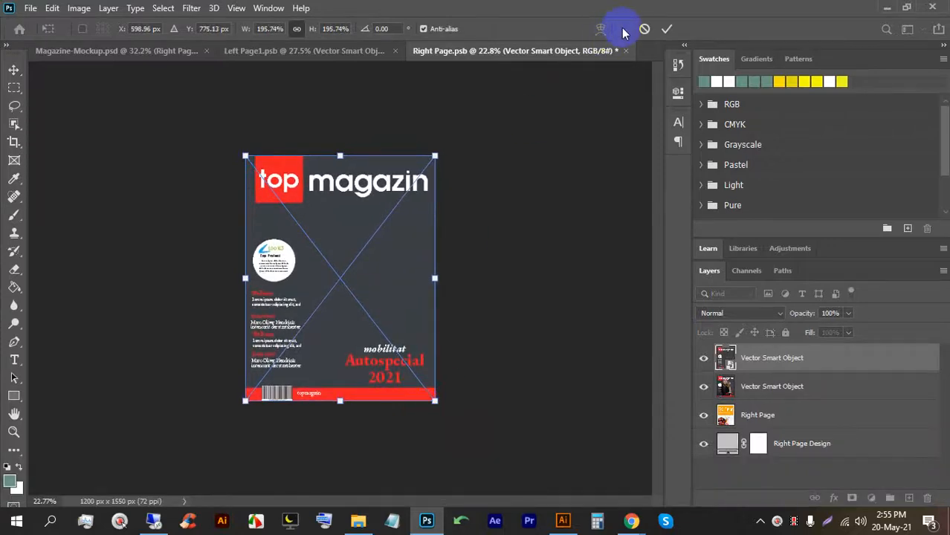
click(666, 29)
Save Right Page, zoom around the updated mockup, and start Save a Copy with Alt+Ctrl+S.
key(ctrl+s)
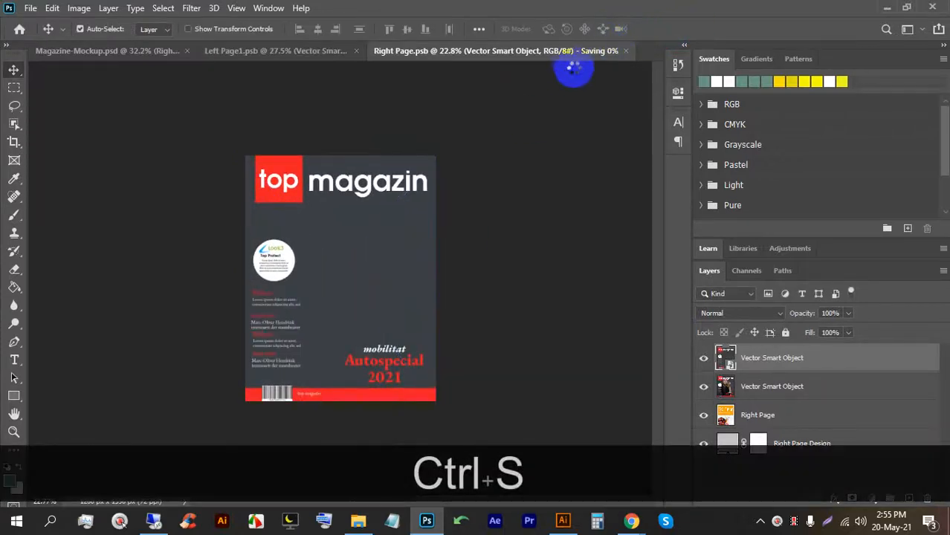
click(101, 51)
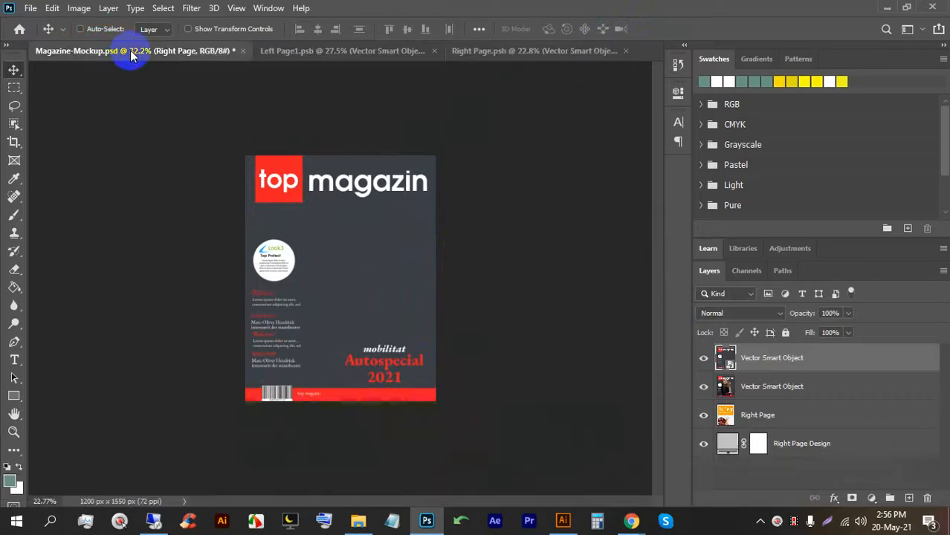
scroll(409, 192, down, 5)
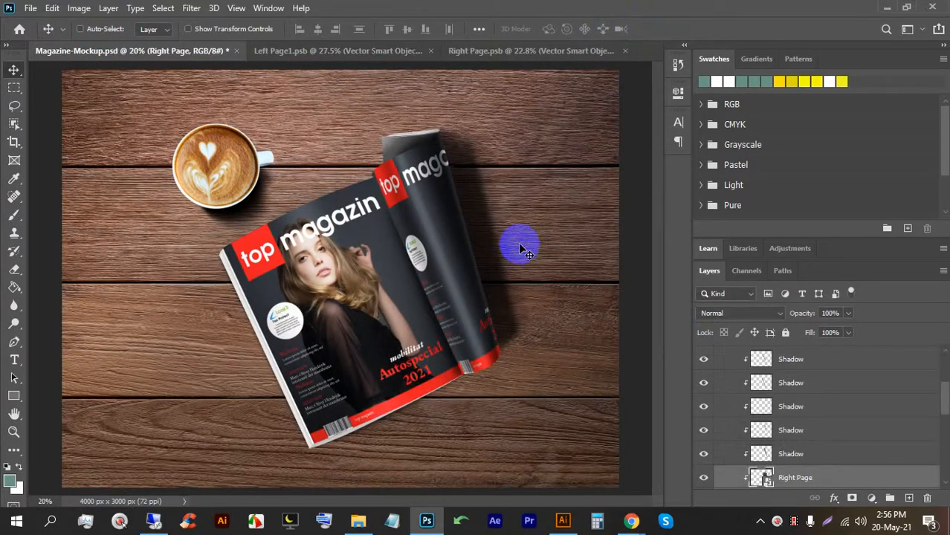
scroll(446, 221, up, 13)
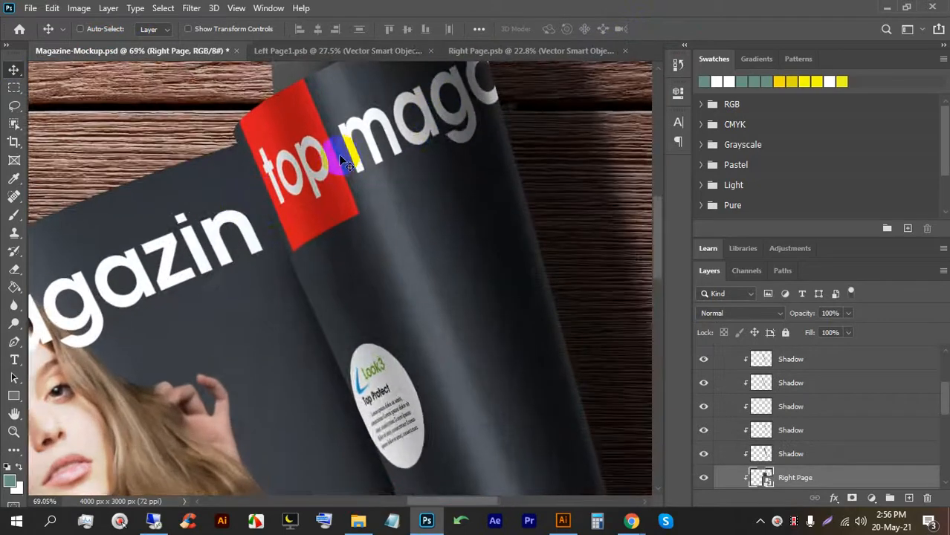
scroll(377, 145, down, 8)
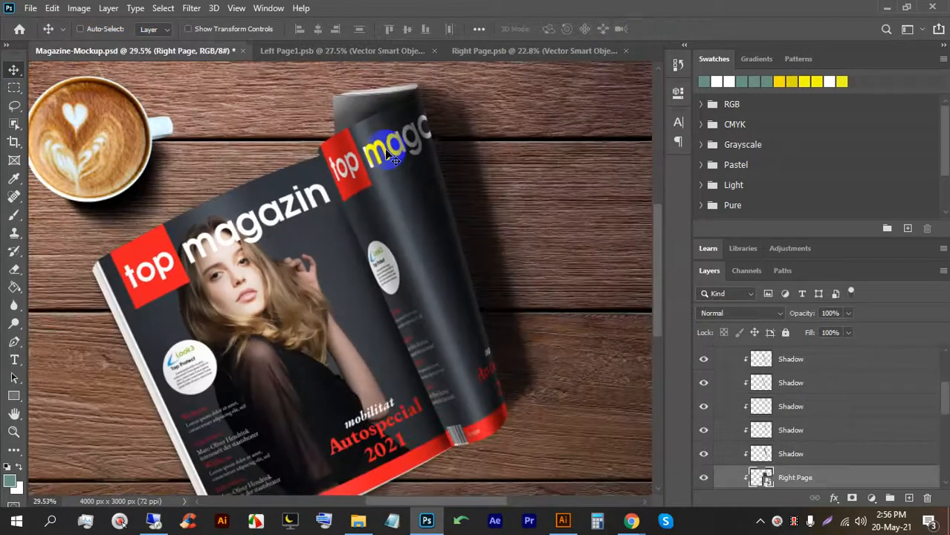
scroll(387, 154, down, 2)
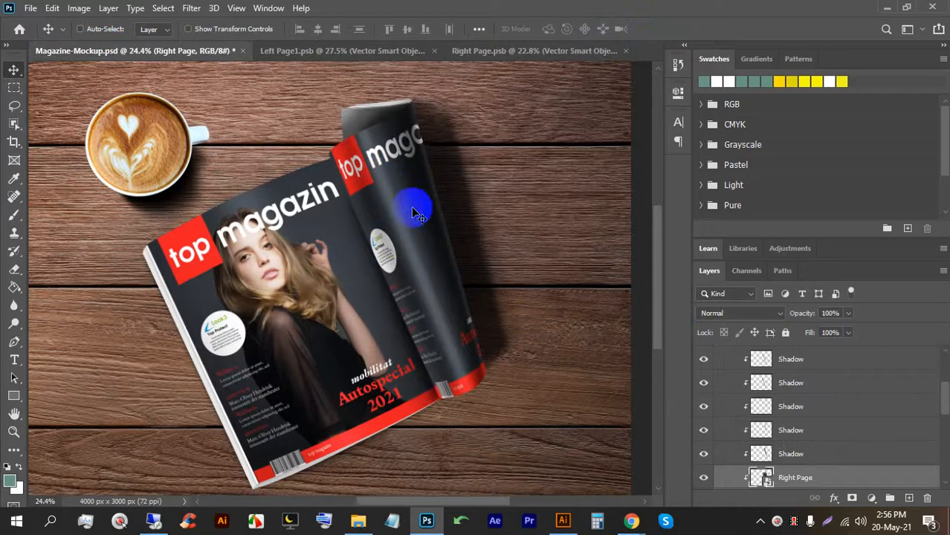
scroll(234, 394, up, 2)
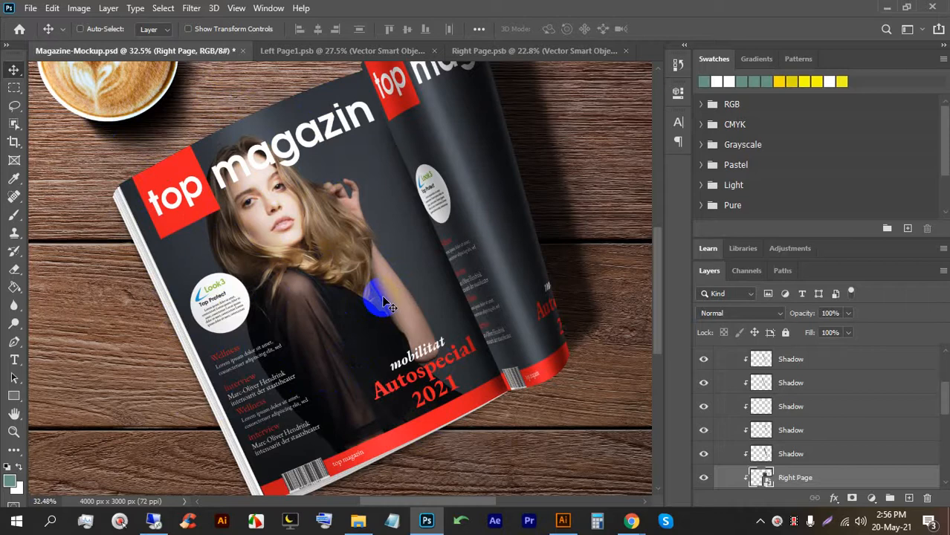
scroll(386, 305, down, 2)
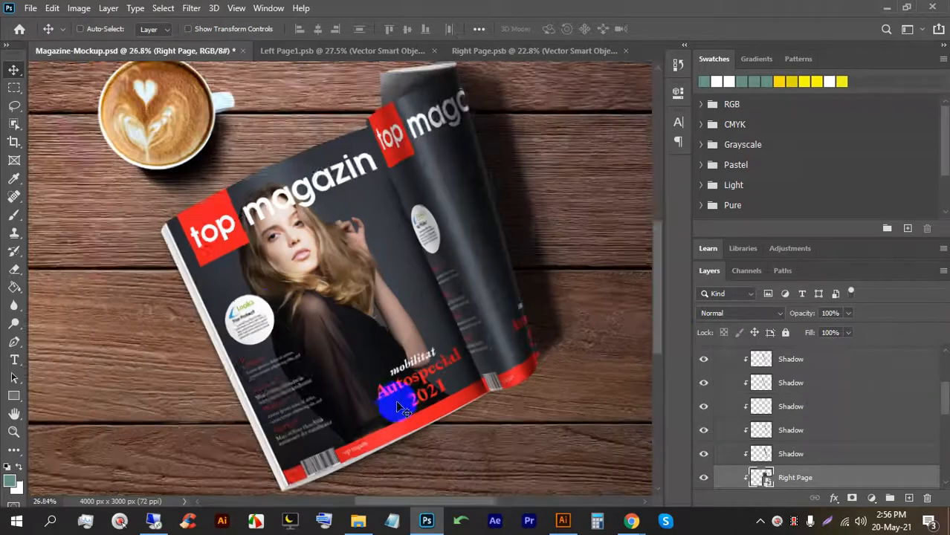
key(alt+ctrl+s)
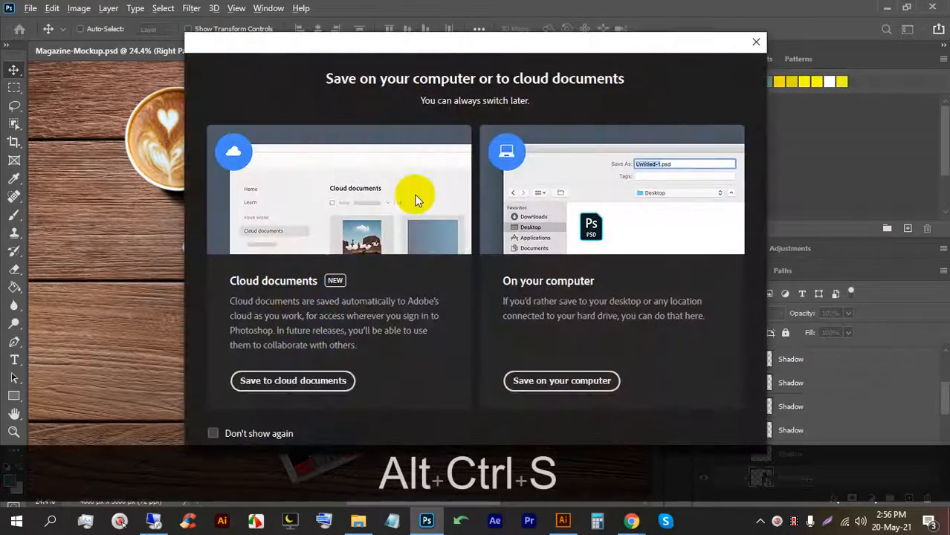
Save the mockup as JPEG 'Magazine-Mockup copy.jpg' into LEDP (E:) > 71 > 30, accepting default JPEG options.
click(569, 377)
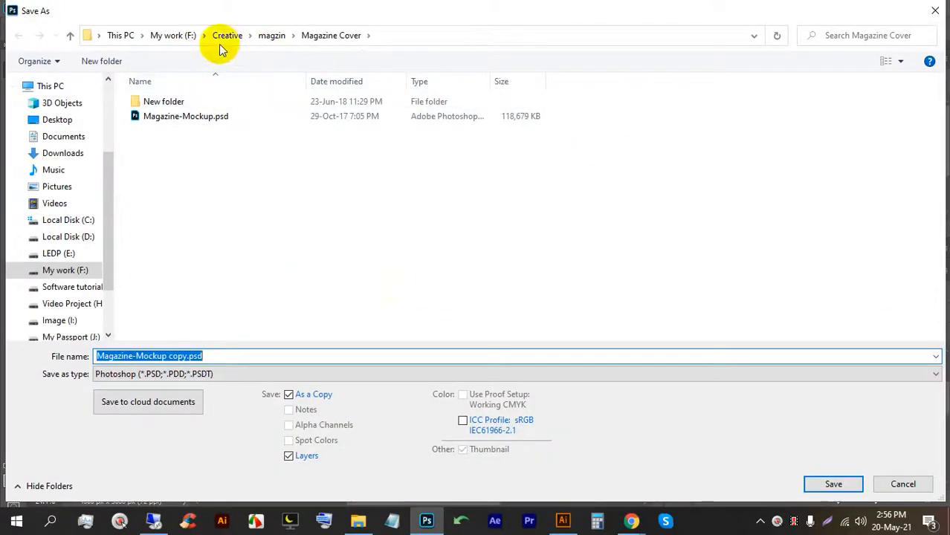
click(52, 253)
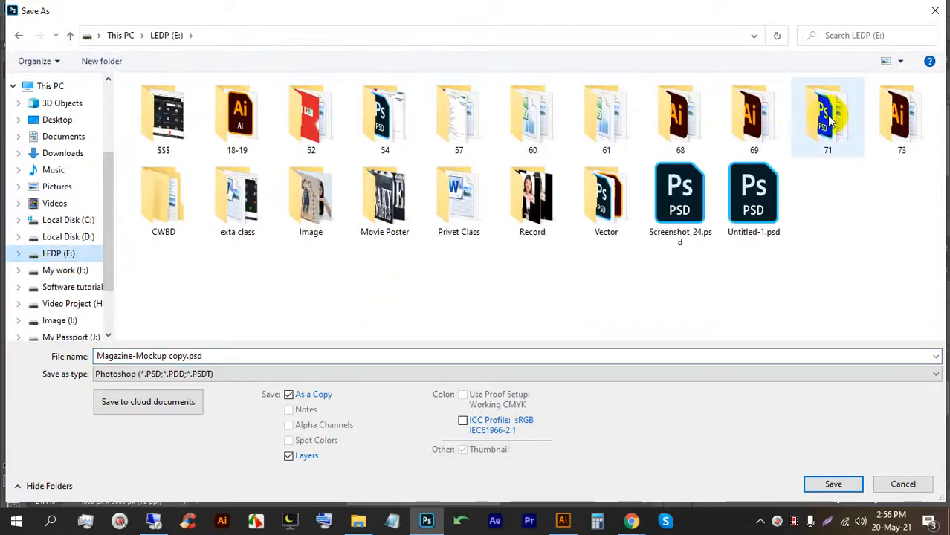
click(830, 117)
double_click(830, 118)
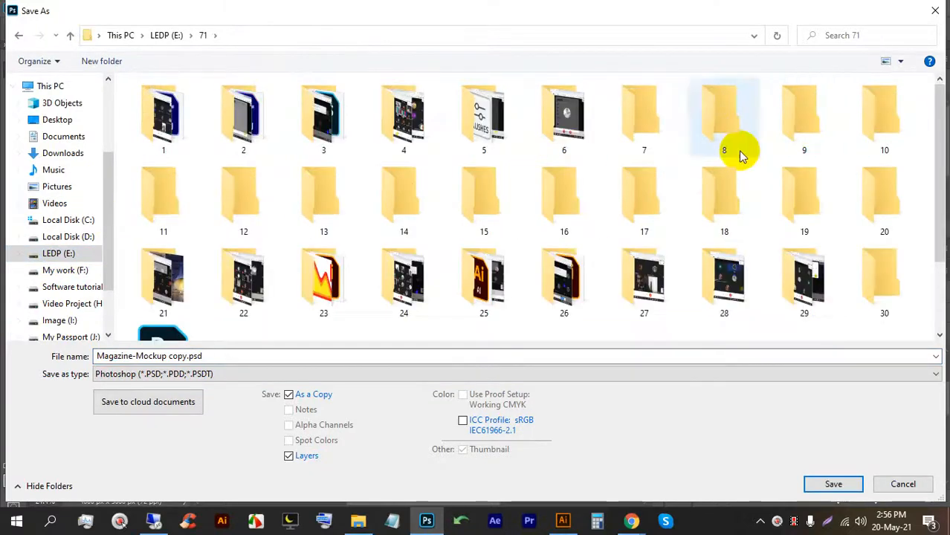
scroll(710, 264, down, 2)
double_click(869, 189)
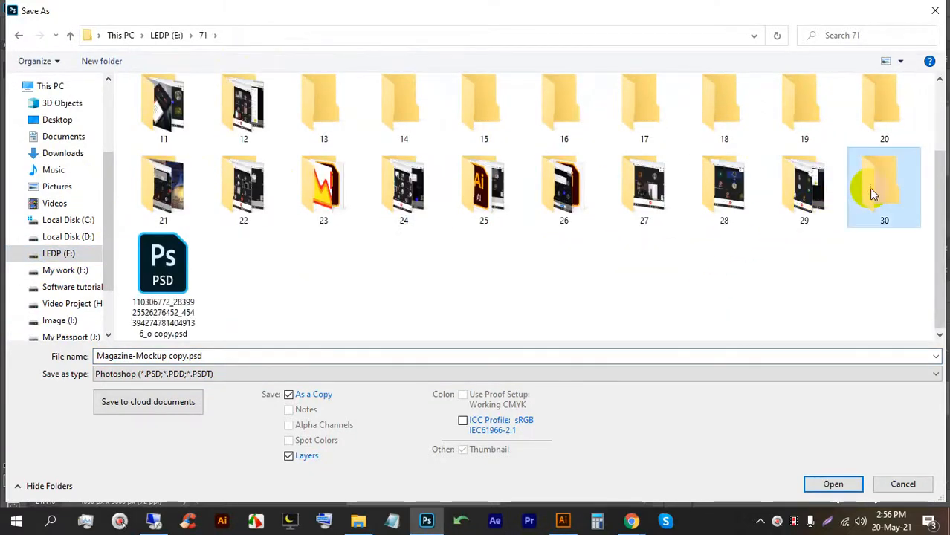
click(296, 373)
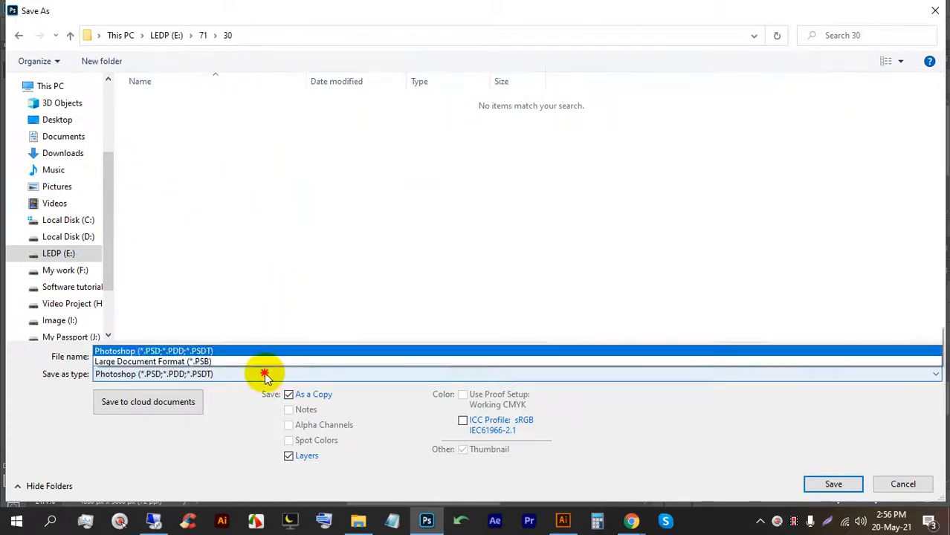
click(181, 238)
key(Return)
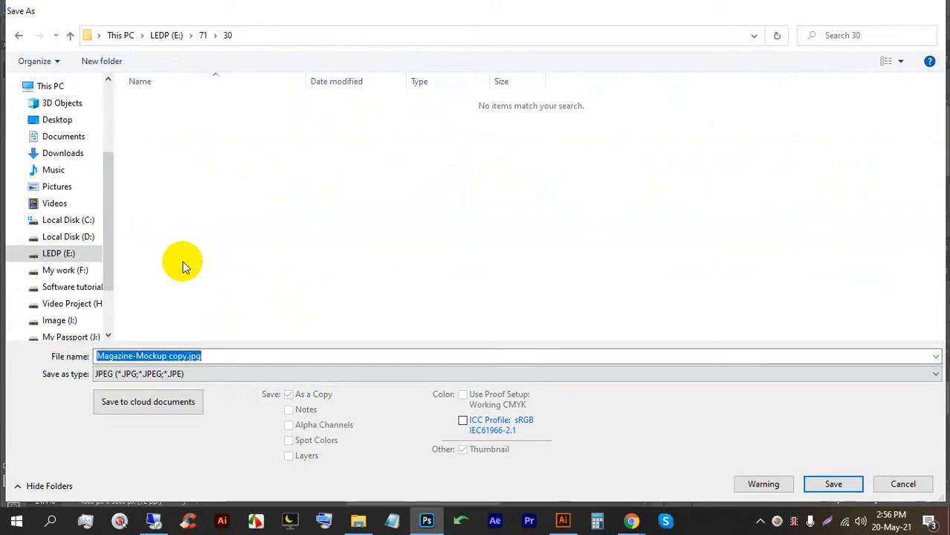
key(Return)
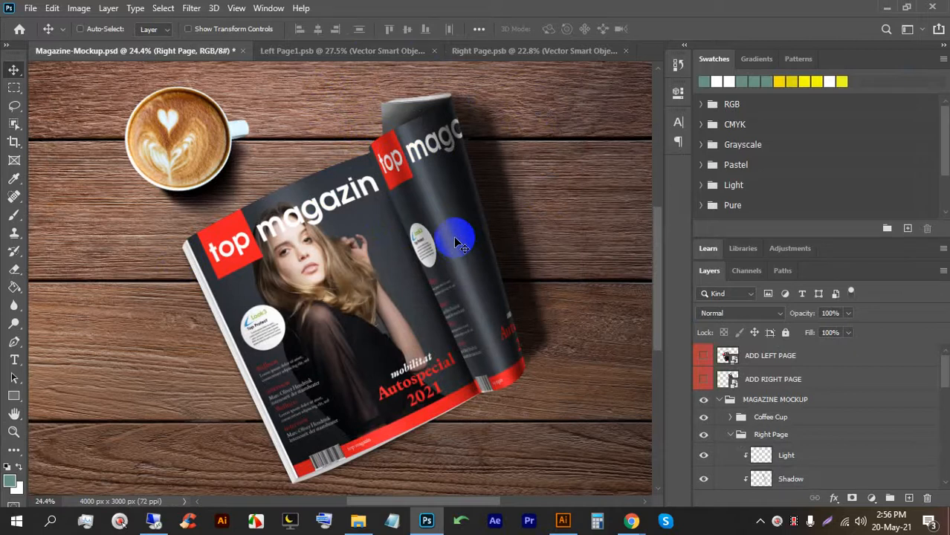
Bring Illustrator forward, deselect the right-hand cover and zoom out and back in on the covers.
click(563, 520)
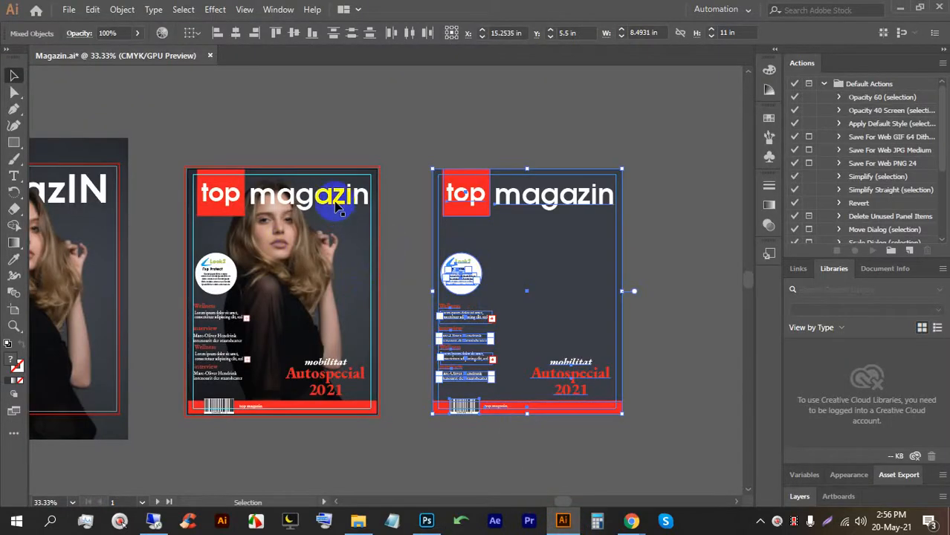
click(636, 117)
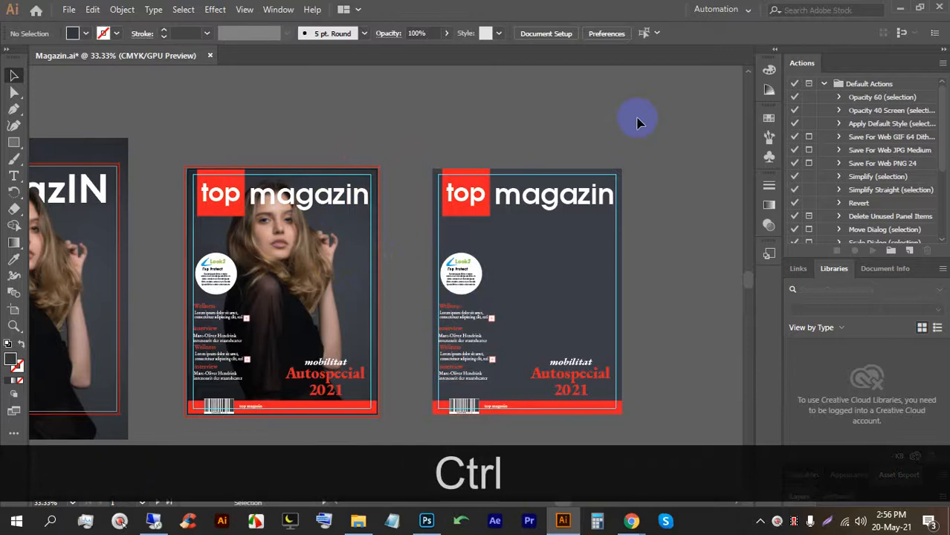
scroll(593, 132, down, 2)
ctrl+alt+click(376, 249)
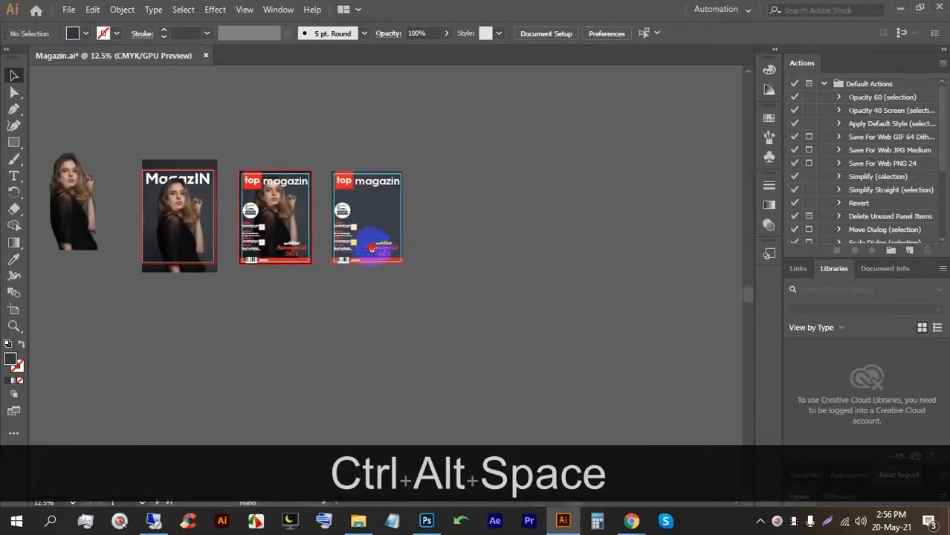
ctrl+click(456, 233)
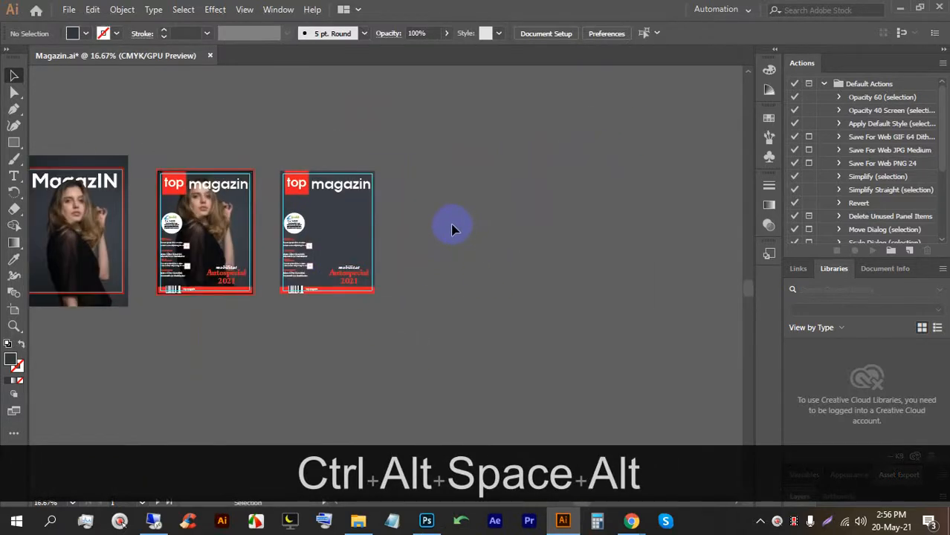
Create a blank Letter-size print document, Untitled-4 at 612 × 792 pt, beside Magazin.ai.
key(ctrl+n)
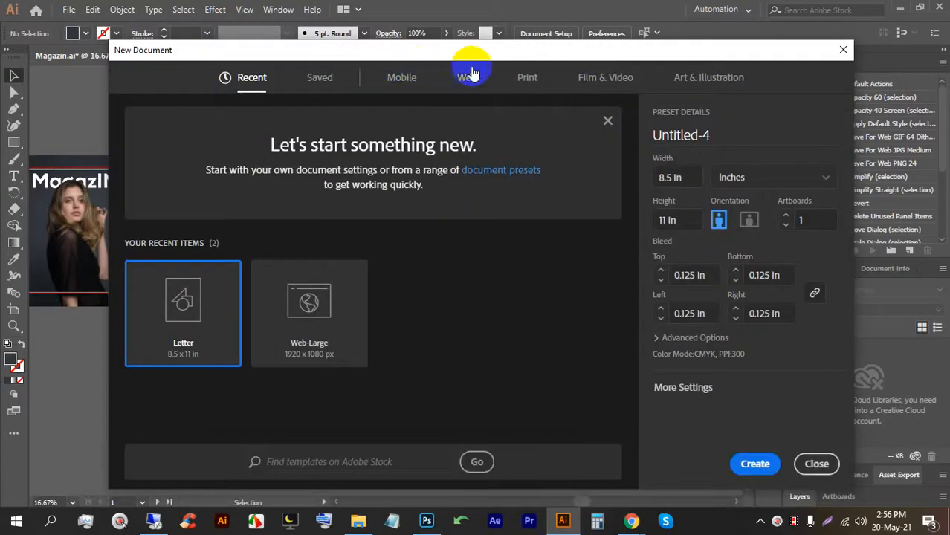
click(526, 77)
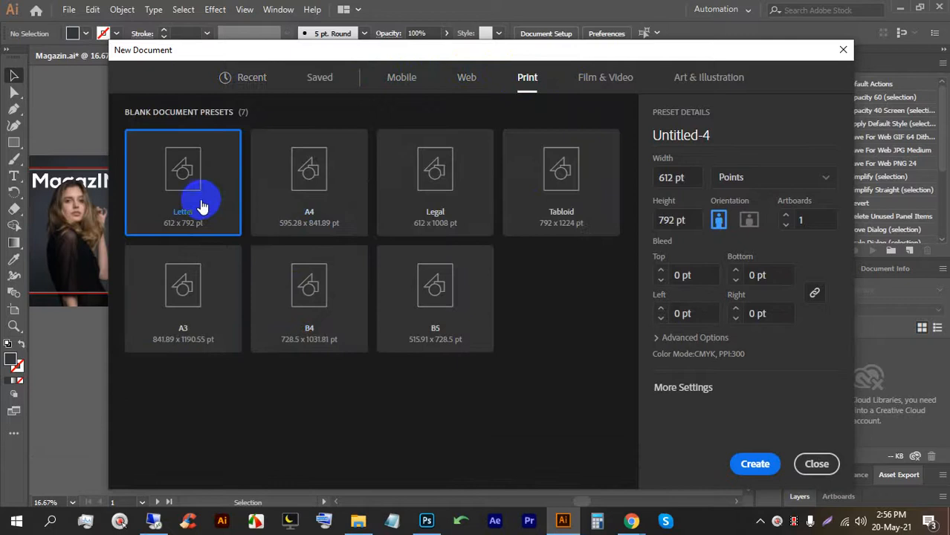
double_click(204, 196)
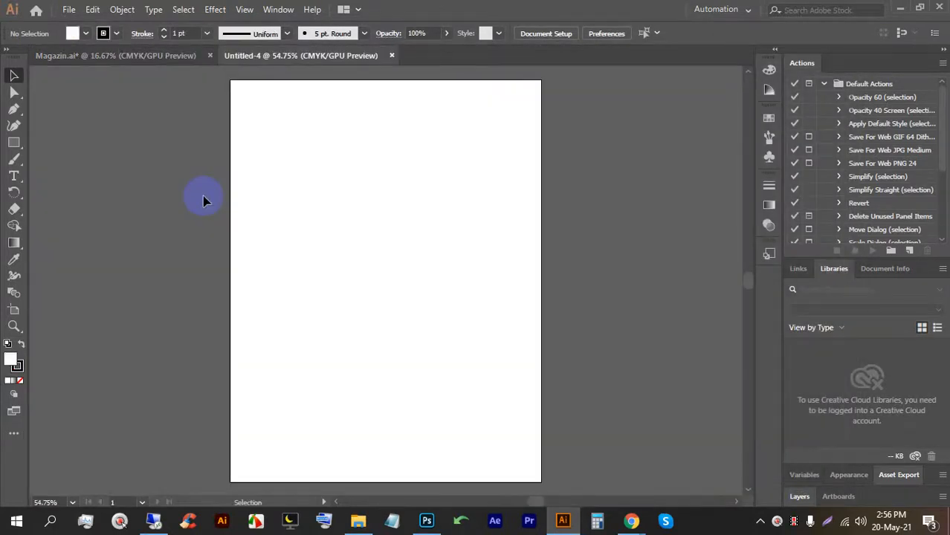
click(128, 55)
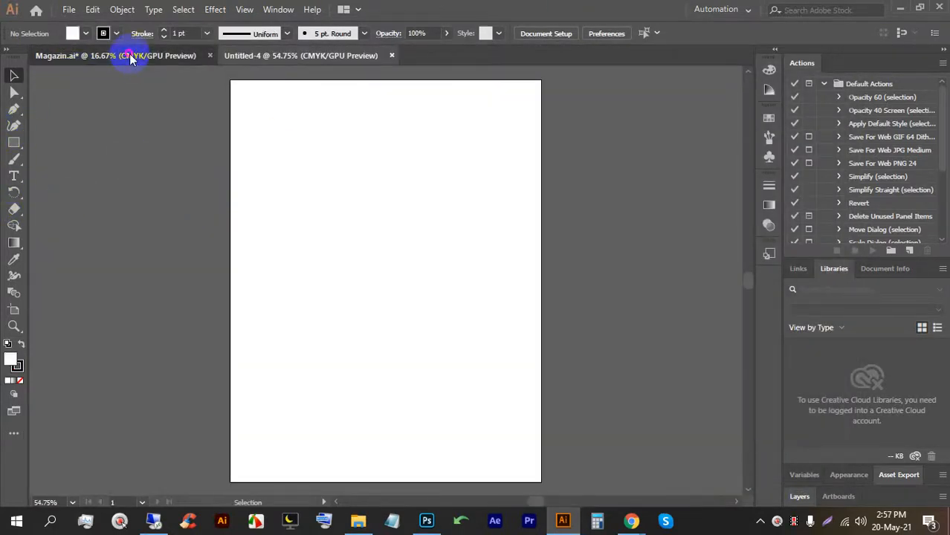
Drop a copy of the photo cover into Untitled-4 and scale it from centre to about 525 × 680 pt.
drag(171, 172, 241, 63)
drag(610, 257, 522, 257)
scroll(505, 234, down, 2)
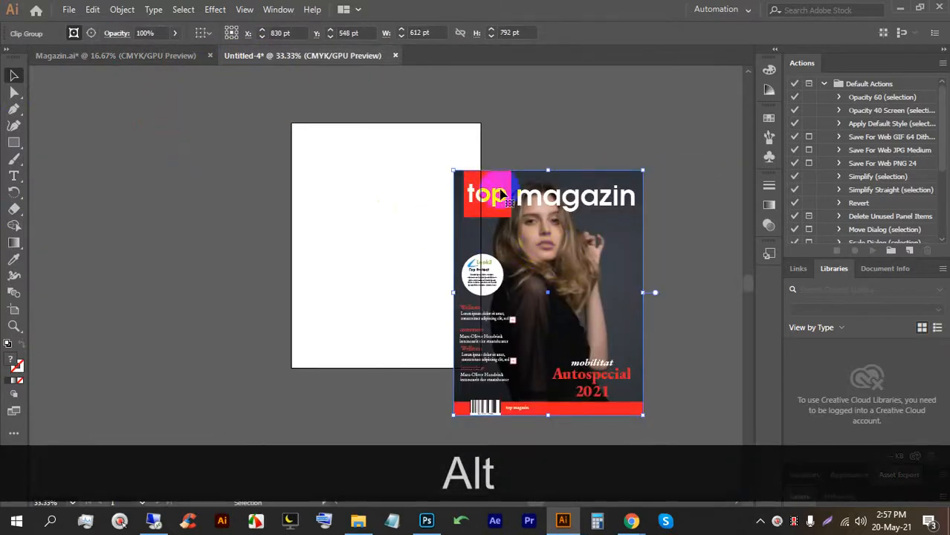
drag(548, 171, 593, 146)
scroll(458, 112, up, 1)
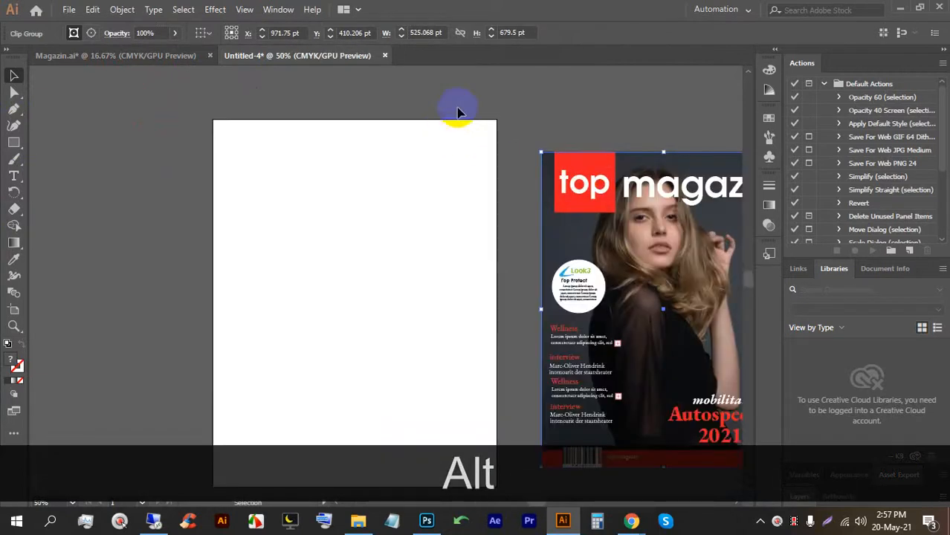
scroll(458, 115, down, 2)
scroll(48, 193, up, 1)
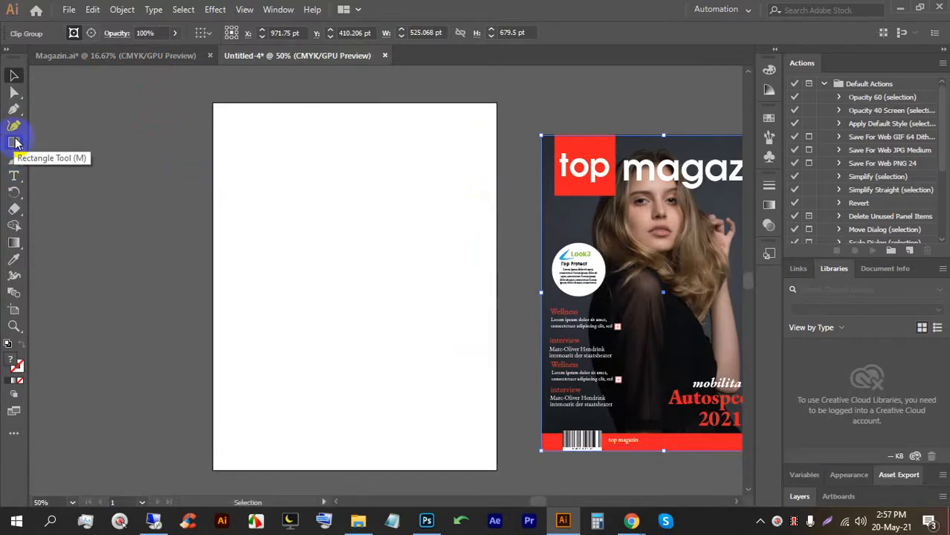
Draw a rectangle across the top of the page and raise its bottom-right corner to slant it.
click(12, 140)
click(35, 142)
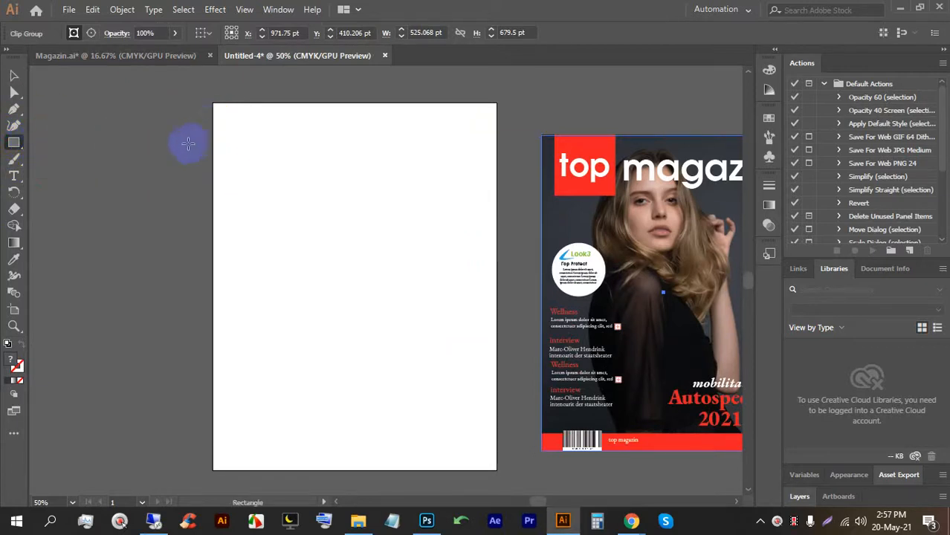
drag(212, 102, 497, 238)
click(13, 93)
click(14, 76)
Fill the slanted shape with red.
click(68, 117)
click(330, 182)
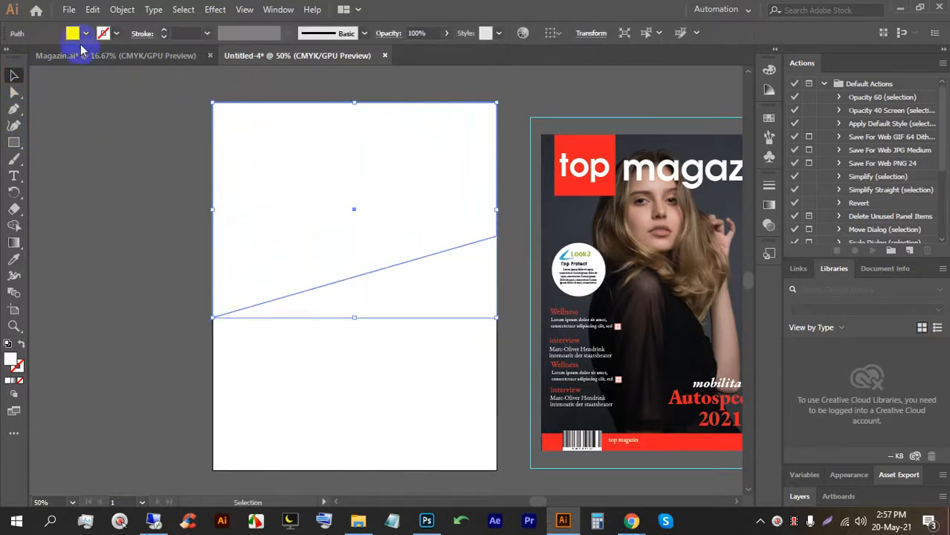
click(85, 33)
click(49, 59)
click(96, 251)
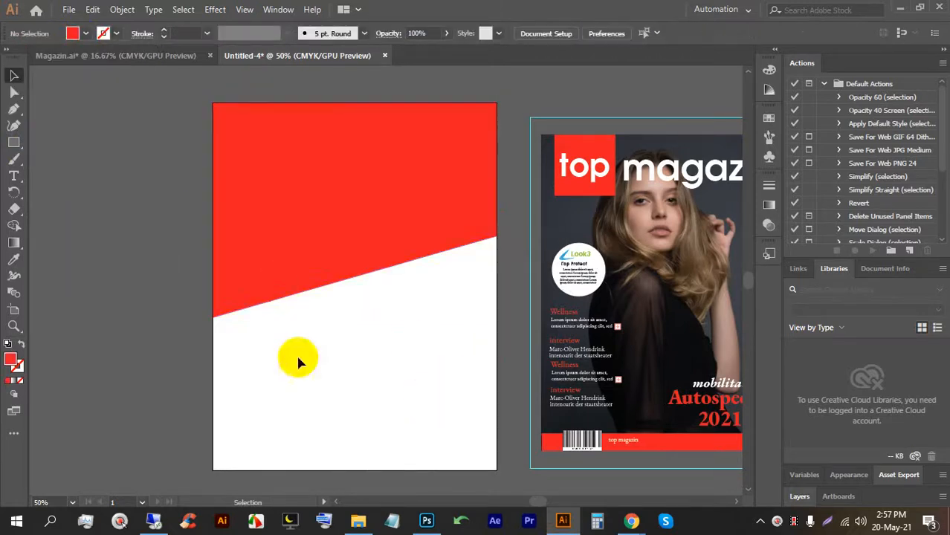
scroll(294, 202, down, 1)
click(540, 242)
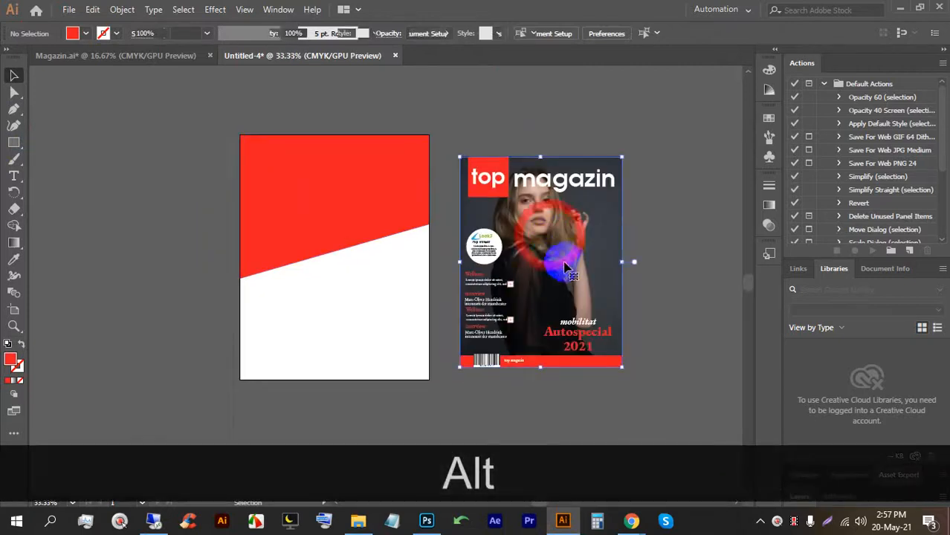
Move the cover onto the red page, bring it forward, and enlarge it to about 530 × 687 pt.
drag(540, 158, 540, 177)
drag(539, 240, 341, 240)
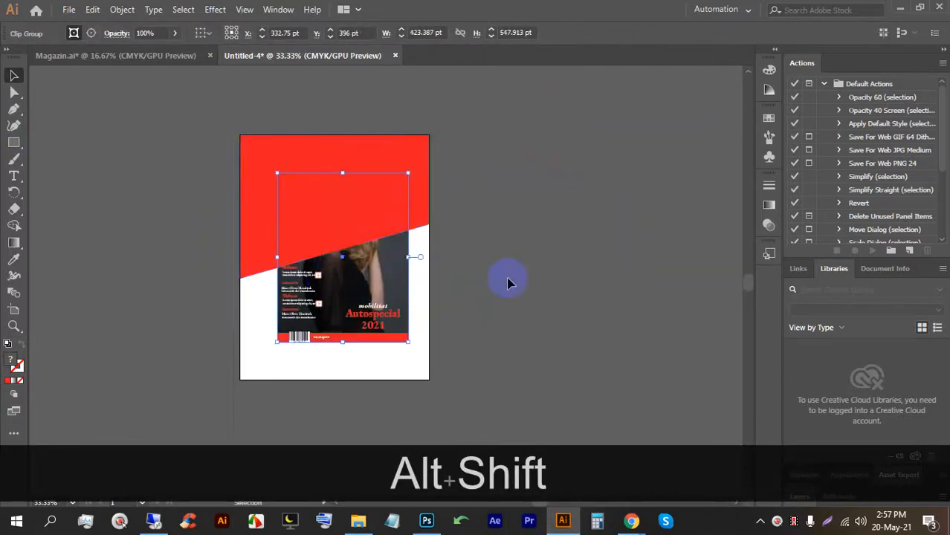
key(ctrl+bracketright)
drag(342, 342, 342, 361)
drag(370, 277, 361, 277)
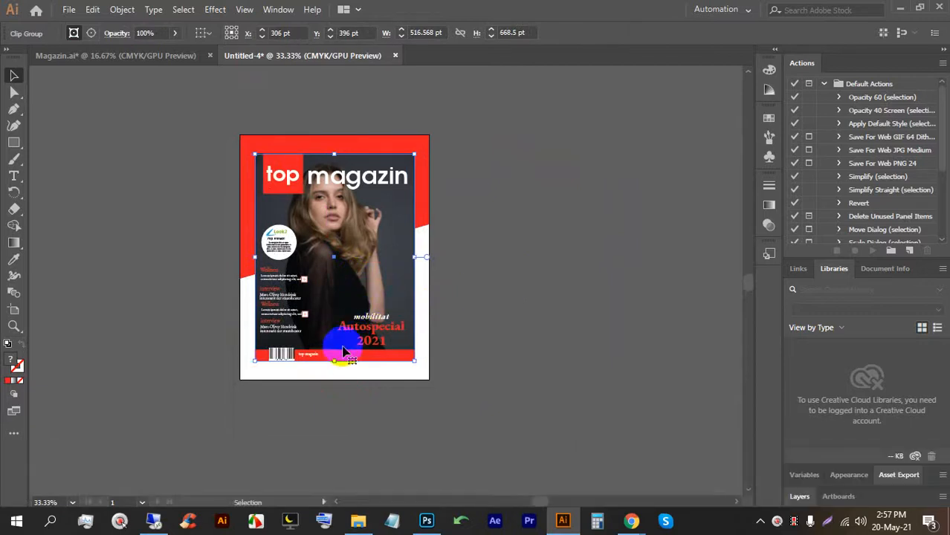
drag(334, 362, 335, 369)
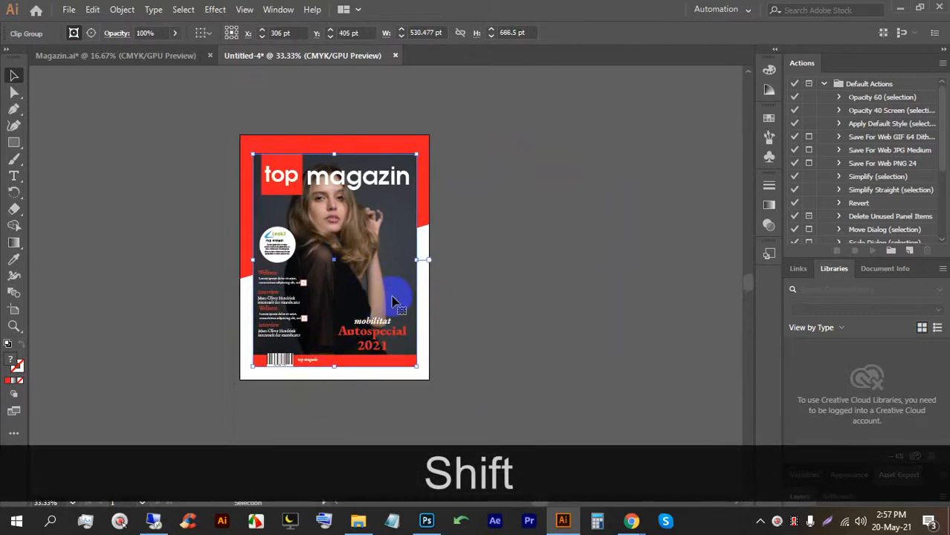
scroll(322, 187, up, 1)
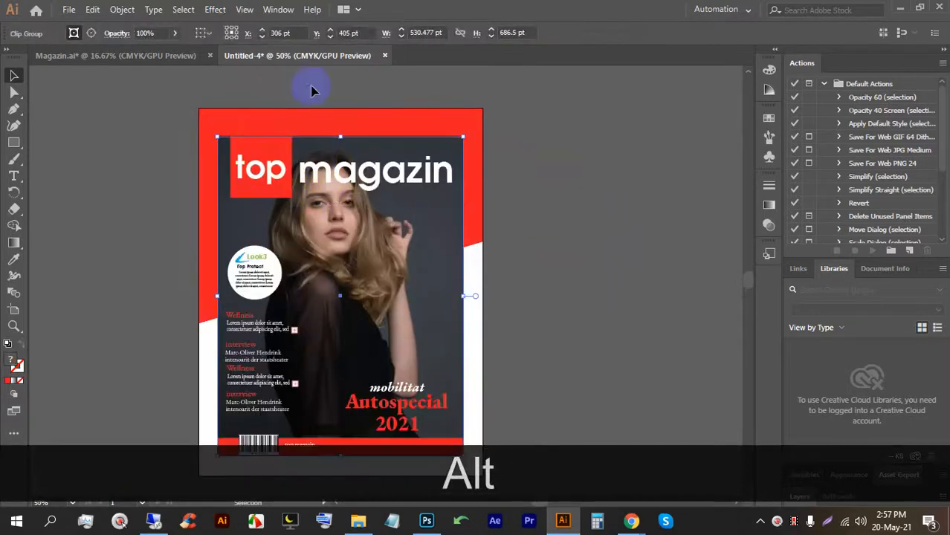
click(215, 10)
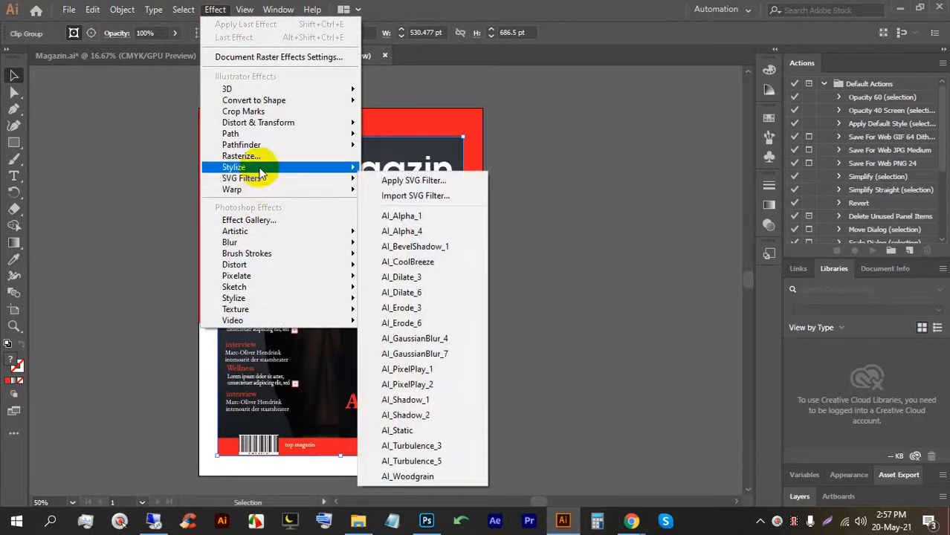
Apply a black Multiply drop shadow to the cover: 75% opacity, 7 pt offsets, 5 pt blur.
mouse_move(256, 169)
click(407, 170)
click(402, 330)
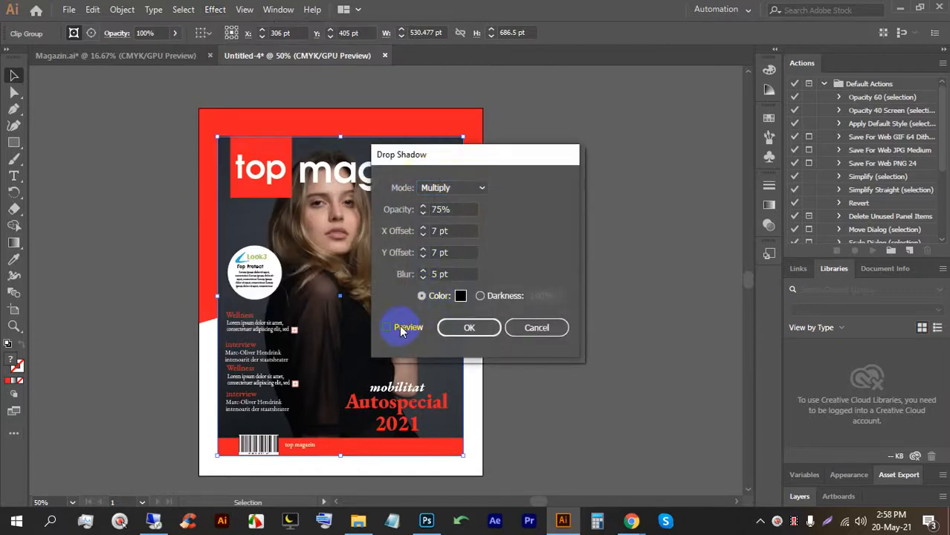
click(485, 328)
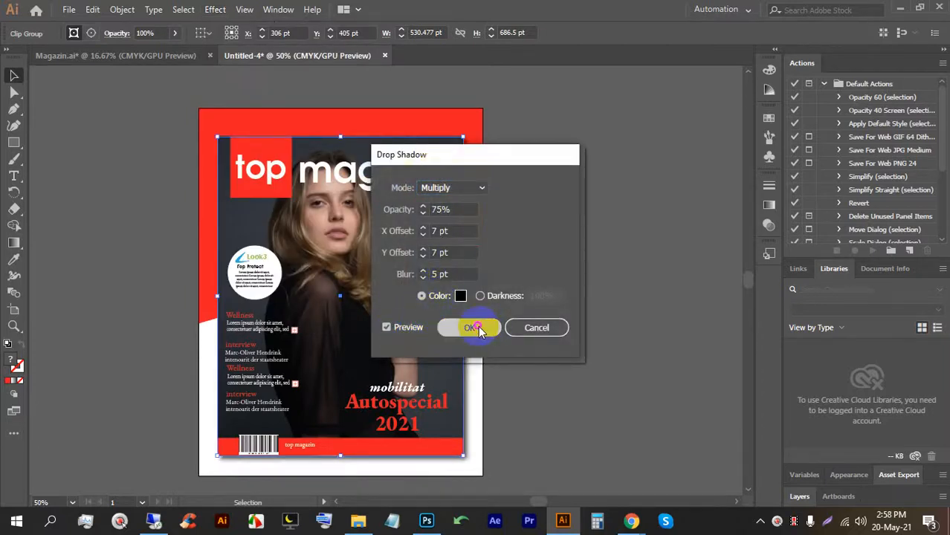
click(571, 281)
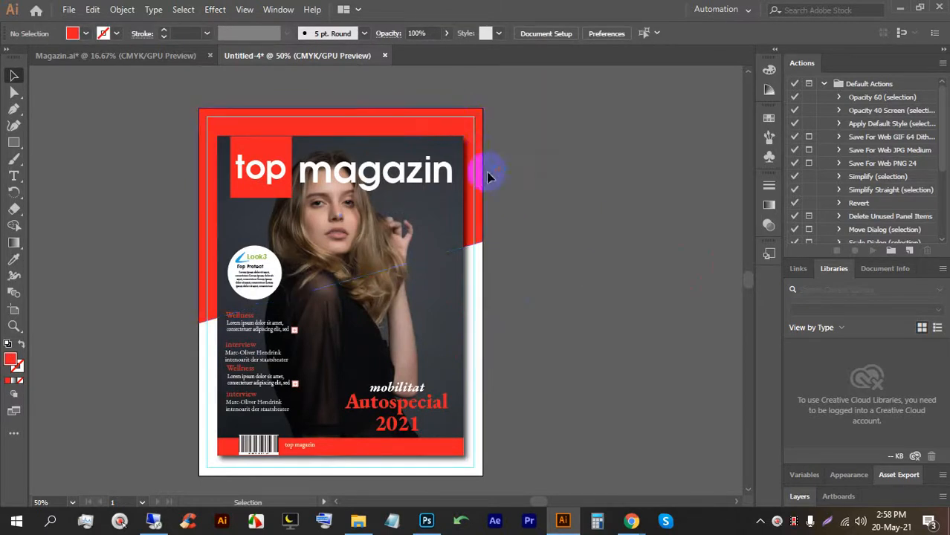
click(444, 178)
drag(462, 458, 462, 465)
click(534, 296)
scroll(534, 296, down, 1)
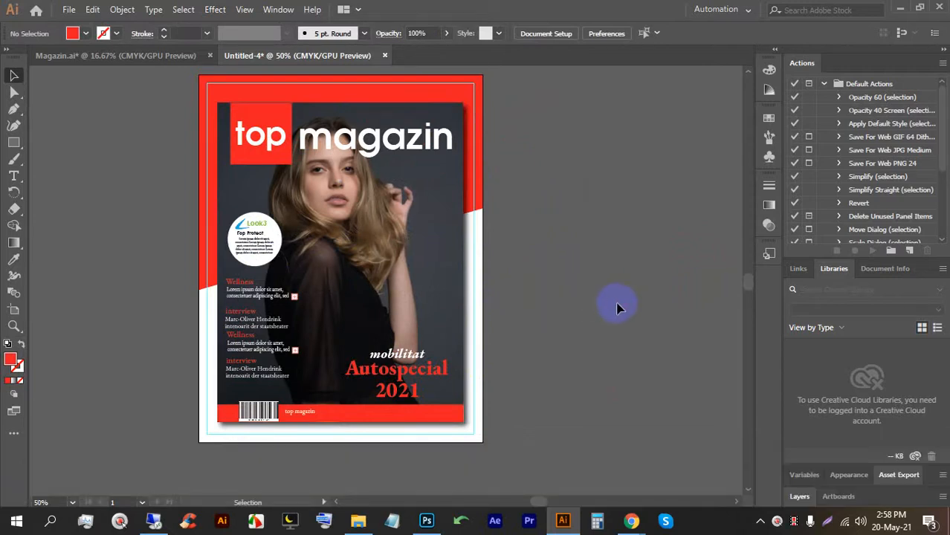
scroll(617, 308, down, 1)
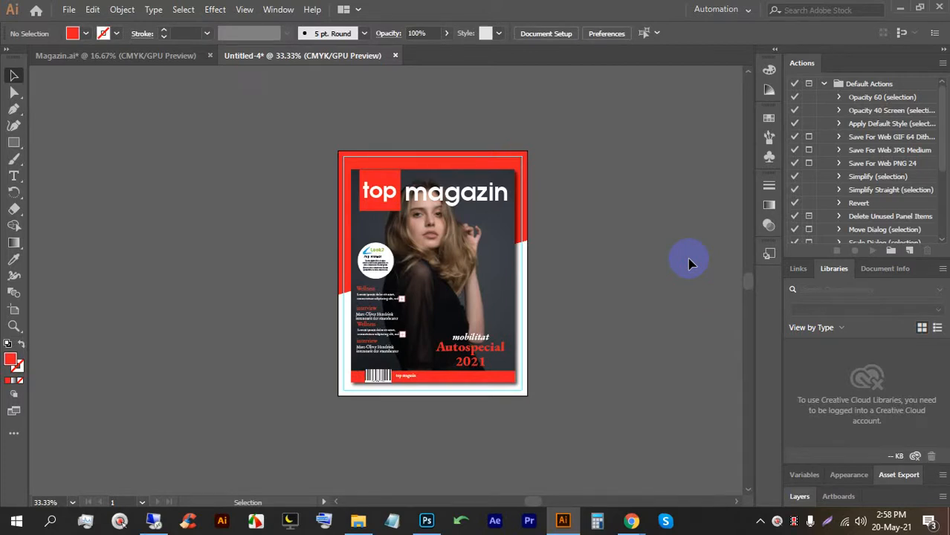
scroll(456, 210, up, 1)
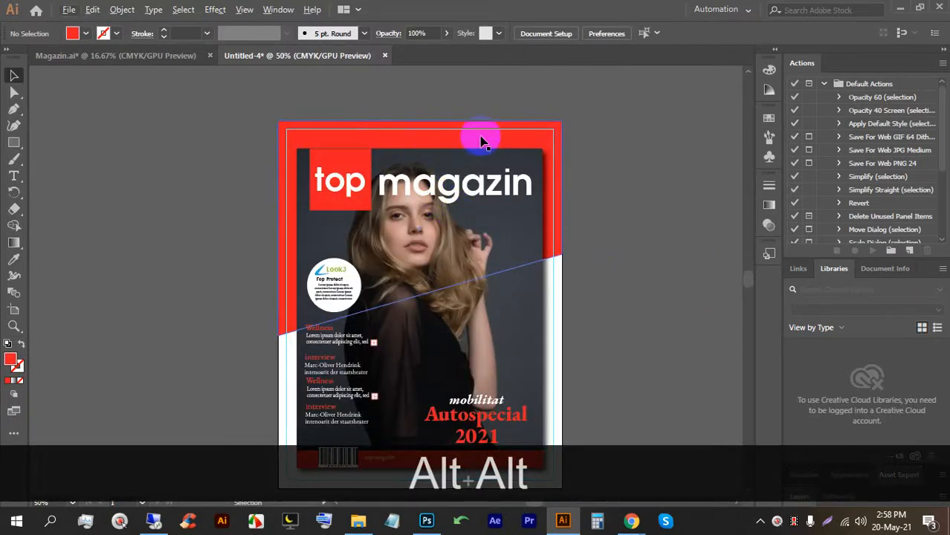
scroll(480, 133, down, 1)
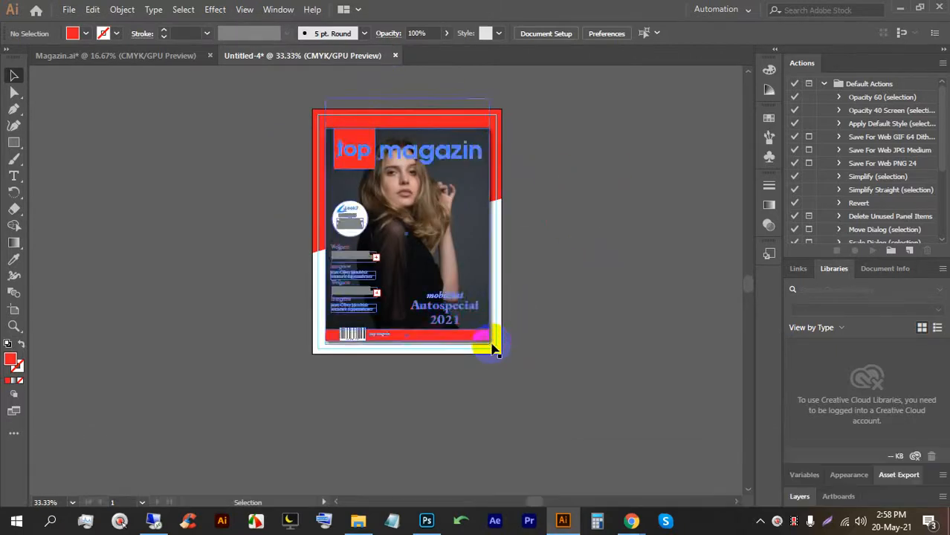
Check the cover's context options and the Save a Copy formats, then cancel without saving.
click(483, 308)
right_click(477, 305)
click(590, 370)
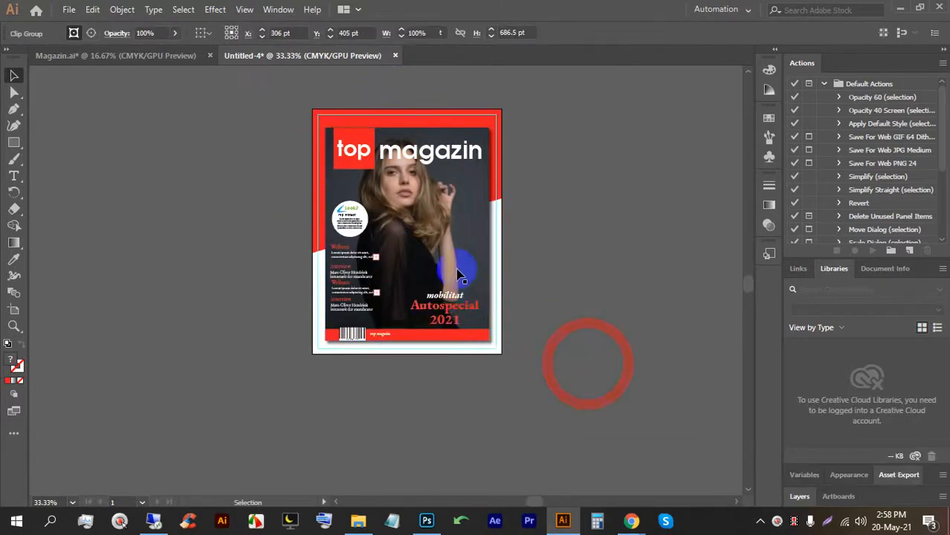
key(ctrl+alt+s)
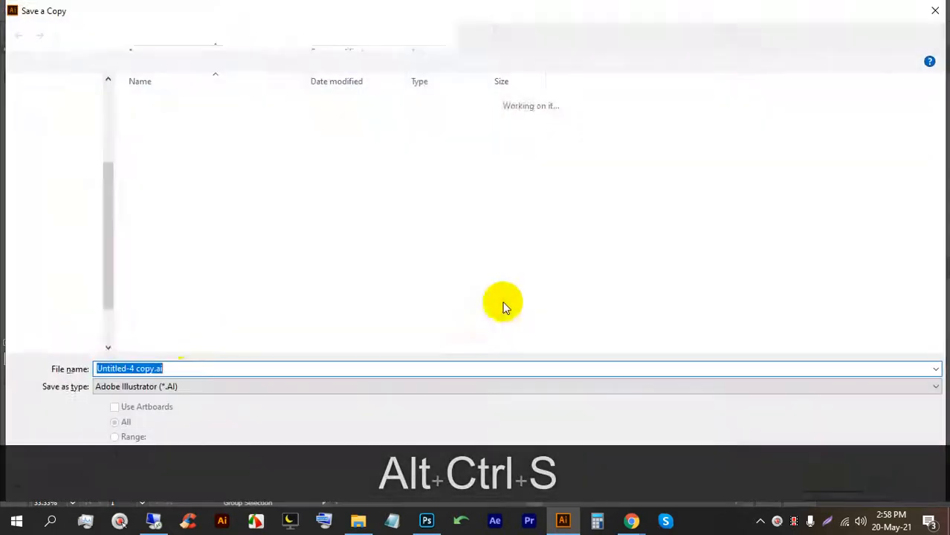
click(178, 384)
click(180, 384)
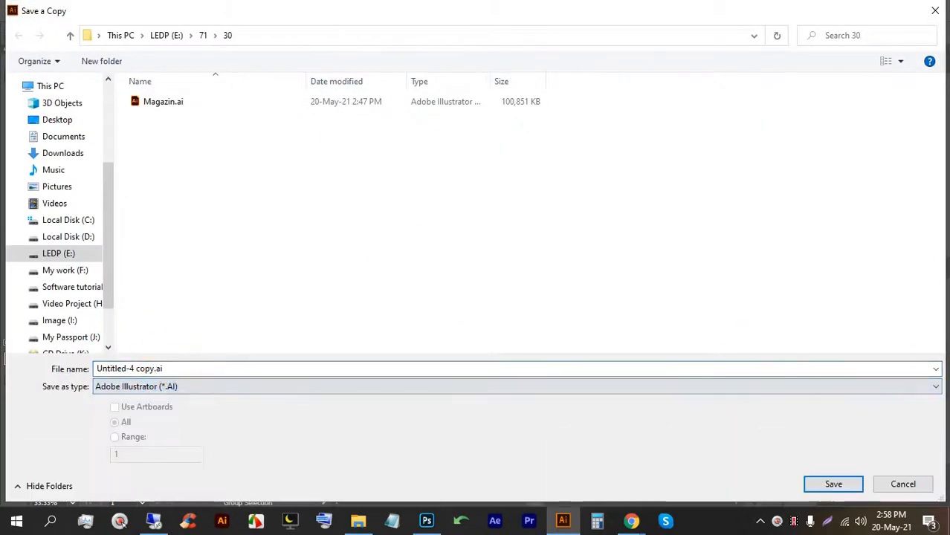
click(904, 484)
Bring the Magazin.ai tab with the side-by-side covers back to the front.
scroll(427, 192, up, 2)
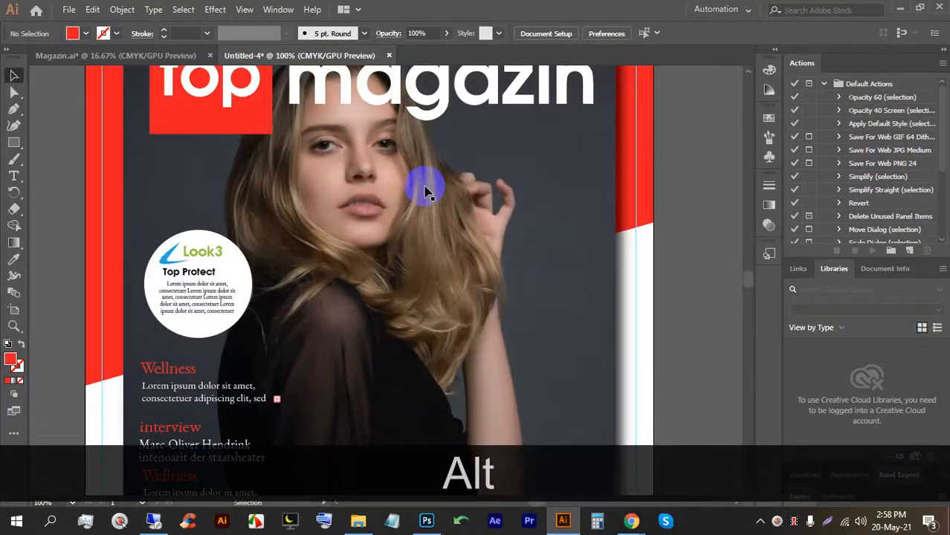
scroll(344, 149, up, 1)
scroll(343, 149, down, 3)
click(165, 57)
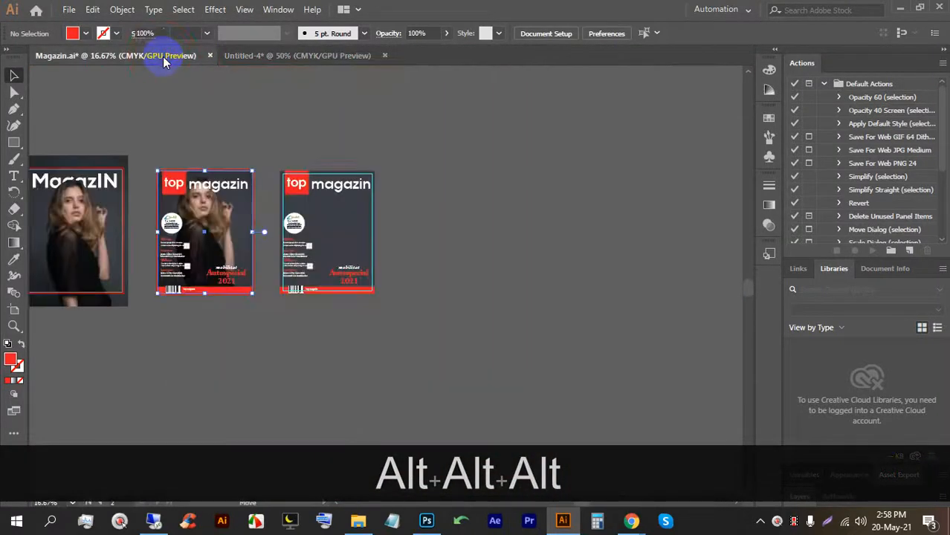
Pan across the row of covers, then minimize Illustrator to reveal the Photoshop mockup.
key(space)
drag(250, 266, 442, 250)
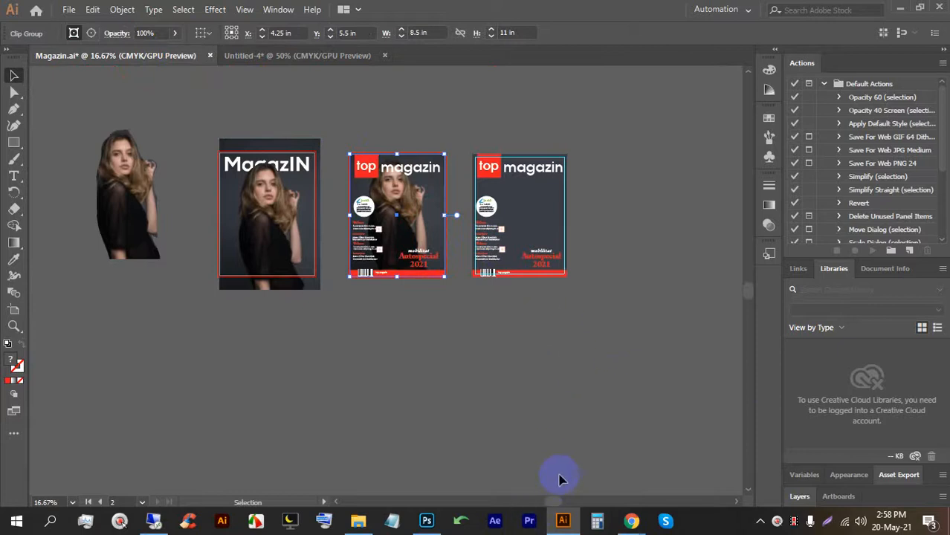
click(563, 516)
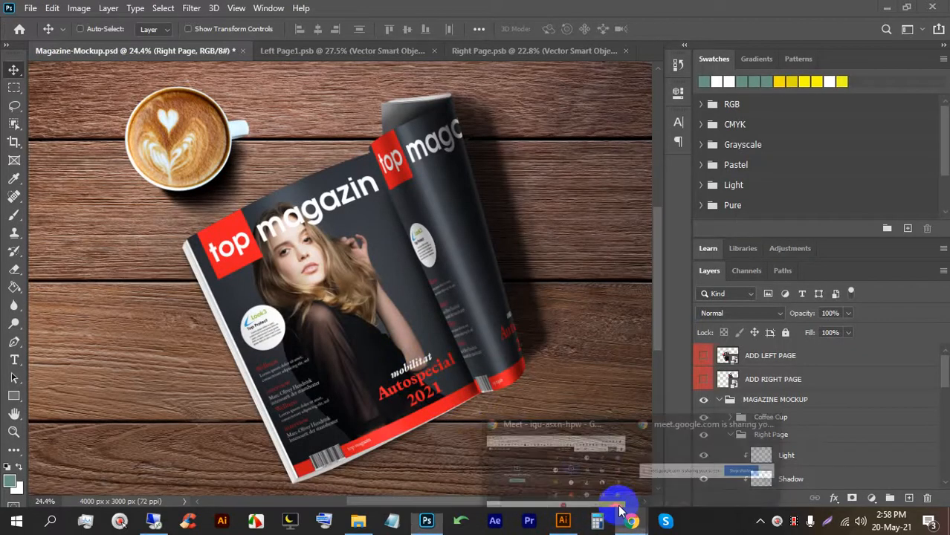
Stop presenting in Google Meet, re-share the entire screen, then return to Illustrator.
click(521, 440)
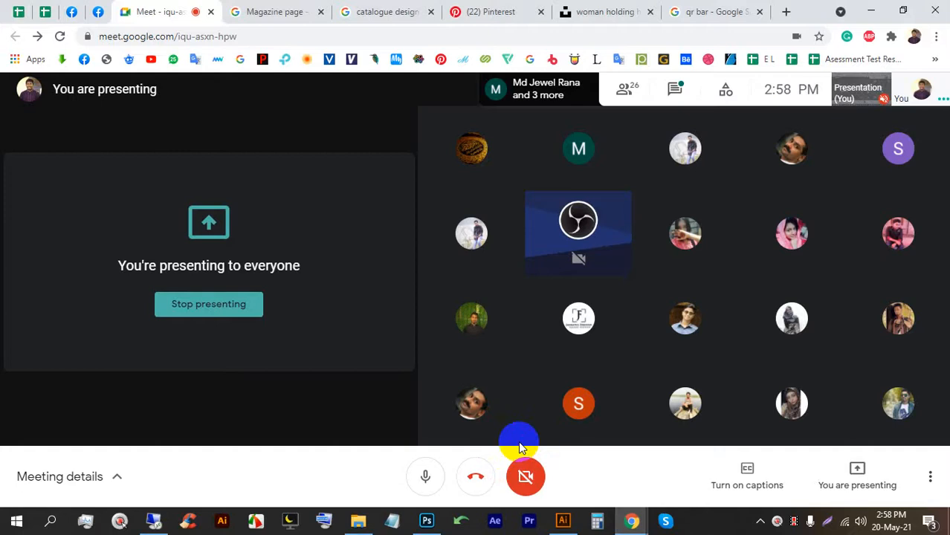
click(215, 305)
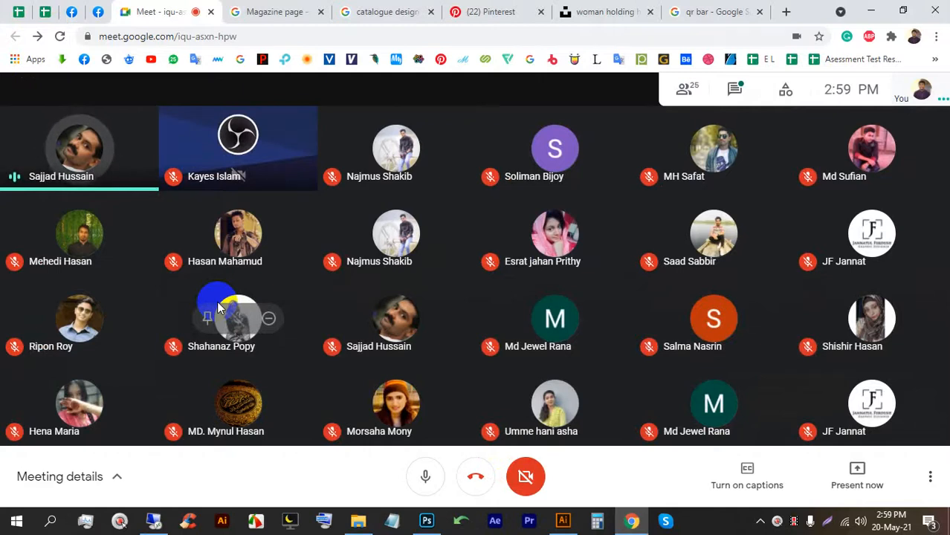
click(857, 472)
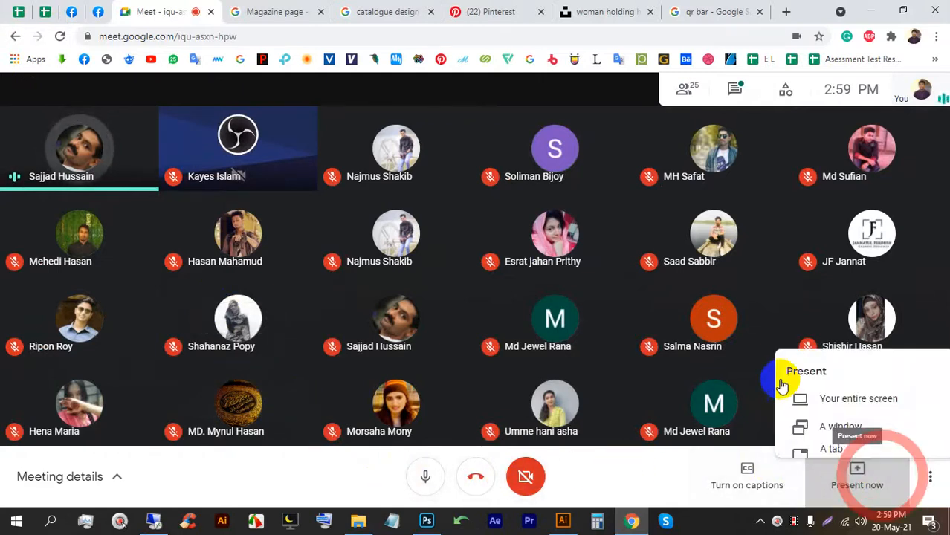
click(806, 358)
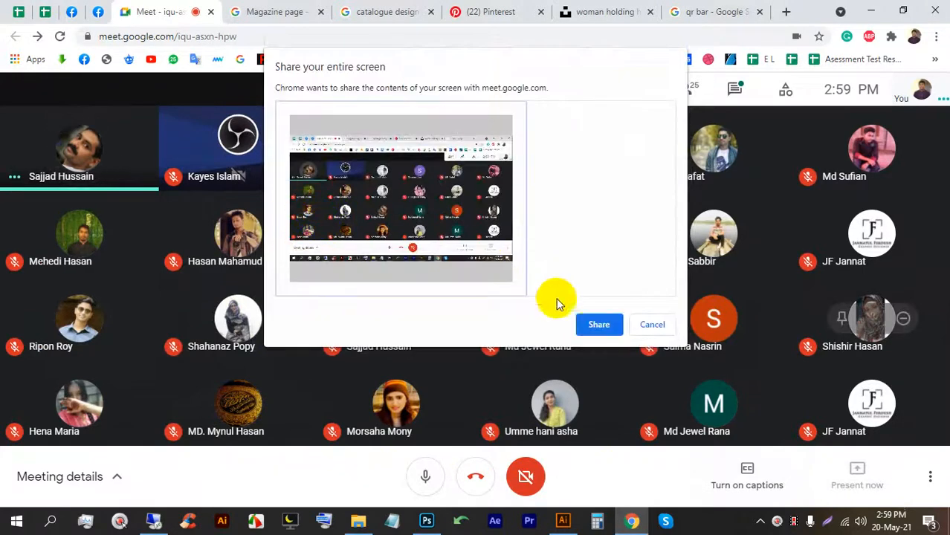
click(598, 325)
click(599, 489)
click(563, 520)
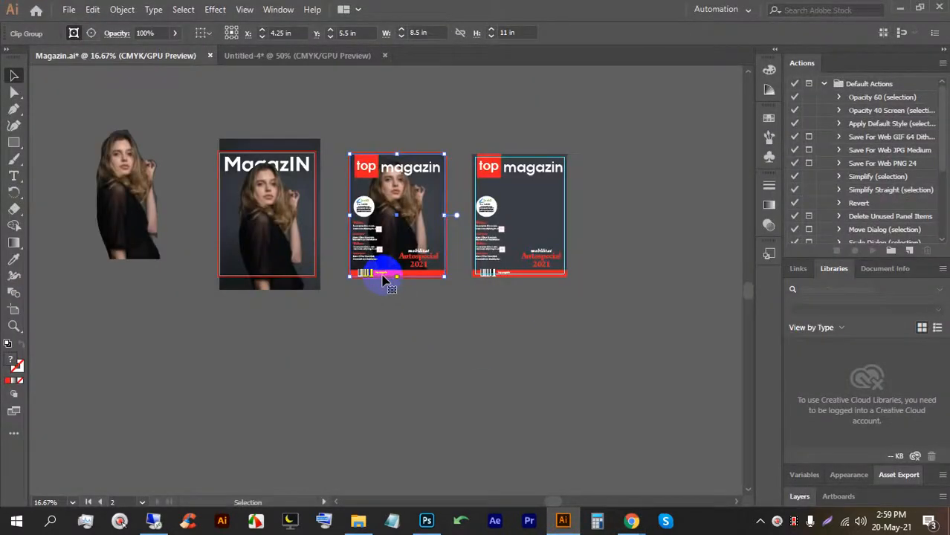
Save Magazin.ai with Ctrl+S.
key(ctrl+s)
key(ctrl+s)
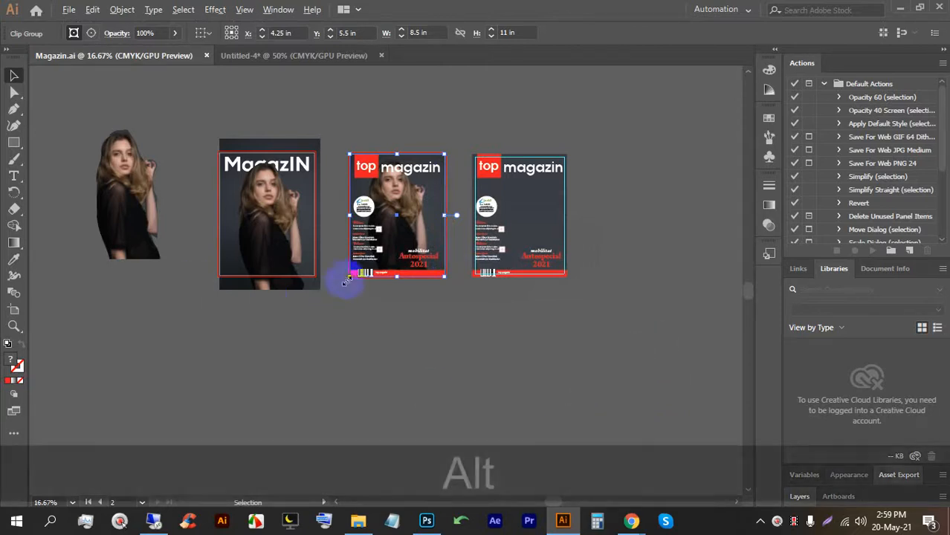
scroll(365, 268, up, 1)
Duplicate the first artboard below the original and delete its copied artwork, leaving it blank.
drag(247, 318, 414, 318)
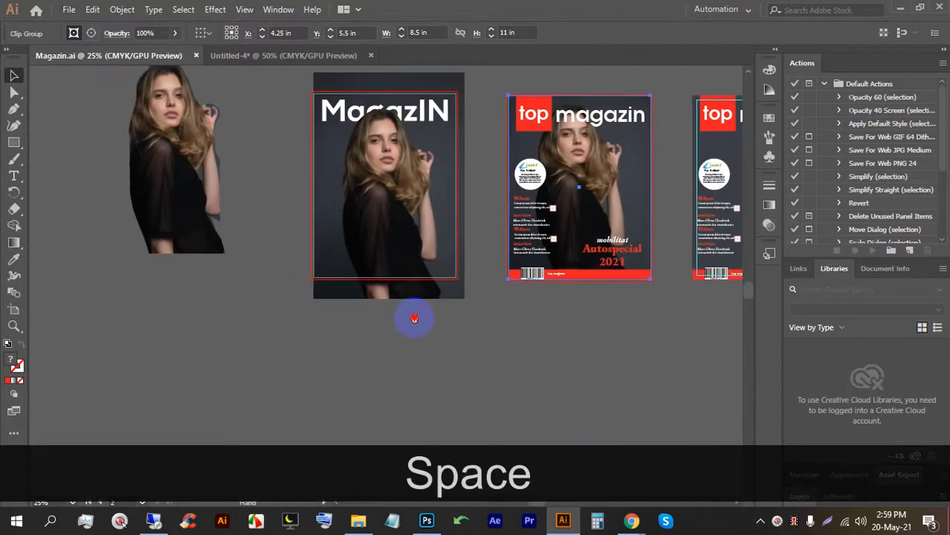
click(13, 310)
drag(325, 248, 394, 395)
scroll(347, 248, down, 5)
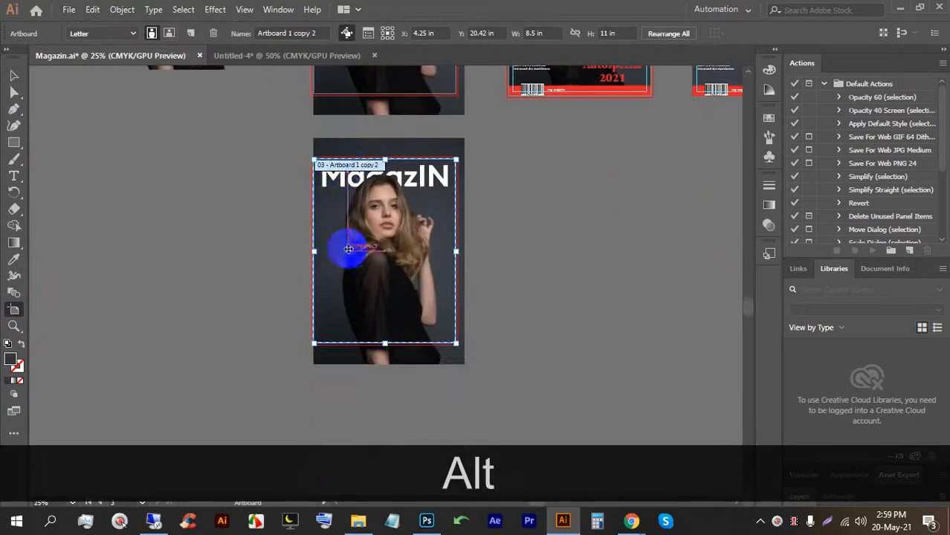
click(14, 76)
drag(265, 202, 488, 304)
key(BackSpace)
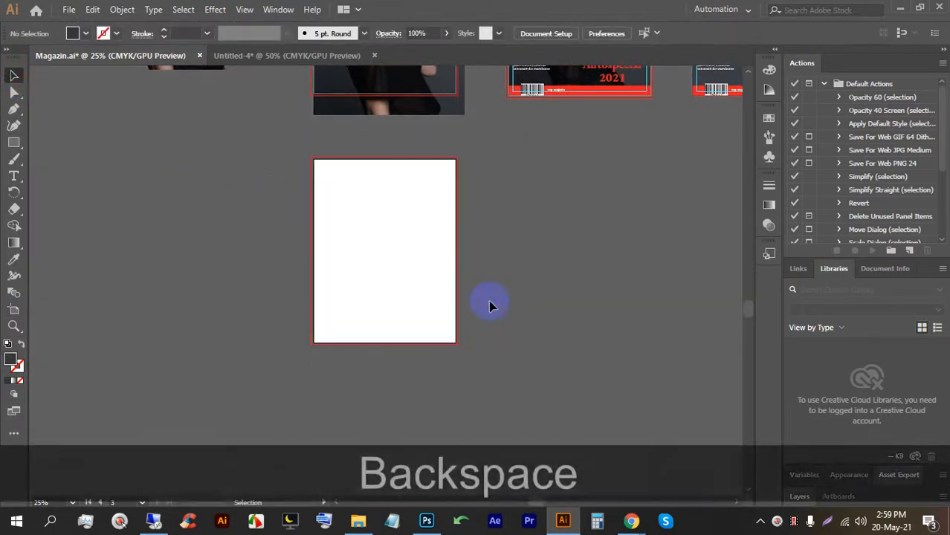
scroll(403, 254, up, 4)
scroll(371, 264, down, 1)
scroll(165, 272, down, 1)
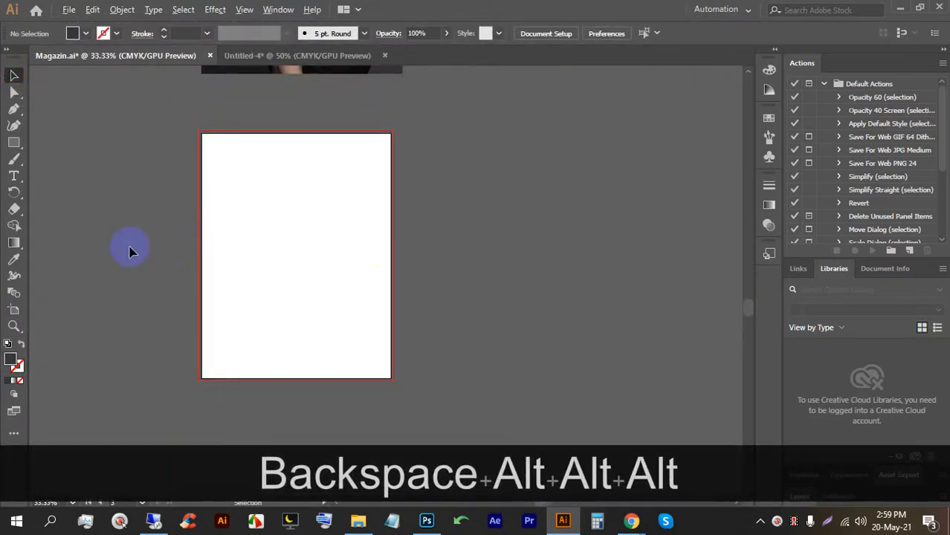
Draw a white-filled rectangle covering the whole new artboard.
drag(203, 134, 381, 378)
click(72, 32)
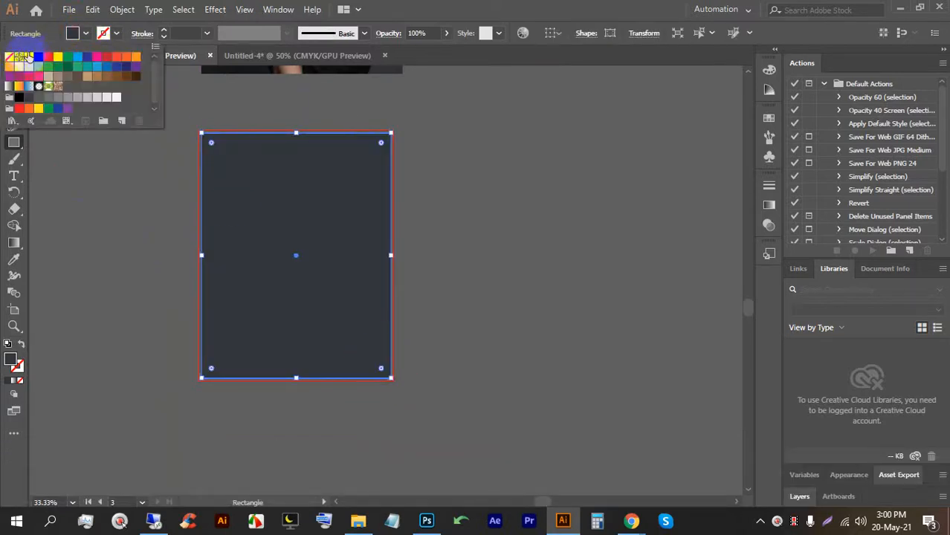
click(20, 57)
click(15, 76)
click(89, 134)
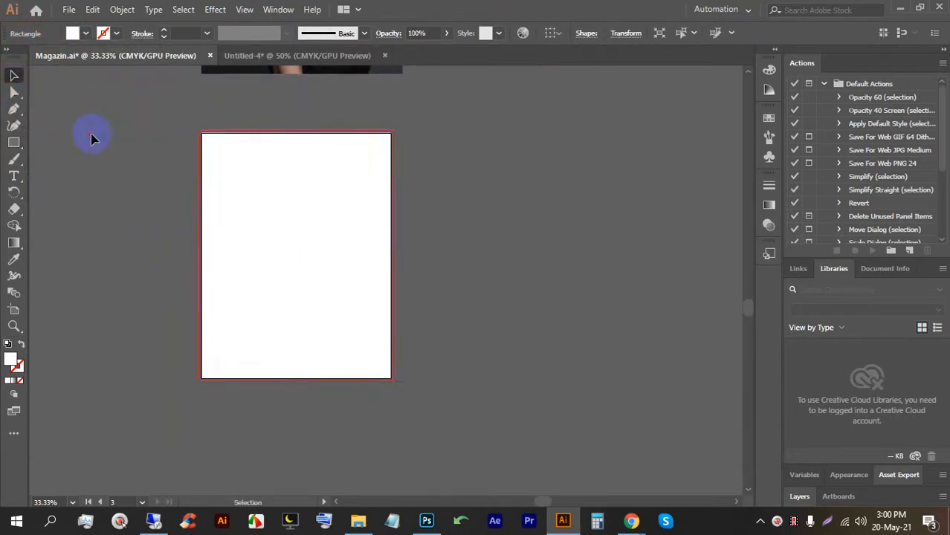
click(277, 206)
Offset the rectangle's path by -0.25 in and turn the inset path into margin guides.
click(119, 10)
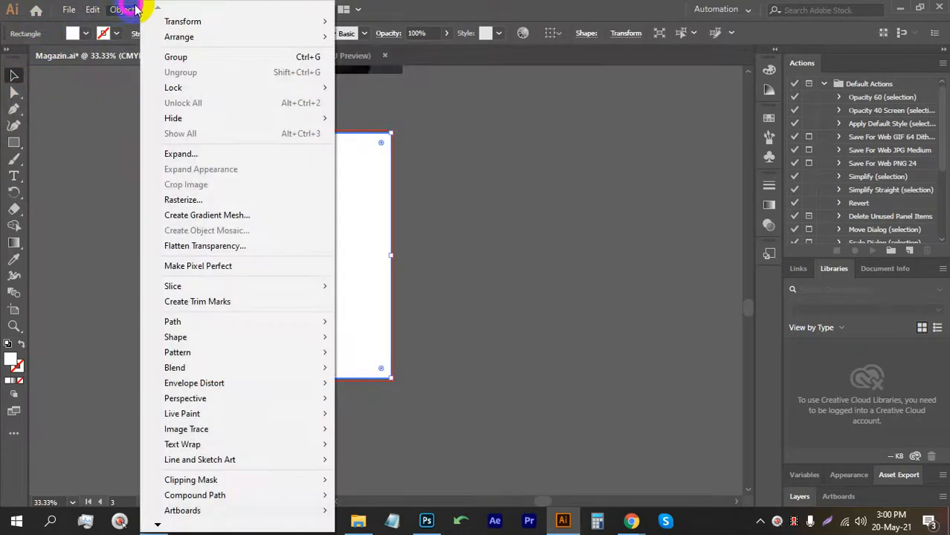
mouse_move(223, 322)
click(396, 373)
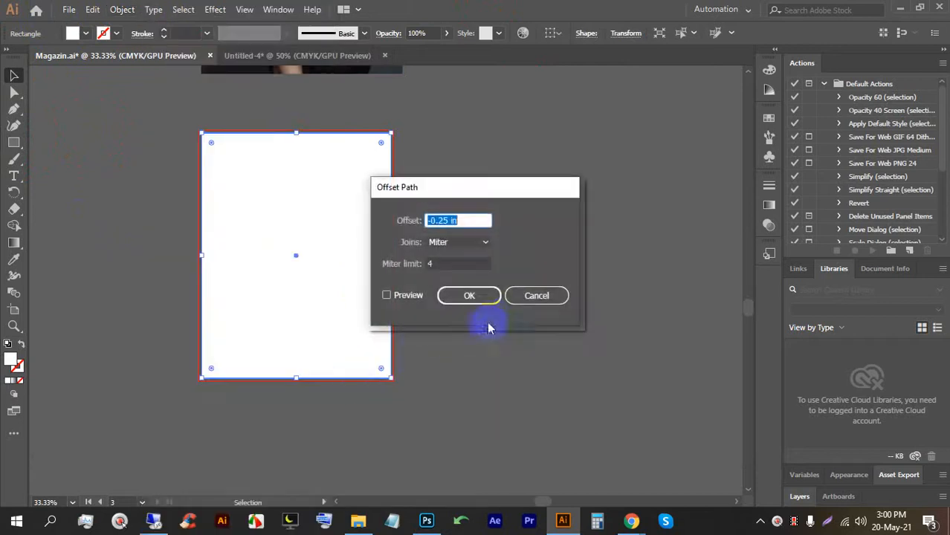
click(418, 297)
click(496, 304)
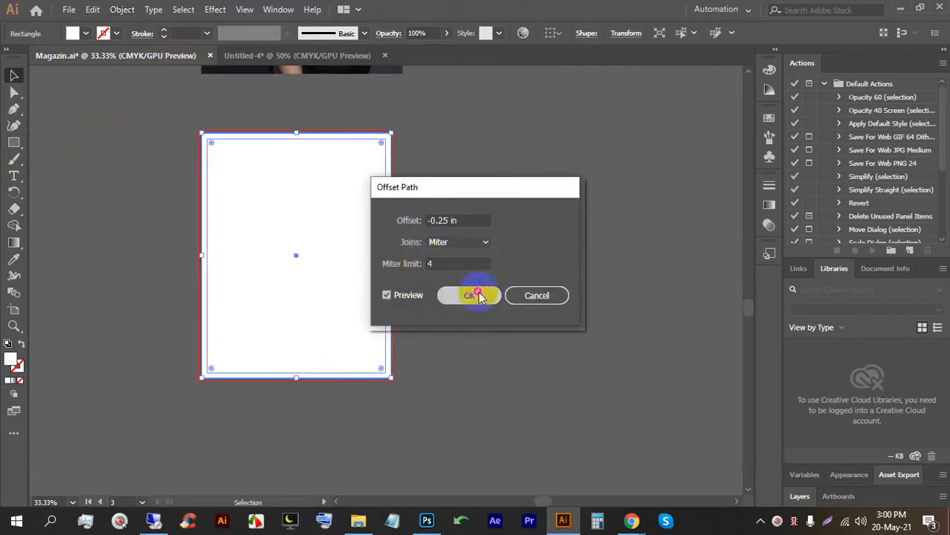
right_click(271, 187)
click(327, 369)
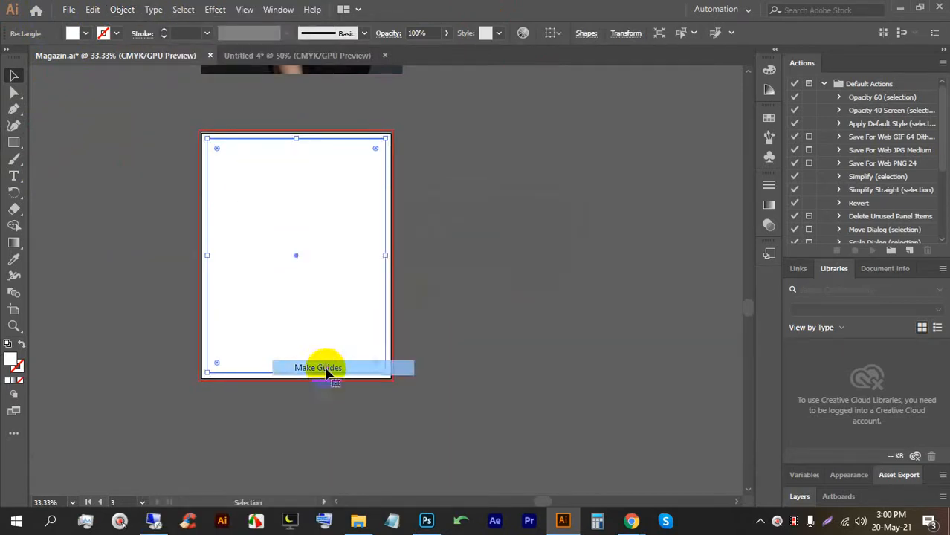
click(602, 297)
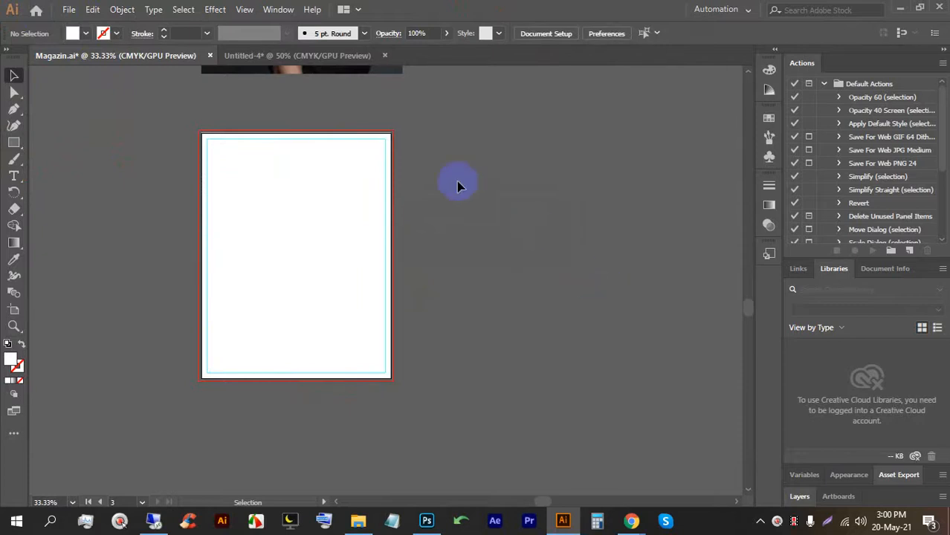
scroll(269, 216, up, 2)
scroll(282, 191, down, 2)
Place man.png from the LEDP (E:) Image folder onto the blank cover artboard.
click(68, 9)
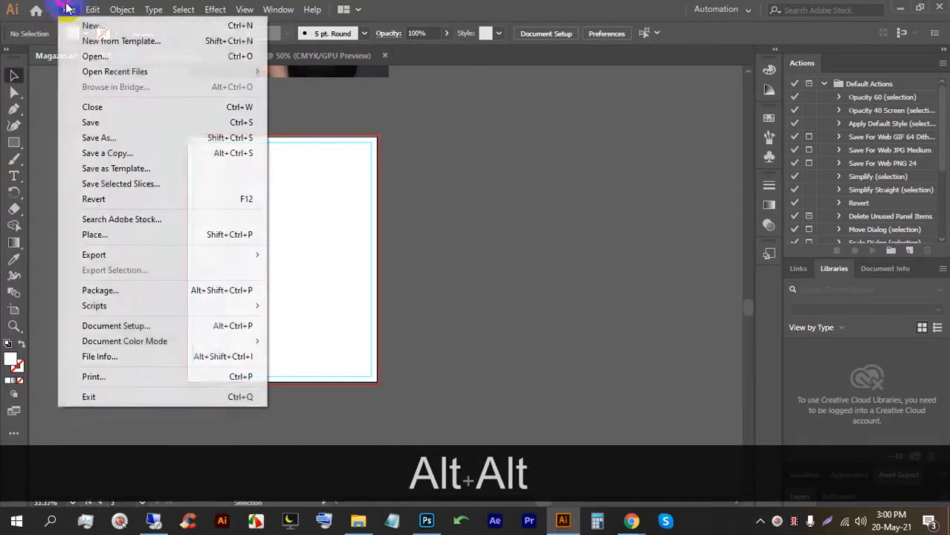
click(104, 234)
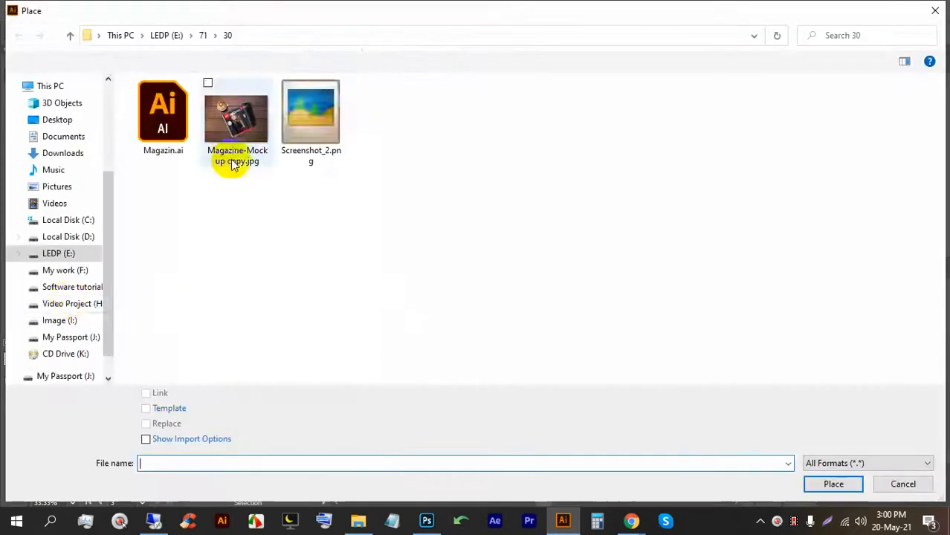
click(63, 270)
click(69, 256)
double_click(328, 197)
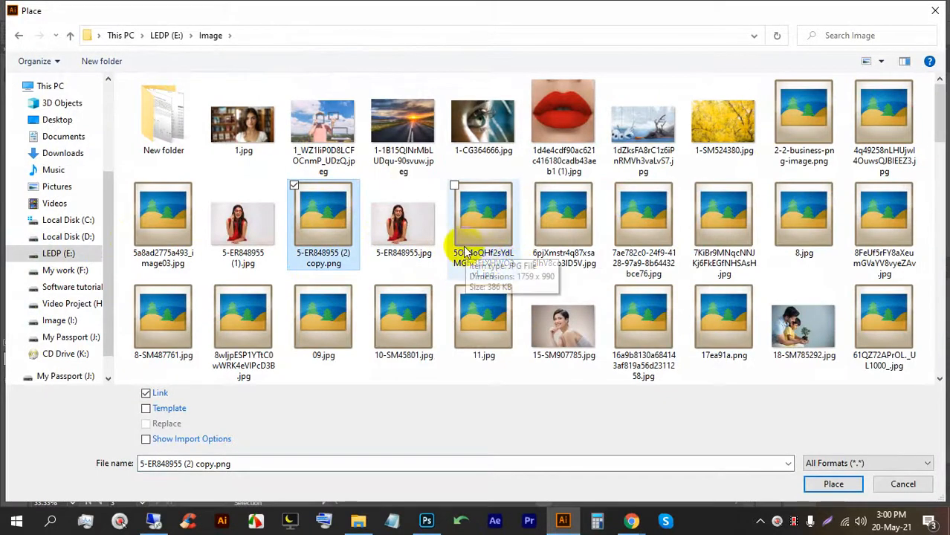
scroll(468, 248, down, 5)
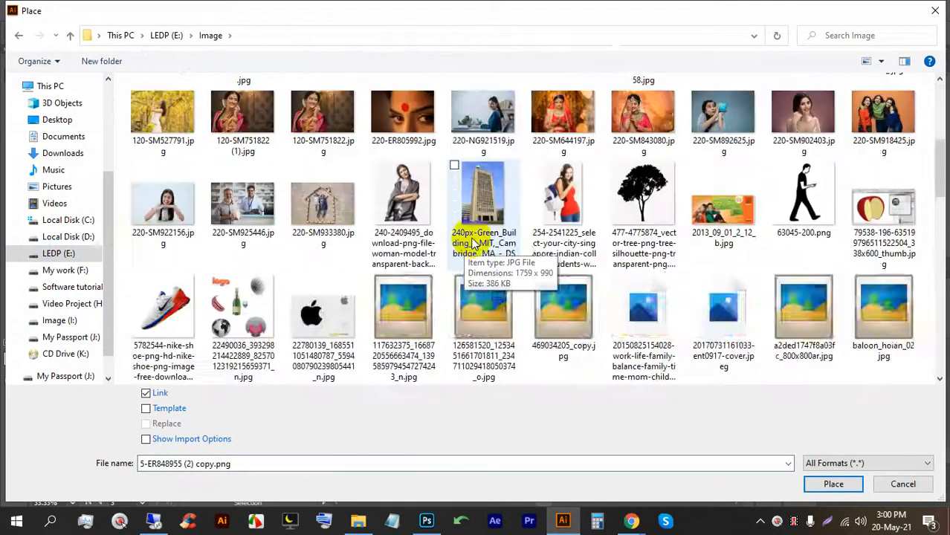
scroll(473, 244, down, 2)
scroll(476, 244, down, 2)
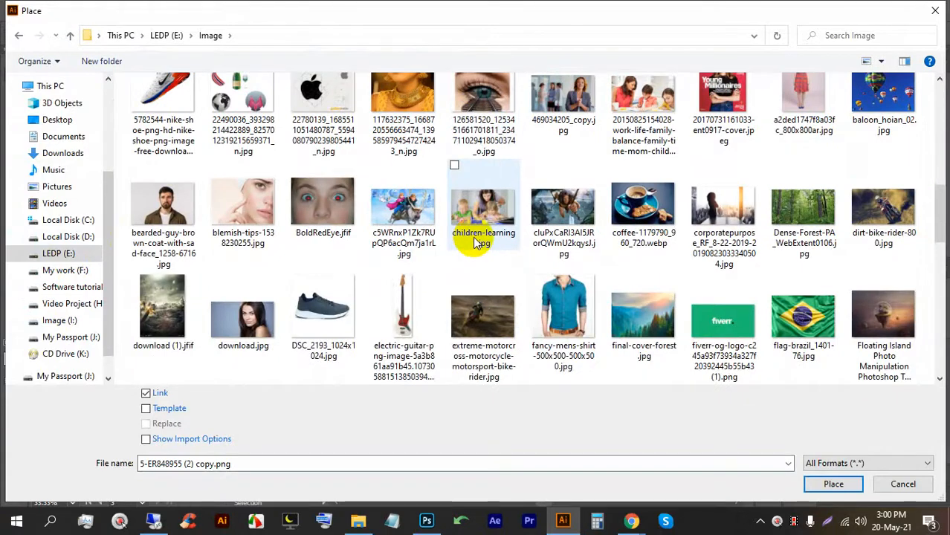
scroll(476, 244, down, 2)
scroll(476, 244, down, 2)
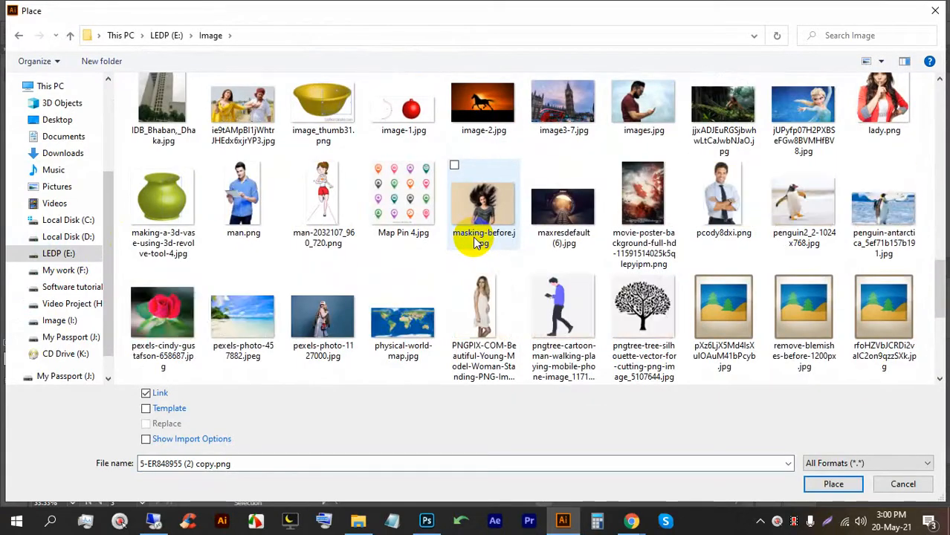
double_click(243, 195)
click(244, 196)
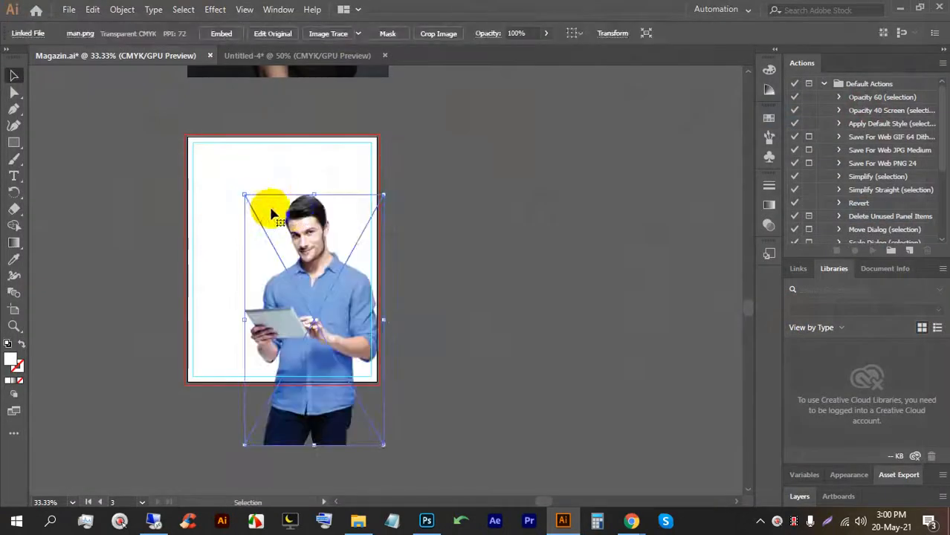
Move the man photo up, shrink it proportionally to fit the cover, and embed it.
drag(319, 293, 293, 240)
drag(290, 139, 276, 173)
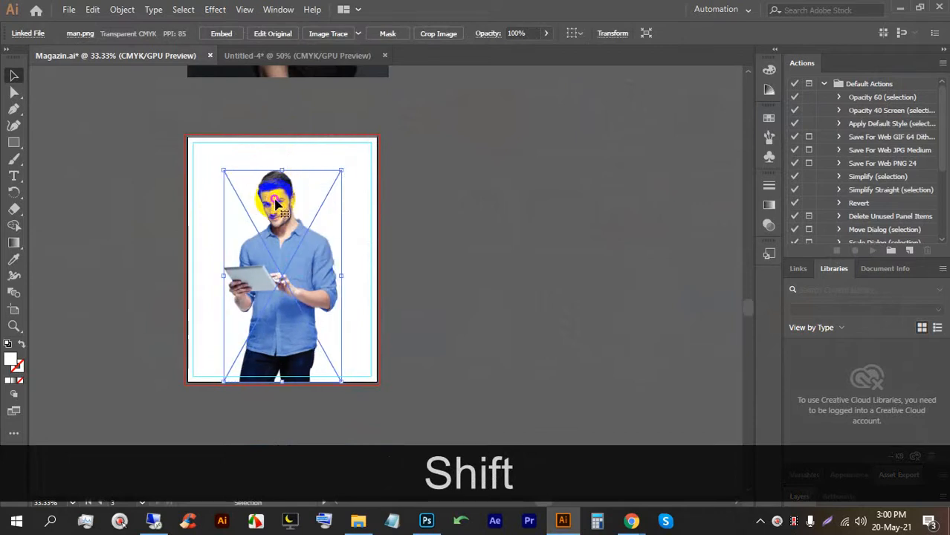
scroll(245, 211, up, 2)
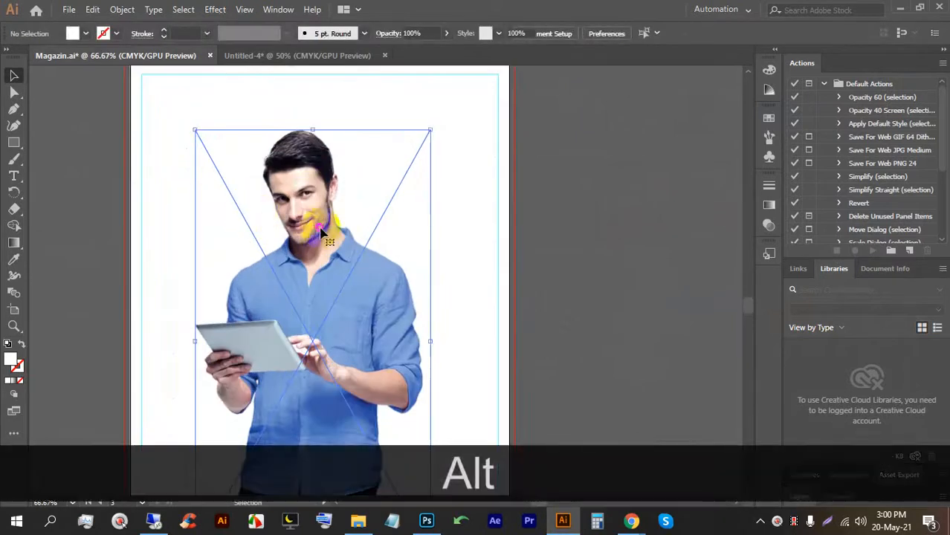
click(221, 34)
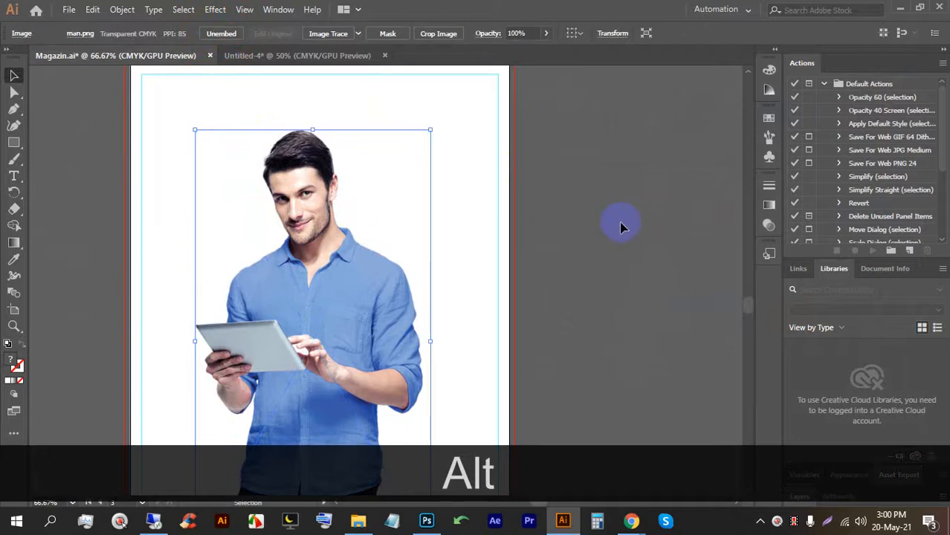
scroll(253, 141, up, 1)
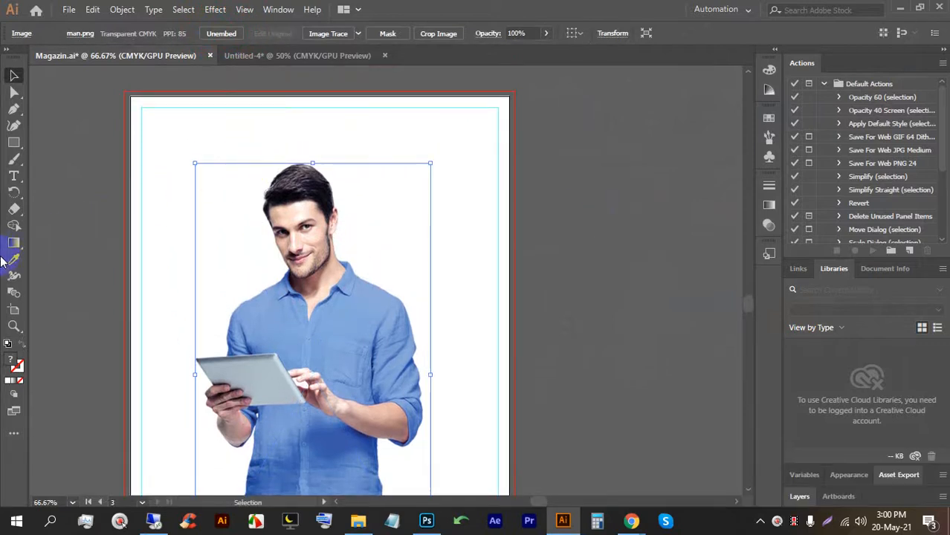
click(13, 175)
Add placeholder text, scale it up to 93.41 pt and move it to the cover's top.
click(186, 154)
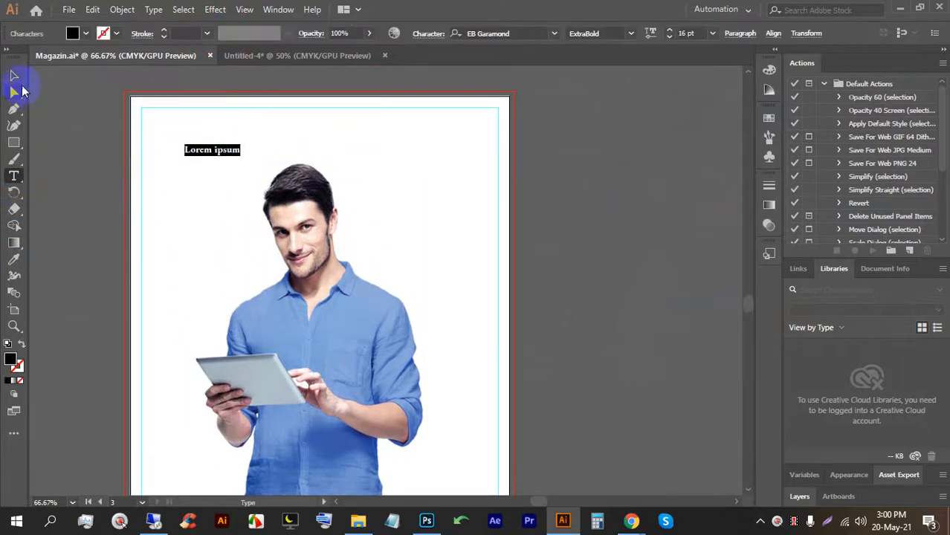
click(13, 75)
drag(240, 156, 507, 257)
drag(344, 180, 311, 160)
Replace the placeholder with 'manager' and scale the headline up proportionally.
double_click(310, 159)
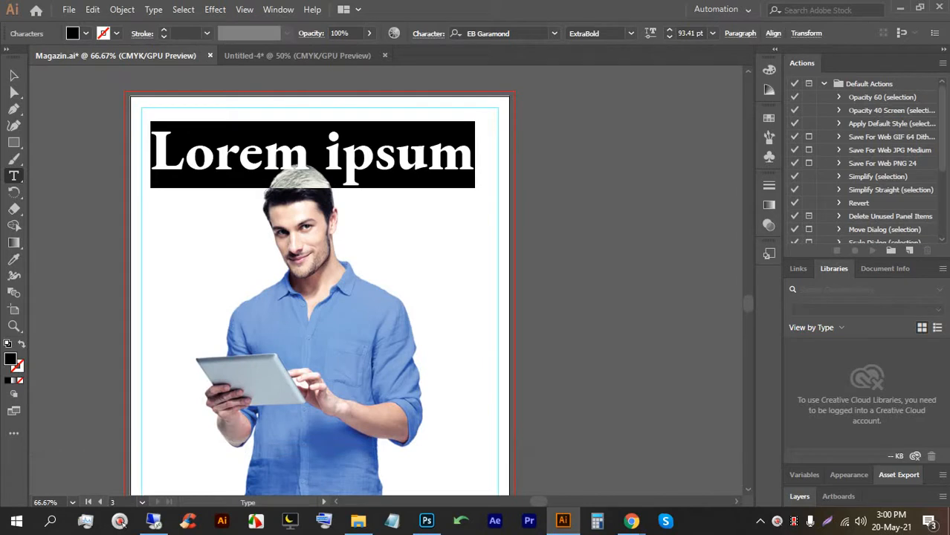
text(maga)
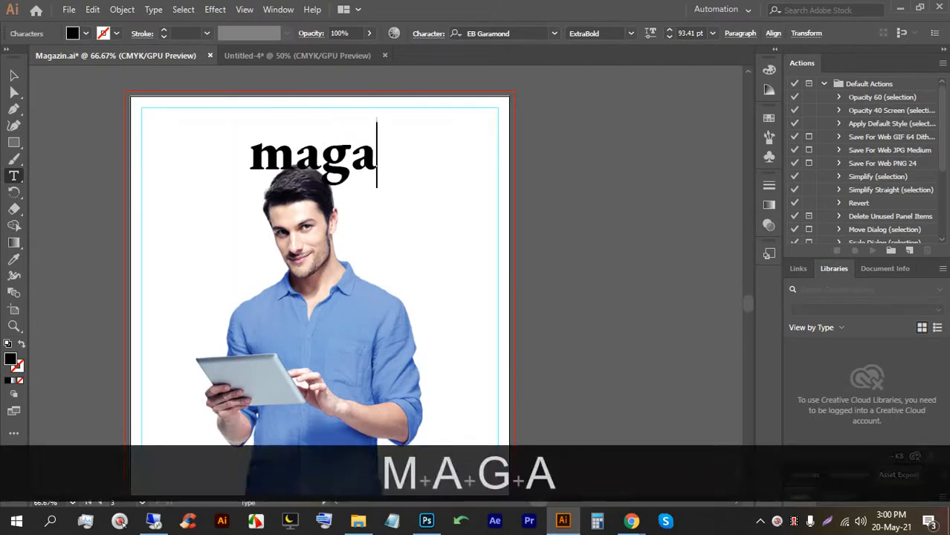
text(g)
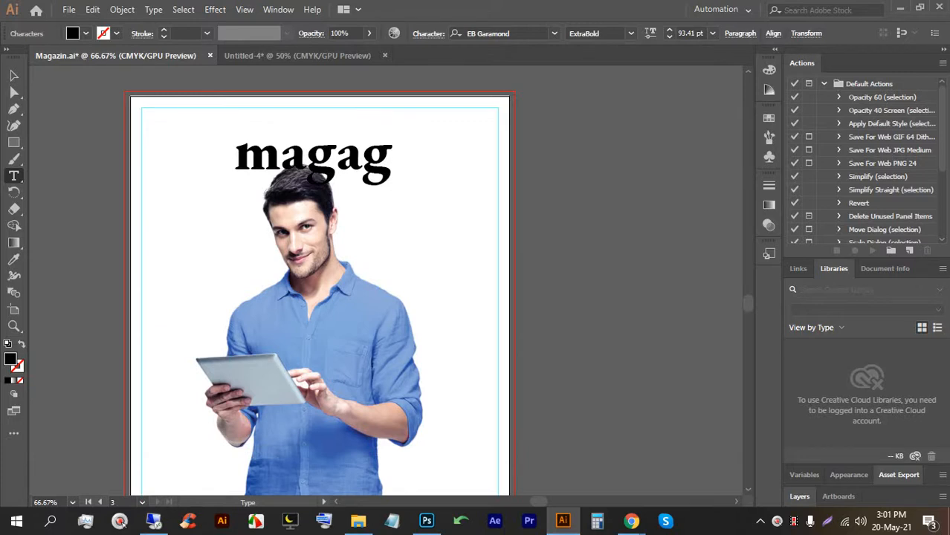
key(BackSpace)
key(BackSpace)
key(BackSpace)
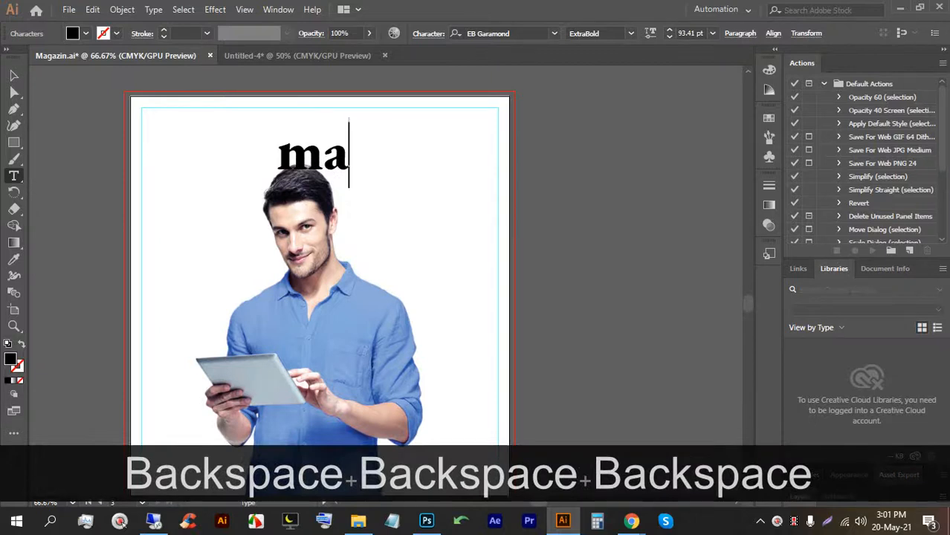
text(nager)
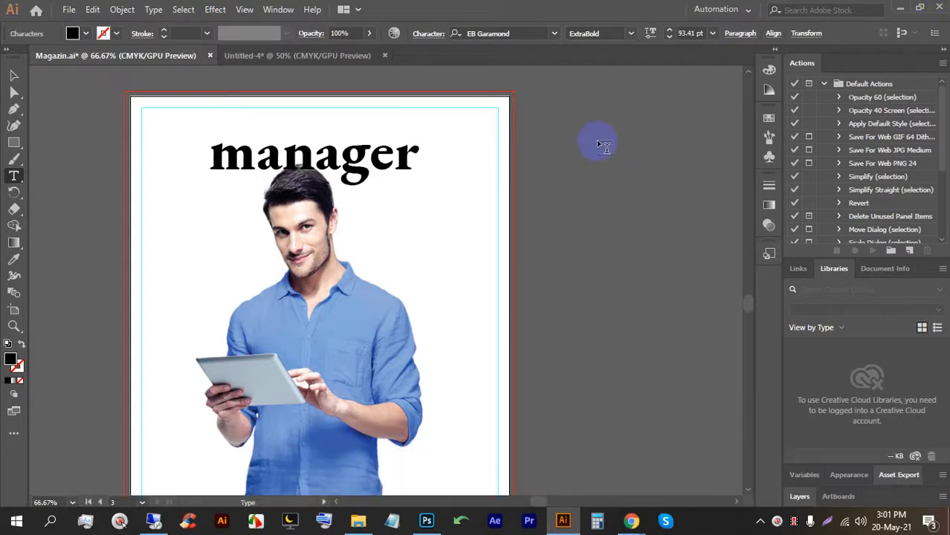
click(13, 75)
click(275, 127)
drag(315, 121, 313, 84)
Nudge the headline down and change its font to Minion Variable Concept.
drag(349, 153, 349, 156)
click(539, 33)
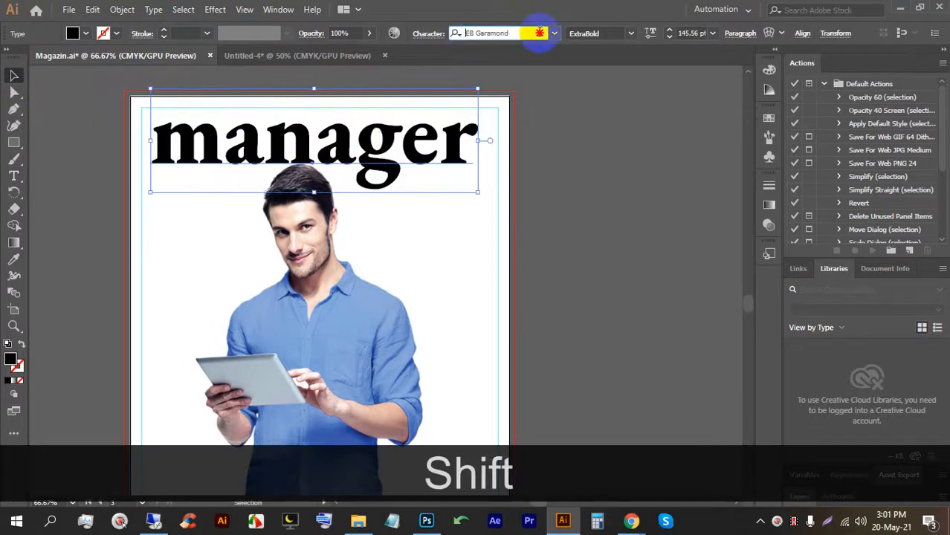
key(Down)
key(Down)
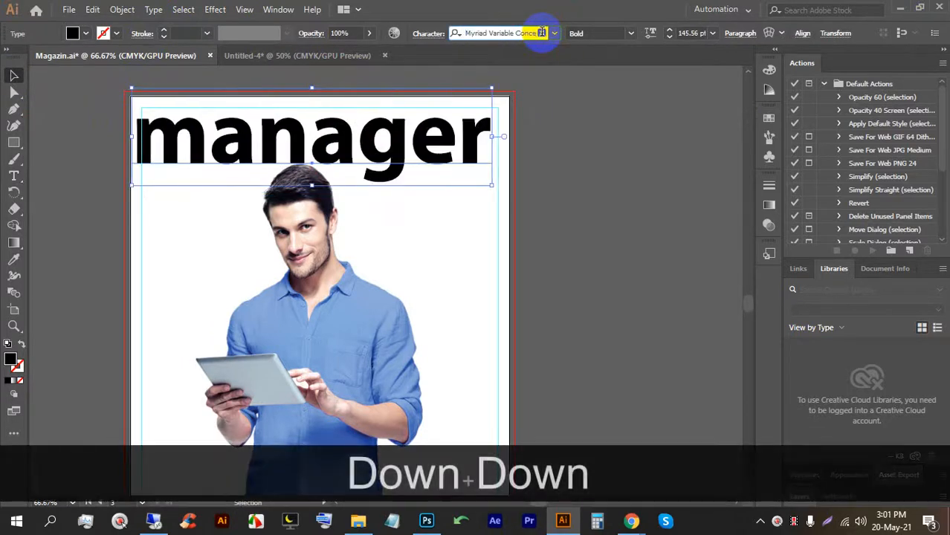
key(Down)
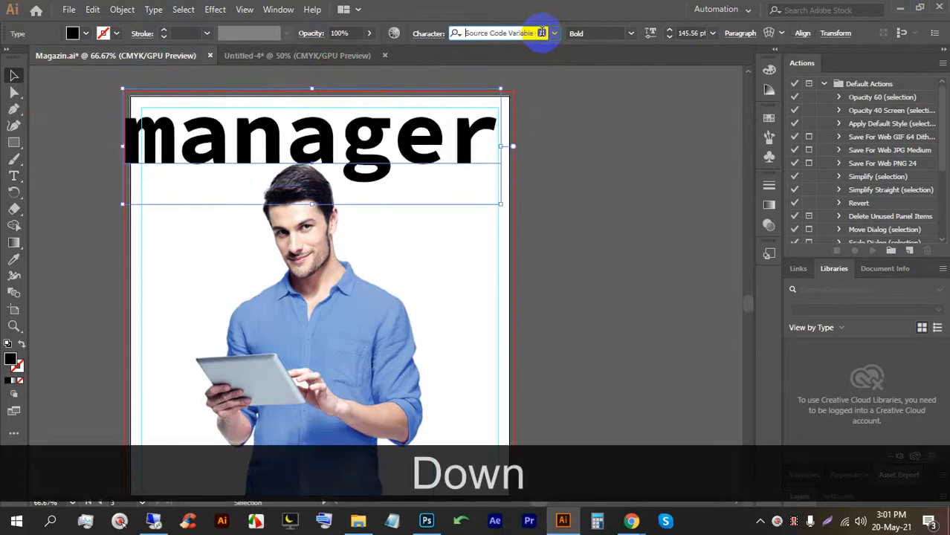
key(Down)
key(Down)
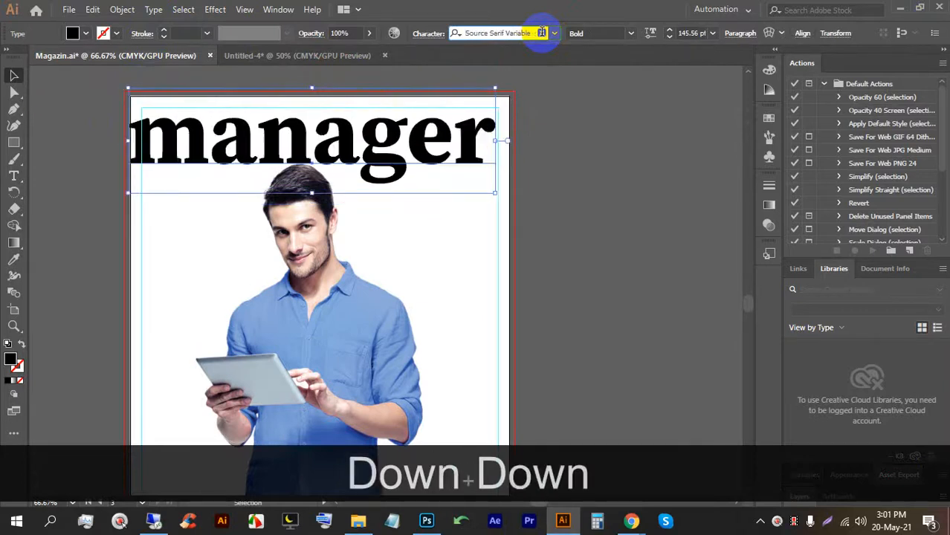
key(Up)
key(Up)
key(Up)
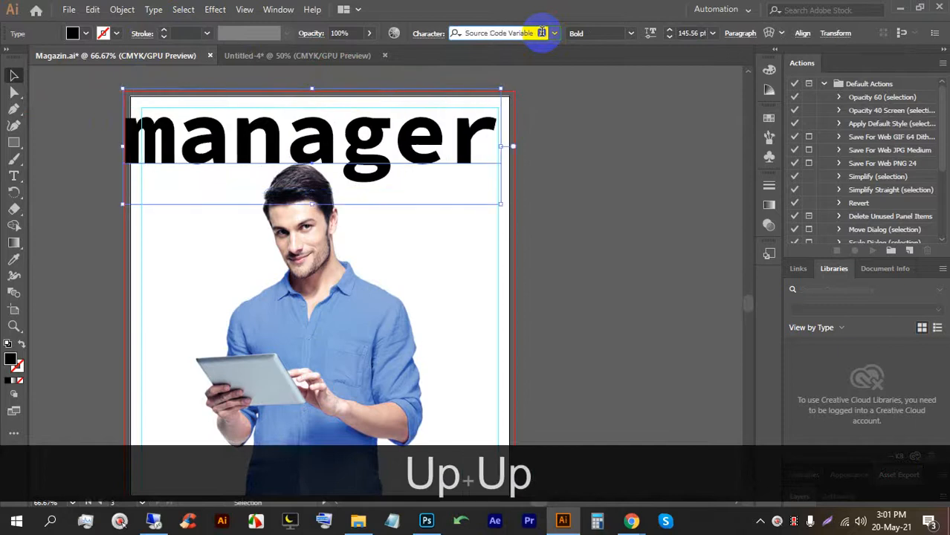
key(Up)
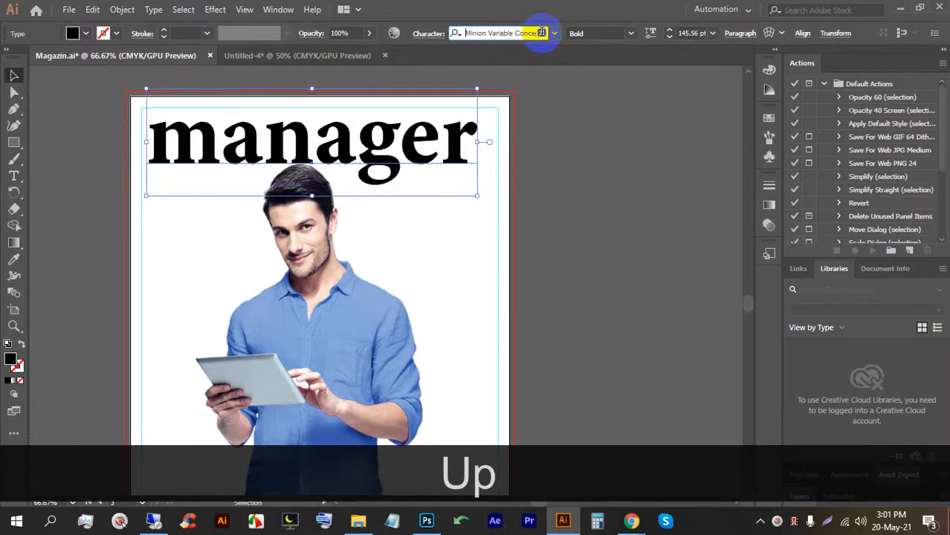
click(615, 238)
click(388, 161)
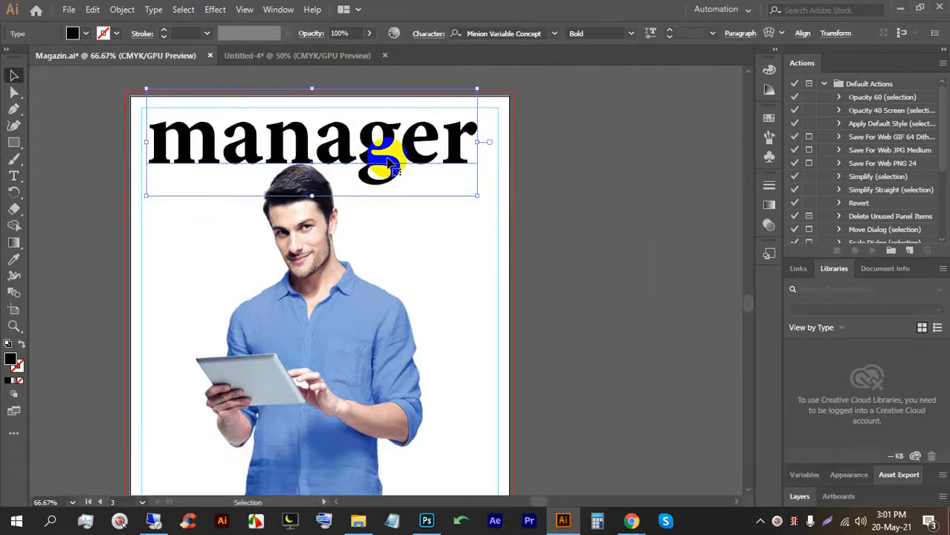
Enlarge the headline and the man photo, and bring the photo in front of the headline.
drag(471, 197, 486, 199)
click(557, 187)
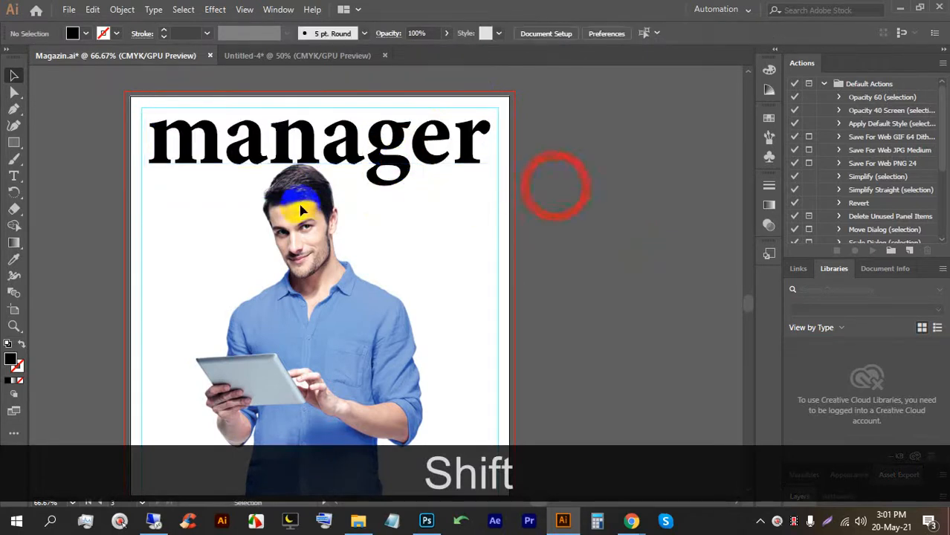
click(301, 210)
drag(312, 160, 312, 138)
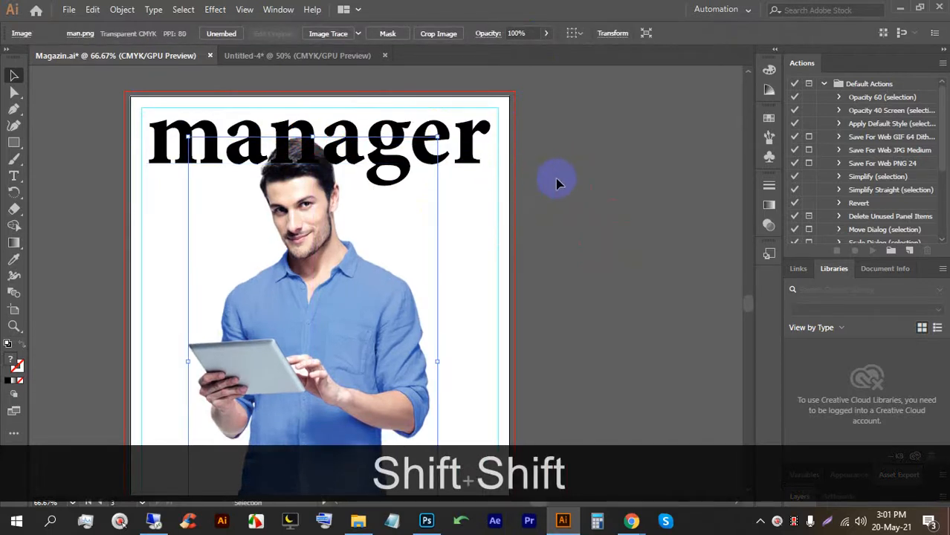
click(557, 179)
click(305, 251)
key(ctrl+bracketright)
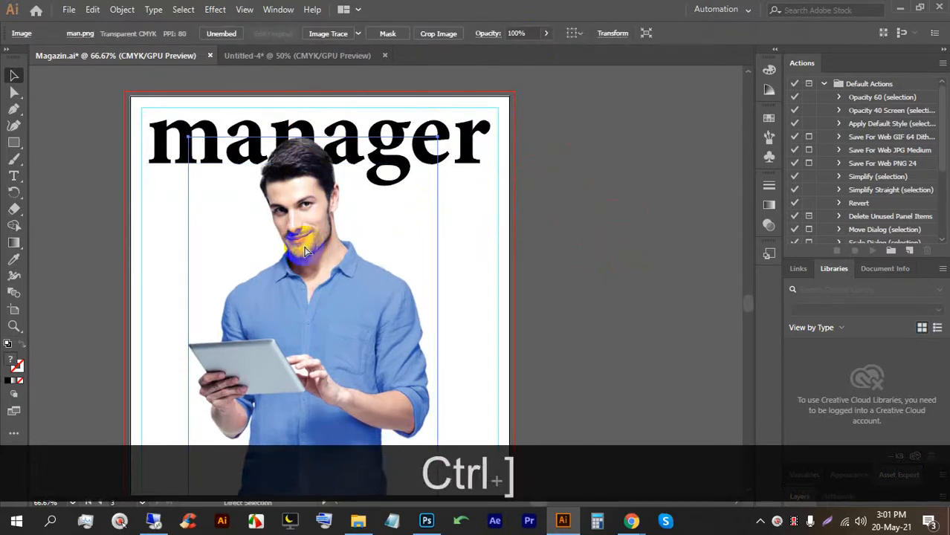
click(524, 248)
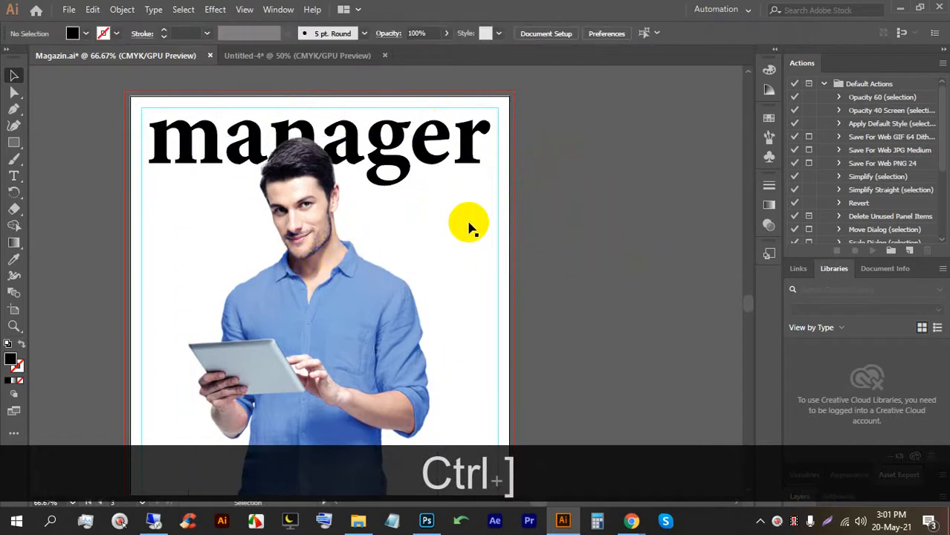
click(644, 271)
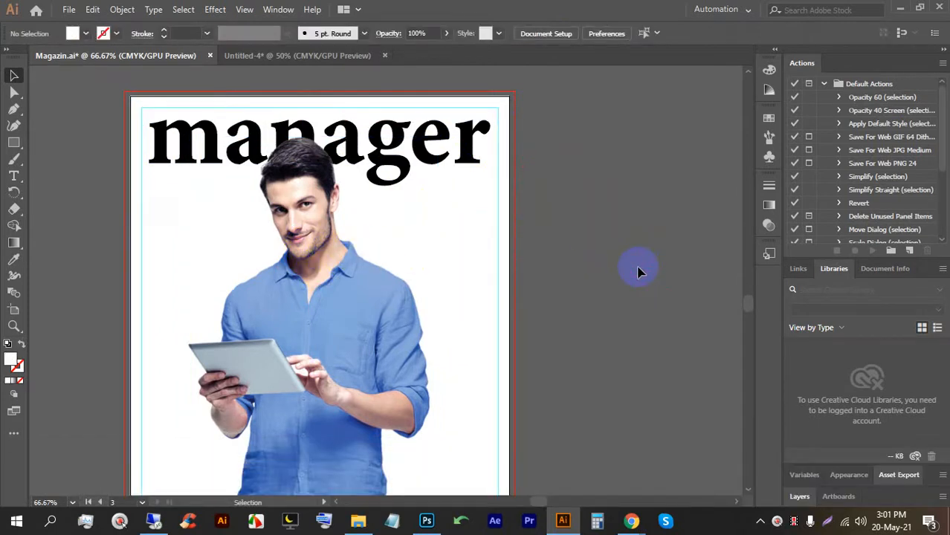
Lock the man photo with Ctrl+2 and select the background rectangle behind it.
click(499, 240)
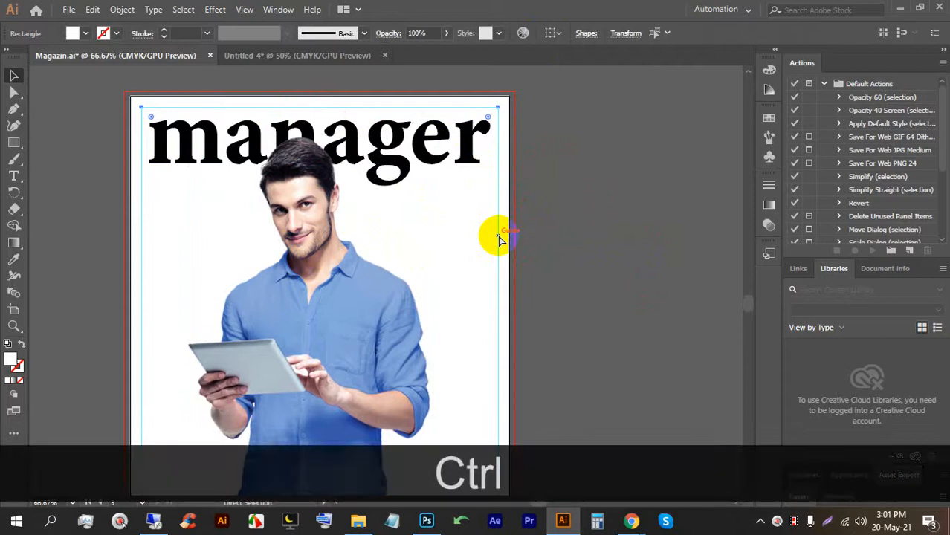
key(ctrl+2)
key(ctrl+alt+2)
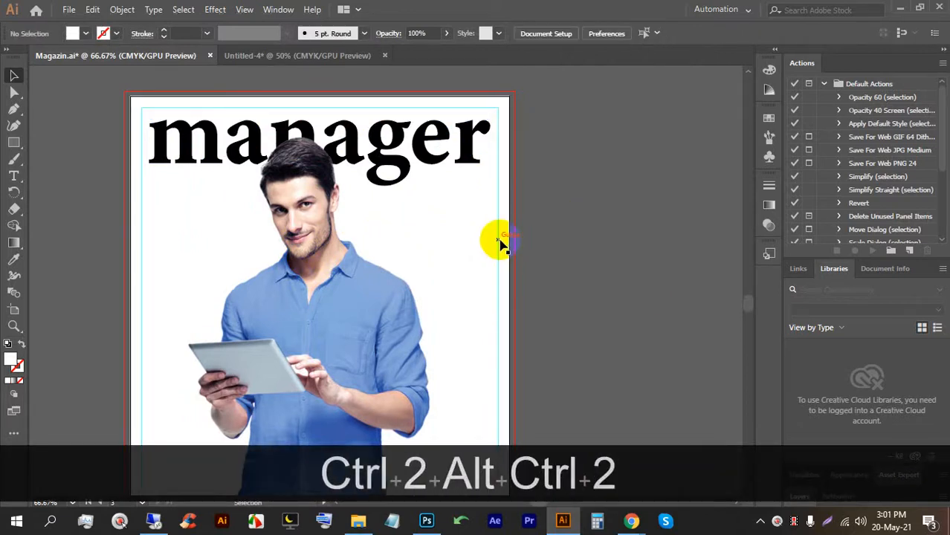
key(ctrl+2)
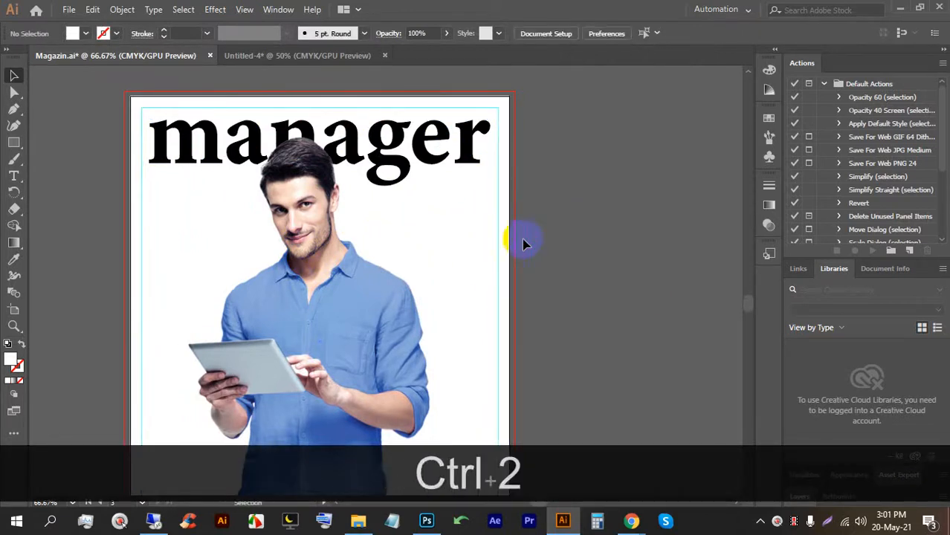
click(508, 242)
scroll(506, 240, down, 1)
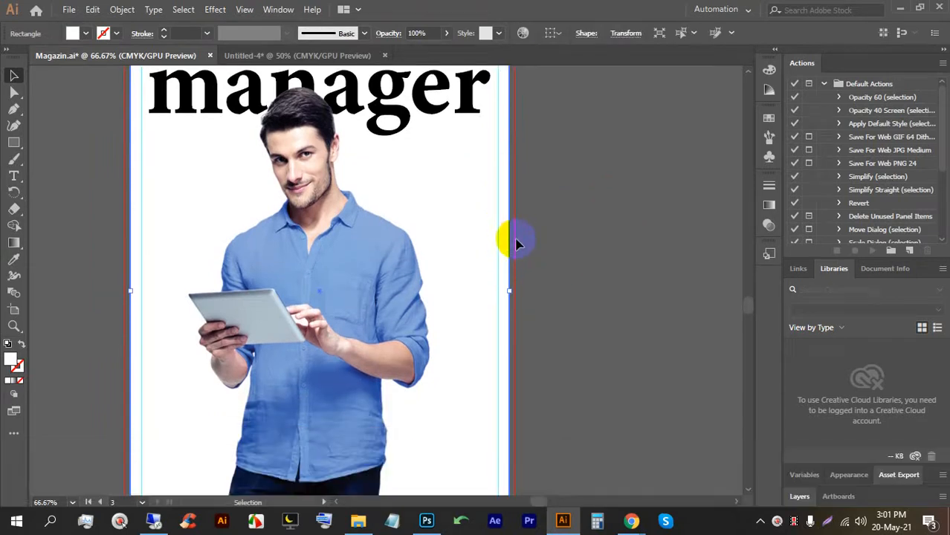
click(85, 33)
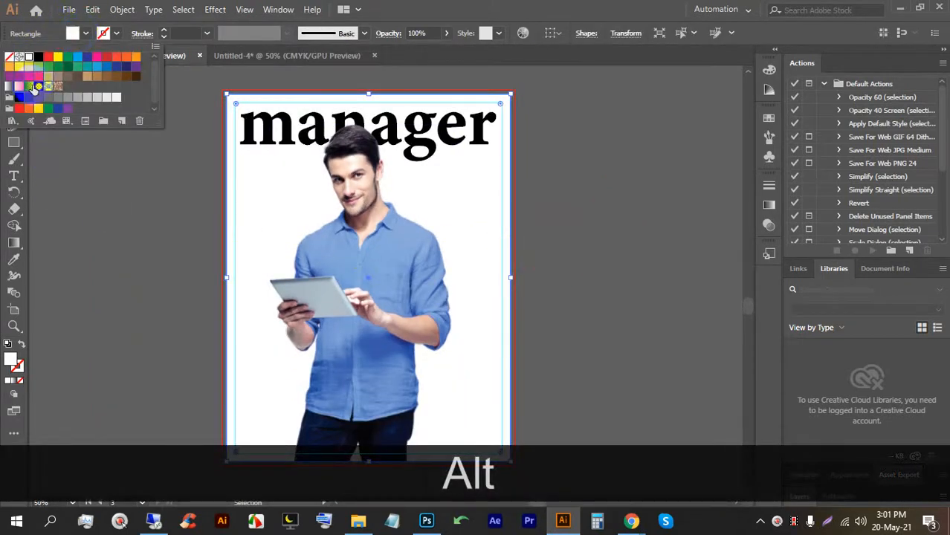
click(418, 2)
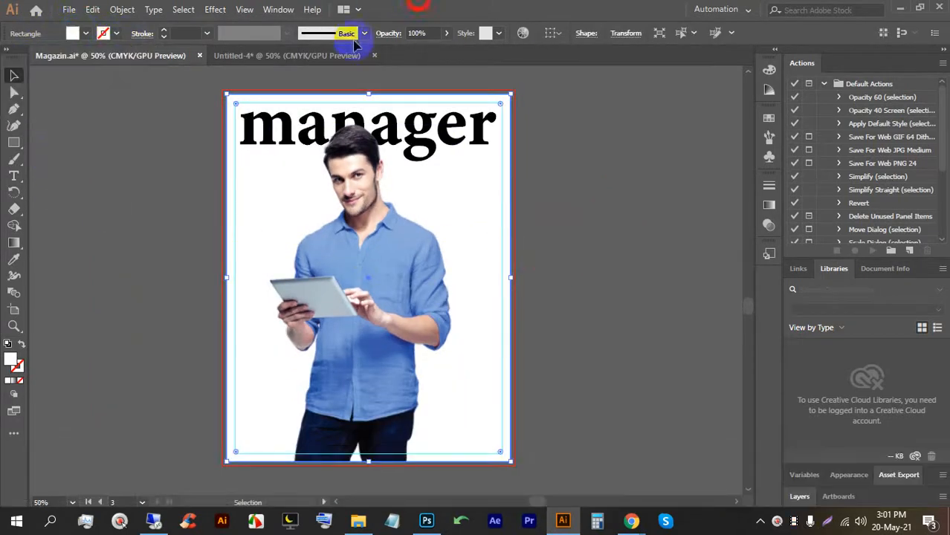
Fill the background rectangle with a mid grey, then darken it to #494444.
double_click(11, 360)
drag(422, 278, 299, 253)
click(623, 173)
click(600, 191)
click(425, 249)
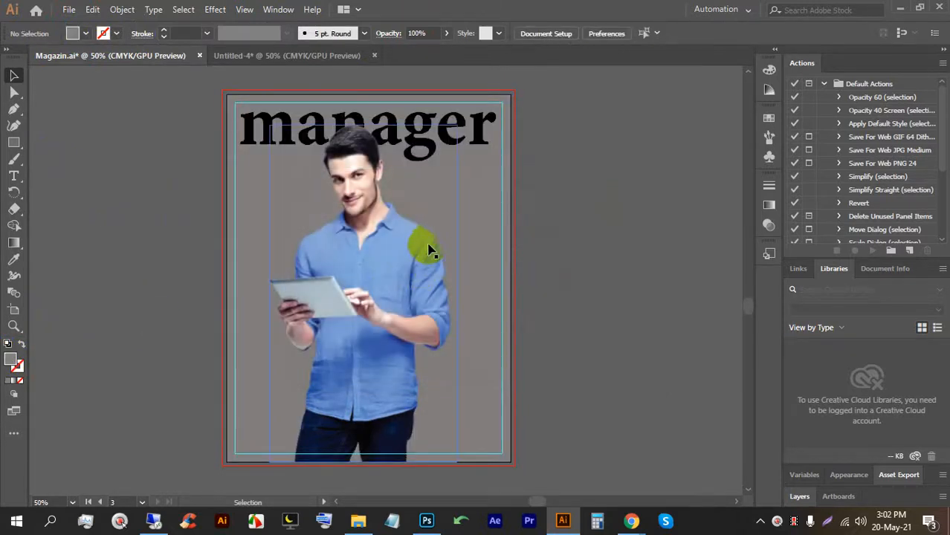
click(494, 234)
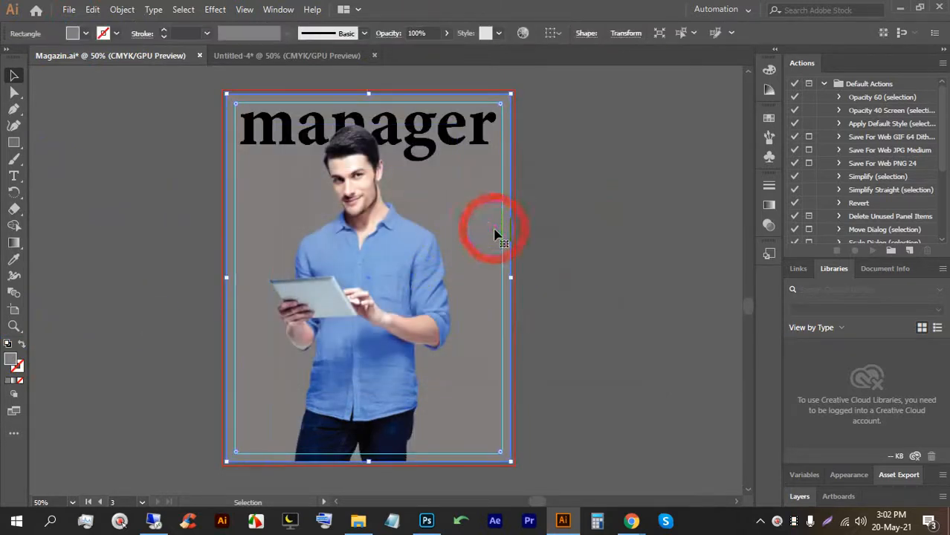
double_click(11, 360)
drag(312, 257, 305, 294)
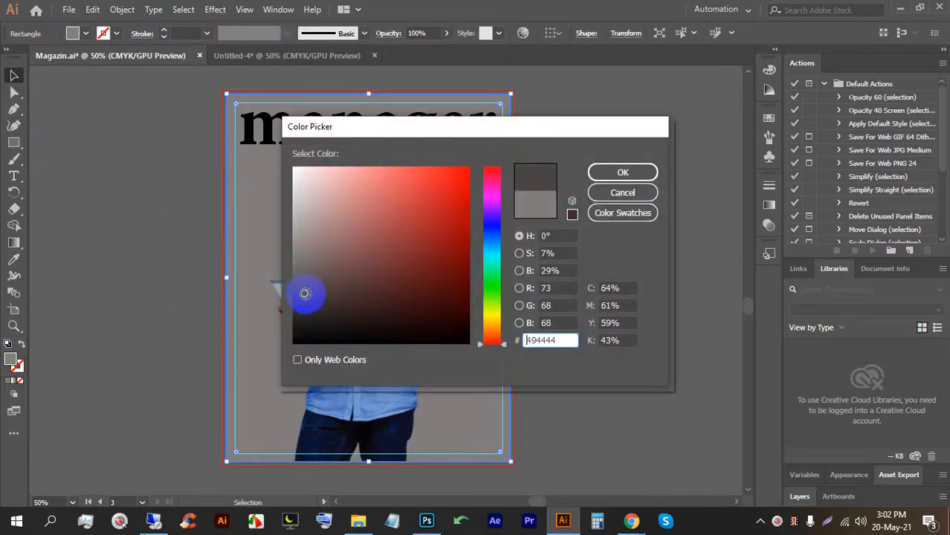
click(614, 172)
click(601, 229)
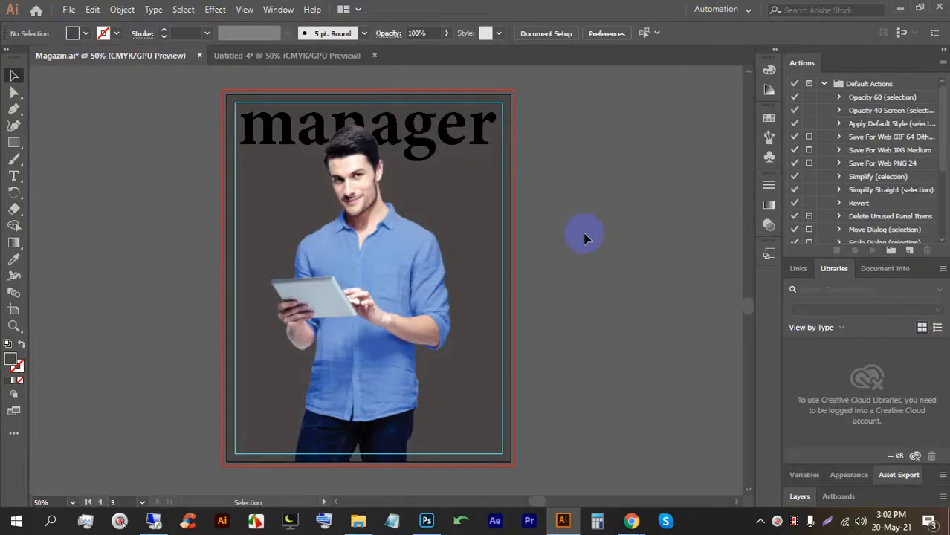
click(471, 308)
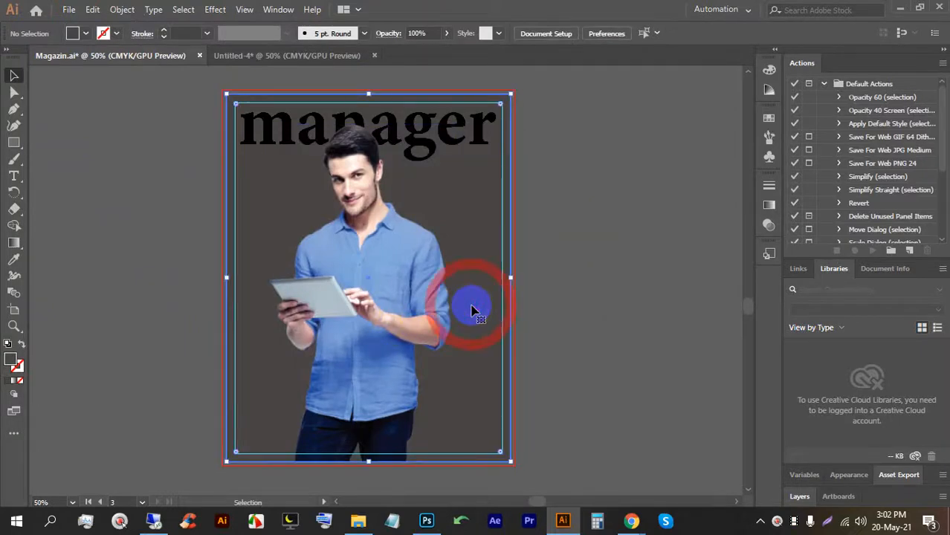
Give the background a radial gradient with a light grey swatch as its outer colour.
click(15, 383)
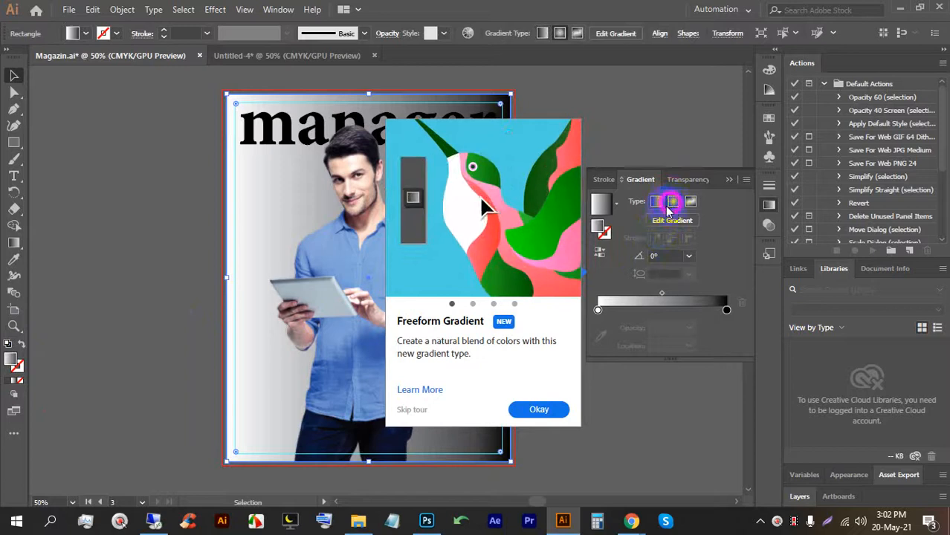
click(671, 201)
click(539, 410)
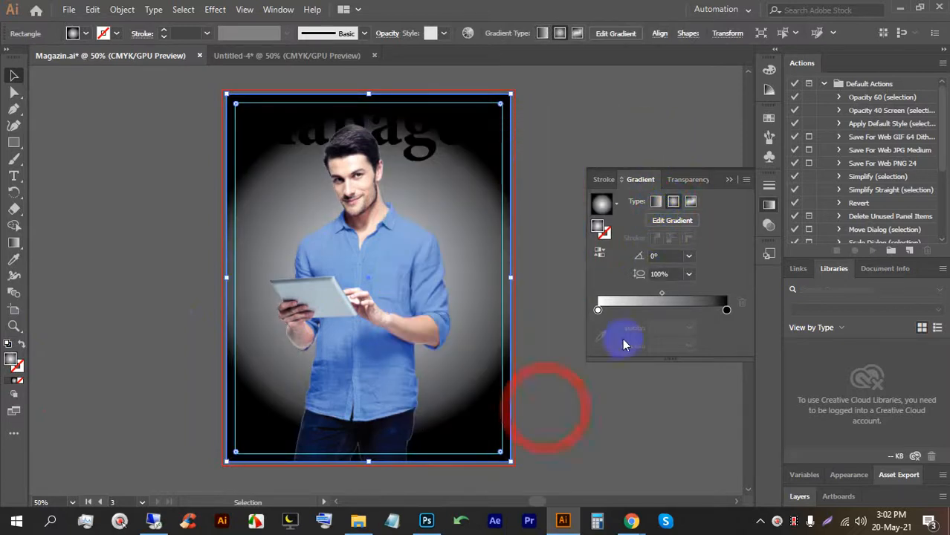
double_click(727, 310)
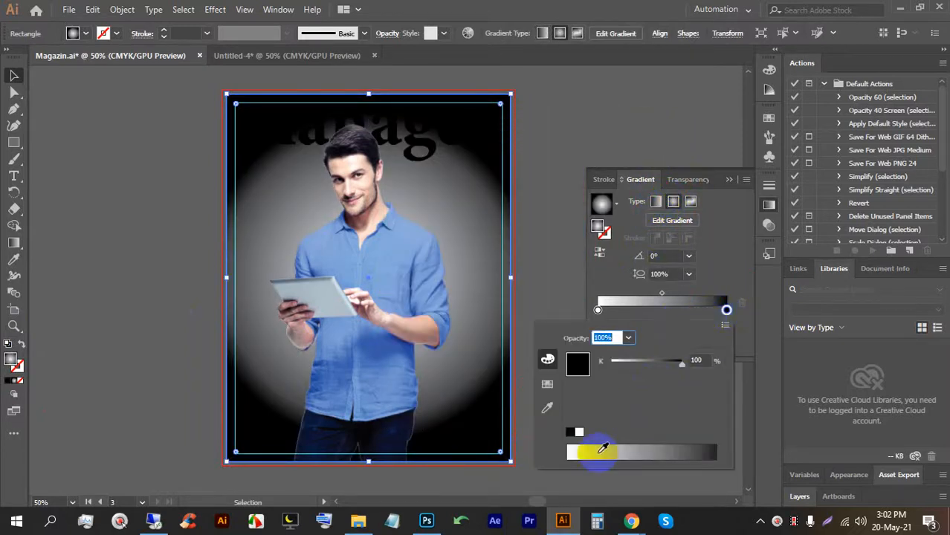
click(547, 384)
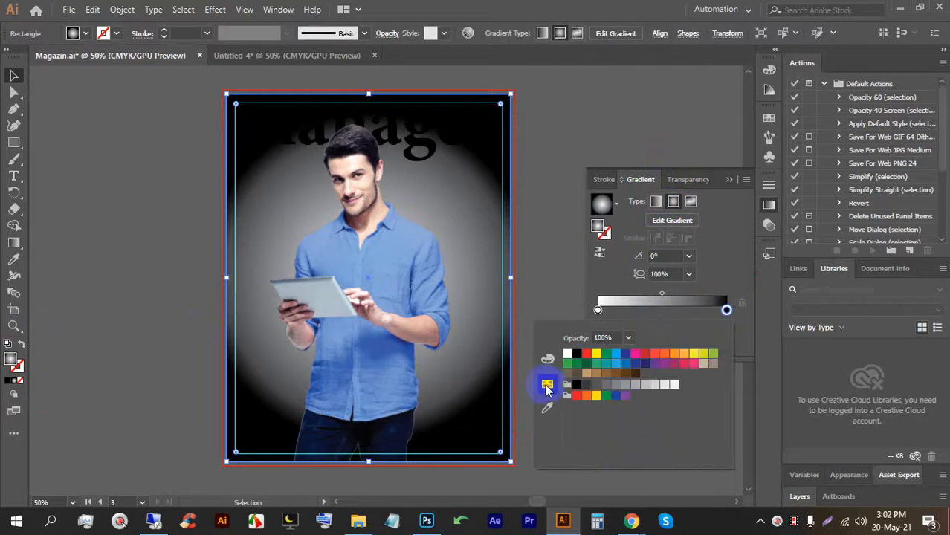
click(587, 386)
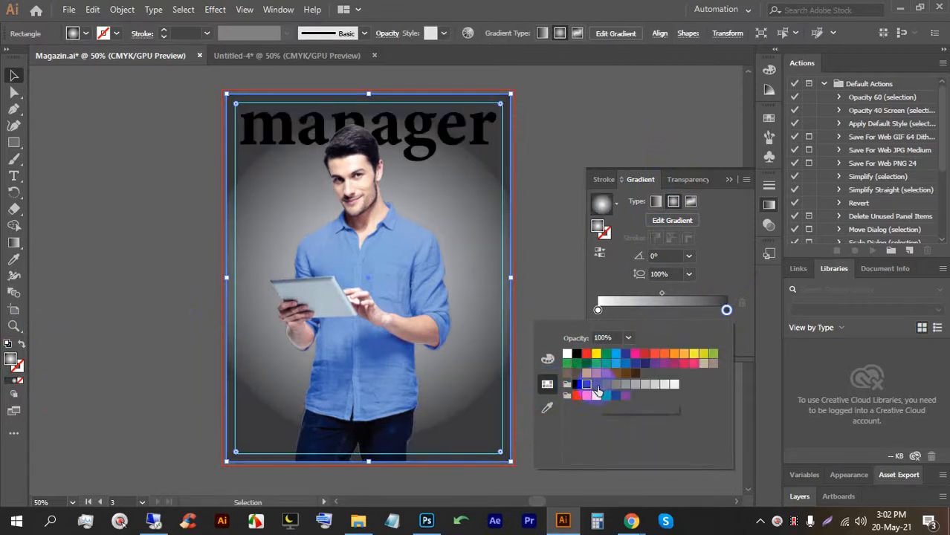
click(597, 385)
click(606, 385)
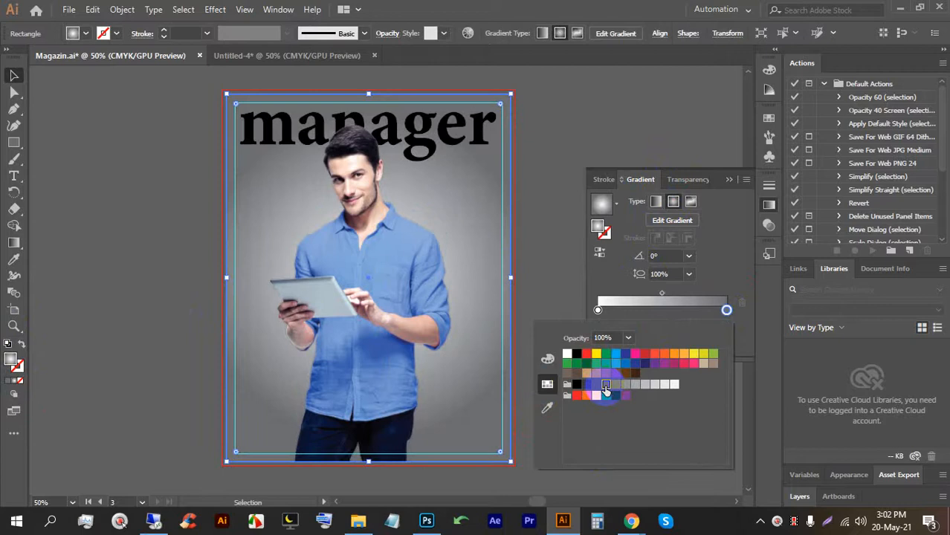
click(616, 385)
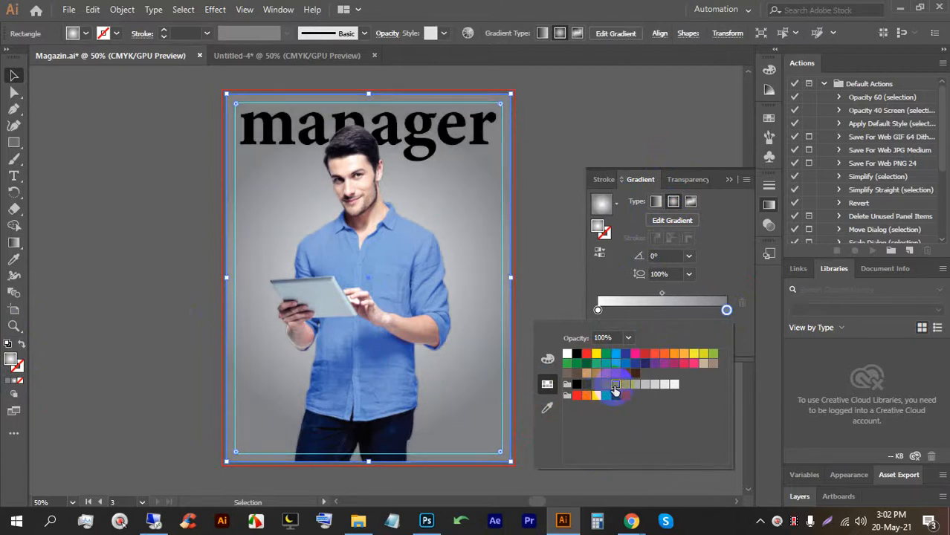
click(616, 385)
click(606, 385)
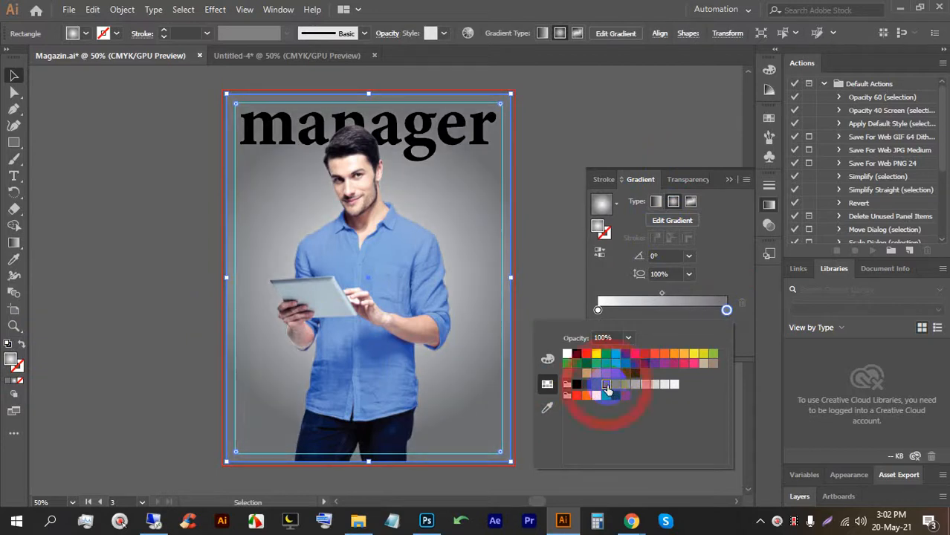
Move the gradient's midpoint to about 45.24% and review the background.
click(662, 296)
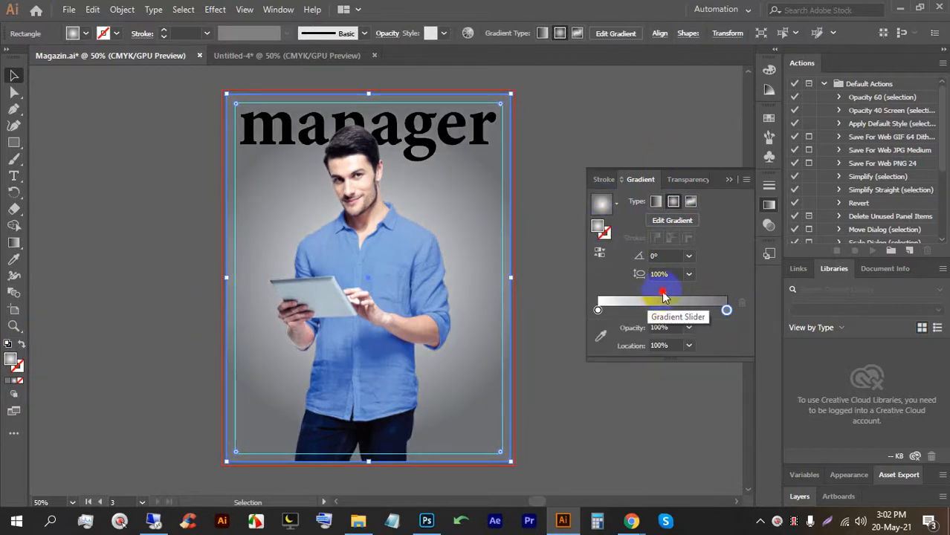
drag(669, 297, 655, 296)
click(600, 123)
scroll(595, 133, up, 2)
scroll(520, 160, down, 2)
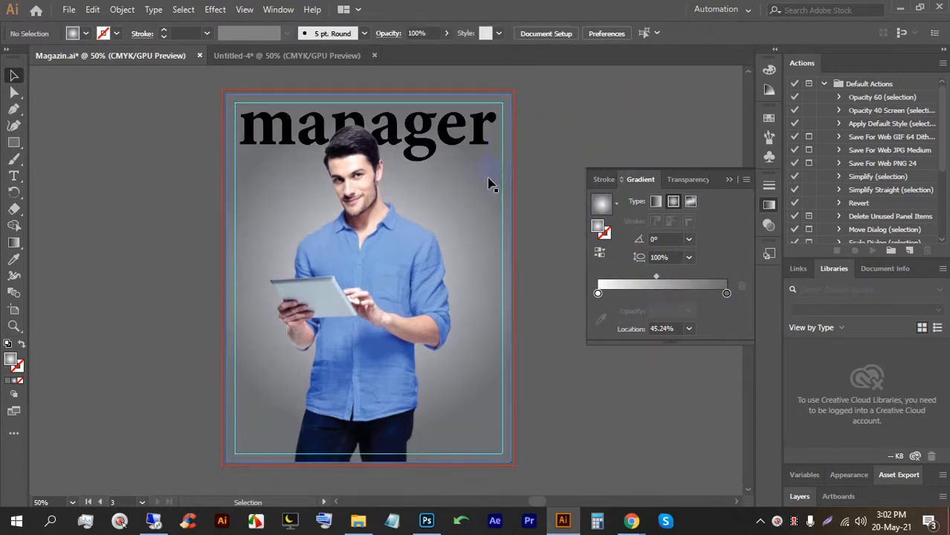
alt+scroll(516, 127, up, 3)
Add a new text line below the headline, enlarge it, and change it to 'magazin'.
click(14, 176)
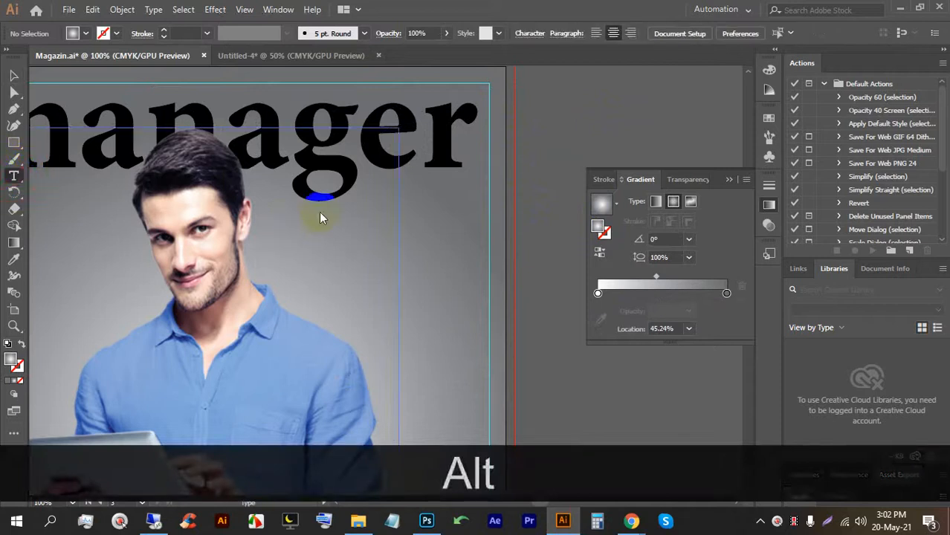
click(323, 212)
click(14, 75)
drag(362, 215, 502, 243)
drag(405, 220, 405, 227)
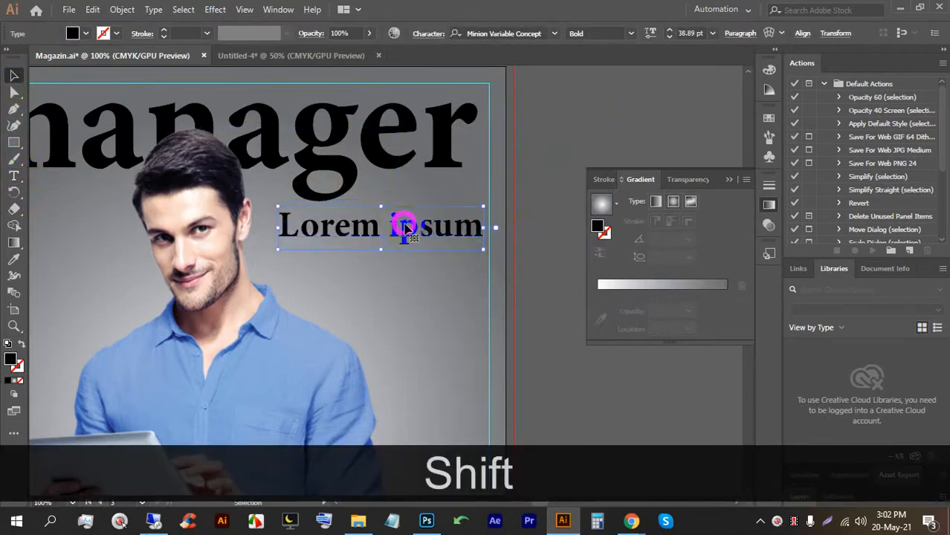
triple_click(371, 230)
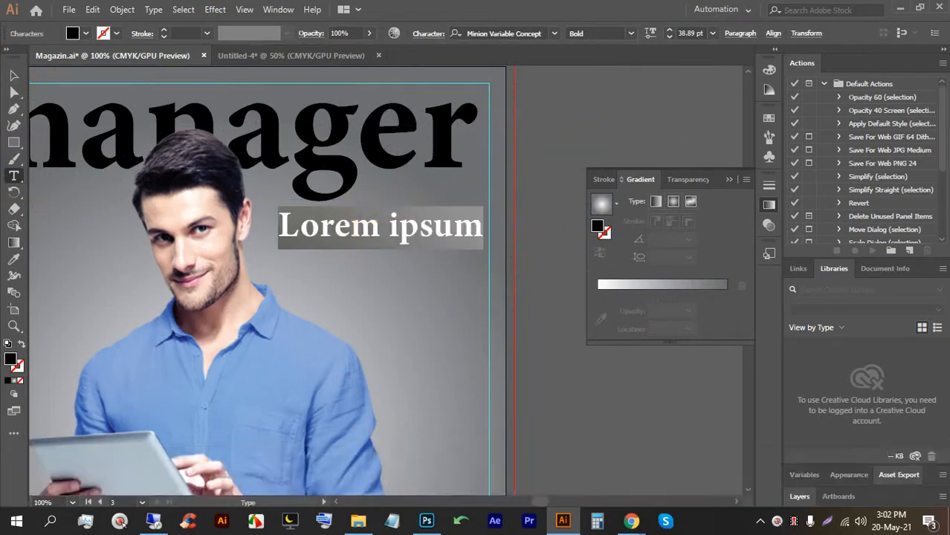
text(magazin)
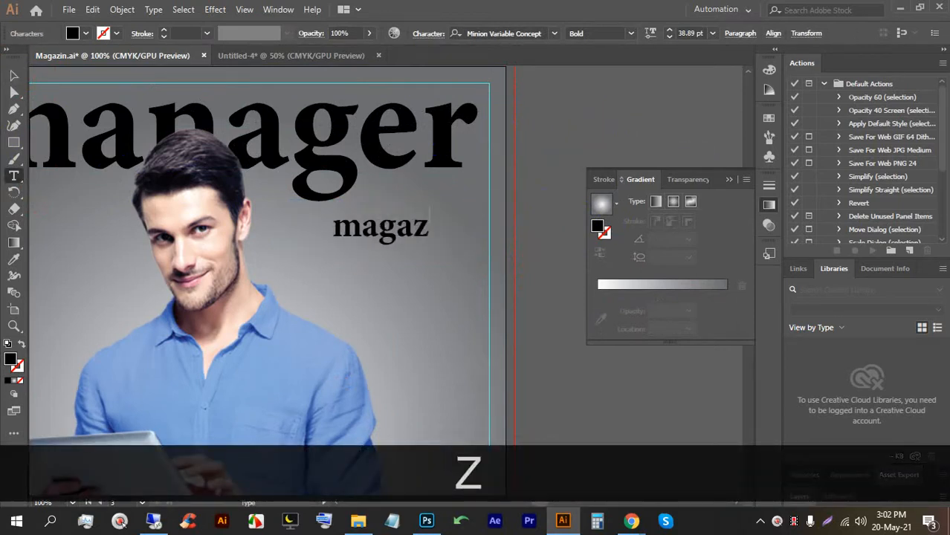
click(12, 76)
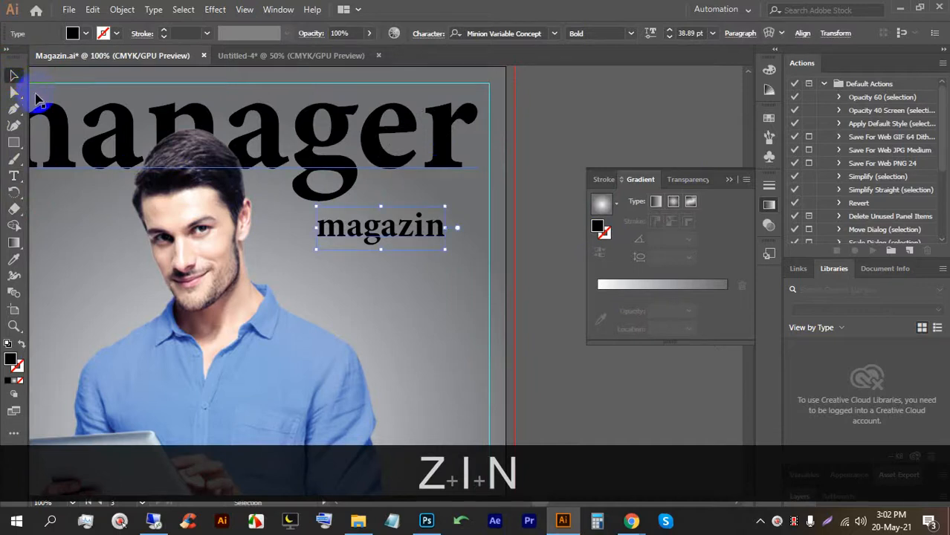
Position and scale 'magazin' to about 49.62 pt under 'manager', then save the file.
click(532, 185)
mouse_move(401, 224)
mouse_down()
mouse_move(418, 225)
mouse_move(427, 212)
mouse_move(406, 248)
mouse_move(391, 222)
mouse_move(399, 224)
mouse_up()
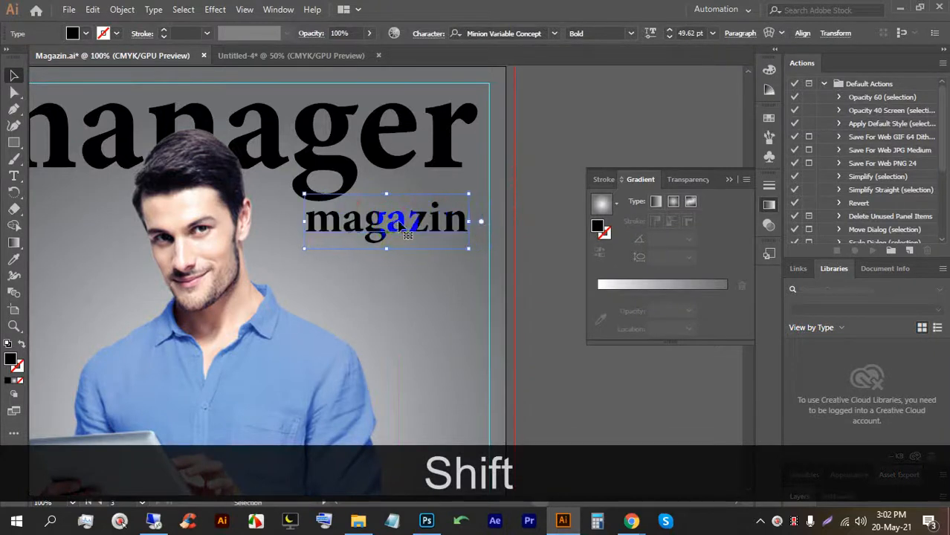
drag(465, 194, 473, 195)
click(556, 164)
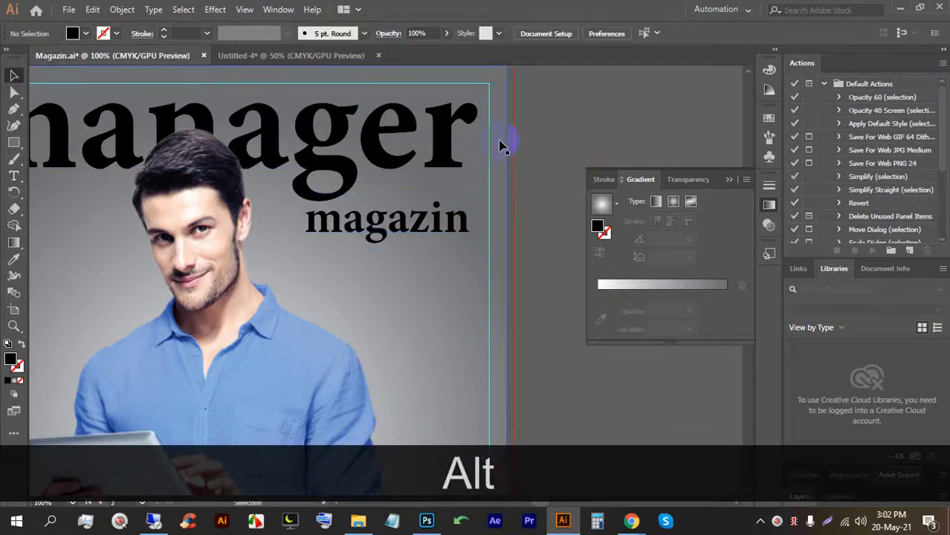
scroll(505, 142, down, 2)
key(ctrl+alt+s)
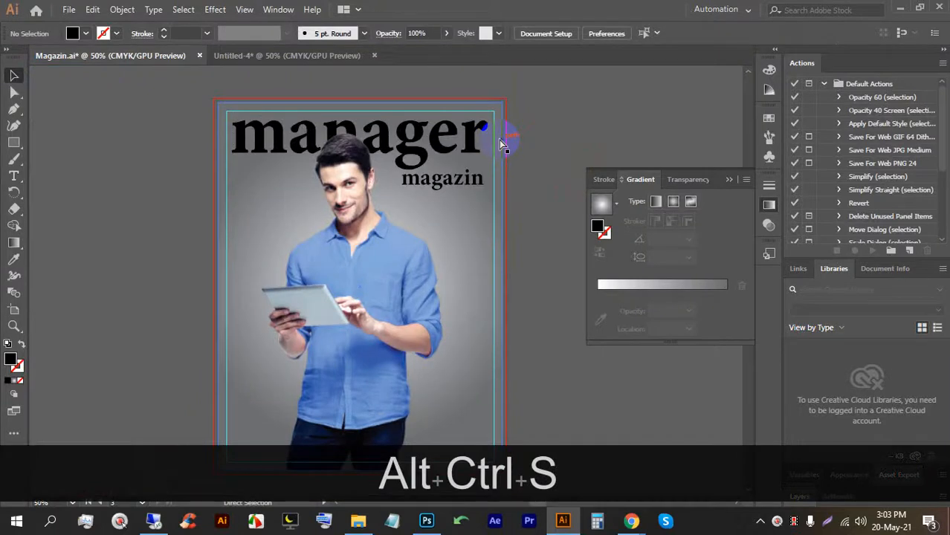
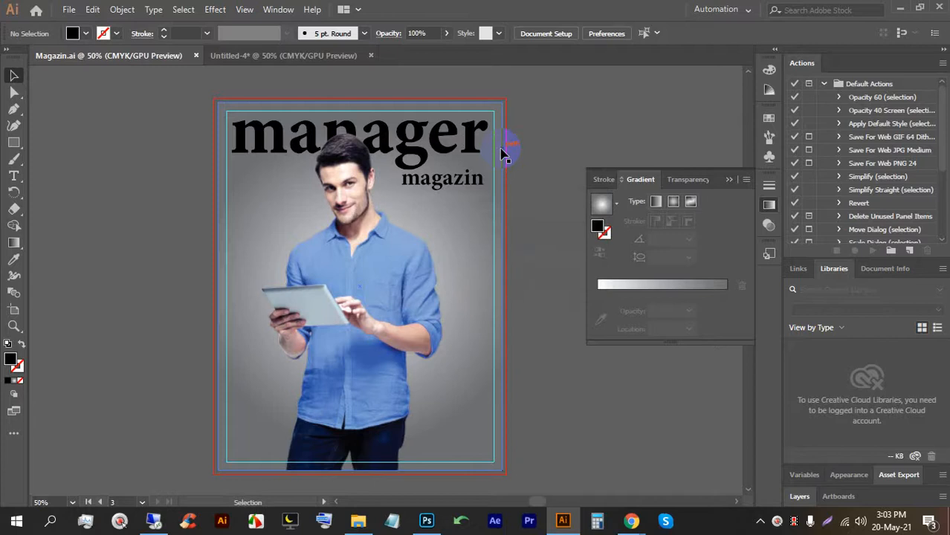
Lock the cover photo of the man with Ctrl+2 so it can't be moved.
scroll(443, 213, up, 3)
drag(483, 253, 352, 240)
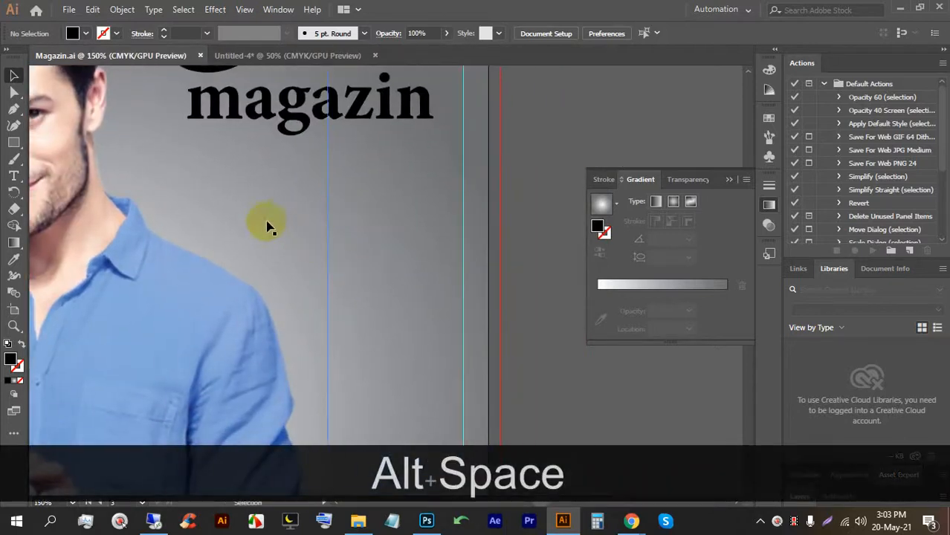
scroll(292, 216, down, 3)
click(231, 271)
key(ctrl+2)
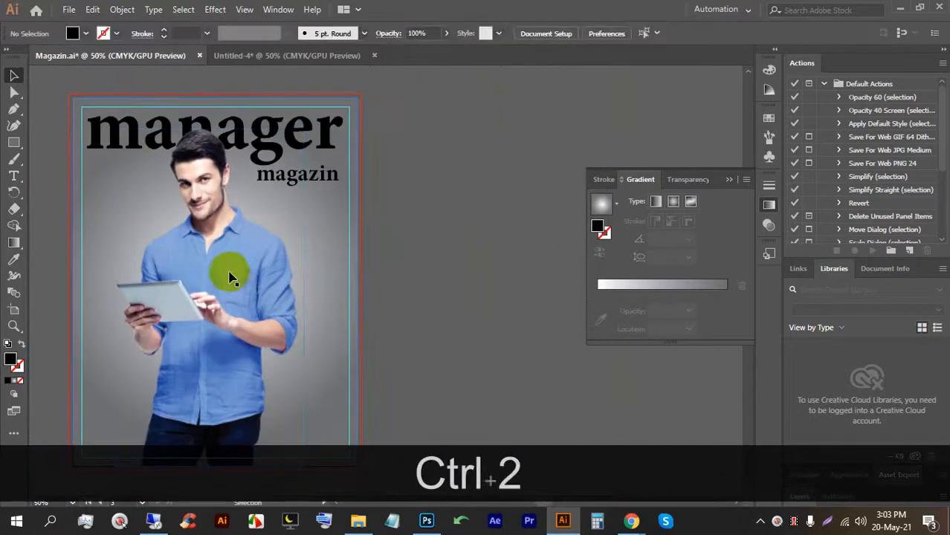
Add placeholder text beside the man and move it under 'magazin'.
click(14, 177)
scroll(306, 225, up, 3)
click(296, 183)
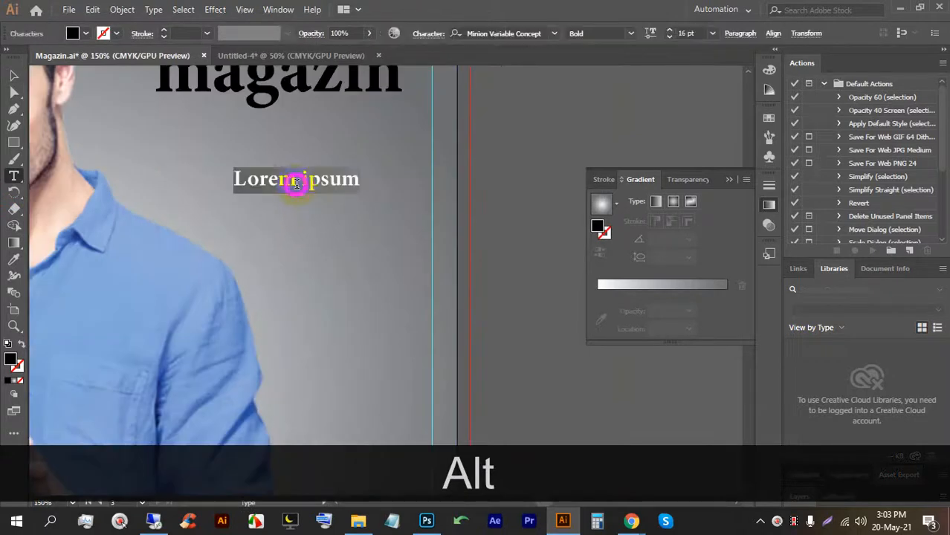
click(12, 78)
drag(321, 184, 370, 184)
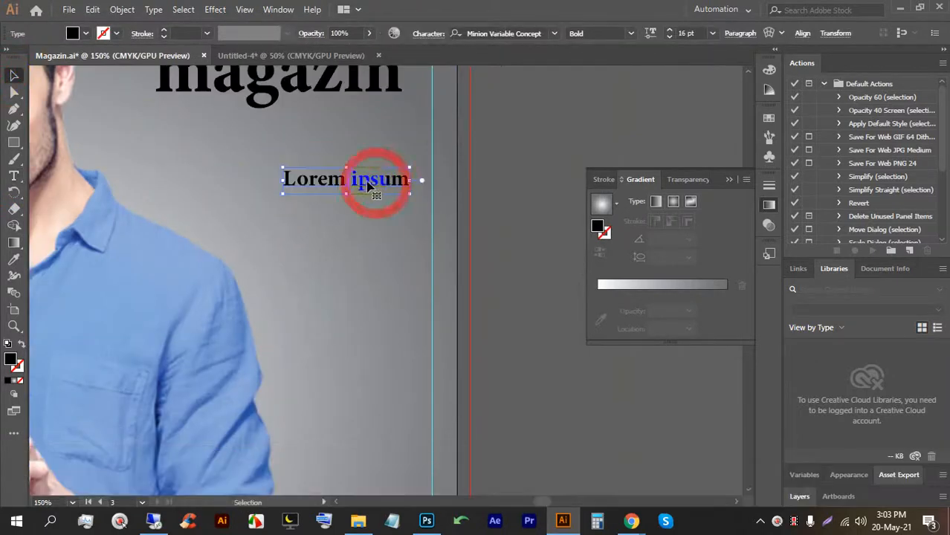
Replace the placeholder with 'TWITTER' and scale it proportionally to about 27.1 pt.
double_click(365, 183)
key(ctrl+a)
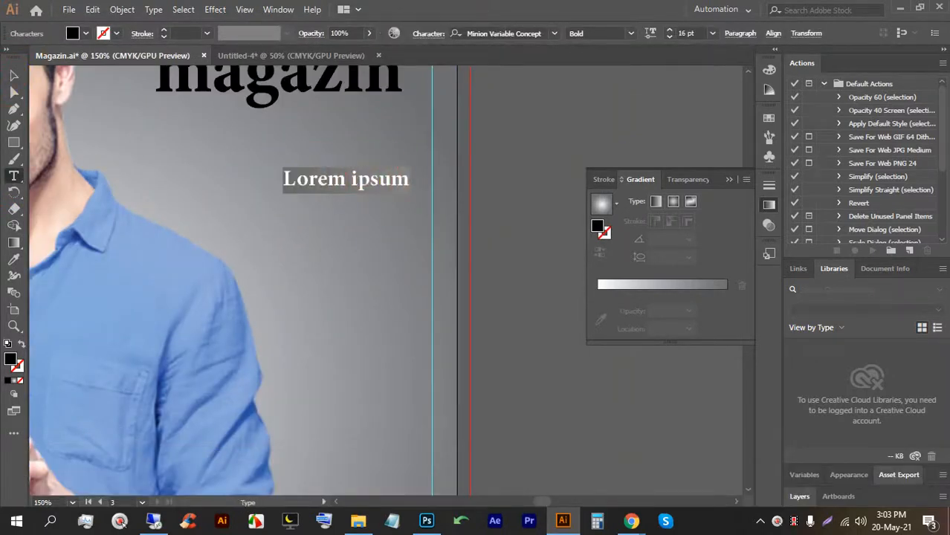
key(Caps_Lock)
text(TWITTER)
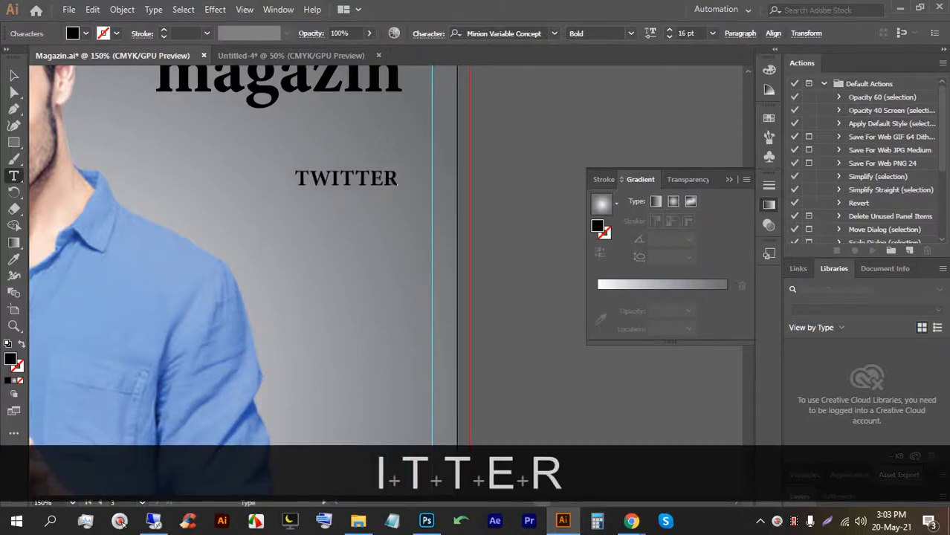
click(13, 75)
drag(346, 194, 401, 212)
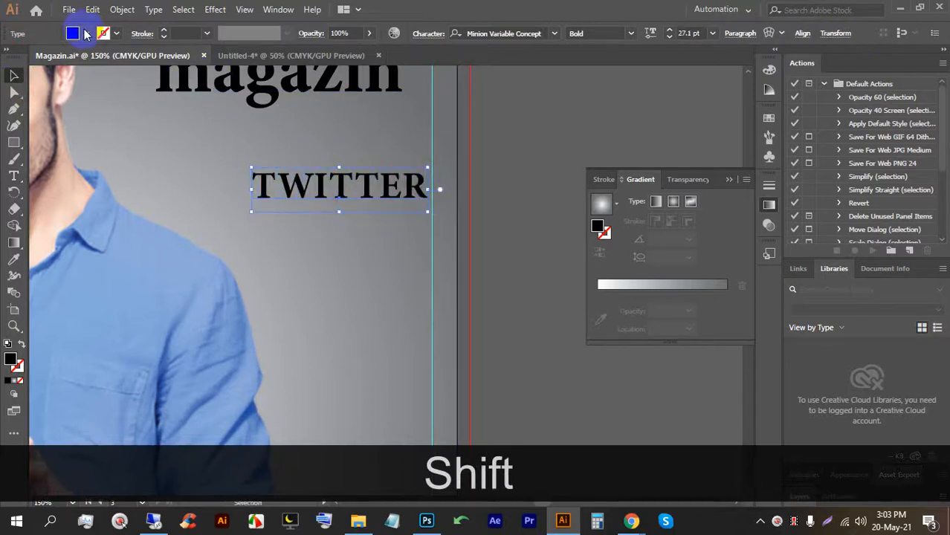
Make TWITTER orange and browse the font list without changing the font.
click(86, 34)
click(10, 66)
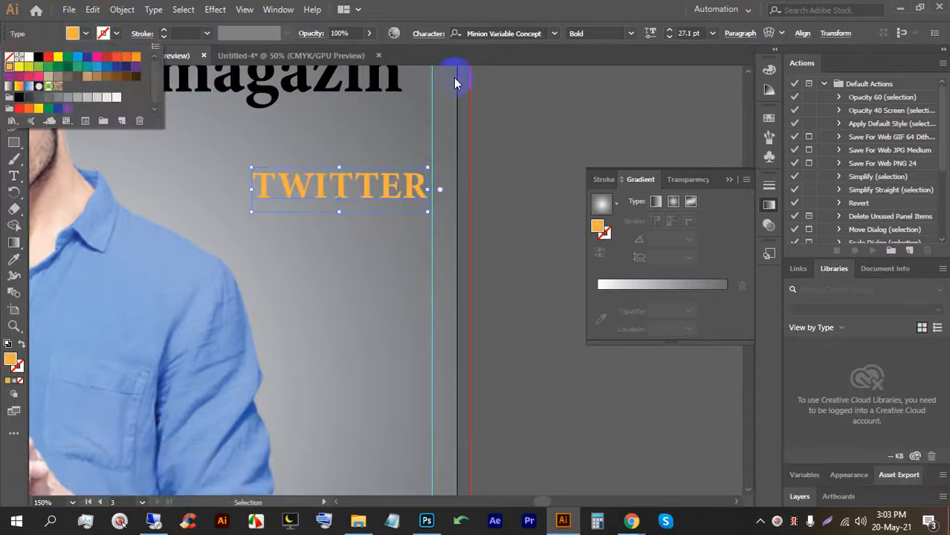
click(547, 33)
click(555, 33)
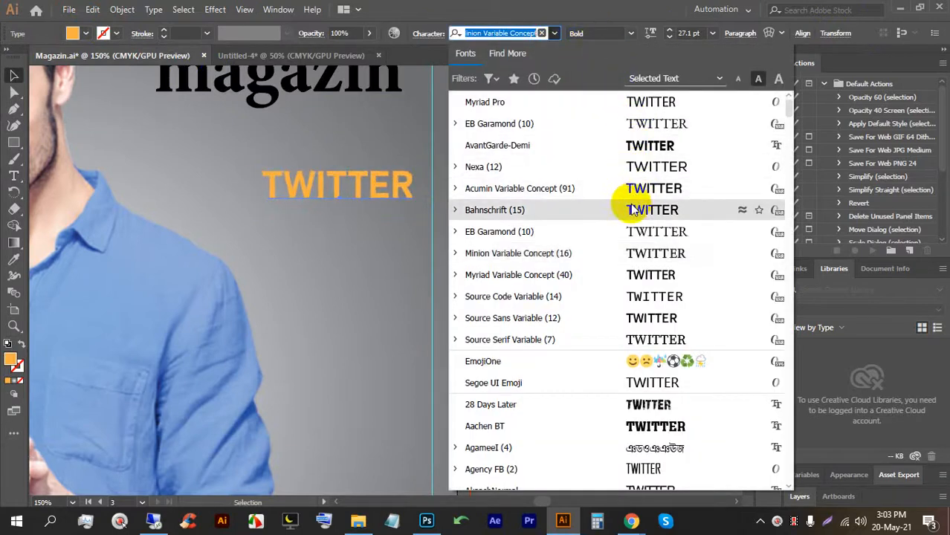
scroll(629, 213, down, 1)
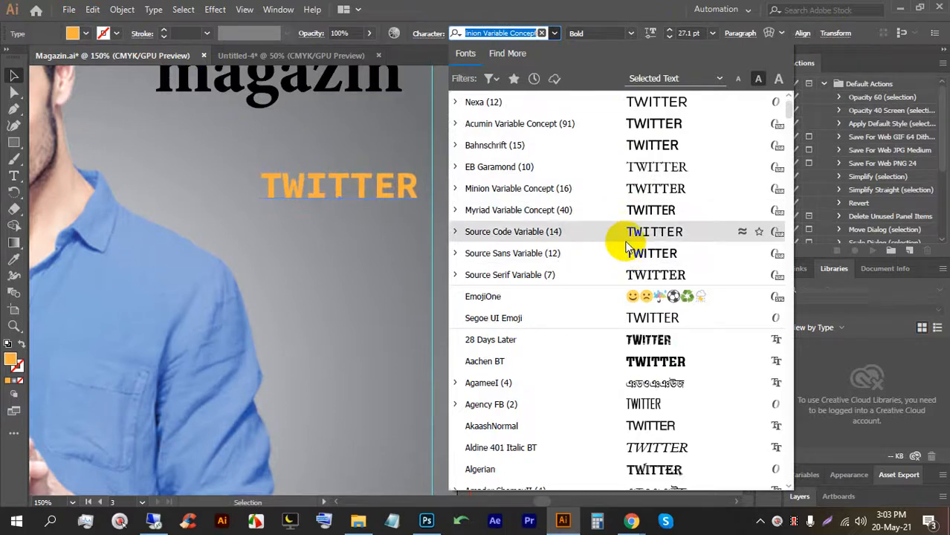
scroll(628, 227, down, 3)
scroll(627, 221, down, 4)
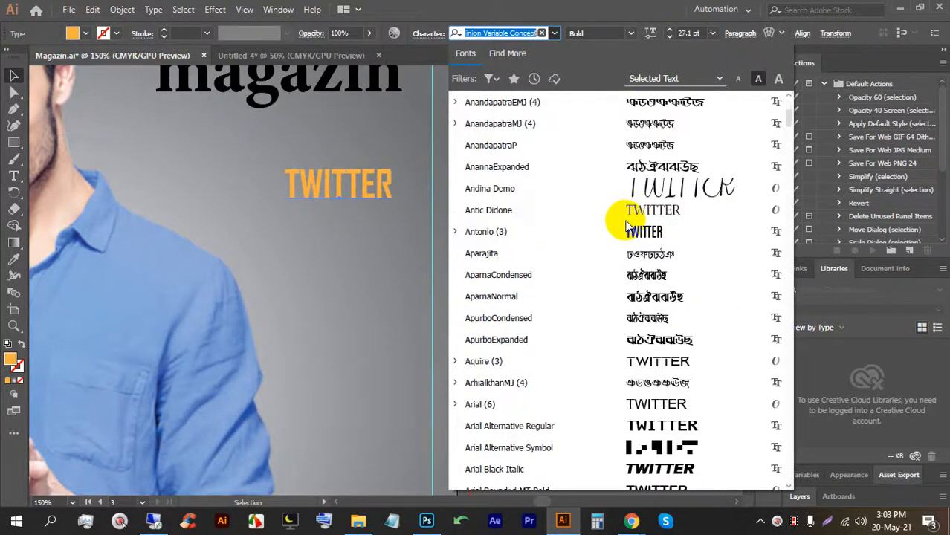
click(628, 235)
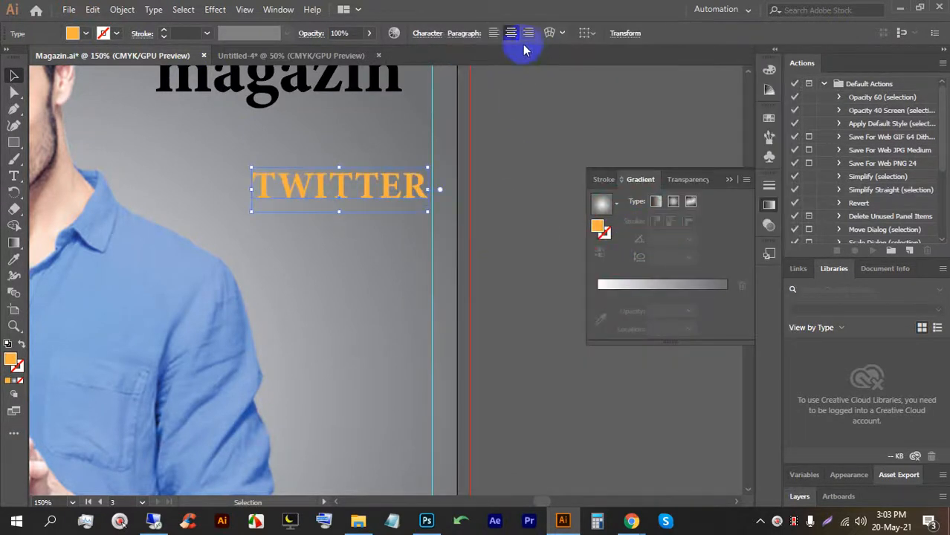
Preview fonts on the TWITTER text and settle on Antonio Bold.
double_click(358, 185)
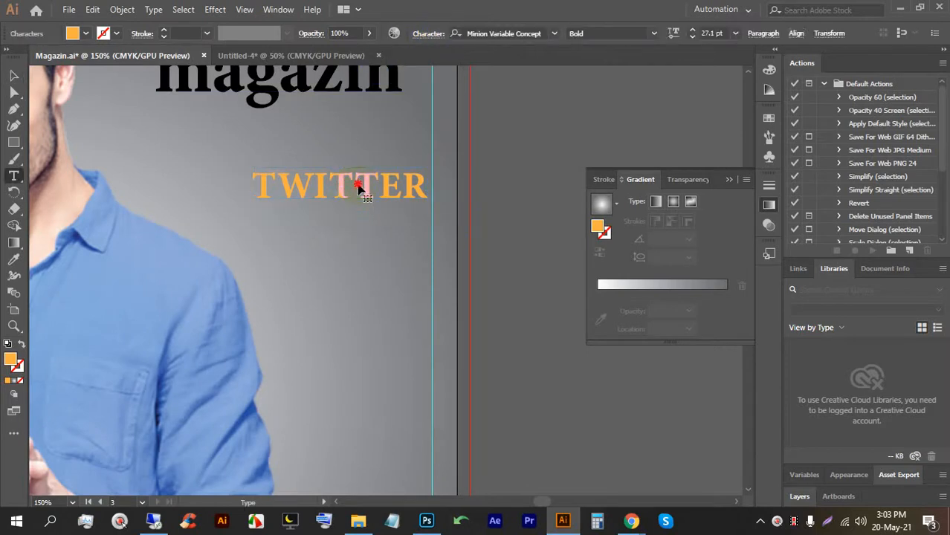
key(ctrl+a)
click(554, 35)
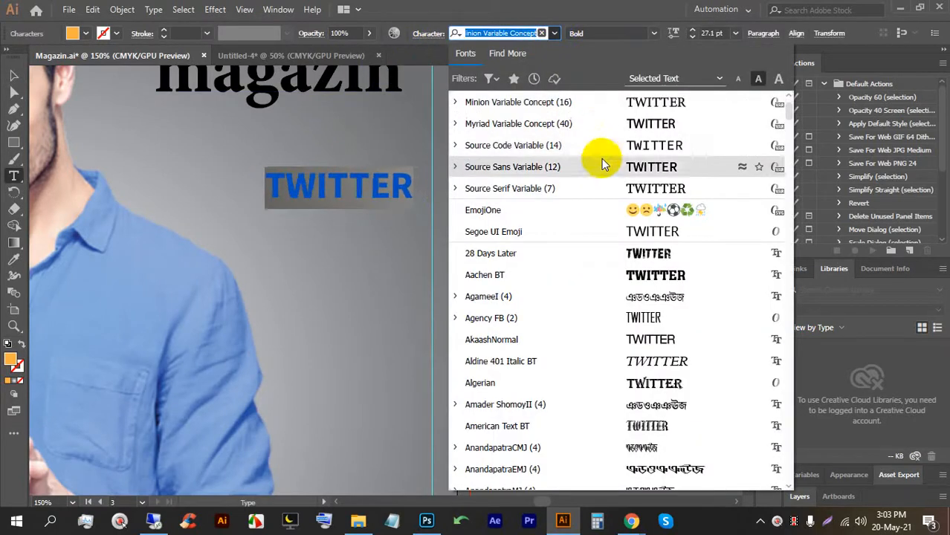
scroll(615, 170, up, 3)
scroll(633, 186, down, 10)
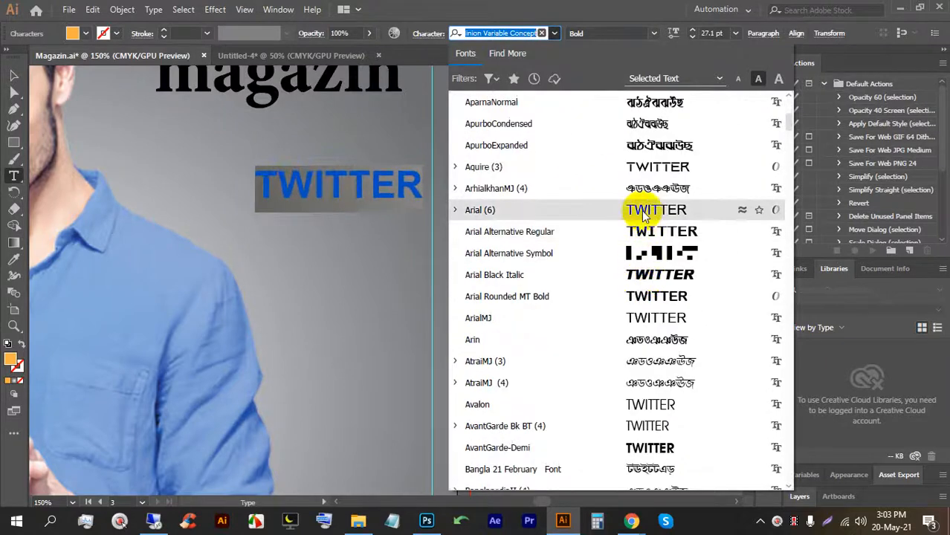
scroll(643, 256, down, 8)
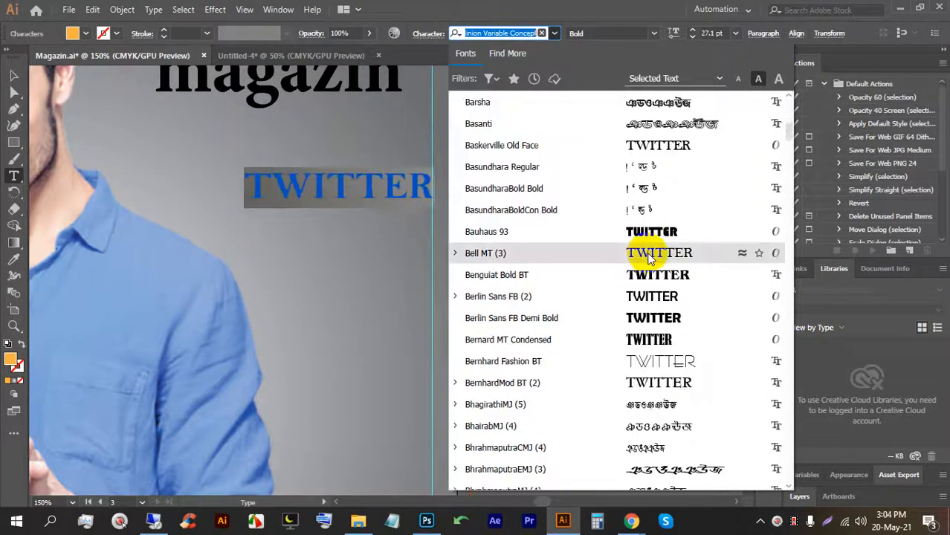
scroll(648, 261, down, 5)
scroll(654, 277, down, 3)
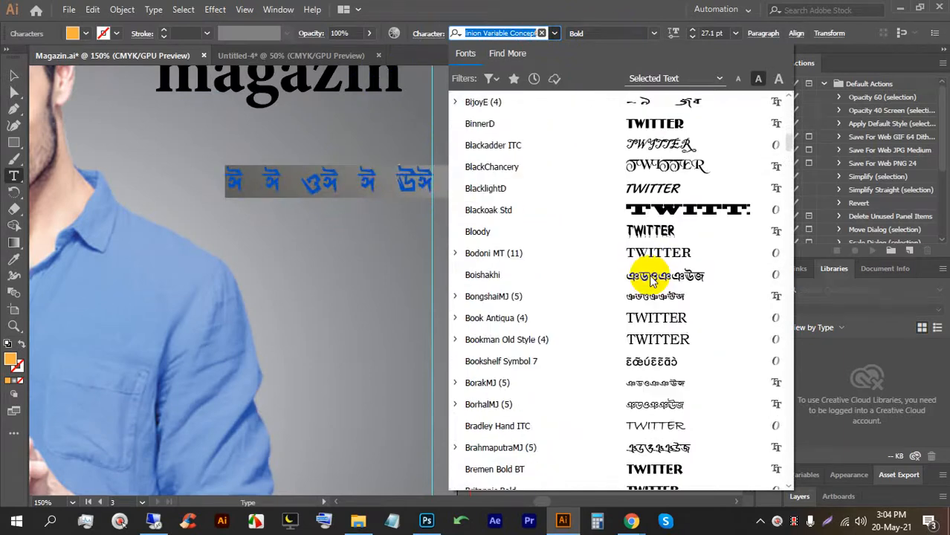
scroll(658, 279, down, 4)
scroll(658, 283, down, 9)
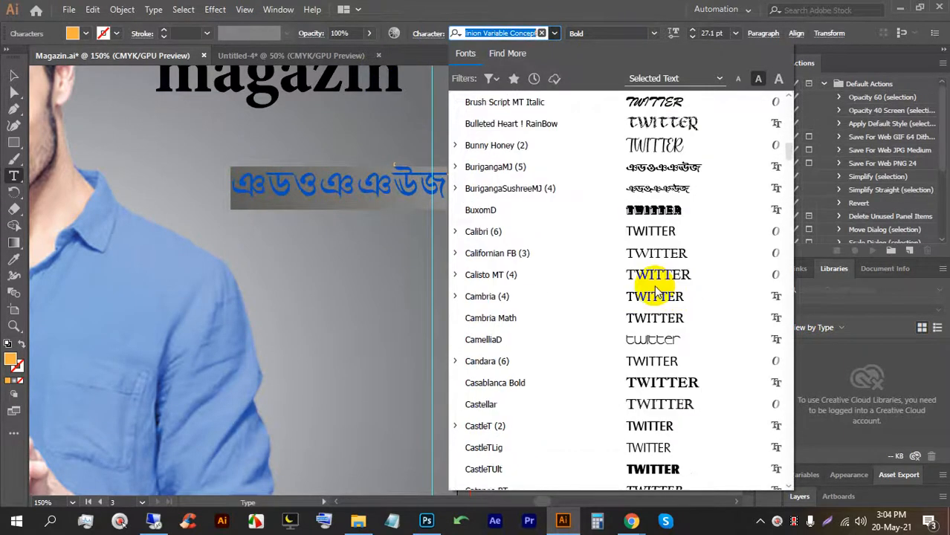
scroll(652, 290, down, 10)
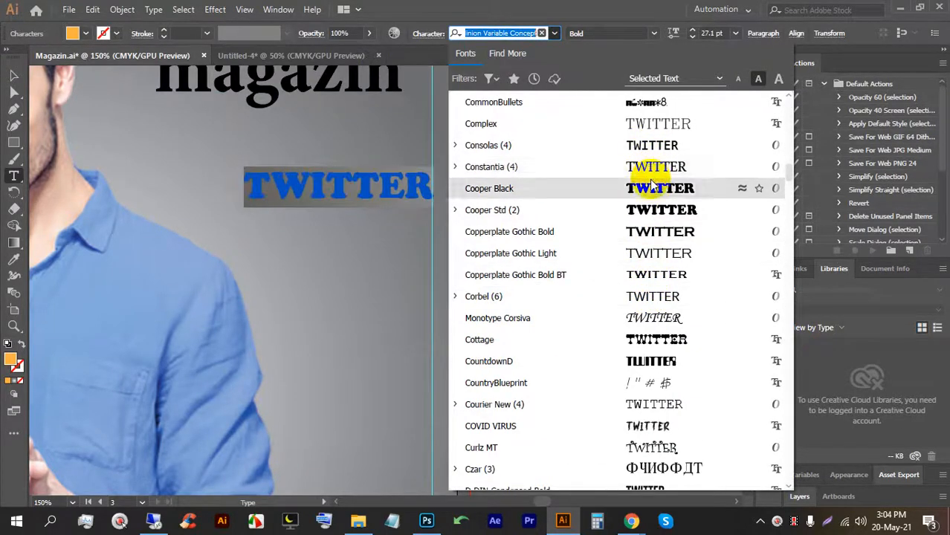
scroll(651, 189, down, 4)
scroll(652, 195, down, 6)
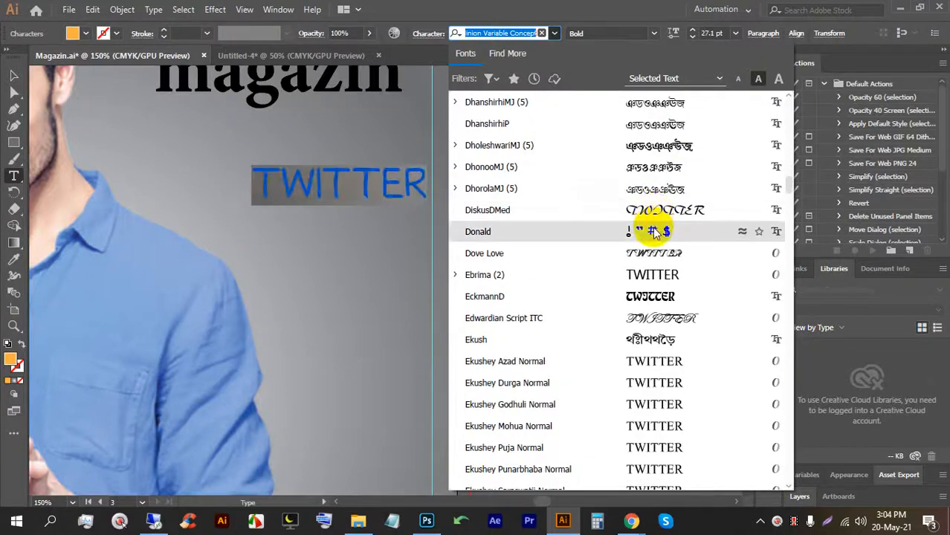
scroll(652, 256, up, 10)
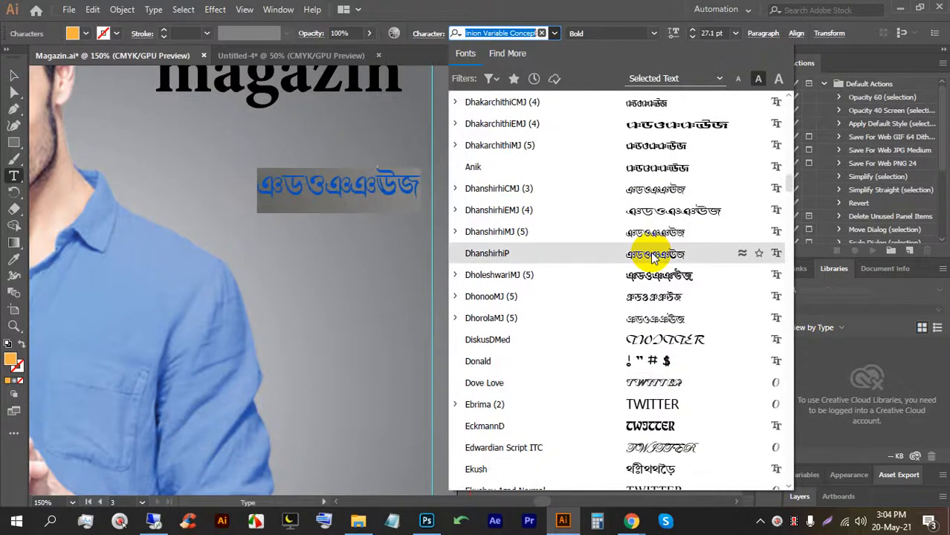
scroll(652, 256, up, 3)
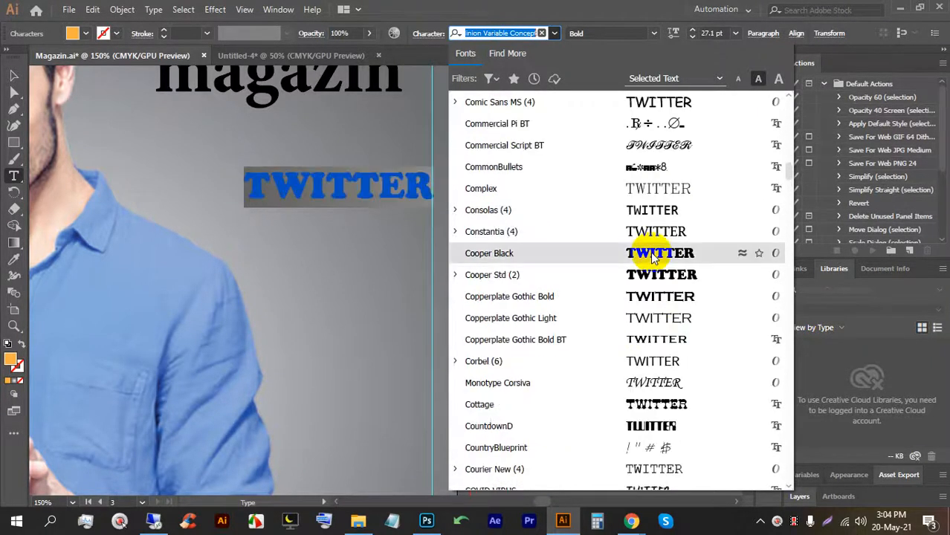
scroll(653, 230, up, 6)
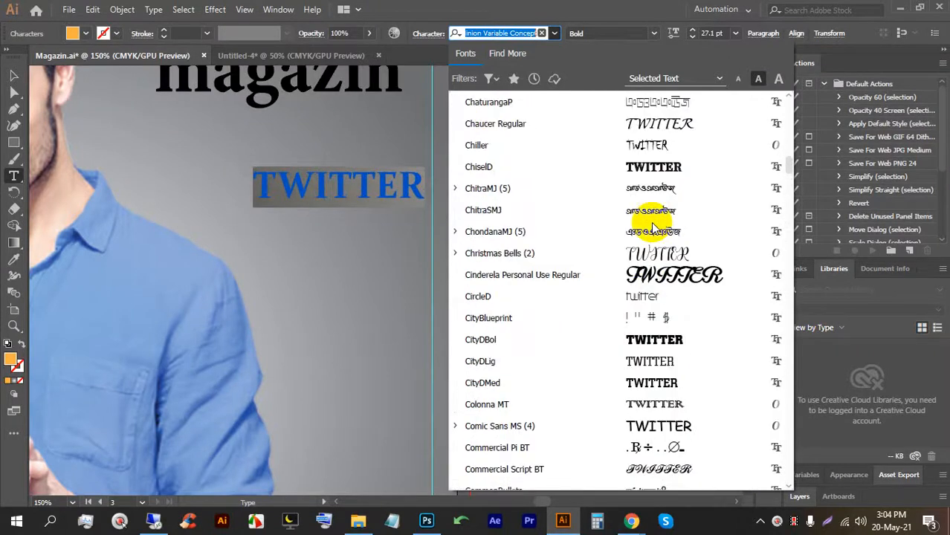
scroll(653, 230, up, 3)
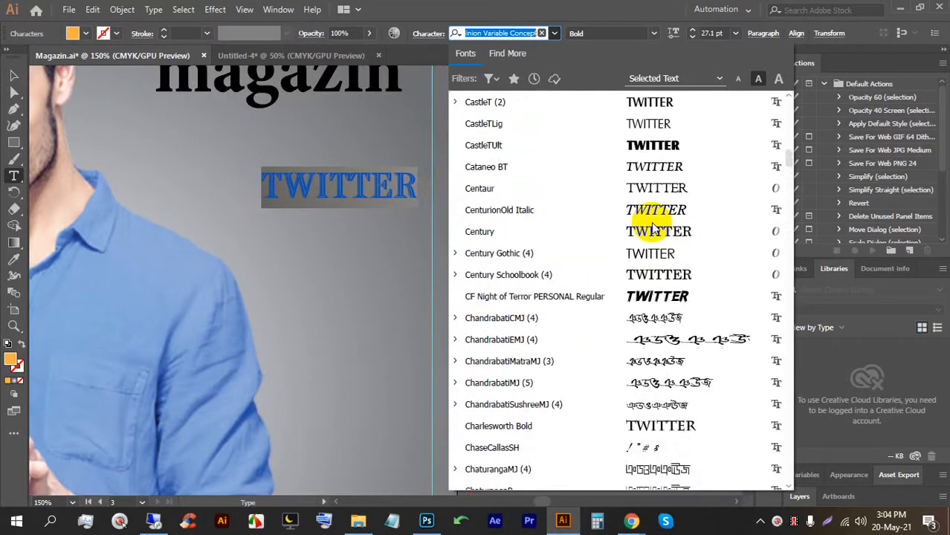
scroll(660, 254, up, 4)
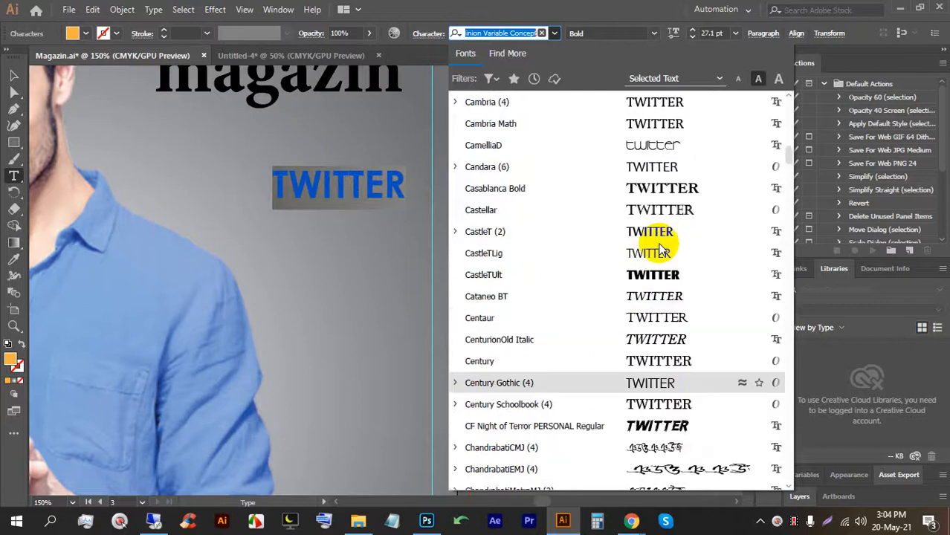
scroll(659, 247, up, 3)
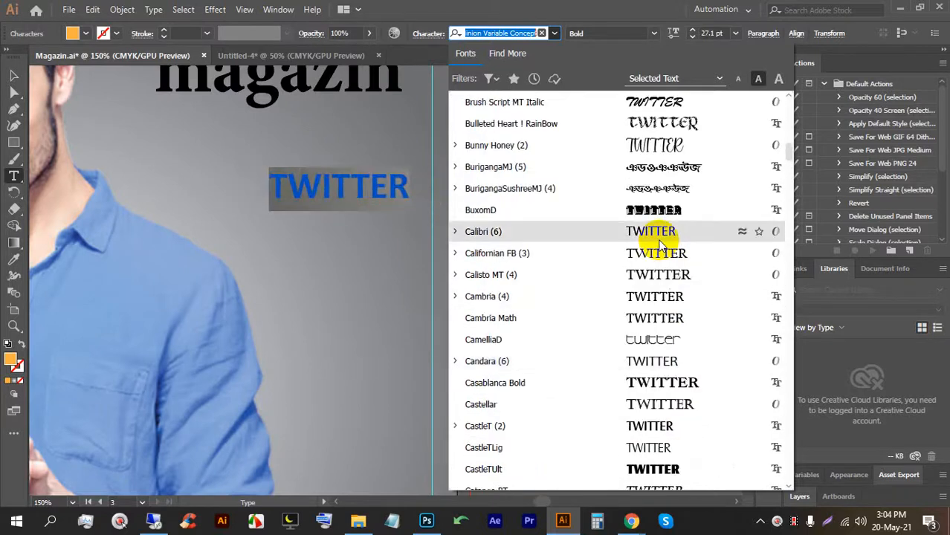
scroll(660, 245, up, 5)
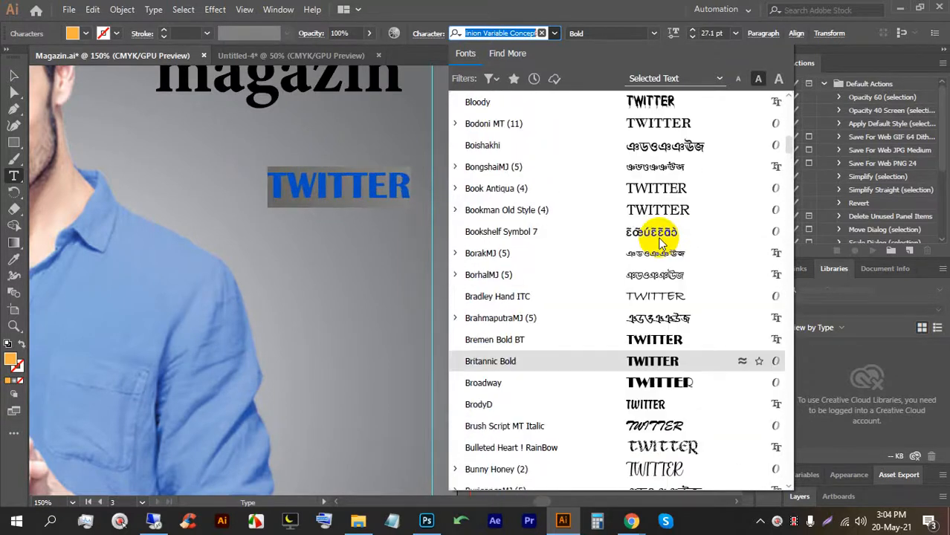
scroll(660, 241, up, 4)
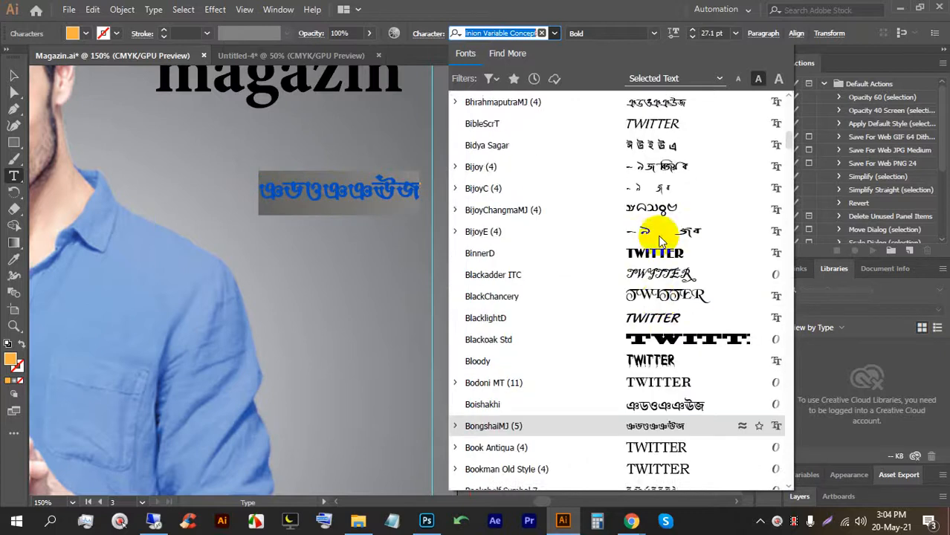
scroll(660, 241, up, 2)
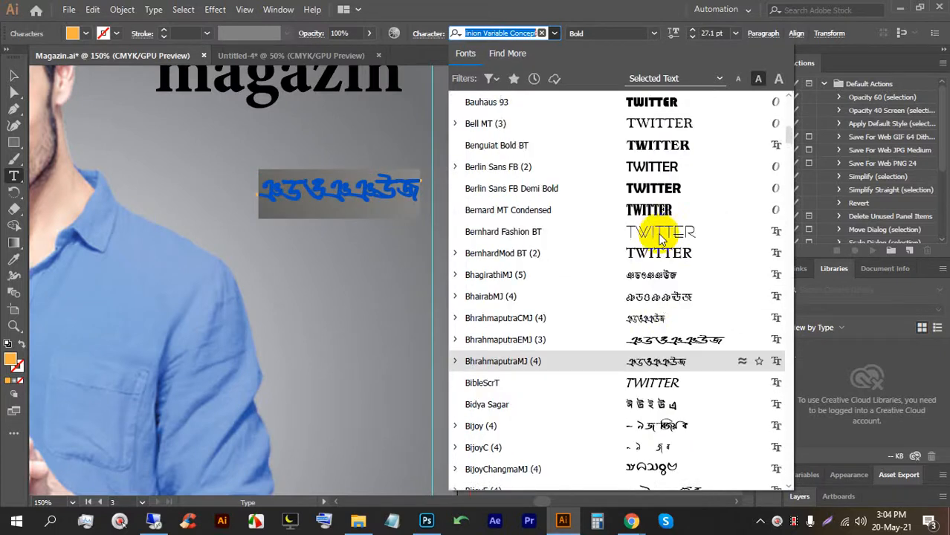
scroll(655, 201, up, 5)
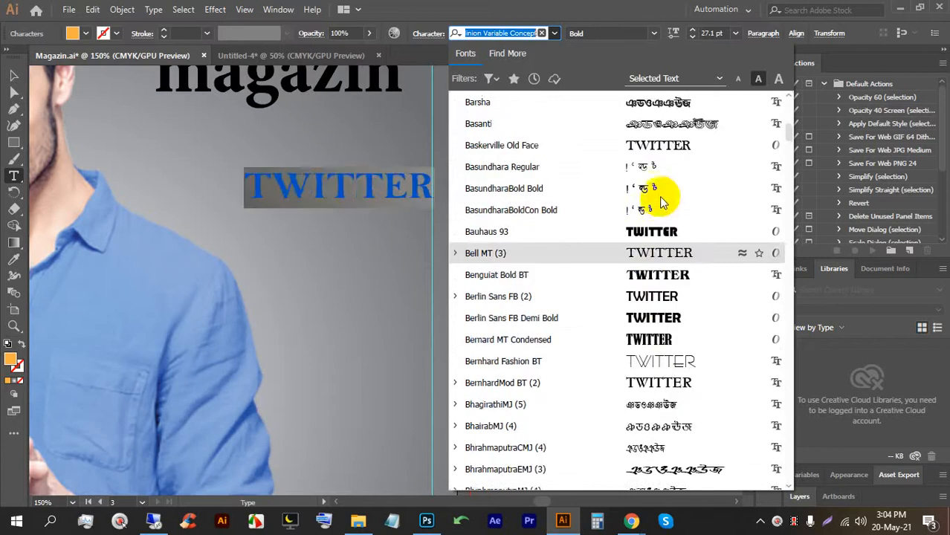
scroll(664, 225, up, 1)
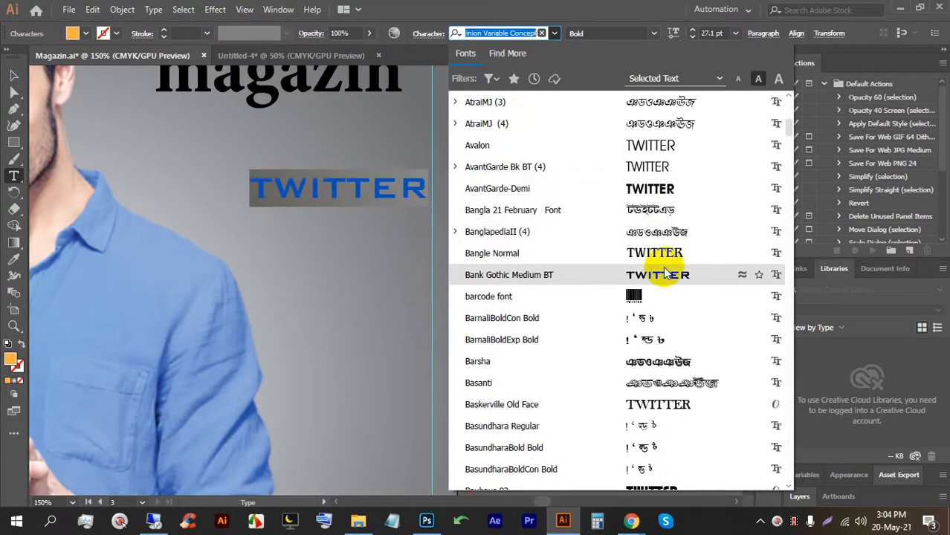
scroll(664, 277, up, 3)
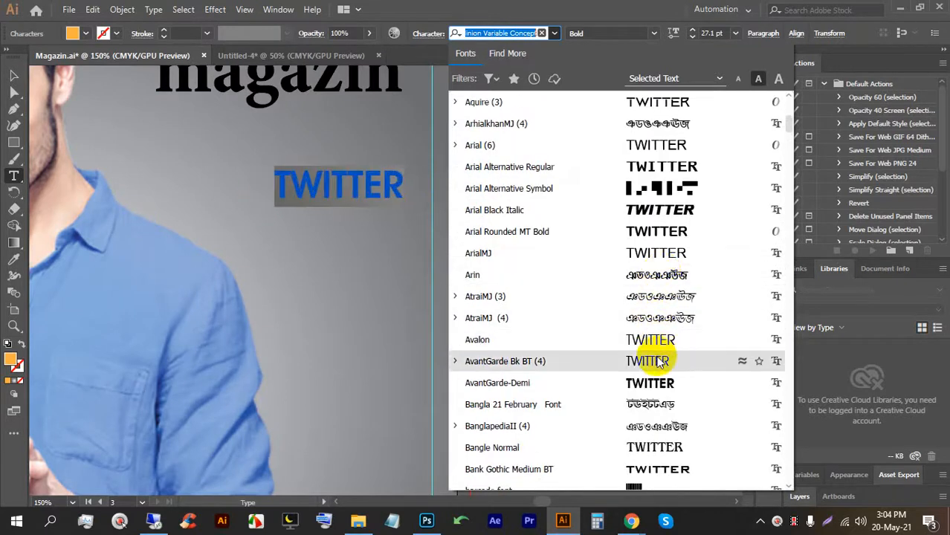
scroll(660, 361, up, 2)
scroll(660, 360, up, 1)
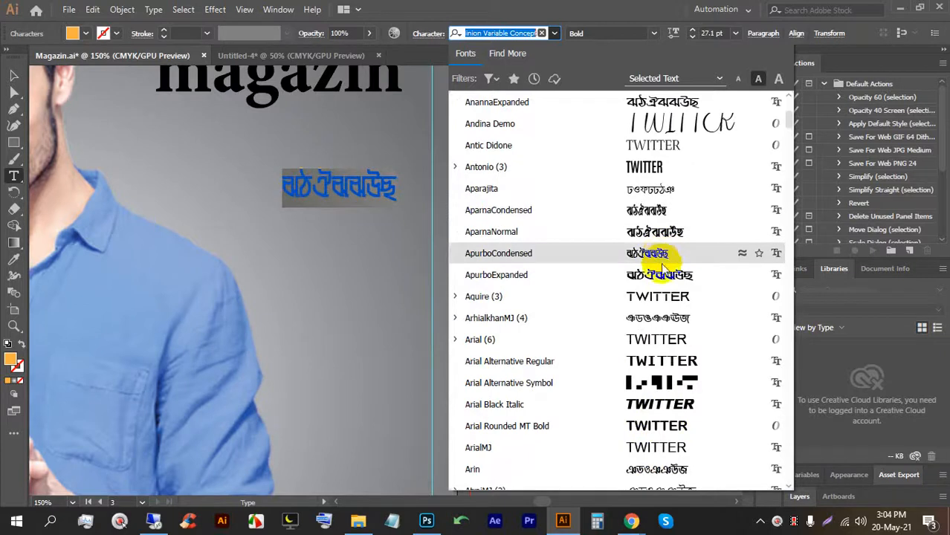
click(641, 177)
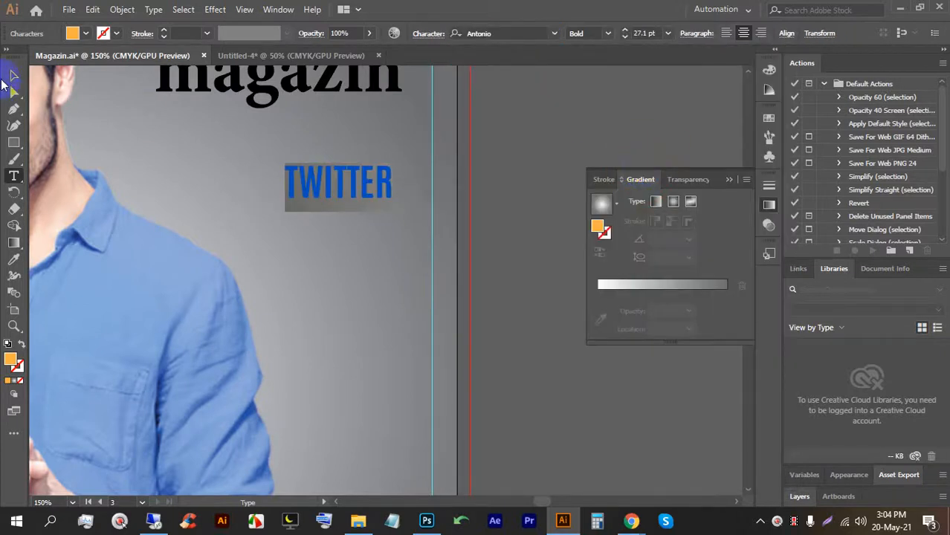
Reposition and shrink TWITTER, then make a copy of it below.
click(13, 75)
click(541, 140)
click(350, 205)
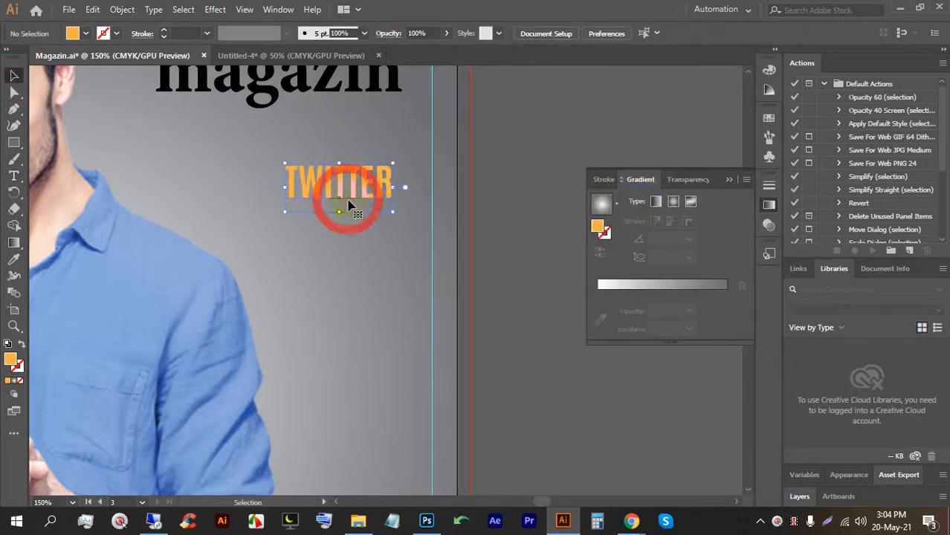
drag(350, 205, 373, 241)
key(shift)
scroll(365, 193, down, 3)
scroll(368, 189, up, 3)
key(t)
Retype the copy in lowercase as 'Das cinfluss-' and 'reichste' on separate lines.
double_click(373, 240)
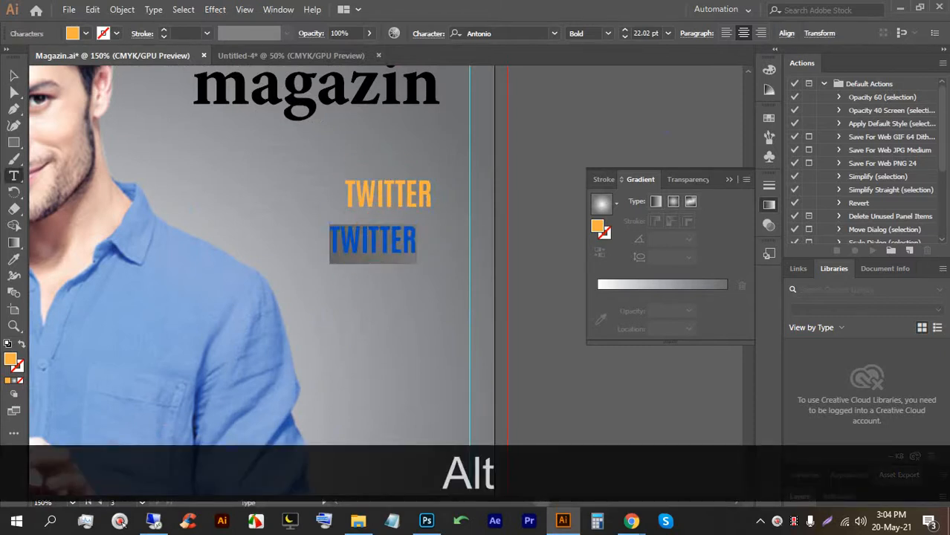
text(dA)
key(BackSpace)
key(BackSpace)
key(BackSpace)
key(Caps_Lock)
text(Das )
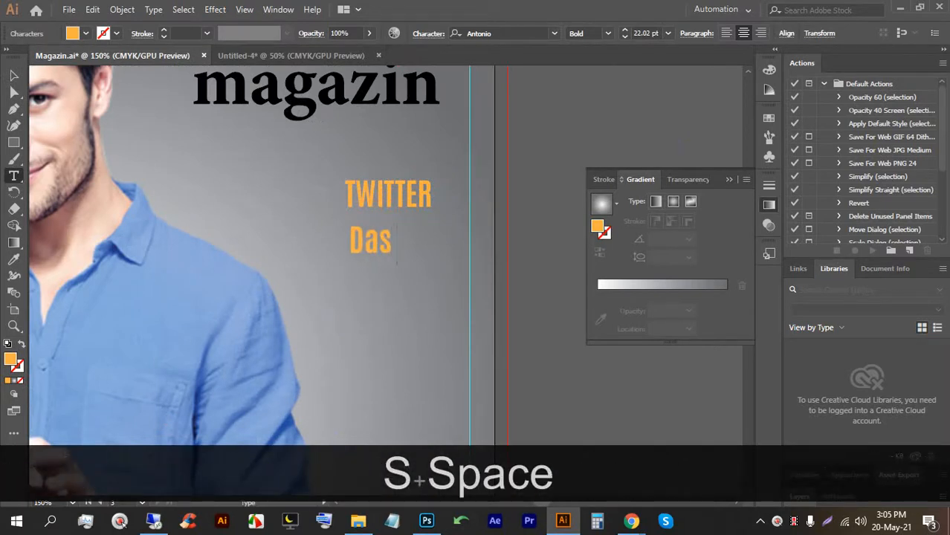
text(cinf)
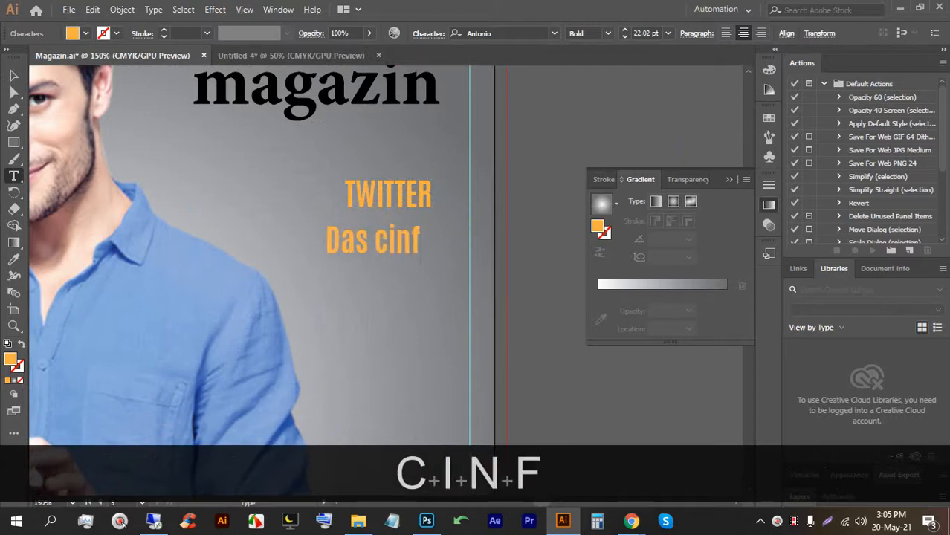
text(luss)
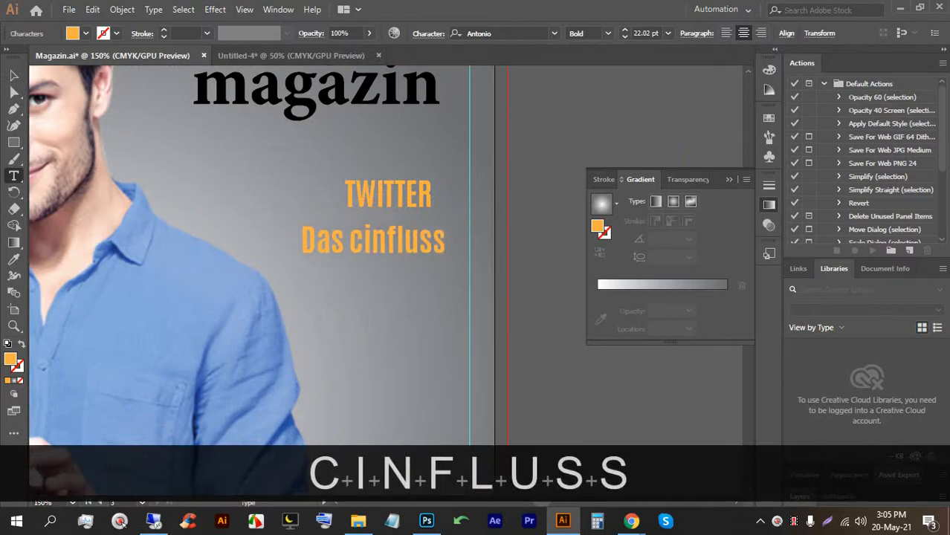
text(-r)
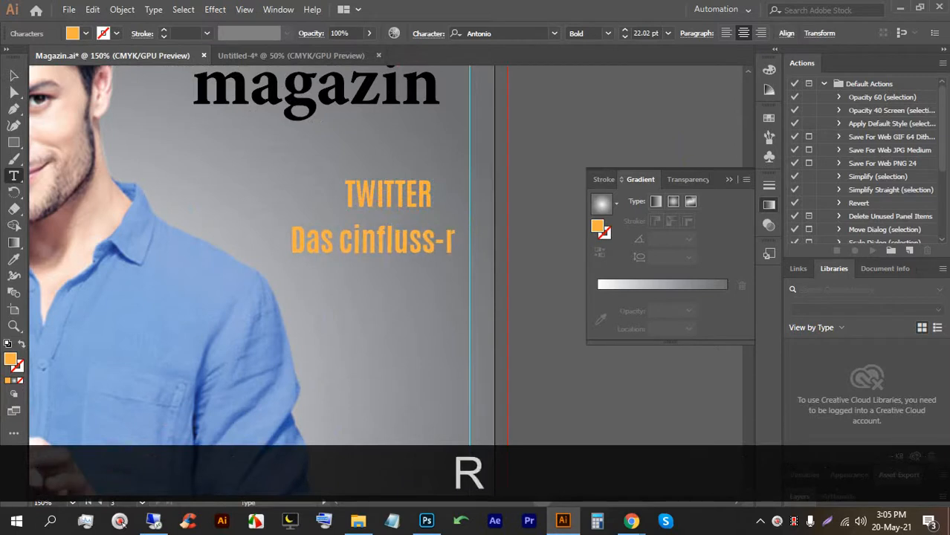
key(BackSpace)
key(Return)
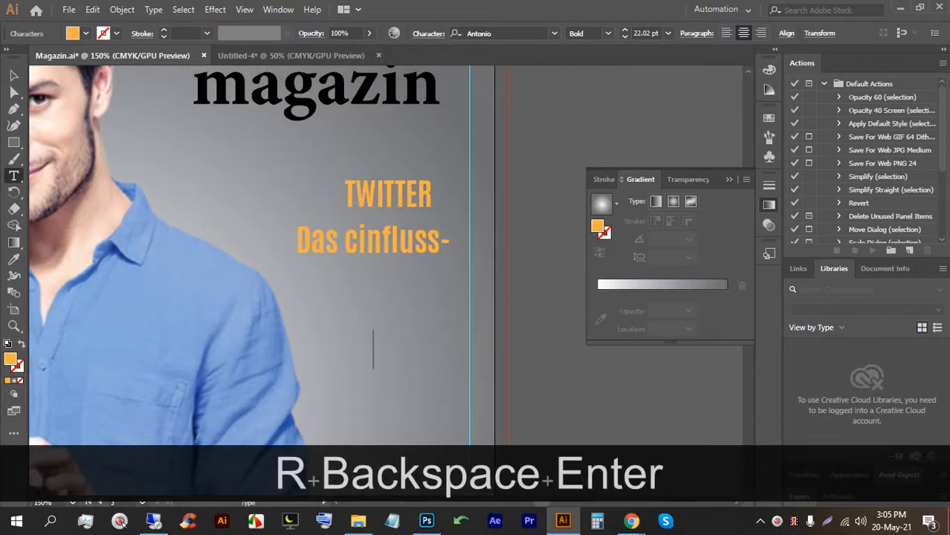
text(reichst)
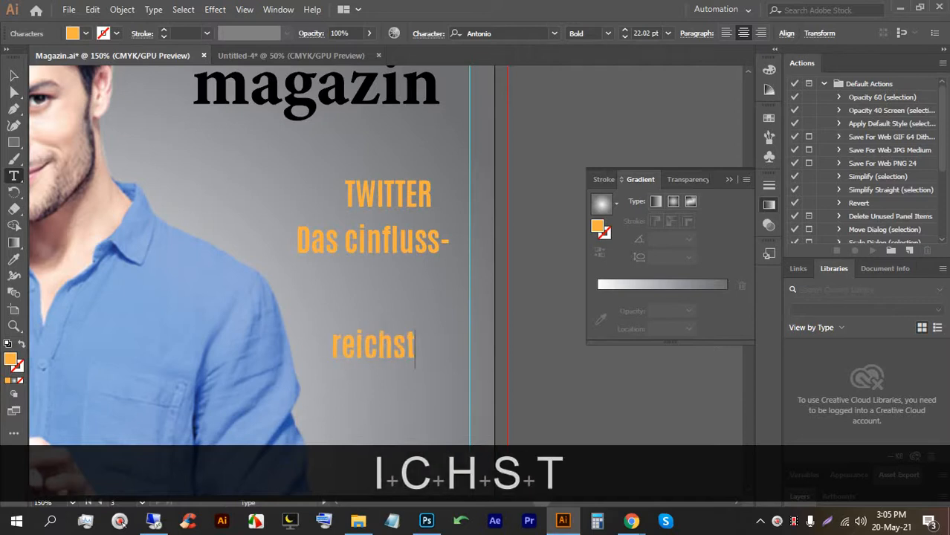
text(e)
Add the lines 'Medium der' and 'welt', then select the whole four-line tagline.
key(Return)
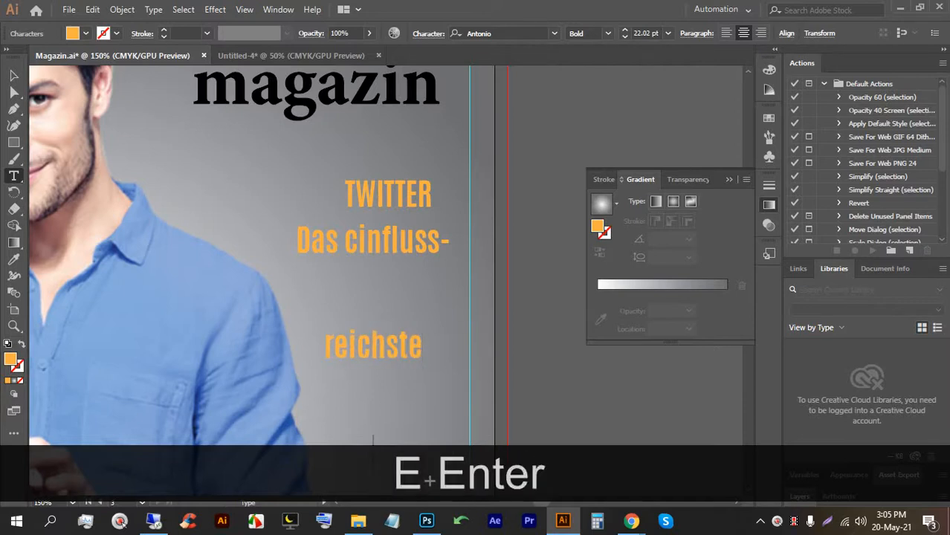
text(Me)
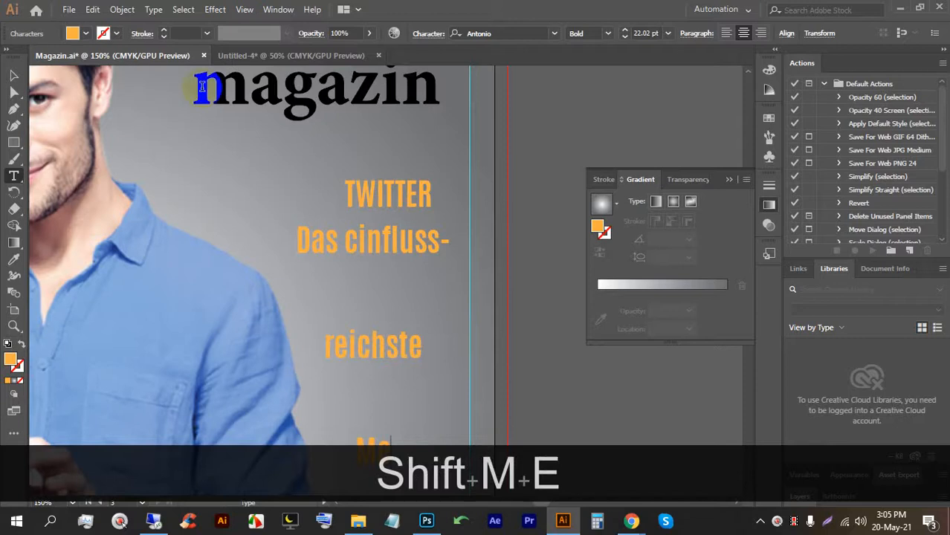
scroll(46, 206, down, 5)
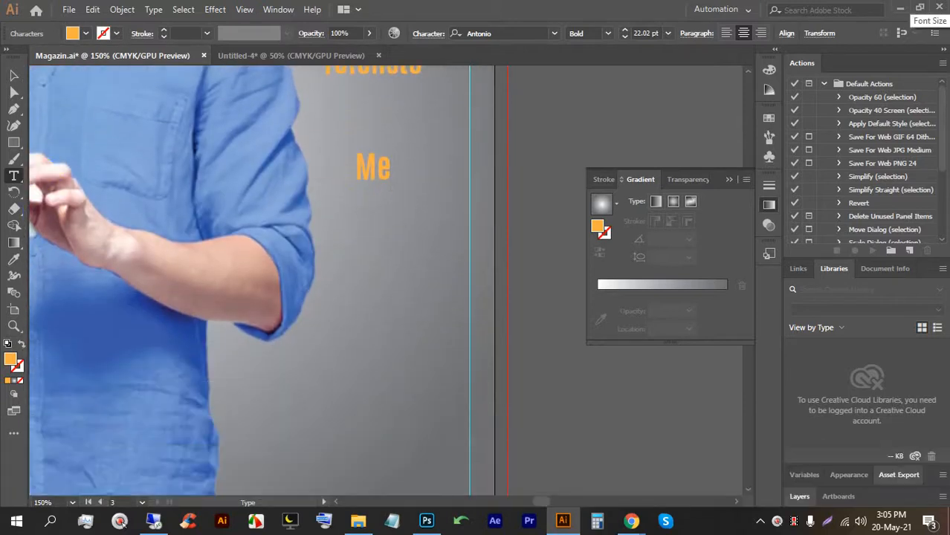
text(dium)
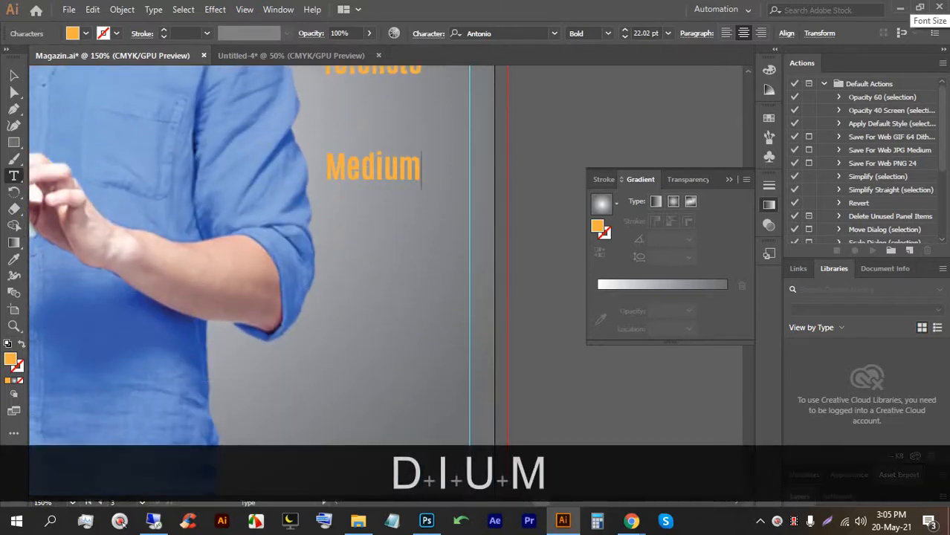
text( der)
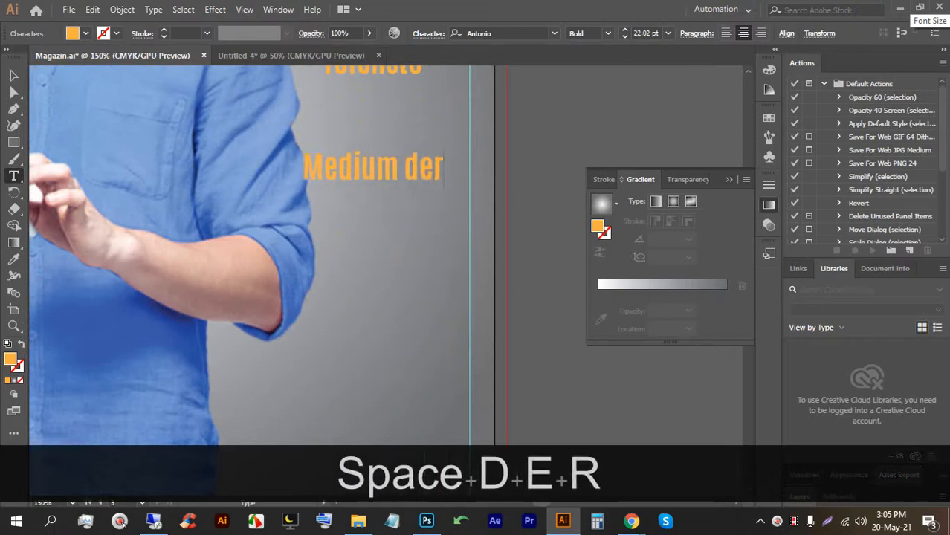
key(Return)
text(we)
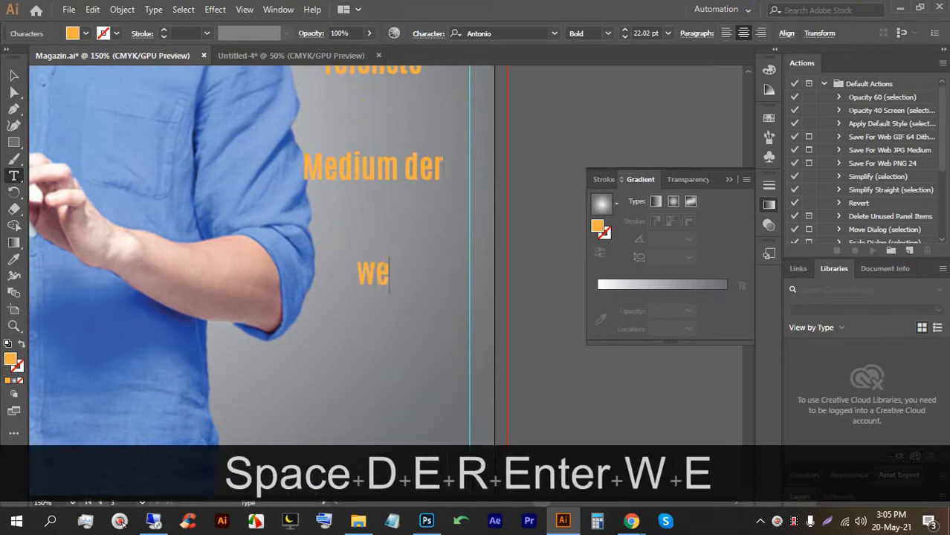
text(lt)
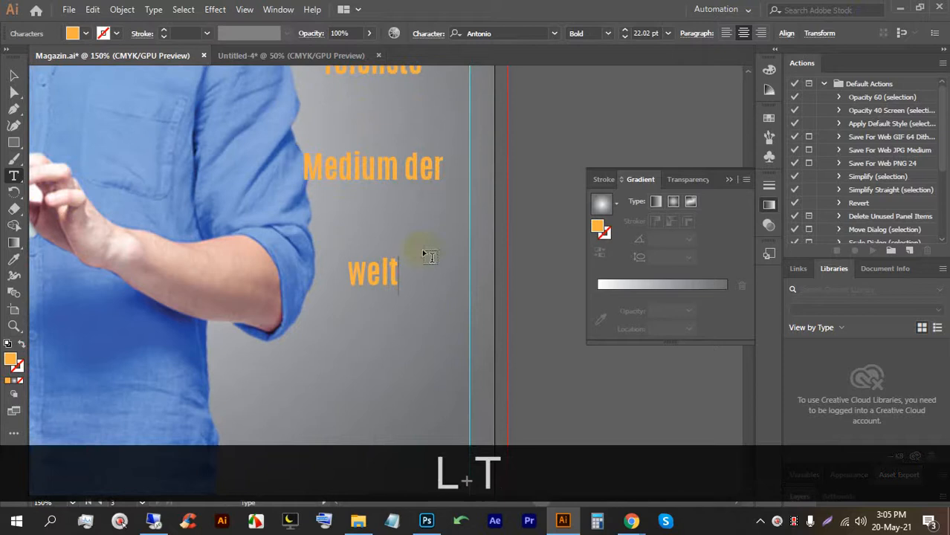
alt+scroll(311, 267, down, 2)
alt+scroll(288, 157, up, 1)
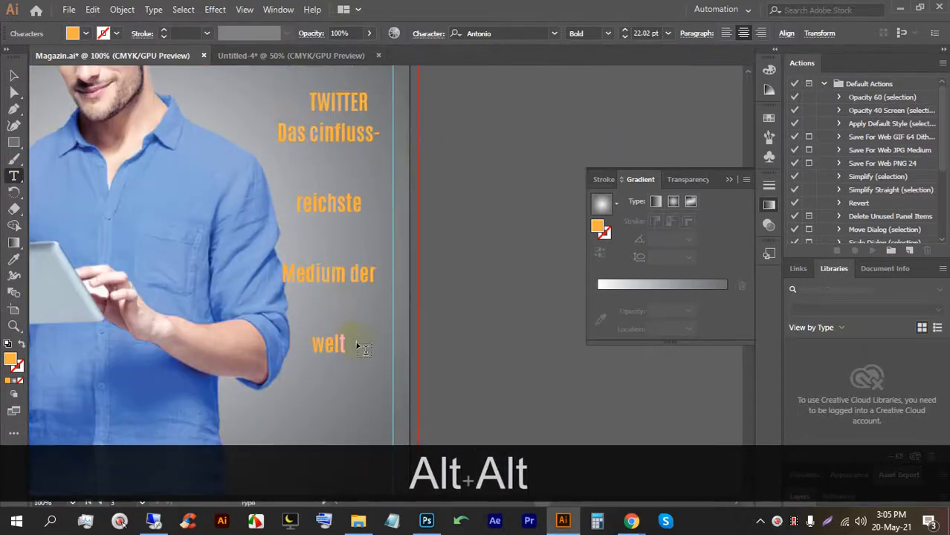
drag(343, 341, 254, 165)
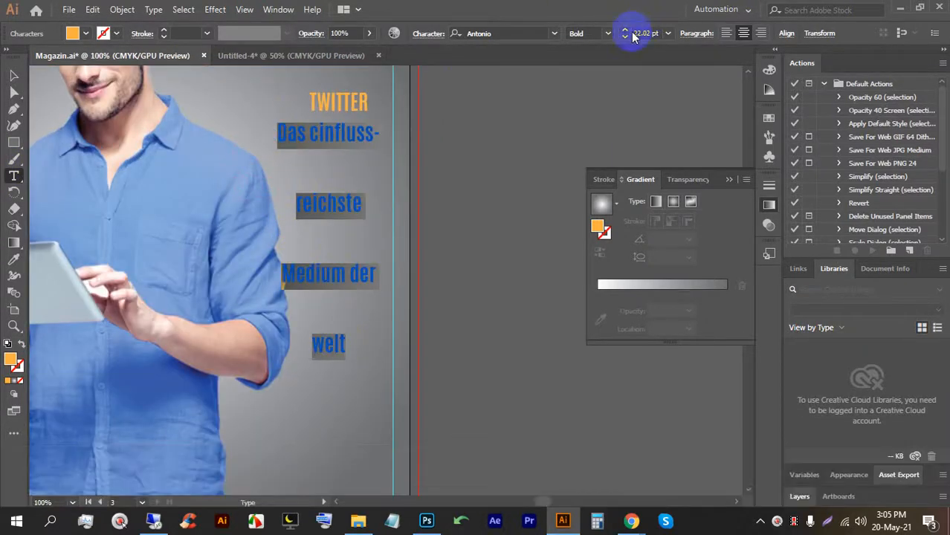
Tighten the tagline's line spacing to 28 pt.
click(422, 34)
click(415, 98)
key(Down)
key(Down)
key(Down)
key(Down)
key(Down)
key(Down)
key(Down)
key(Down)
key(Down)
key(Down)
key(Down)
key(Down)
key(Down)
key(Down)
key(Down)
key(Down)
key(Down)
key(Down)
key(Down)
key(Down)
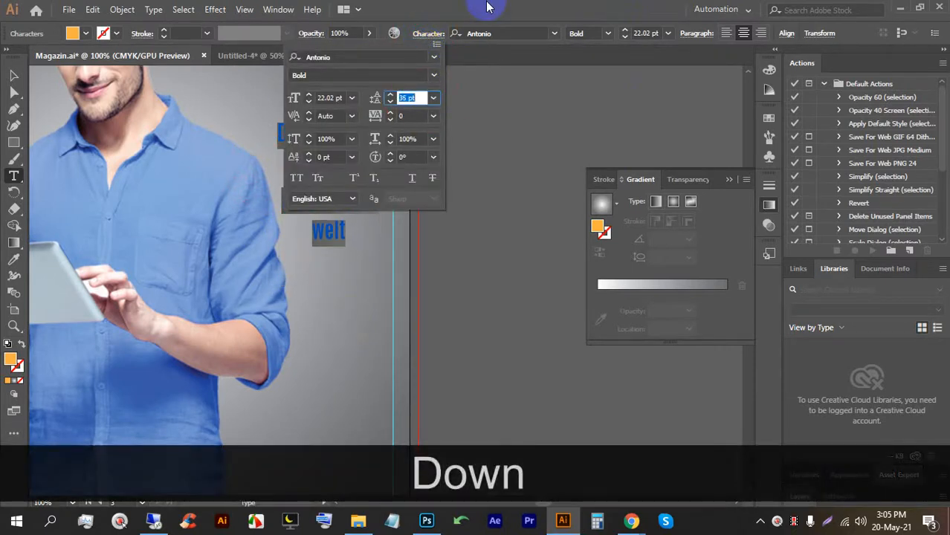
key(Down)
key(Down)
key(Down)
key(Down)
key(Down)
key(Down)
key(Down)
click(11, 78)
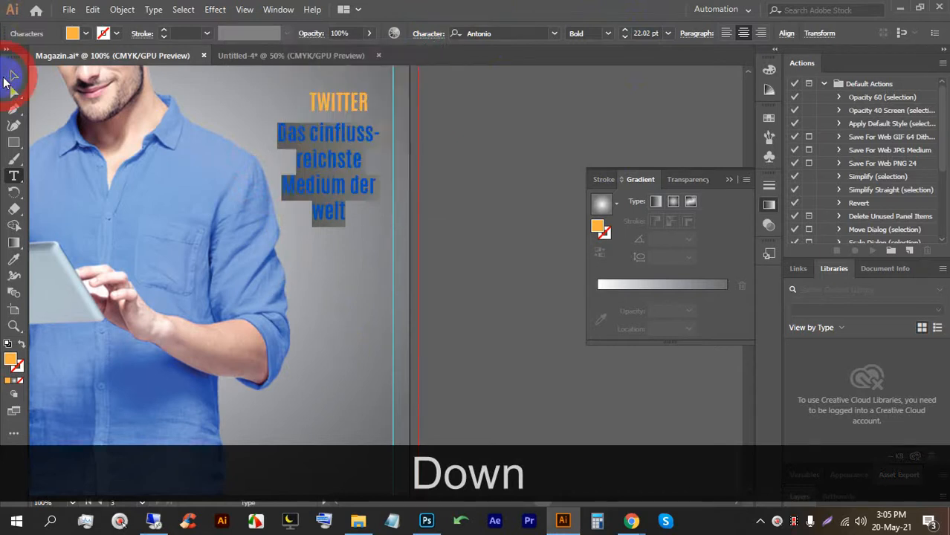
scroll(348, 180, up, 1)
scroll(349, 180, up, 1)
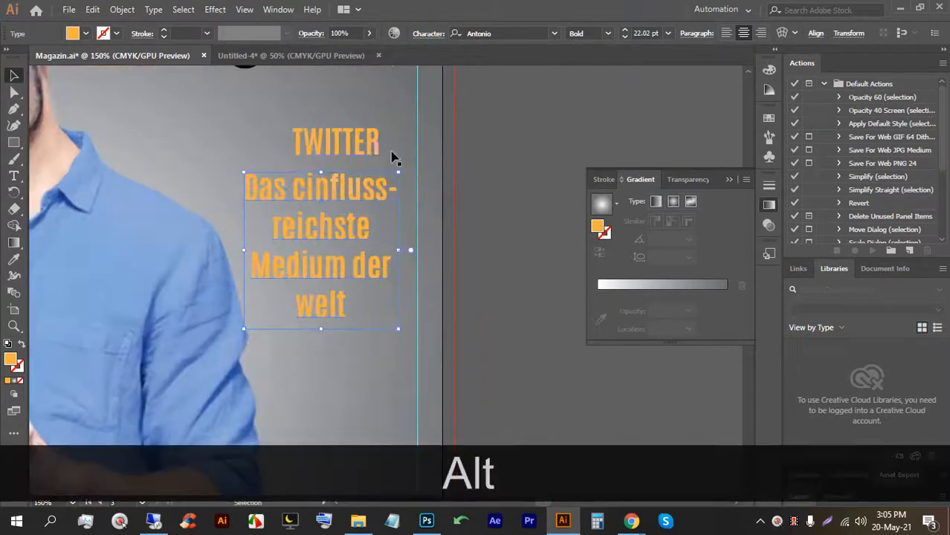
Set the tagline to EB Garamond Regular with 18 pt line spacing.
click(555, 33)
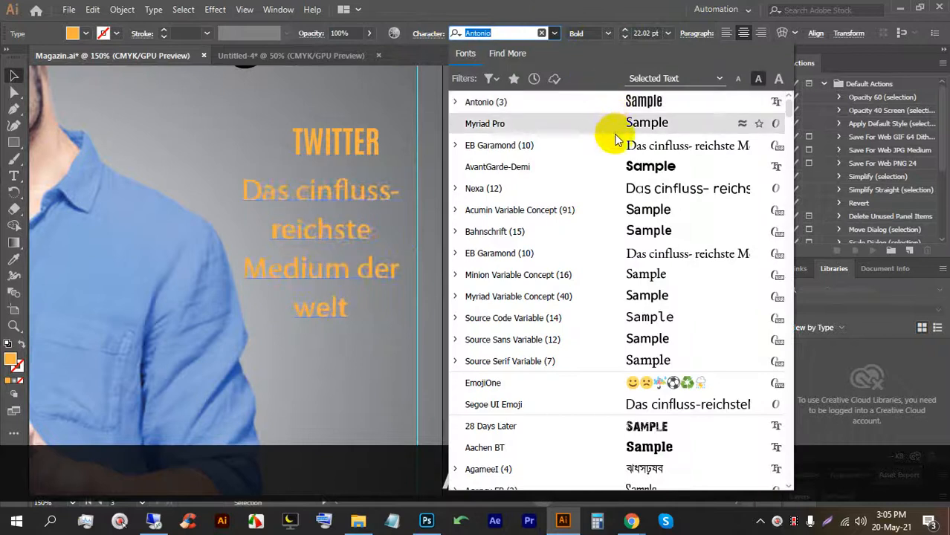
click(615, 145)
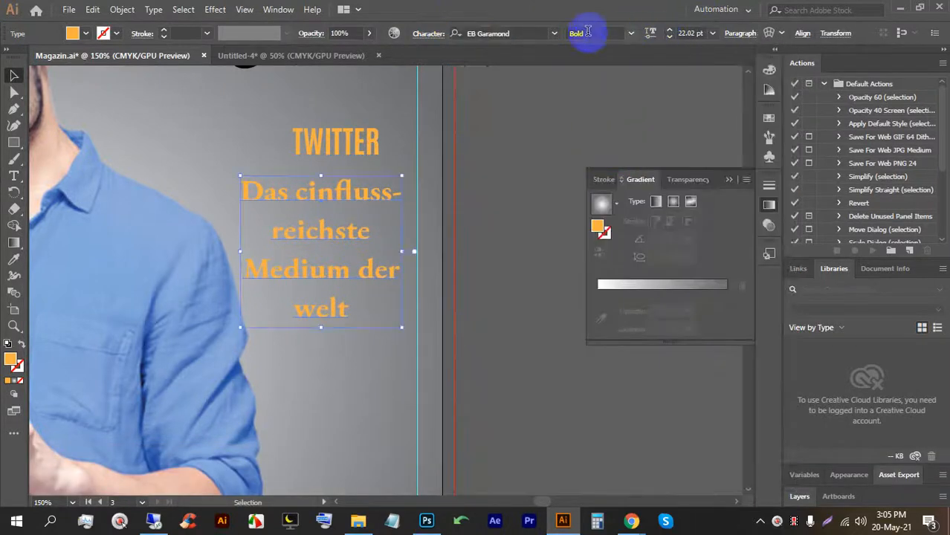
click(630, 33)
click(598, 47)
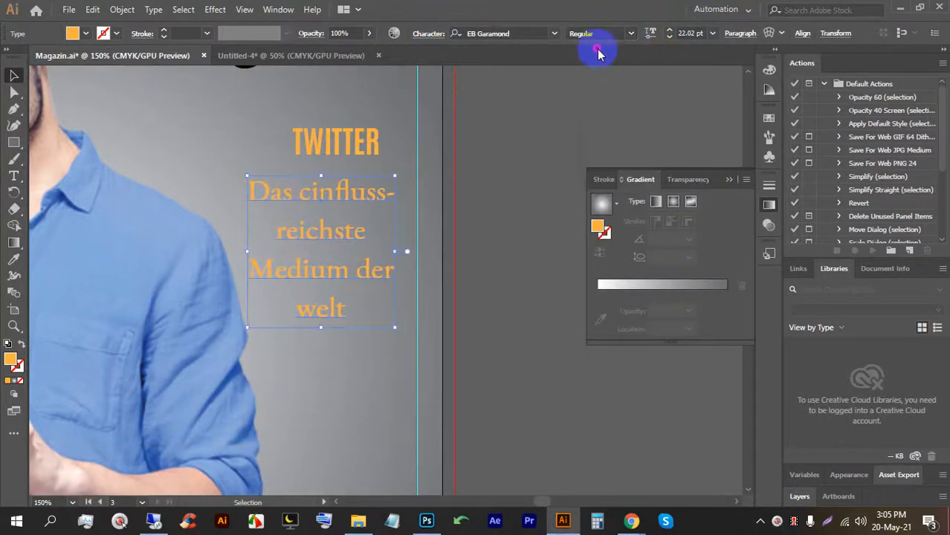
click(430, 34)
click(407, 99)
key(Down)
key(Down)
key(Down)
key(Down)
key(Down)
key(Down)
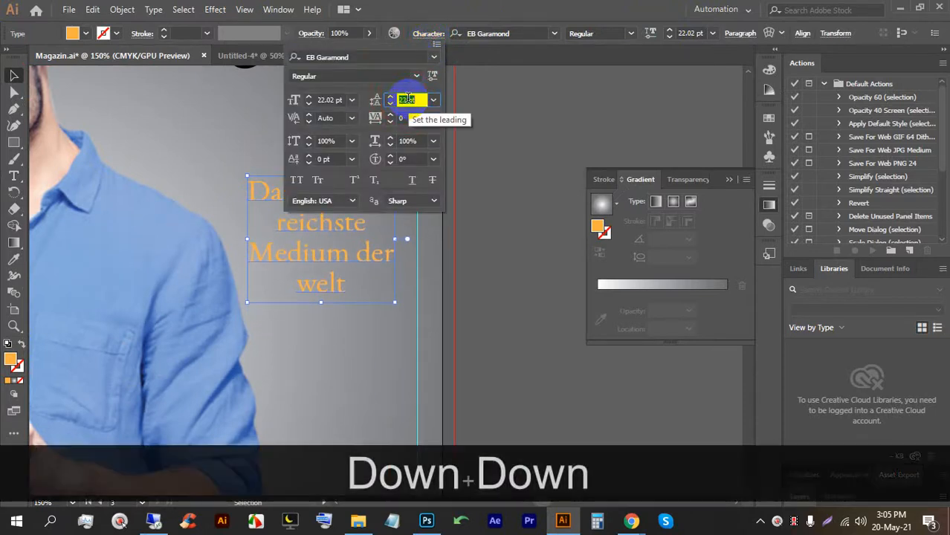
click(530, 134)
Change the subtitle text under TWITTER to white.
scroll(290, 190, up, 1)
click(312, 217)
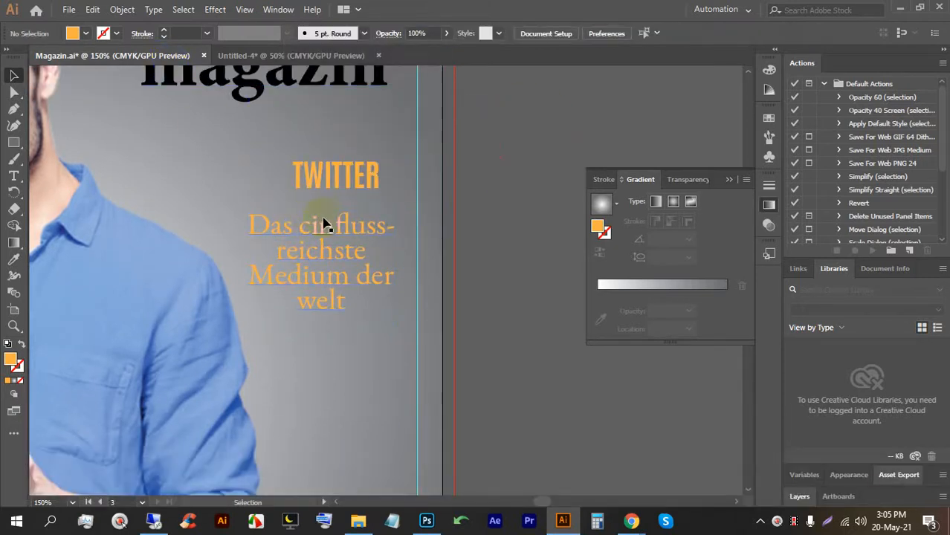
click(322, 231)
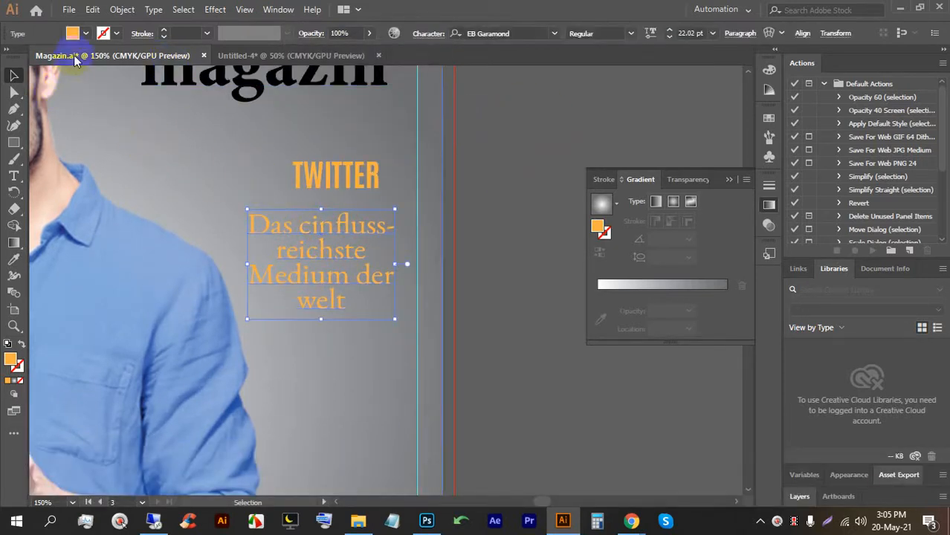
click(85, 32)
click(20, 58)
click(30, 59)
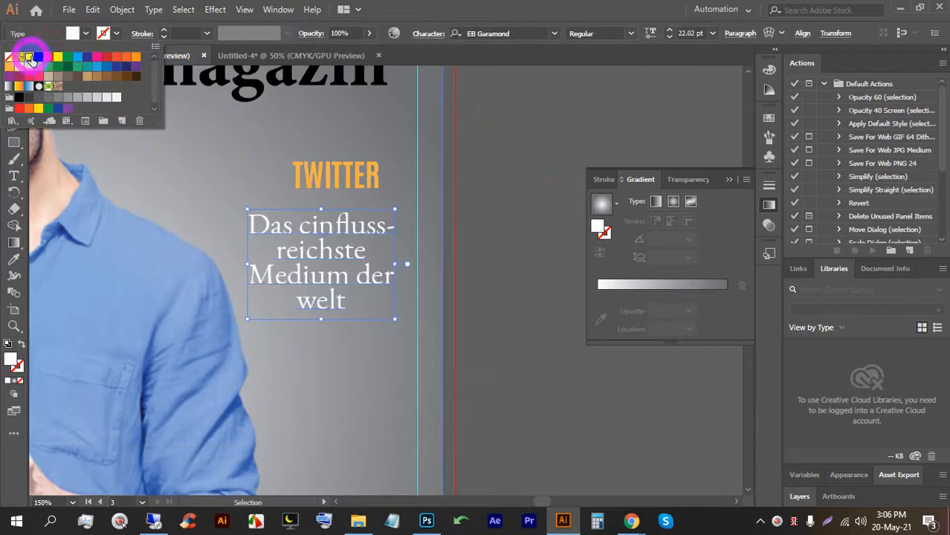
click(492, 155)
Lock the grey gradient background and horizontally centre TWITTER and the subtitle.
click(378, 350)
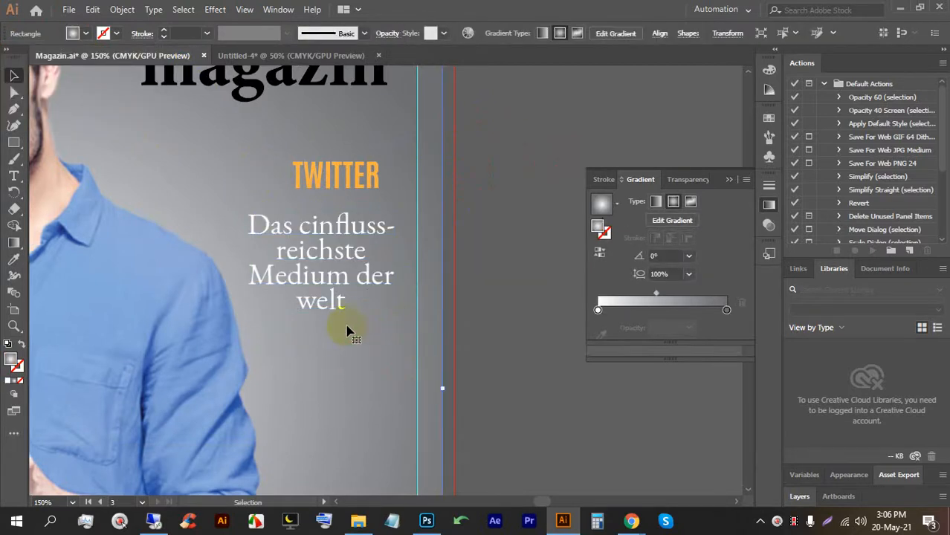
key(ctrl)
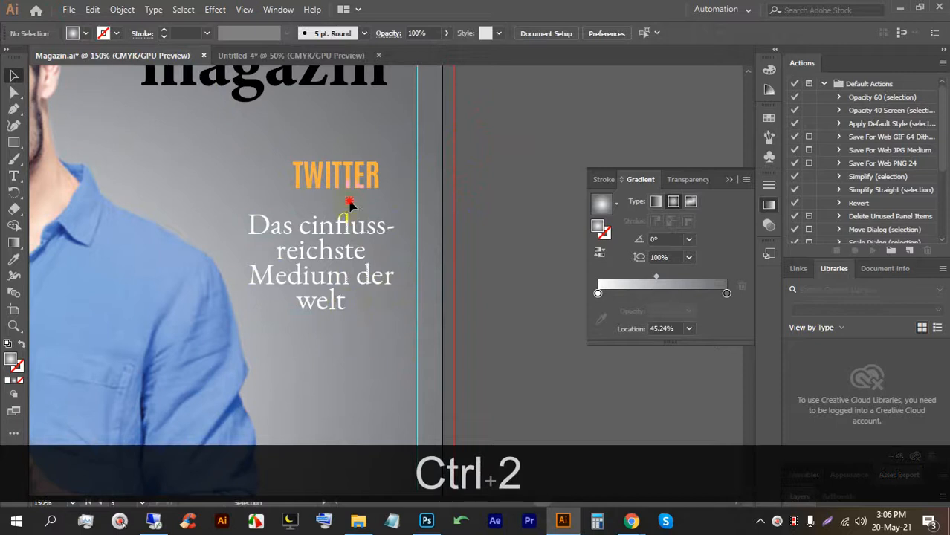
click(324, 176)
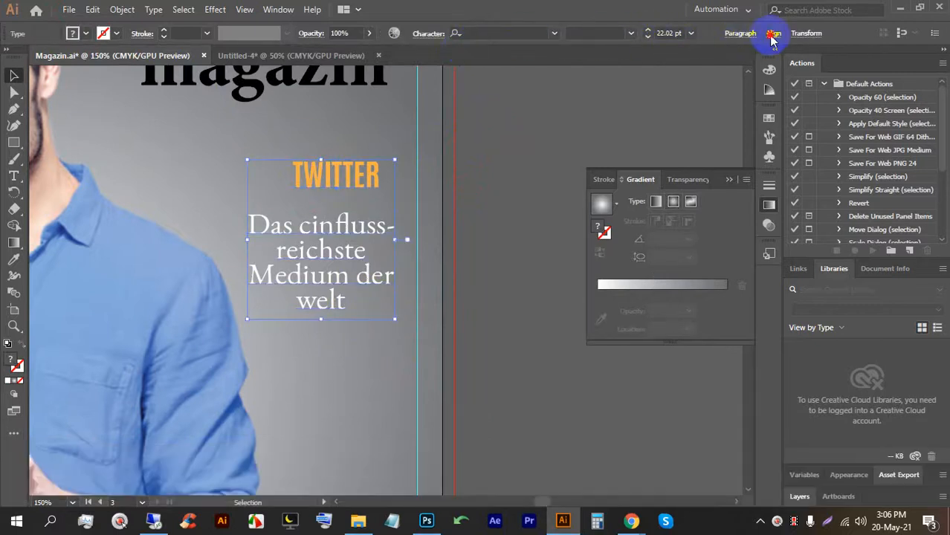
click(774, 33)
click(658, 72)
click(485, 199)
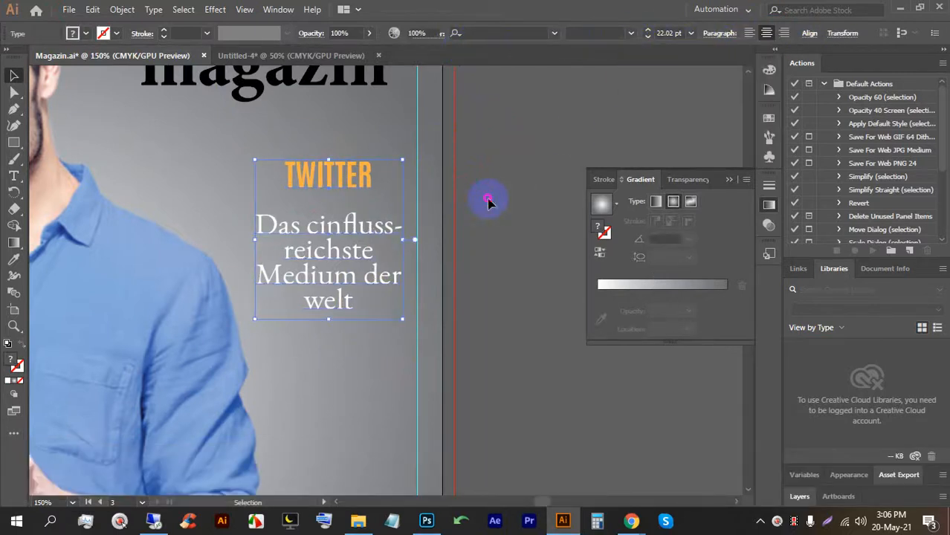
Nudge the subtitle up closer beneath TWITTER and zoom out.
click(350, 246)
key(Up)
key(Up)
key(Up)
click(479, 252)
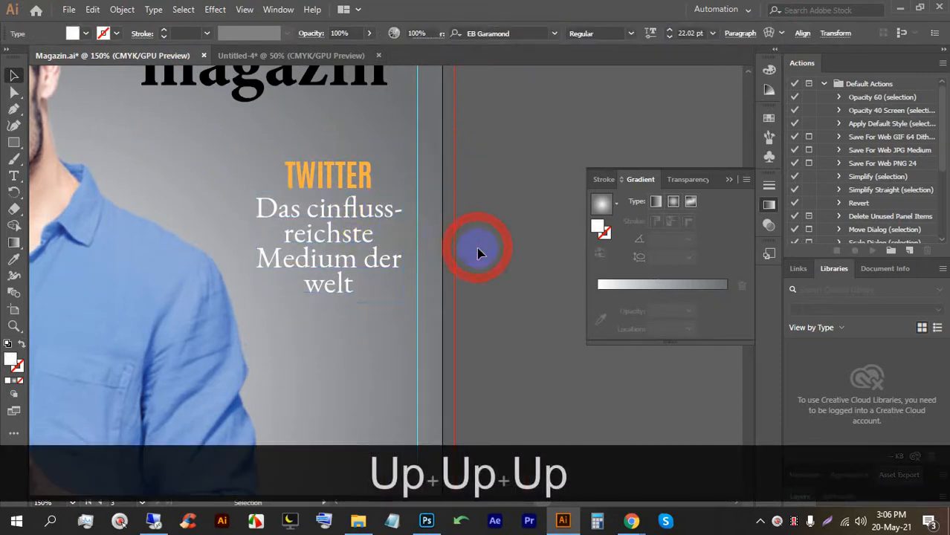
key(ctrl+2)
Place a new text object at the cover's upper left, near the left edge.
scroll(470, 255, down, 1)
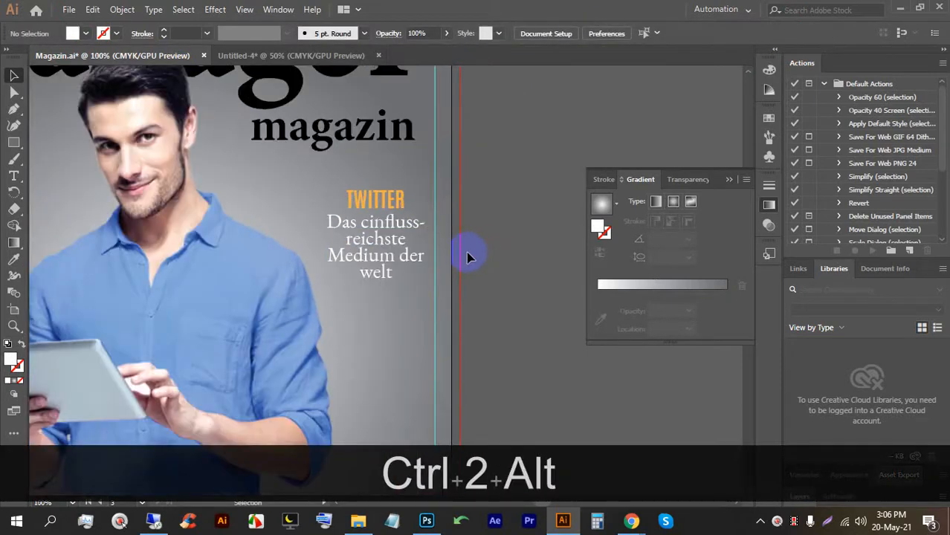
scroll(466, 257, down, 3)
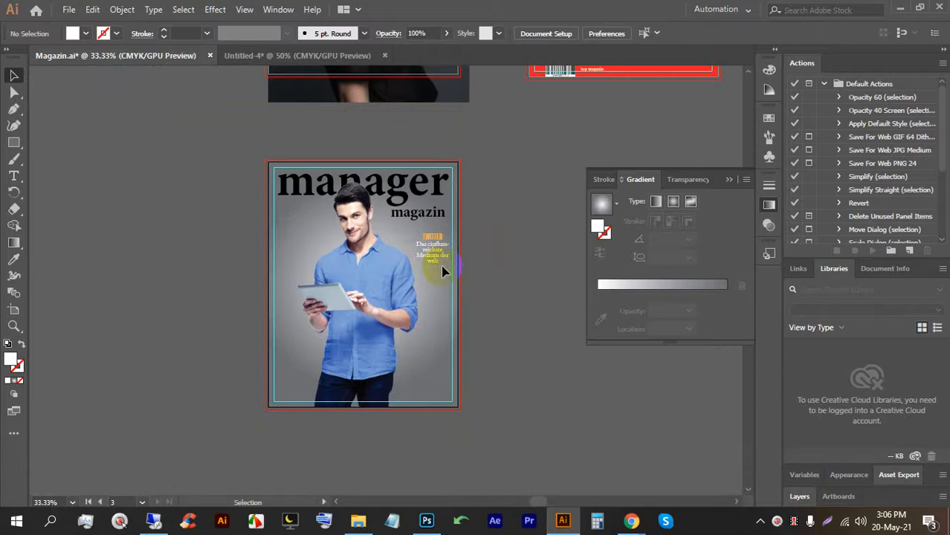
key(alt)
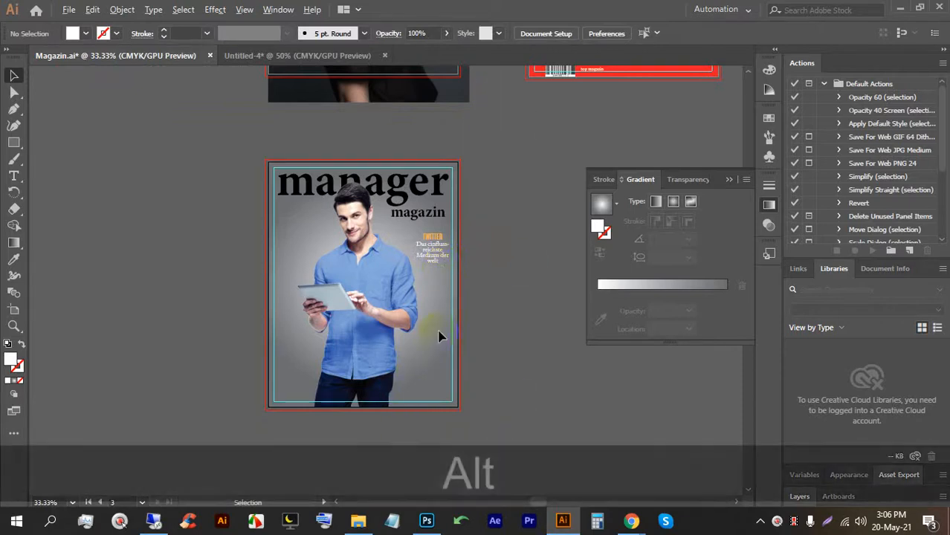
scroll(448, 311, down, 1)
scroll(312, 252, up, 4)
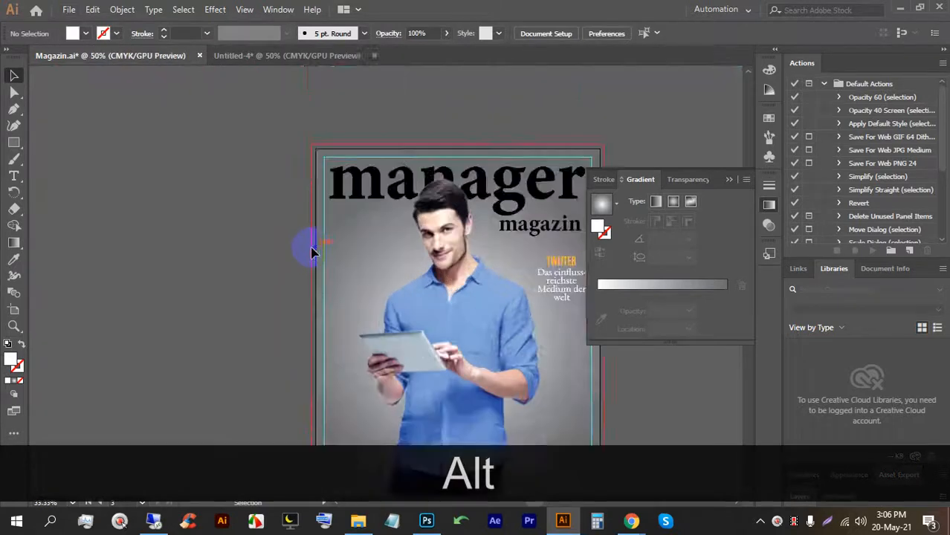
drag(418, 262, 308, 257)
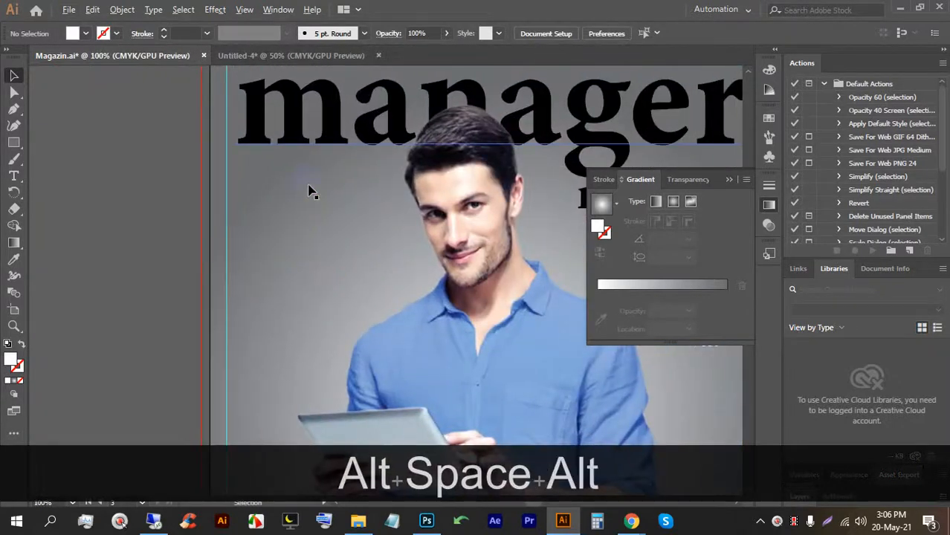
scroll(309, 192, up, 1)
click(14, 178)
click(217, 219)
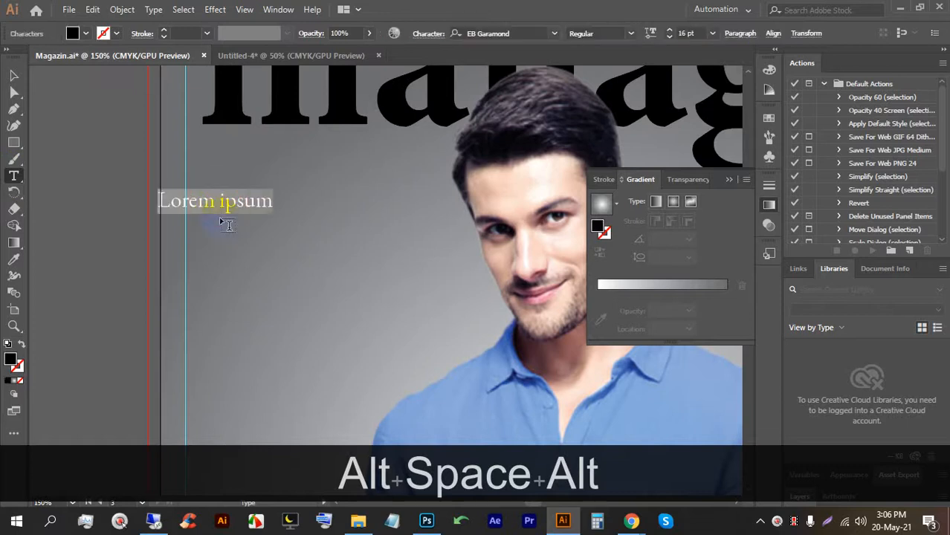
click(13, 75)
drag(248, 216, 233, 214)
Replace the placeholder with two capital lines: 'PEEK &' and 'CLOPPENBURG'.
double_click(244, 217)
key(ctrl+a)
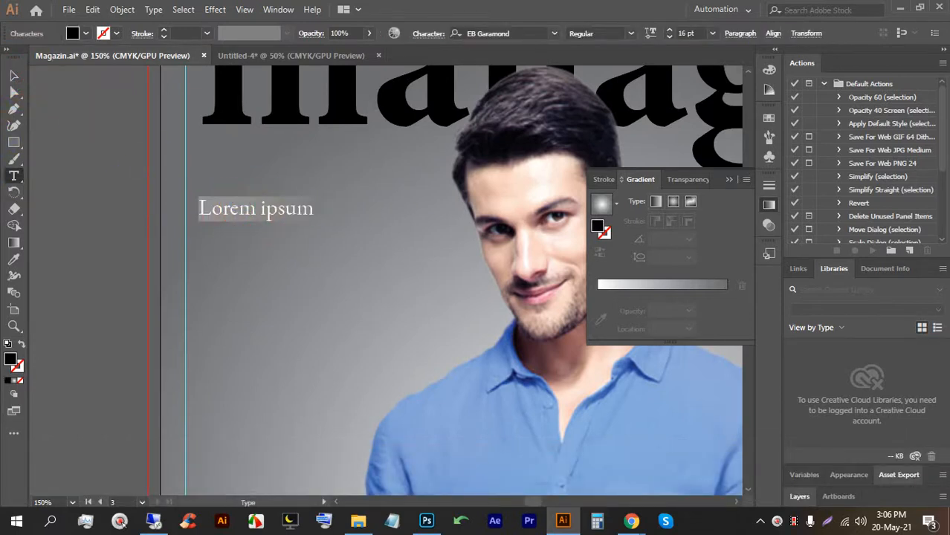
key(Caps_Lock)
text(P)
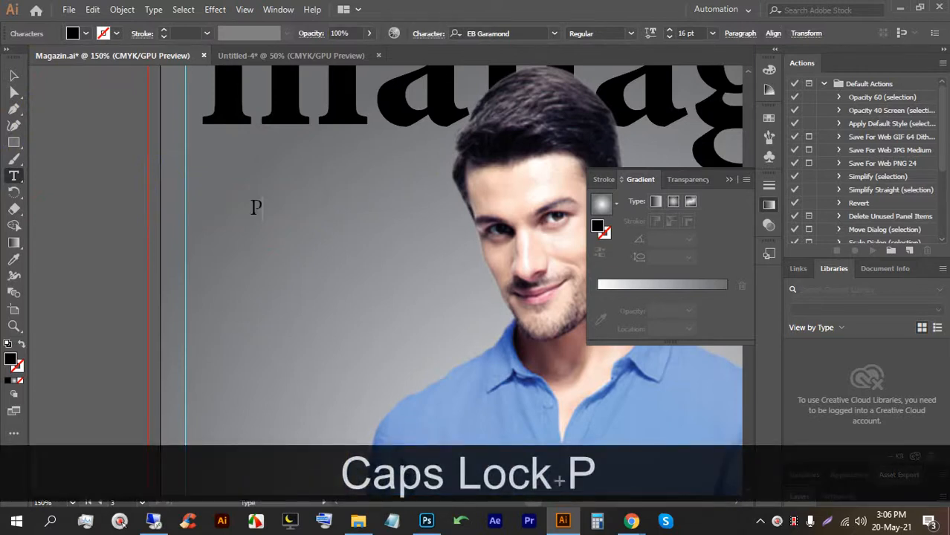
text(EEK)
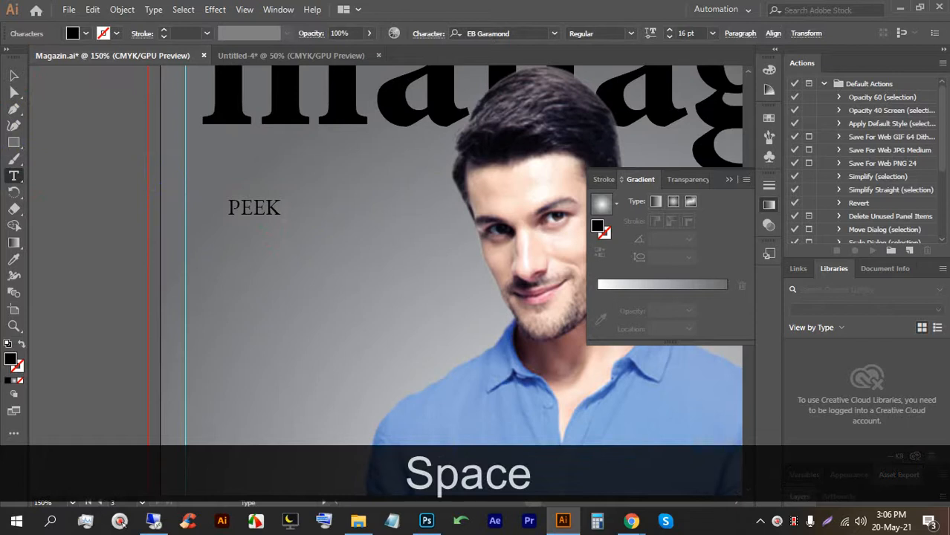
text( &)
key(Return)
text(C)
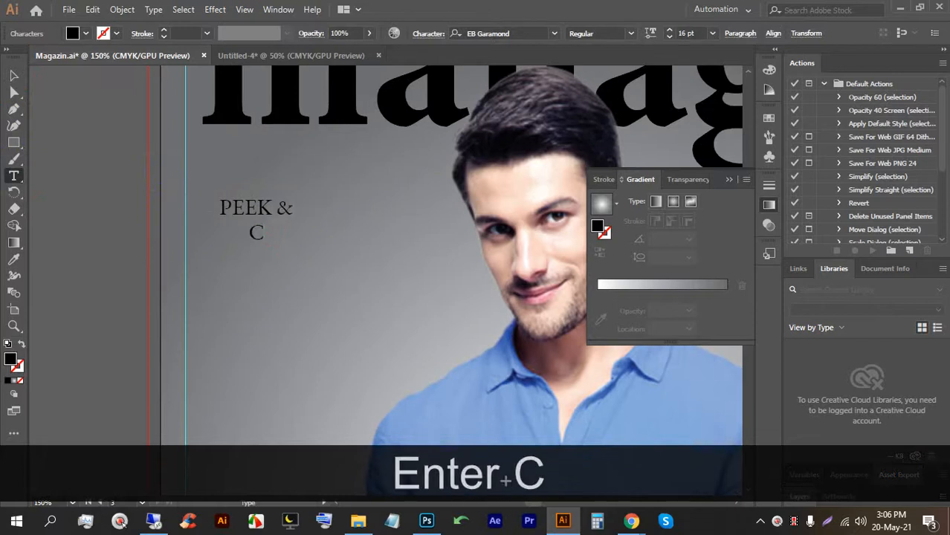
text(LOPPEN)
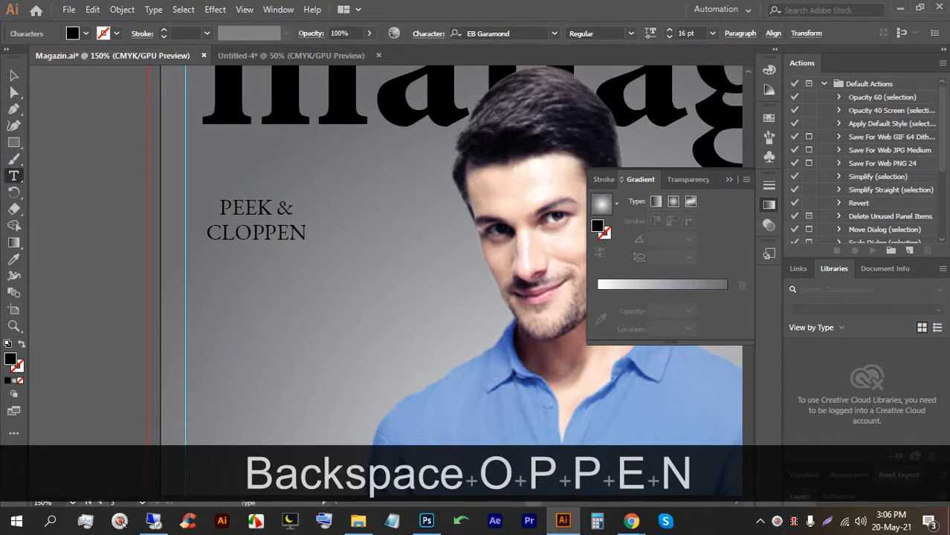
text(BURG)
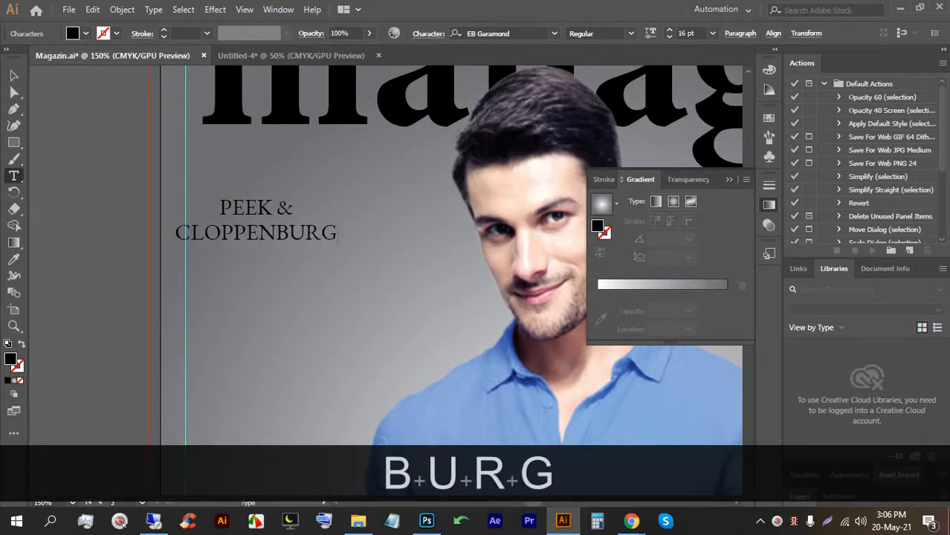
scroll(183, 176, down, 2)
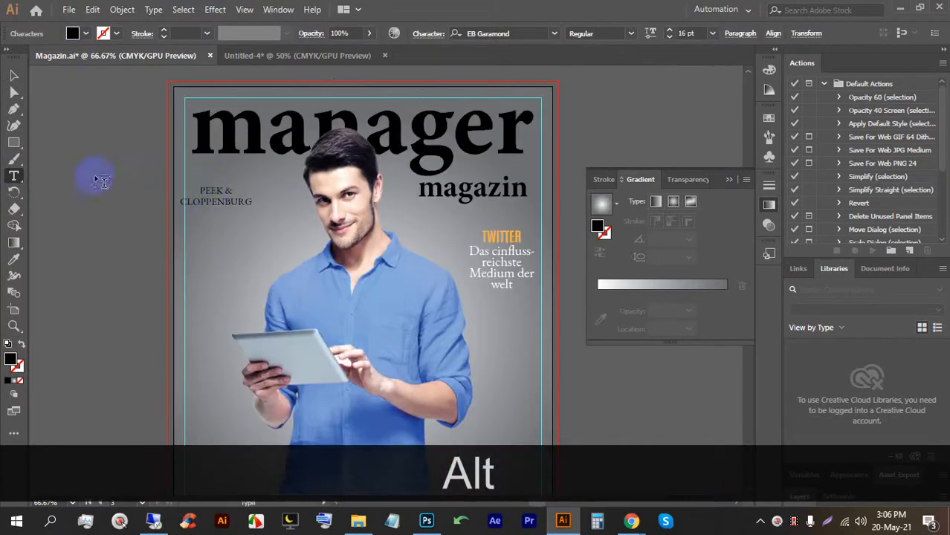
Copy TWITTER's orange Antonio Bold 22 pt style onto PEEK & CLOPPENBURG with the Eyedropper.
click(13, 258)
click(485, 236)
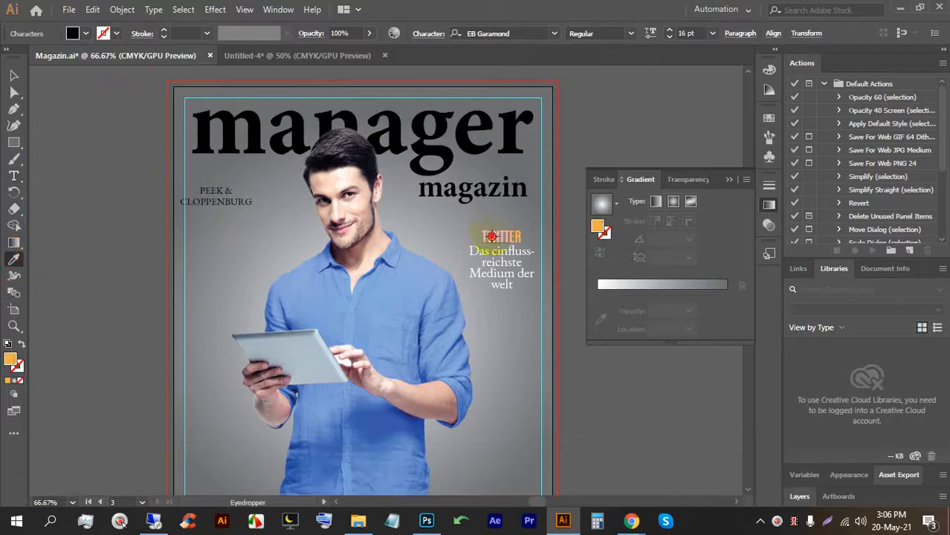
click(13, 75)
drag(92, 177, 235, 214)
click(13, 259)
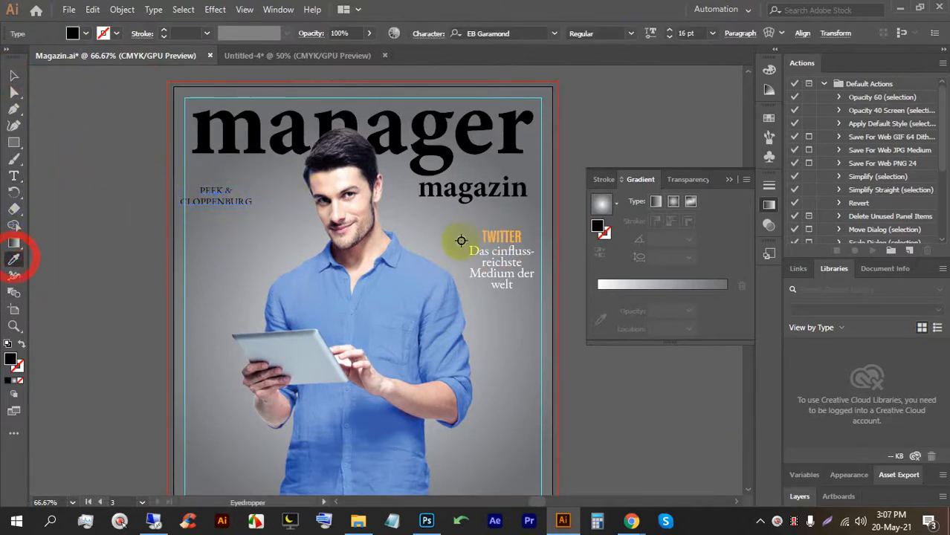
click(506, 237)
click(14, 75)
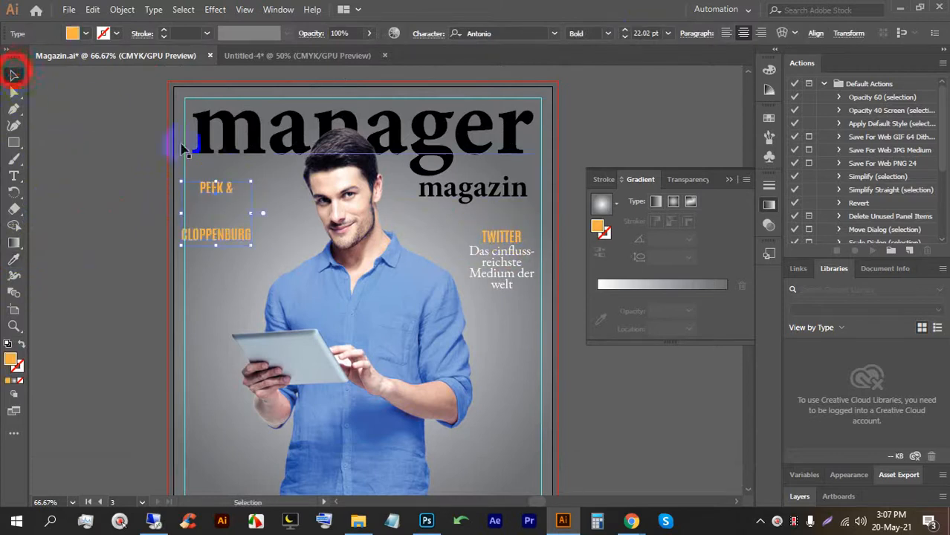
Tighten the PEEK & CLOPPENBURG line spacing to 27 pt in the Character panel.
click(431, 35)
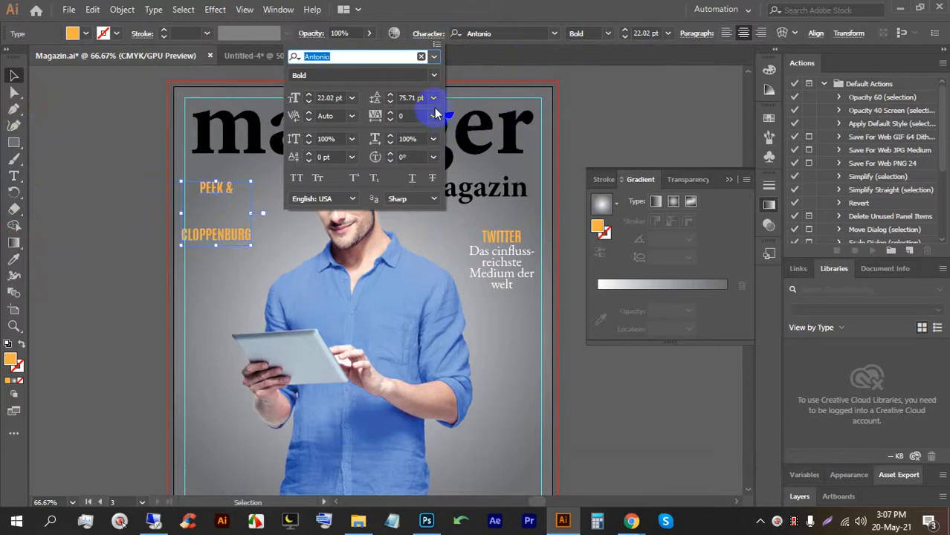
click(415, 98)
key(Down)
key(Down)
key(Down)
key(Down)
key(Down)
key(Down)
key(Down)
key(Down)
key(Down)
key(Down)
key(Down)
key(Down)
key(Down)
key(Down)
key(Down)
key(Down)
key(Down)
key(Down)
key(Down)
key(Down)
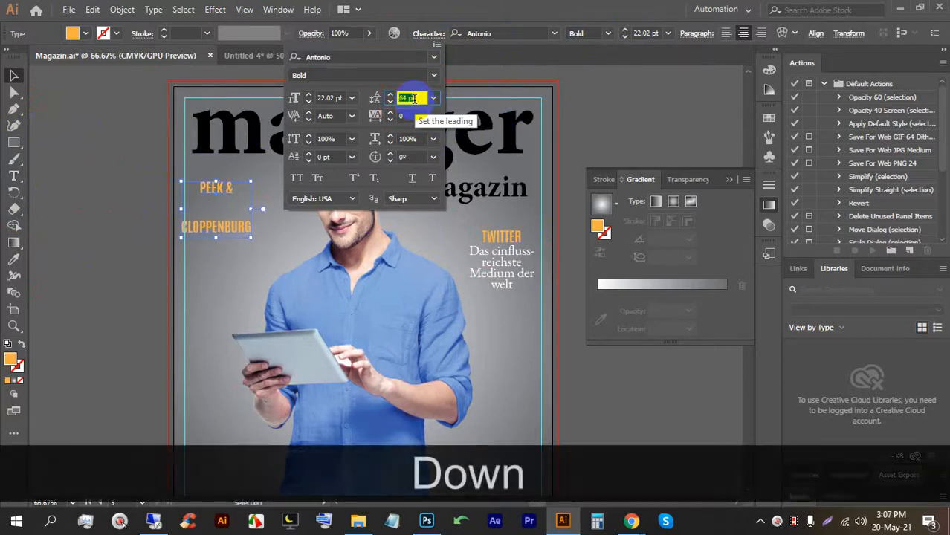
key(Down)
key(Down)
key(Down)
key(Down)
key(Down)
key(Down)
key(Down)
key(Down)
key(Down)
key(Down)
key(Down)
key(Down)
key(Down)
key(Down)
key(Down)
key(Down)
key(Down)
key(Down)
key(Down)
key(Down)
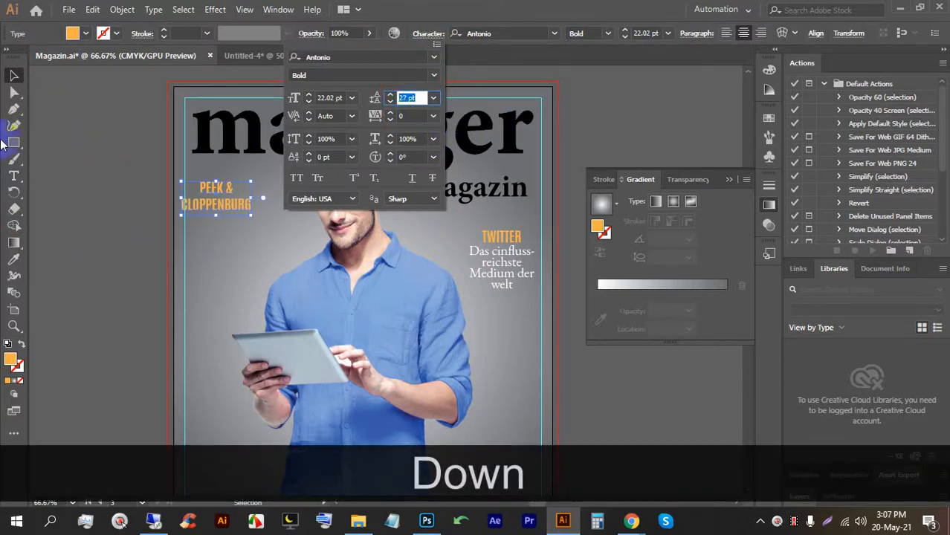
click(16, 79)
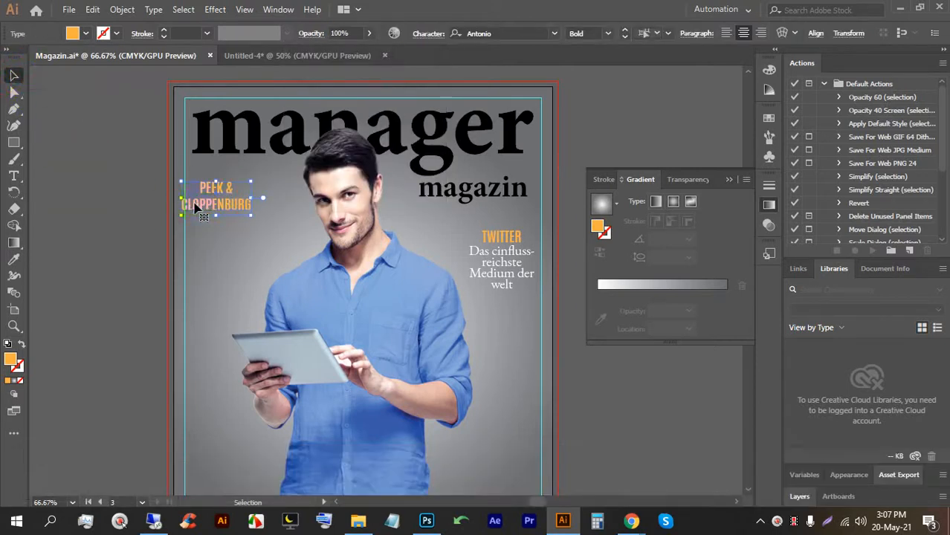
Make PEEK & CLOPPENBURG yellow and left-align its lines.
click(86, 34)
click(19, 67)
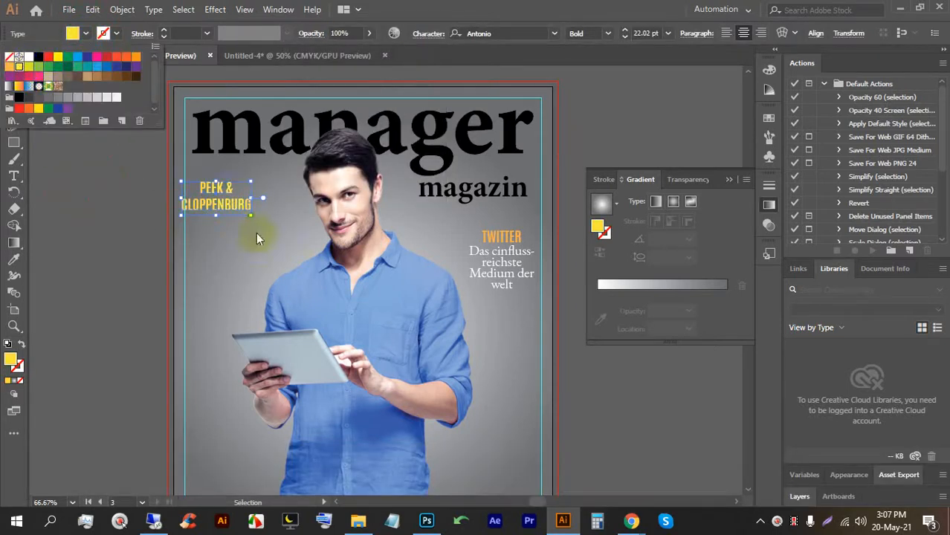
click(725, 31)
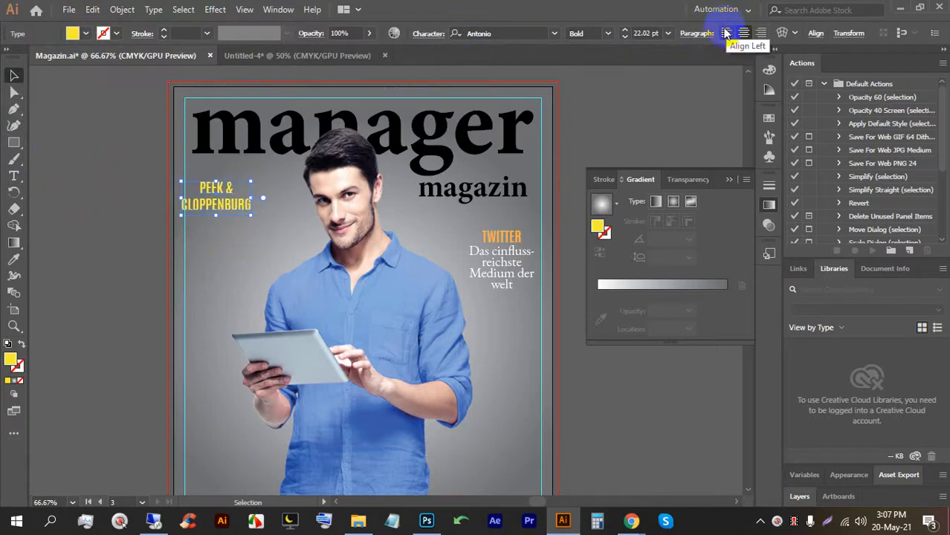
click(726, 33)
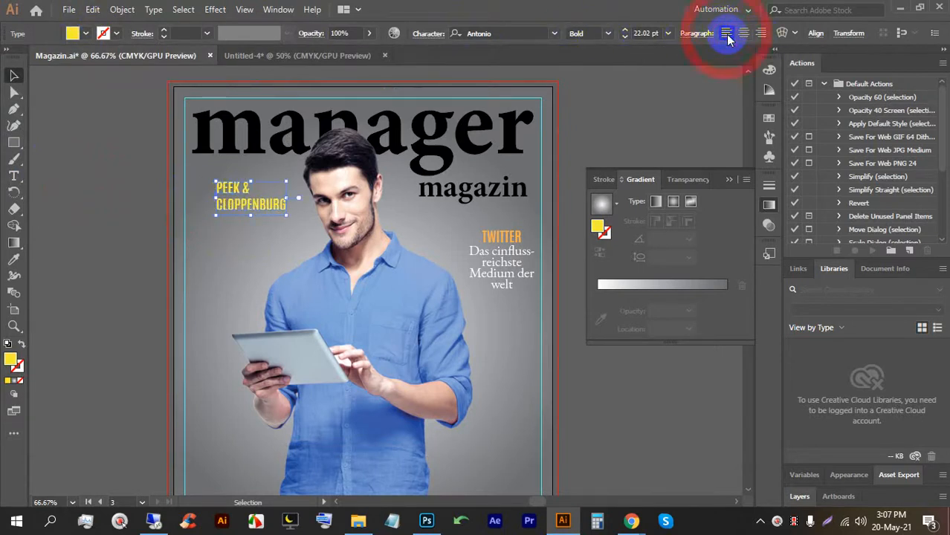
Move PEEK & CLOPPENBURG left toward the cover edge and scale it down to 19.15 pt.
click(207, 188)
drag(232, 191, 202, 184)
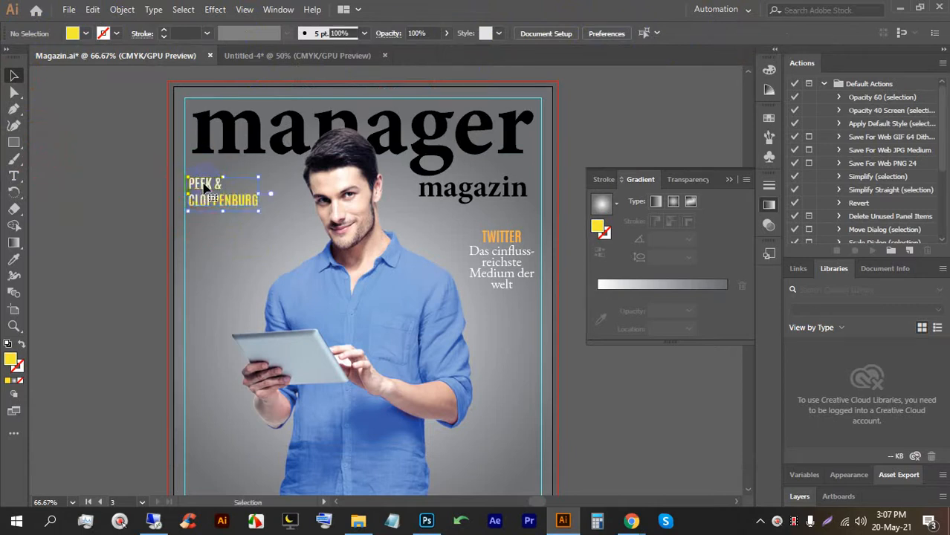
scroll(207, 187, up, 3)
drag(260, 165, 195, 272)
scroll(202, 192, down, 2)
Replace the duplicate's text with 'eINE nOTFUSION' and 'BAHNT SICH AN' on two lines.
scroll(191, 232, down, 2)
triple_click(197, 226)
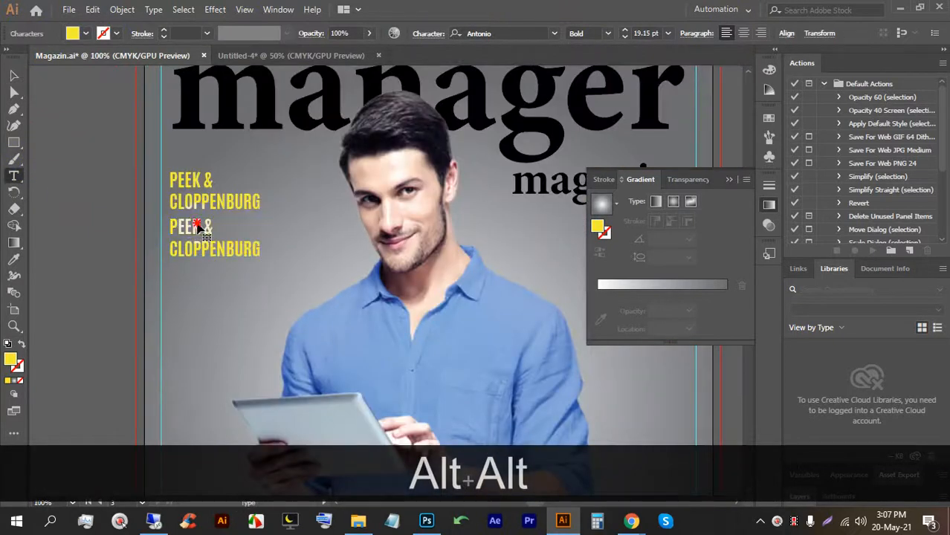
key(ctrl+a)
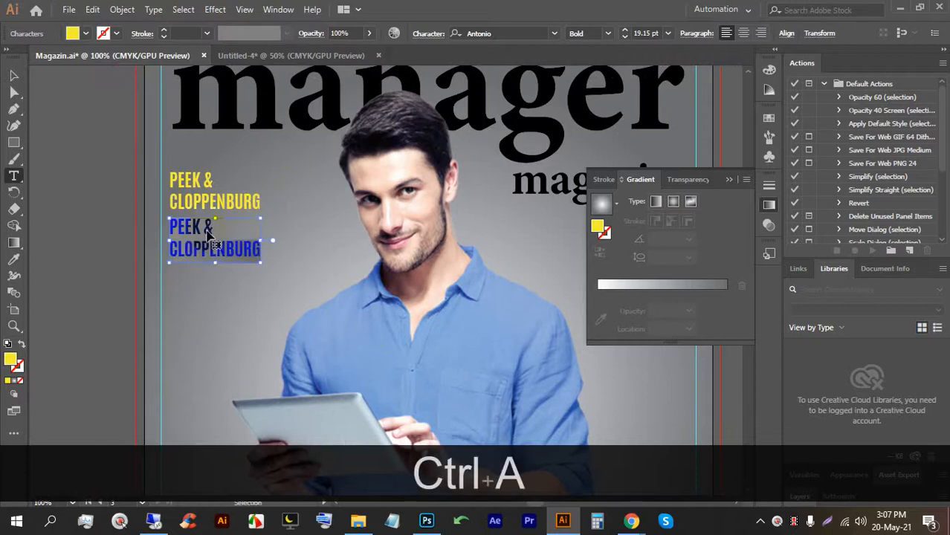
text(e)
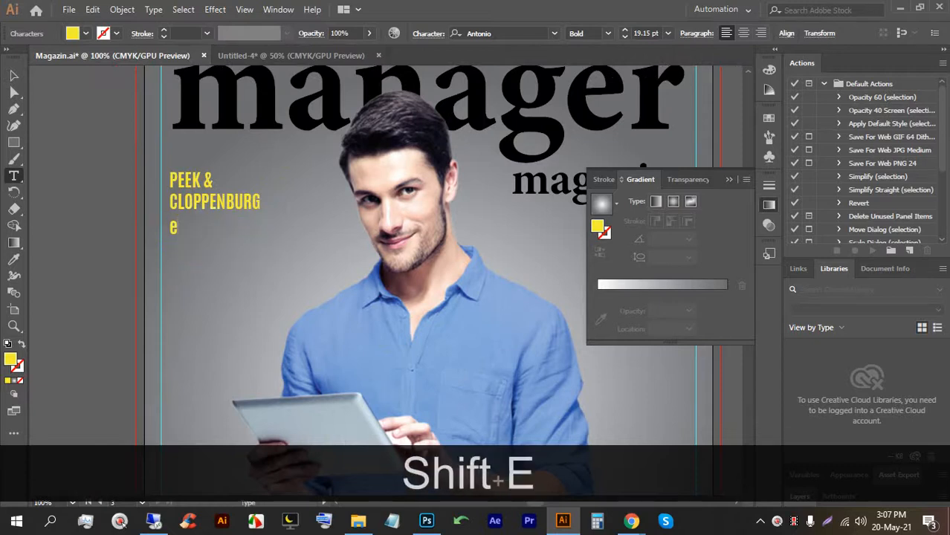
text(INE nO)
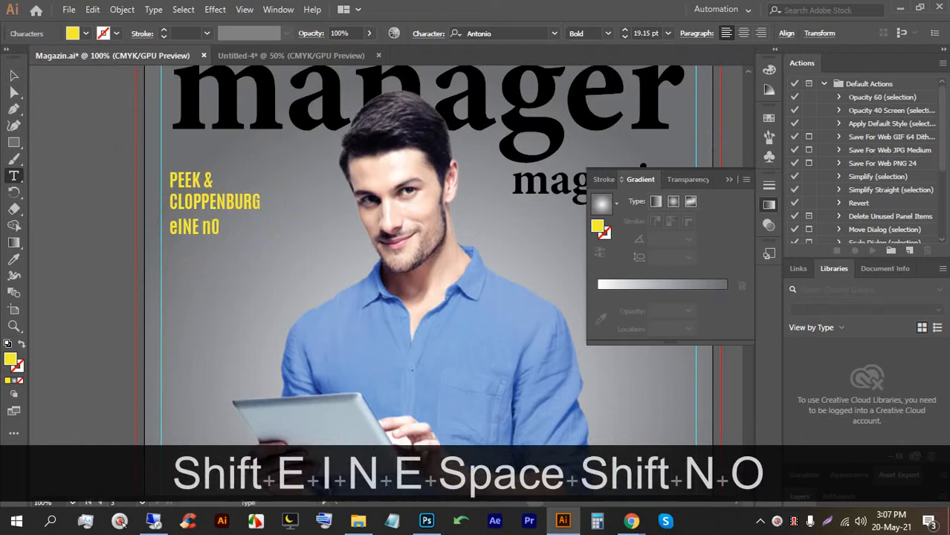
text(TFUSION)
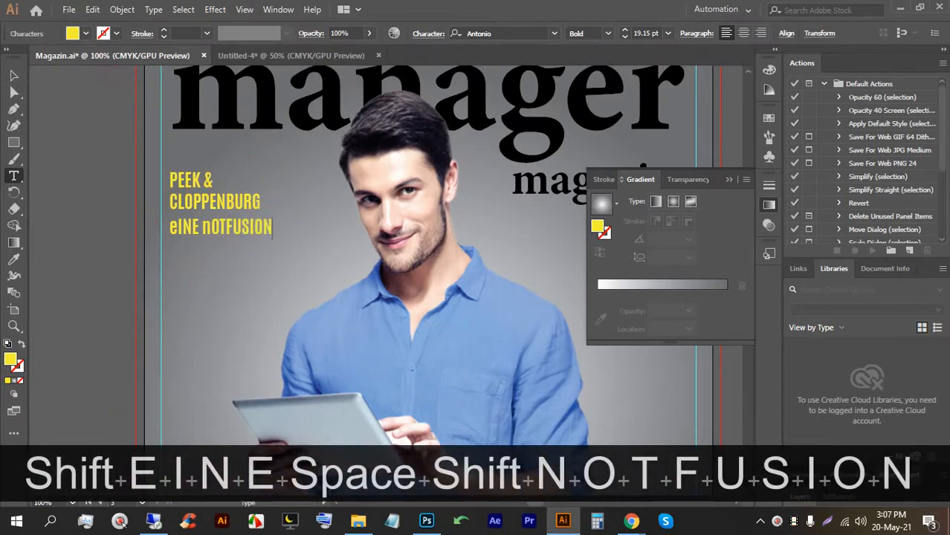
key(Return)
text(BAH)
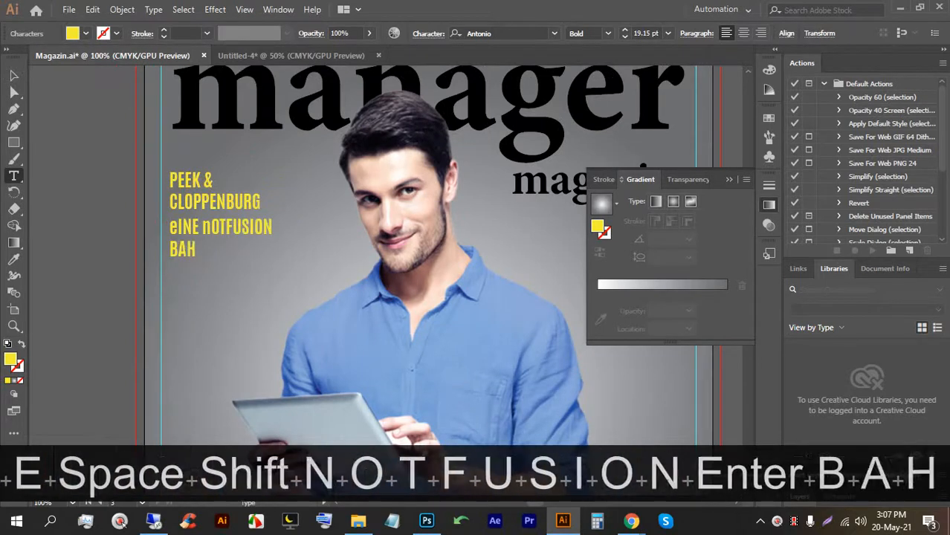
text(NT SIN)
key(BackSpace)
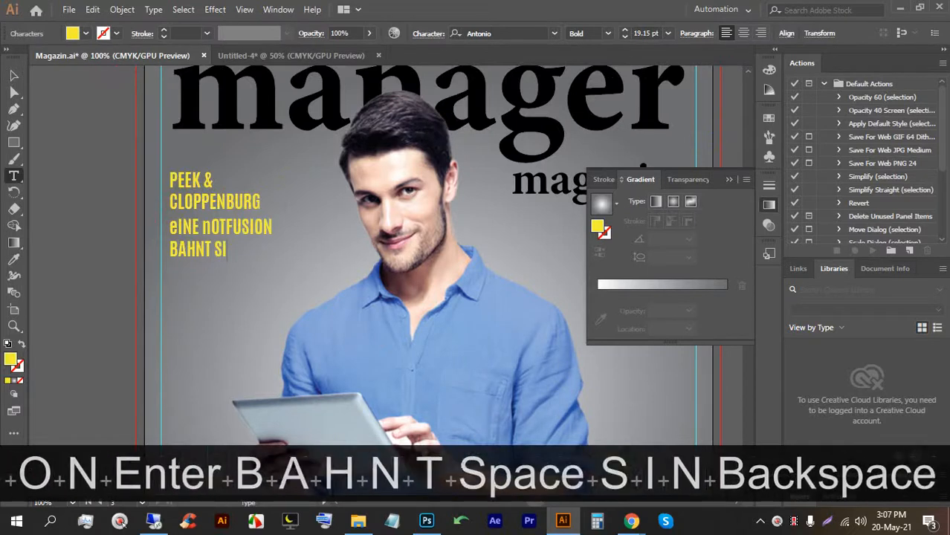
text(CH)
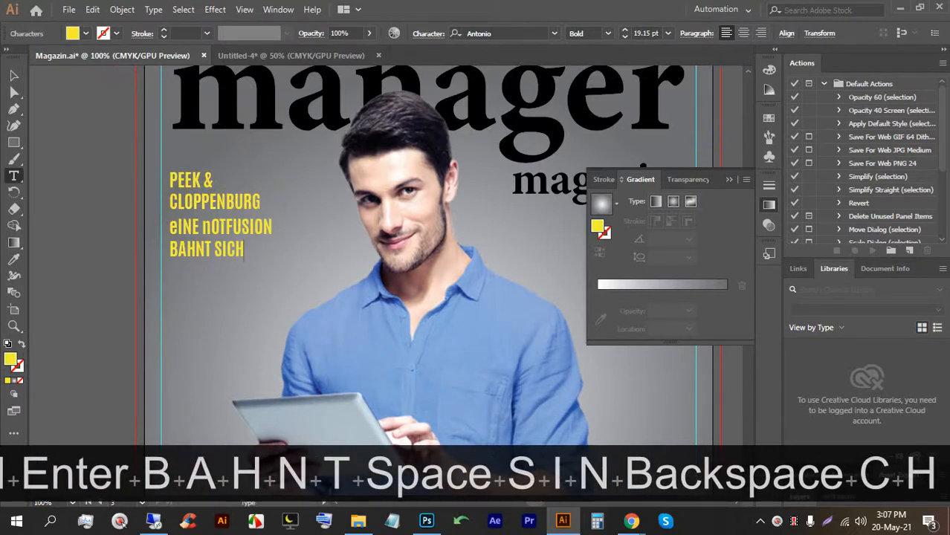
text(A)
key(BackSpace)
key(BackSpace)
text(AN)
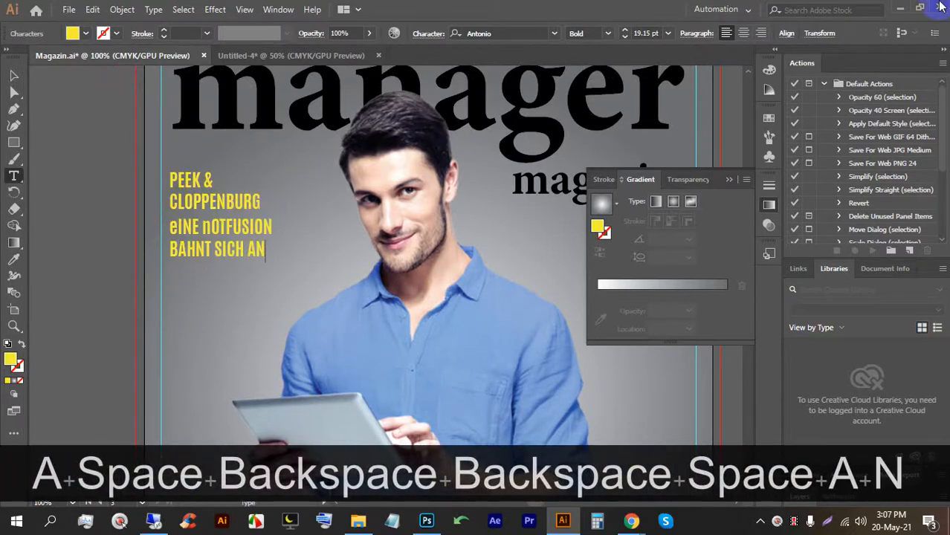
scroll(275, 183, down, 1)
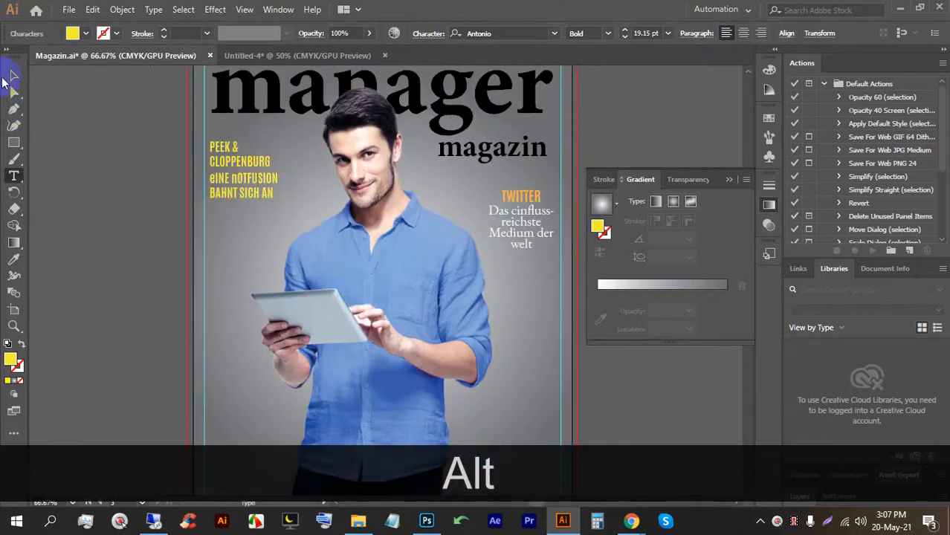
Apply the Twitter blurb's white EB Garamond Regular 22.02 pt style to all the eINE nOTFUSION text.
click(14, 76)
click(14, 258)
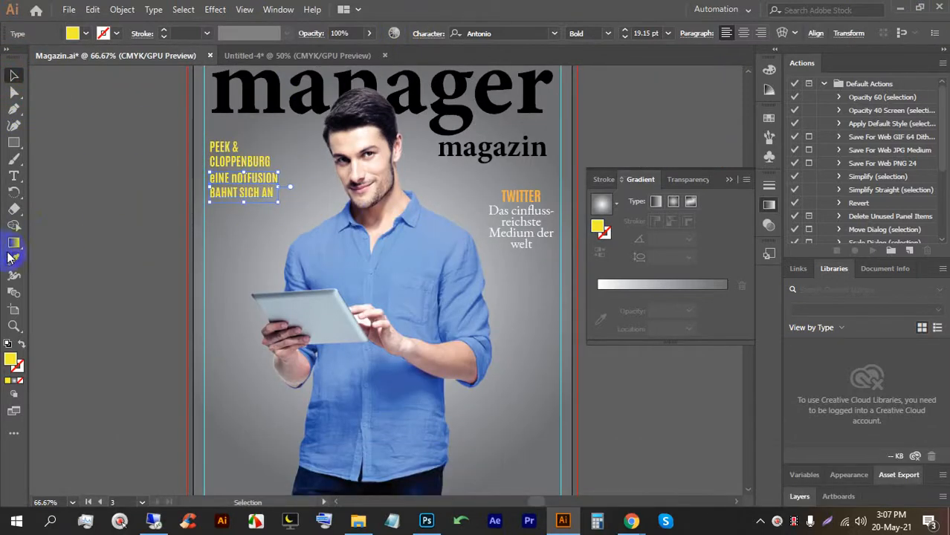
click(507, 209)
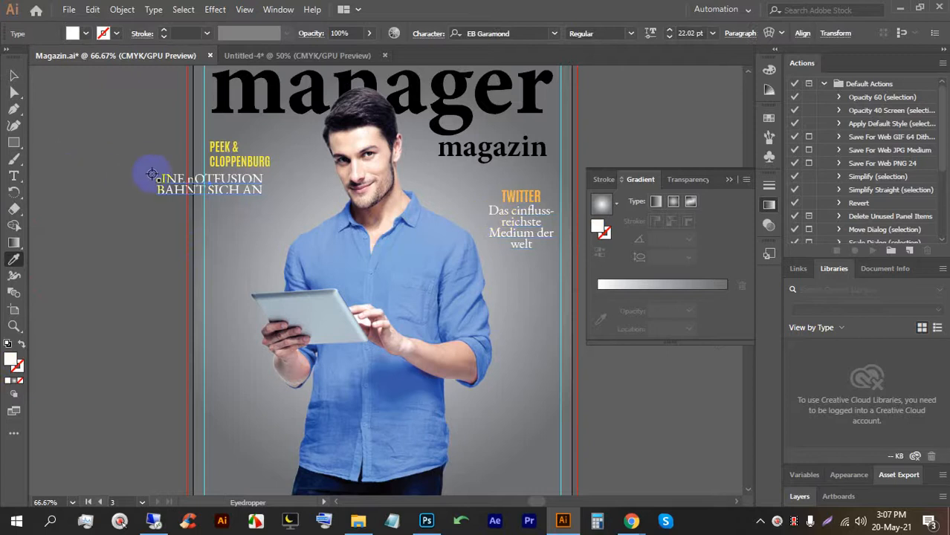
click(13, 75)
click(157, 214)
triple_click(192, 178)
key(ctrl+z)
click(245, 184)
key(ctrl+a)
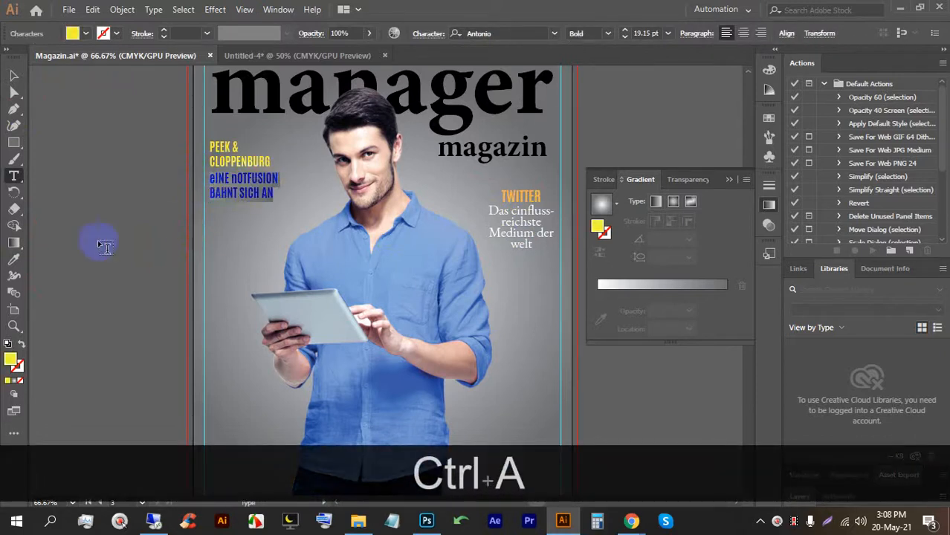
click(12, 262)
click(527, 240)
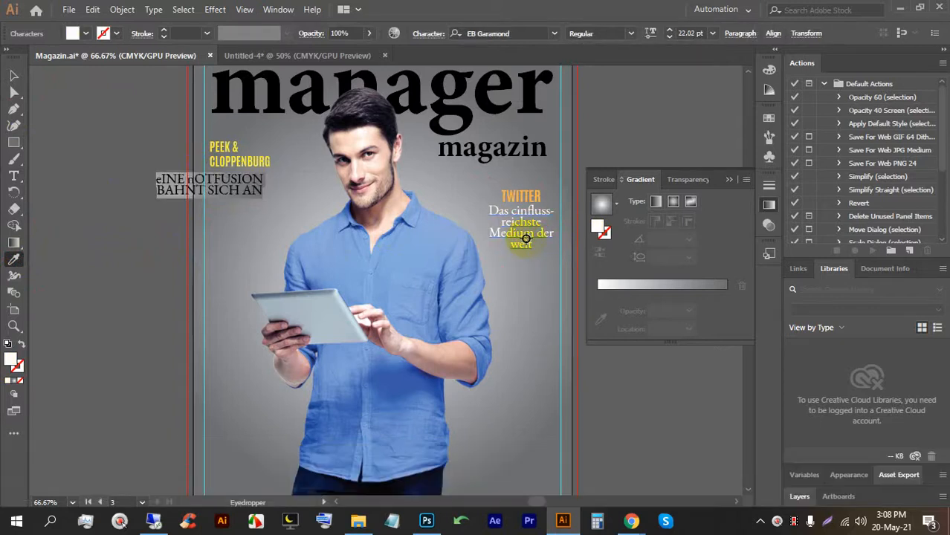
Shift the eINE nOTFUSION block slightly right and select its first line for editing.
click(14, 76)
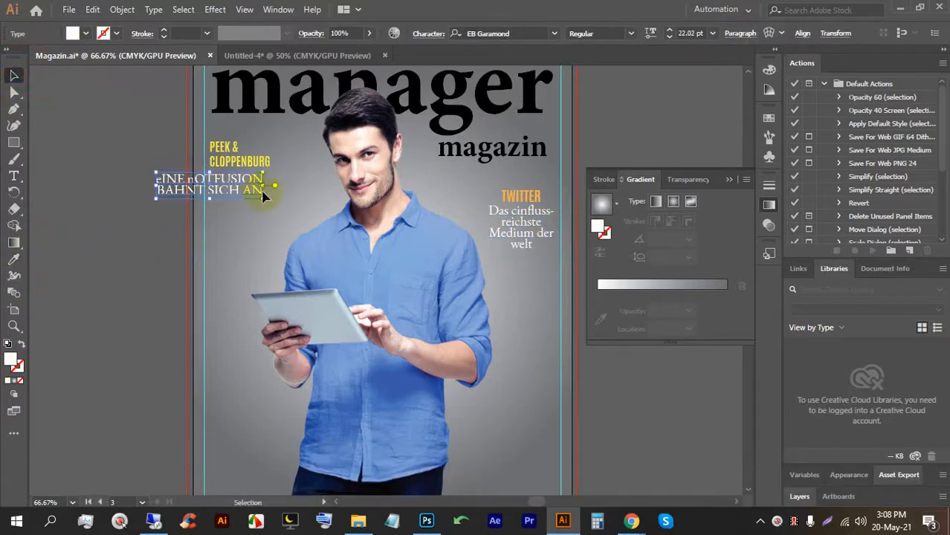
click(257, 187)
scroll(253, 192, up, 2)
drag(250, 187, 266, 181)
double_click(264, 174)
triple_click(262, 174)
Retype the deck as 'Eine Notfusion' and 'bahnt sich an' in normal capitalisation.
key(ctrl+a)
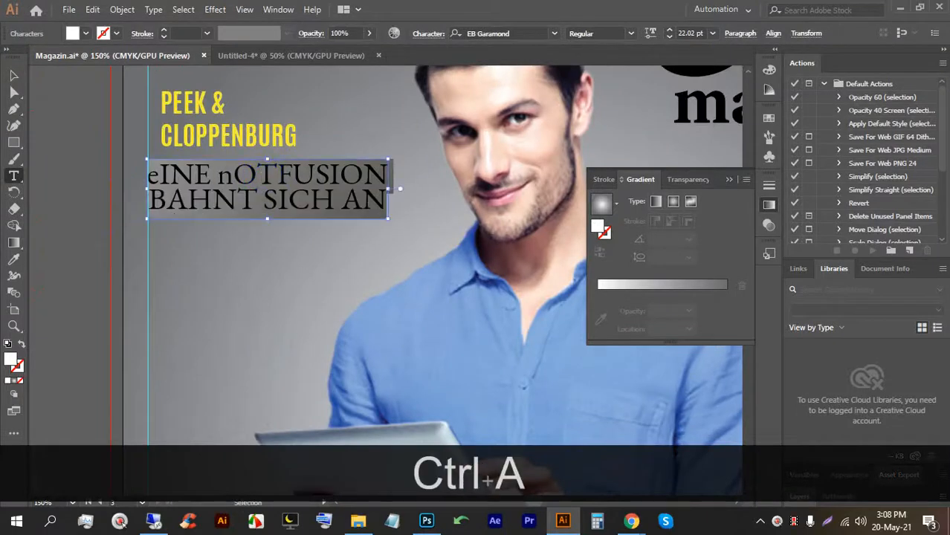
text(eIN)
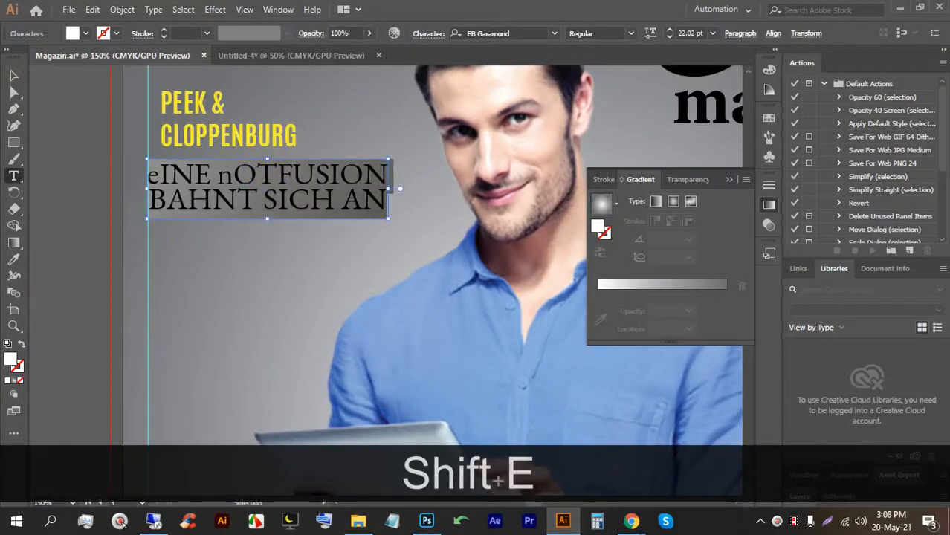
key(BackSpace)
key(BackSpace)
key(BackSpace)
key(Caps_Lock)
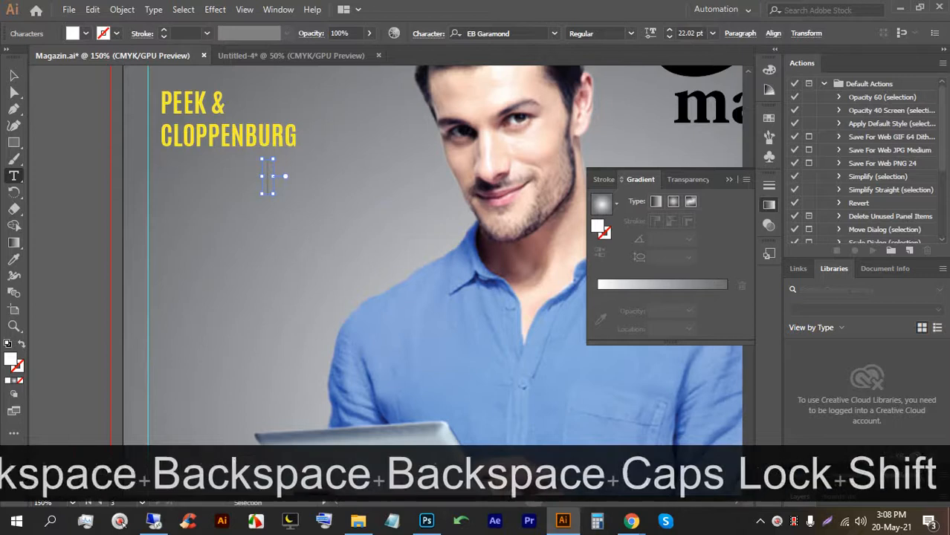
text(Eine)
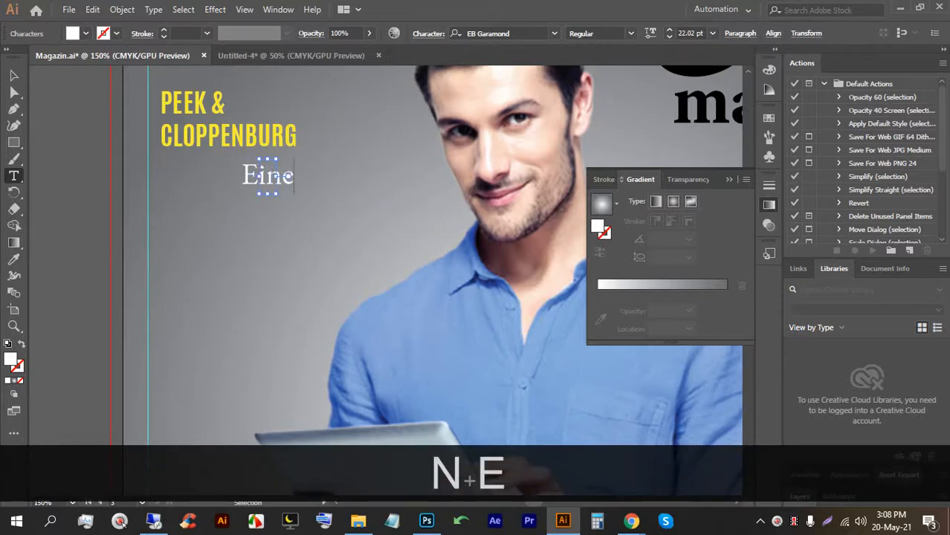
text( Notfusion)
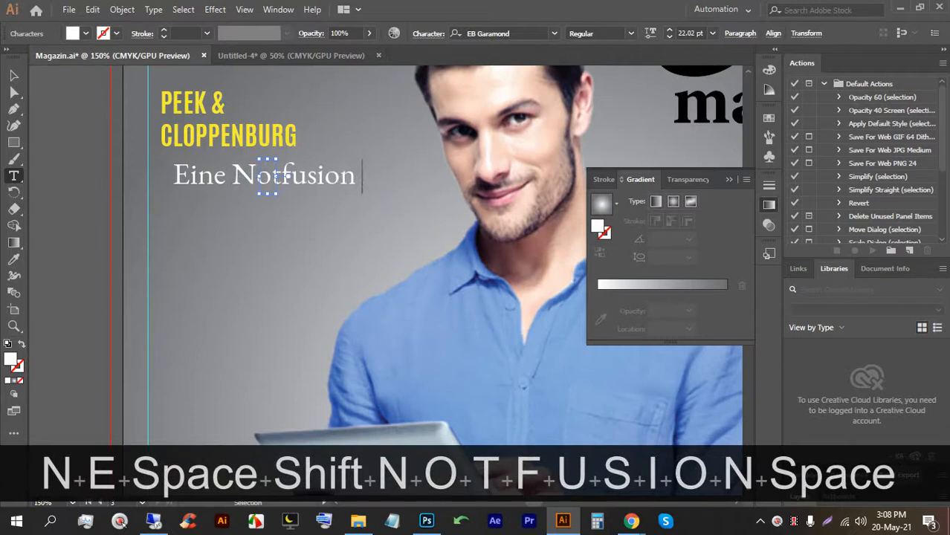
key(Return)
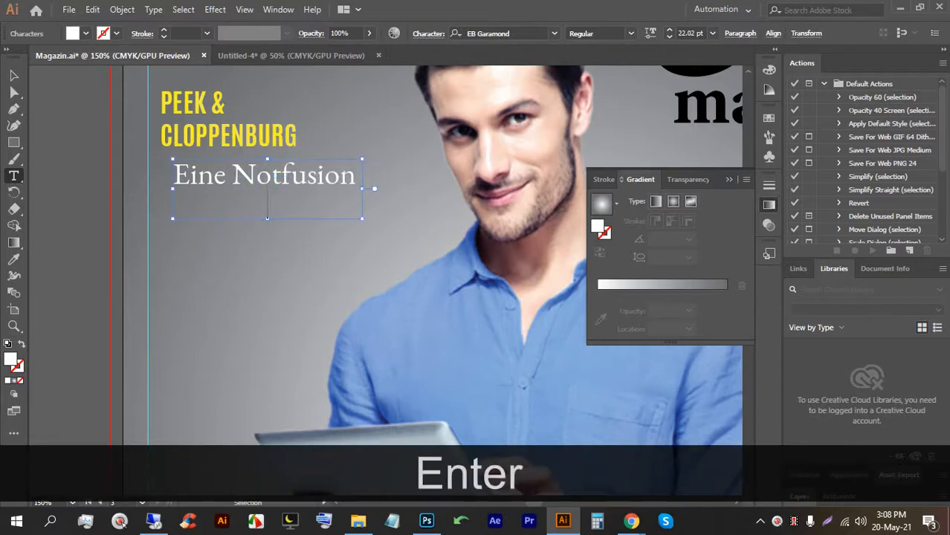
text(bah)
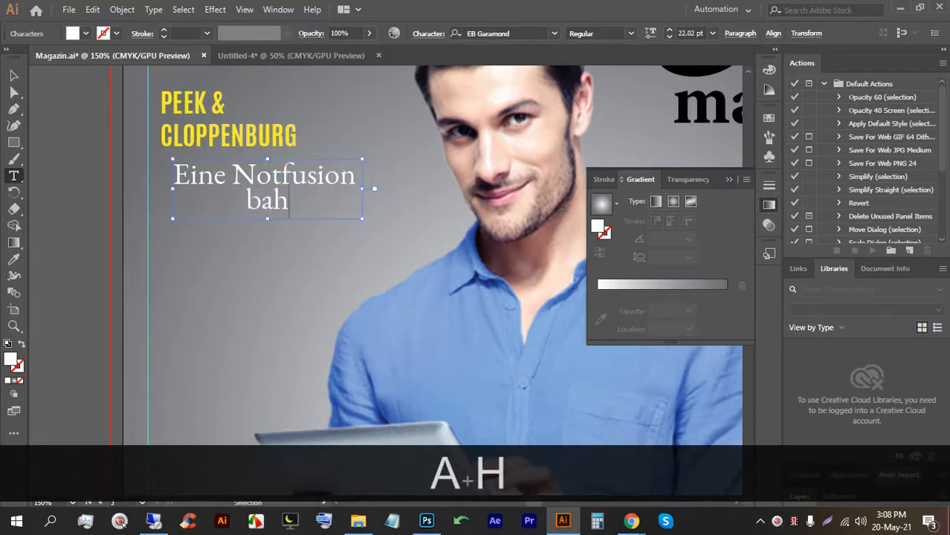
text(nt si)
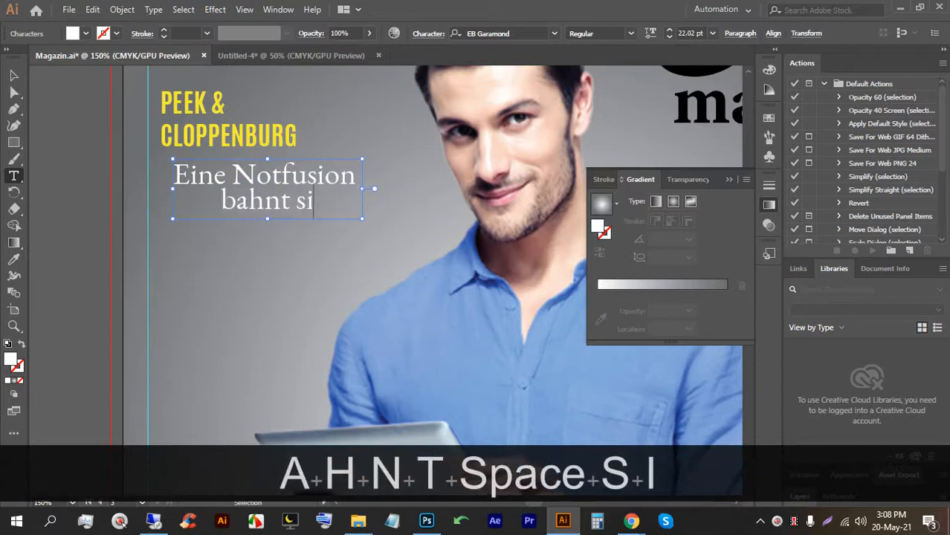
text(ch an)
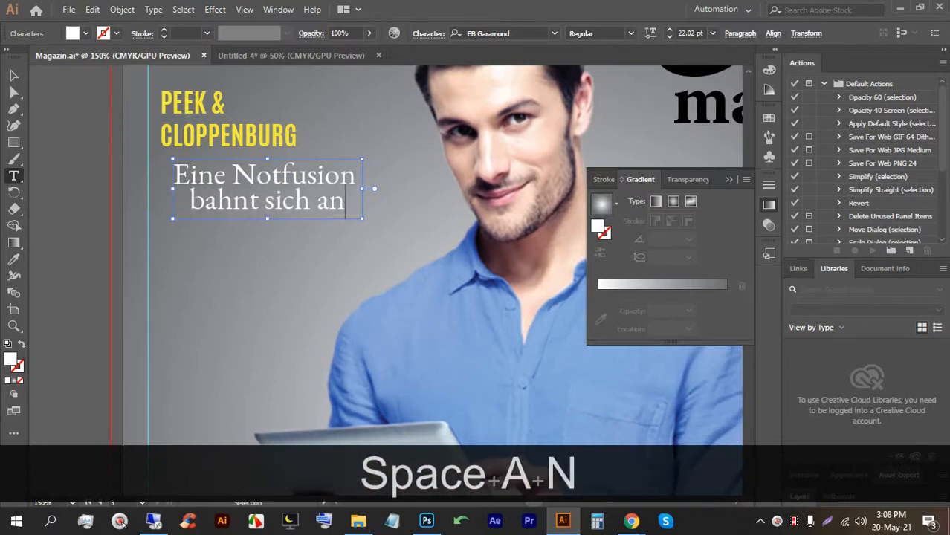
Undo and redo edits to recover the full 'Eine Notfusion bahnt sich an' text.
click(13, 75)
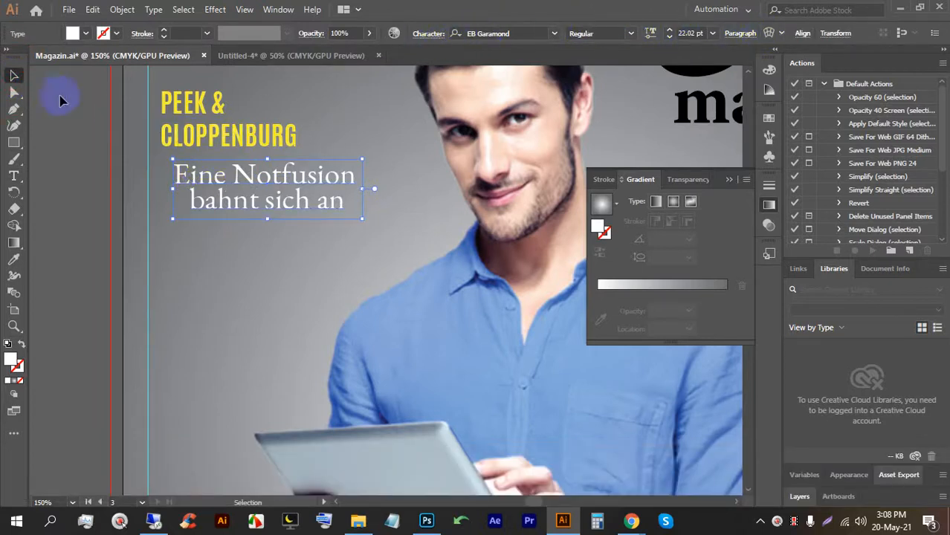
click(94, 124)
click(246, 180)
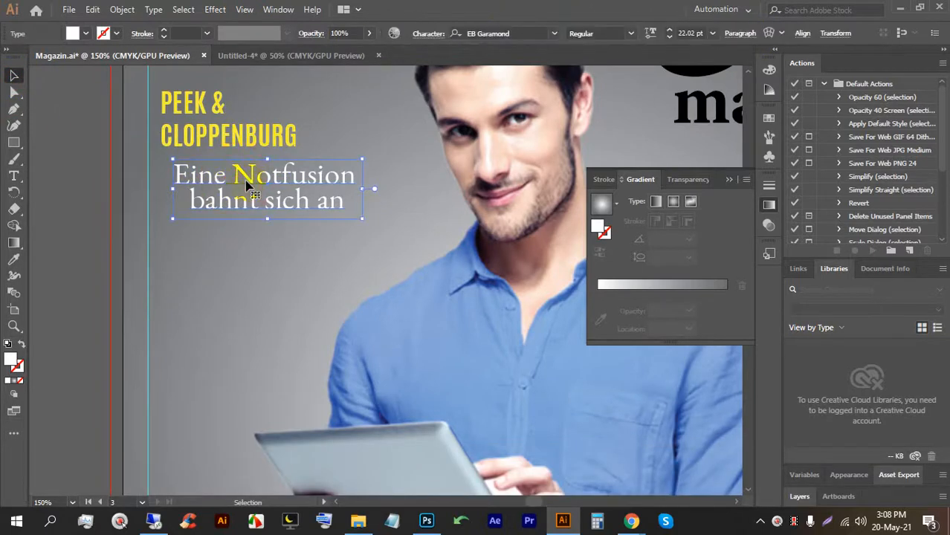
triple_click(248, 182)
drag(248, 184, 286, 181)
key(ctrl+z)
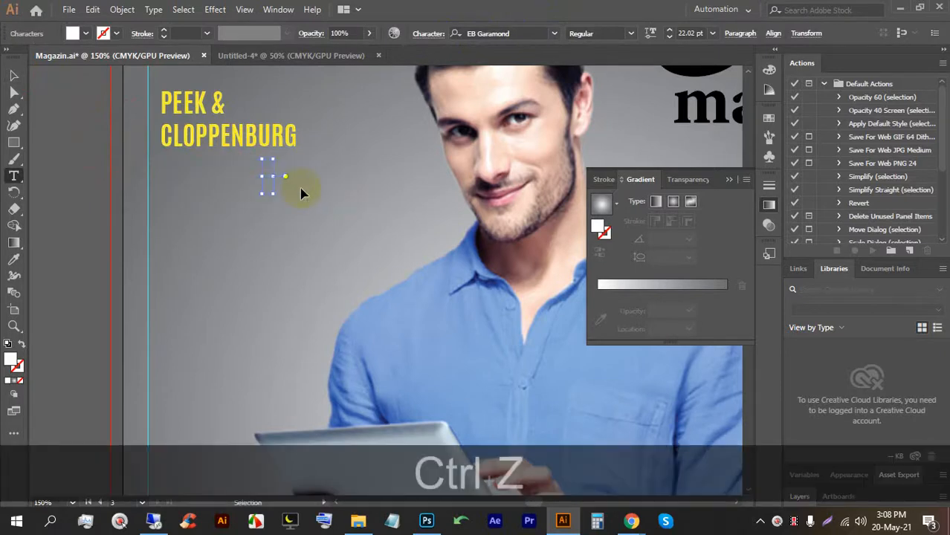
key(ctrl+z)
key(ctrl+z)
key(ctrl+z)
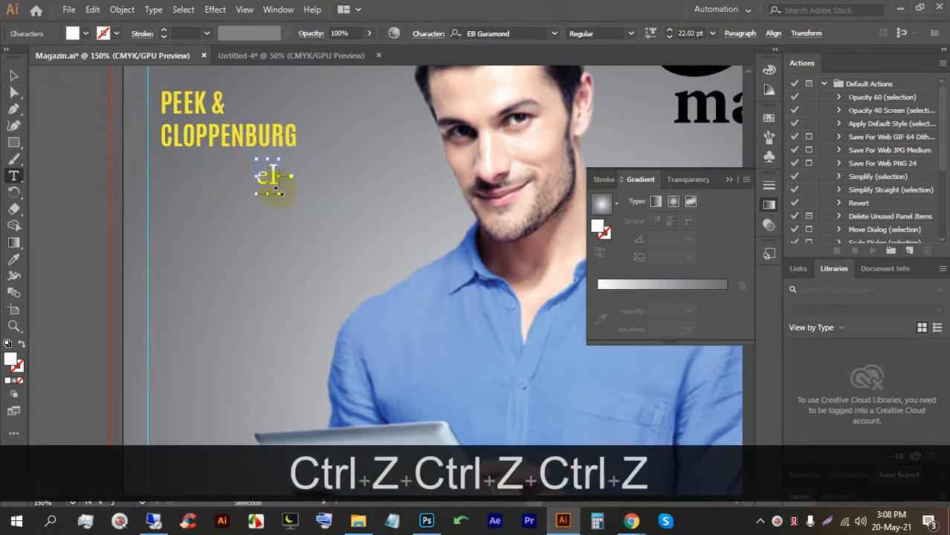
key(ctrl+z)
key(ctrl+z)
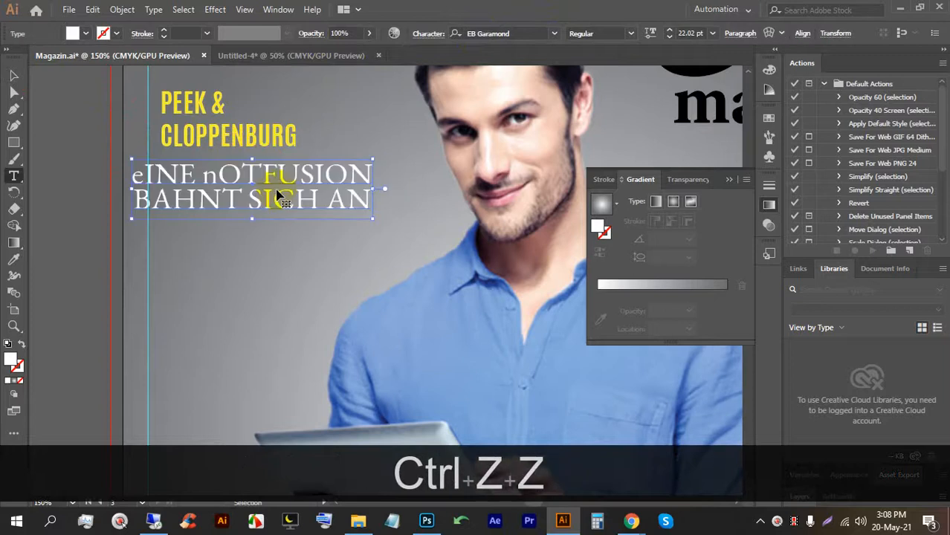
key(ctrl+shift+z)
key(ctrl+shift+z)
key(ctrl+shift+z)
key(ctrl+shift+z)
key(ctrl+shift+z)
key(ctrl+shift+z)
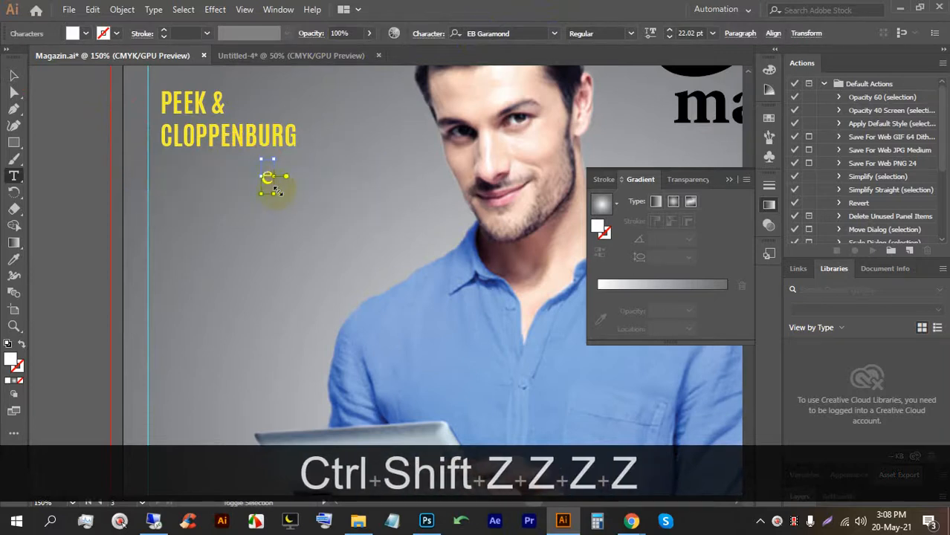
Left-align the deck text and place it under PEEK & CLOPPENBURG.
click(13, 75)
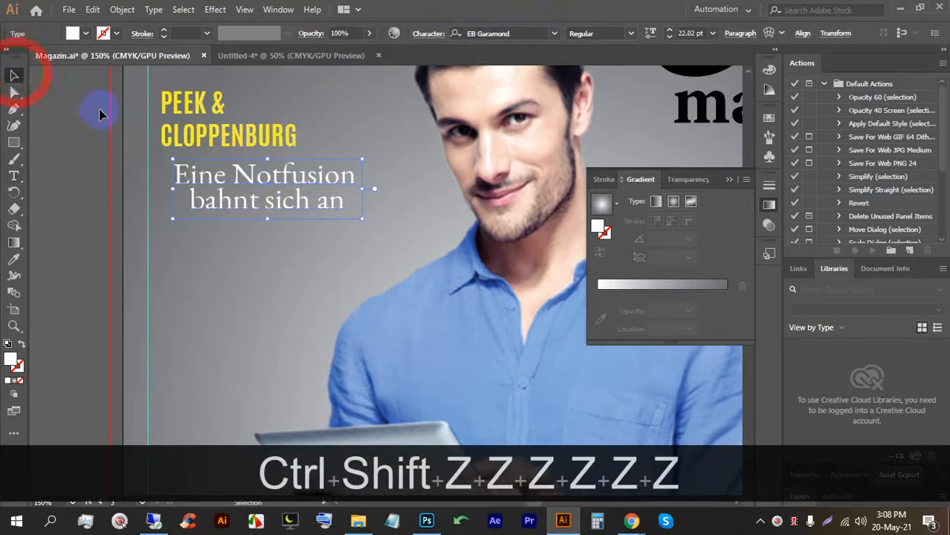
click(741, 33)
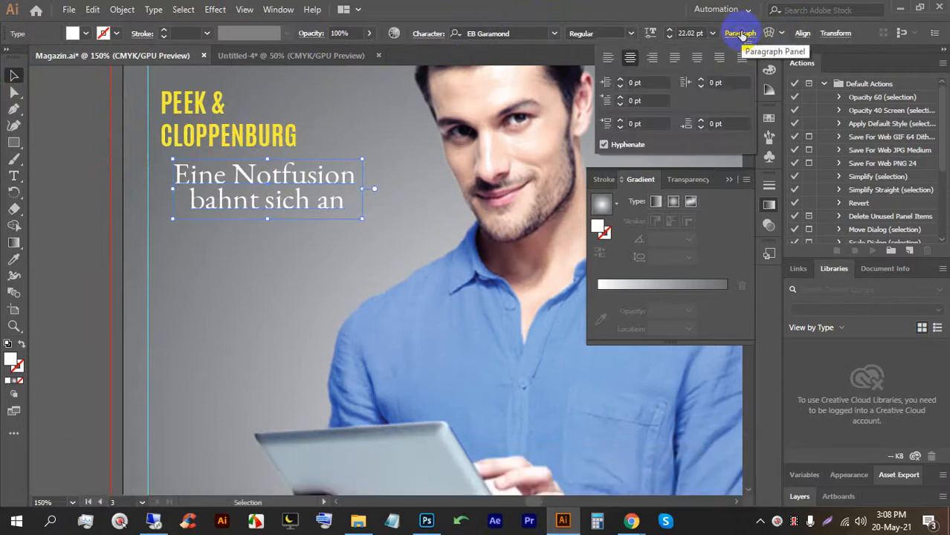
click(609, 58)
drag(320, 168, 221, 161)
alt+scroll(251, 202, down, 2)
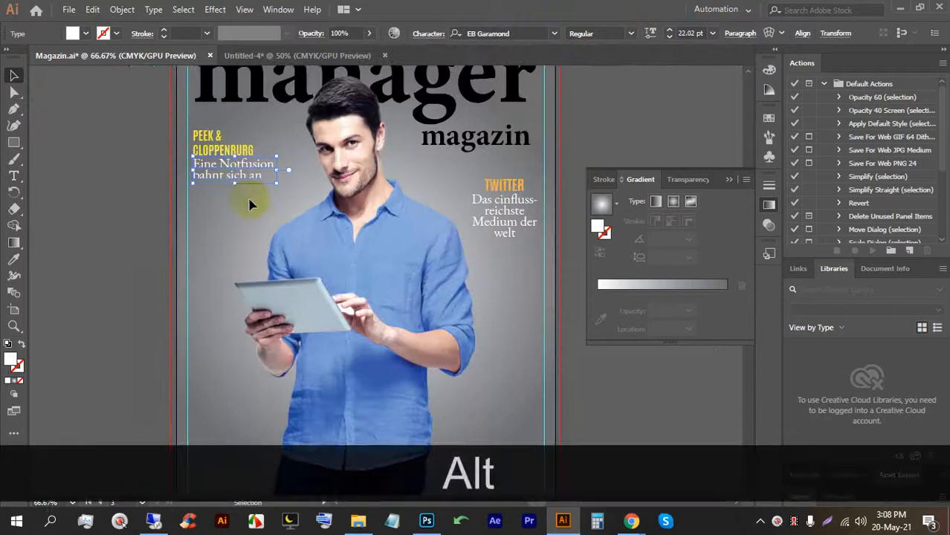
Select the PEEK & CLOPPENBURG heading with its deck text and copy them below the originals.
click(256, 206)
click(214, 135)
click(234, 201)
drag(216, 165, 212, 199)
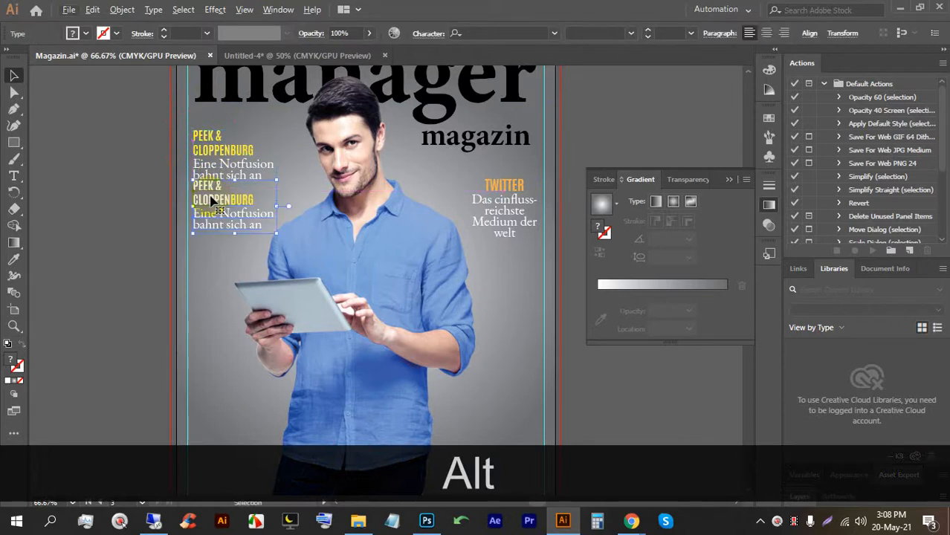
double_click(212, 207)
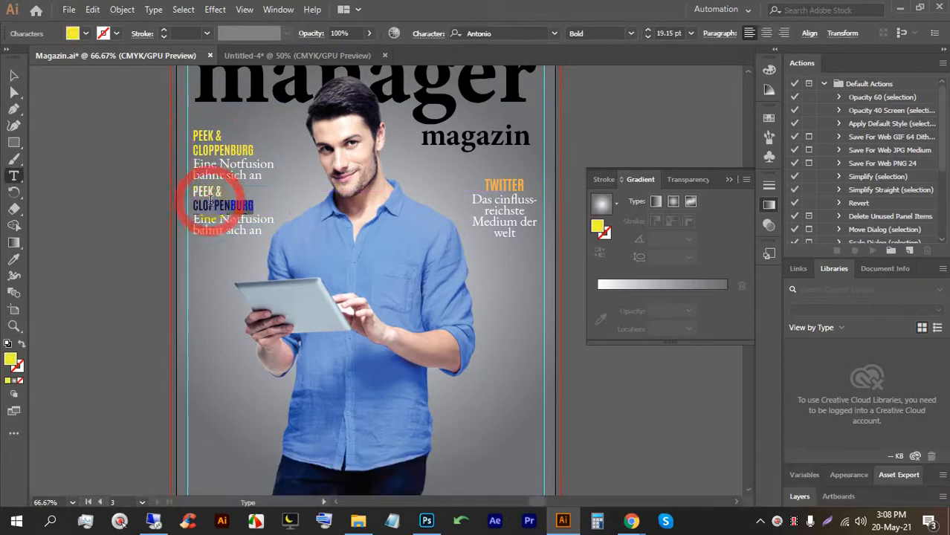
key(ctrl+z)
key(ctrl+shift+z)
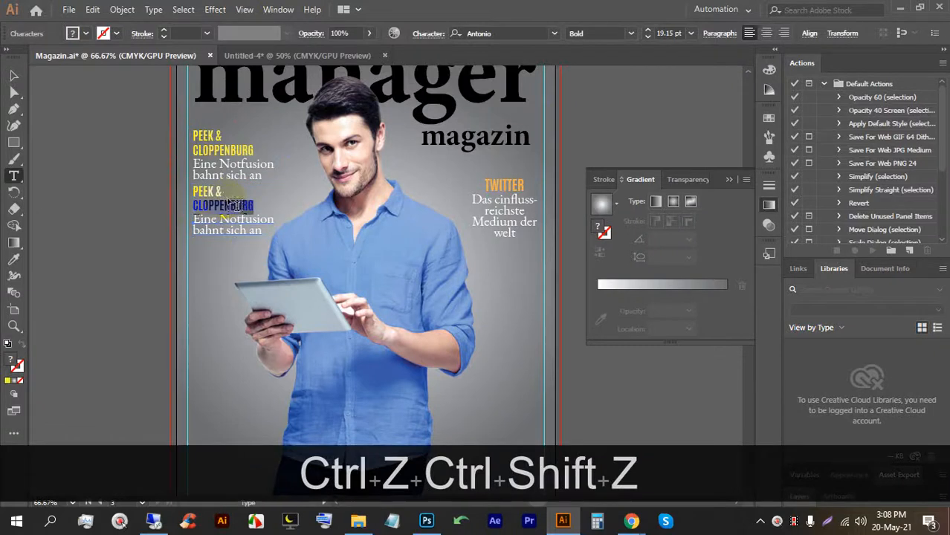
Highlight the copied heading and retype it in capitals as BLACKROCK.
double_click(245, 202)
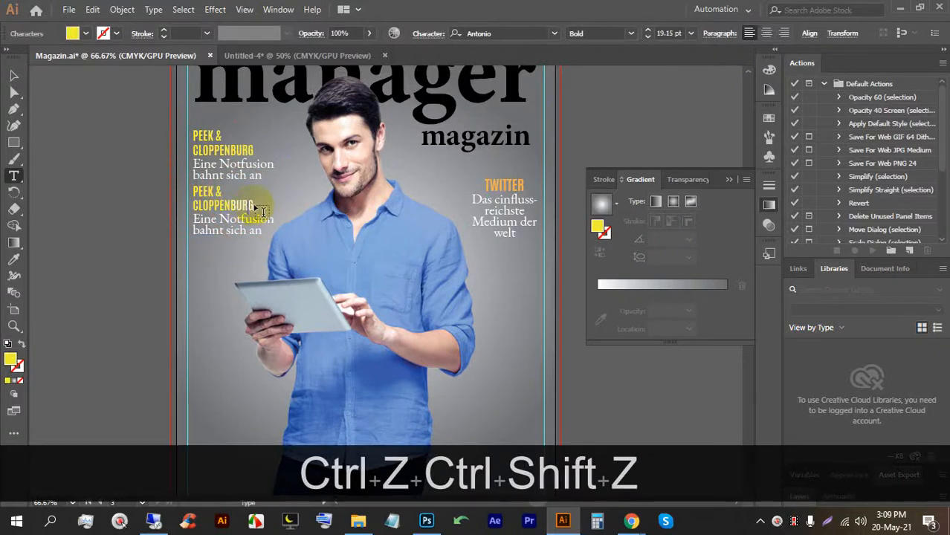
click(253, 204)
drag(253, 204, 193, 192)
key(Caps_Lock)
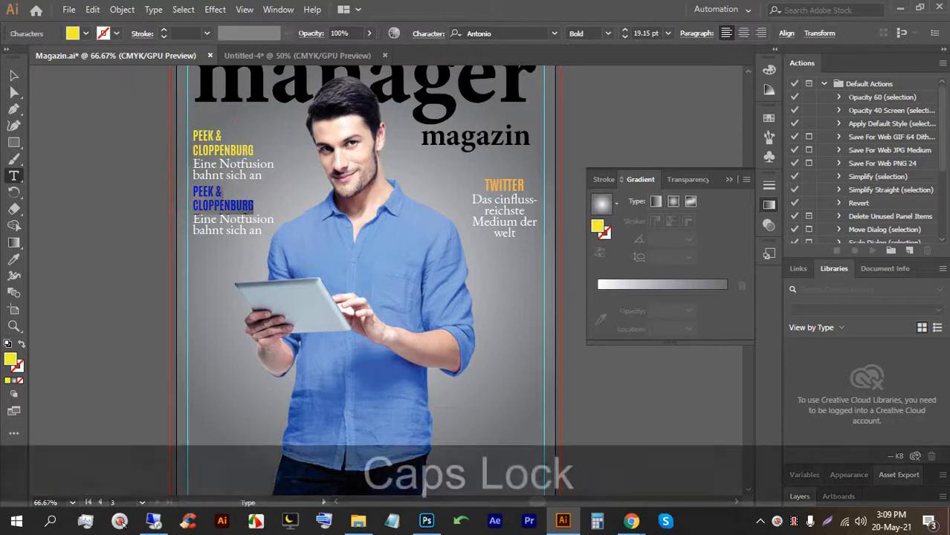
text(BLACK)
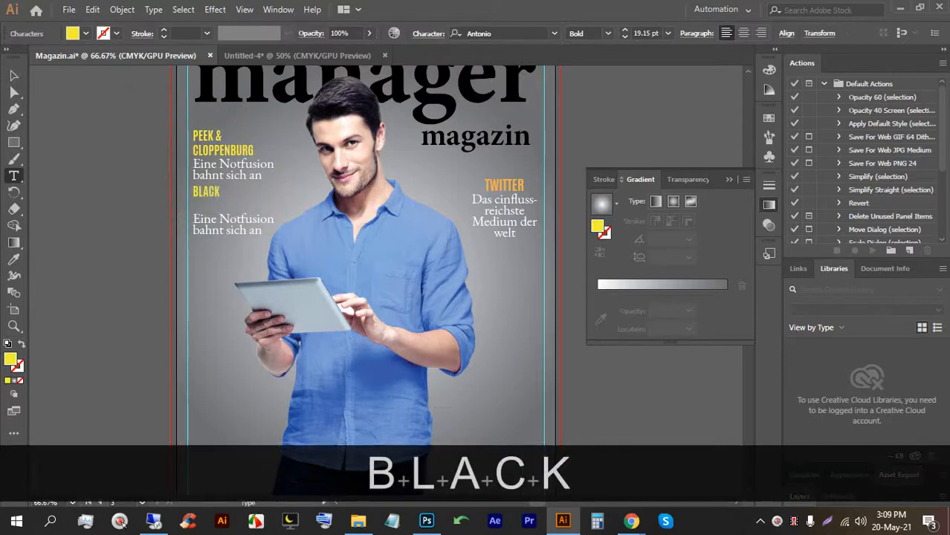
text(ROCK)
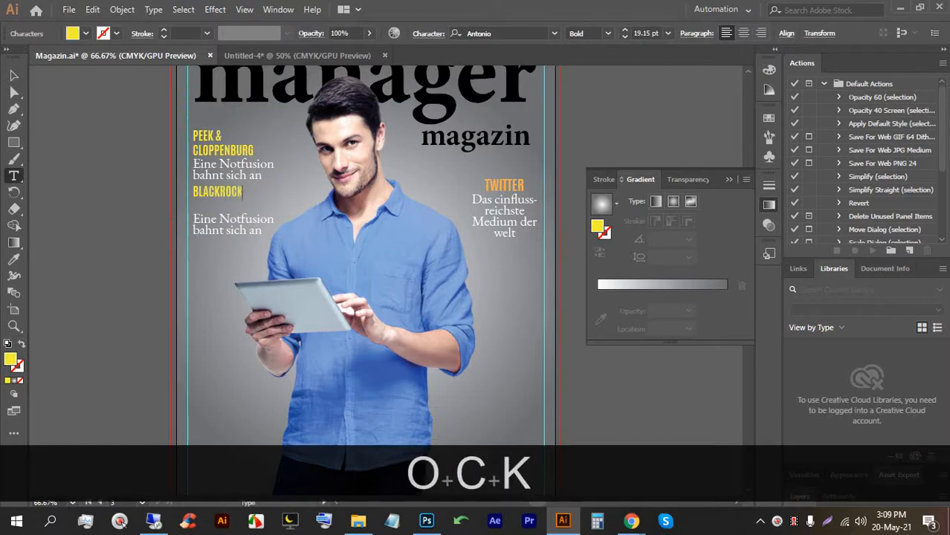
Nudge the copied deck text up and back down to sit beneath BLACKROCK.
click(13, 75)
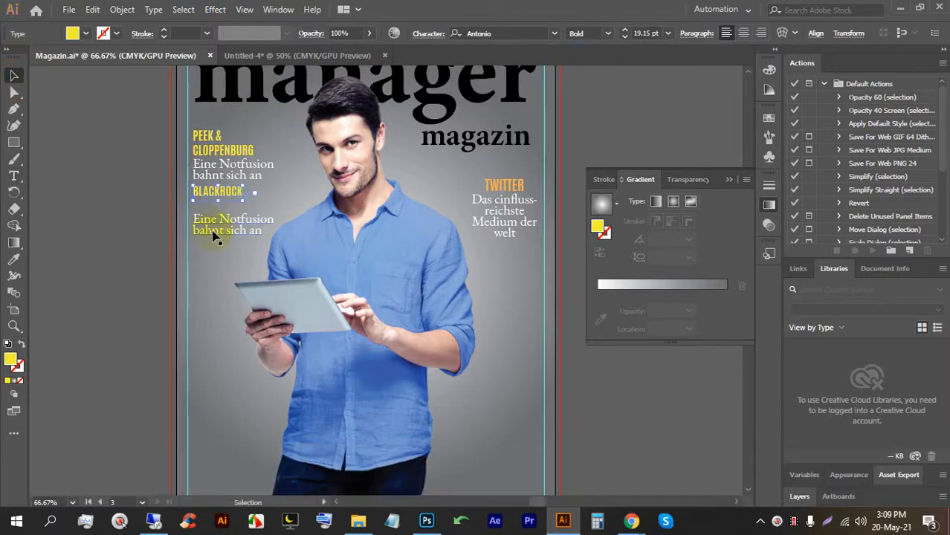
click(212, 228)
key(Up)
key(Up)
key(Up)
key(Up)
key(Up)
key(Up)
key(Up)
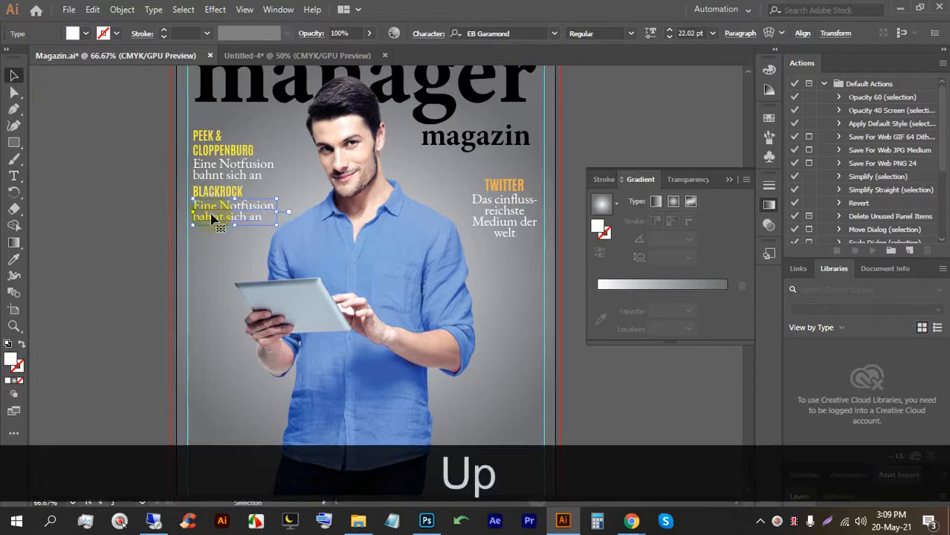
key(Down)
click(79, 324)
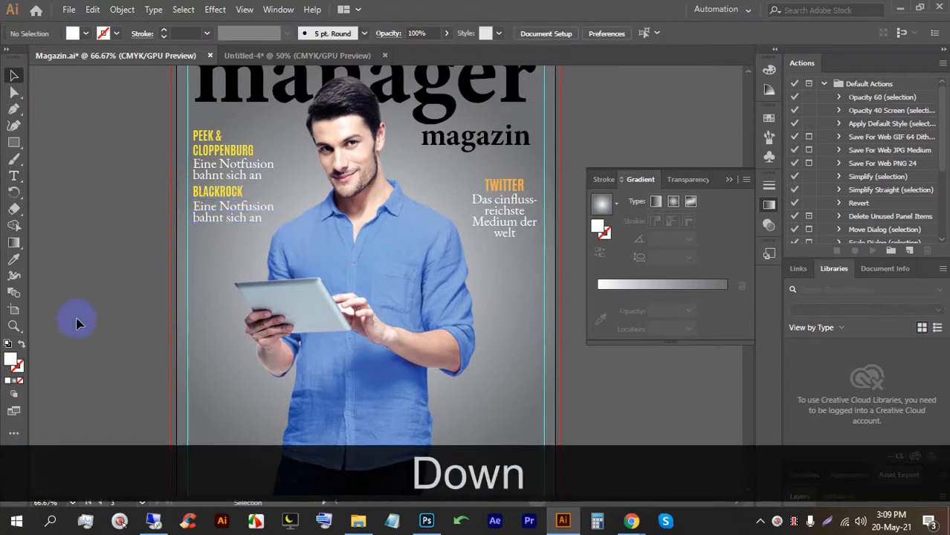
Zoom out and save the cover as Magazin.ai.
scroll(78, 322, down, 1)
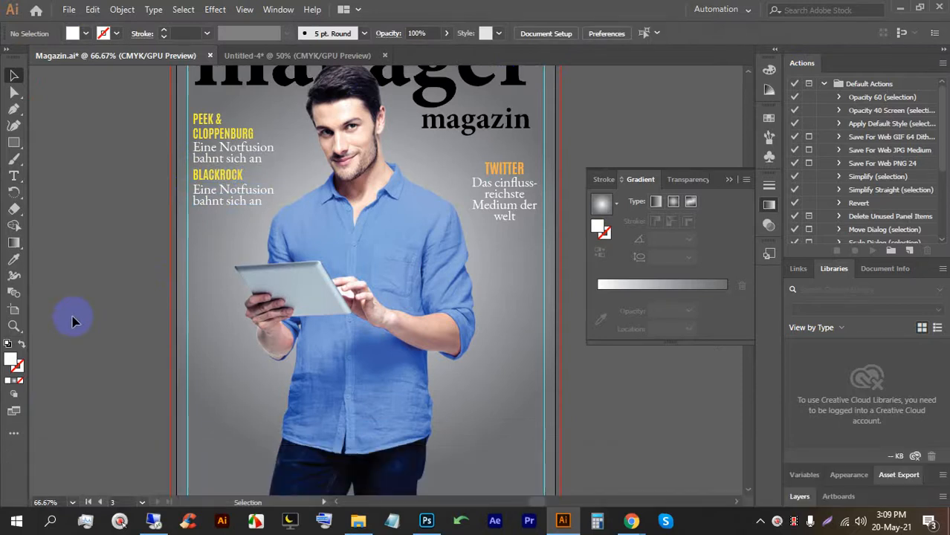
alt+scroll(95, 345, down, 1)
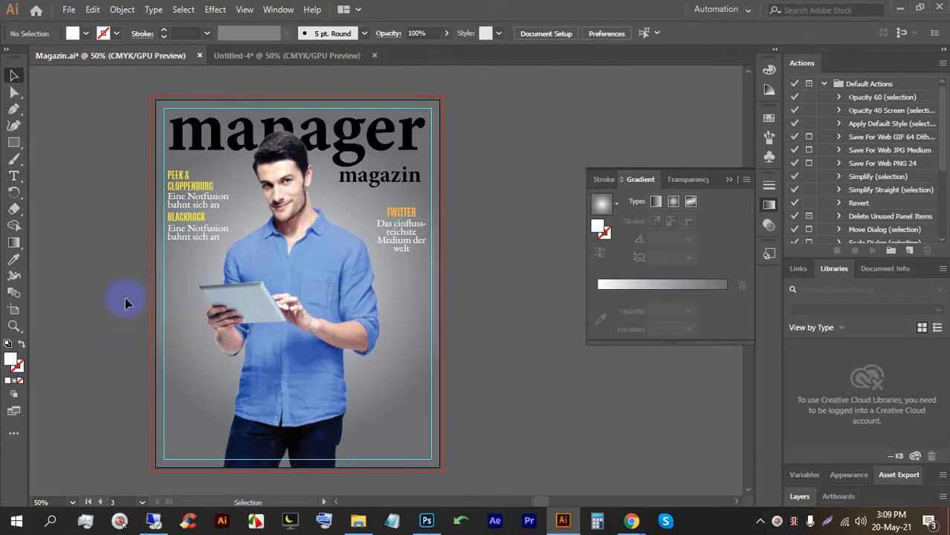
key(ctrl+s)
key(ctrl+s)
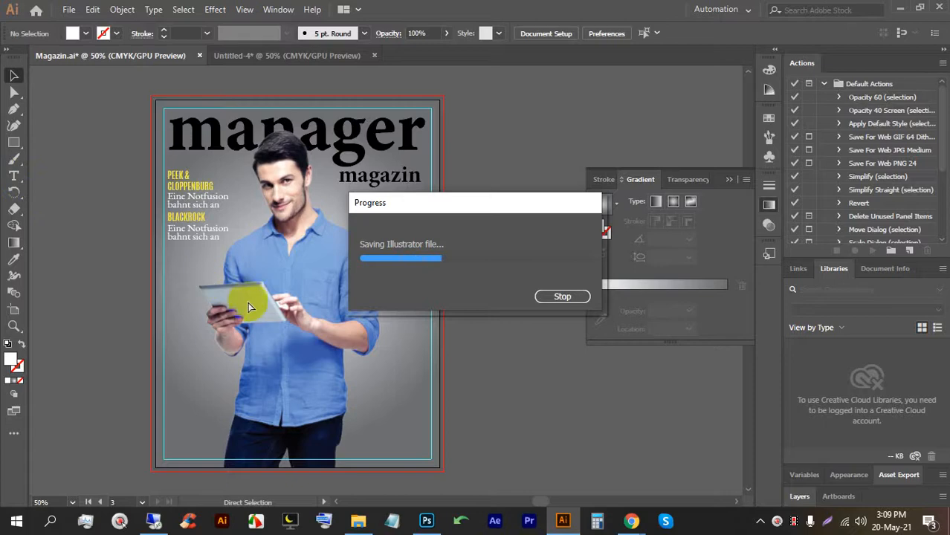
mouse_move(628, 513)
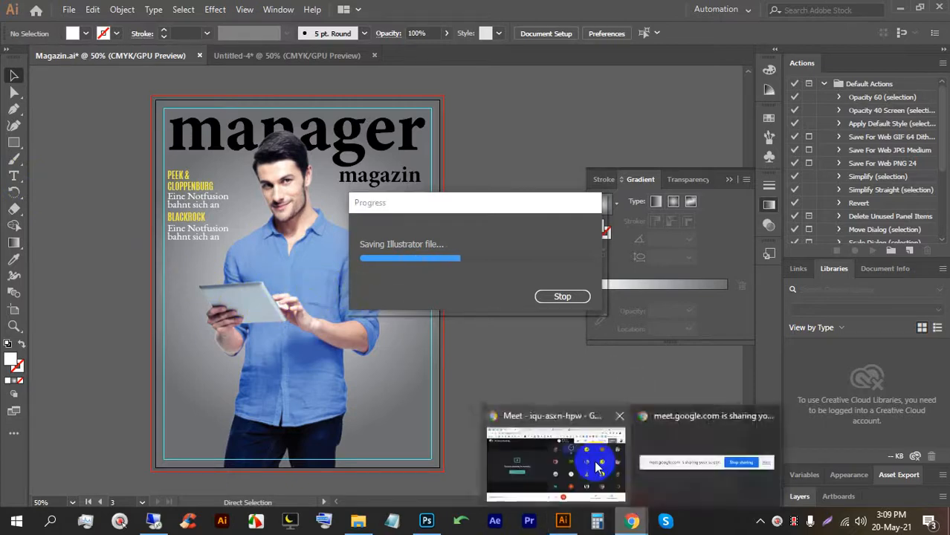
click(600, 435)
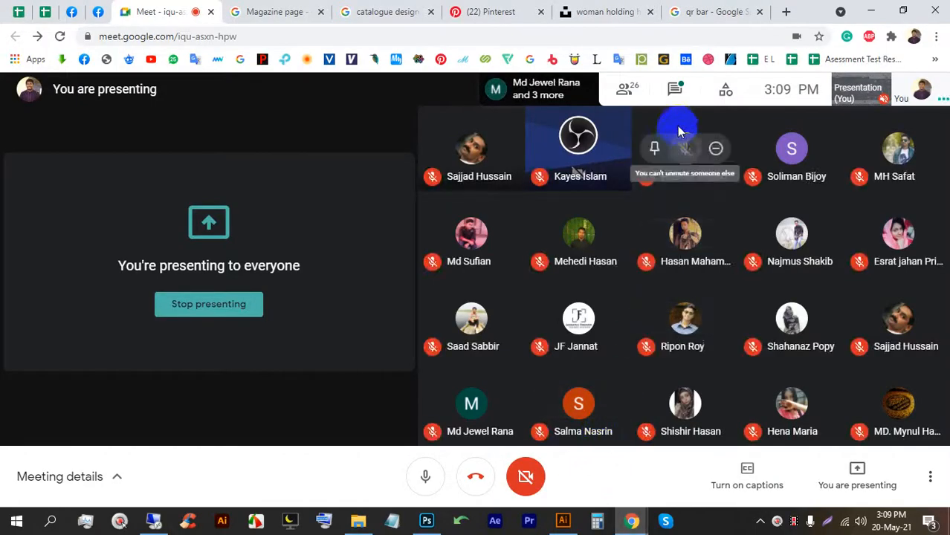
click(676, 90)
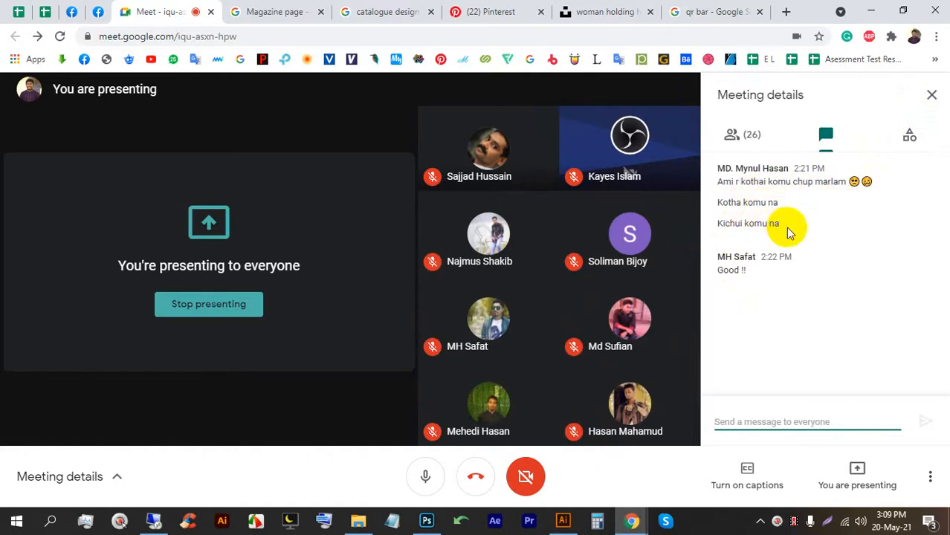
click(930, 95)
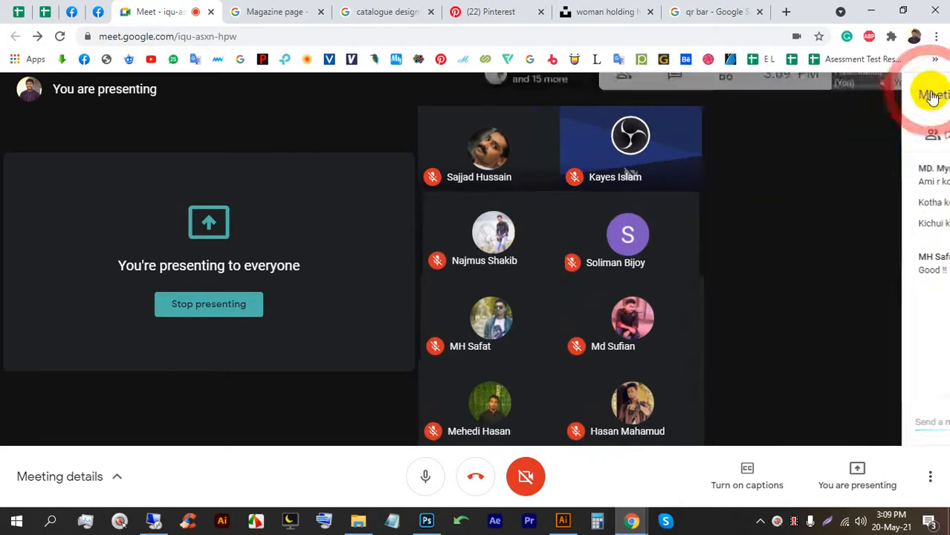
click(563, 521)
scroll(407, 349, down, 2)
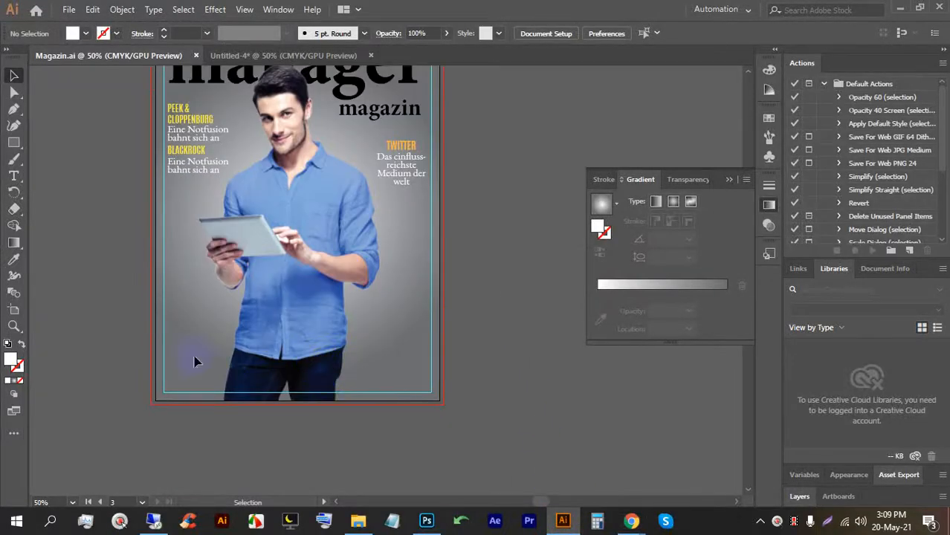
Place a new Lorem ipsum text on the cover and enlarge it proportionally.
click(15, 175)
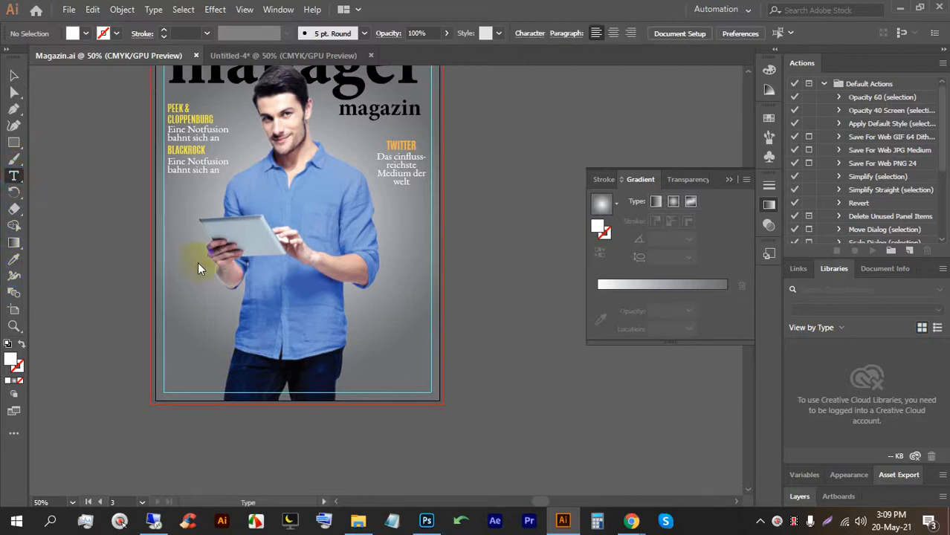
click(214, 295)
click(13, 75)
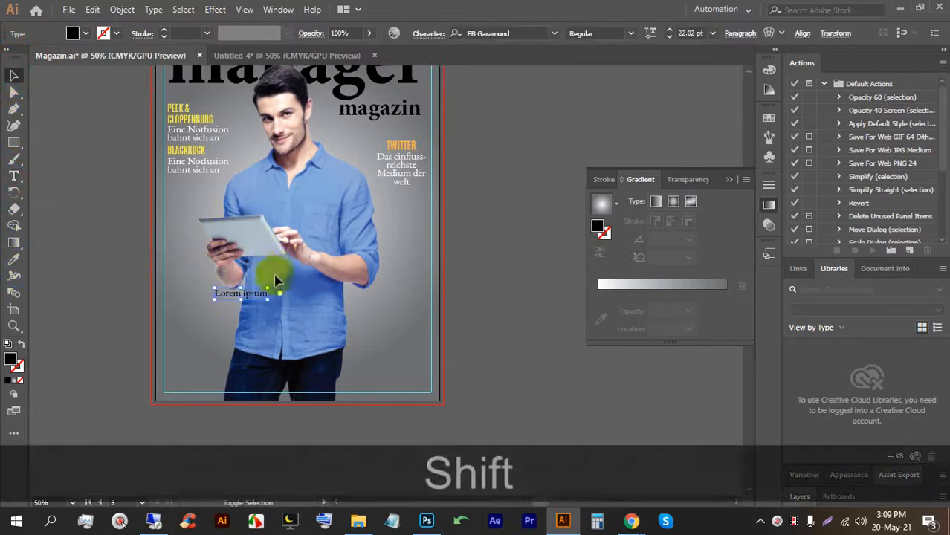
drag(272, 288, 525, 230)
double_click(371, 265)
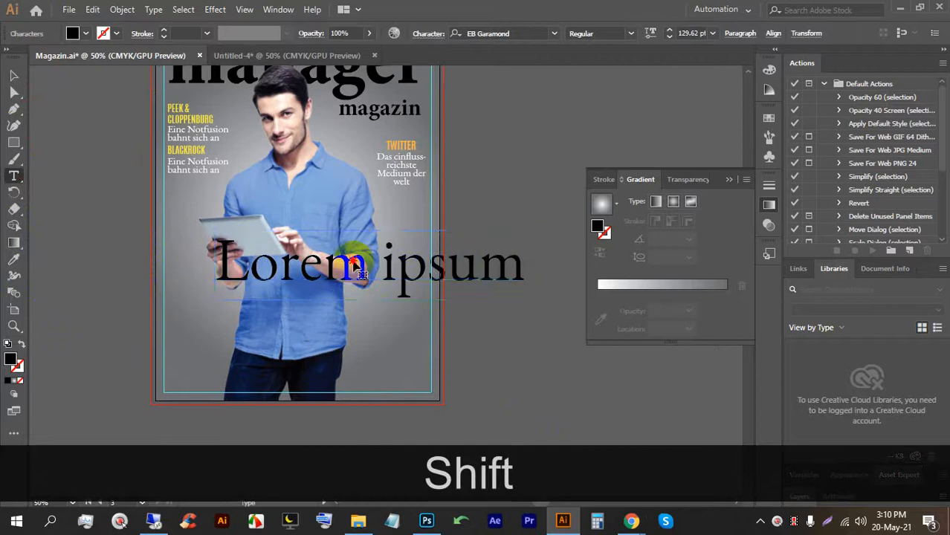
triple_click(354, 259)
Give the text TWITTER's Antonio Bold style, enlarge it, move it lower and make it white.
click(13, 259)
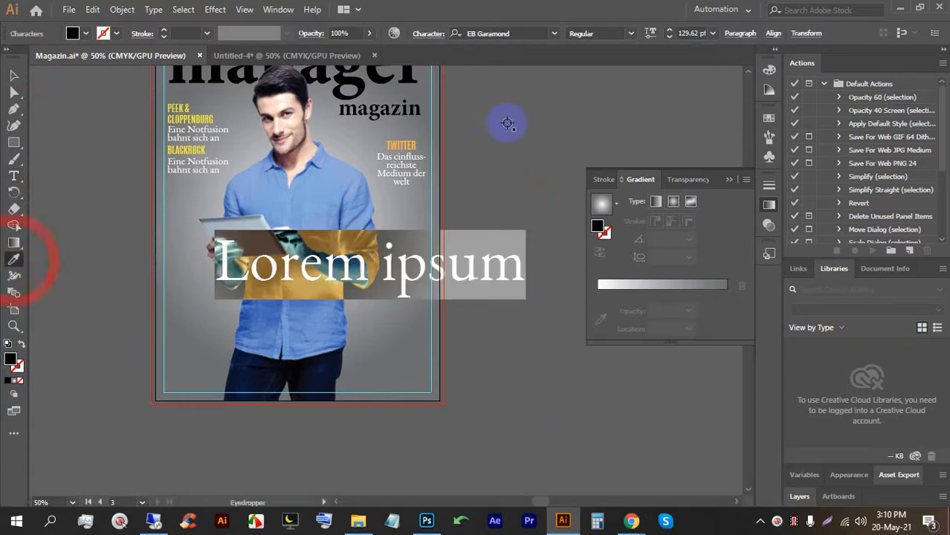
click(415, 144)
click(13, 75)
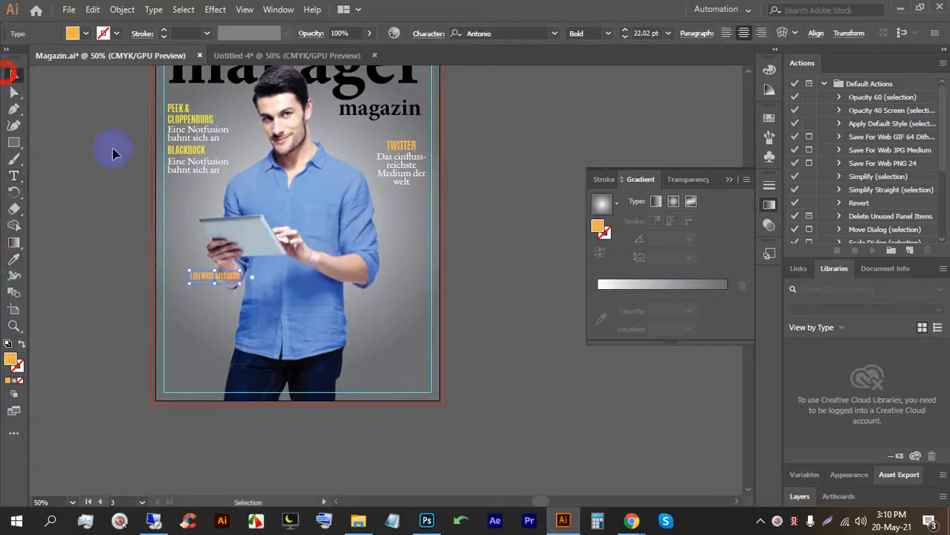
drag(239, 270, 464, 184)
drag(330, 238, 304, 321)
double_click(303, 321)
key(ctrl+a)
click(85, 34)
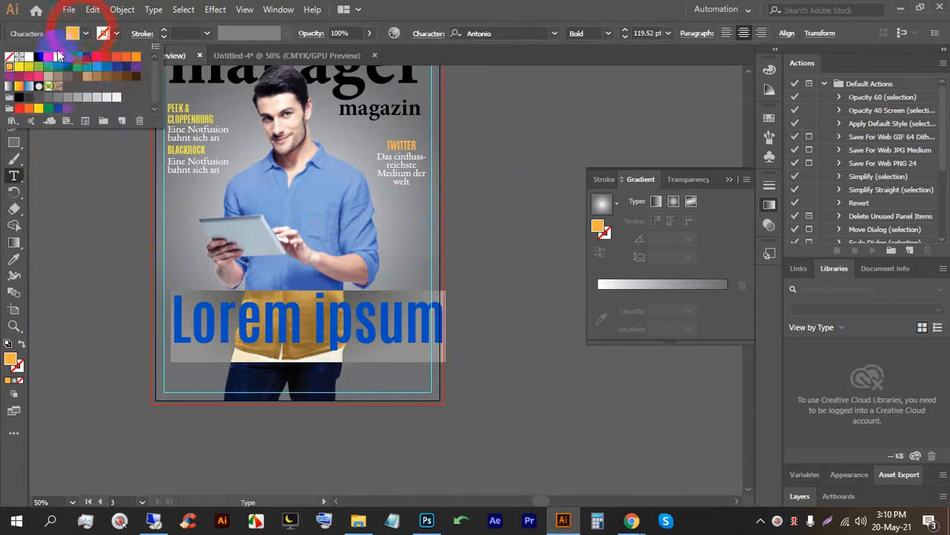
click(29, 58)
Replace the text with APPLE and scale it to 166.12 pt across the man's waist.
triple_click(301, 318)
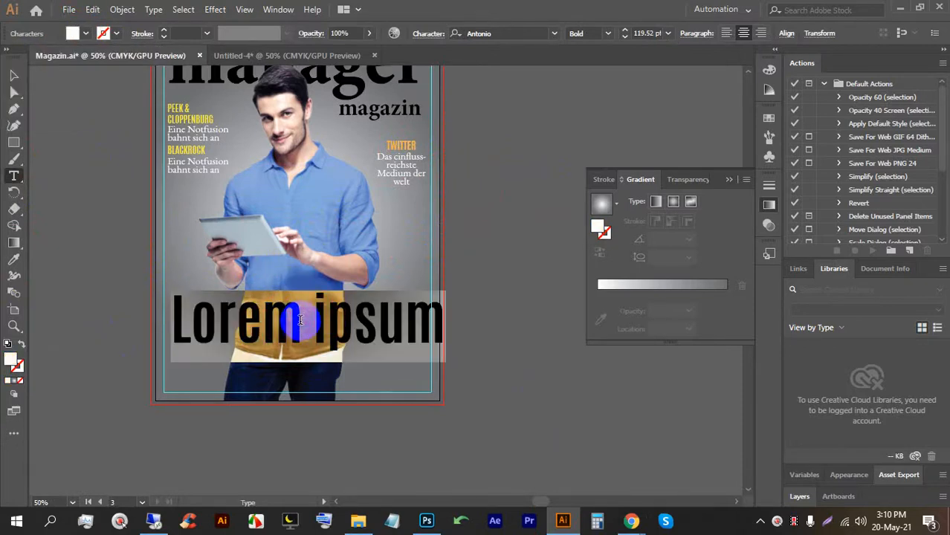
click(327, 320)
triple_click(347, 318)
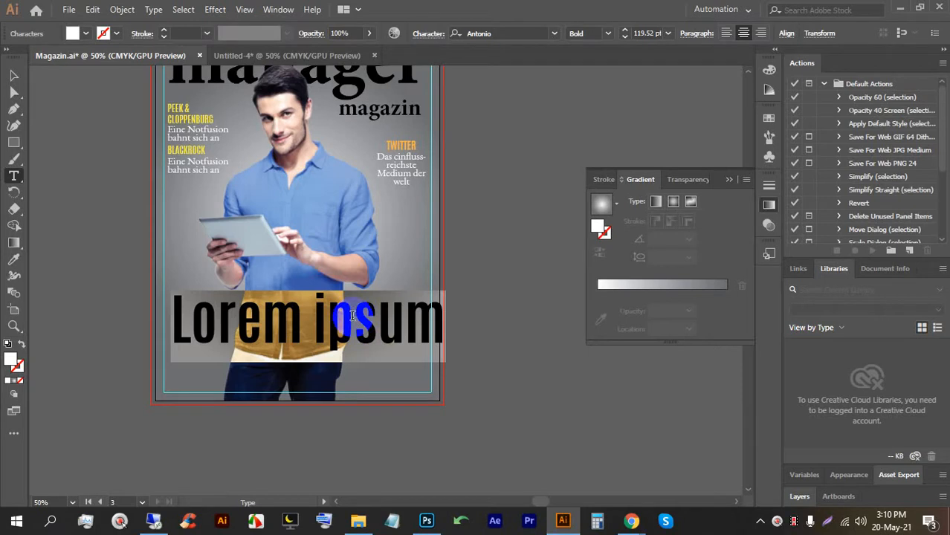
click(473, 338)
text(APPLE)
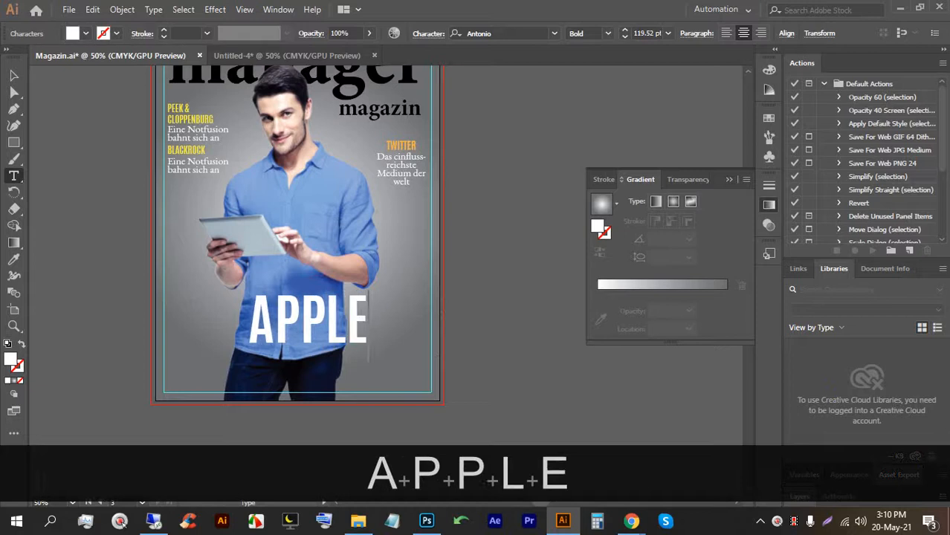
click(14, 76)
drag(308, 365, 302, 377)
drag(319, 326, 300, 338)
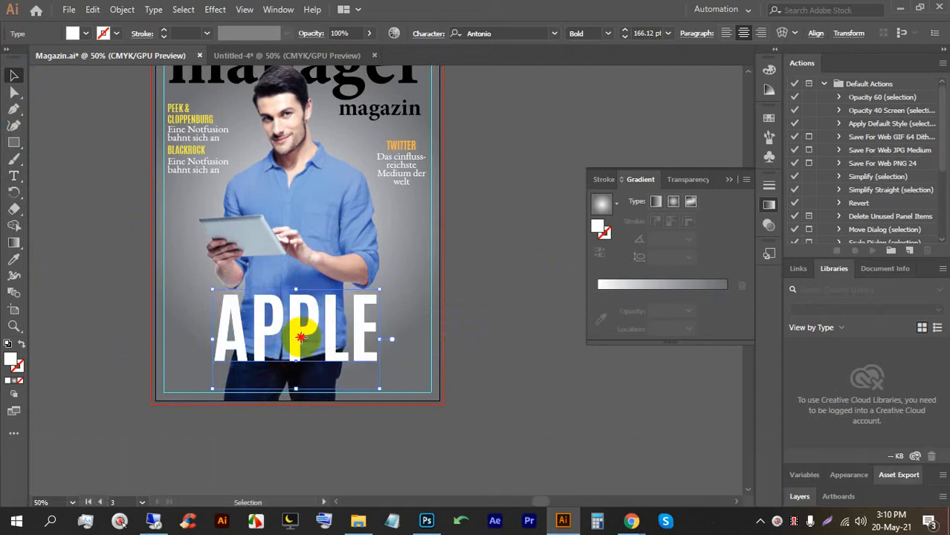
scroll(302, 342, down, 1)
scroll(340, 297, up, 2)
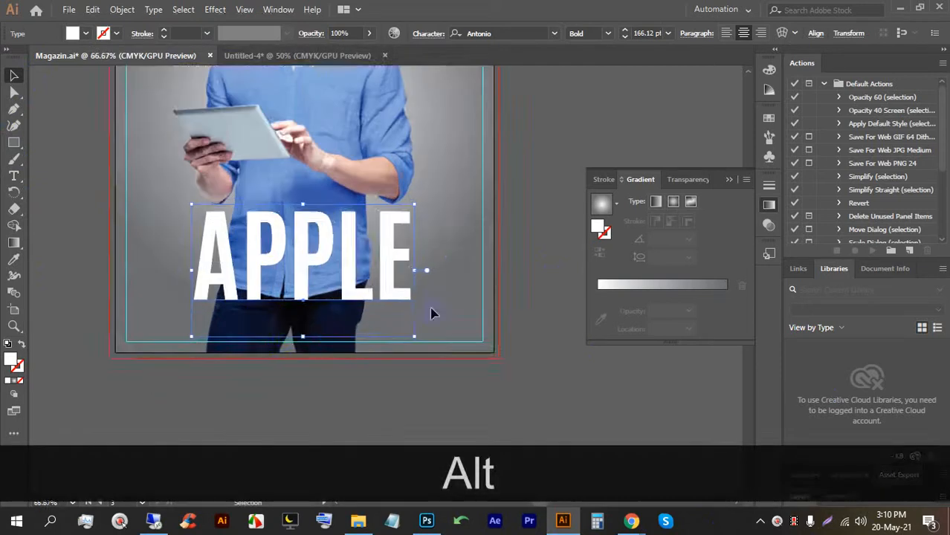
Add a new placeholder text object below the cover and scale it much larger.
click(528, 253)
click(14, 175)
scroll(238, 321, down, 2)
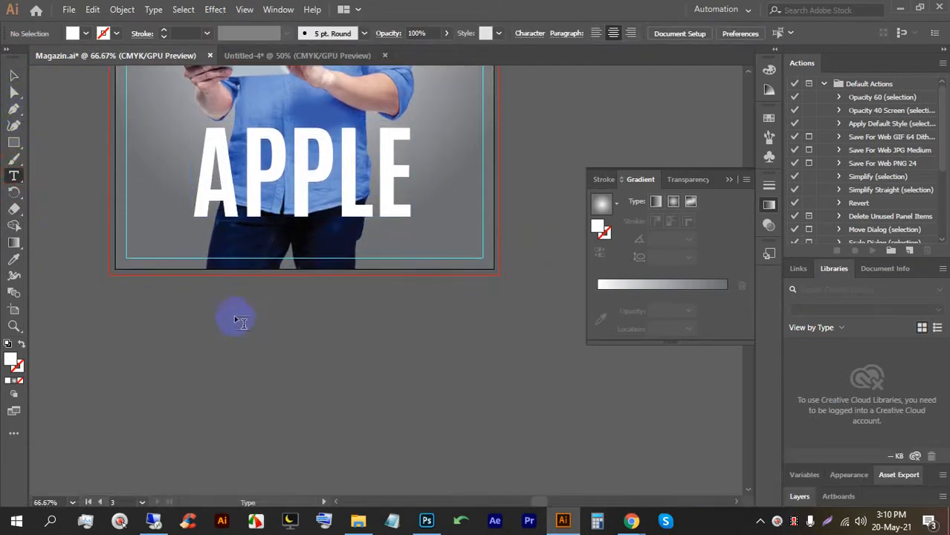
click(235, 318)
click(11, 76)
drag(265, 315, 477, 368)
drag(375, 339, 356, 329)
triple_click(353, 327)
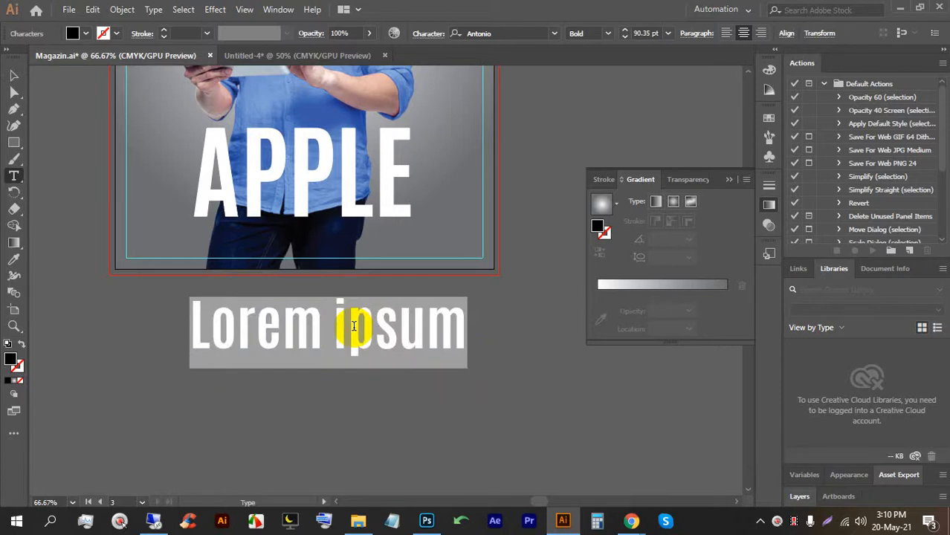
Replace the placeholder wording with 'Tim co'.
text(TI)
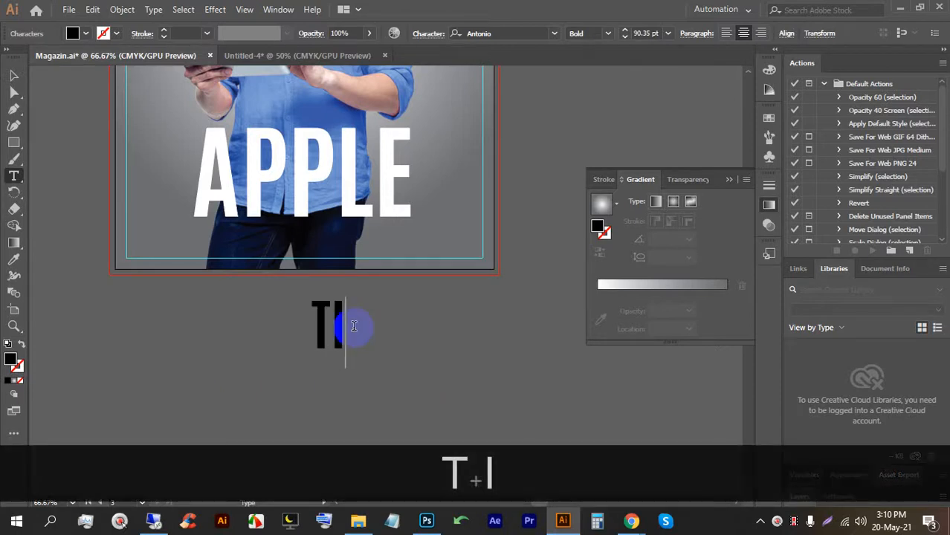
key(BackSpace)
key(BackSpace)
key(Caps_Lock)
text(Tim)
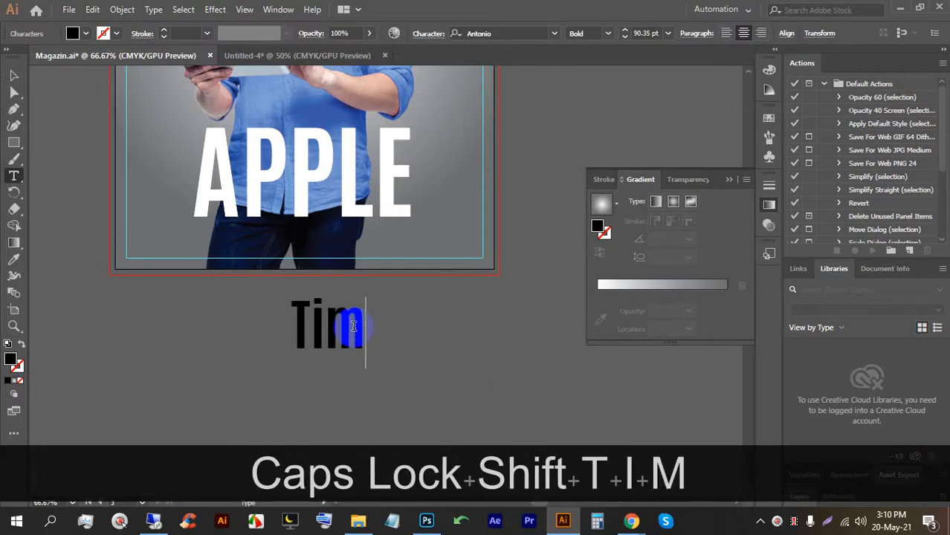
text( co)
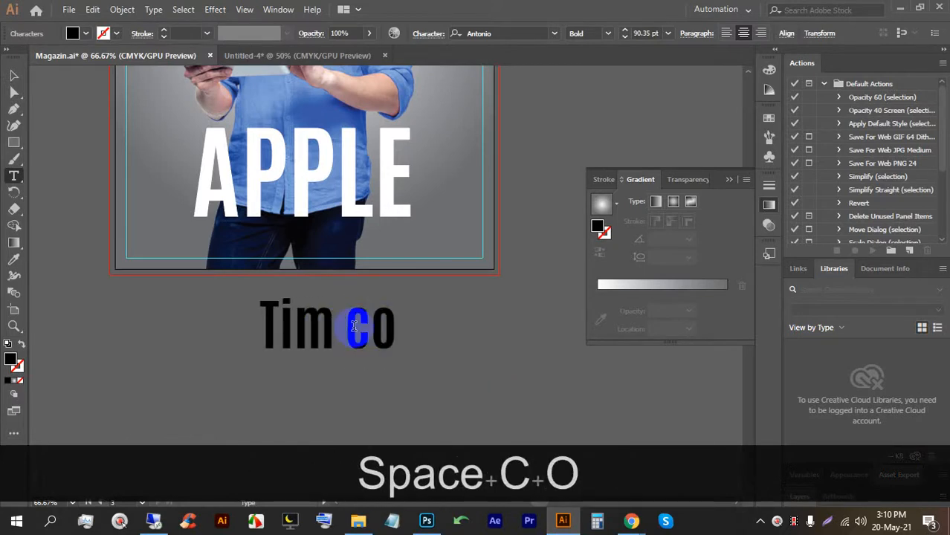
scroll(393, 396, down, 2)
scroll(387, 178, up, 1)
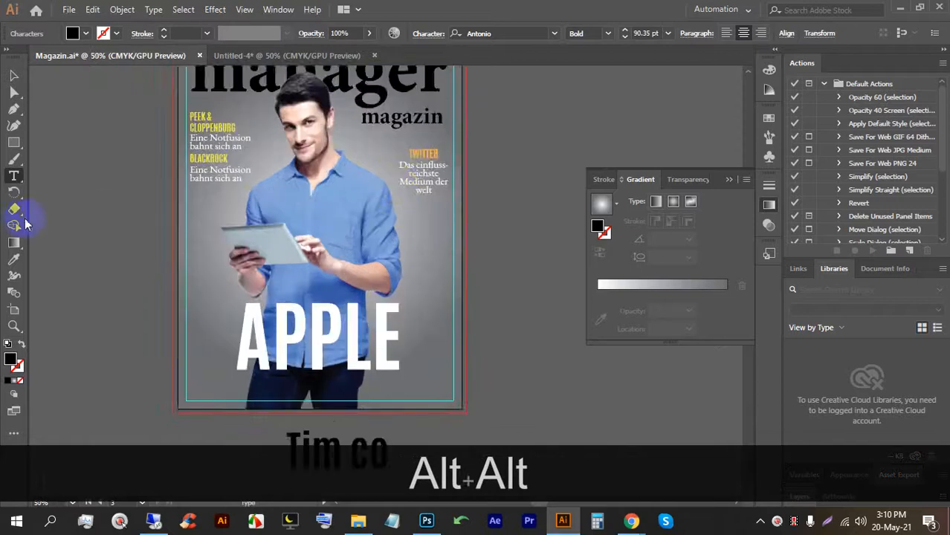
Give the text the TWITTER blurb's white EB Garamond style and enlarge it to about 61 pt.
click(13, 259)
click(450, 179)
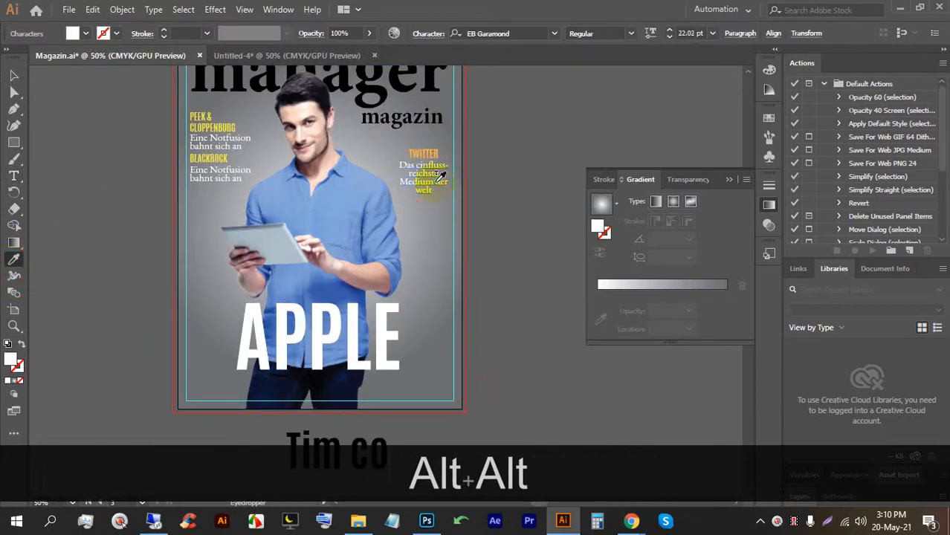
click(13, 75)
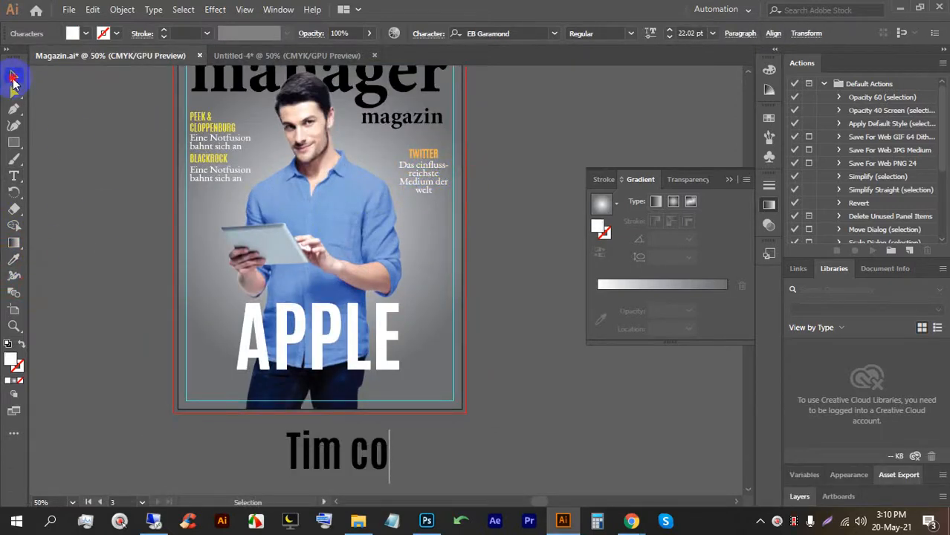
click(238, 350)
click(432, 166)
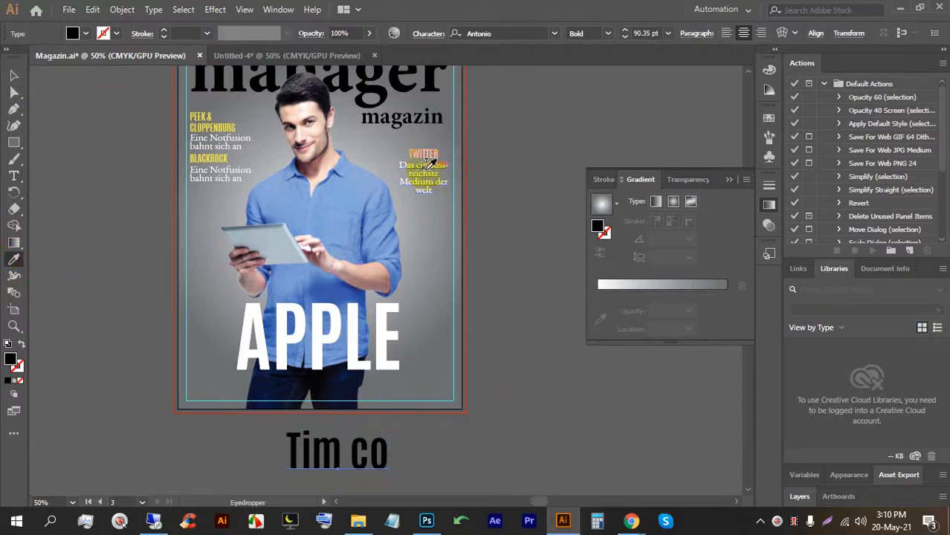
drag(352, 461, 301, 389)
Retype the line so it reads 'Ti'.
scroll(296, 387, down, 2)
drag(290, 309, 281, 358)
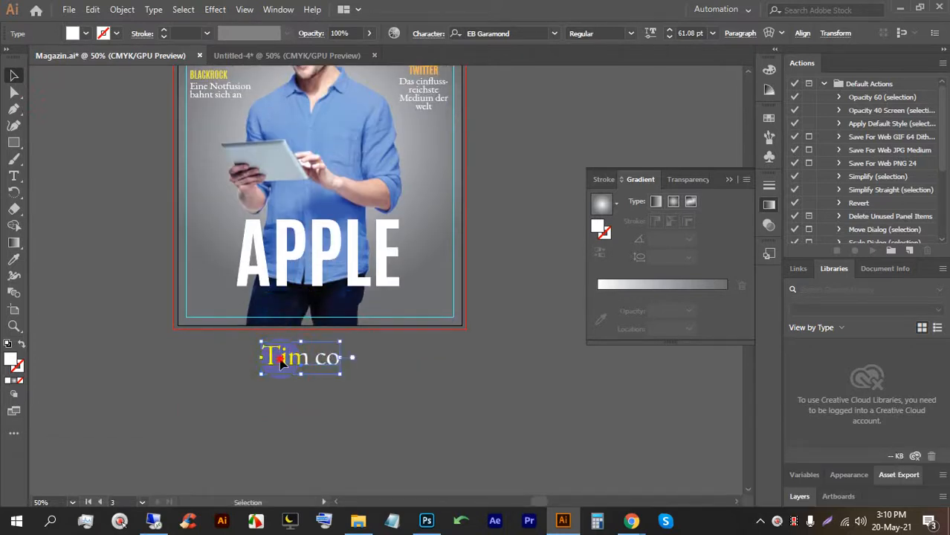
triple_click(282, 357)
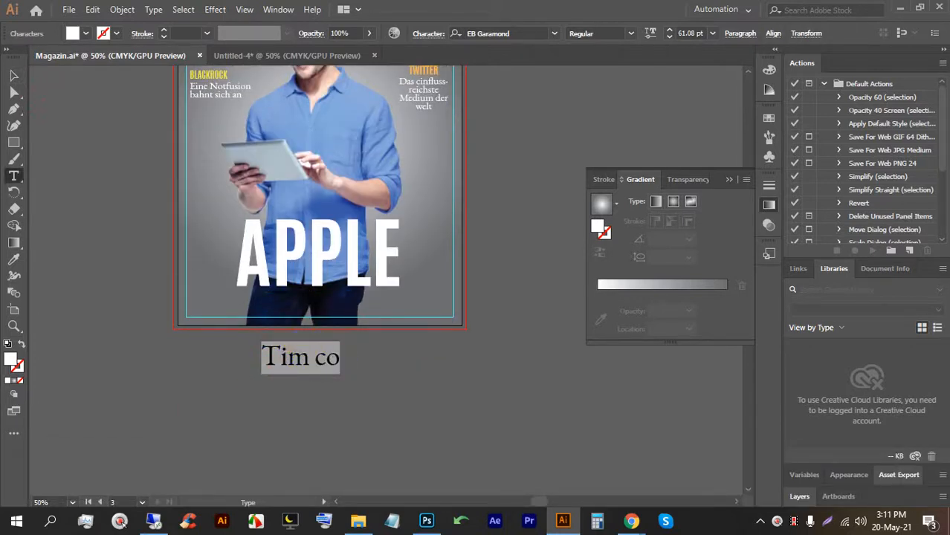
text(Tin)
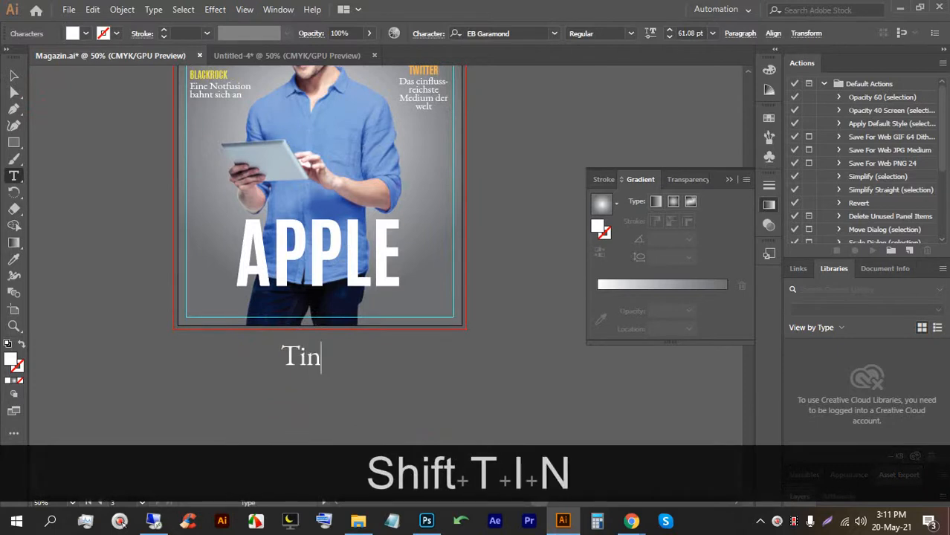
key(BackSpace)
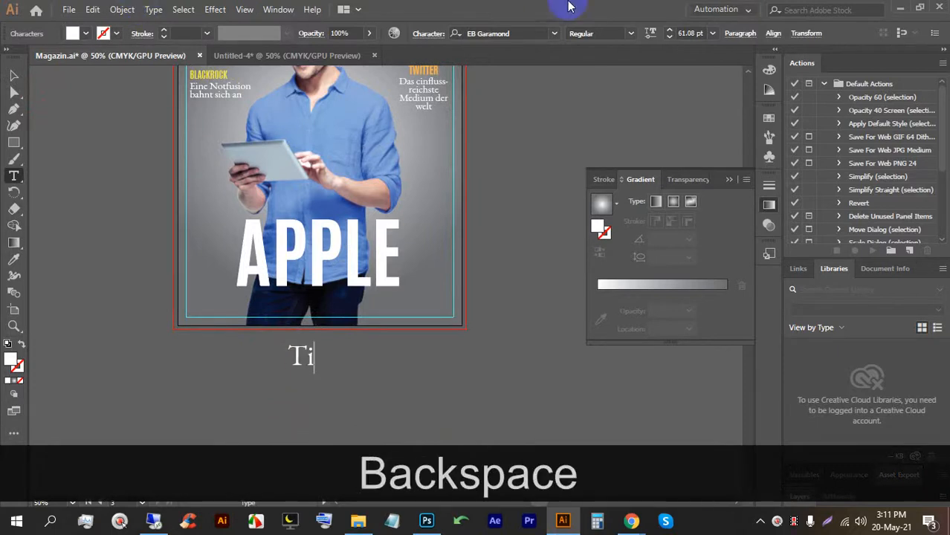
click(632, 521)
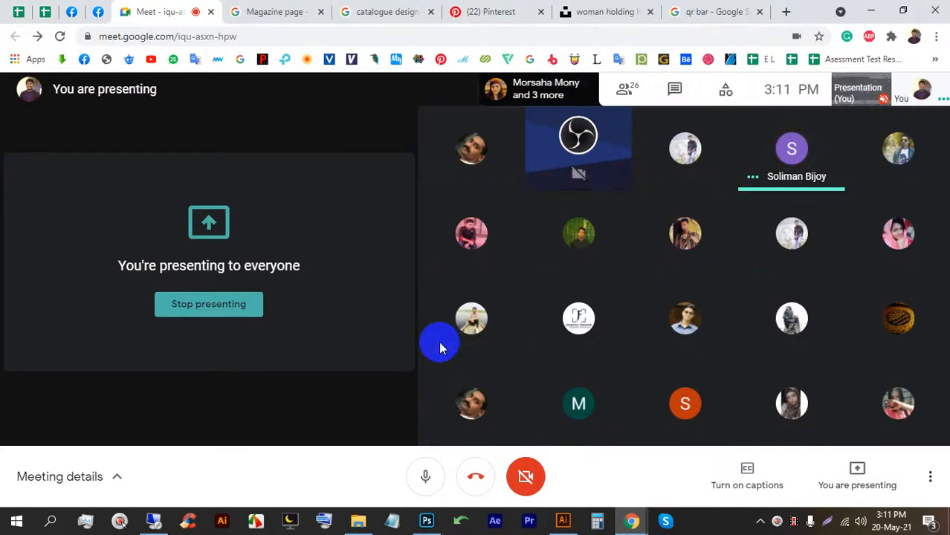
click(563, 520)
scroll(312, 342, down, 2)
Type the two-line subheadline 'Tim Cooks Plane fur den' / 'Angriff auf die deutshe Kernindustrie'.
scroll(314, 315, up, 1)
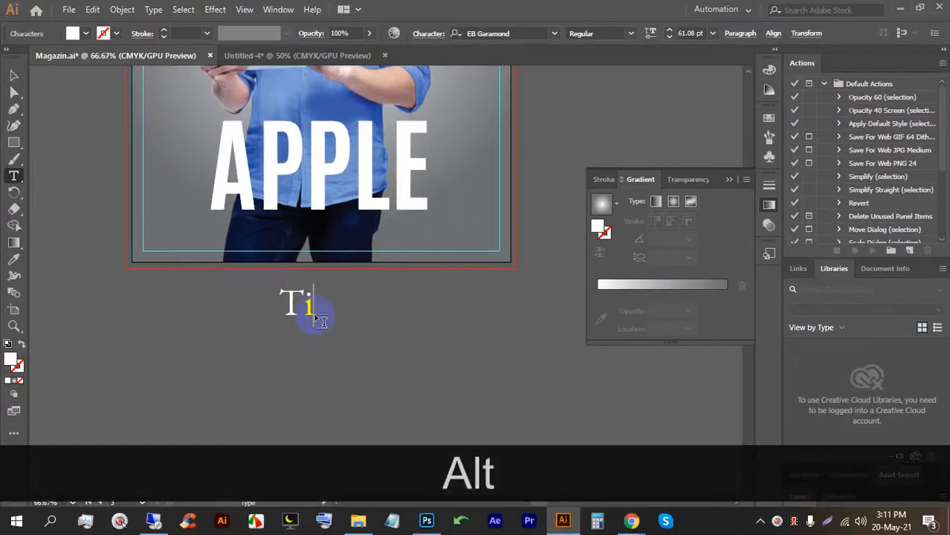
text(m)
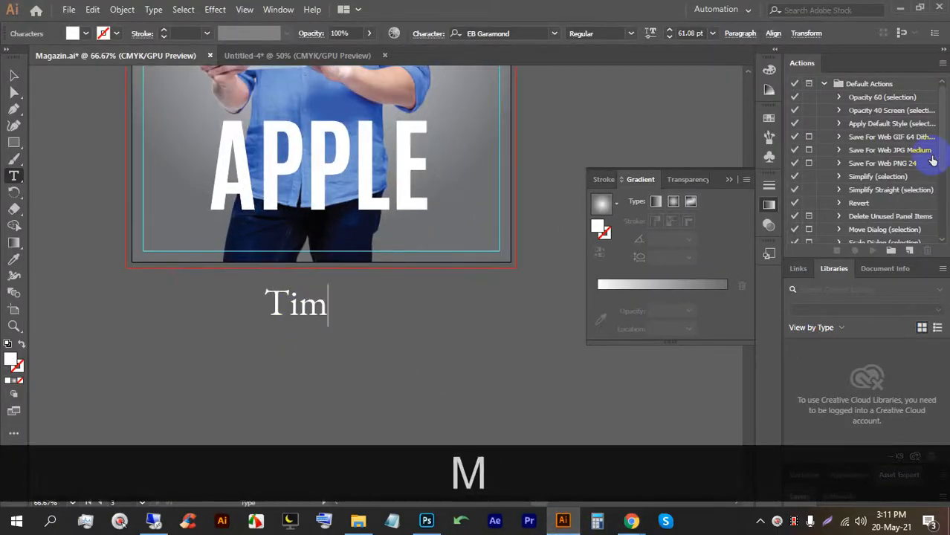
text( C)
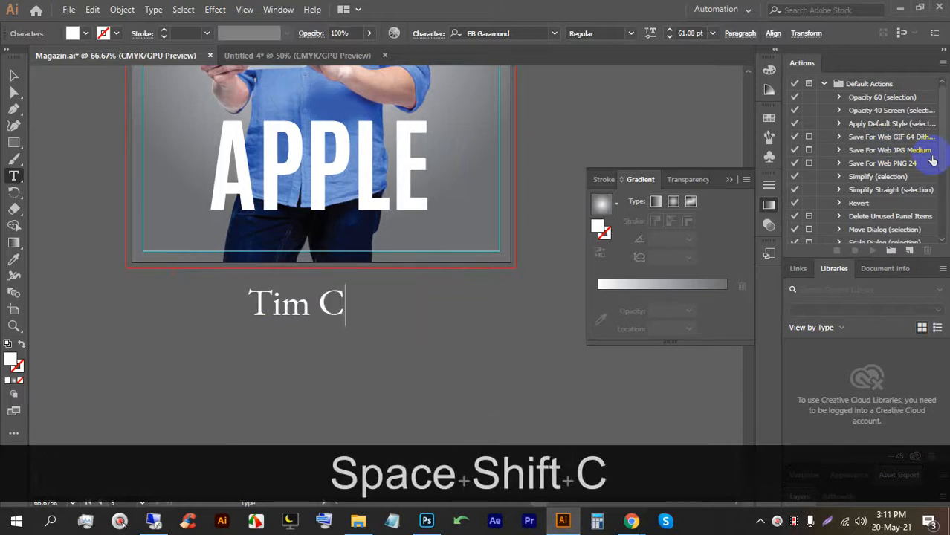
text(ooks Pla)
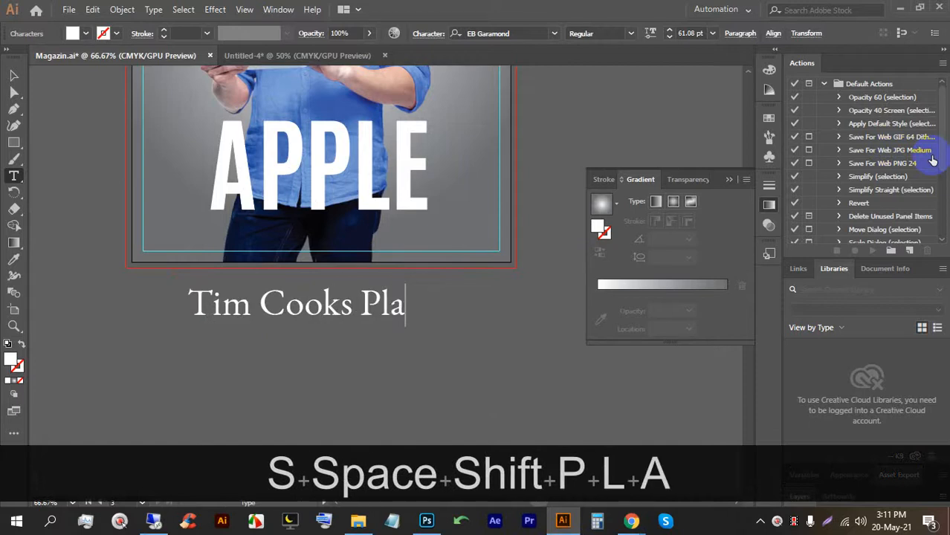
text(ne fe)
key(BackSpace)
text(ur den)
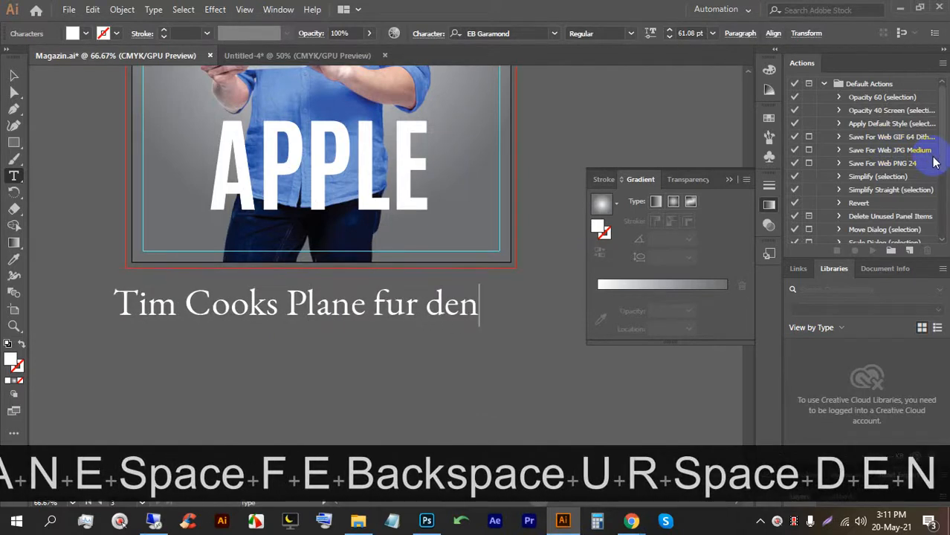
key(Return)
text(A)
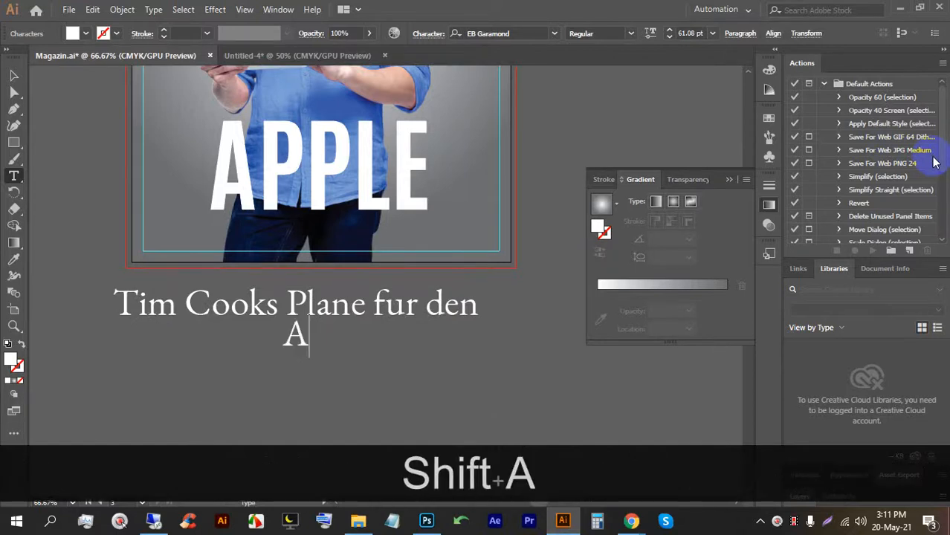
text(ngrif)
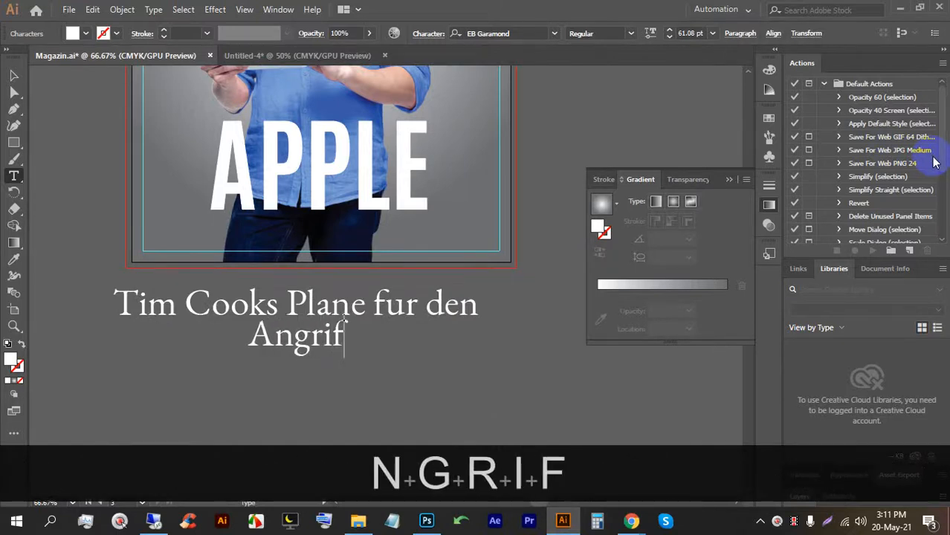
text(f an)
key(BackSpace)
text(uf)
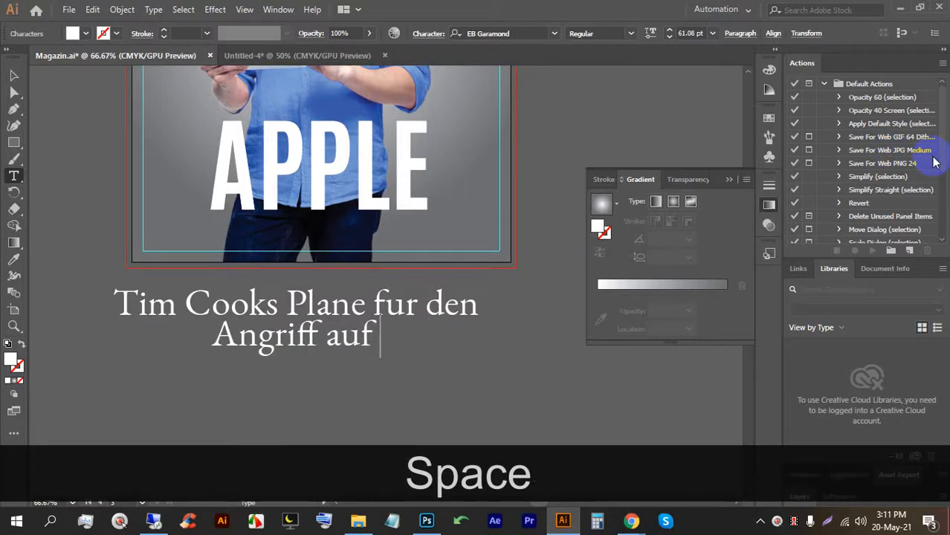
text( di)
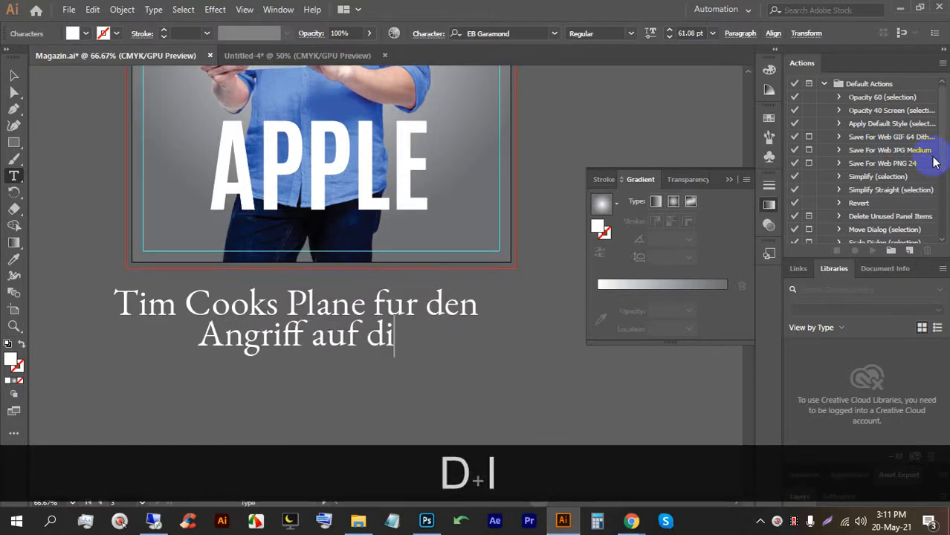
text(e d)
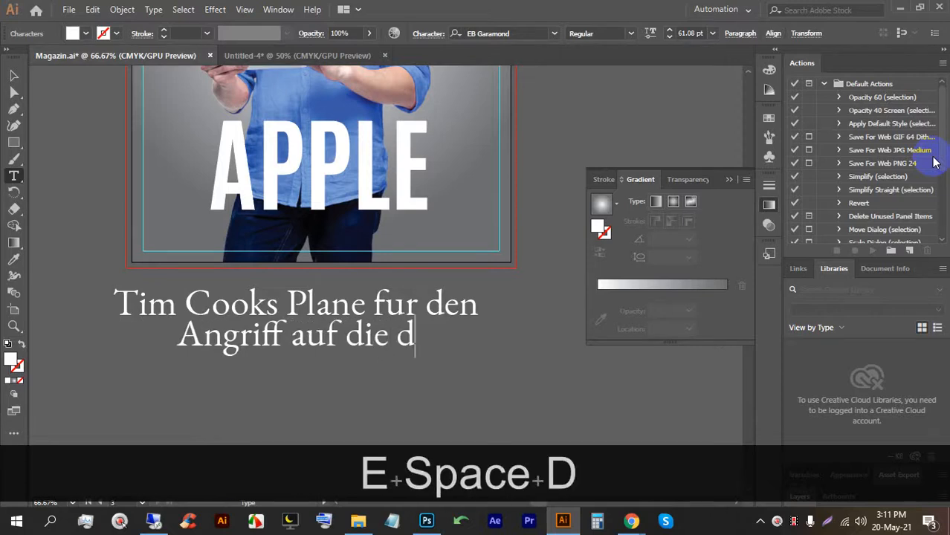
text(eutsc)
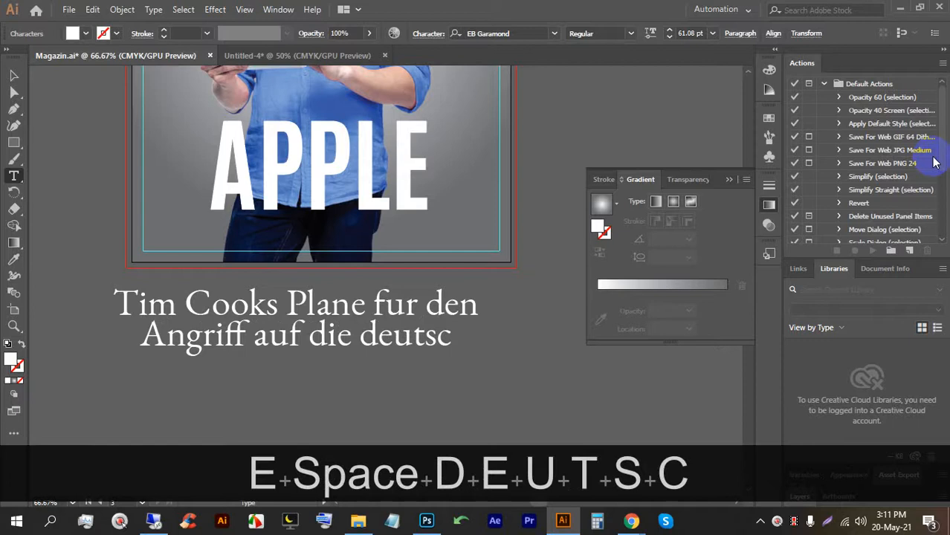
key(BackSpace)
text(he)
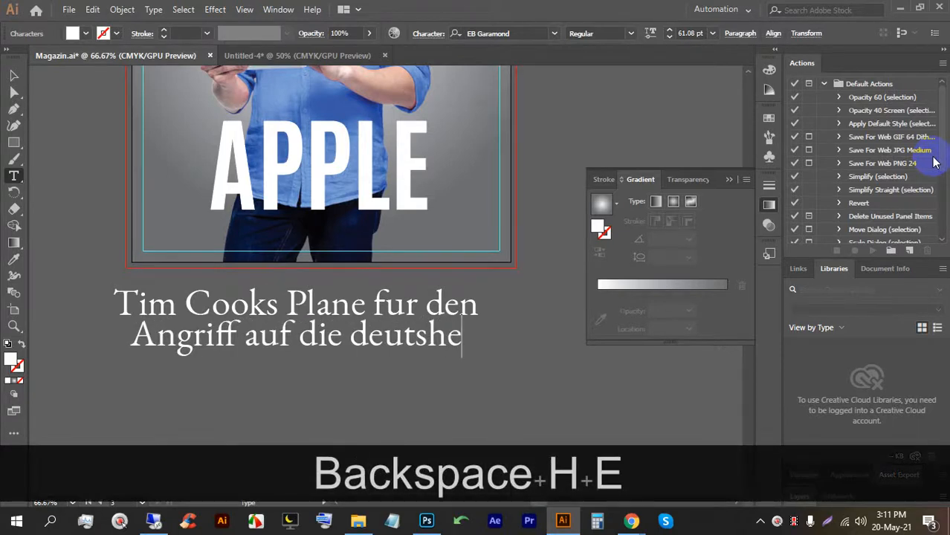
text( Kernindustrie)
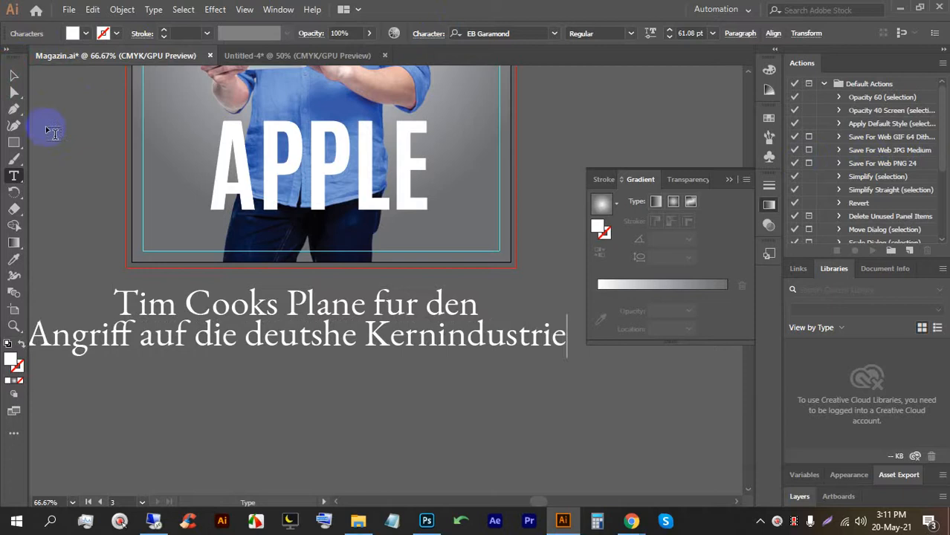
Shrink the subheadline to 27.63 pt and pan to show the whole cover.
click(14, 76)
drag(296, 285, 334, 236)
click(338, 336)
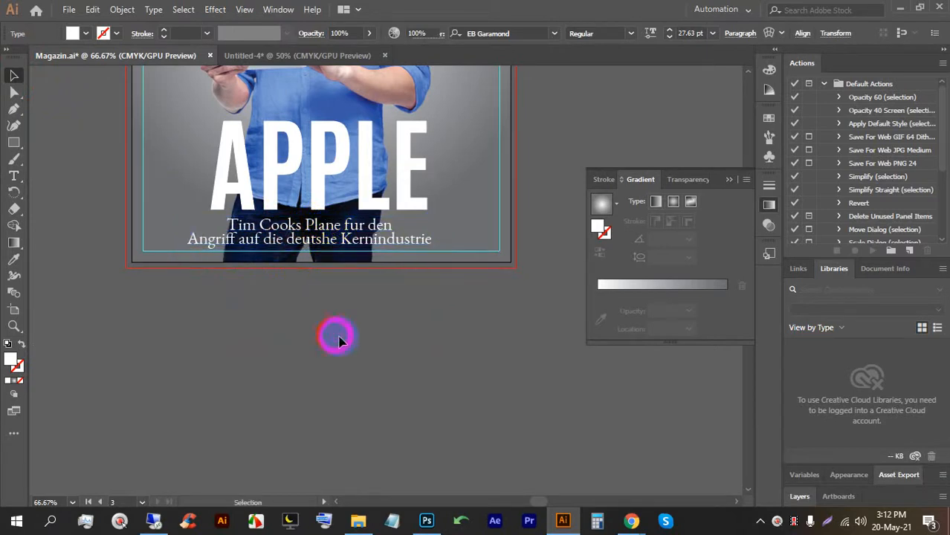
scroll(354, 318, down, 1)
key(space)
drag(276, 272, 336, 396)
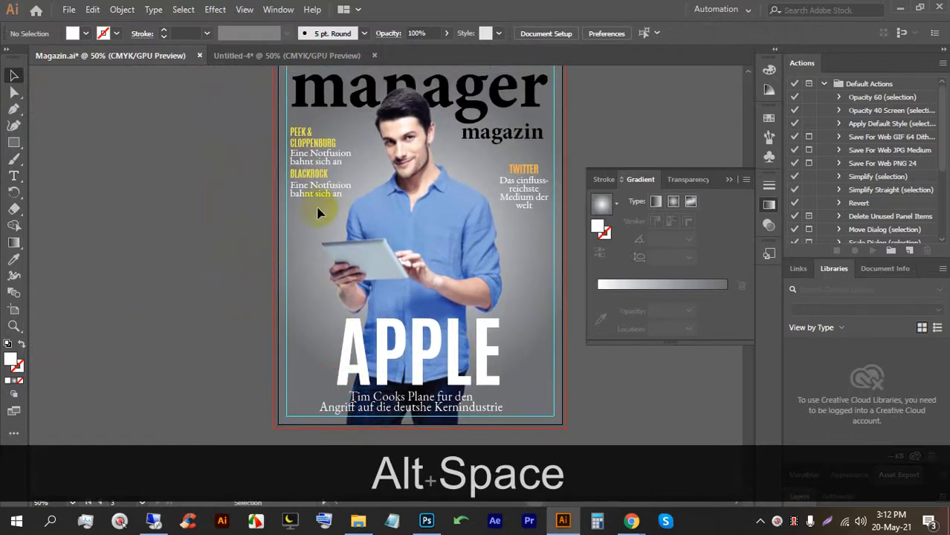
Duplicate the PEEK & CLOPPENBURG and BLACKROCK teaser block and place the copy beside APPLE.
click(303, 138)
click(315, 229)
drag(304, 144, 305, 309)
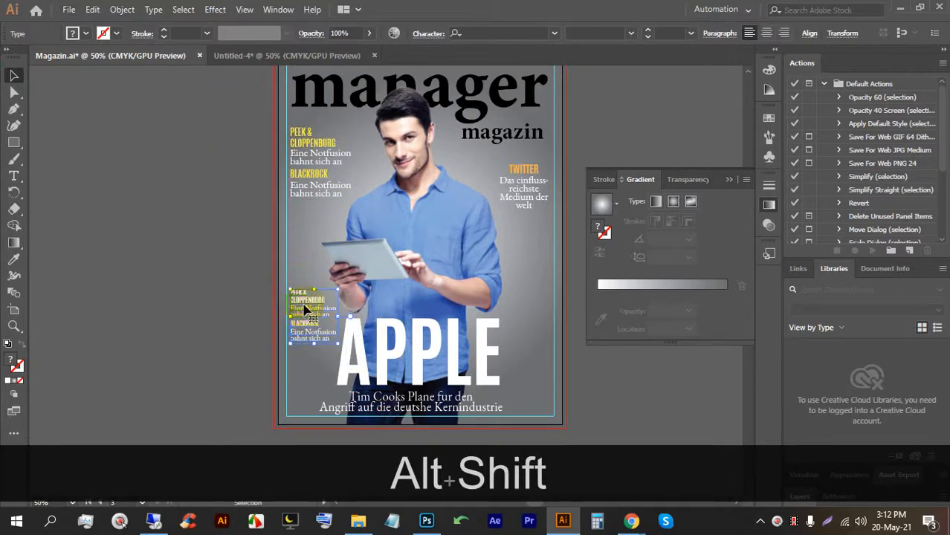
click(307, 375)
key(space)
drag(496, 337, 402, 339)
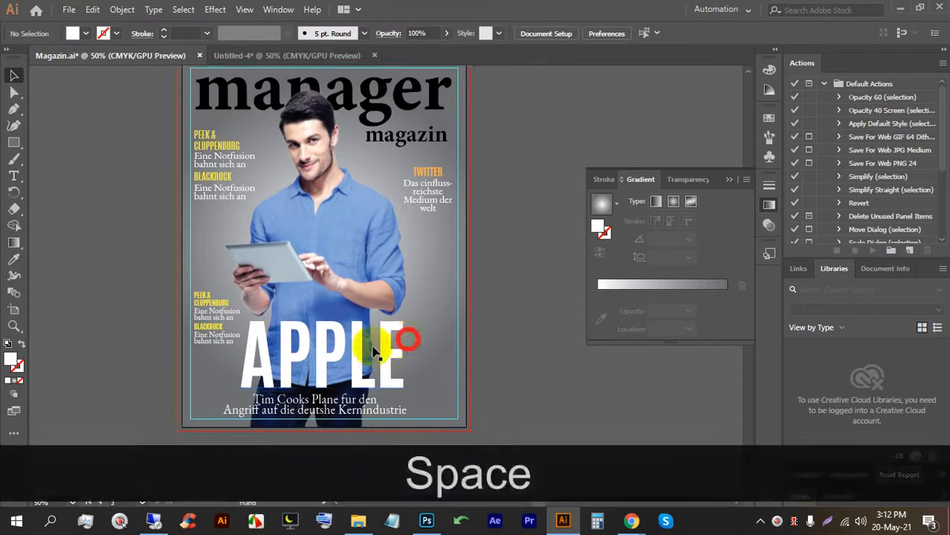
click(202, 325)
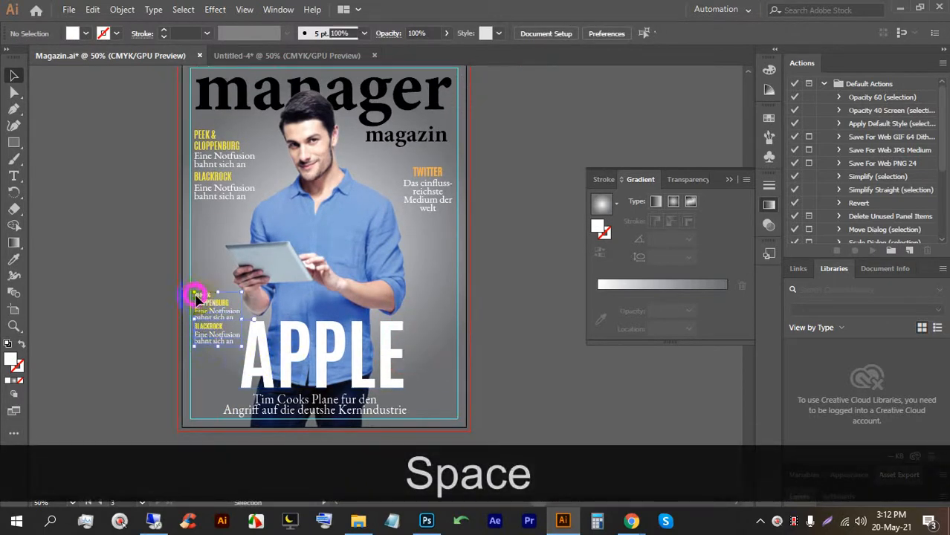
drag(202, 325, 203, 330)
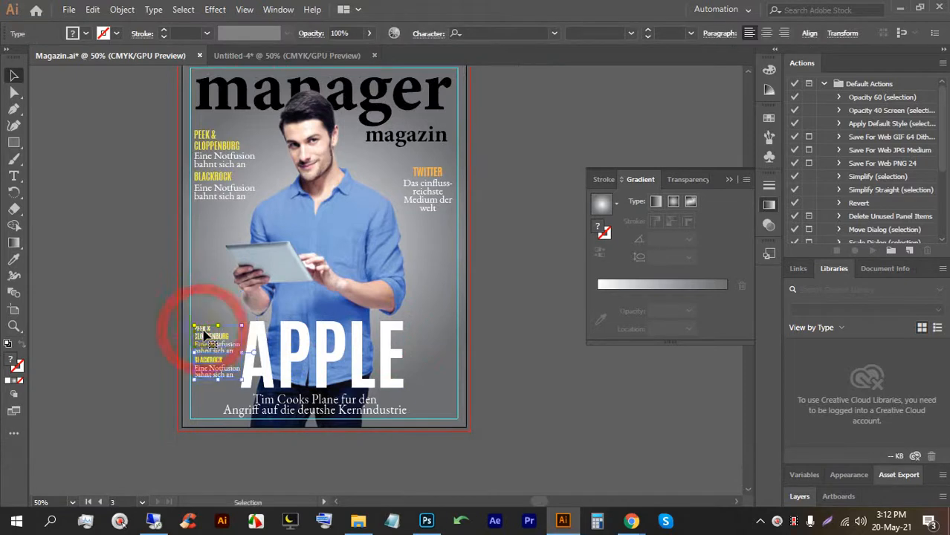
click(458, 375)
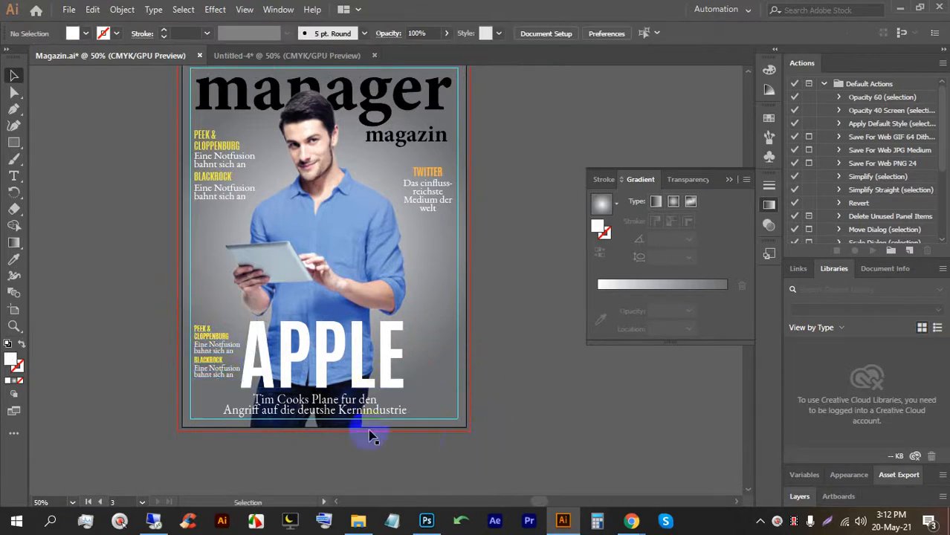
Admit the waiting participant to the video call, then return to the Illustrator document.
mouse_move(631, 521)
click(556, 471)
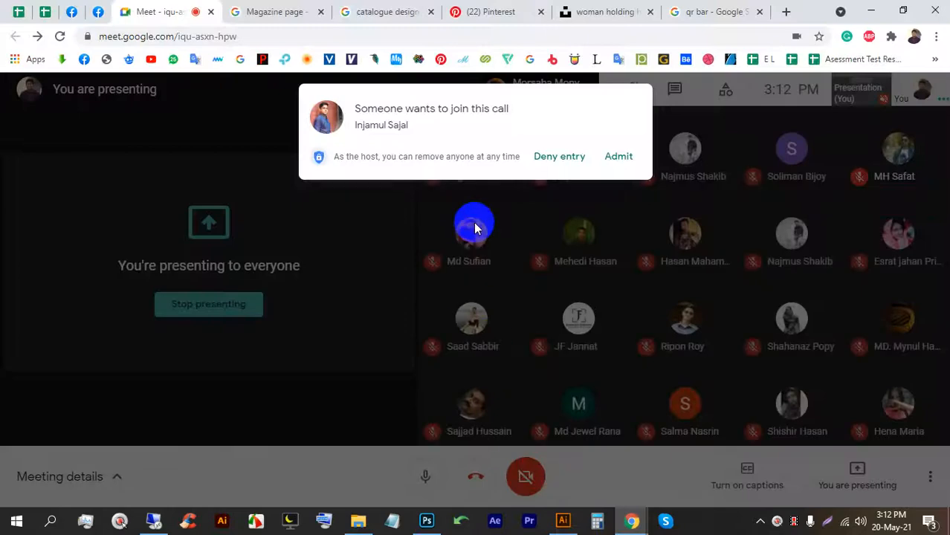
click(609, 165)
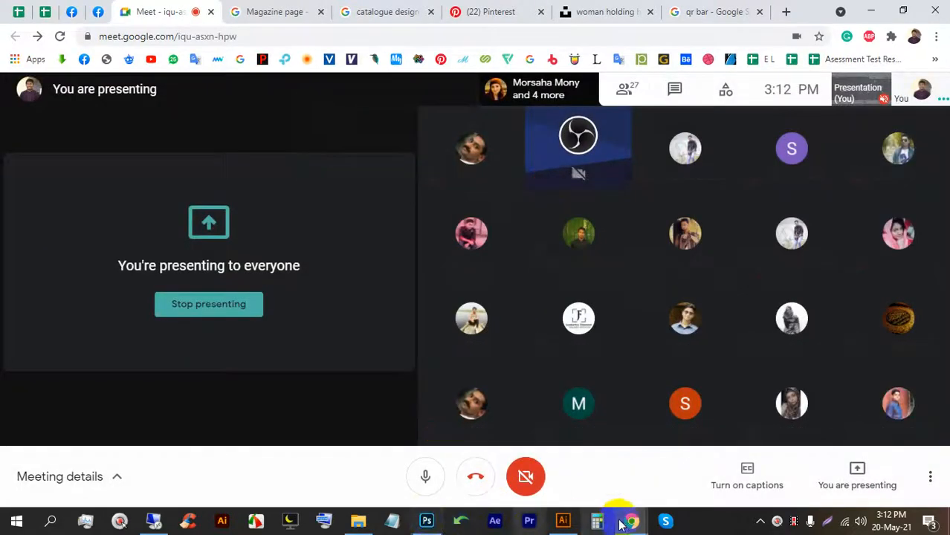
click(562, 524)
scroll(461, 372, down, 1)
drag(487, 381, 439, 383)
Copy the barcode from another cover, rotate it 90°, and bring it forward at the cover's right edge.
scroll(394, 344, down, 2)
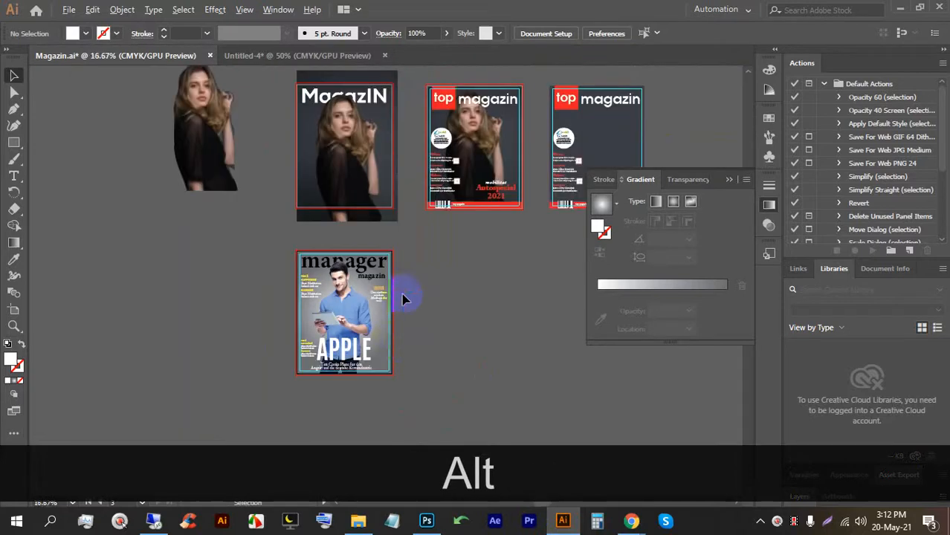
drag(443, 211, 446, 342)
scroll(439, 351, up, 3)
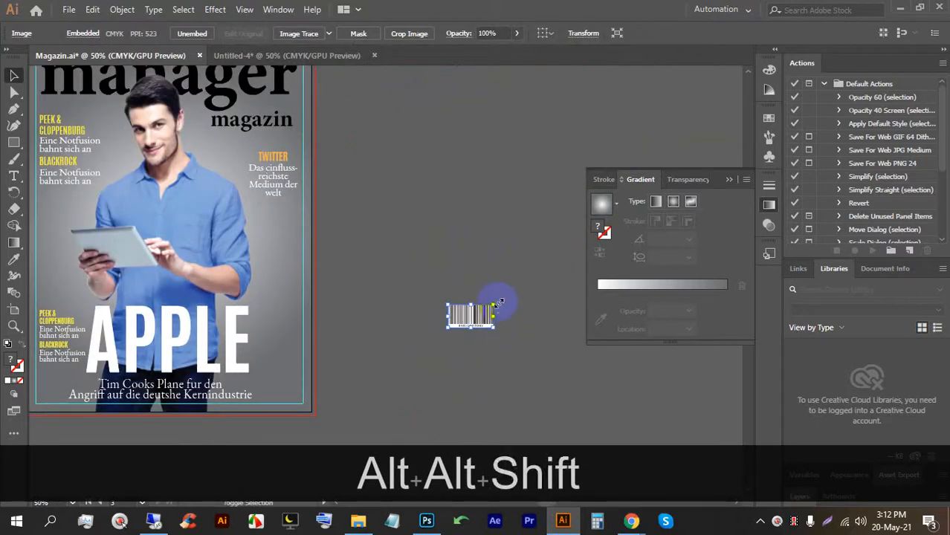
drag(420, 269, 420, 269)
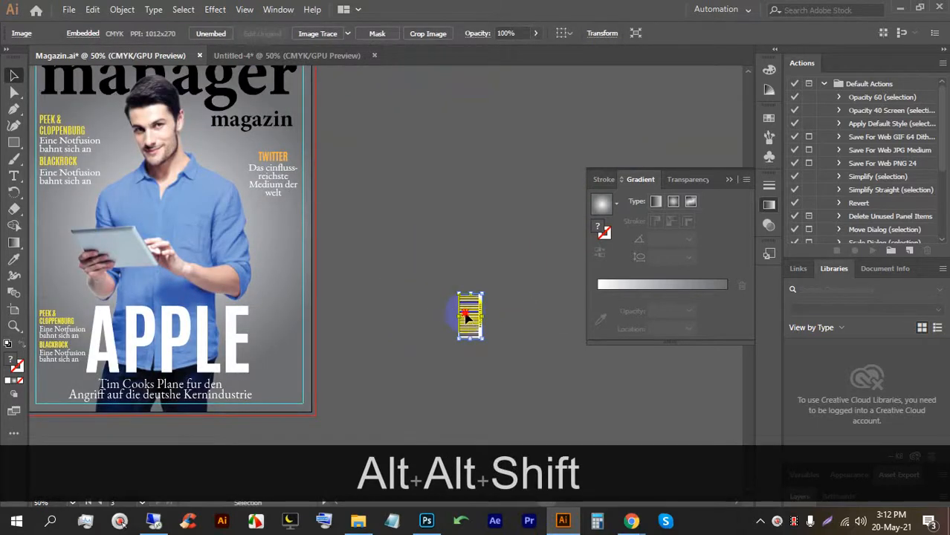
drag(466, 316, 276, 317)
mouse_move(283, 318)
mouse_down()
mouse_move(386, 315)
mouse_move(293, 316)
mouse_up()
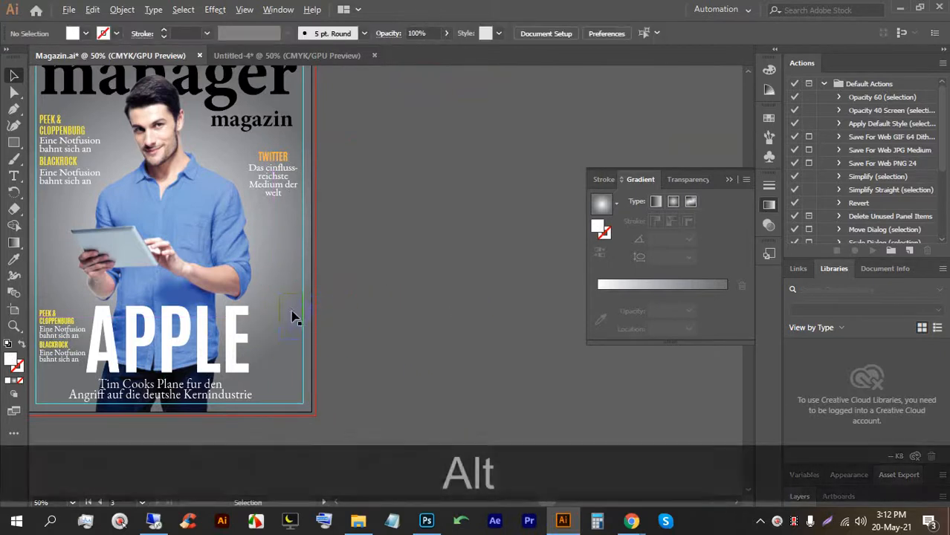
key(ctrl+bracketright)
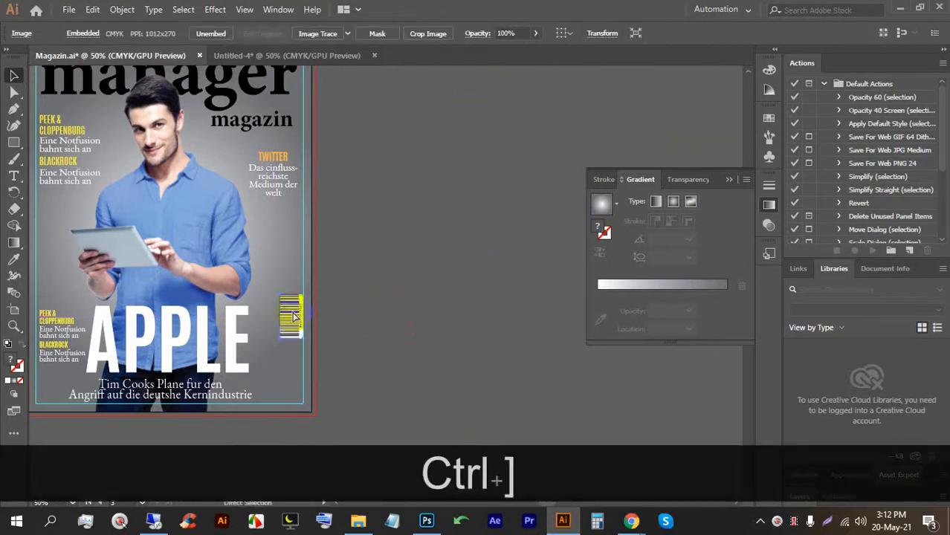
click(363, 312)
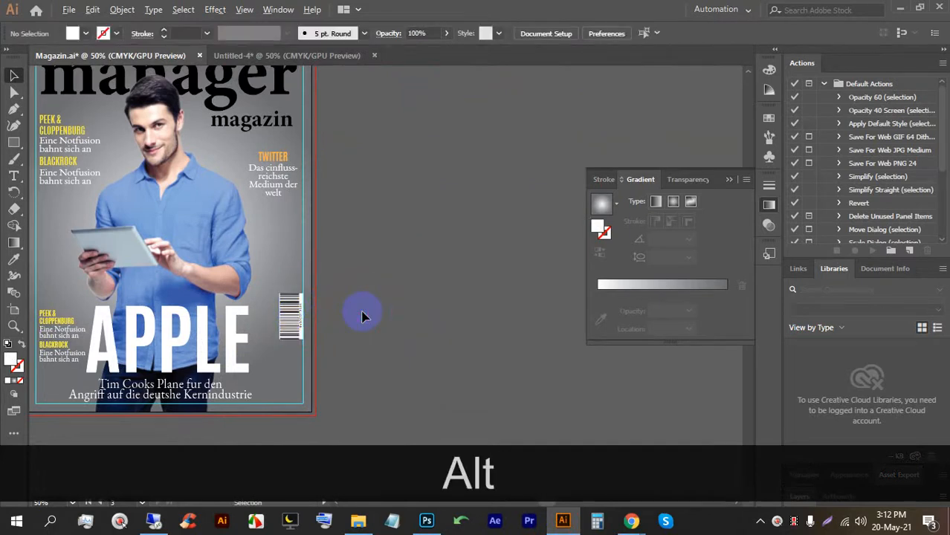
Nudge the barcode slightly lower on the cover.
scroll(358, 318, down, 1)
scroll(359, 318, up, 1)
click(301, 326)
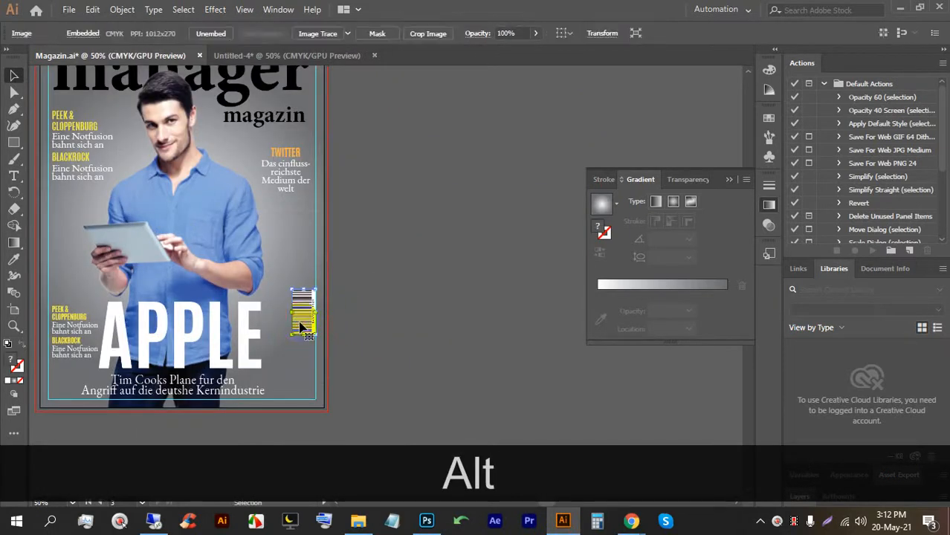
scroll(329, 308, down, 1)
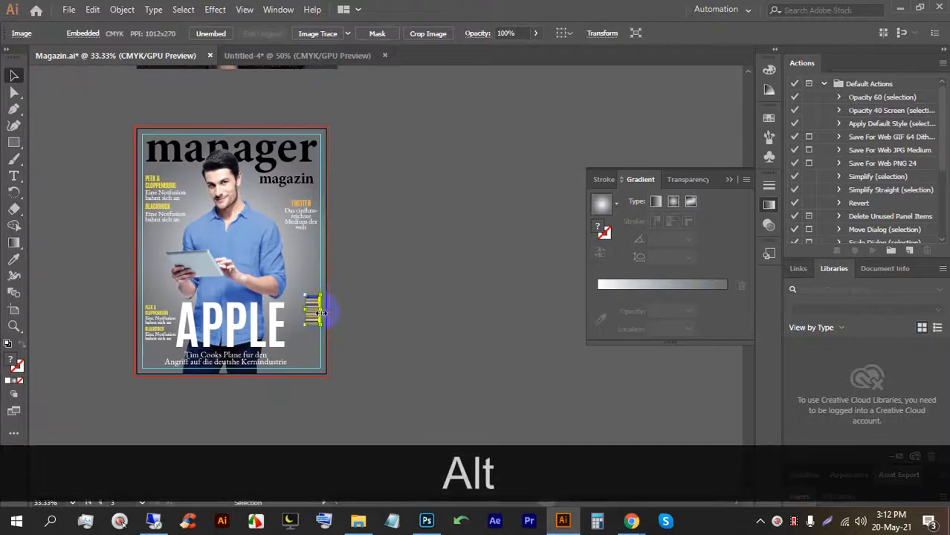
drag(311, 316, 312, 326)
click(388, 328)
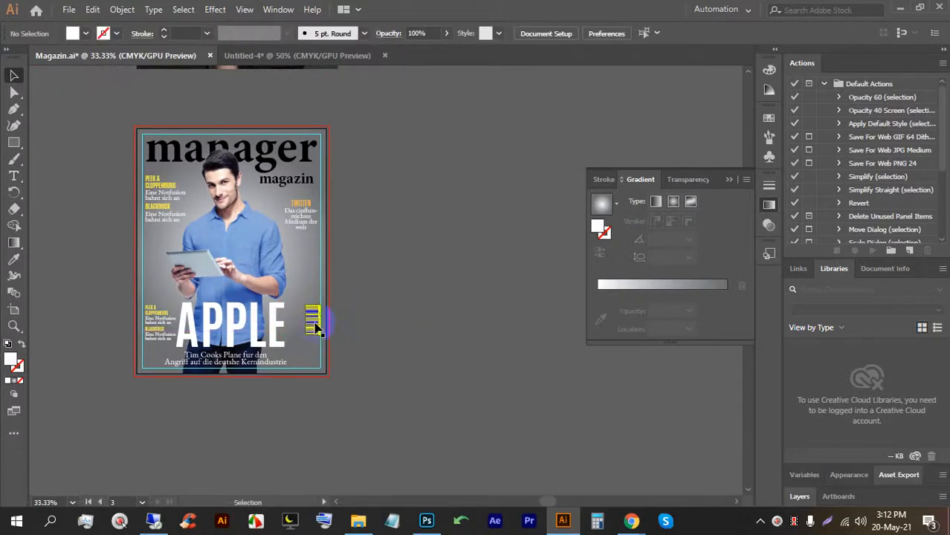
Save Magazin.ai with Ctrl+S.
key(ctrl+s)
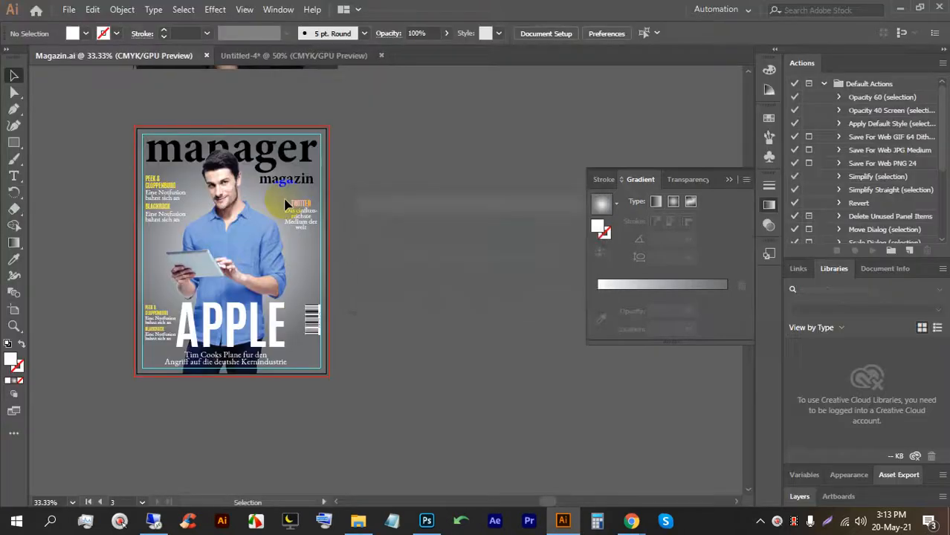
Add a large text line styled like APPLE in white Antonio Bold, placed across the man's chest.
scroll(164, 220, up, 1)
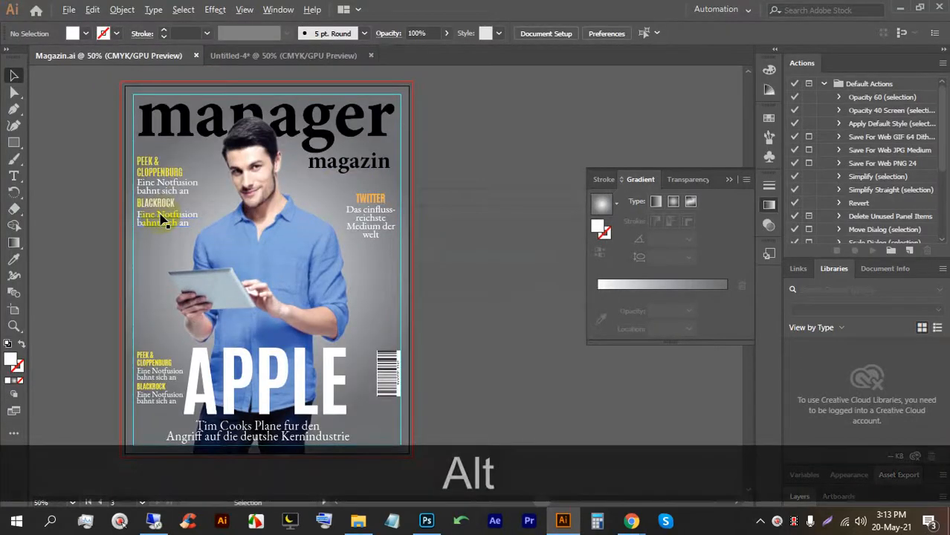
click(14, 179)
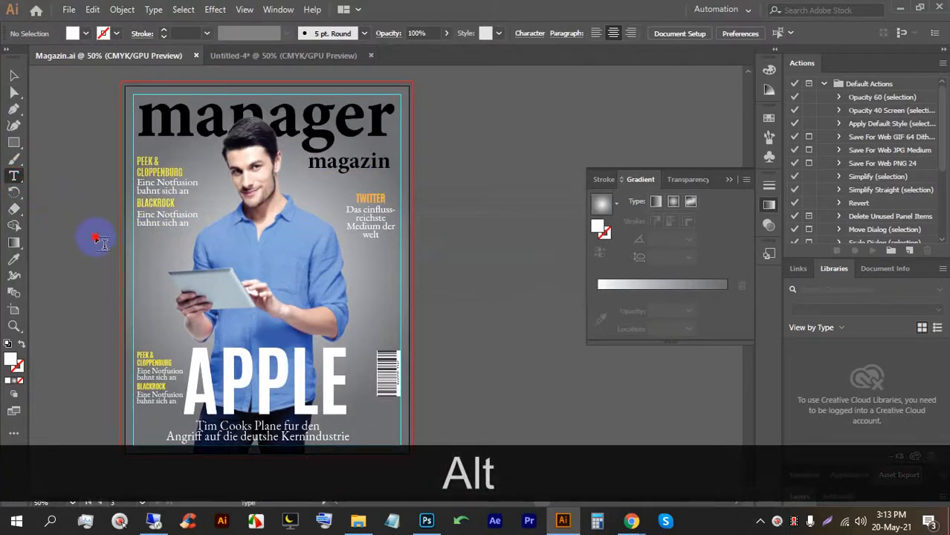
click(95, 239)
click(13, 75)
drag(131, 236, 257, 264)
click(13, 259)
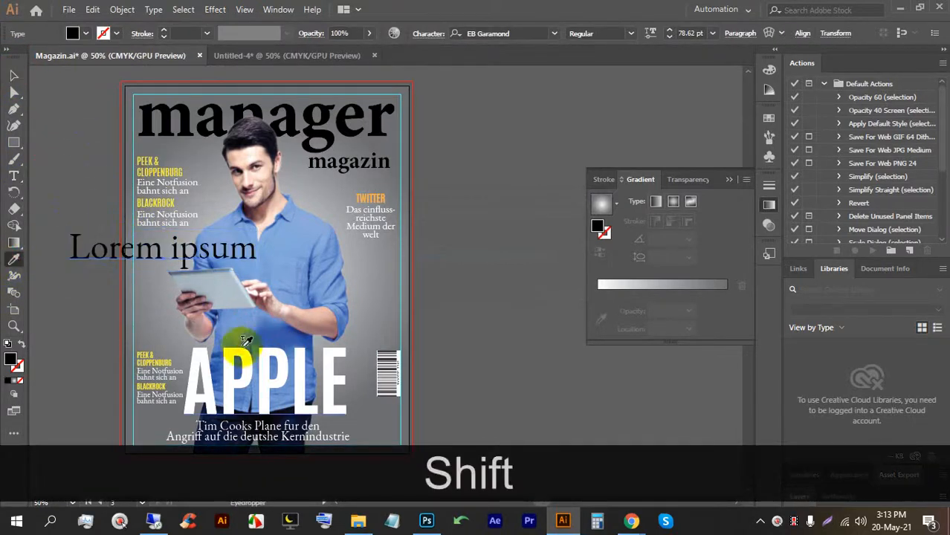
click(243, 342)
click(13, 75)
drag(152, 230, 284, 239)
drag(297, 199, 254, 264)
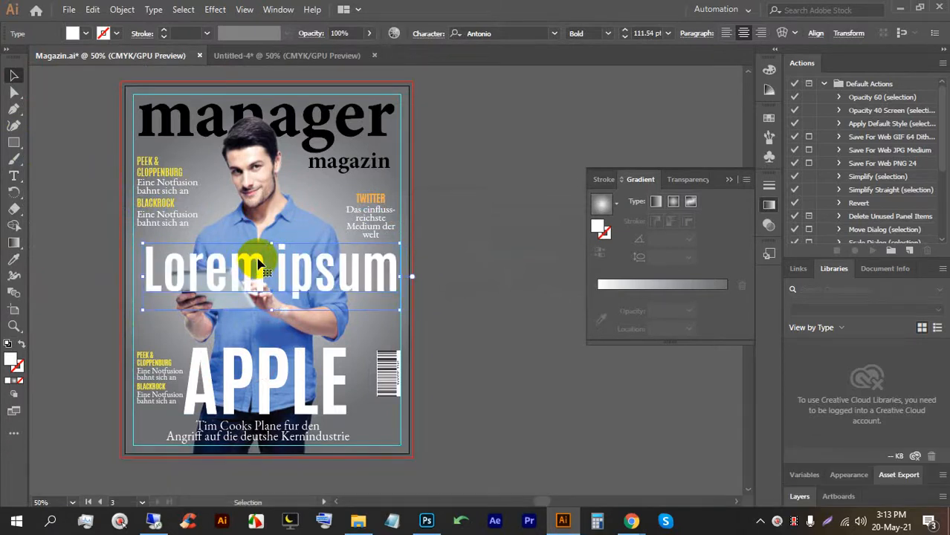
Replace the placeholder wording with 'ANTOMACHT' in capitals.
scroll(259, 266, up, 1)
scroll(245, 253, down, 1)
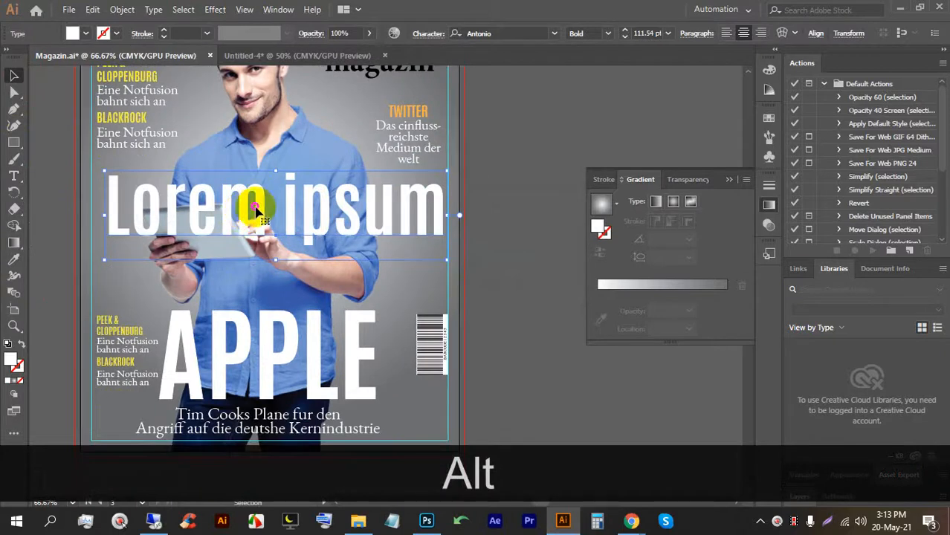
triple_click(255, 212)
key(Caps_Lock)
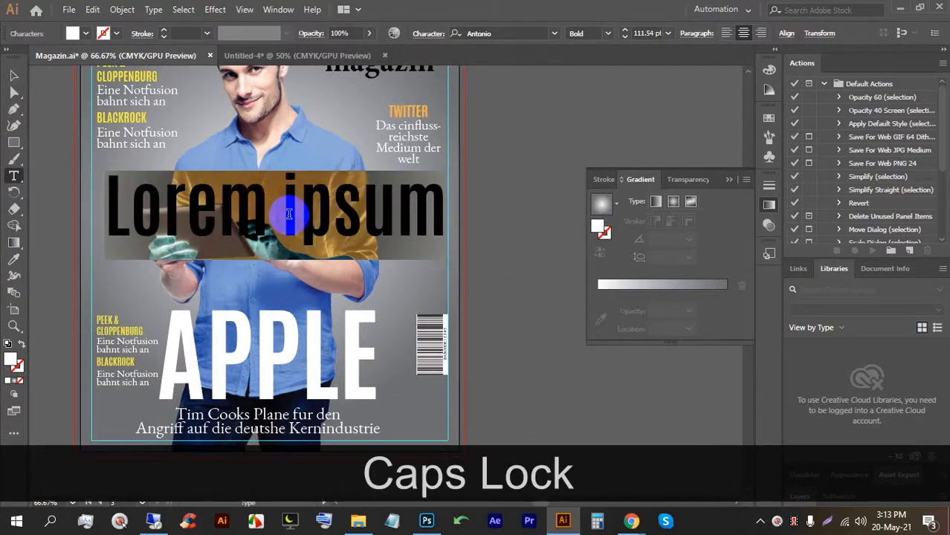
text(aN)
key(BackSpace)
key(BackSpace)
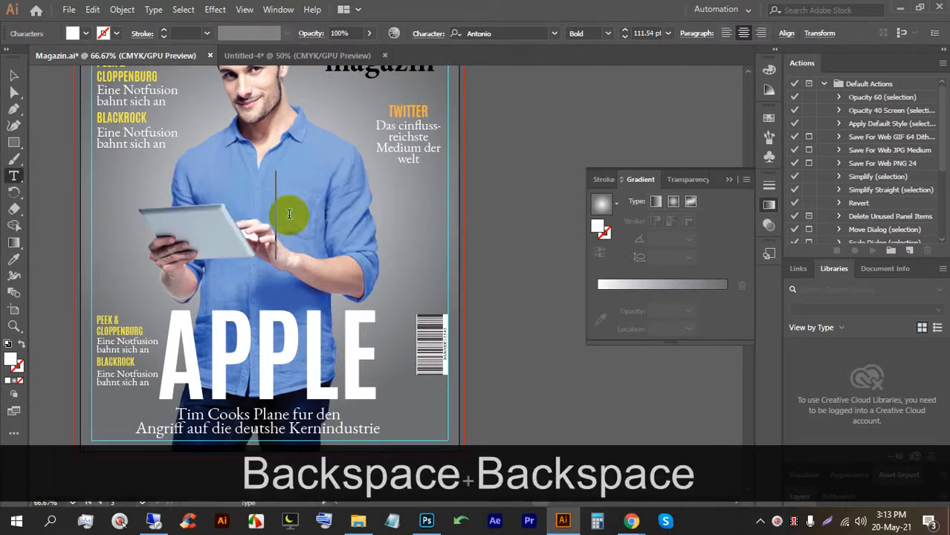
text(ANTO)
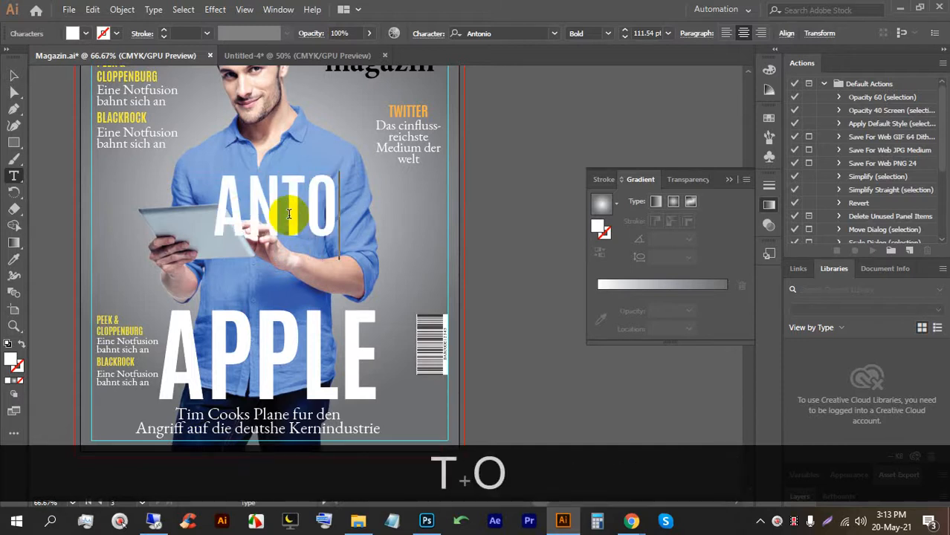
text(MACHT)
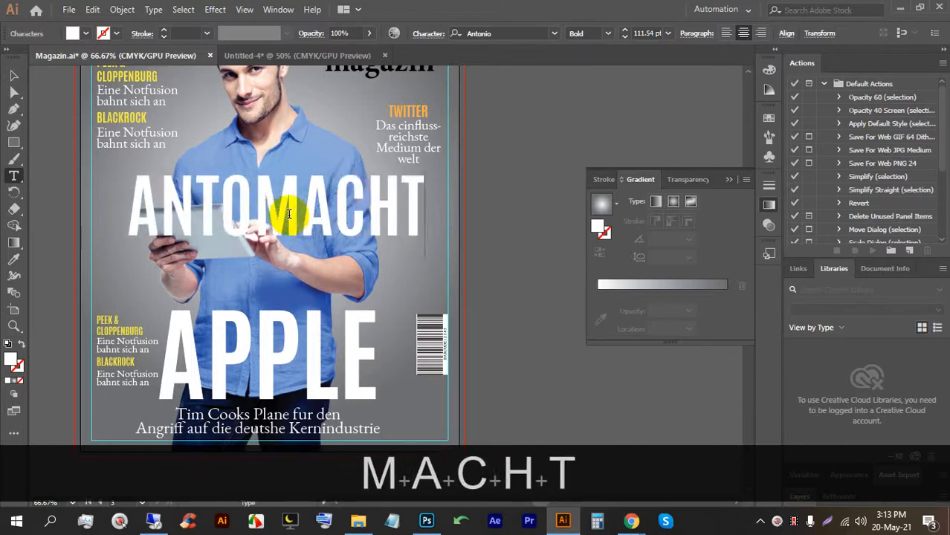
click(14, 75)
drag(230, 189, 209, 190)
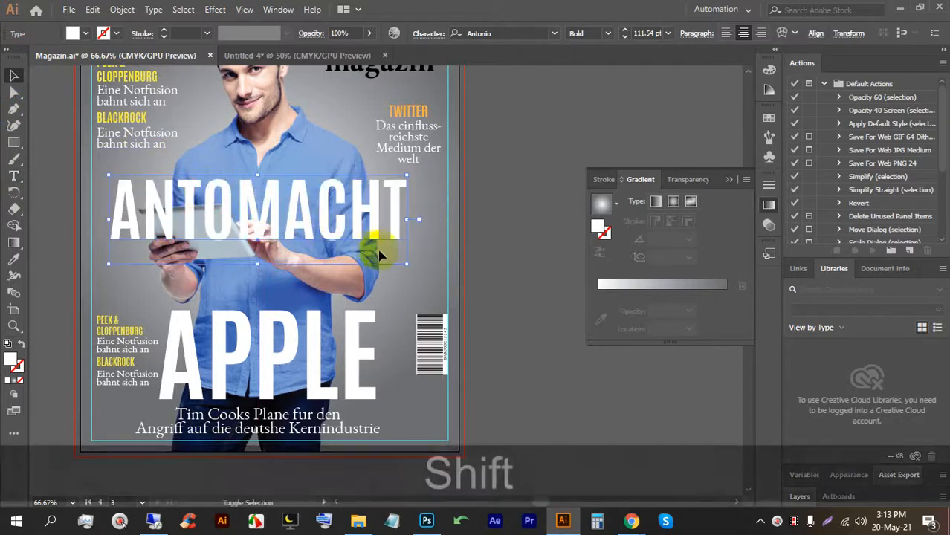
drag(405, 265, 433, 272)
drag(382, 240, 368, 237)
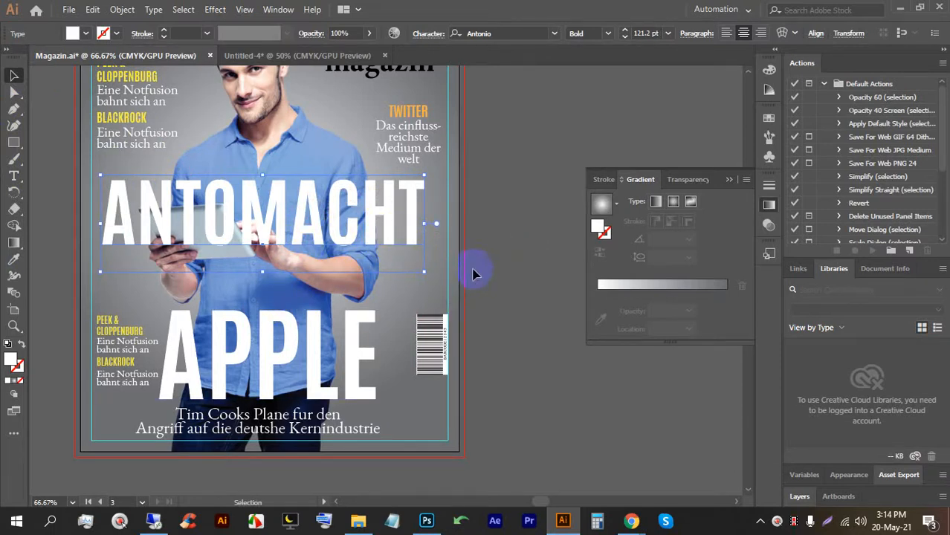
key(shift)
drag(424, 271, 440, 279)
click(509, 249)
alt+scroll(192, 208, up, 1)
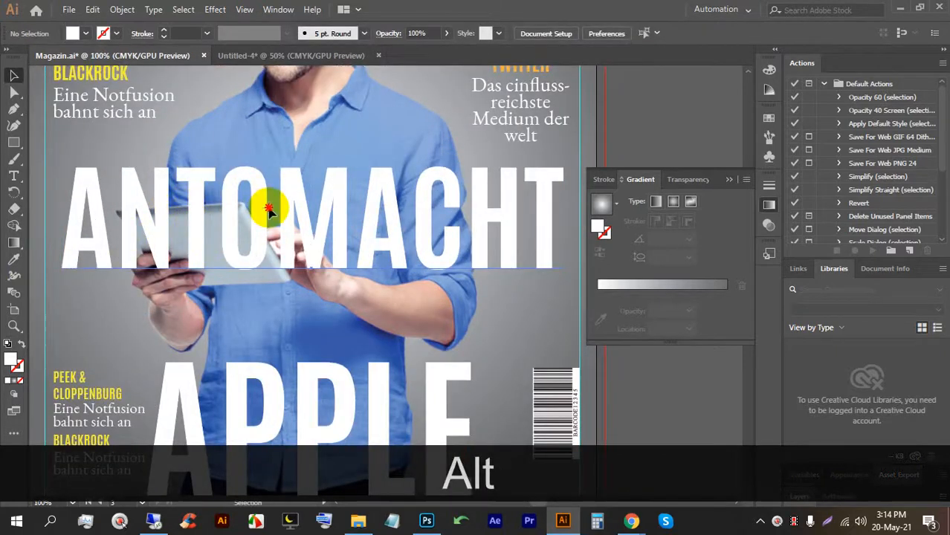
click(210, 183)
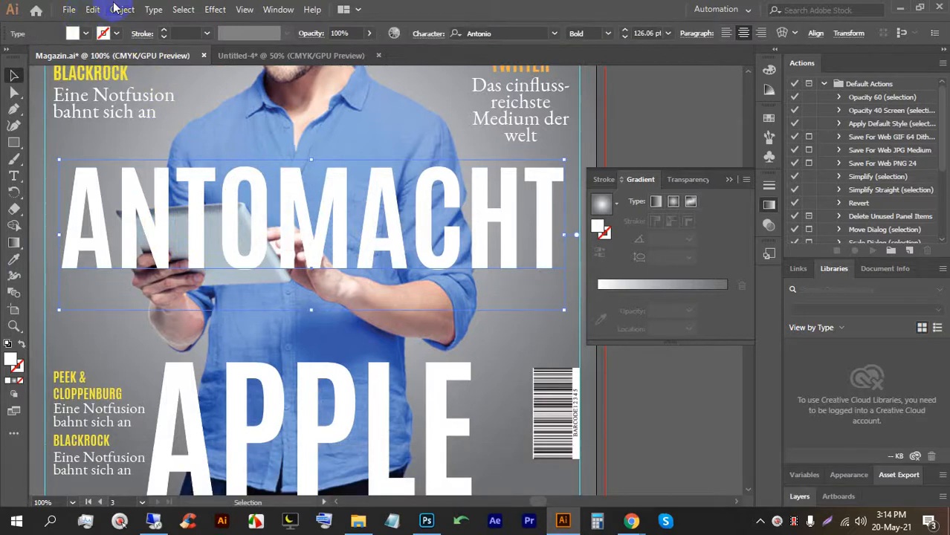
click(115, 8)
click(402, 306)
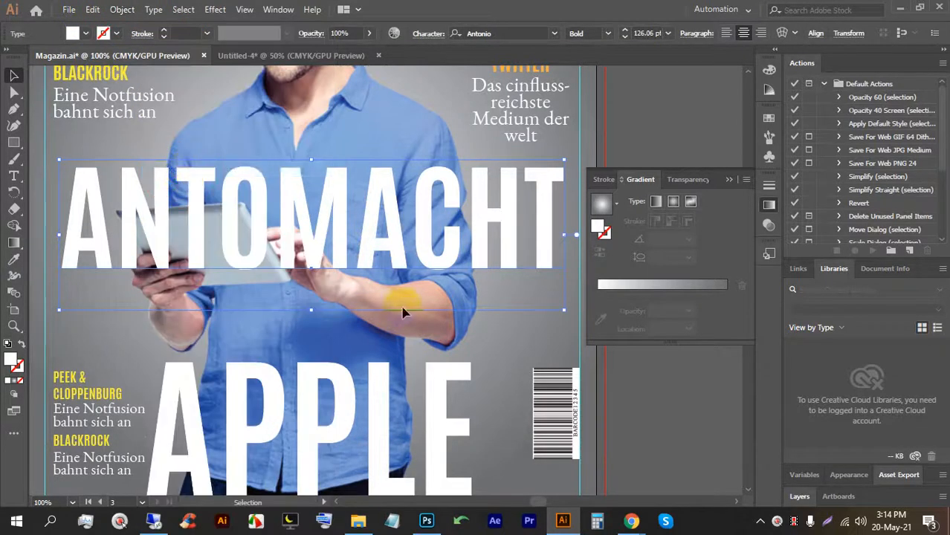
right_click(330, 199)
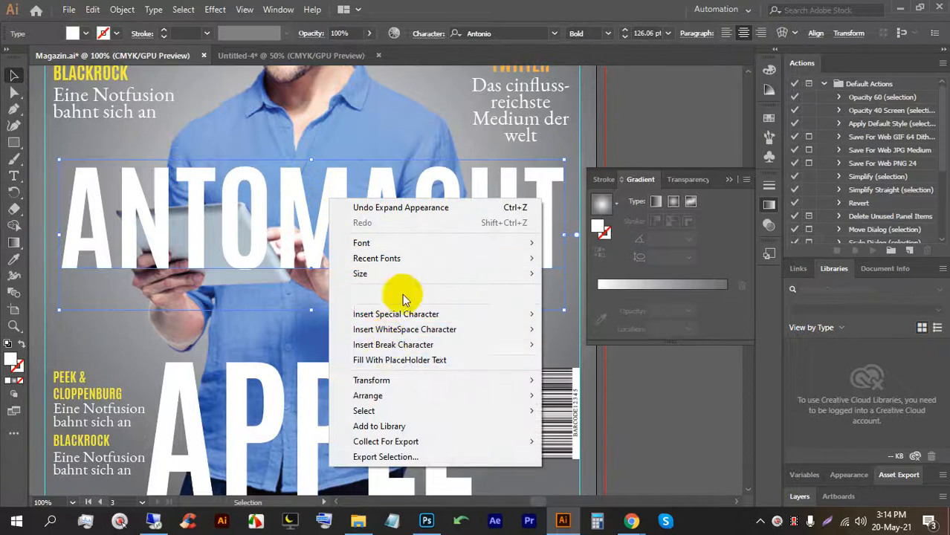
click(615, 117)
right_click(508, 186)
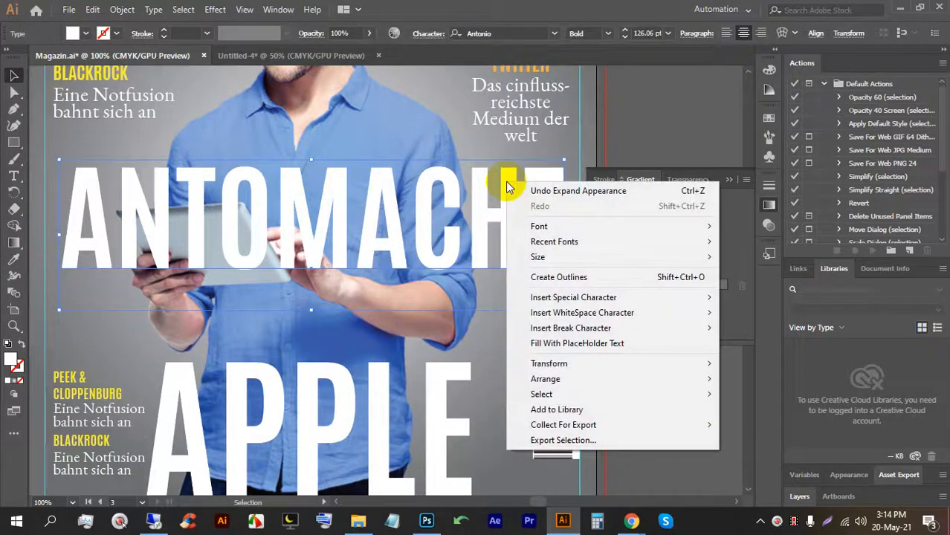
Expand the ANTOMACHT headline text into shapes.
click(339, 200)
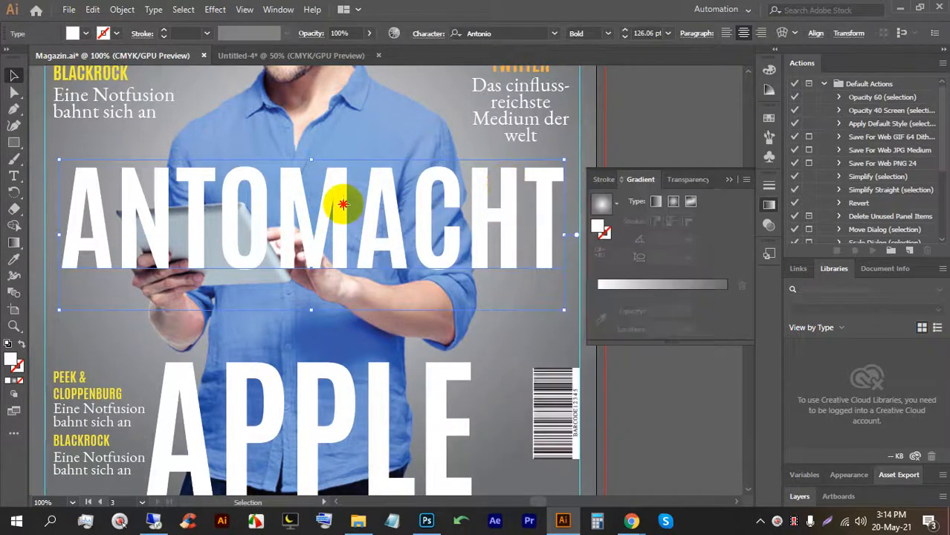
click(122, 9)
click(166, 157)
click(443, 341)
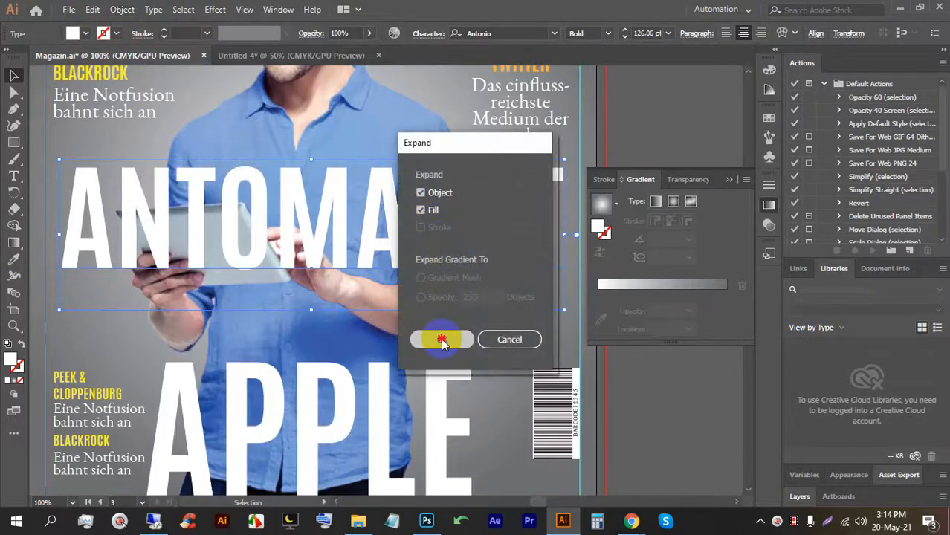
click(630, 125)
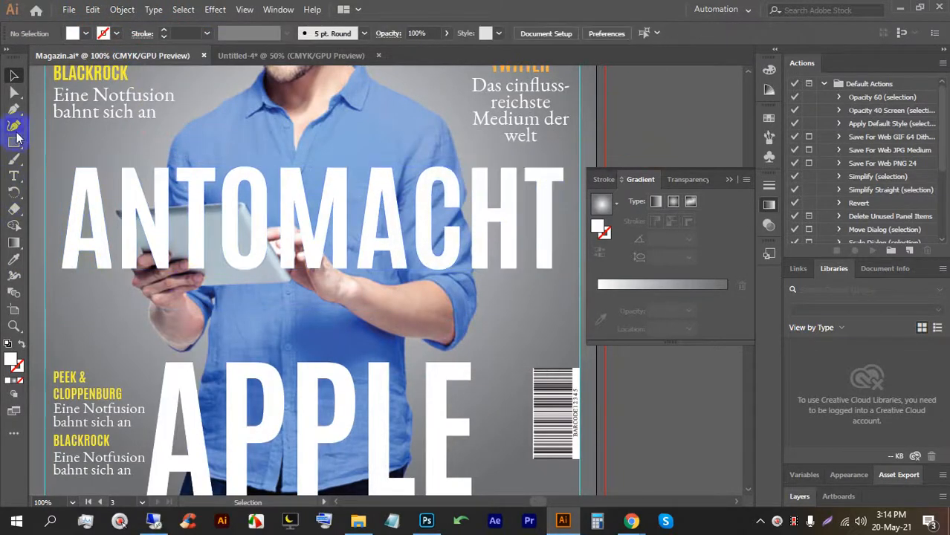
Begin a Pen-tool path along the tablet's lower, left, and top edges.
click(14, 109)
alt+scroll(70, 227, up, 3)
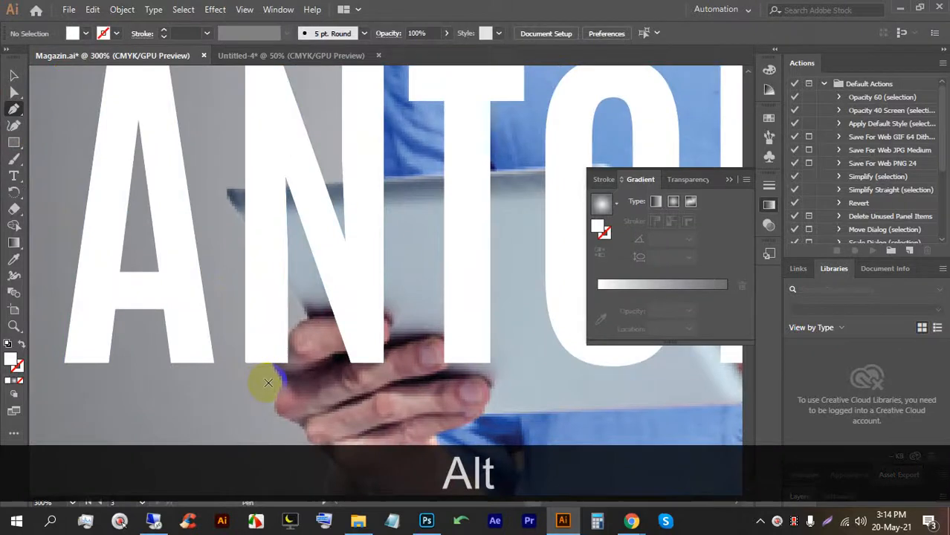
drag(279, 379, 281, 337)
click(288, 330)
click(305, 310)
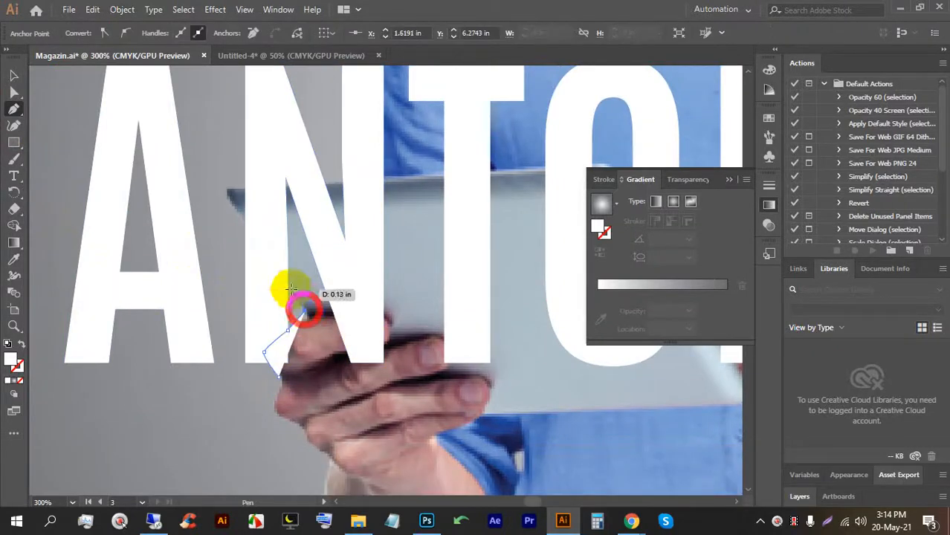
click(224, 188)
key(space)
drag(435, 174, 189, 174)
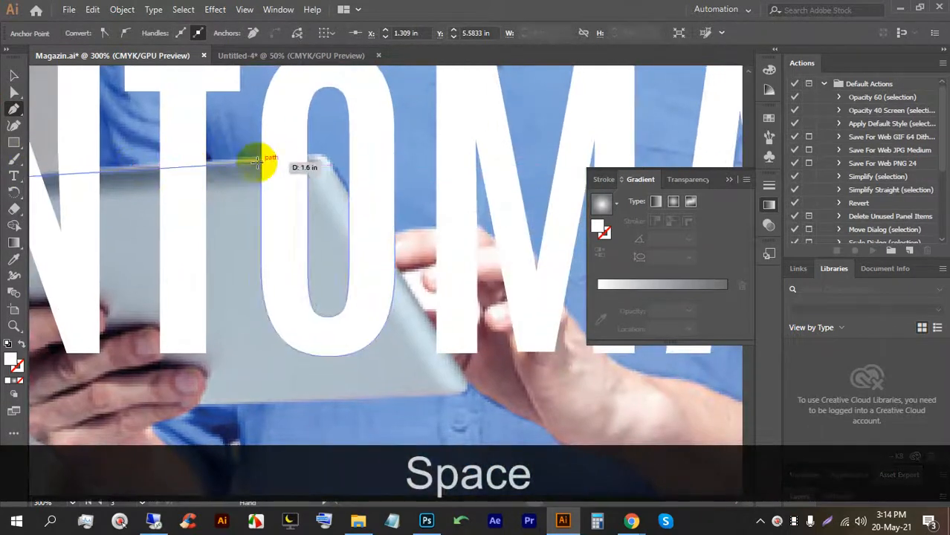
click(327, 156)
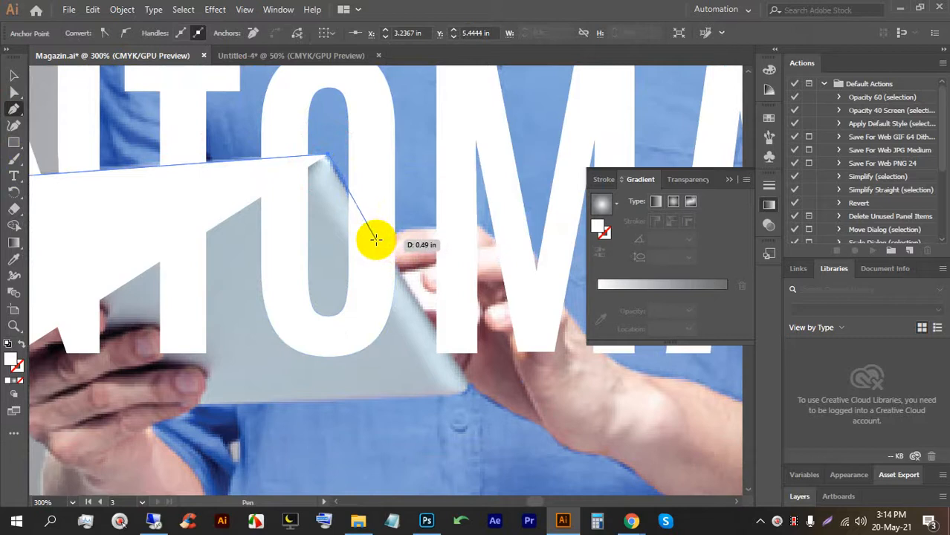
click(375, 238)
Finish tracing around the hand and close the tablet shape at its start point.
key(space)
drag(470, 246, 377, 229)
key(ctrl+z)
key(ctrl+z)
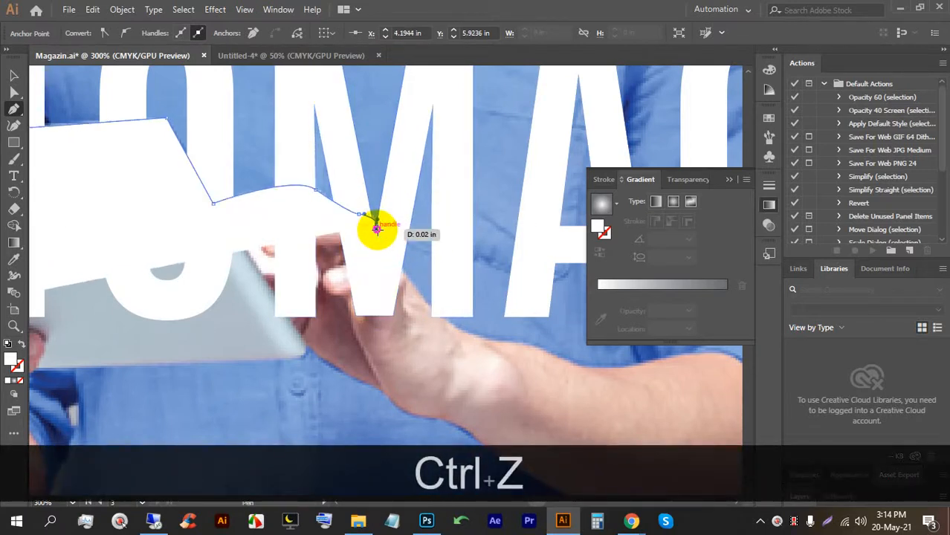
key(space)
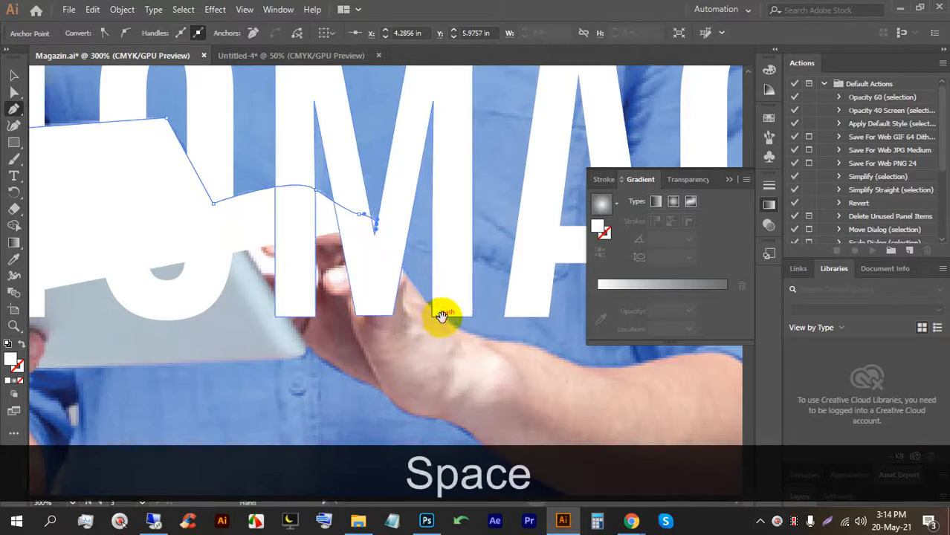
drag(441, 314, 356, 262)
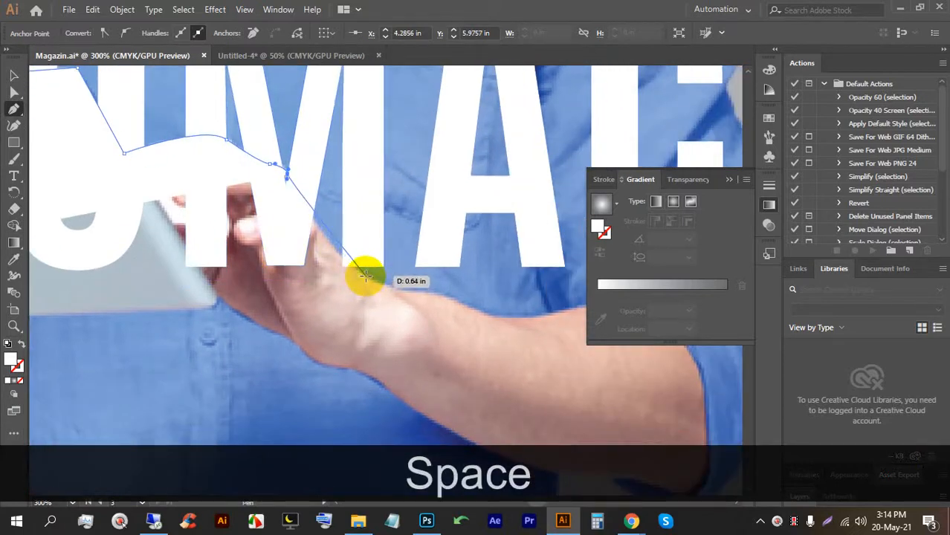
drag(365, 276, 389, 279)
scroll(378, 256, down, 5)
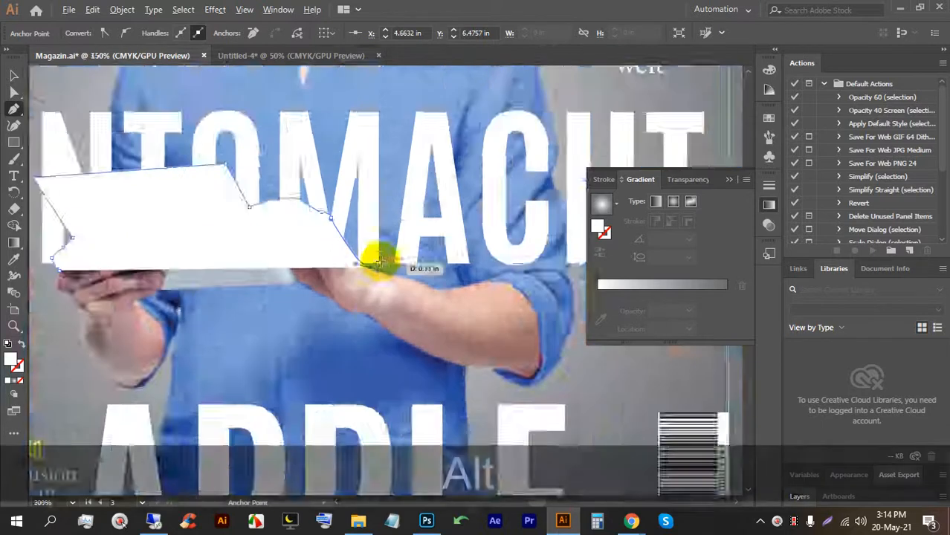
scroll(387, 261, up, 2)
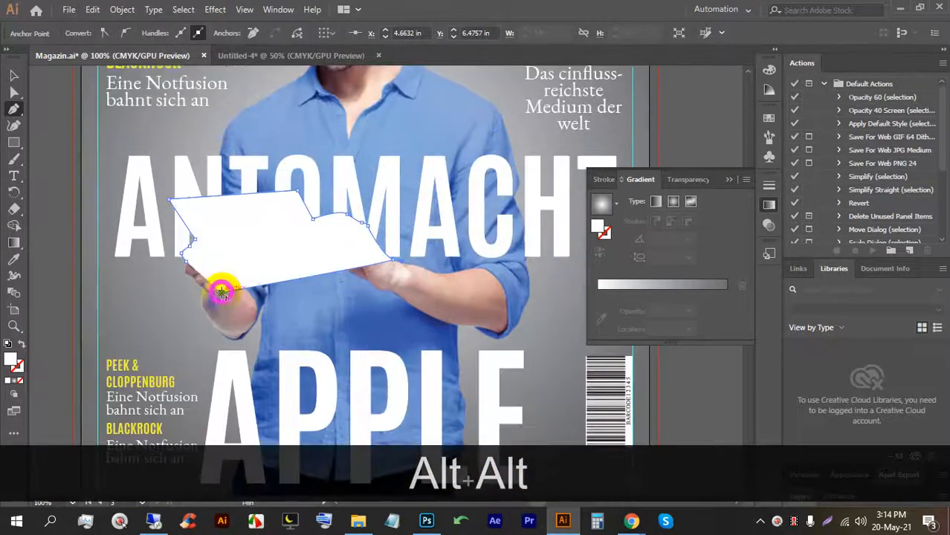
drag(188, 266, 187, 261)
click(13, 75)
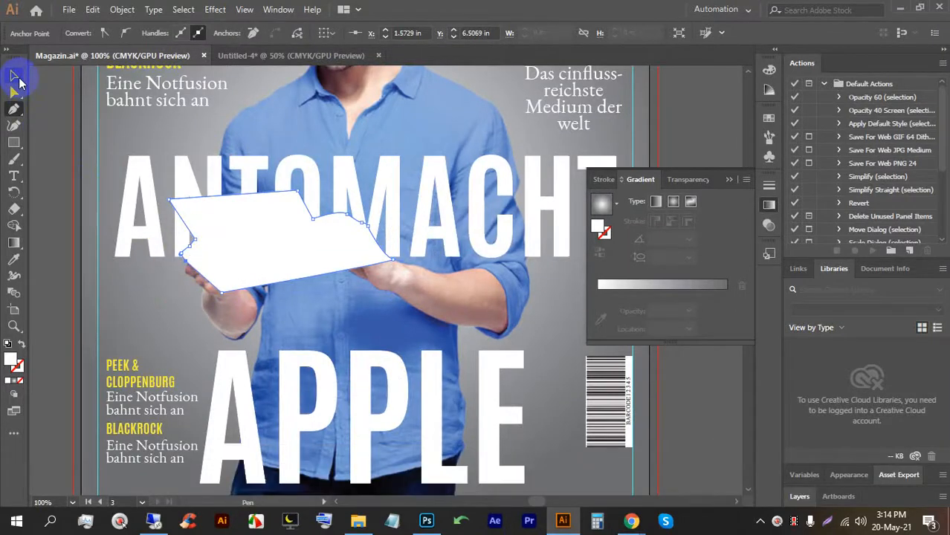
scroll(214, 211, down, 1)
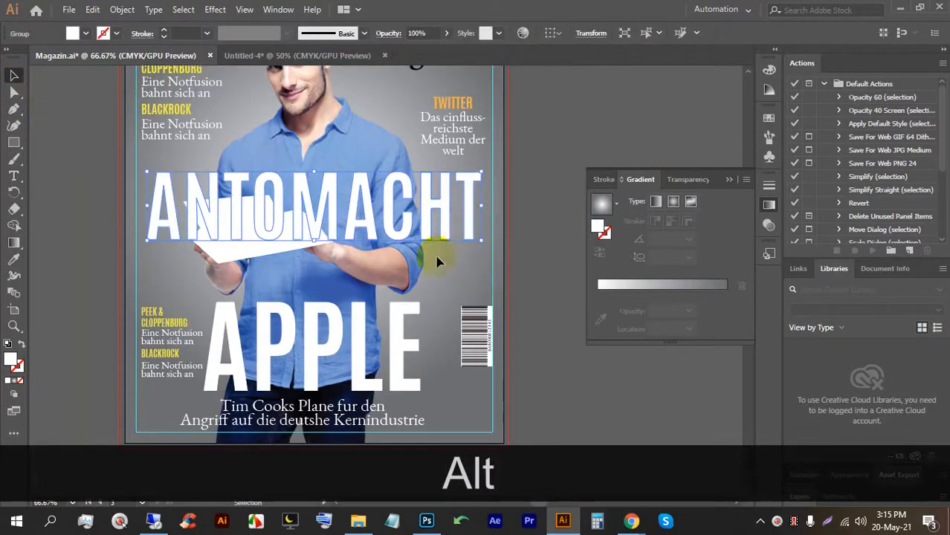
Select the headline and tablet shape together and delete the white region over the tablet.
click(455, 273)
drag(453, 267, 195, 205)
scroll(190, 202, up, 2)
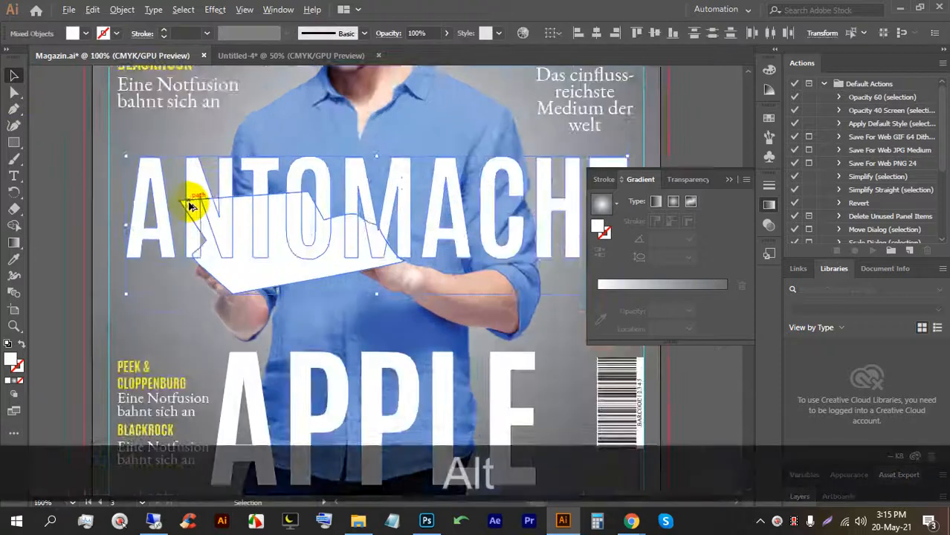
click(15, 227)
alt+click(262, 312)
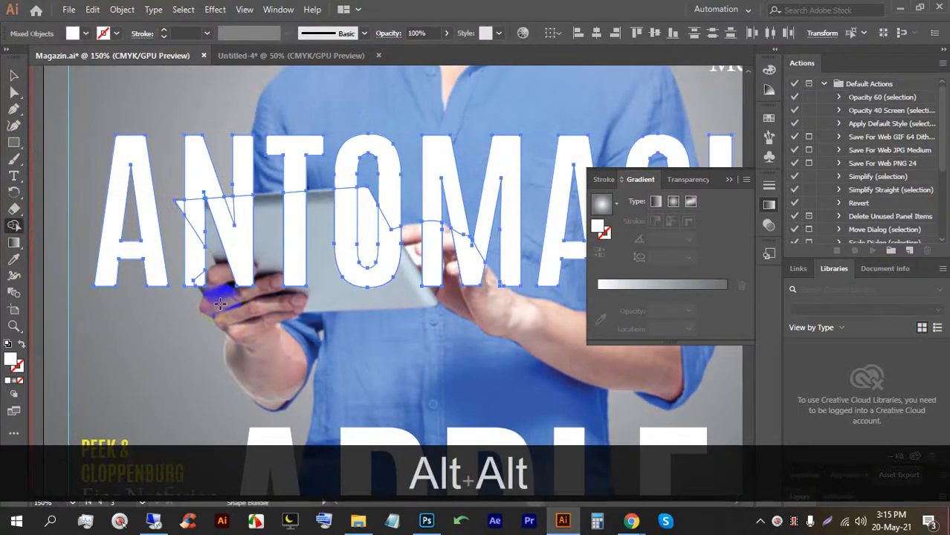
Remove the N, T, and other letter pieces overlapping the tablet and hand.
drag(221, 301, 221, 276)
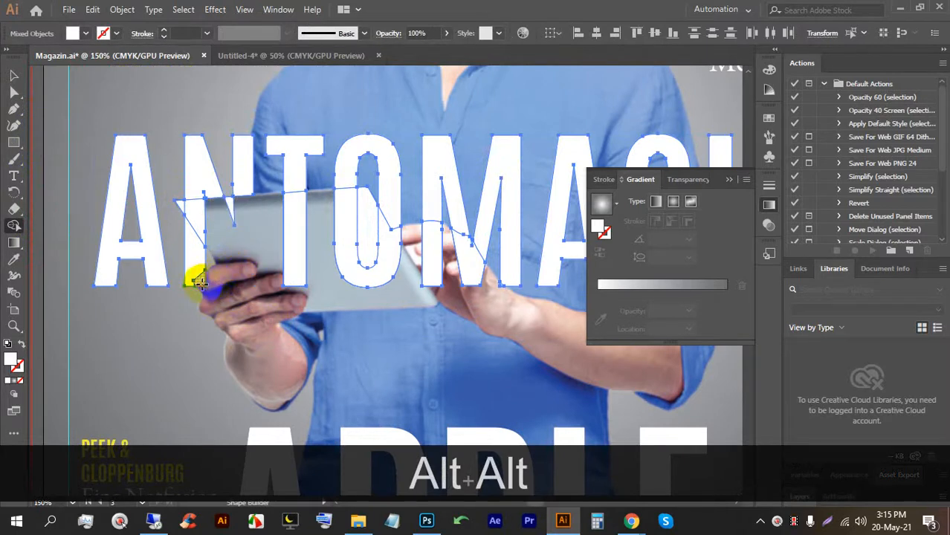
alt+click(200, 283)
alt+click(202, 223)
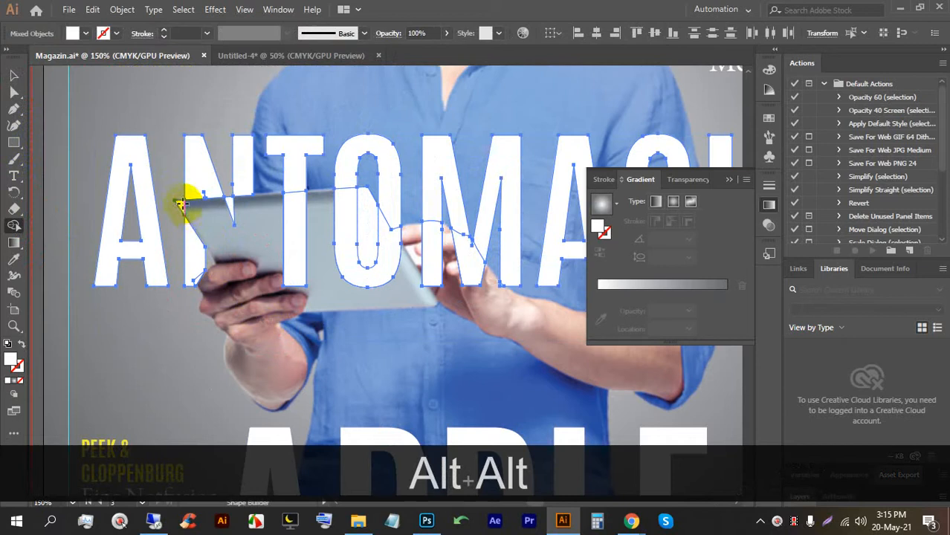
alt+click(180, 203)
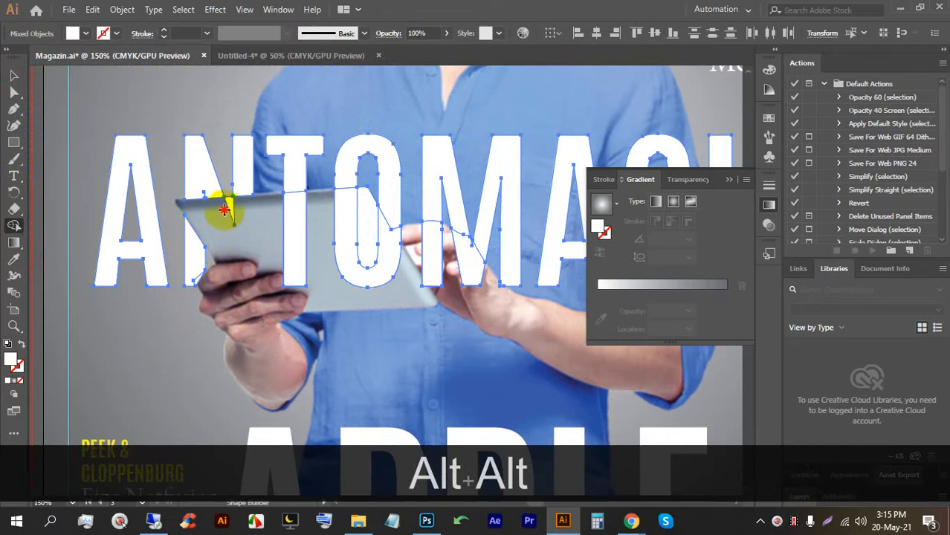
alt+click(289, 217)
mouse_move(329, 221)
mouse_down()
mouse_move(380, 242)
mouse_move(386, 255)
mouse_move(441, 257)
mouse_move(471, 277)
mouse_up()
alt+scroll(366, 238, down, 5)
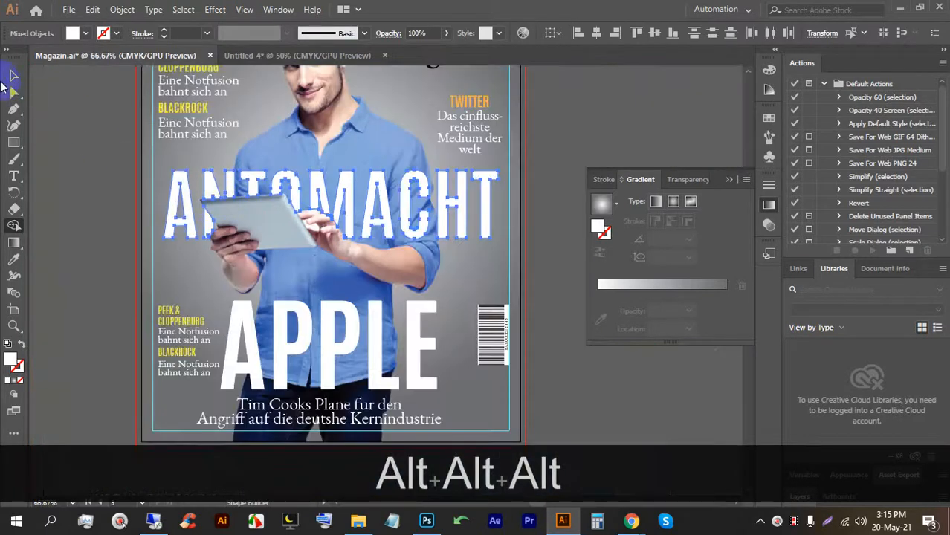
click(12, 74)
click(562, 260)
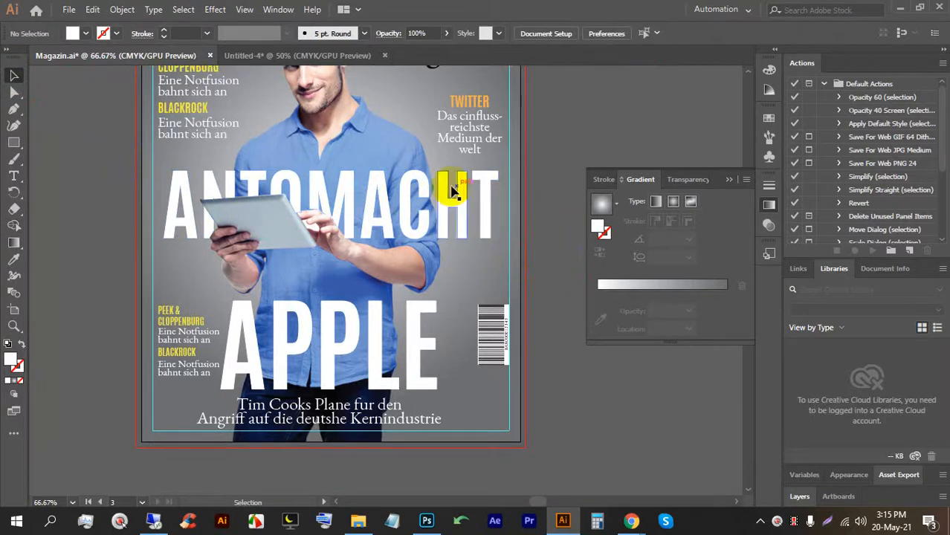
After a brief look at the meeting, re-centre the cover and save Magazin.ai.
alt+scroll(357, 197, down, 1)
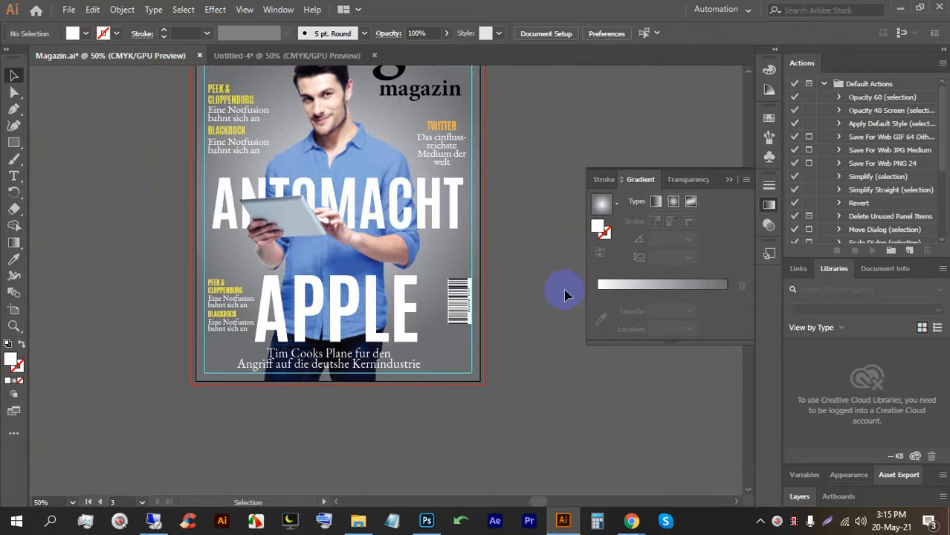
click(633, 523)
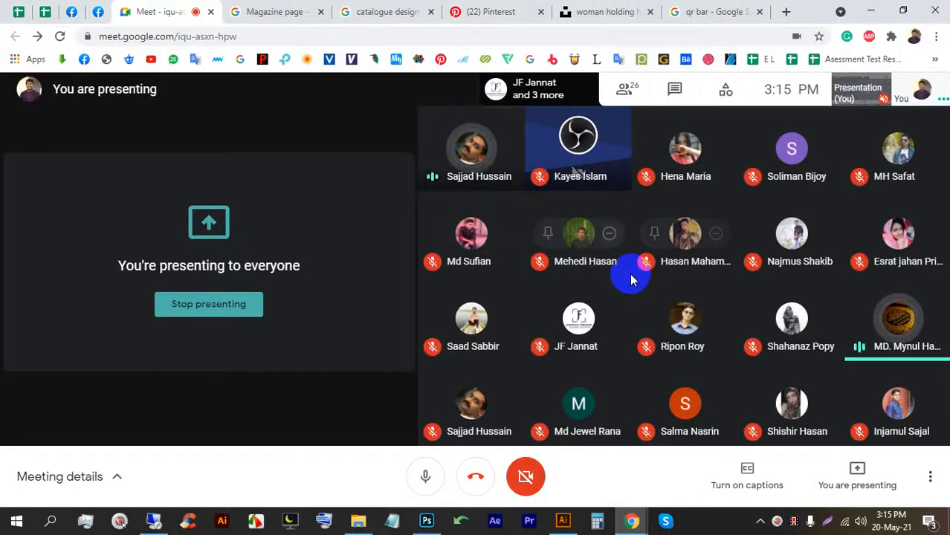
click(563, 521)
key(alt+space)
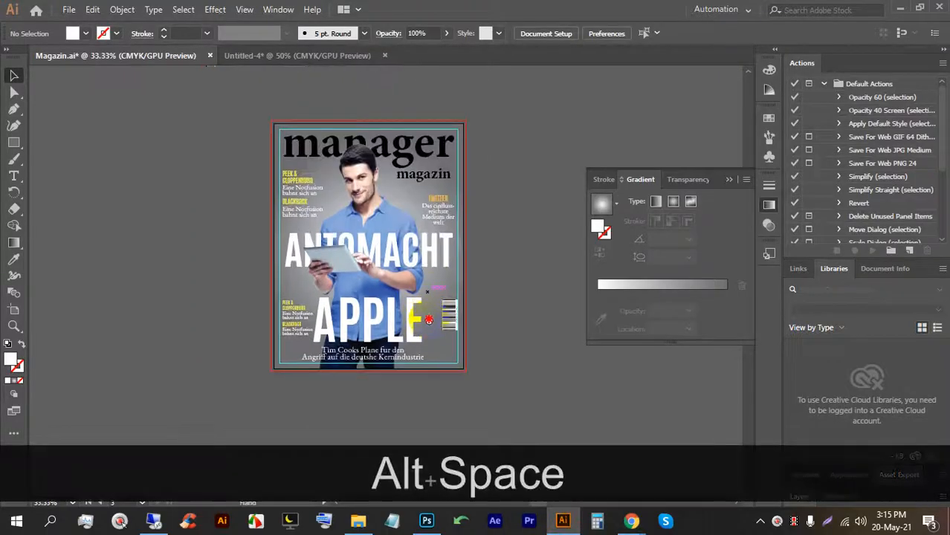
drag(428, 292, 407, 253)
key(ctrl+s)
key(ctrl+s)
key(ctrl+s)
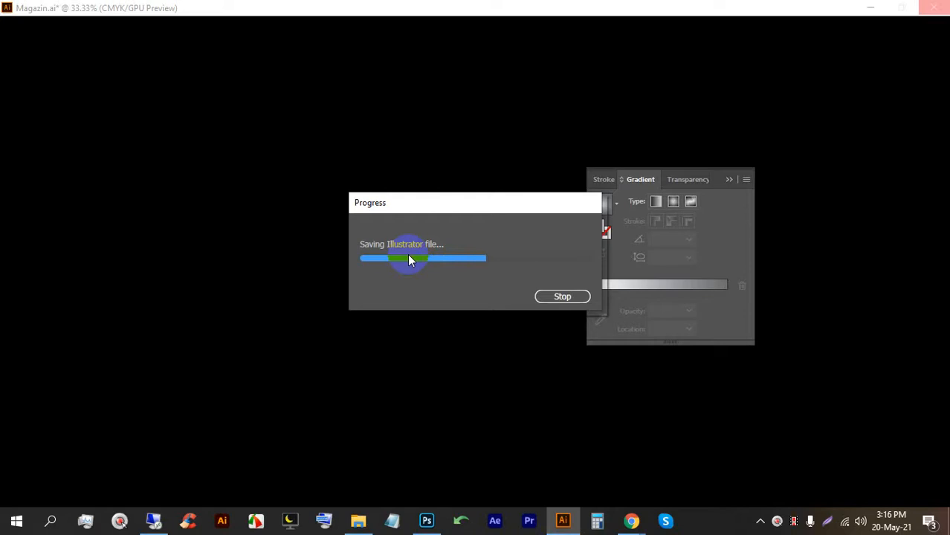
Bring the Google Meet window to the front, glance back at the cover, then return to Meet.
mouse_move(629, 514)
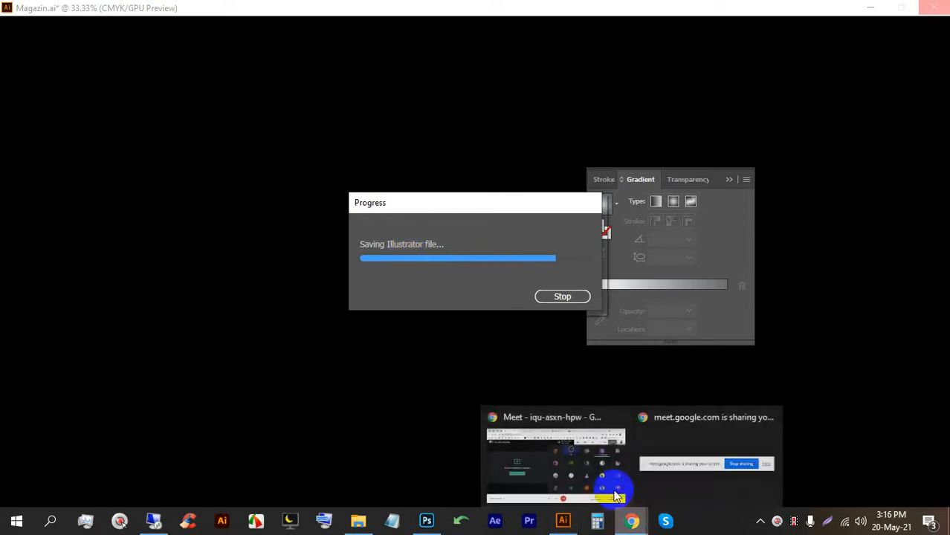
click(600, 470)
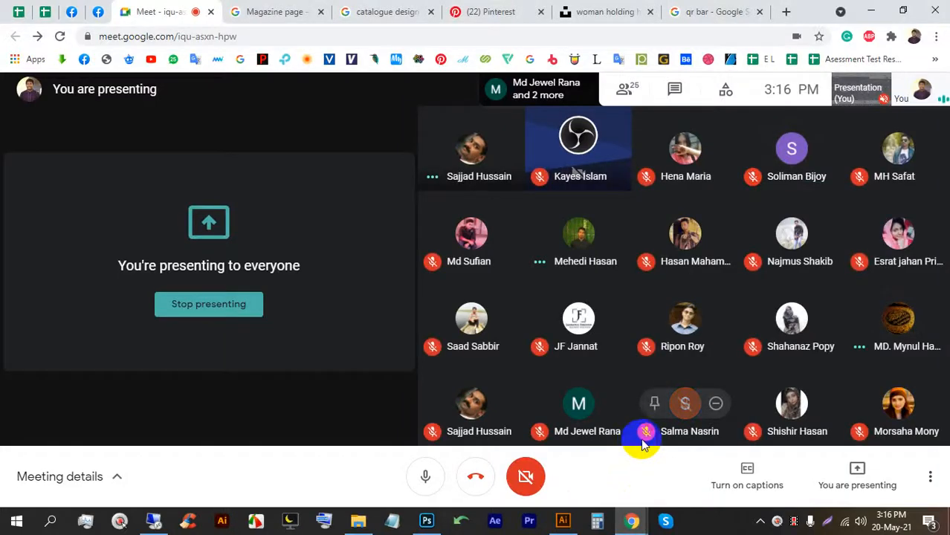
click(563, 521)
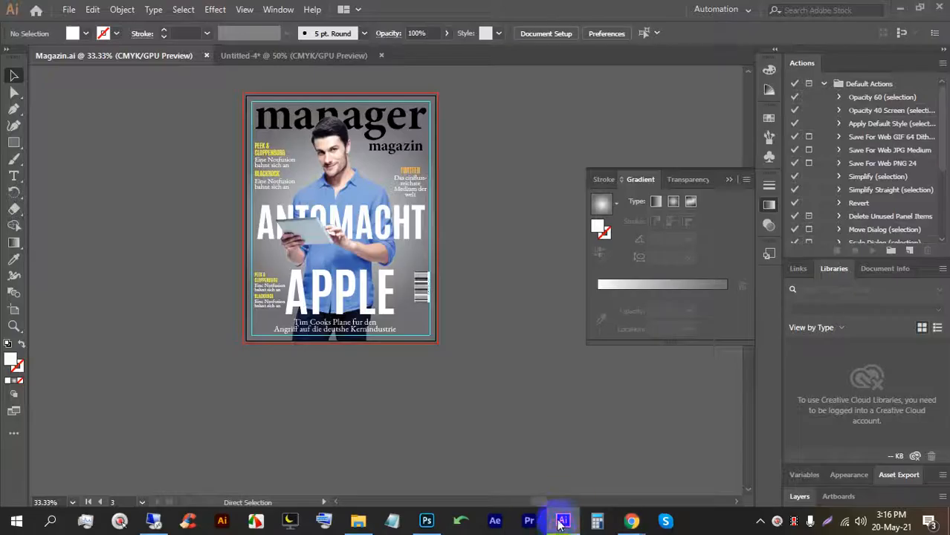
scroll(332, 319, up, 1)
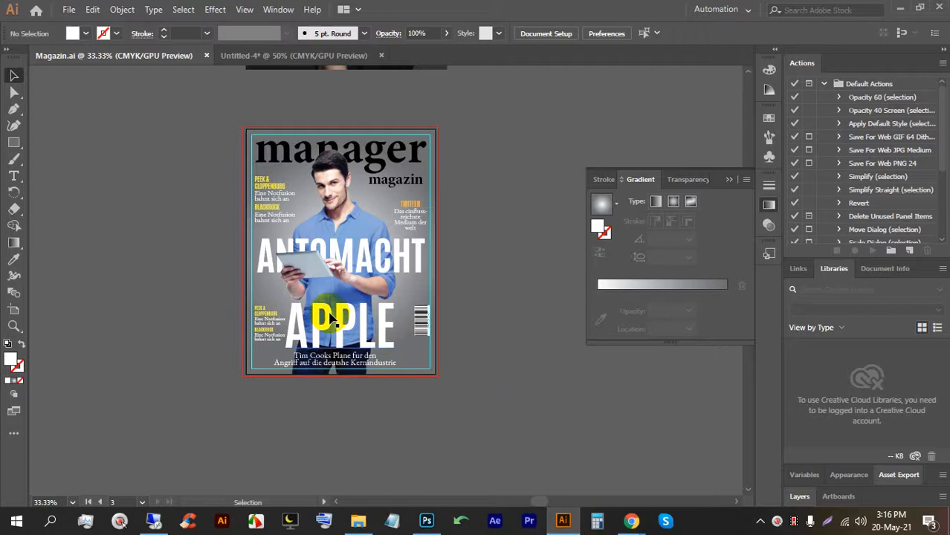
mouse_move(632, 521)
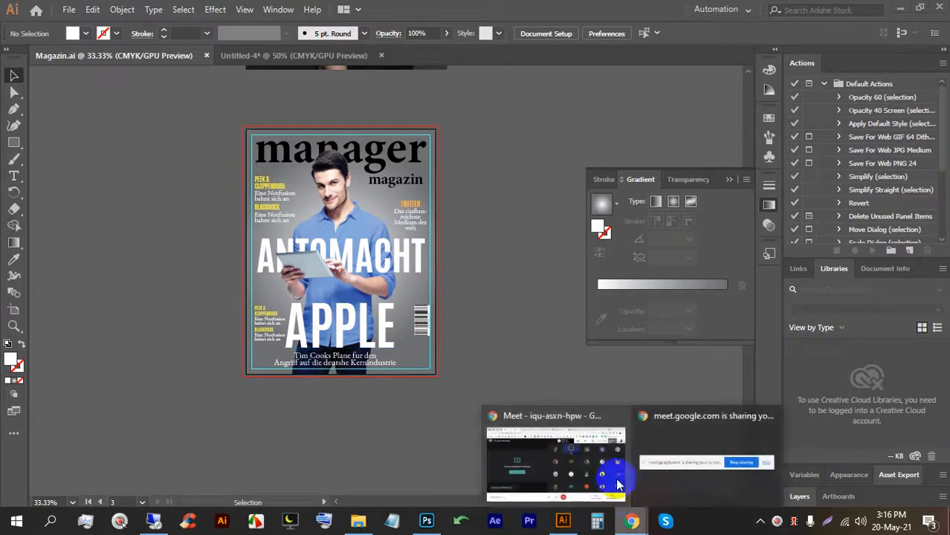
click(585, 440)
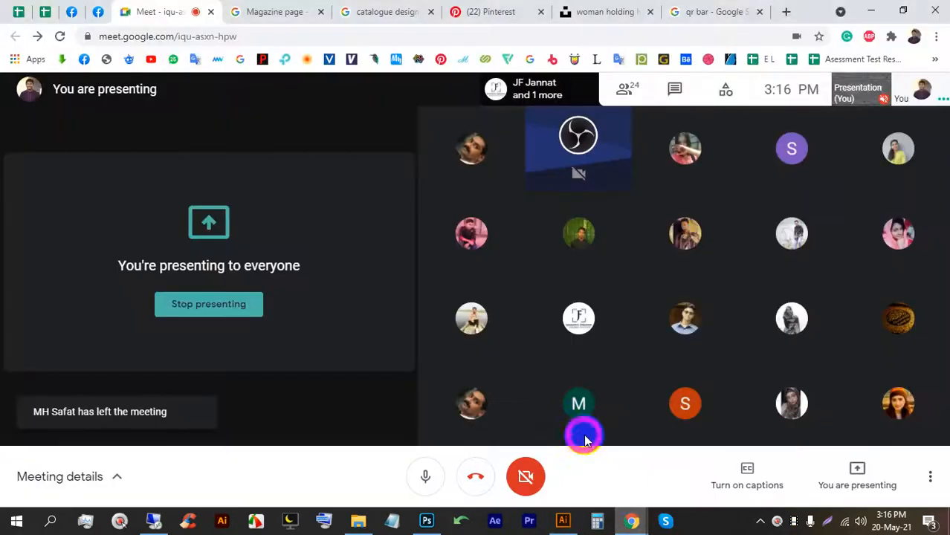
In Photoshop, check the Left Page1 document, then return to the Magazine-Mockup document.
click(426, 522)
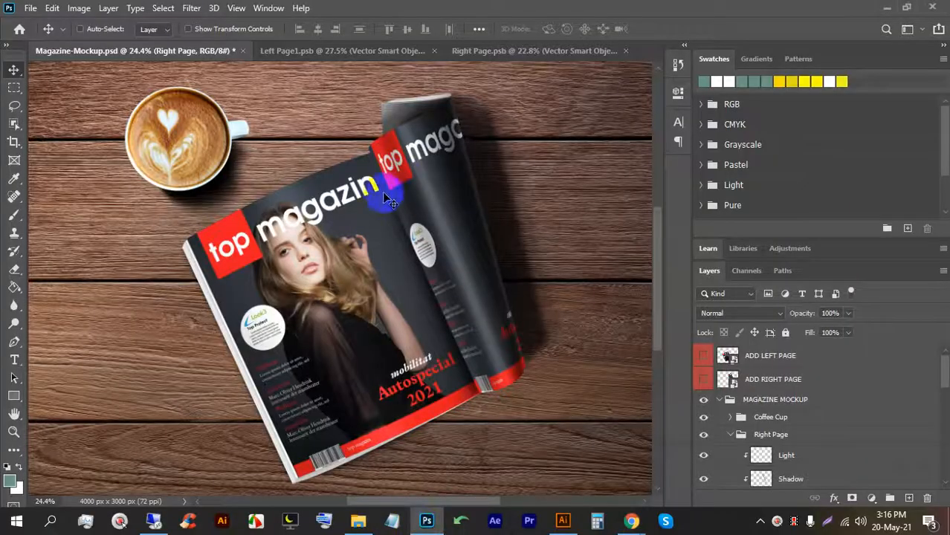
key(alt)
click(318, 49)
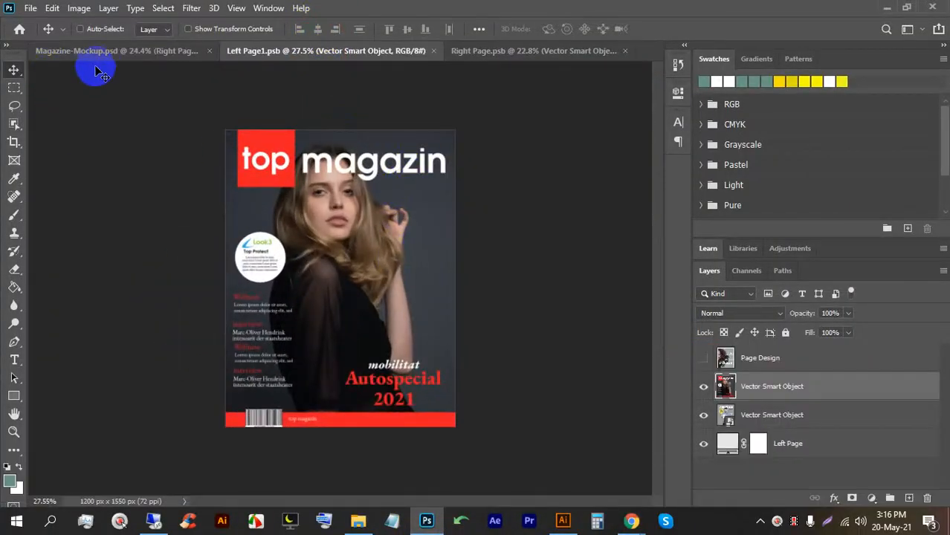
click(96, 67)
Start saving a copy of the mockup to LEDP (E:) > 71 > 30 as JPEG.
key(ctrl+alt+s)
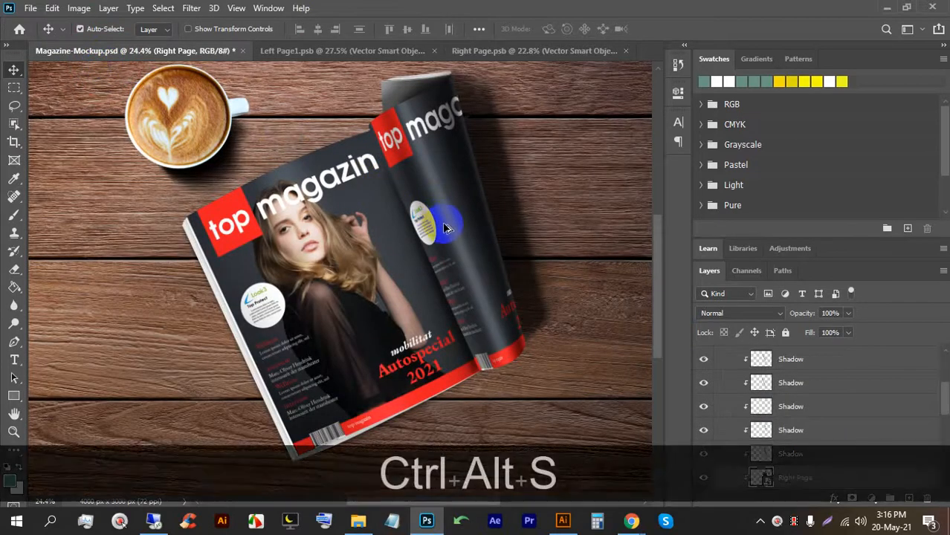
click(586, 382)
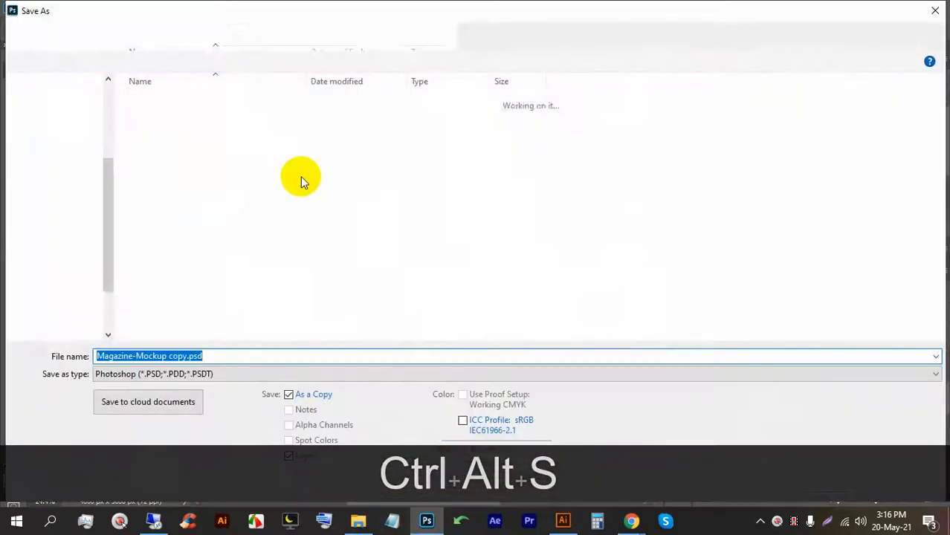
click(49, 253)
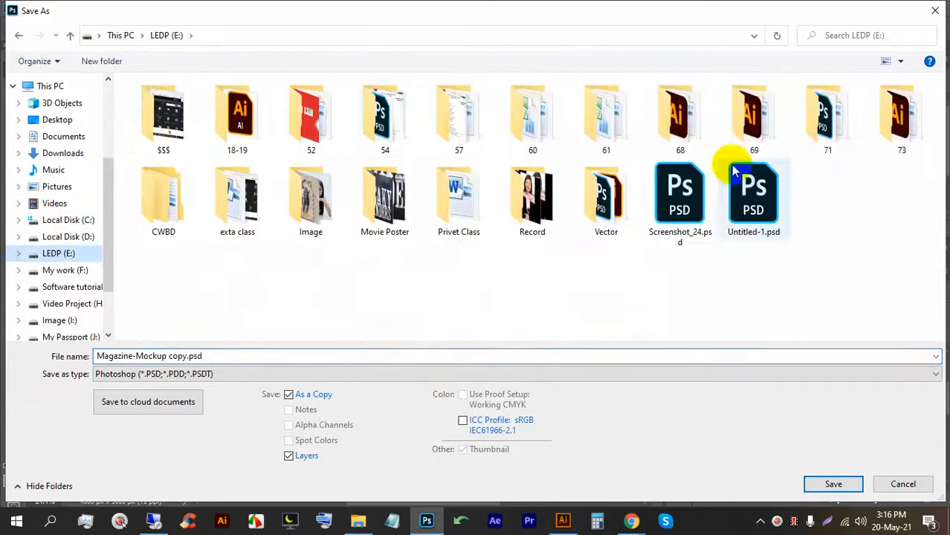
double_click(818, 112)
scroll(227, 233, down, 2)
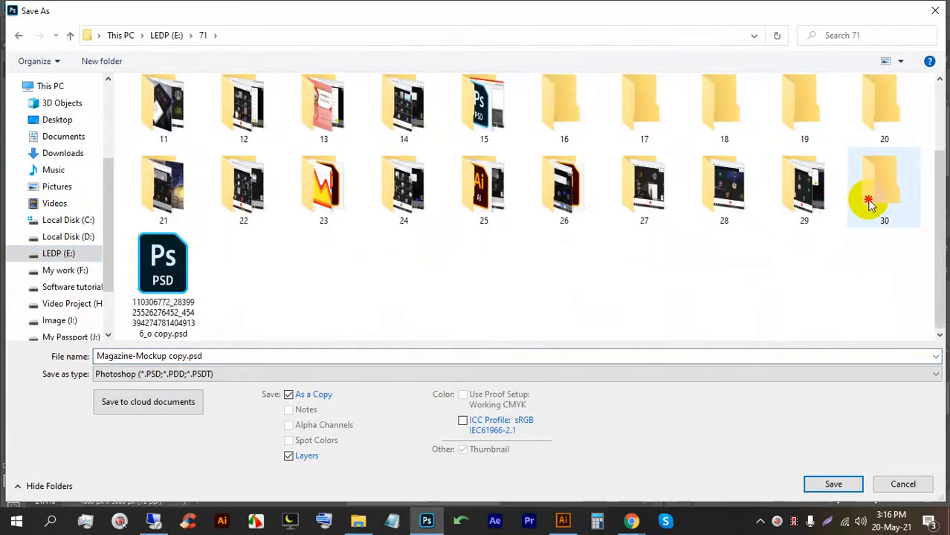
double_click(866, 197)
click(227, 374)
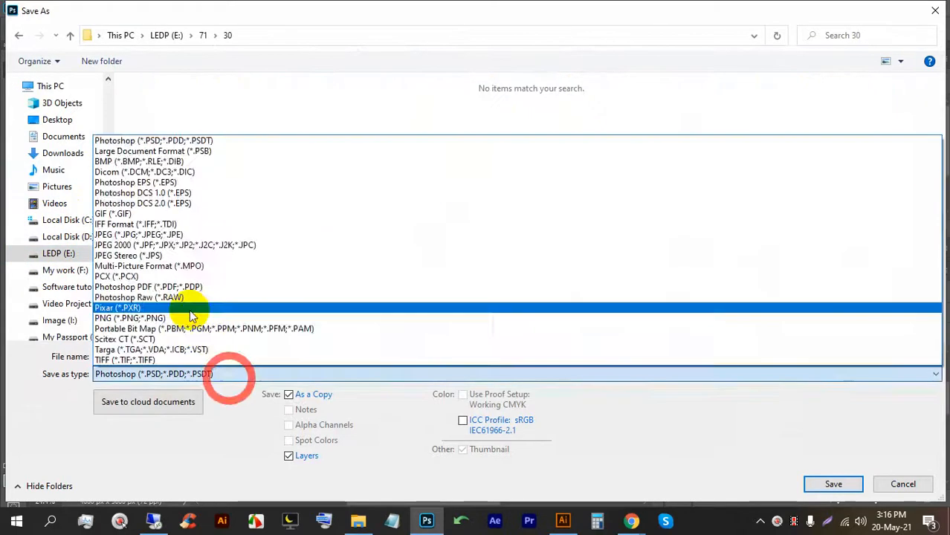
click(190, 245)
Preview the existing mockup JPEG, cancel the save, then view Left Page1 and return to Illustrator.
right_click(165, 125)
click(212, 84)
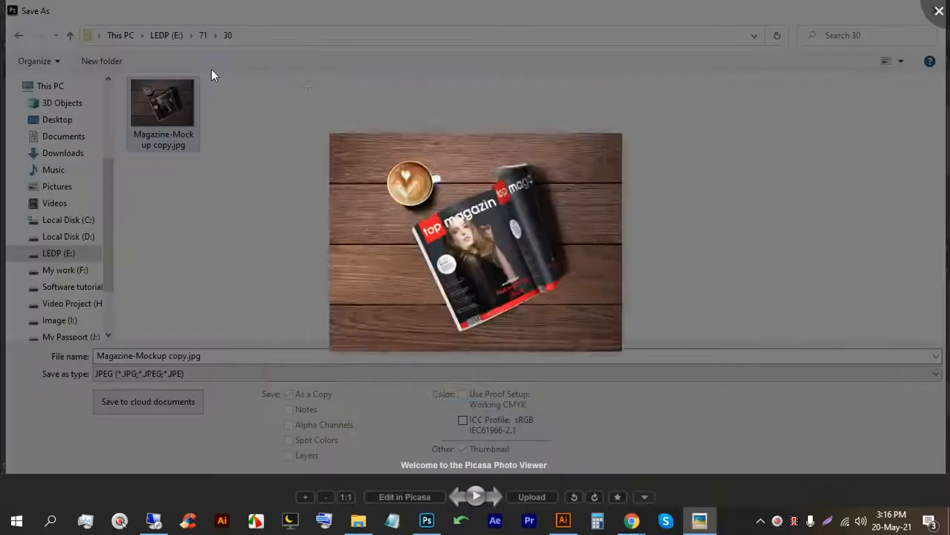
click(938, 11)
click(909, 484)
click(338, 54)
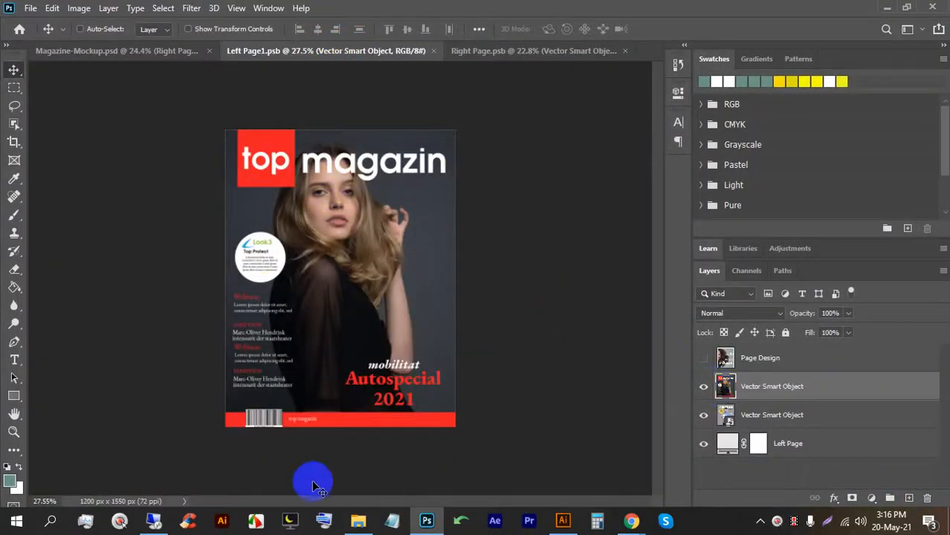
click(563, 521)
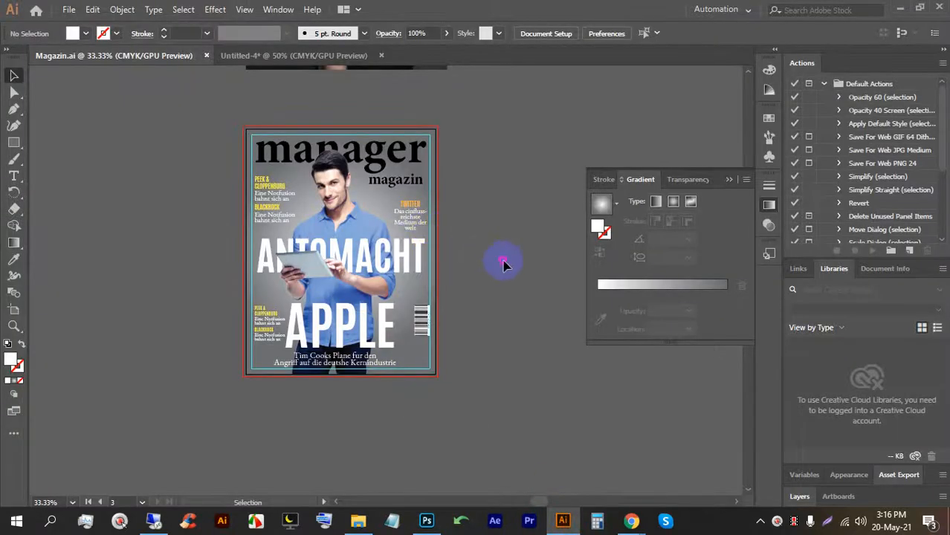
Unlock all artwork (Ctrl+Alt+2) and draw a rectangle covering the whole artboard.
scroll(402, 206, up, 1)
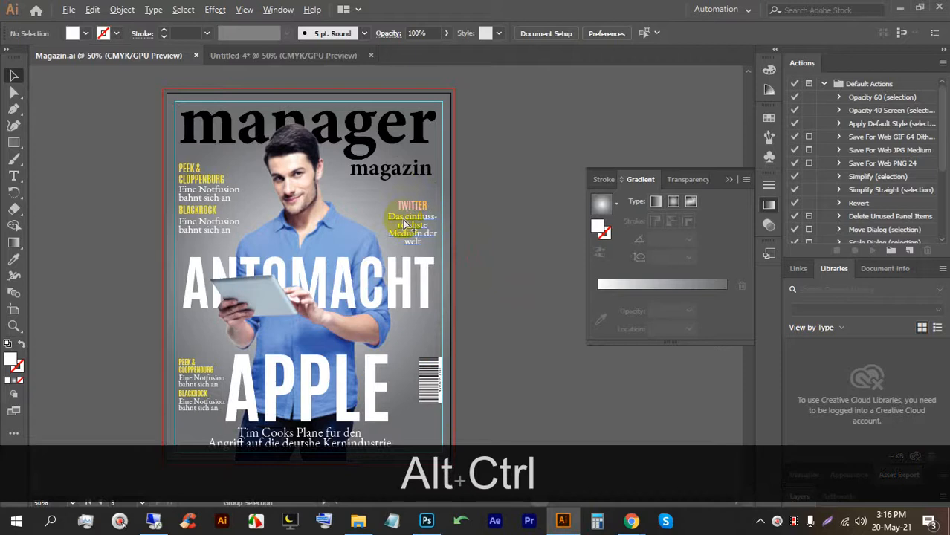
key(ctrl+alt+2)
scroll(477, 160, down, 1)
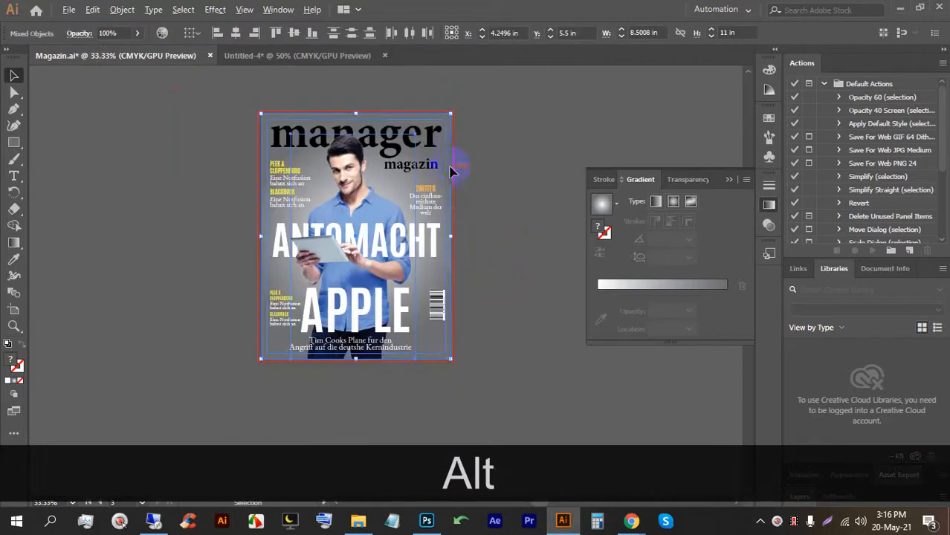
alt+click(492, 240)
drag(264, 114, 452, 360)
click(14, 75)
click(119, 102)
Select all cover artwork, clip it to the rectangle with Ctrl+7, and save Magazin.ai.
drag(254, 101, 477, 366)
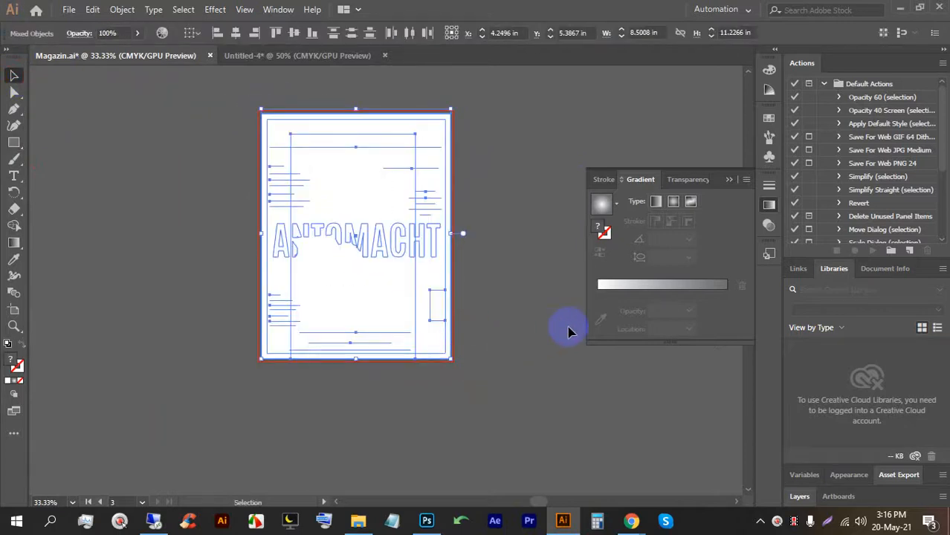
key(ctrl+7)
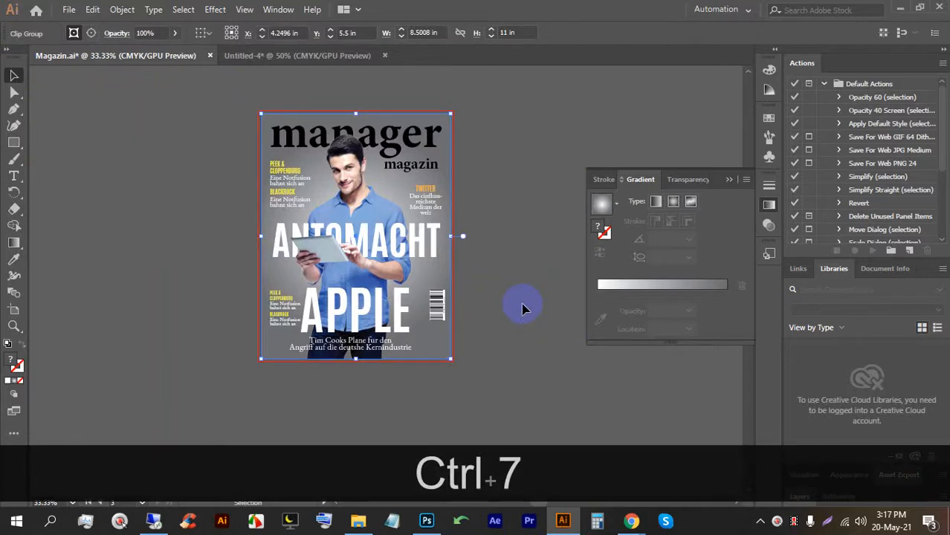
ctrl+click(518, 345)
key(ctrl+s)
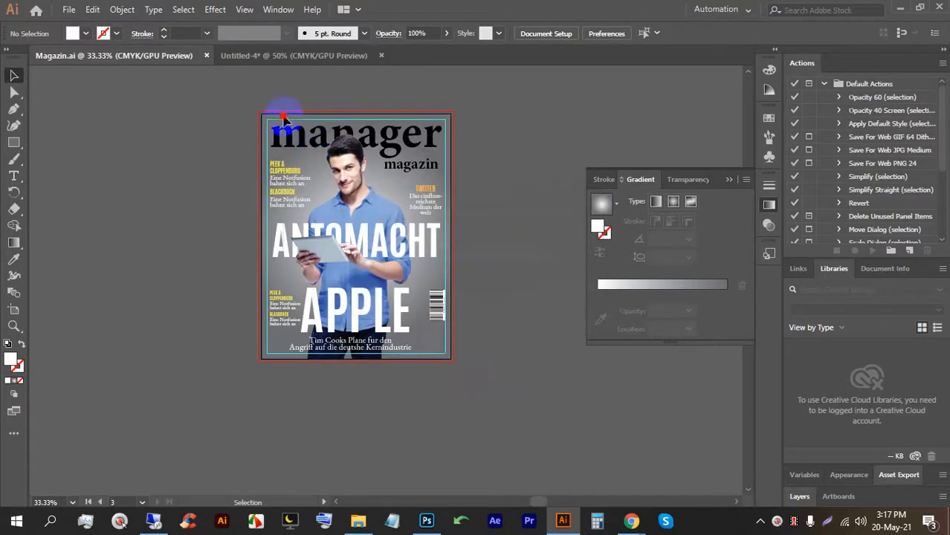
click(283, 117)
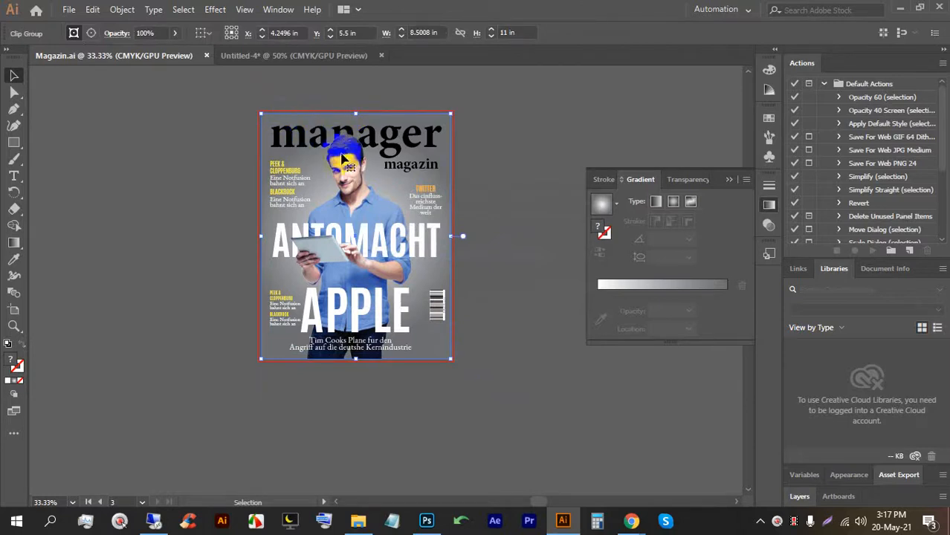
mouse_move(637, 518)
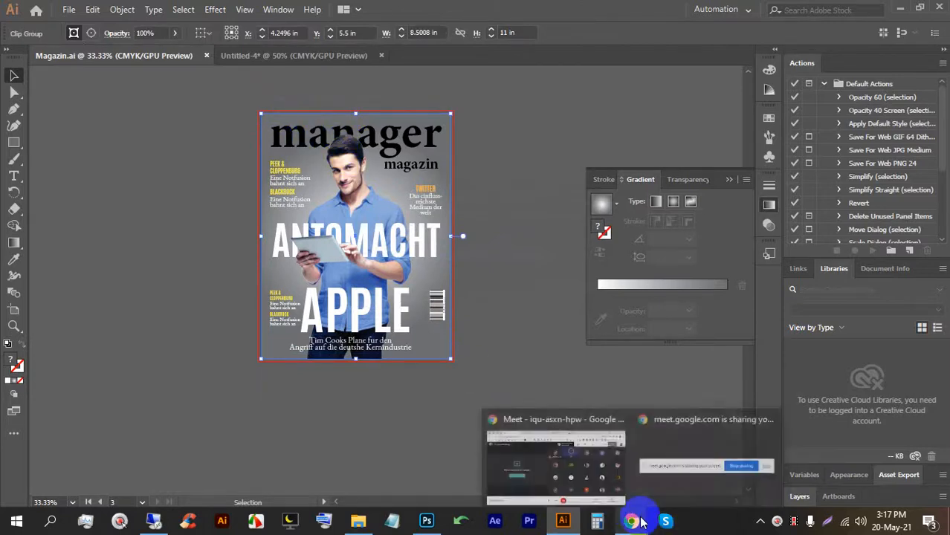
click(599, 462)
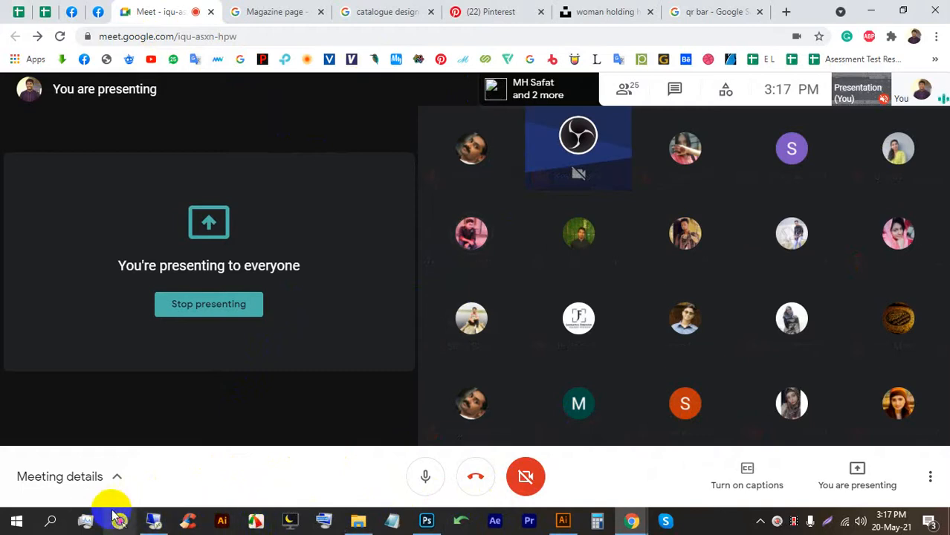
click(84, 522)
drag(664, 53, 218, 33)
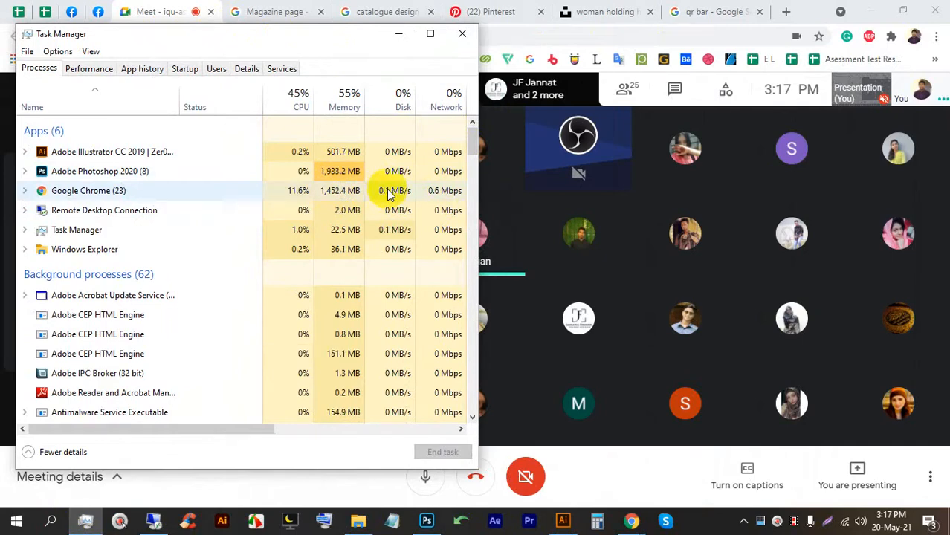
click(462, 37)
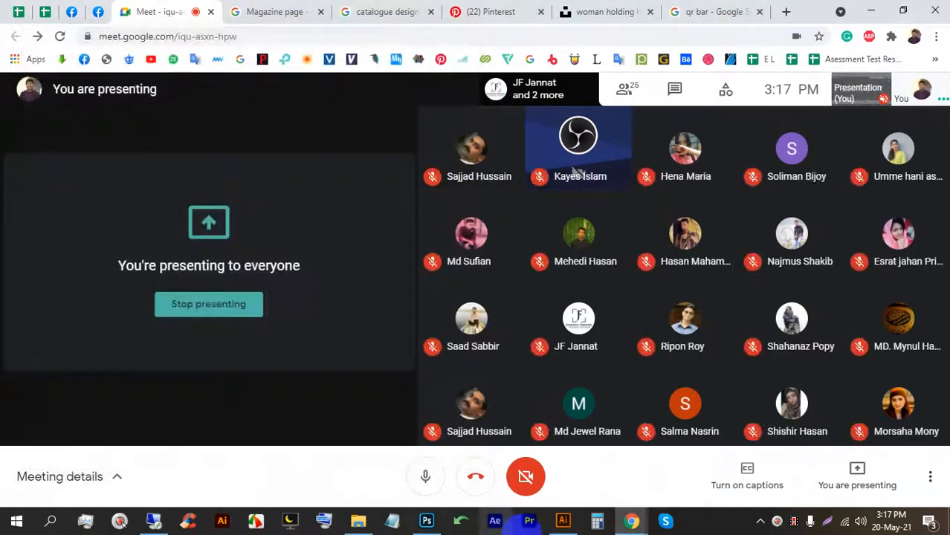
click(563, 521)
click(484, 400)
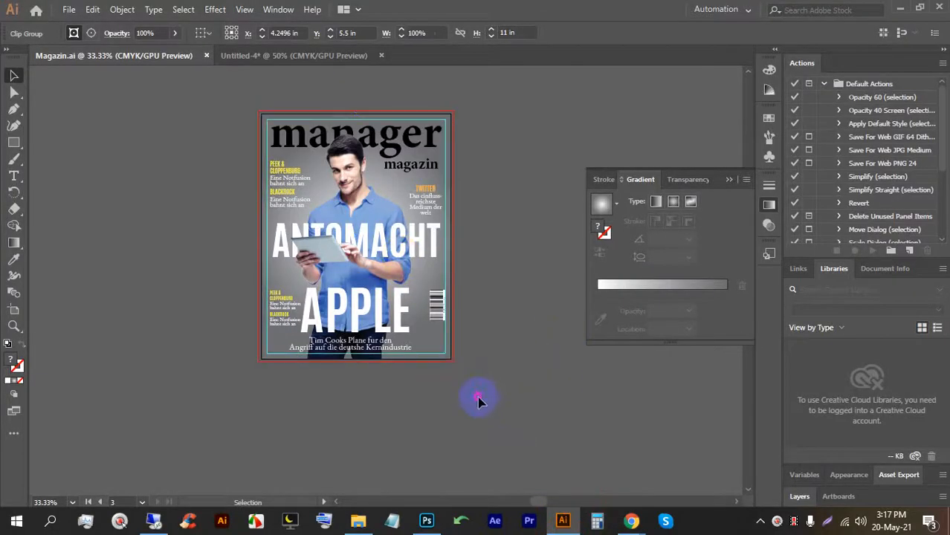
Drag the clipped manager magazin cover from Illustrator into Photoshop's Left Page1 canvas.
drag(330, 187, 325, 350)
drag(318, 189, 318, 189)
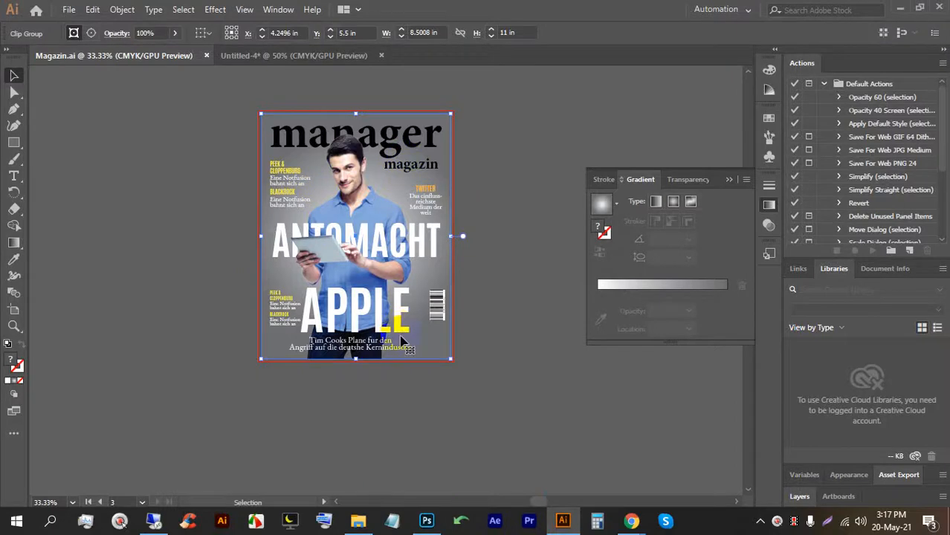
click(427, 521)
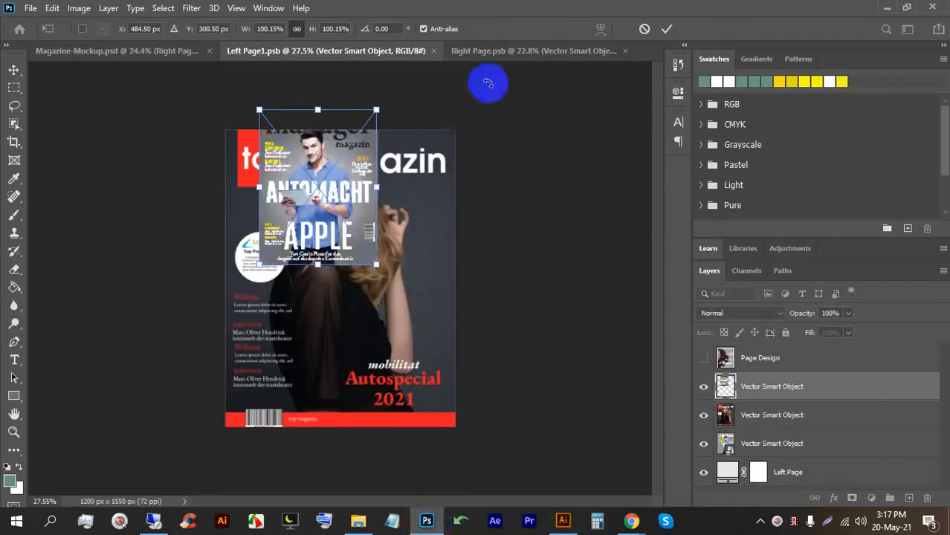
Place the cover, move it to the page's top-left, and enlarge it toward the page size.
click(667, 30)
drag(284, 180, 251, 199)
key(ctrl+t)
drag(340, 283, 458, 422)
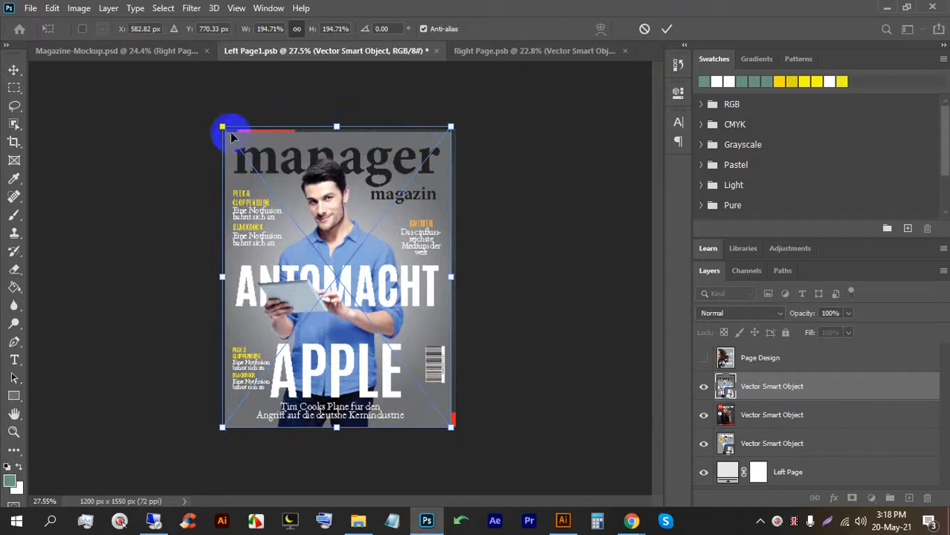
click(665, 30)
Transform the cover layer again, stretching its corners to the page edges, and commit.
right_click(762, 388)
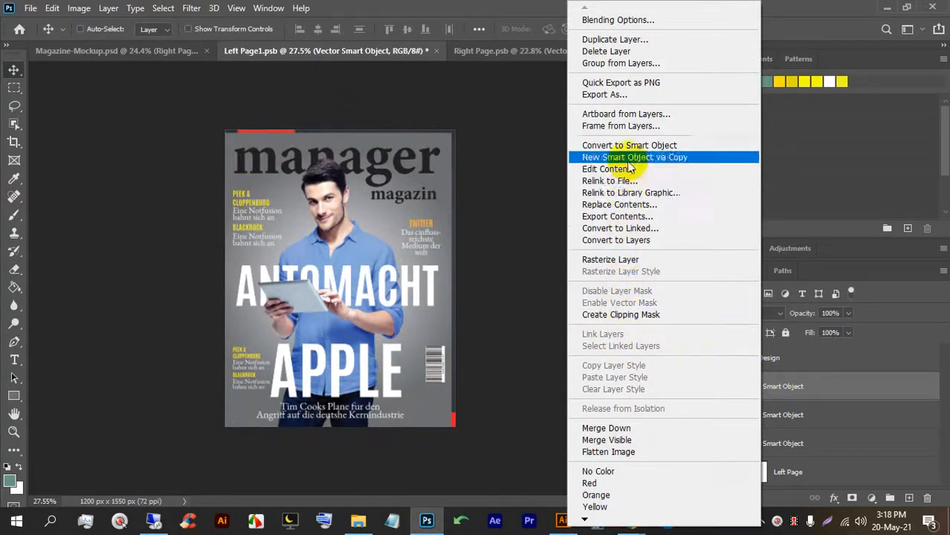
click(628, 260)
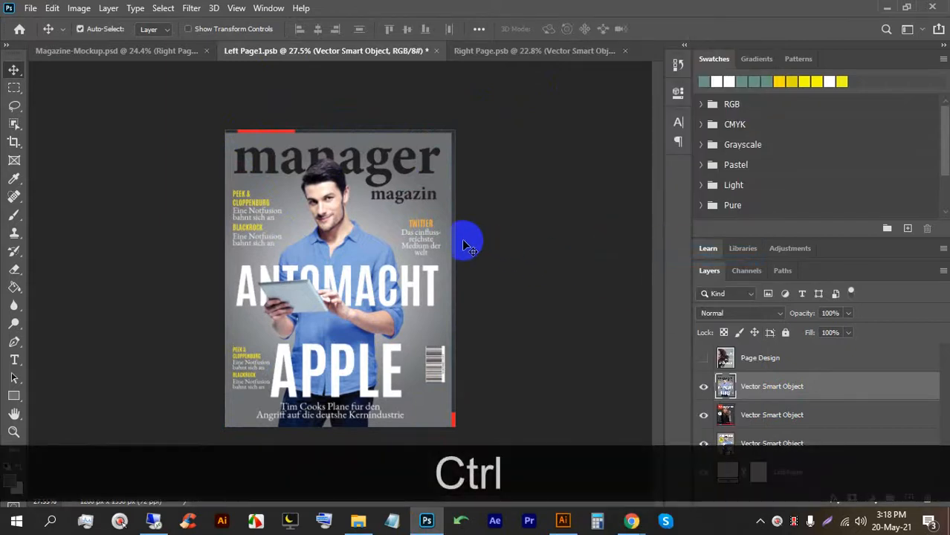
key(ctrl+t)
drag(273, 184, 276, 177)
scroll(352, 344, up, 5)
drag(403, 408, 395, 303)
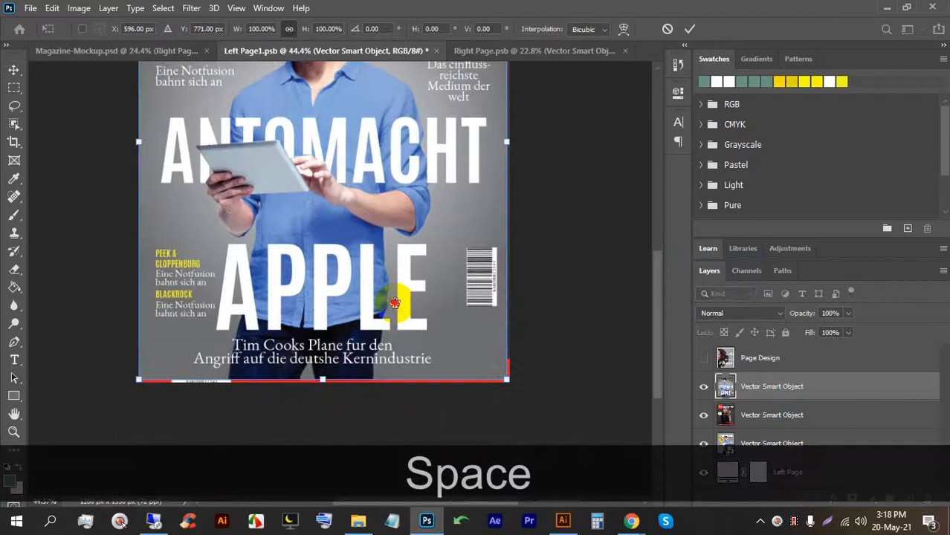
scroll(520, 395, up, 4)
drag(490, 362, 499, 367)
scroll(501, 365, down, 5)
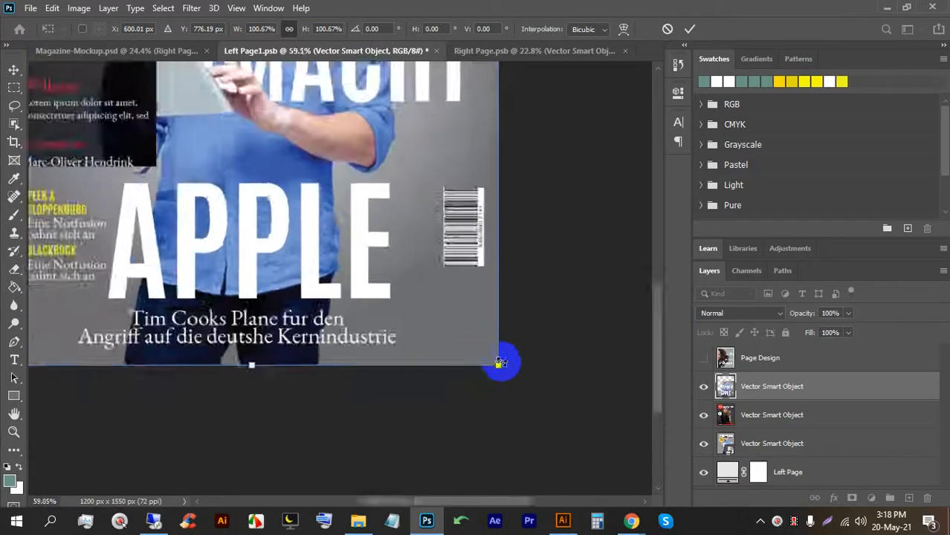
scroll(152, 149, up, 6)
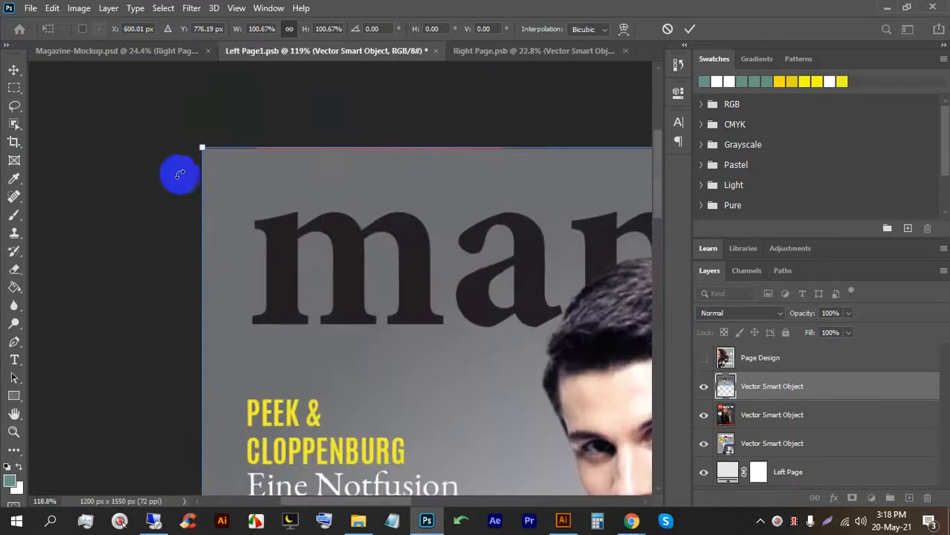
drag(205, 135, 206, 130)
click(689, 29)
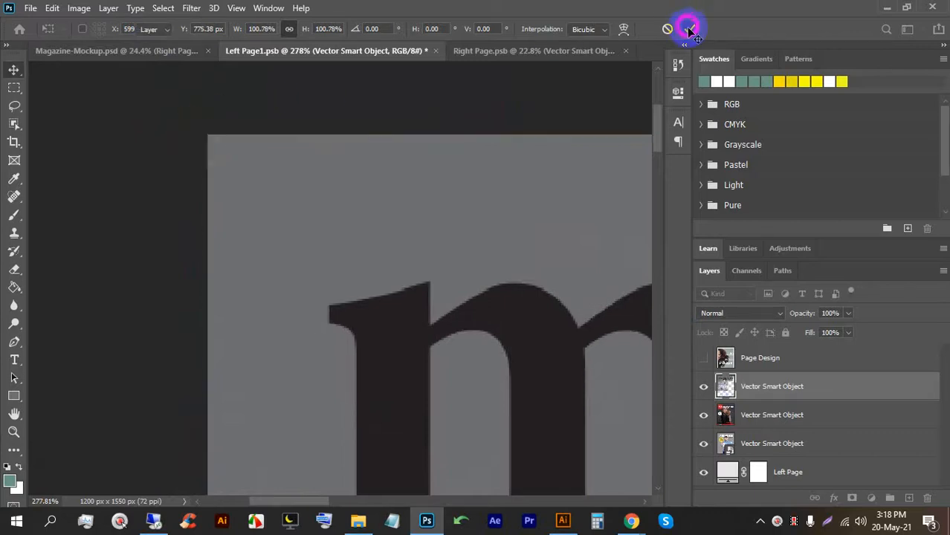
Save and close the Left Page1 contents.
scroll(403, 110, down, 6)
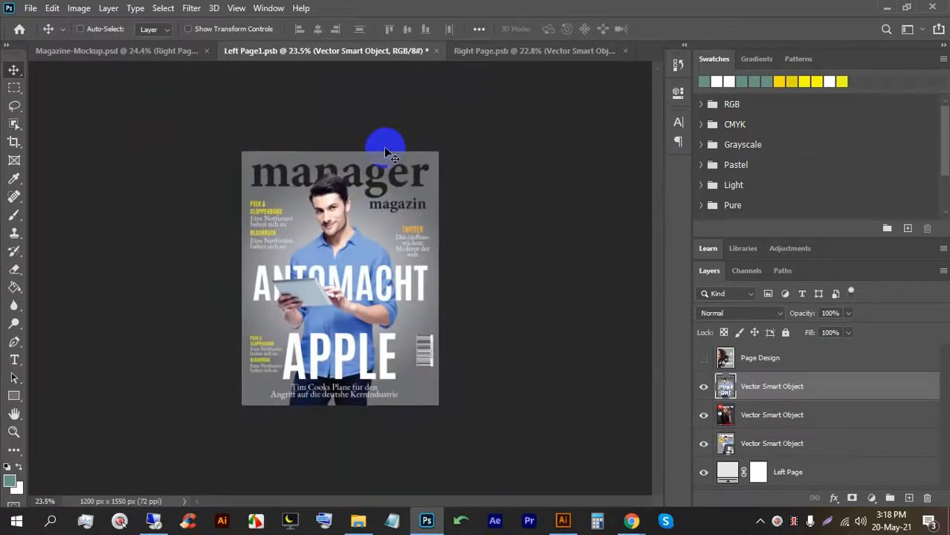
key(ctrl+s)
key(ctrl+w)
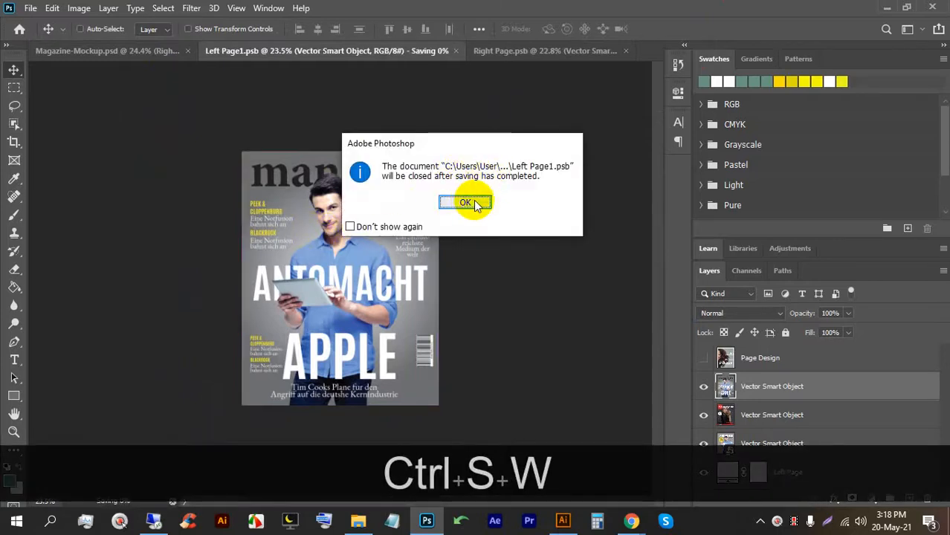
click(466, 203)
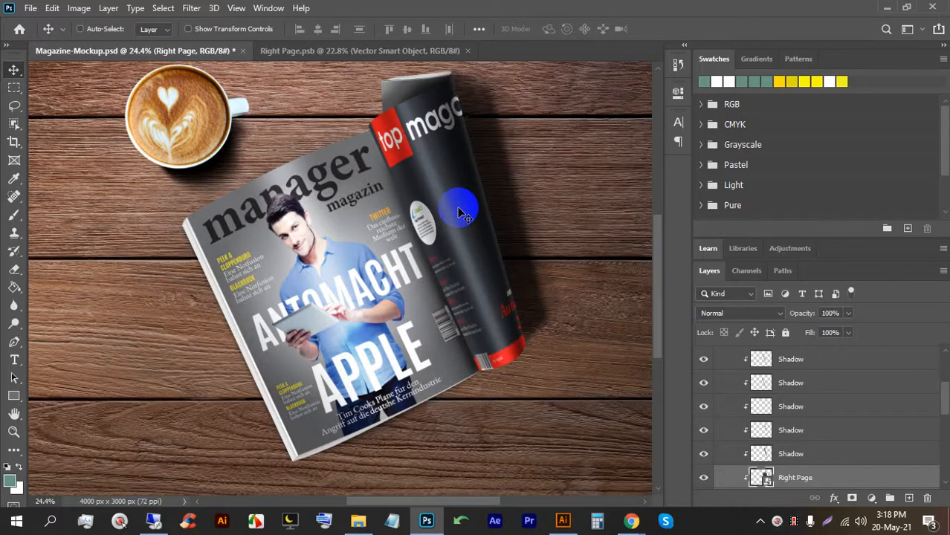
scroll(468, 252, down, 3)
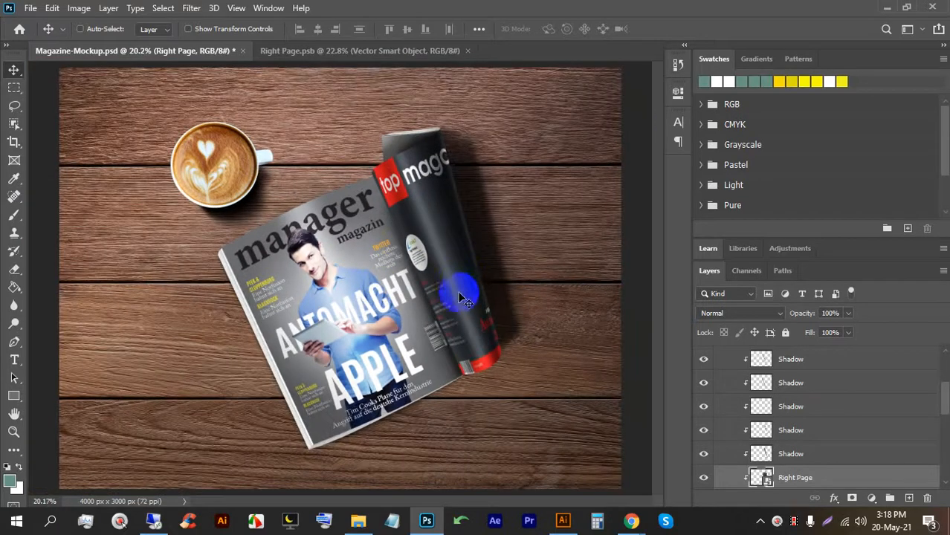
scroll(734, 381, down, 3)
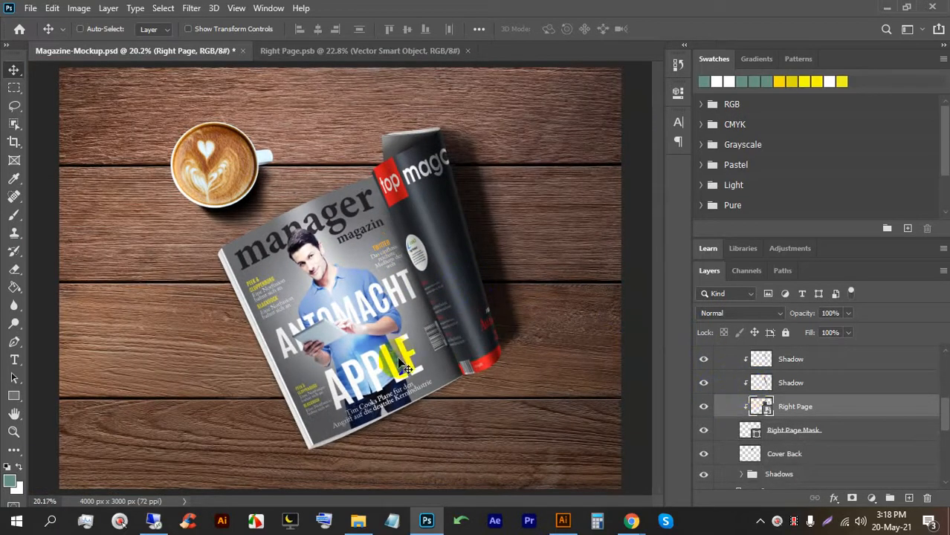
scroll(361, 320, up, 4)
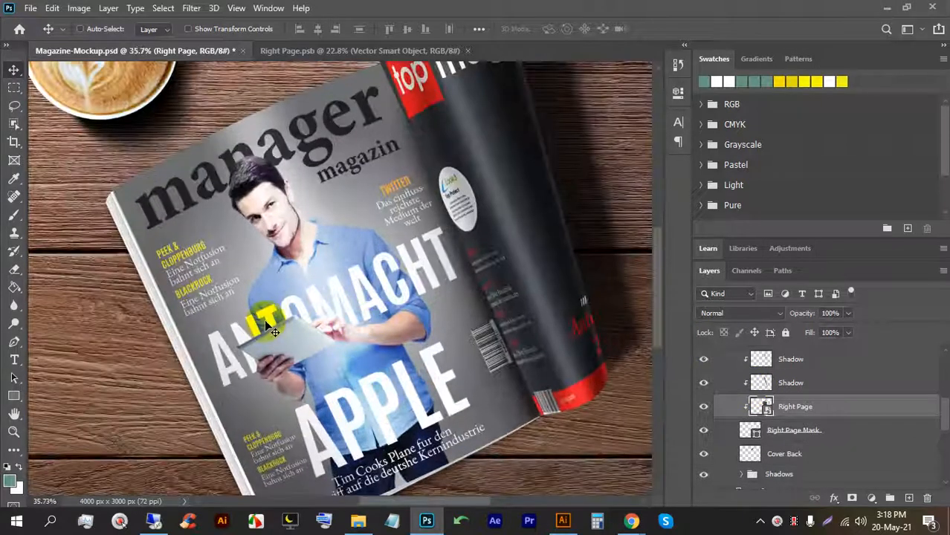
scroll(310, 319, down, 3)
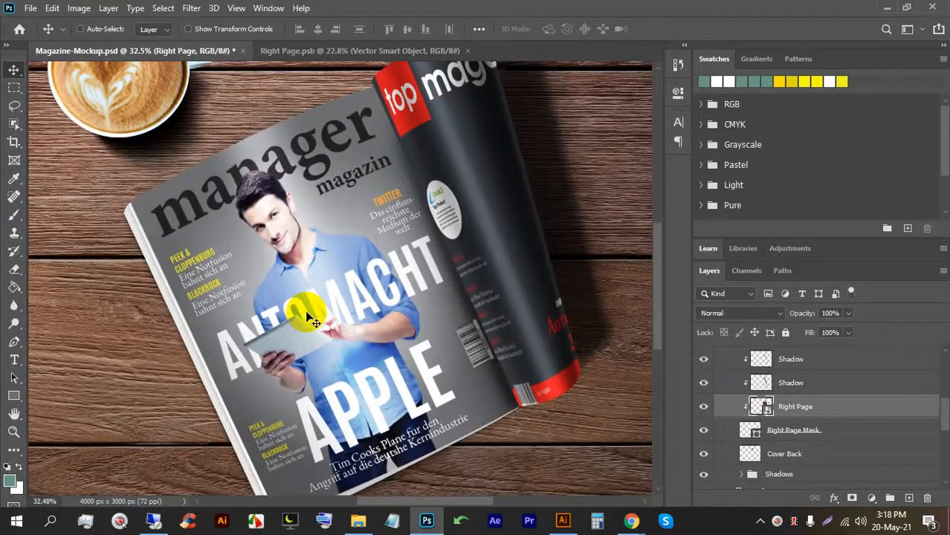
click(426, 50)
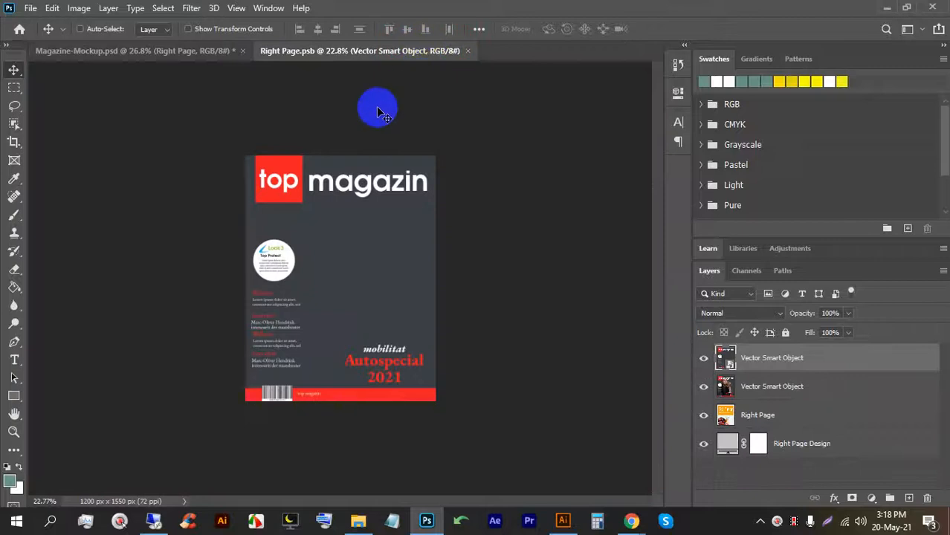
scroll(323, 235, up, 2)
click(180, 50)
click(338, 50)
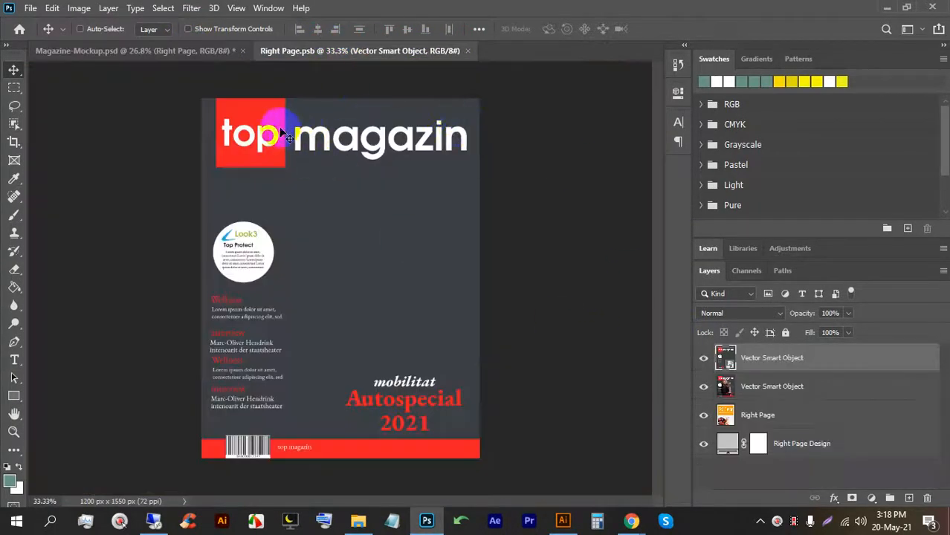
click(226, 55)
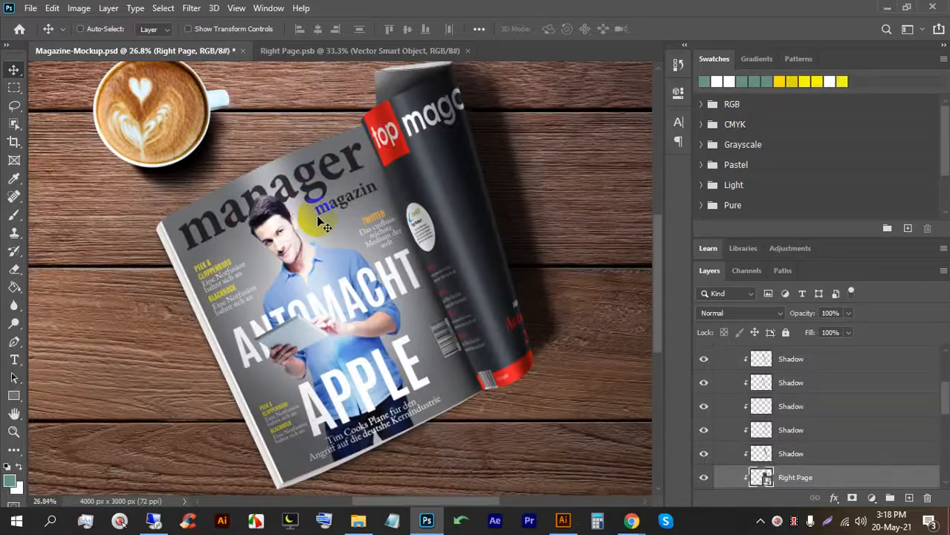
scroll(401, 275, down, 1)
scroll(770, 460, down, 2)
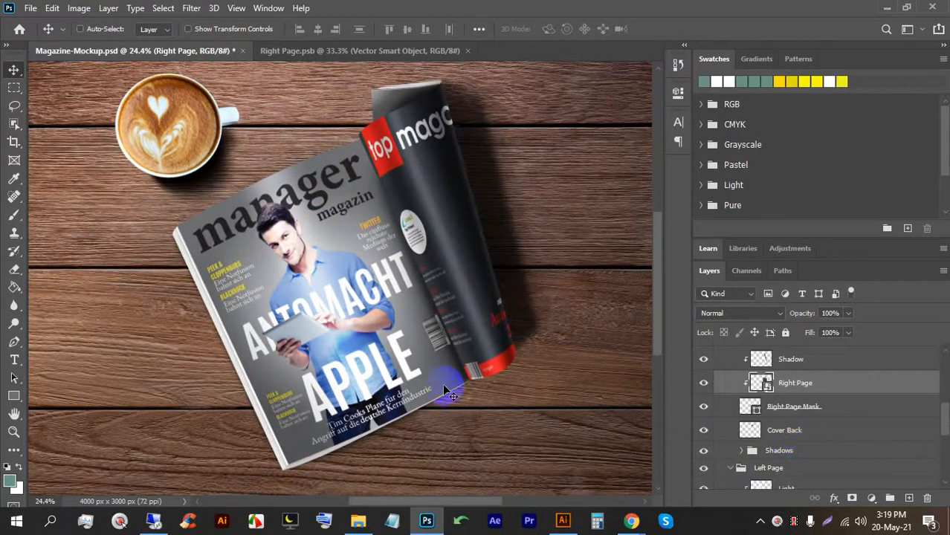
Save the mockup as JPEG 'Magazine-Mockup.jpg' in LEDP (E:) > 71 > 30, then return to Illustrator.
key(ctrl+alt+s)
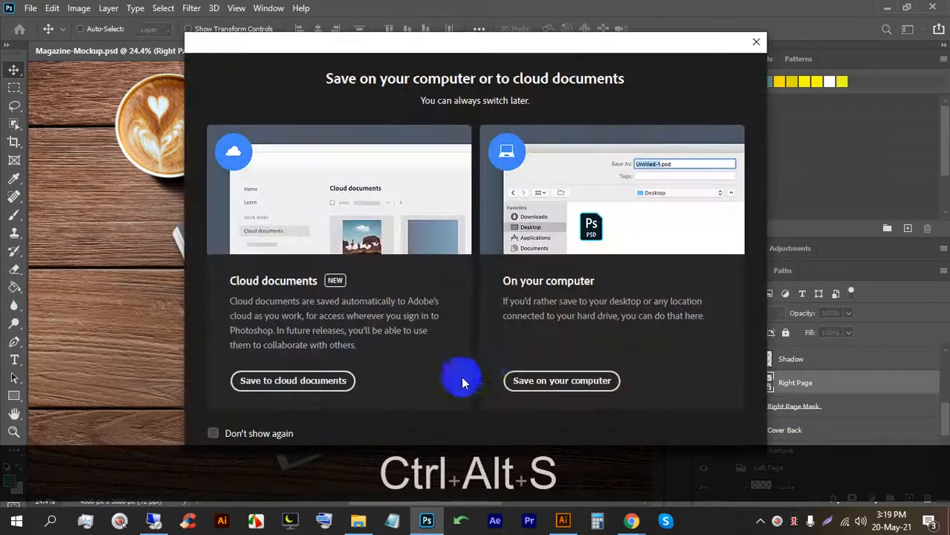
click(590, 383)
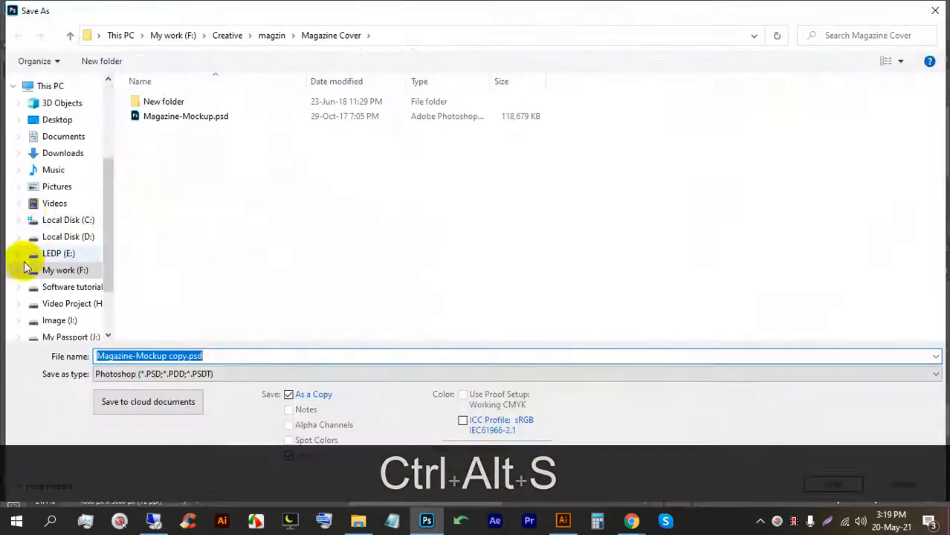
click(59, 253)
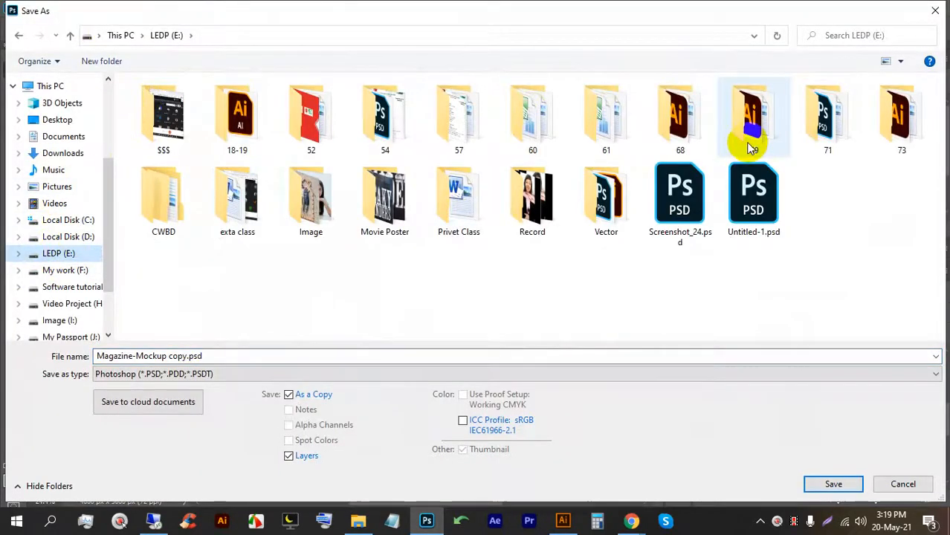
double_click(826, 112)
click(912, 203)
double_click(911, 203)
click(223, 374)
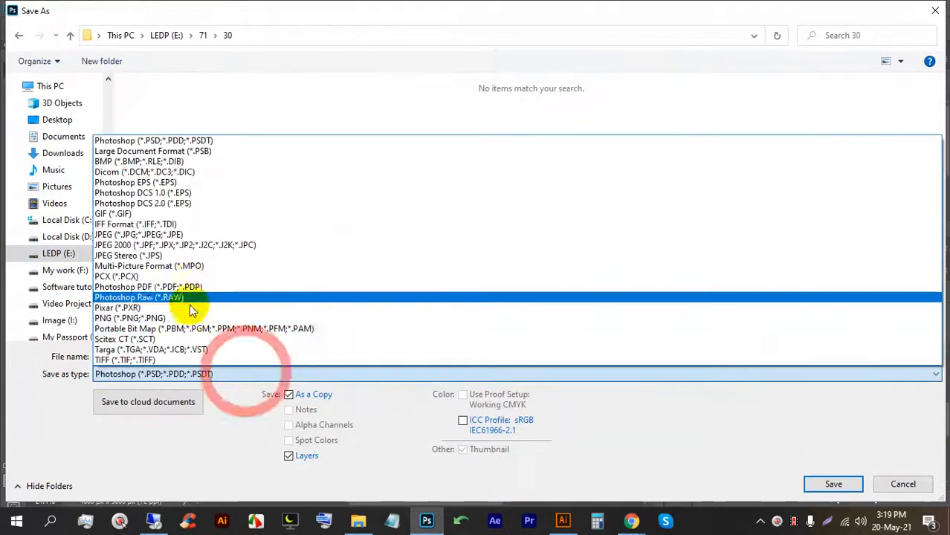
click(193, 237)
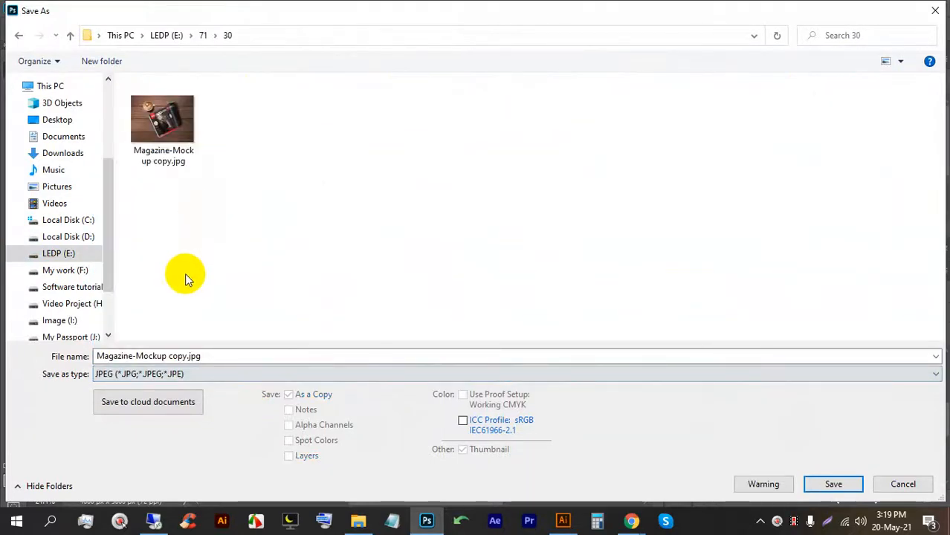
click(188, 356)
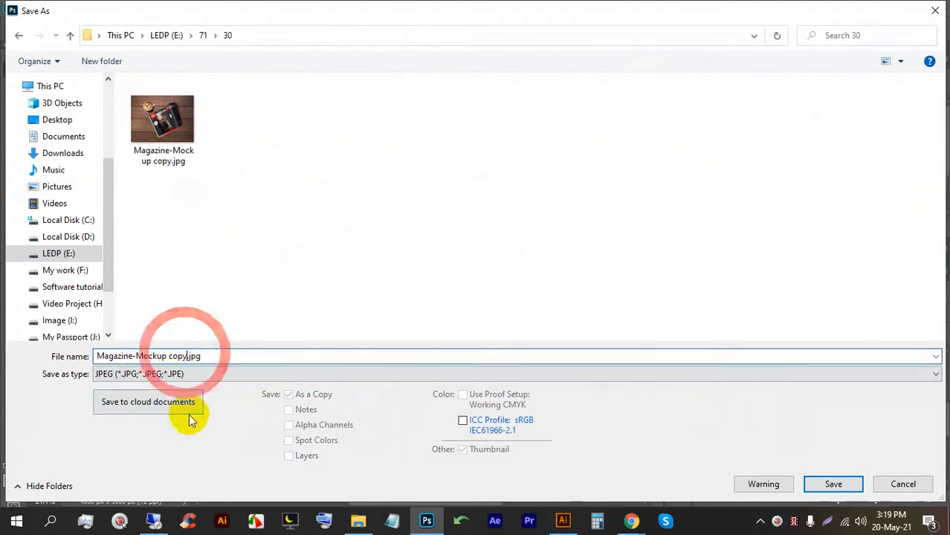
key(BackSpace)
key(BackSpace)
key(BackSpace)
key(BackSpace)
key(BackSpace)
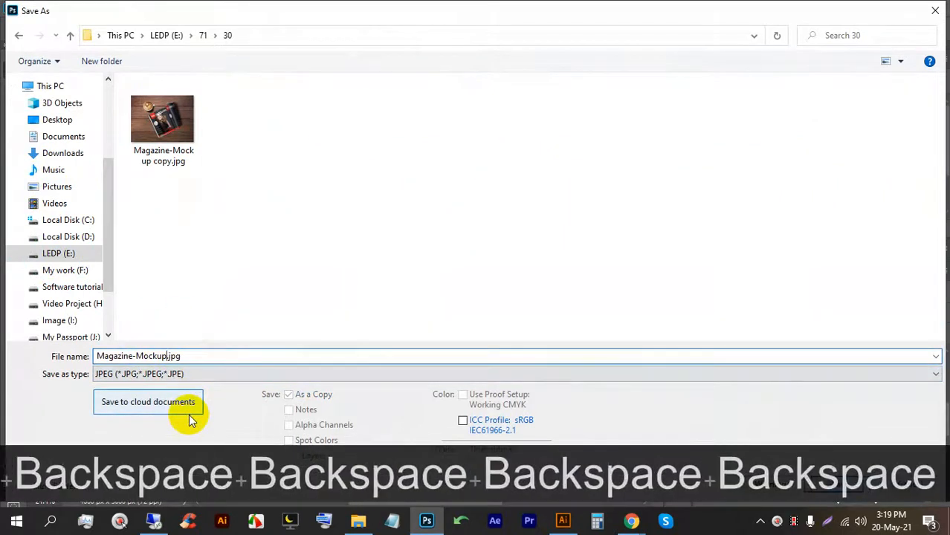
key(Return)
key(Return)
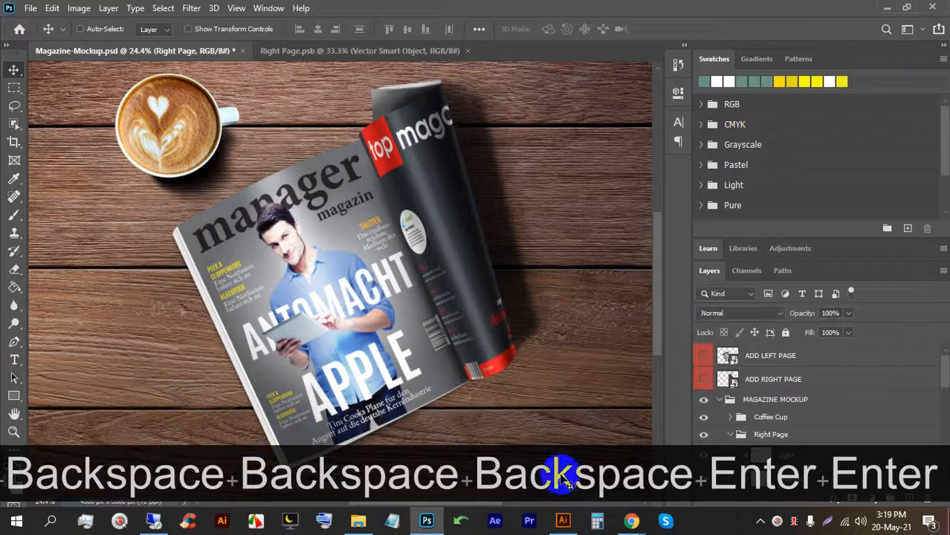
click(563, 522)
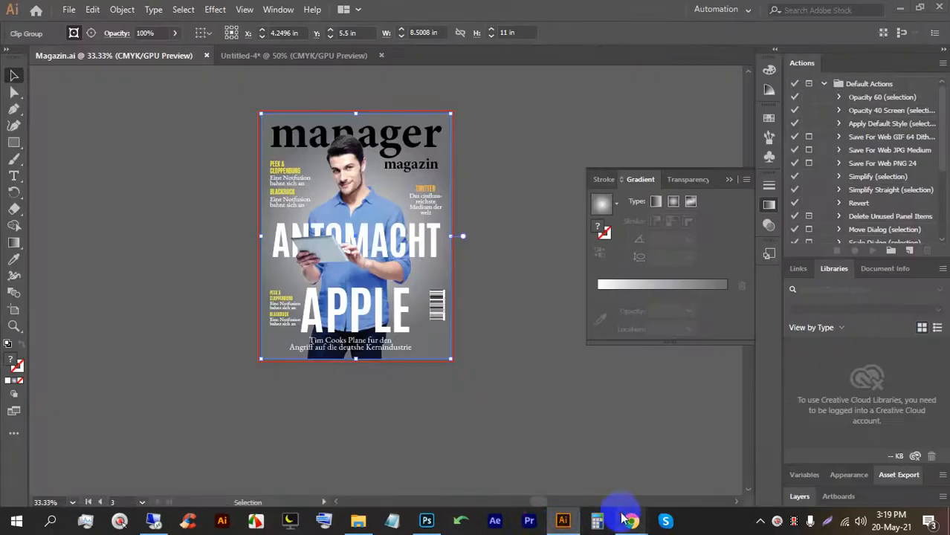
Switch to the Google Meet call in Chrome and stop presenting the screen.
click(628, 521)
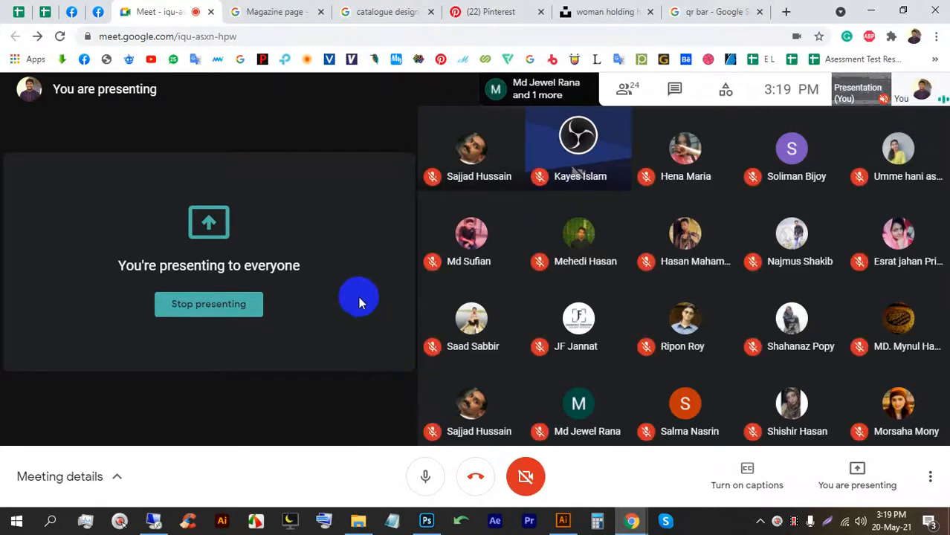
click(212, 311)
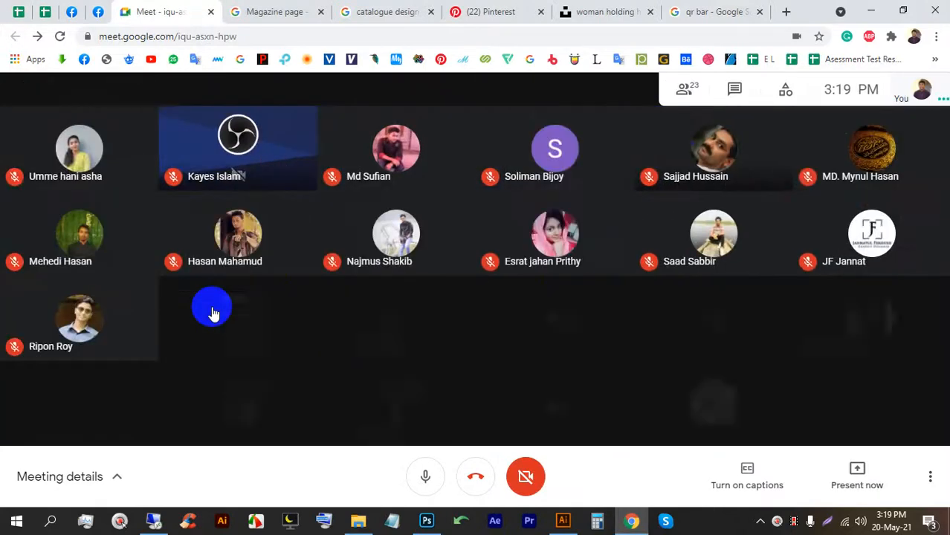
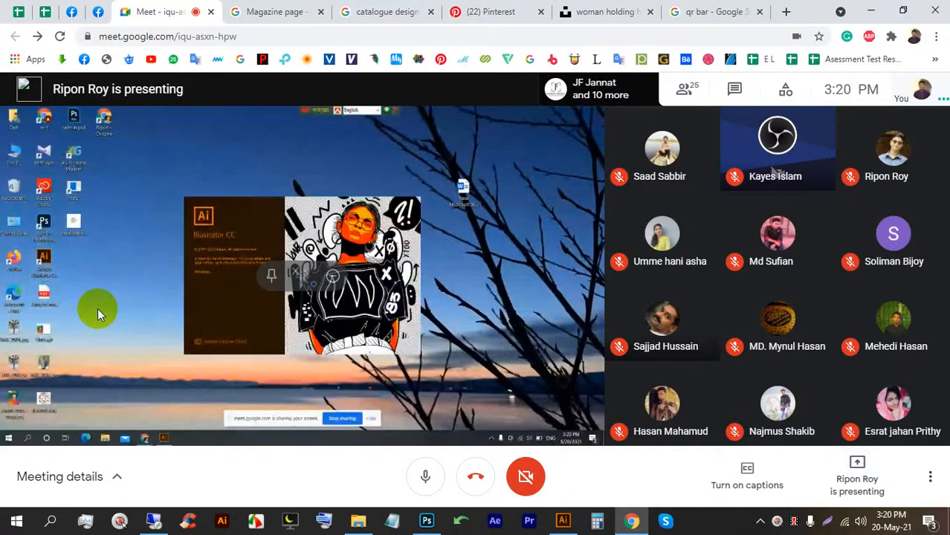
Show the shared presentation full screen and pin it in the main view.
double_click(537, 343)
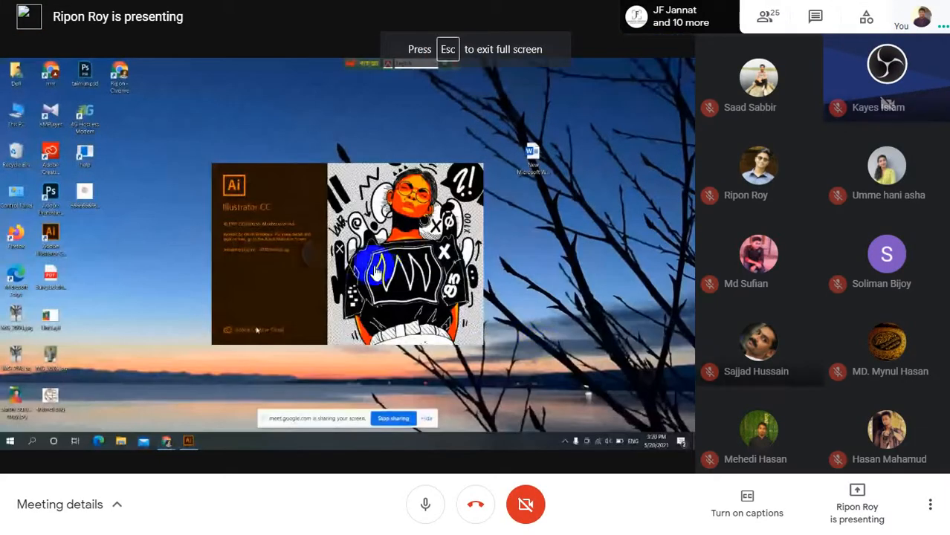
click(316, 256)
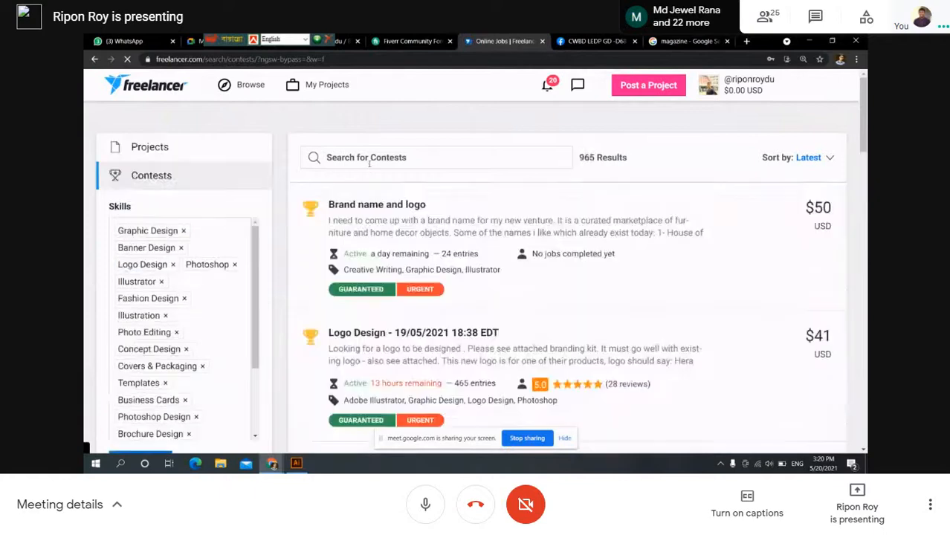
Search Freelancer contests for 'magazine', move the language toolbar aside, and go to Google Meet.
click(369, 162)
text(maga)
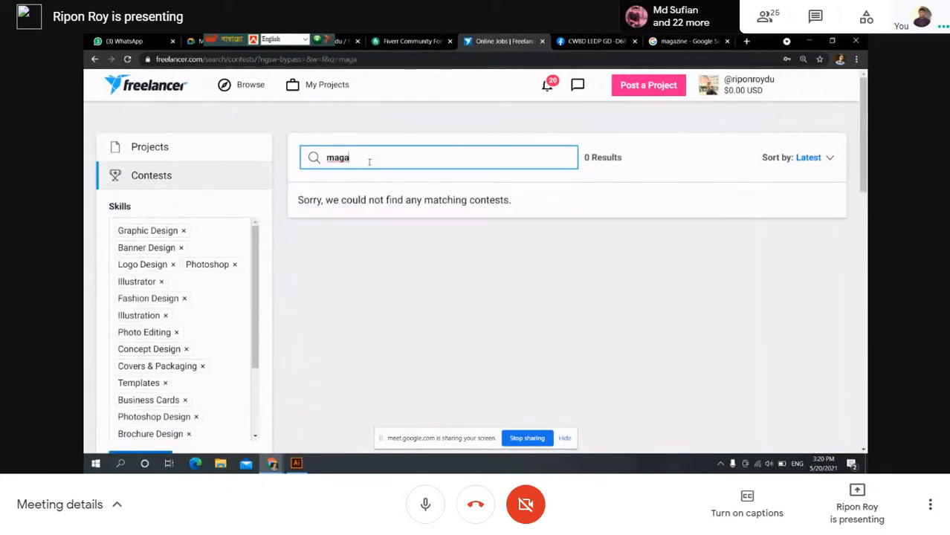
text(zine)
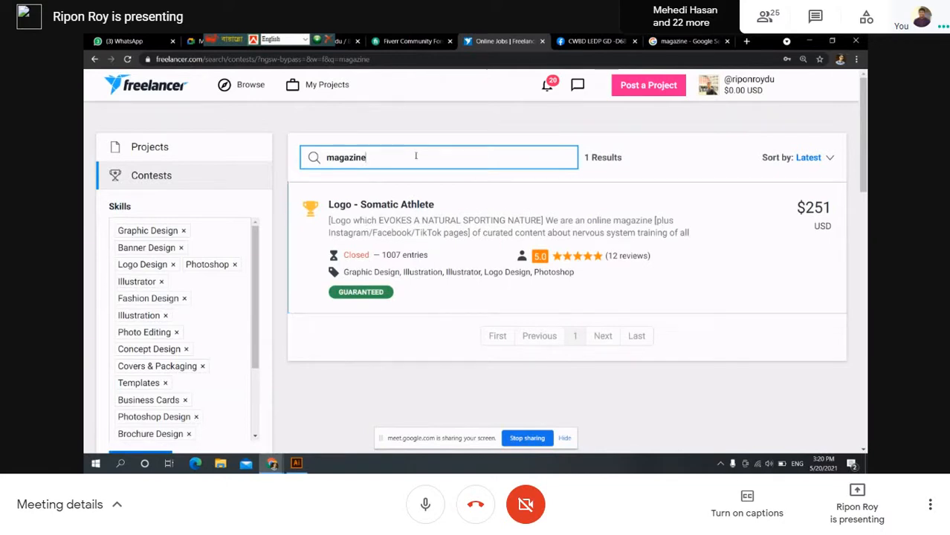
key(Return)
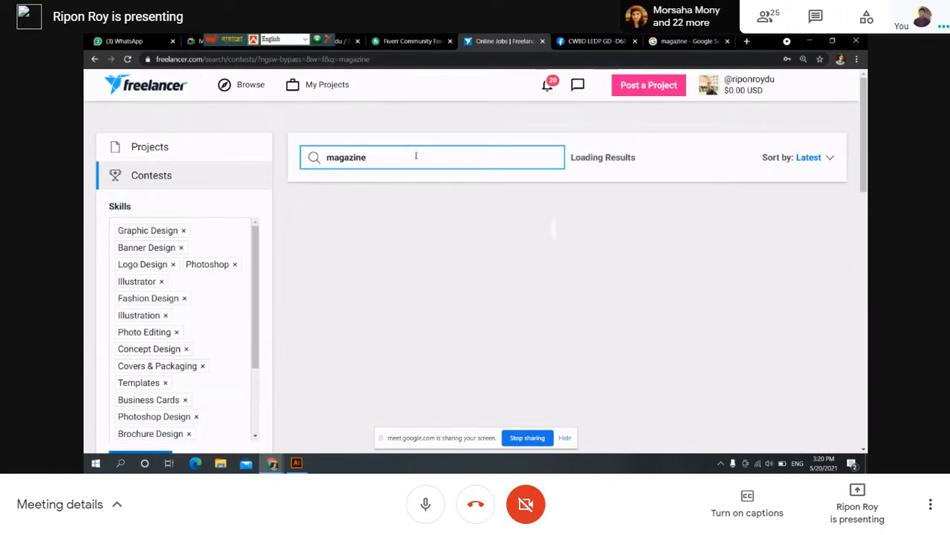
drag(218, 39, 664, 40)
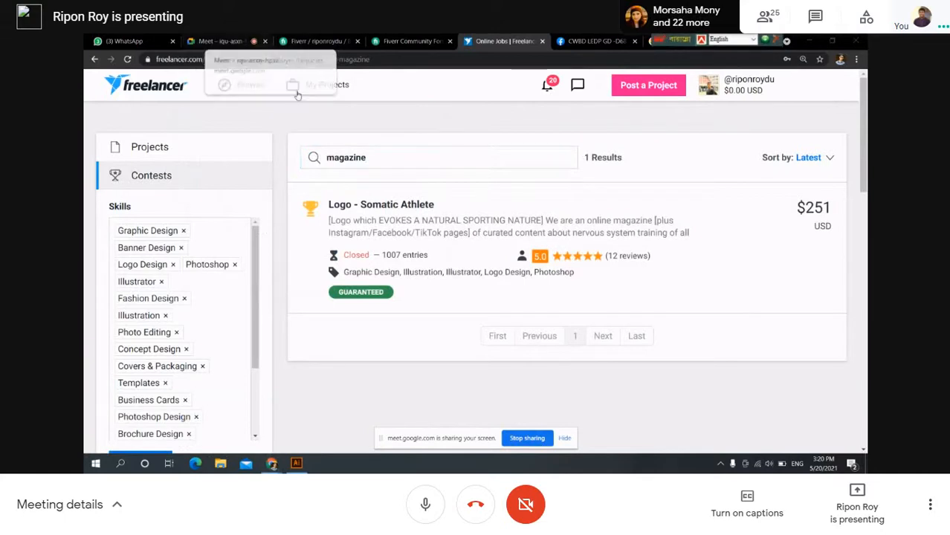
click(222, 40)
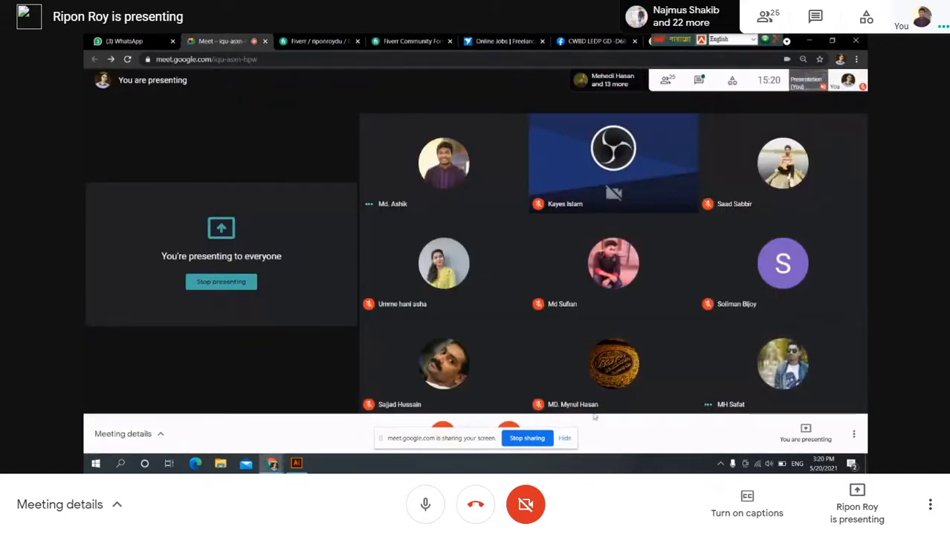
Hide the screen-sharing notice, unmute the microphone, and return to the Freelancer results.
click(566, 441)
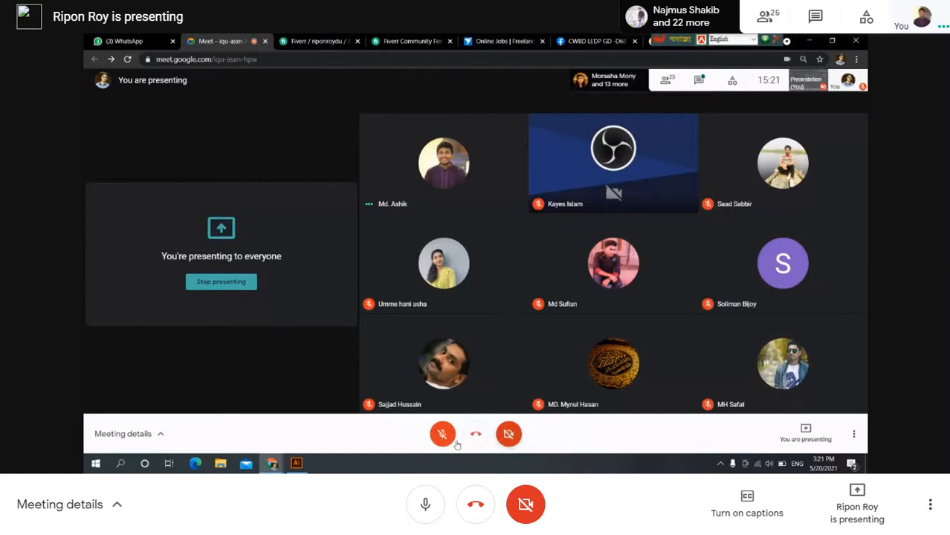
click(445, 437)
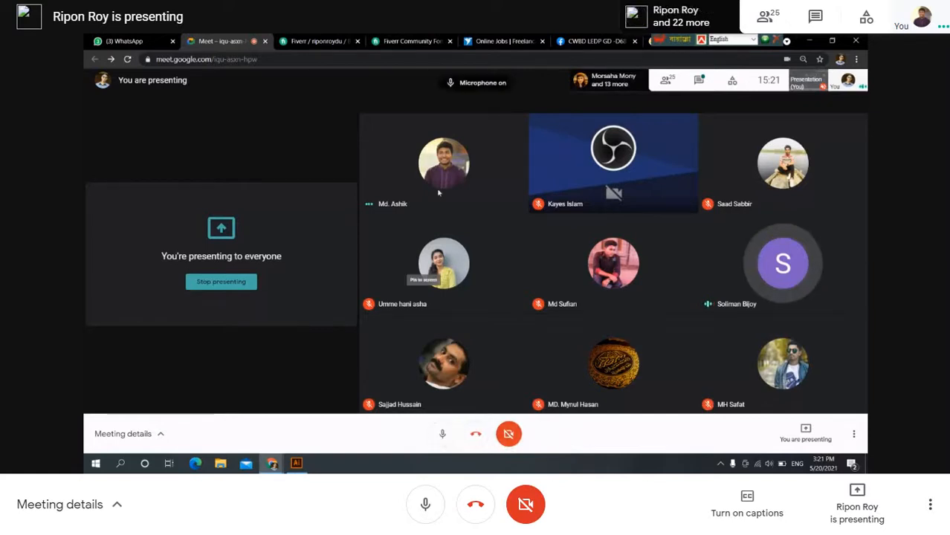
click(477, 41)
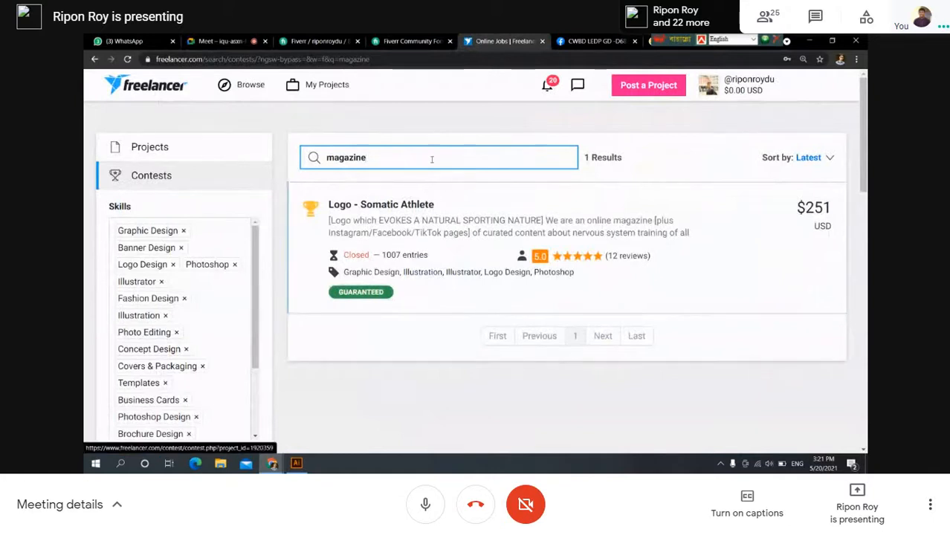
Replace the 'magazine' contest search with 'page', returning 57 results.
key(Return)
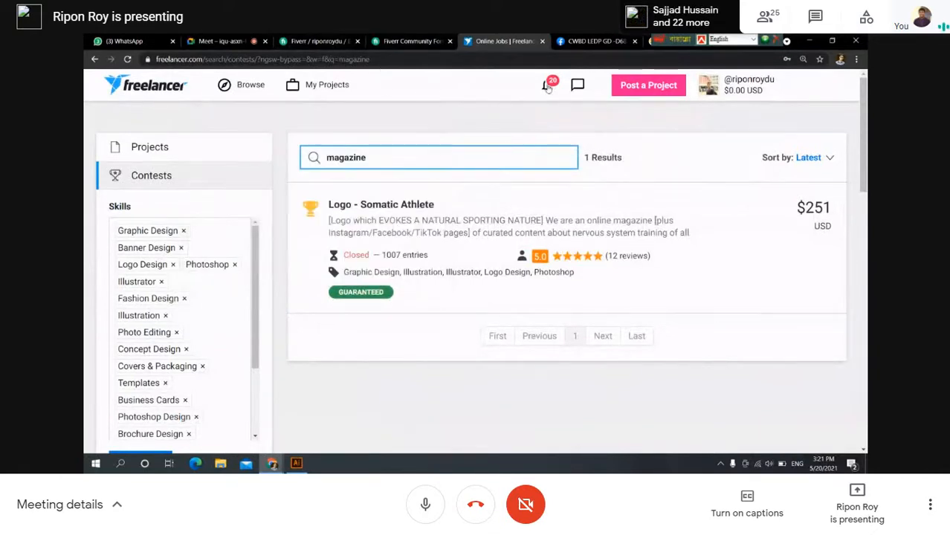
key(BackSpace)
key(BackSpace)
key(BackSpace)
key(BackSpace)
key(BackSpace)
key(BackSpace)
key(BackSpace)
key(BackSpace)
text(paje)
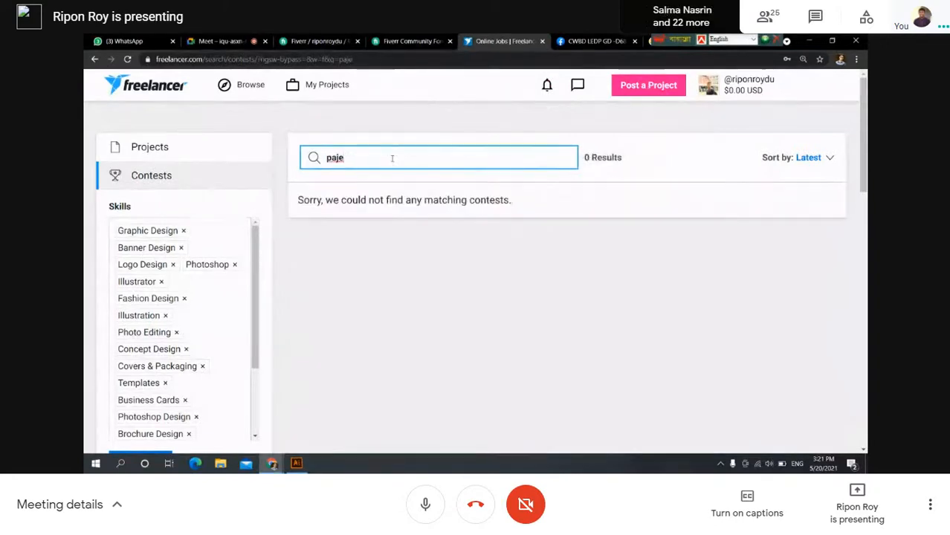
text(ge)
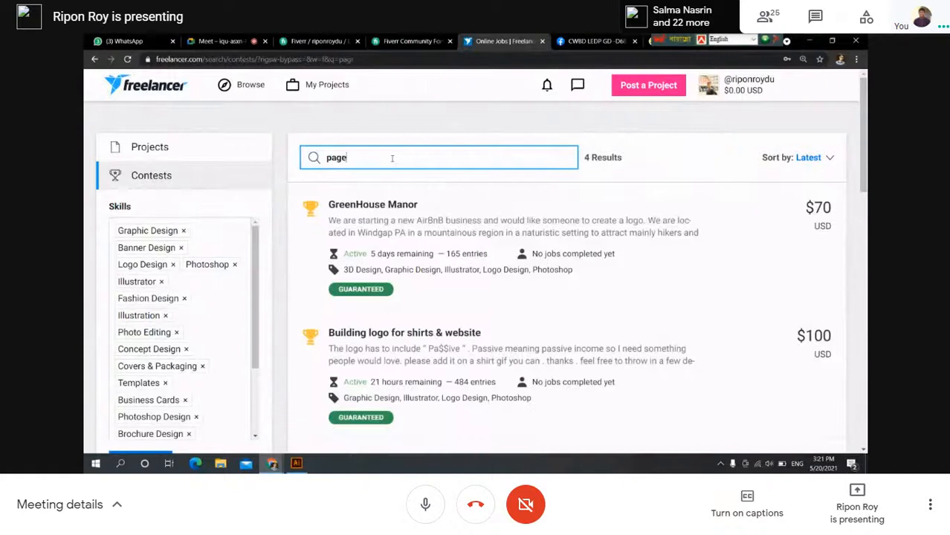
key(Return)
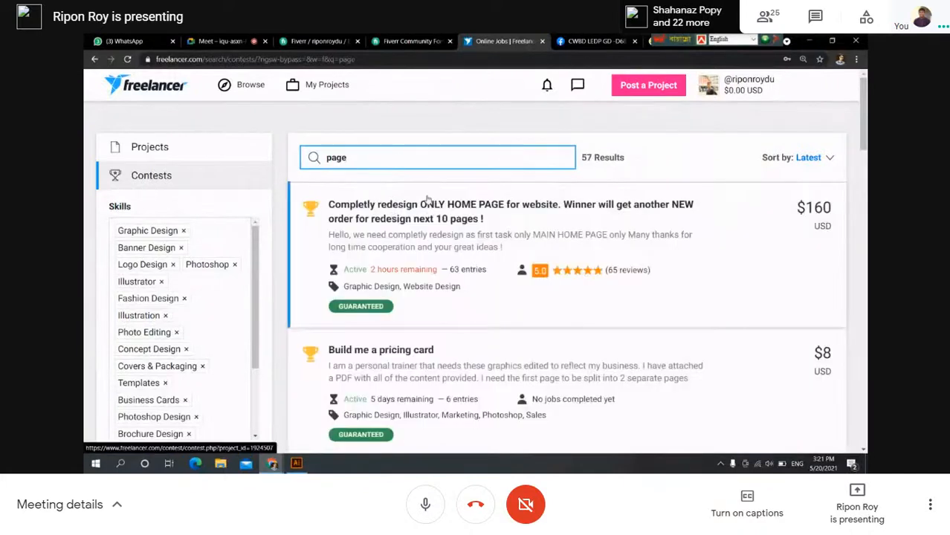
Scroll through the first page of 'page' contest results.
scroll(426, 213, down, 1)
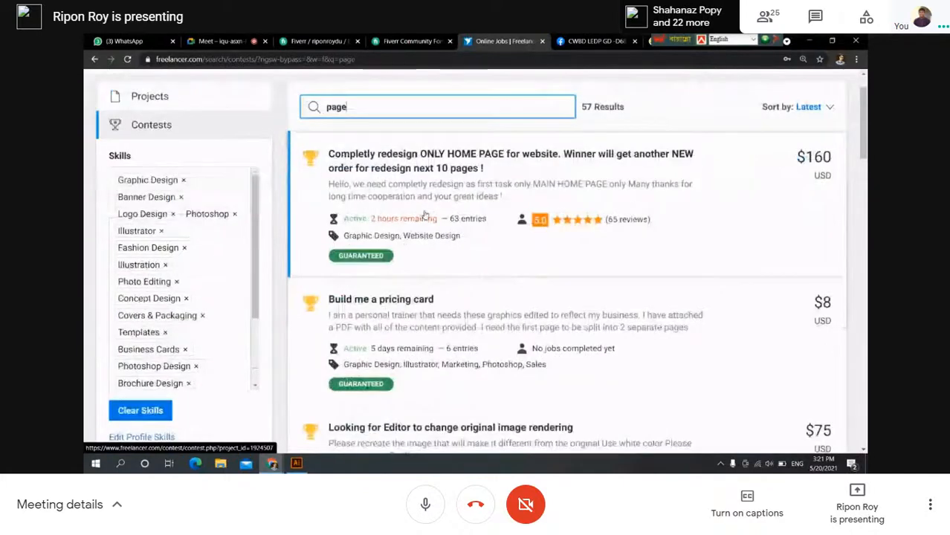
scroll(428, 204, up, 1)
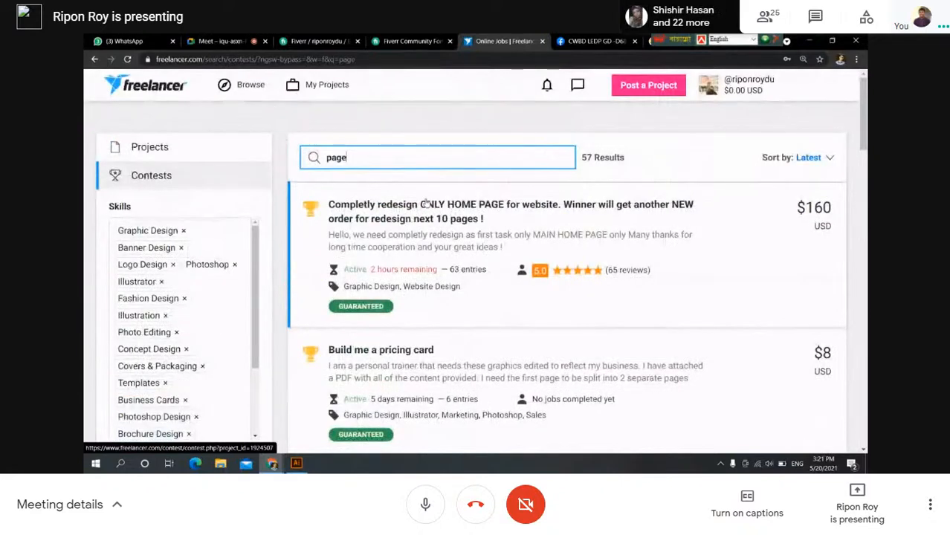
scroll(426, 201, down, 1)
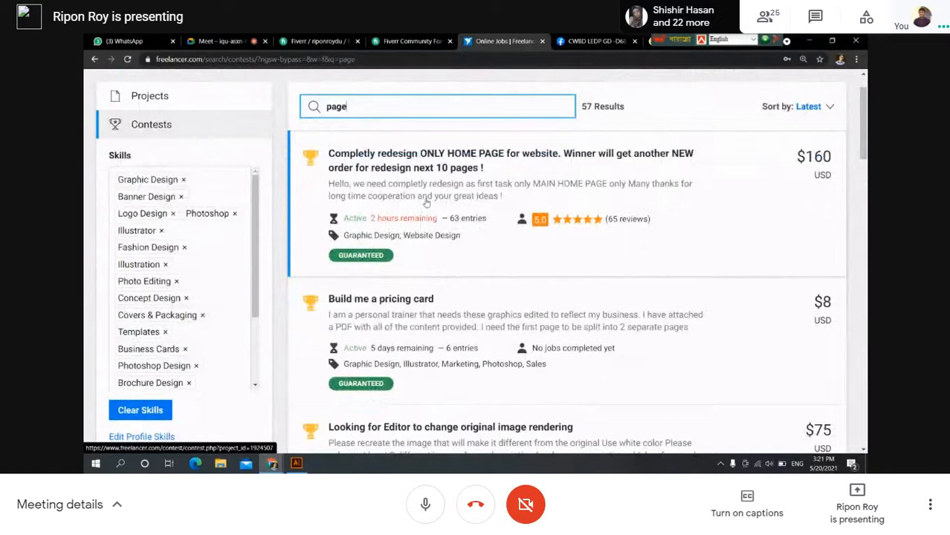
scroll(376, 276, down, 1)
scroll(376, 277, down, 2)
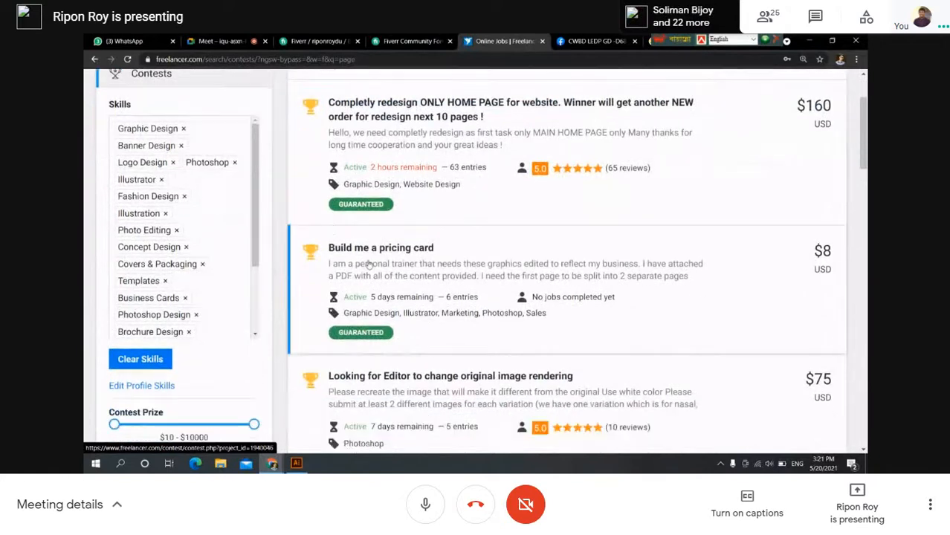
scroll(370, 265, up, 1)
scroll(368, 267, down, 3)
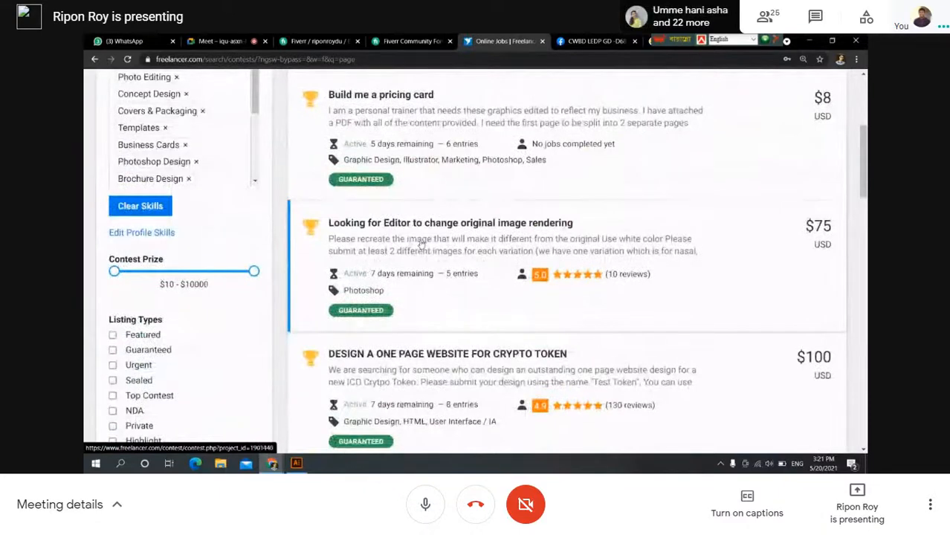
scroll(416, 253, down, 3)
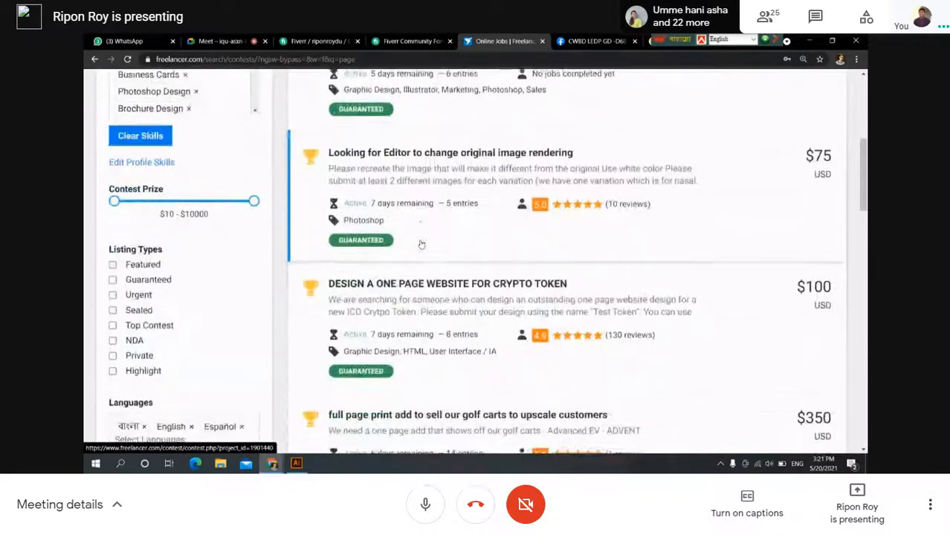
scroll(408, 268, down, 3)
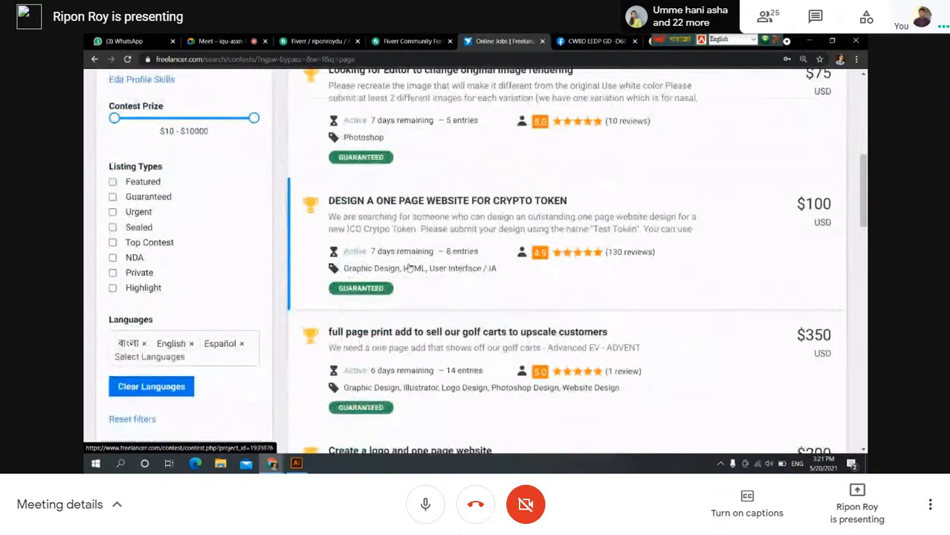
scroll(371, 288, down, 1)
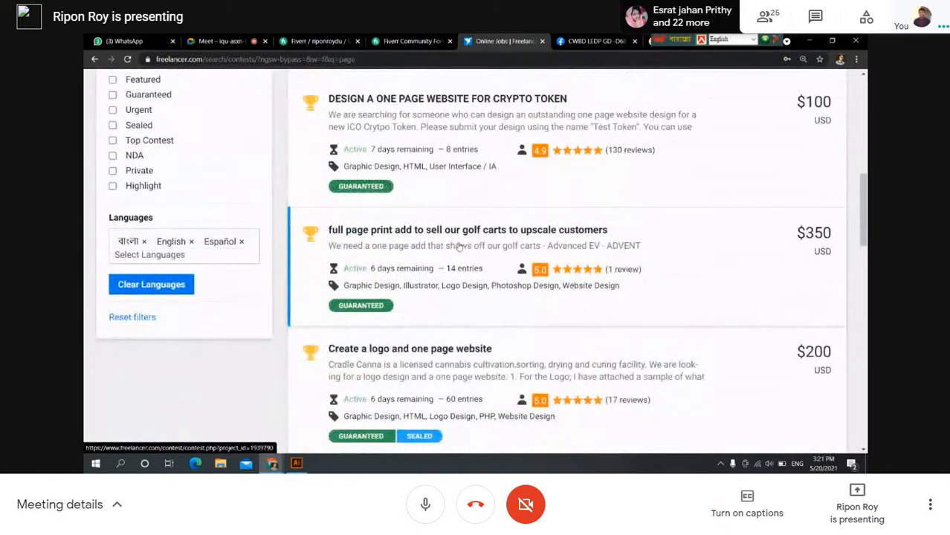
scroll(459, 247, down, 1)
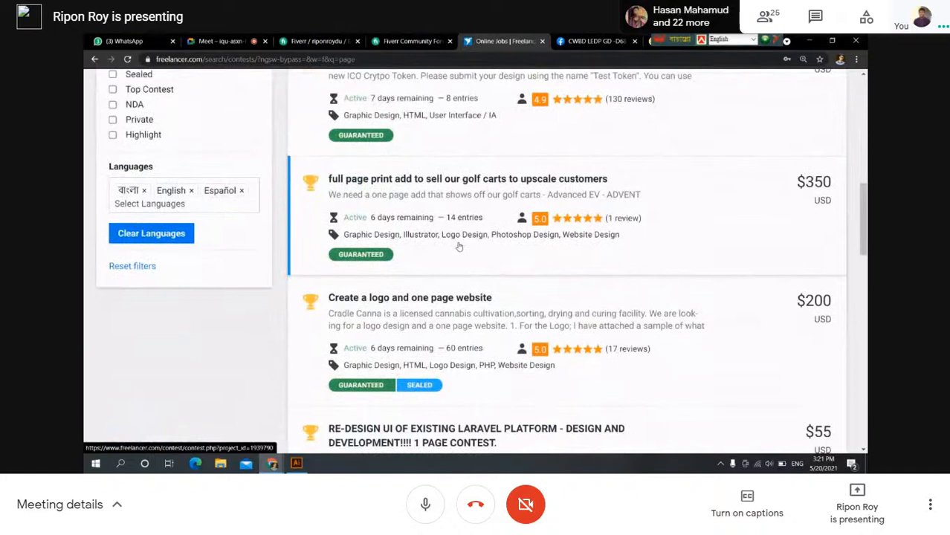
scroll(460, 248, down, 1)
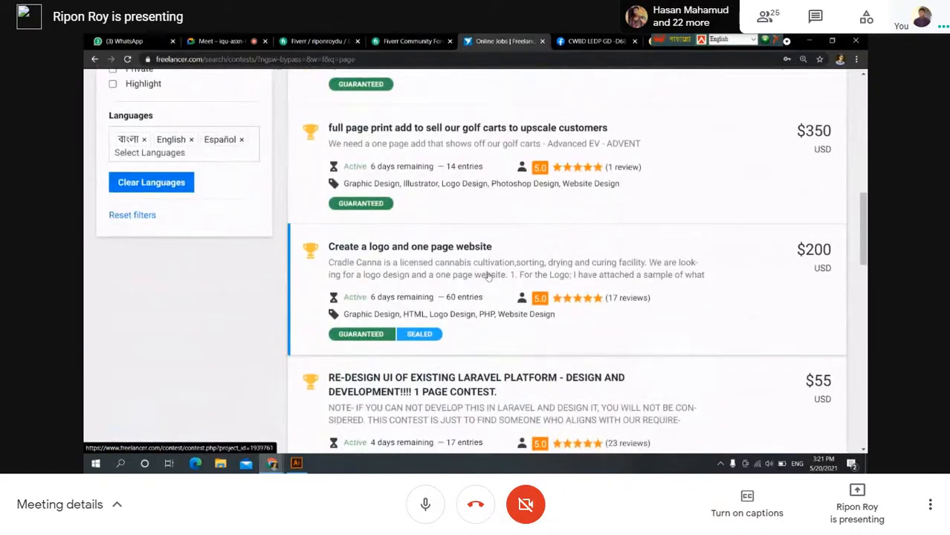
scroll(489, 275, down, 1)
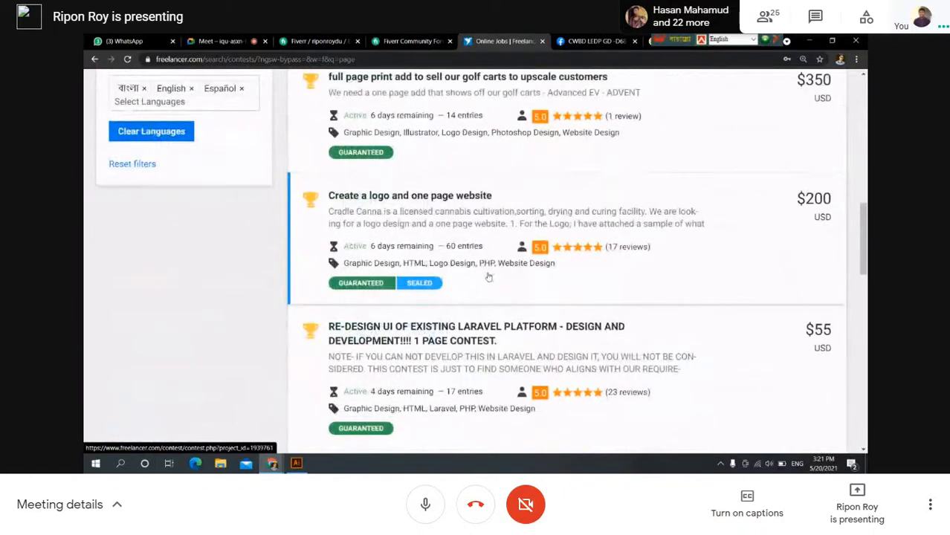
scroll(489, 276, down, 1)
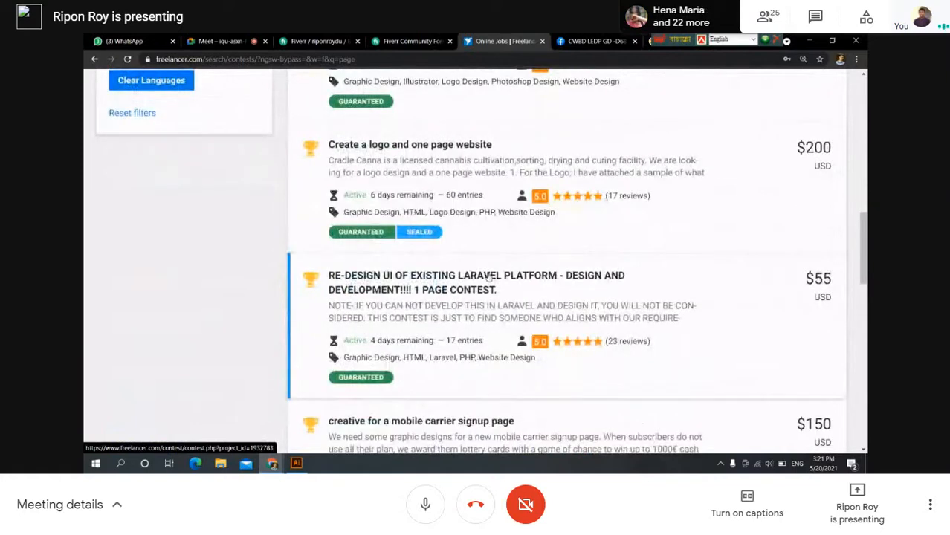
scroll(489, 276, up, 1)
scroll(489, 276, down, 1)
scroll(488, 276, down, 1)
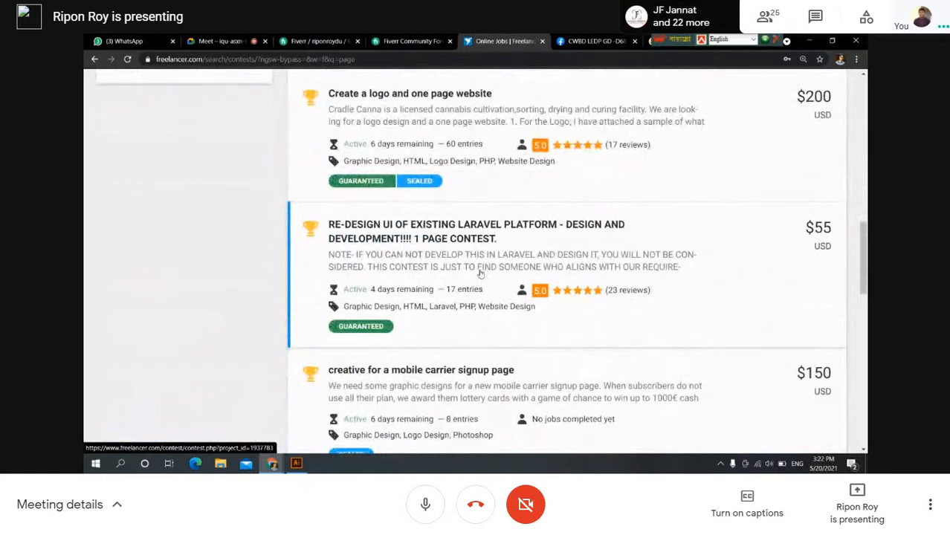
scroll(480, 274, down, 6)
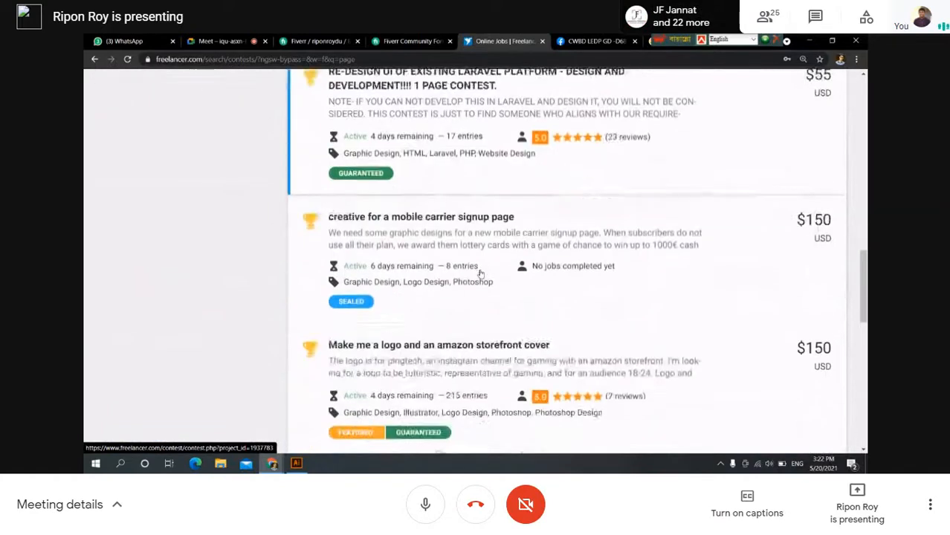
scroll(480, 275, down, 3)
scroll(480, 274, up, 1)
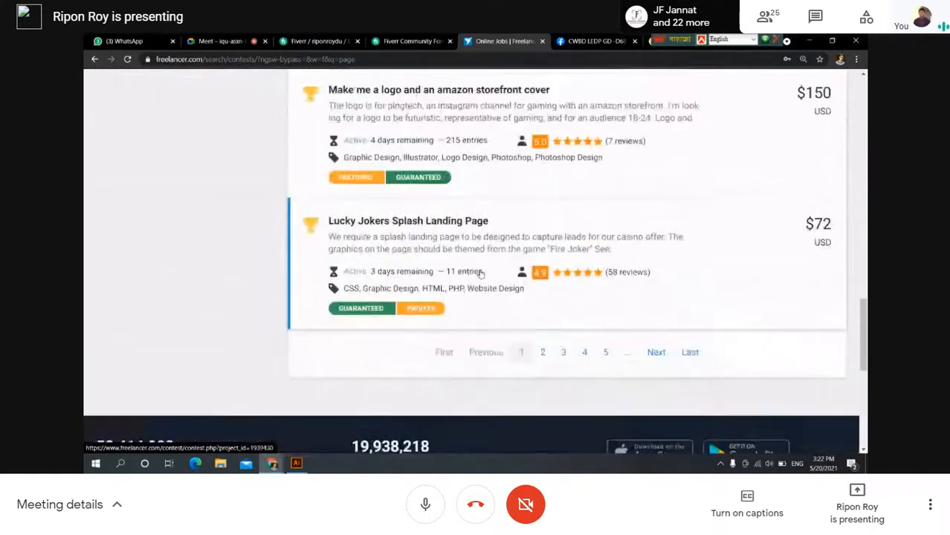
scroll(481, 274, up, 3)
scroll(483, 277, down, 4)
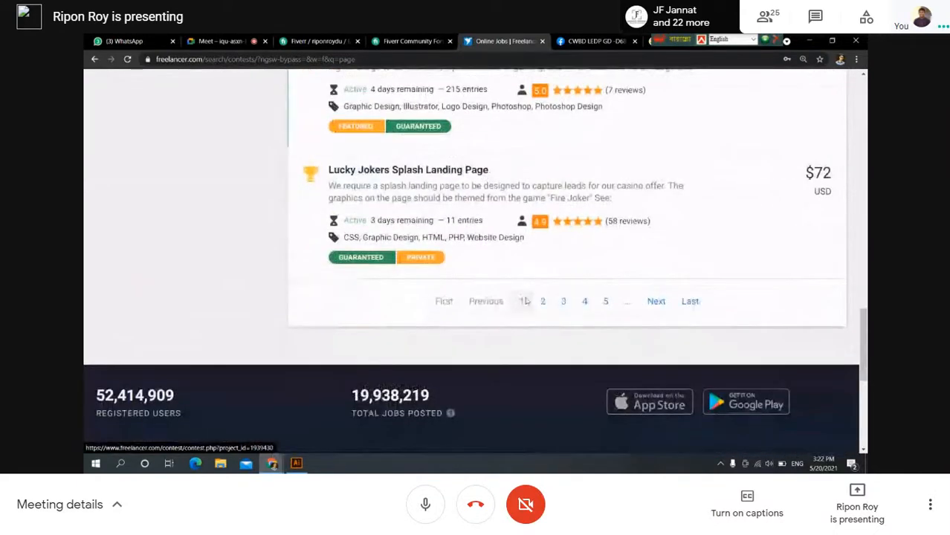
Browse the second page of the 'page' contest results.
click(544, 301)
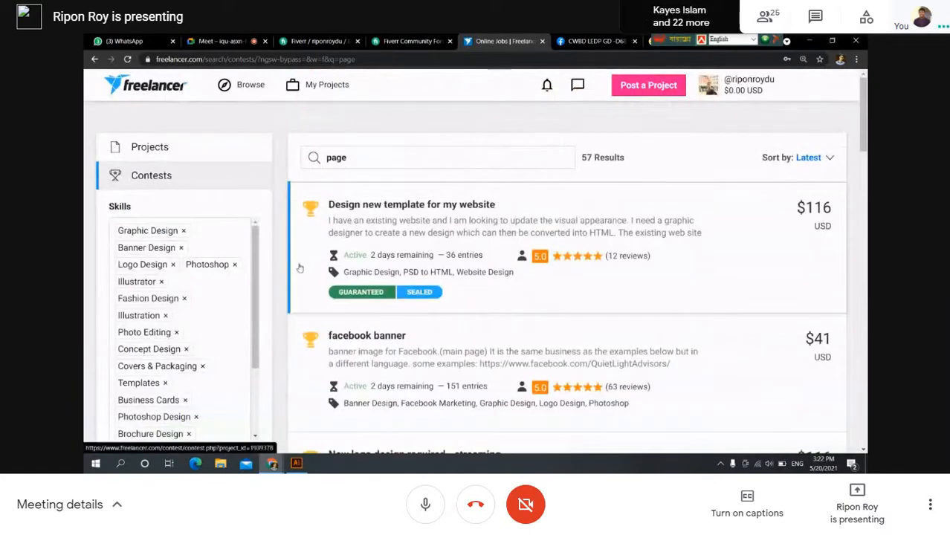
scroll(300, 268, down, 1)
scroll(300, 267, down, 2)
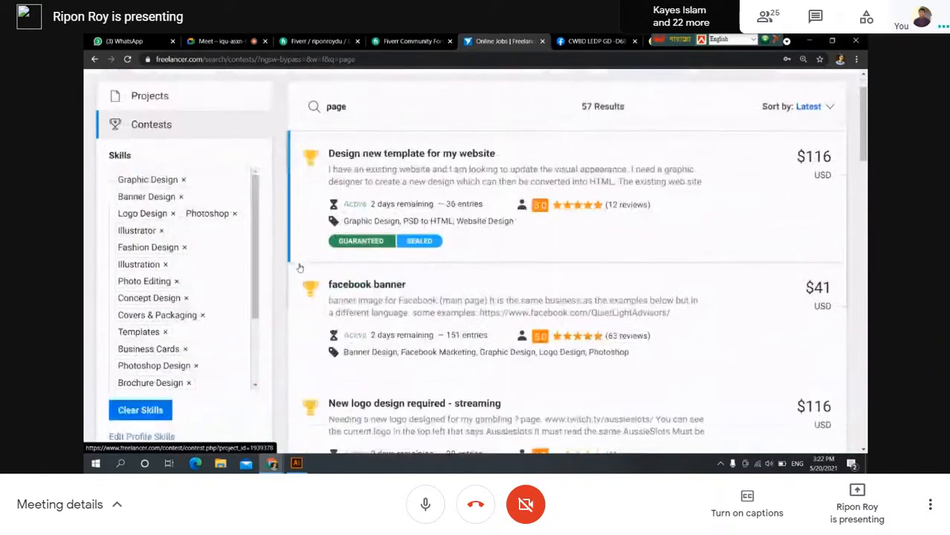
scroll(300, 268, down, 1)
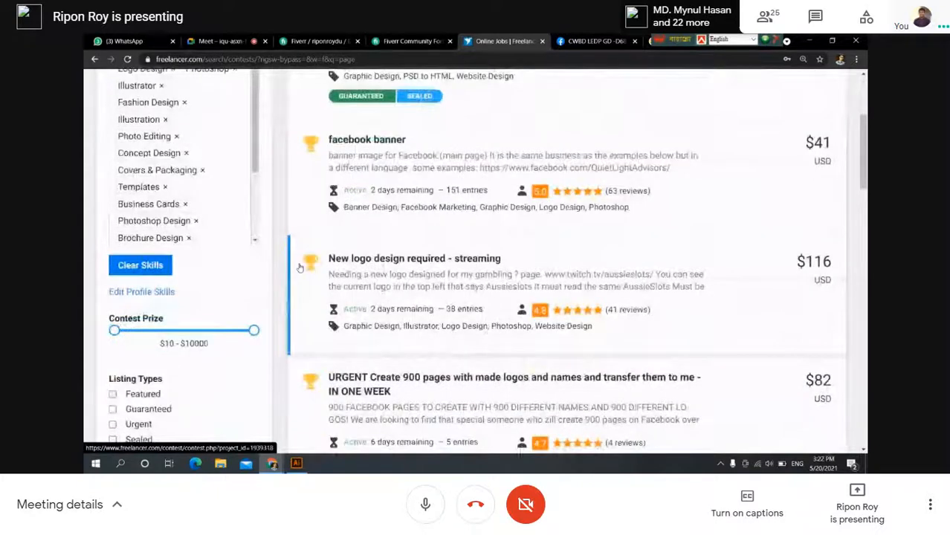
scroll(327, 216, up, 3)
Change the contest search term from 'page' to 'flyer'.
click(358, 155)
key(BackSpace)
key(BackSpace)
key(BackSpace)
key(BackSpace)
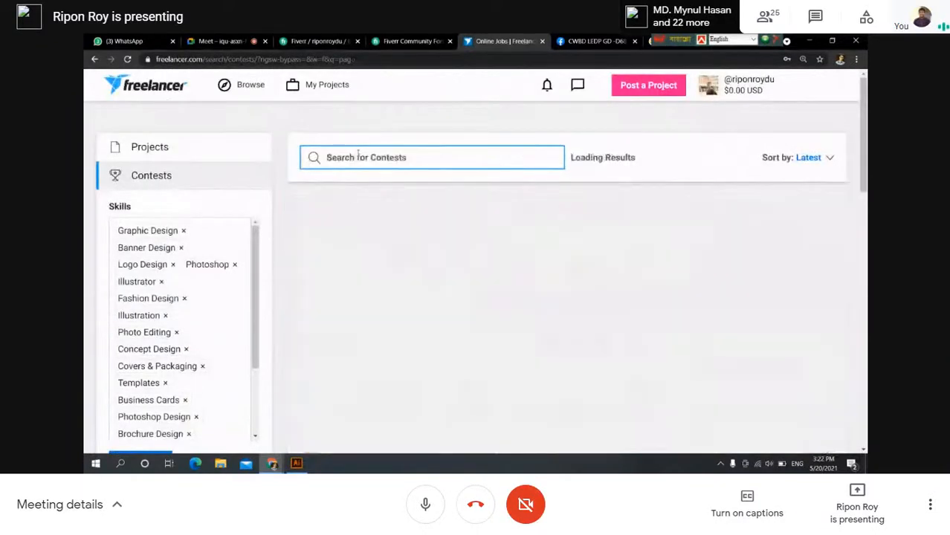
text(flyer)
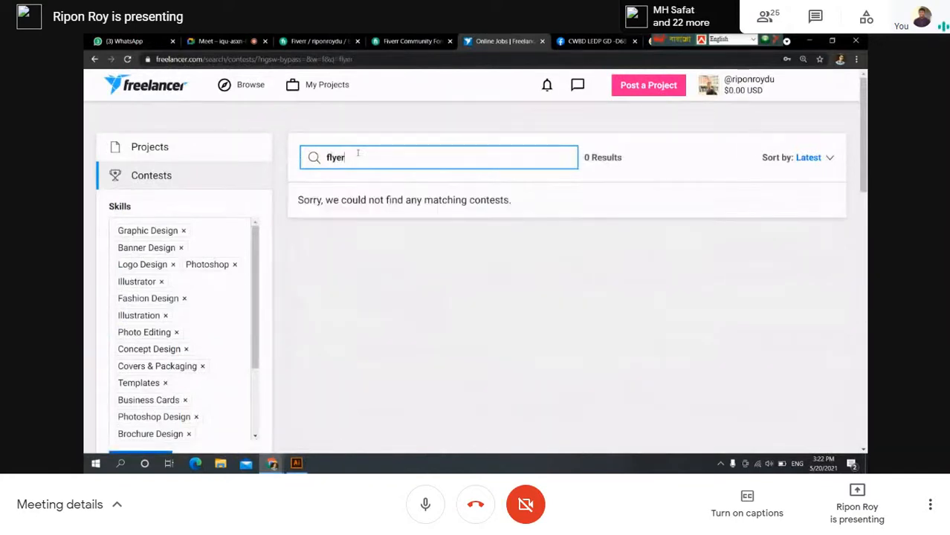
Retype 'flyer' to list its 10 matching contests and scroll down through them.
key(BackSpace)
key(BackSpace)
key(BackSpace)
key(BackSpace)
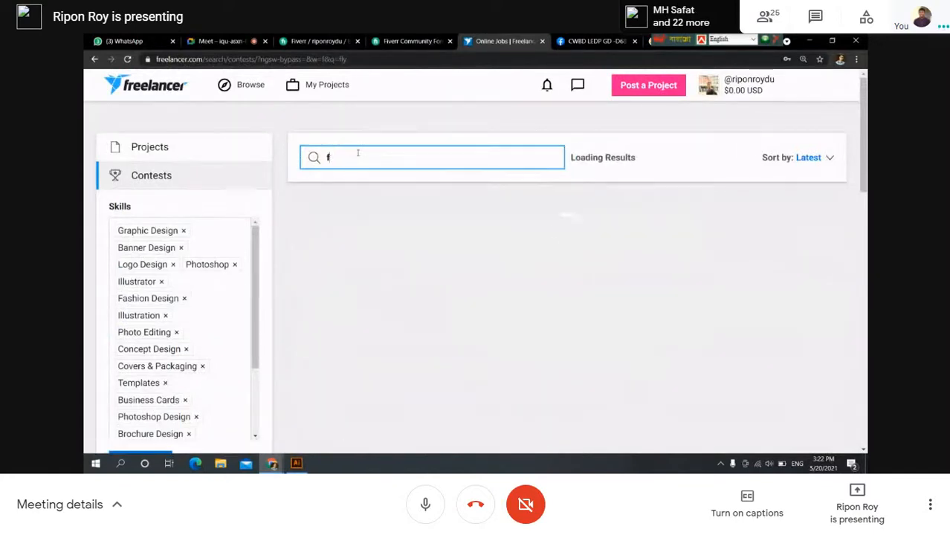
text(fl)
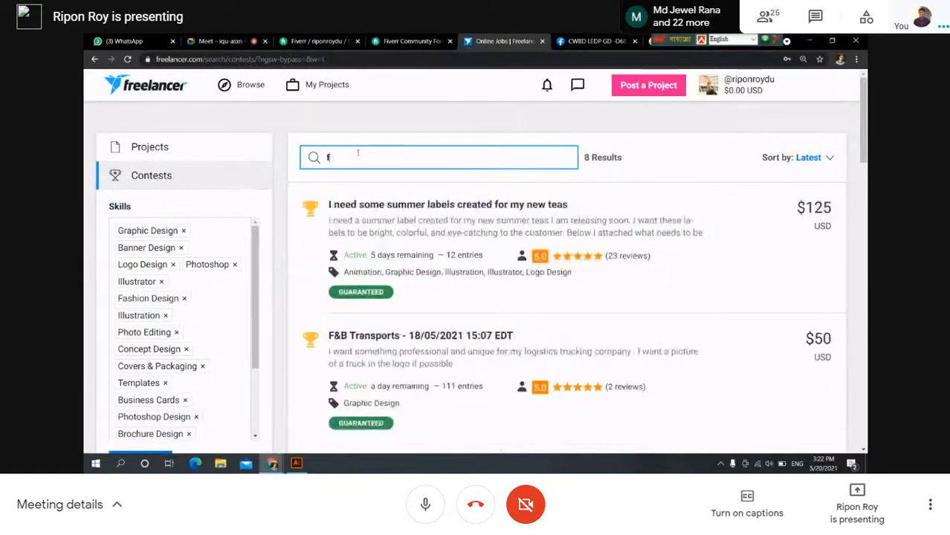
text(yer)
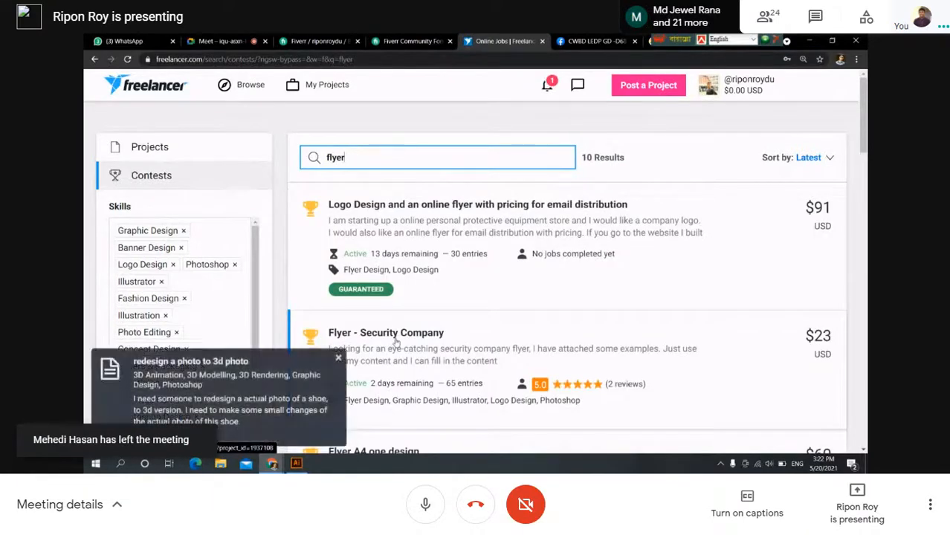
scroll(397, 344, down, 1)
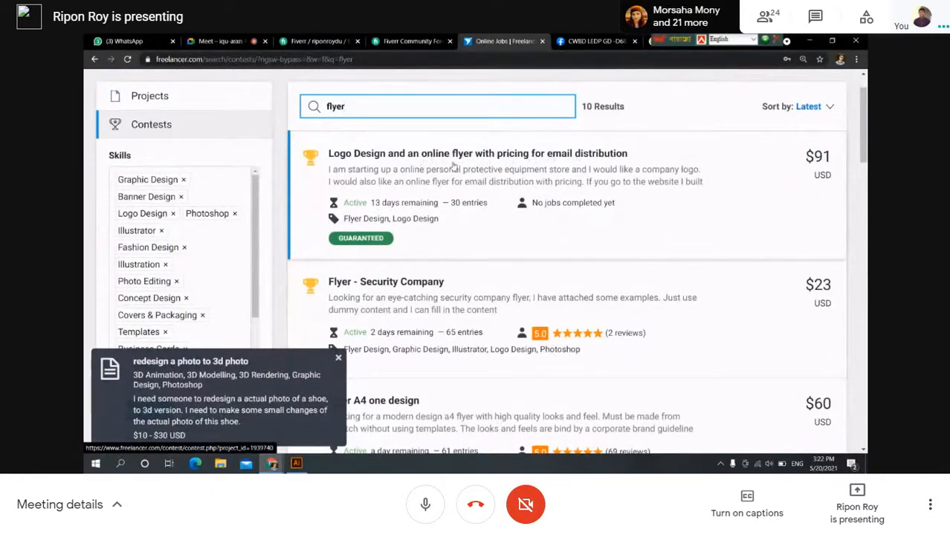
scroll(355, 176, down, 3)
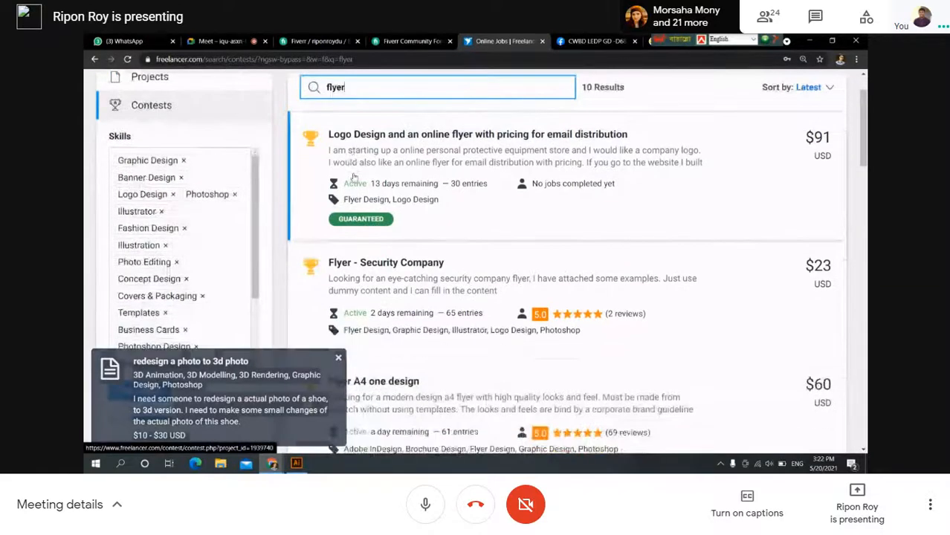
scroll(372, 207, down, 1)
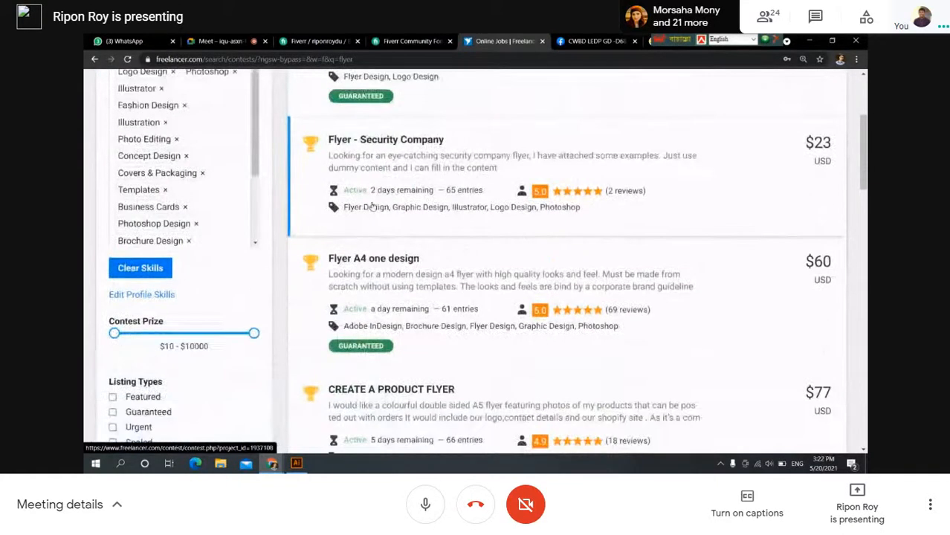
Review the 'Flyer A4 one design' contest brief, files and 61 entries, then go back to results.
click(363, 252)
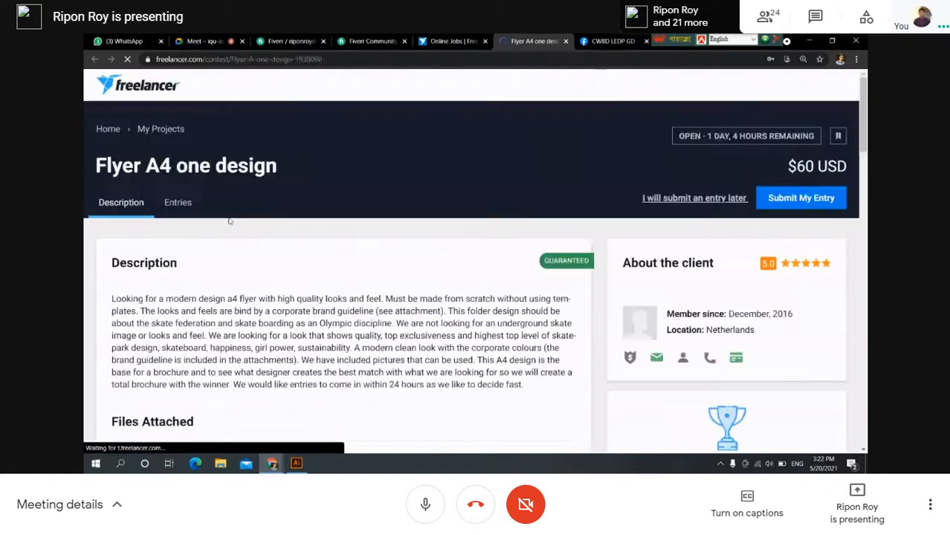
scroll(211, 260, down, 2)
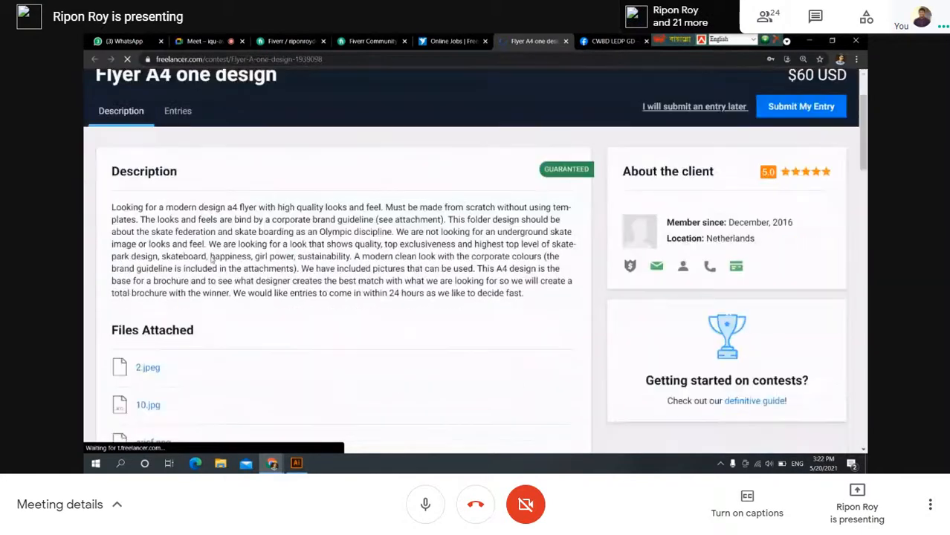
scroll(186, 172, down, 2)
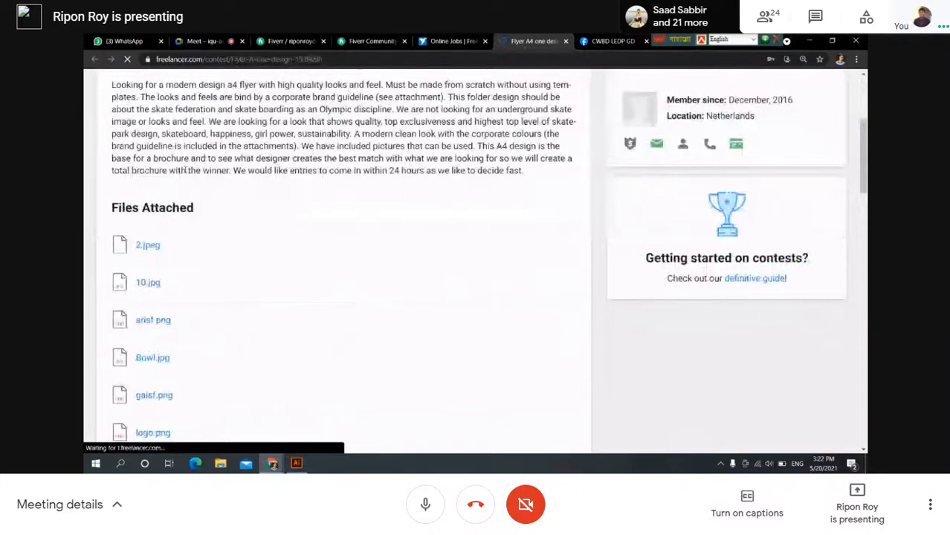
scroll(186, 174, down, 6)
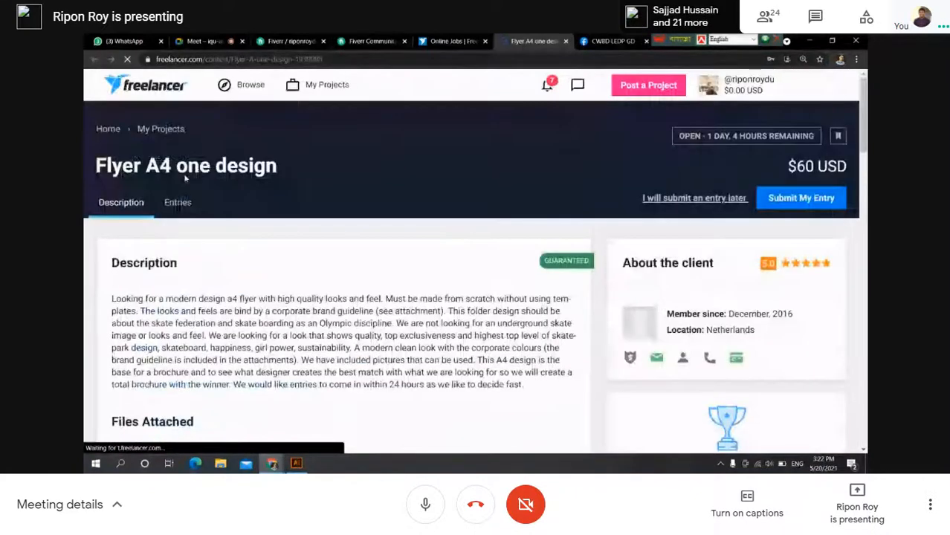
click(178, 202)
scroll(229, 220, down, 2)
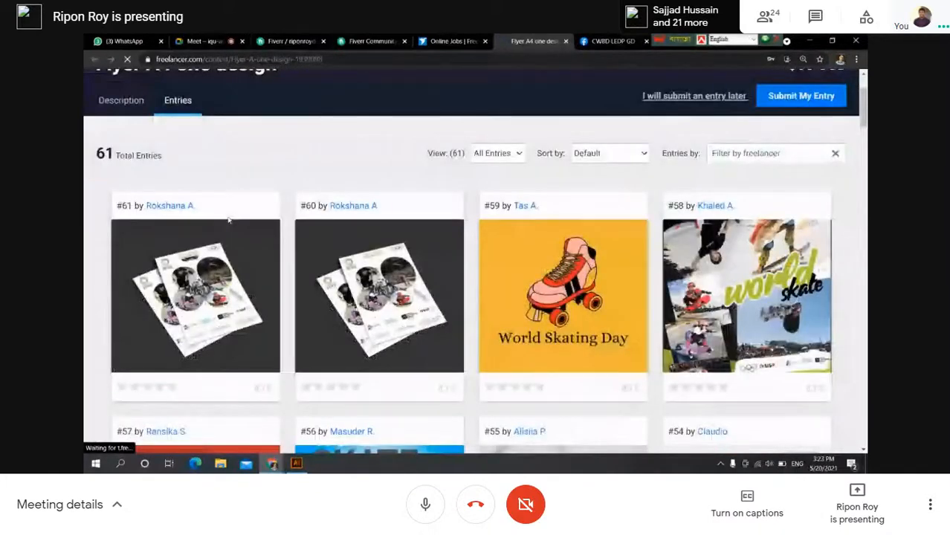
key(ctrl+shift+Tab)
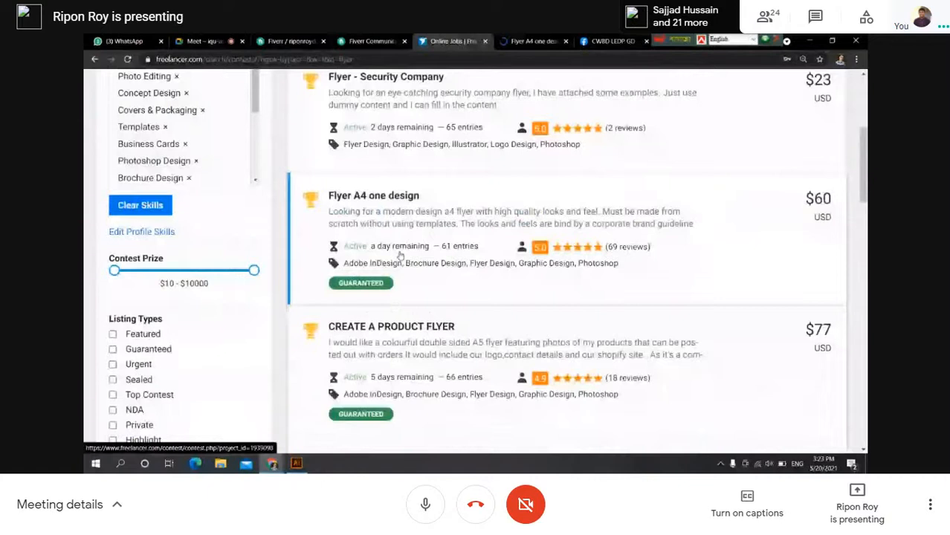
Open the CREATE A PRODUCT FLYER contest in a new tab and view its 66 entries.
scroll(399, 255, down, 2)
middle_click(369, 255)
click(476, 41)
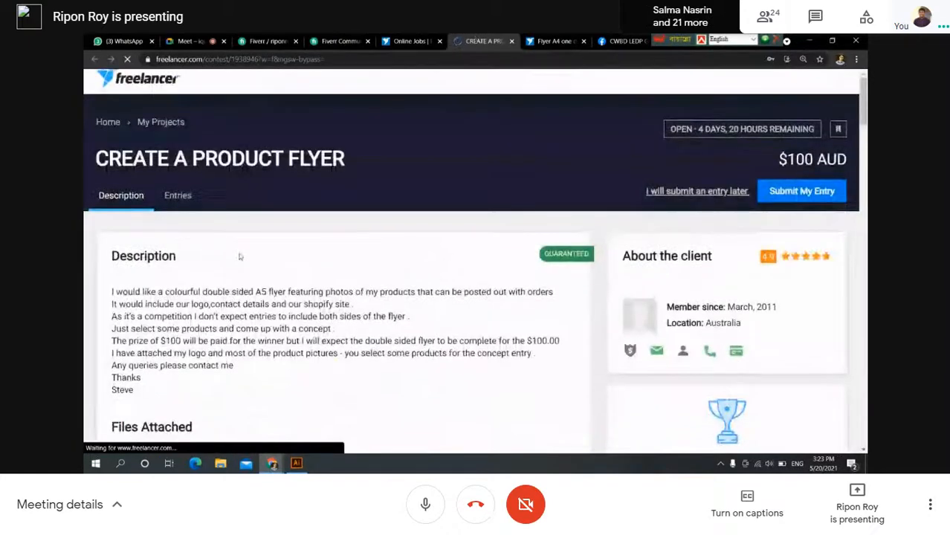
scroll(184, 226, down, 3)
scroll(183, 225, down, 2)
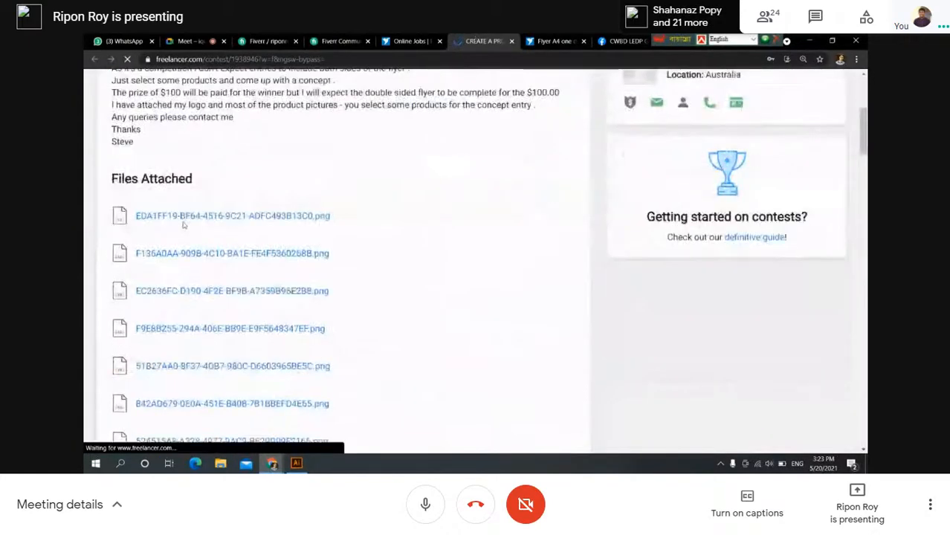
scroll(184, 225, up, 5)
click(177, 204)
scroll(177, 212, down, 1)
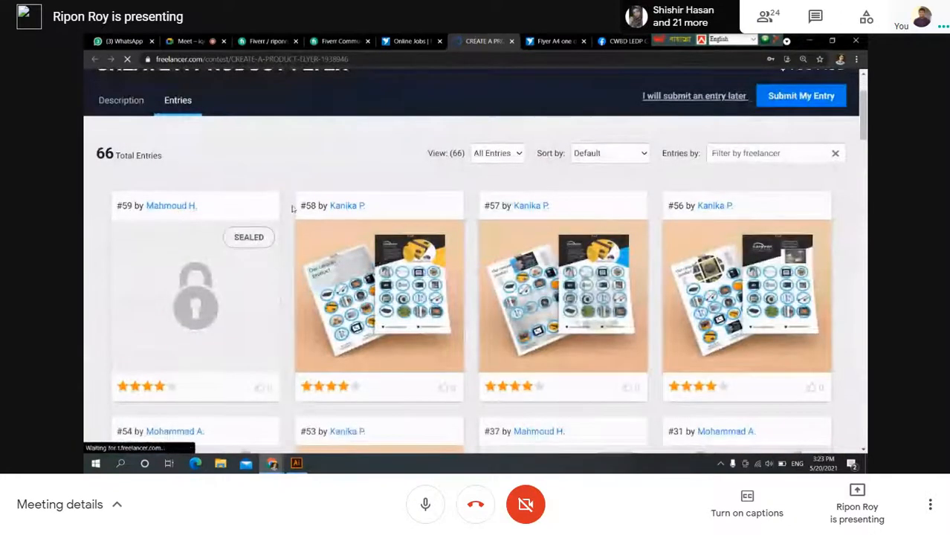
scroll(292, 209, up, 1)
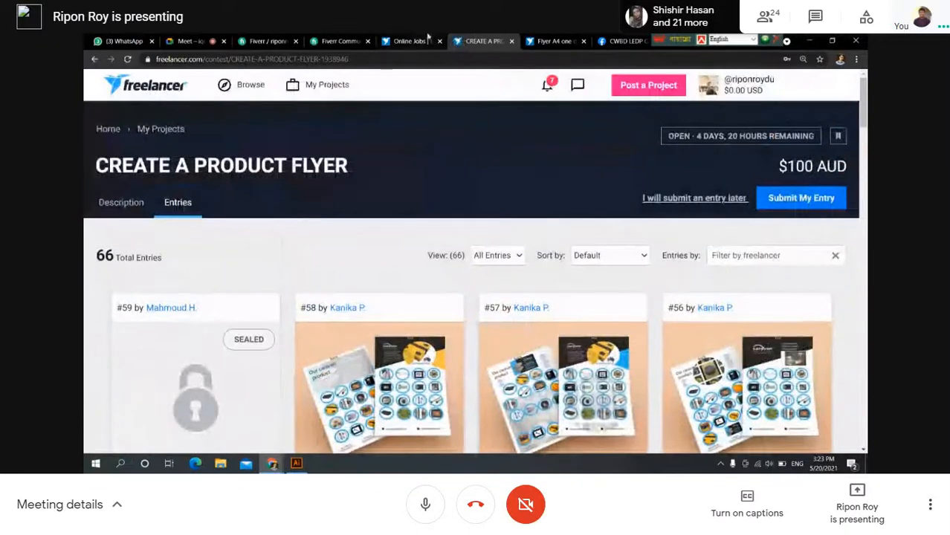
Scroll further through the flyer contest results list.
click(410, 41)
scroll(402, 193, down, 2)
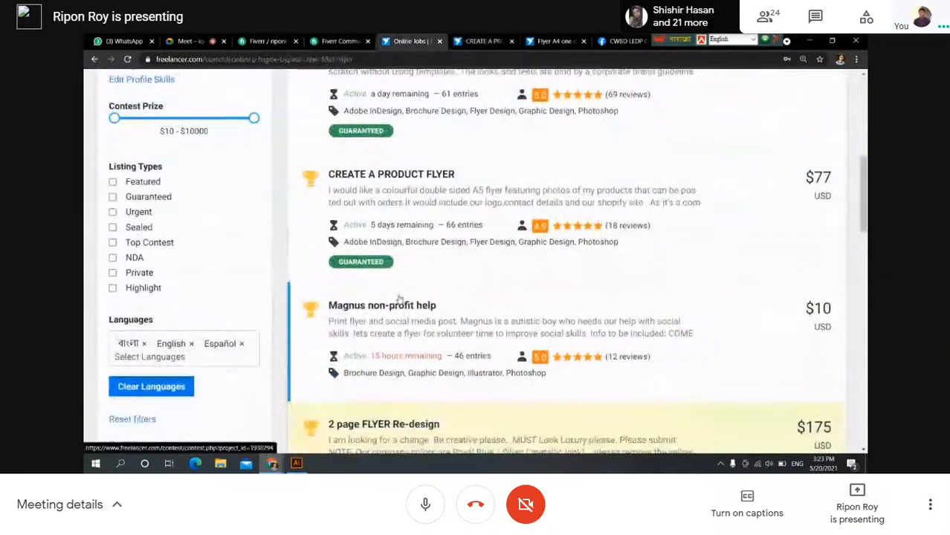
scroll(386, 336, down, 2)
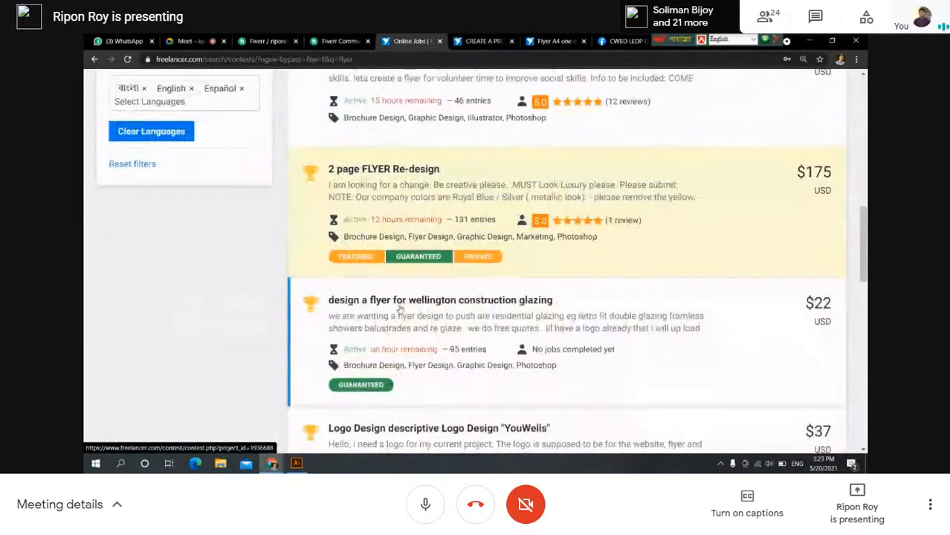
scroll(400, 305, up, 7)
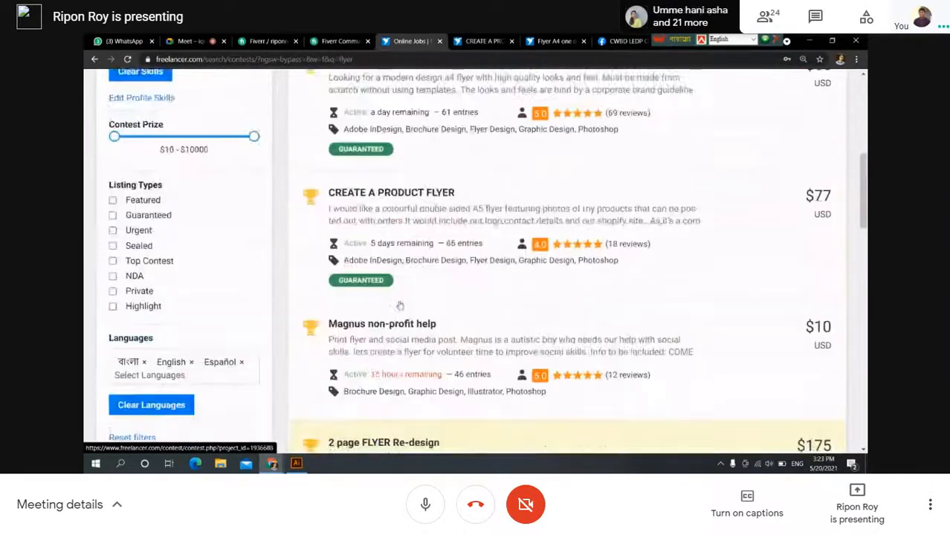
Return to the product flyer contest and select its web address.
click(477, 41)
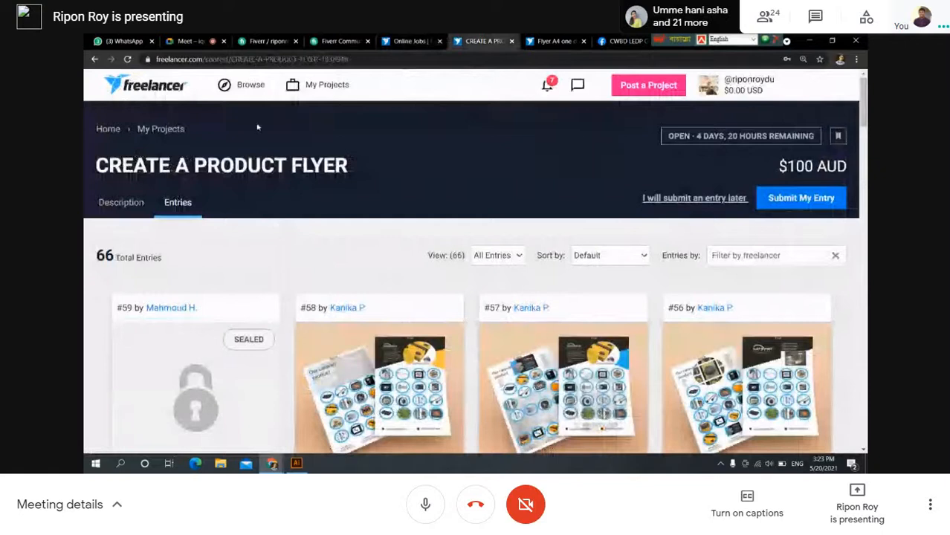
click(309, 59)
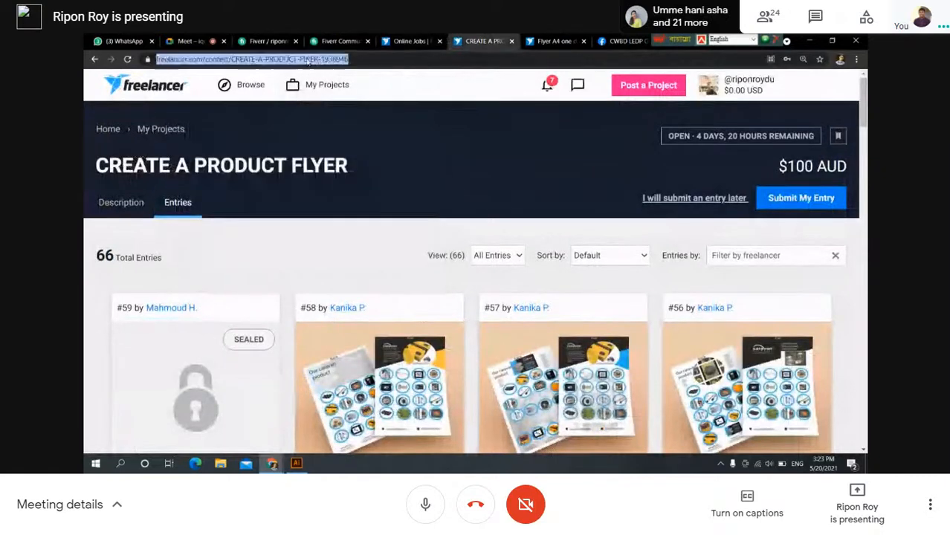
click(318, 61)
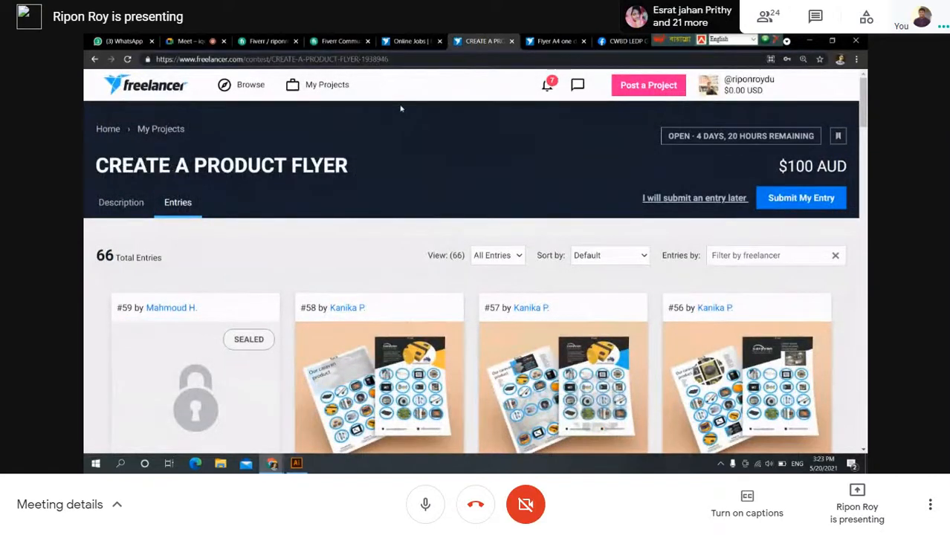
scroll(388, 170, down, 4)
scroll(388, 170, up, 2)
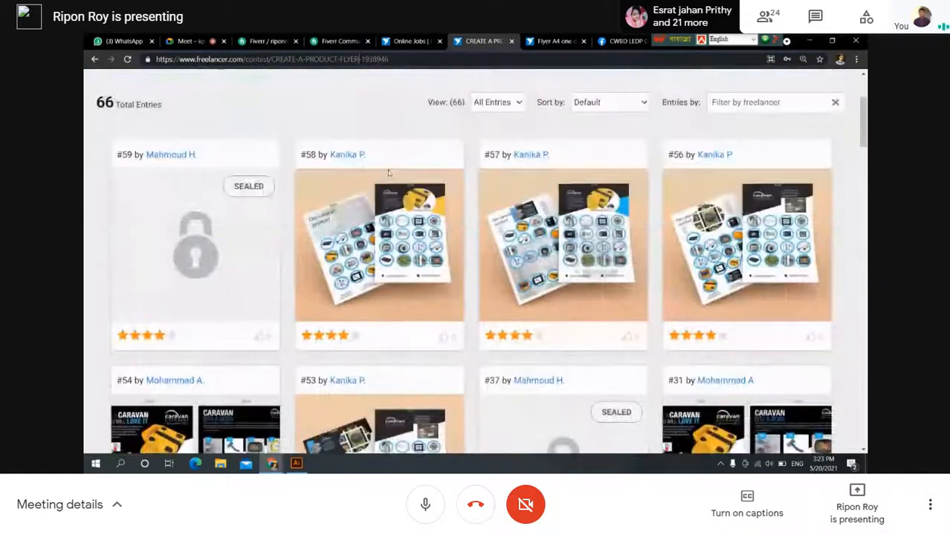
scroll(379, 171, up, 3)
Read the product flyer contest's description brief, then move to the Fiverr Community Forum.
click(121, 202)
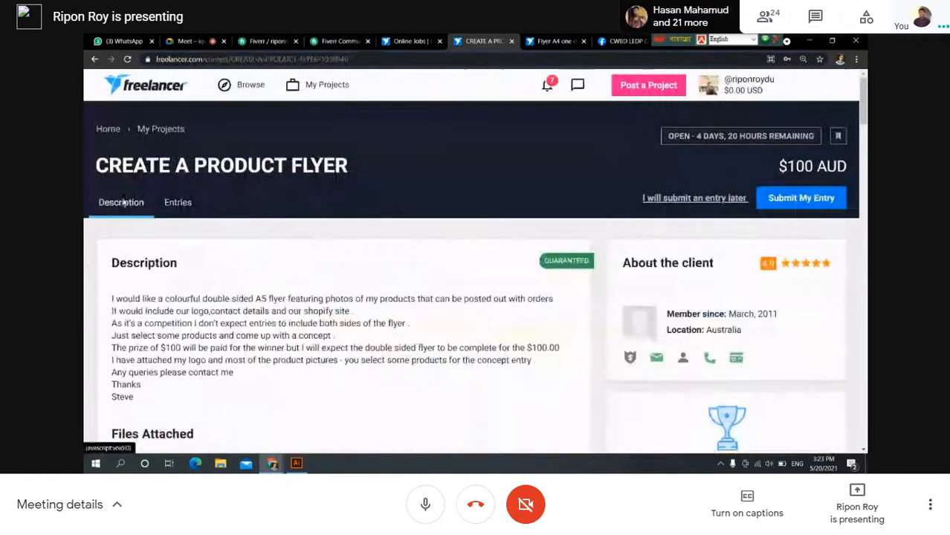
scroll(230, 300, down, 1)
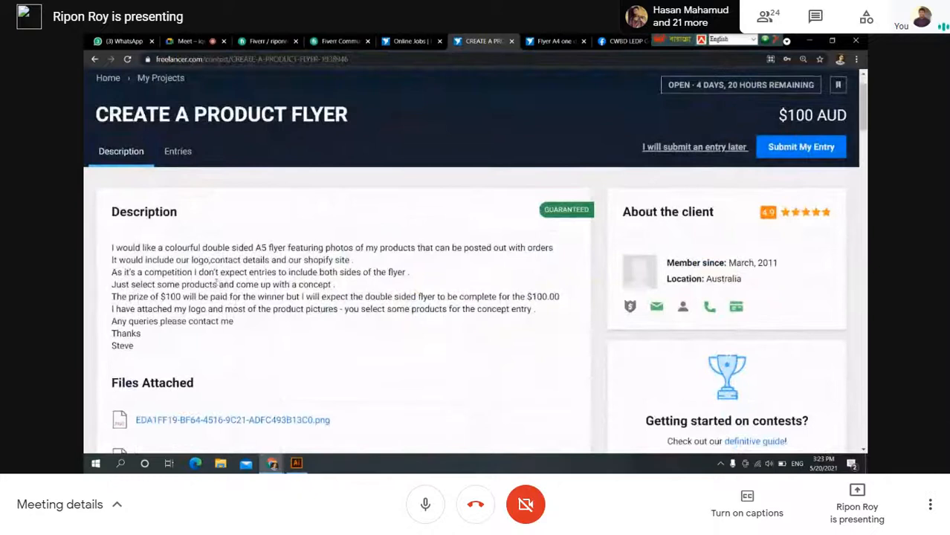
scroll(215, 277, up, 1)
scroll(215, 277, down, 1)
scroll(208, 274, up, 1)
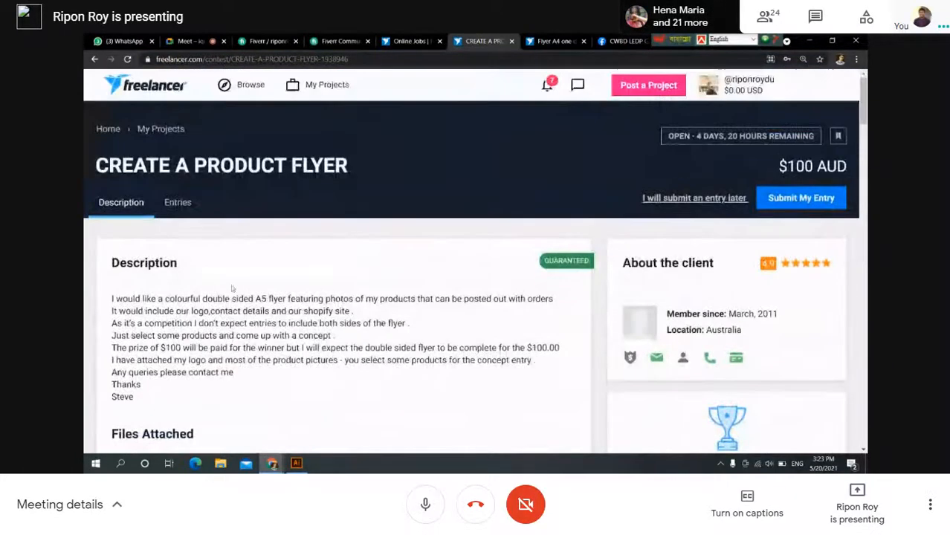
scroll(225, 281, down, 1)
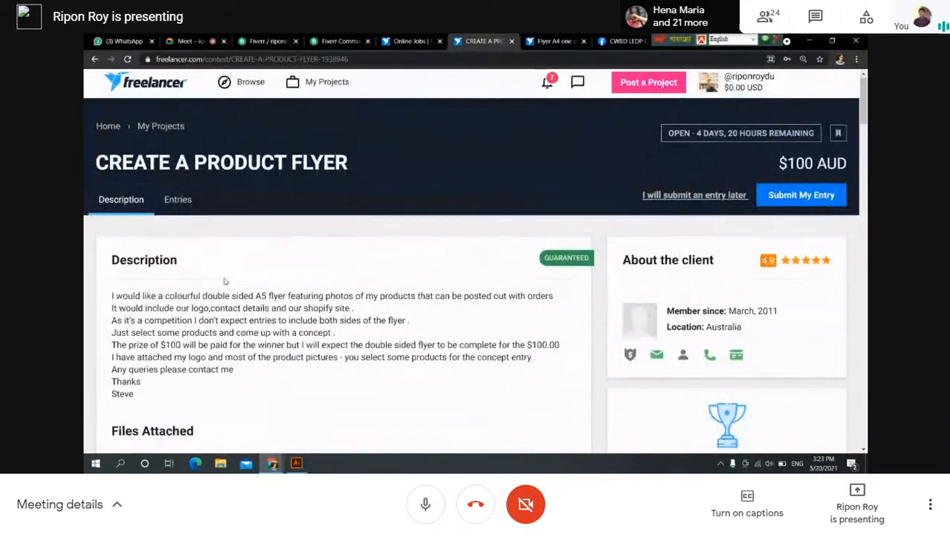
scroll(225, 281, down, 6)
scroll(227, 272, up, 3)
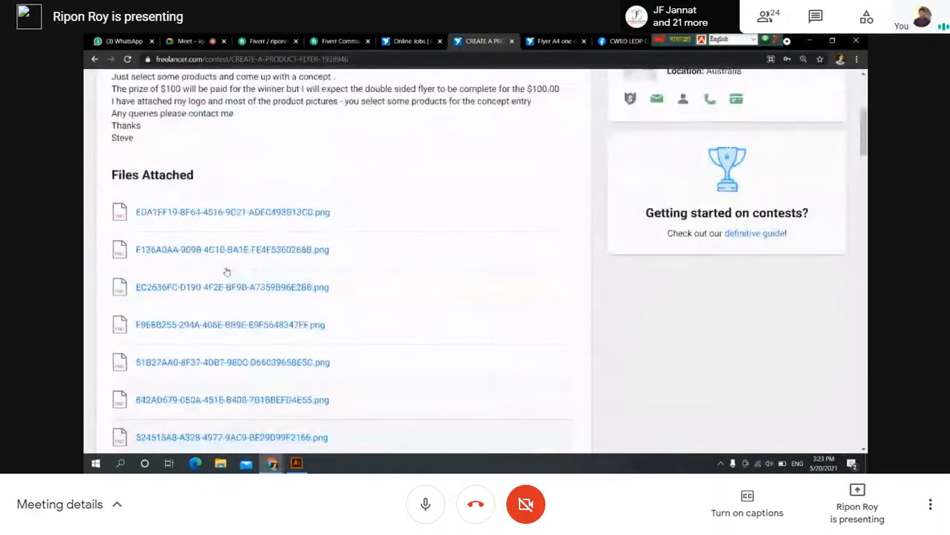
scroll(227, 272, up, 4)
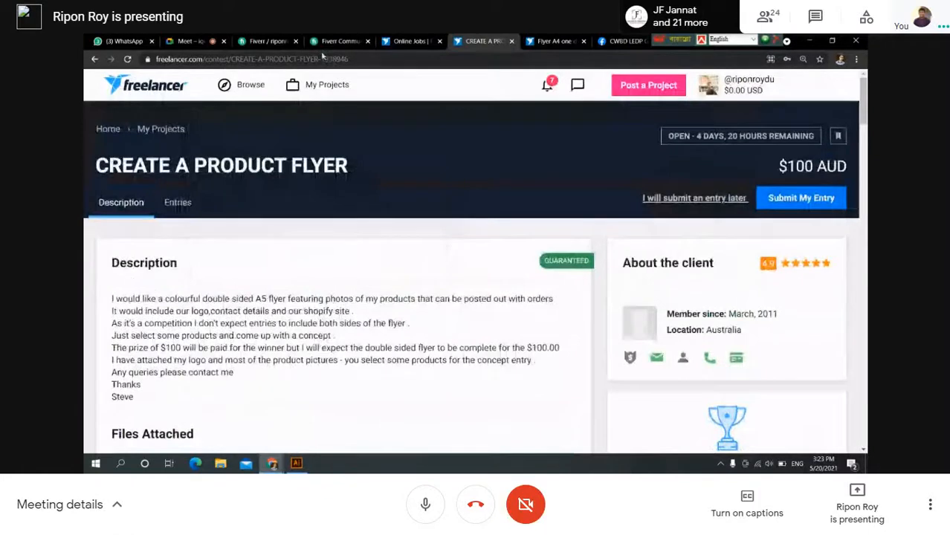
click(339, 41)
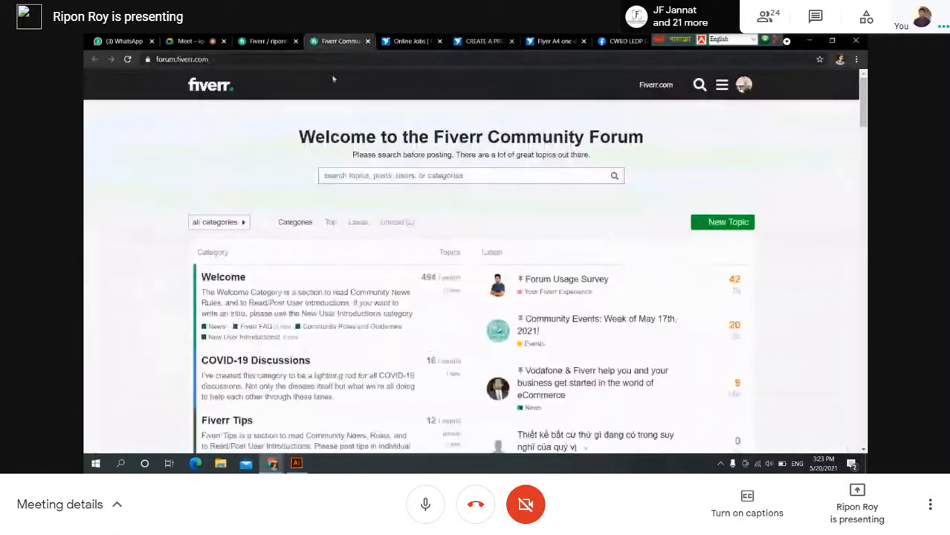
Back on the flyer contest results, scroll down through the listings.
click(406, 42)
scroll(381, 259, down, 2)
scroll(380, 259, down, 2)
scroll(378, 294, down, 4)
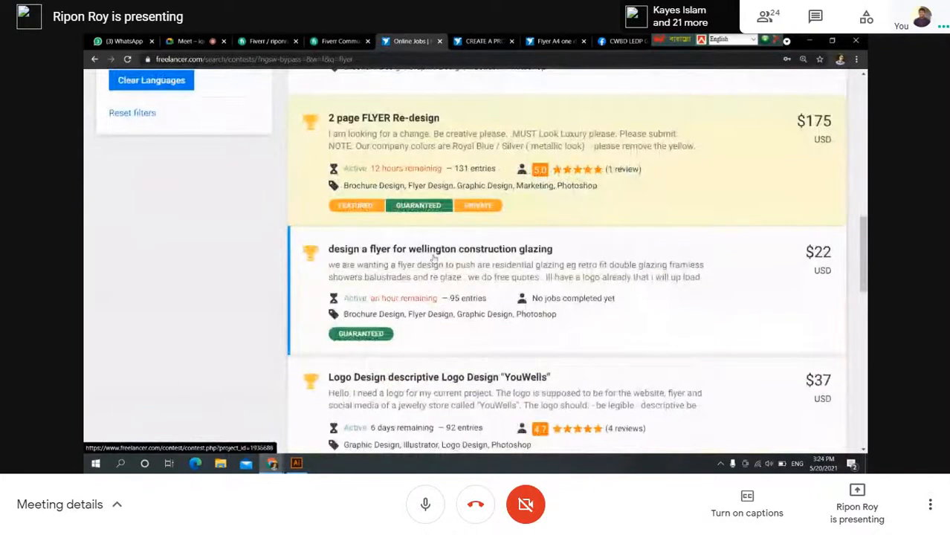
scroll(434, 257, down, 3)
scroll(367, 275, up, 2)
scroll(372, 284, down, 2)
scroll(374, 283, up, 8)
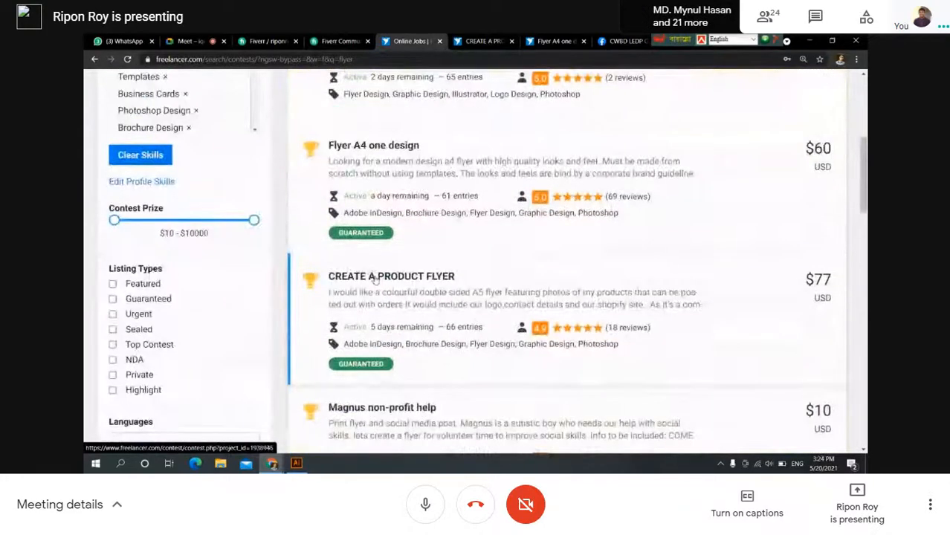
scroll(375, 280, down, 8)
scroll(378, 327, down, 4)
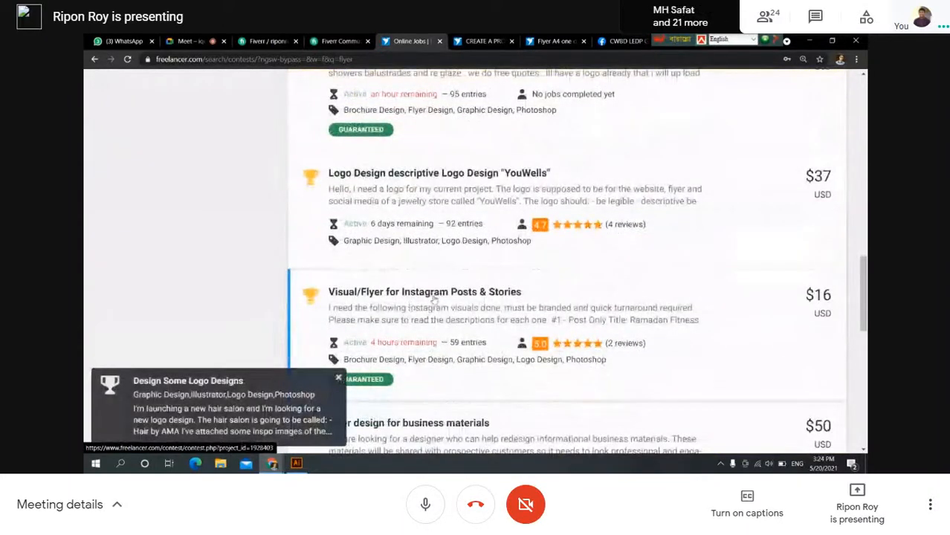
scroll(435, 298, down, 4)
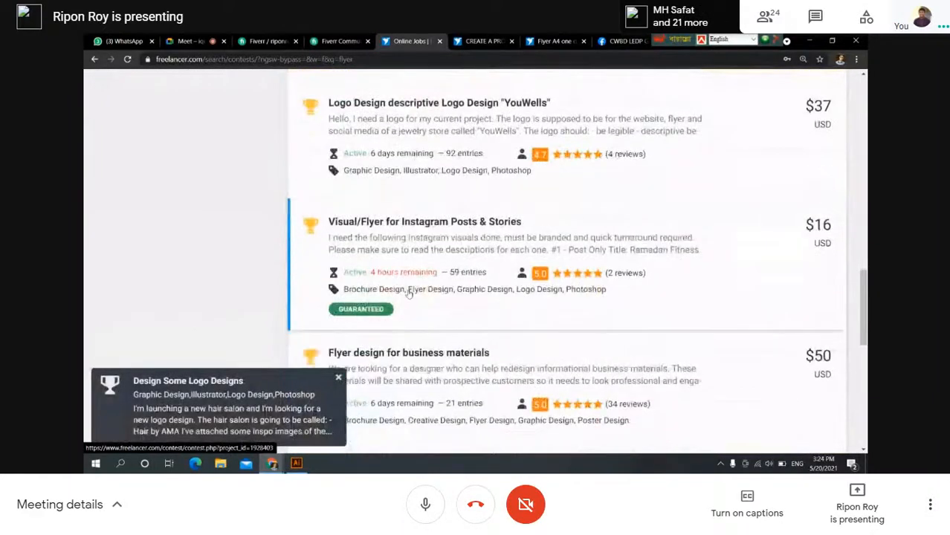
scroll(389, 280, up, 20)
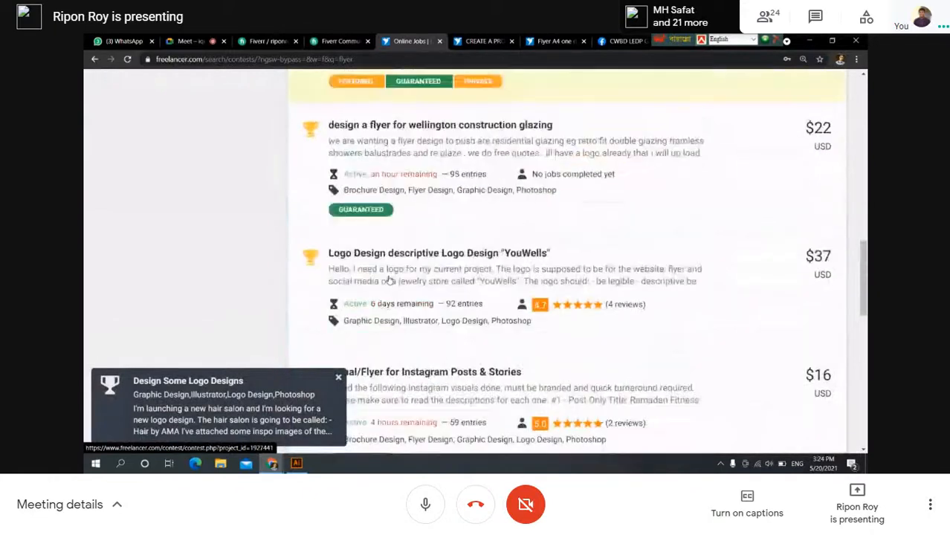
Check the product flyer contest's web address, then scroll results to 'Flyer design for business materials'.
click(475, 42)
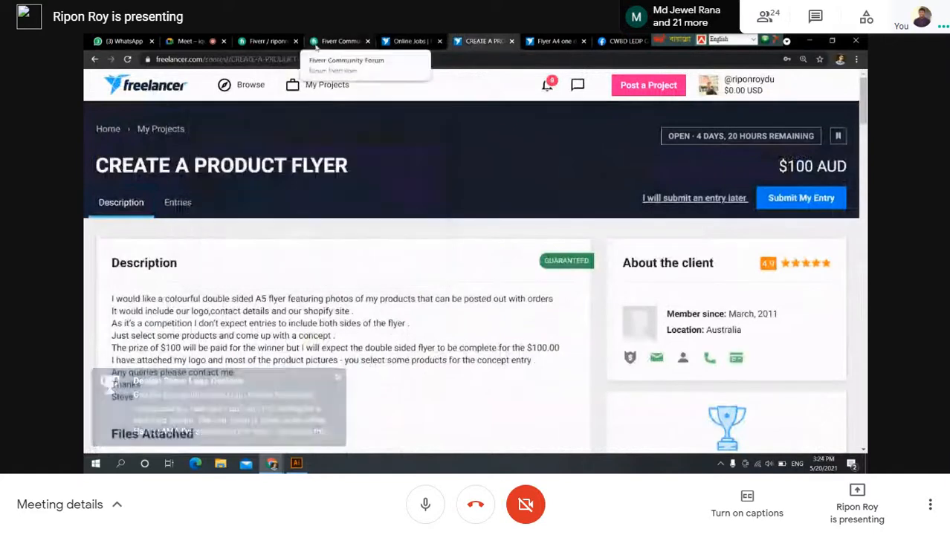
click(297, 60)
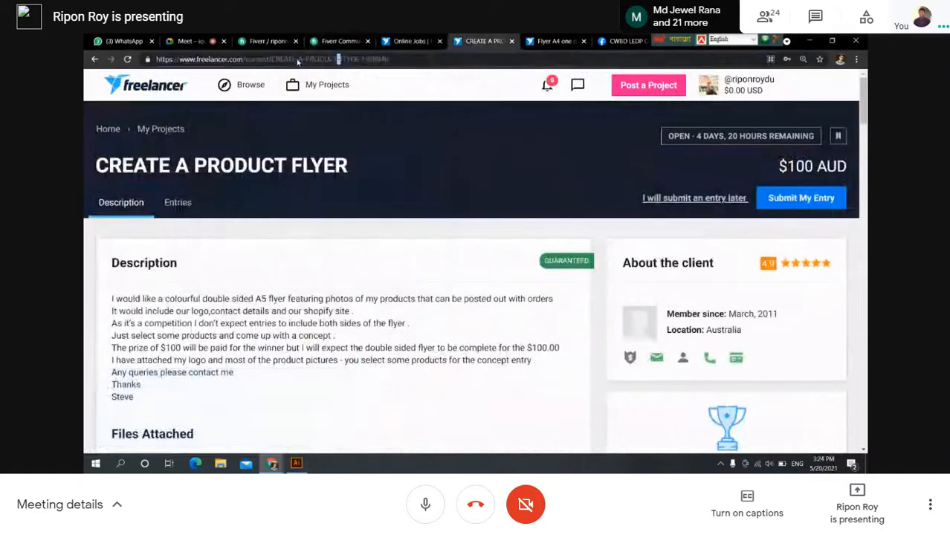
click(406, 40)
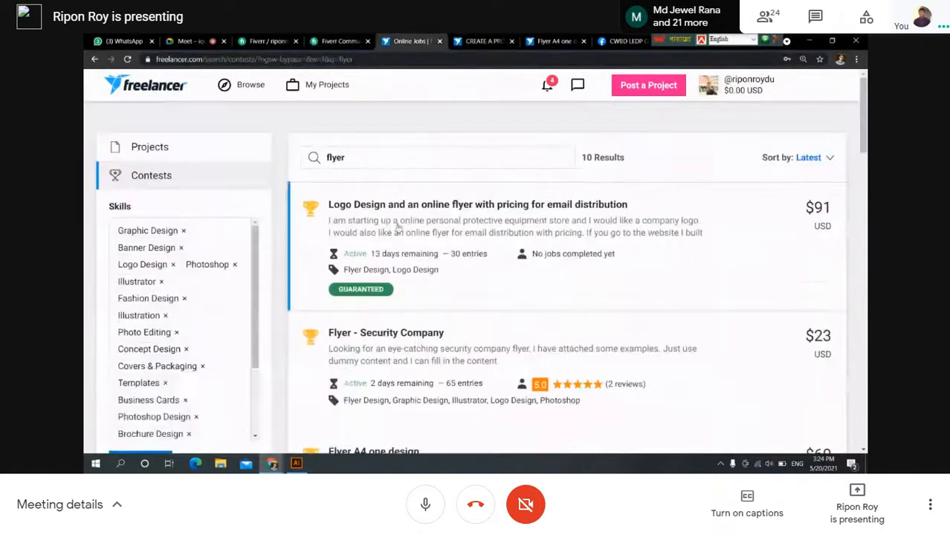
scroll(396, 238, down, 4)
scroll(396, 243, down, 5)
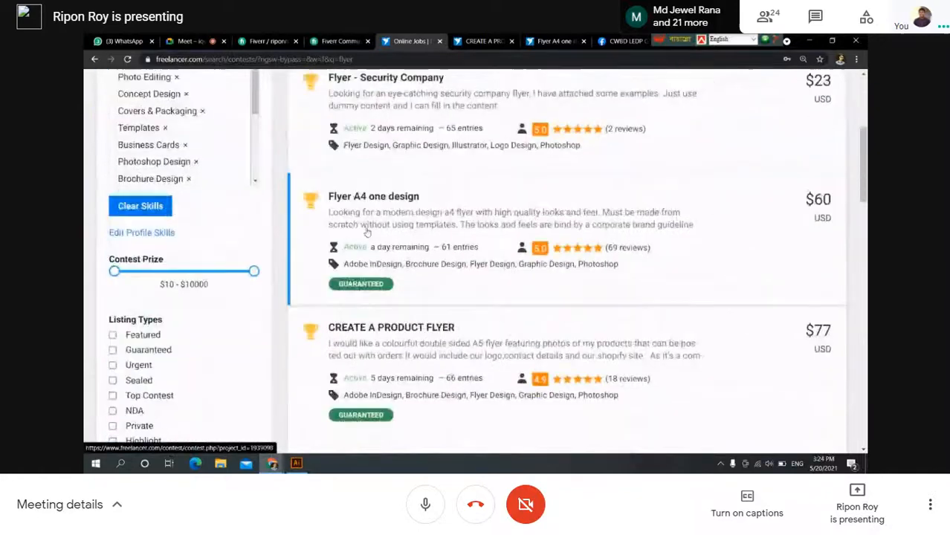
scroll(390, 274, down, 6)
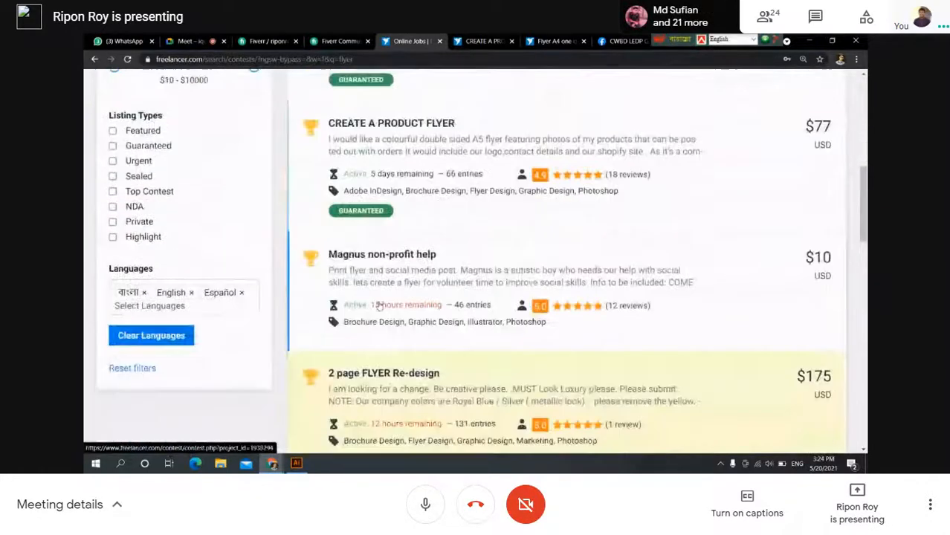
scroll(368, 285, down, 5)
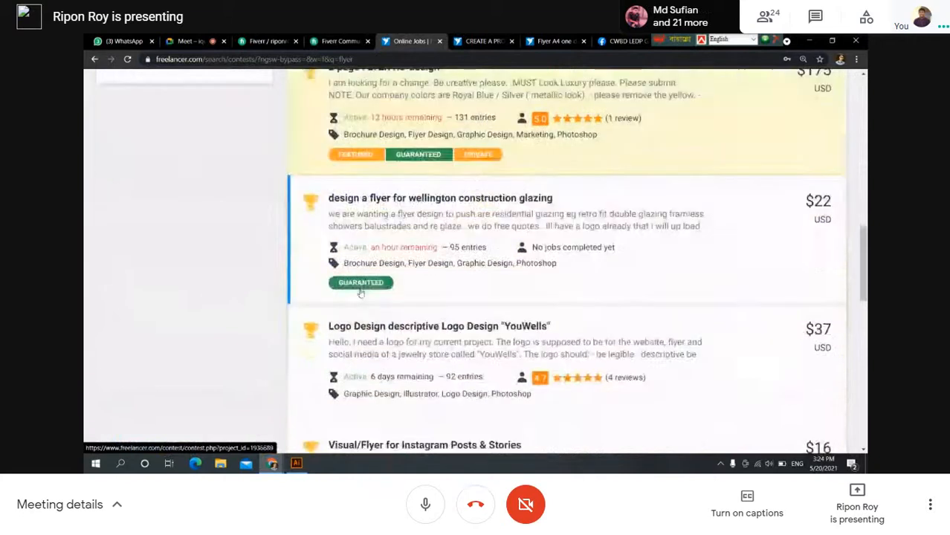
scroll(373, 249, down, 1)
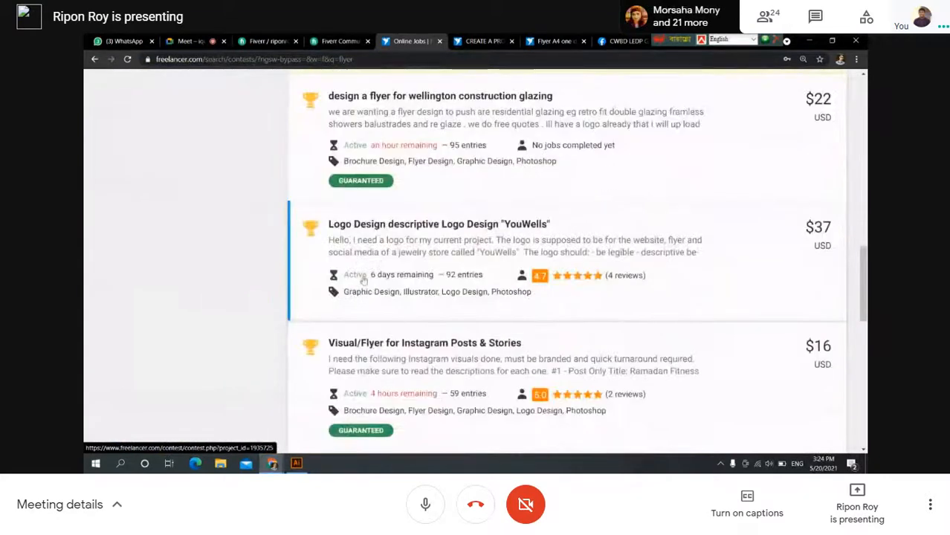
scroll(384, 295, down, 5)
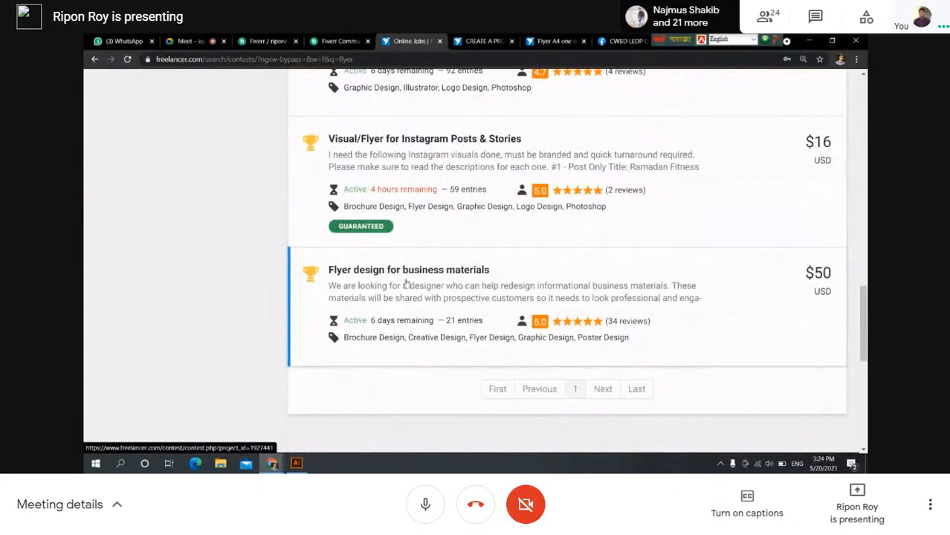
scroll(384, 277, down, 1)
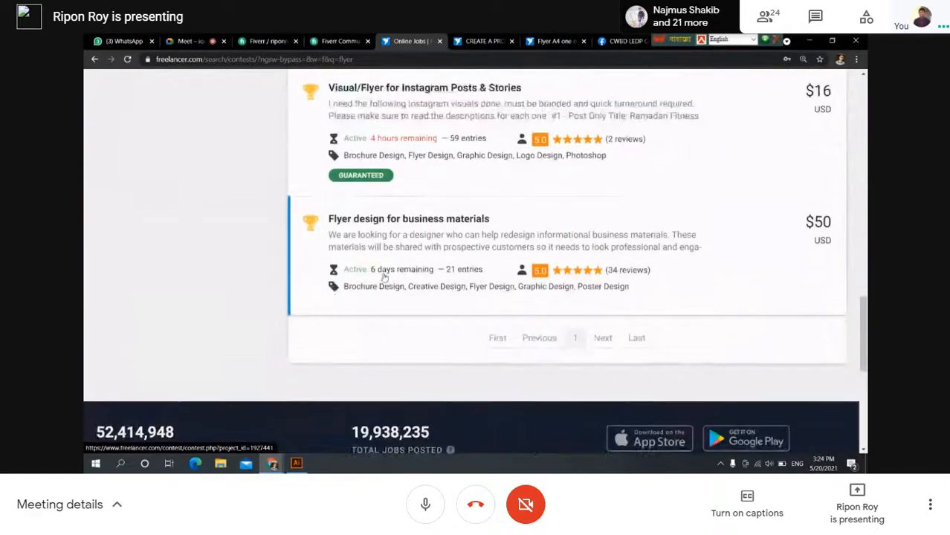
Open the $50 'Flyer design for business materials' contest and view its 21 entries.
click(381, 221)
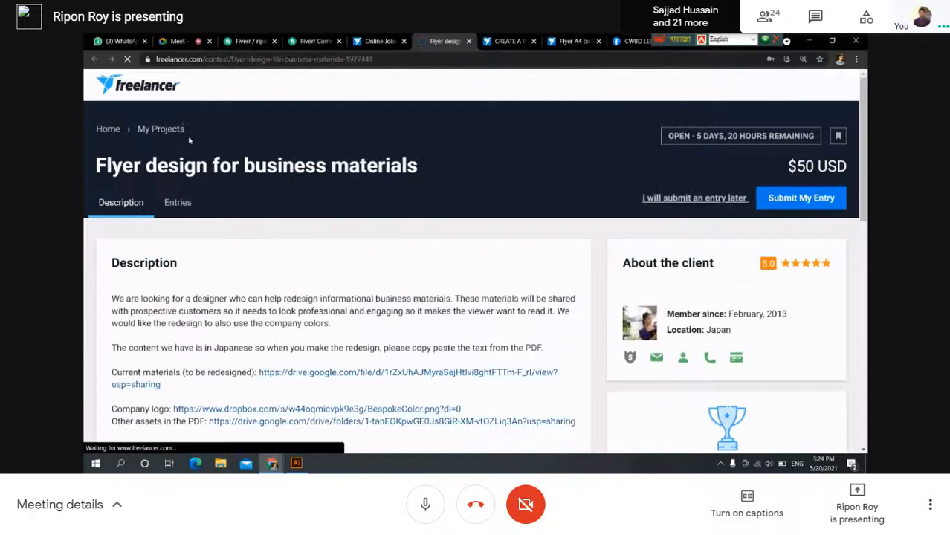
scroll(198, 187, down, 3)
scroll(186, 156, up, 2)
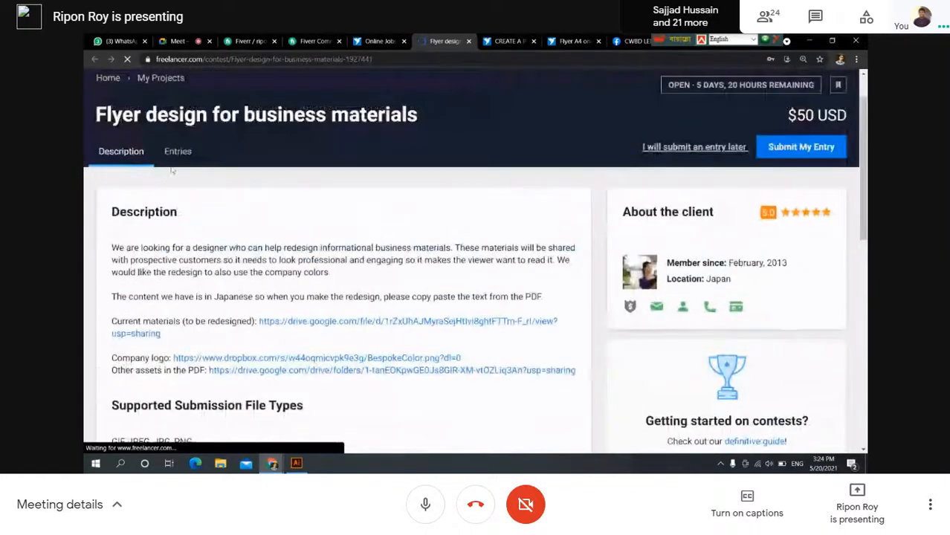
click(184, 149)
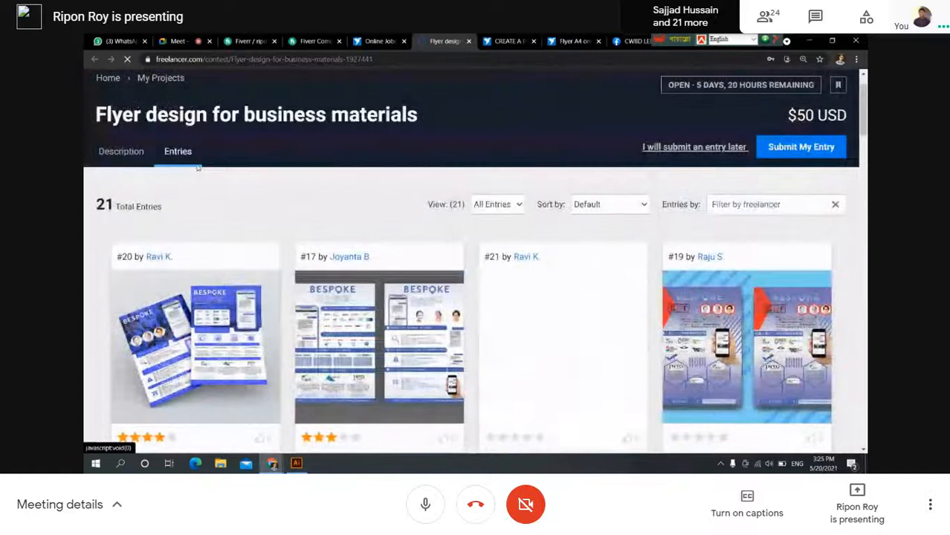
scroll(198, 168, up, 1)
Select the contest's full link in the address bar and switch to Google Meet.
double_click(238, 60)
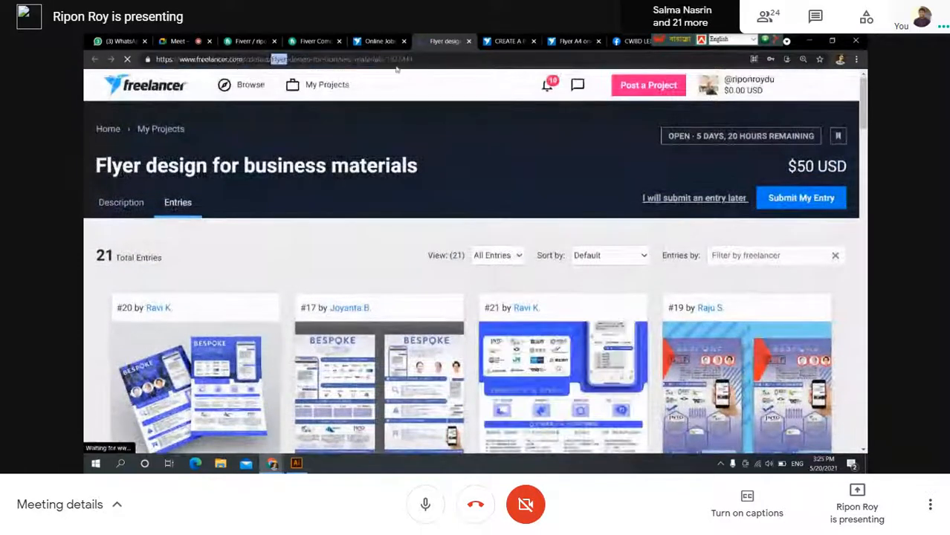
drag(418, 58, 137, 60)
key(ctrl+c)
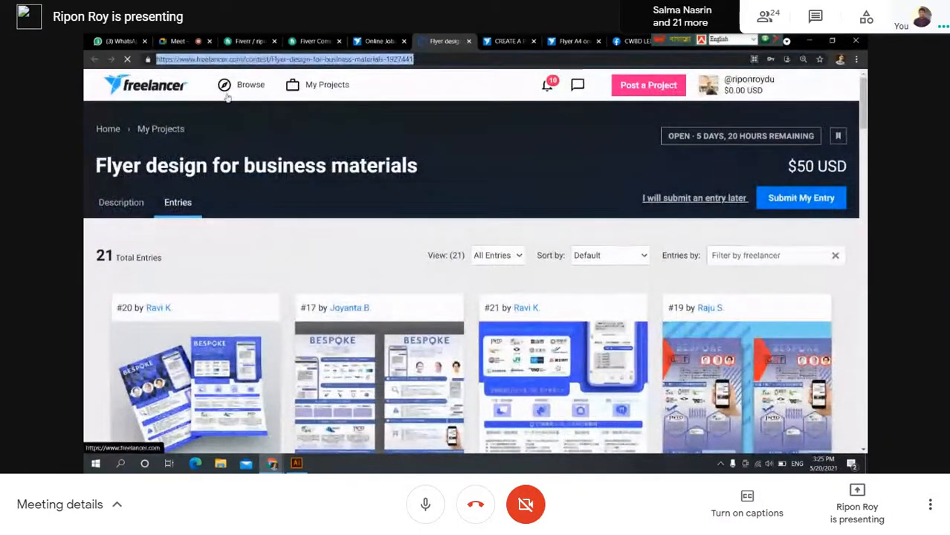
mouse_move(227, 95)
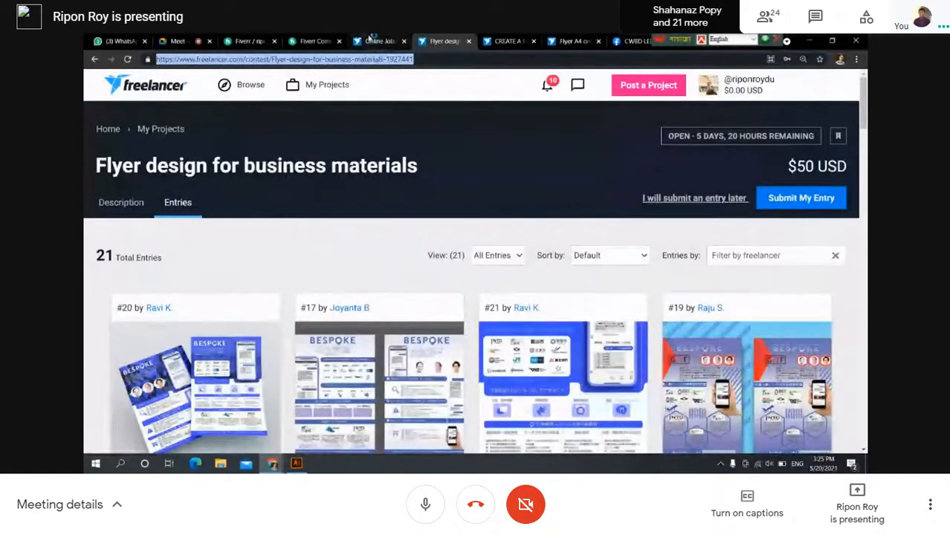
click(176, 41)
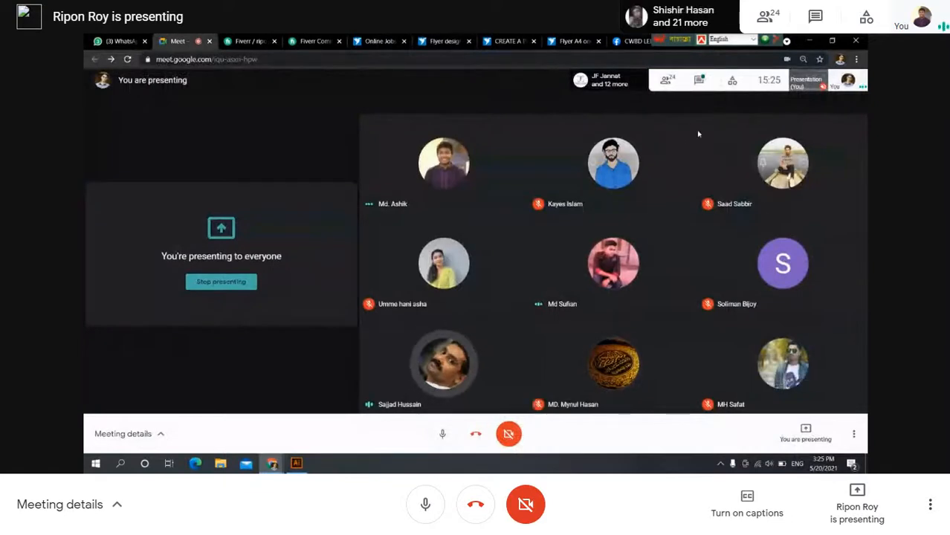
Post the business-materials flyer contest link in the Meet chat, then return to that contest page.
click(699, 79)
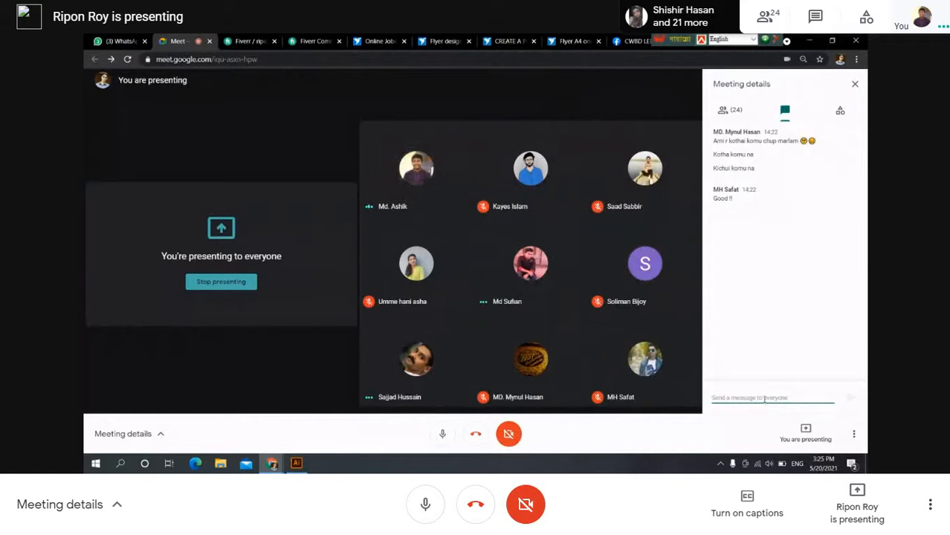
key(ctrl+v)
key(Return)
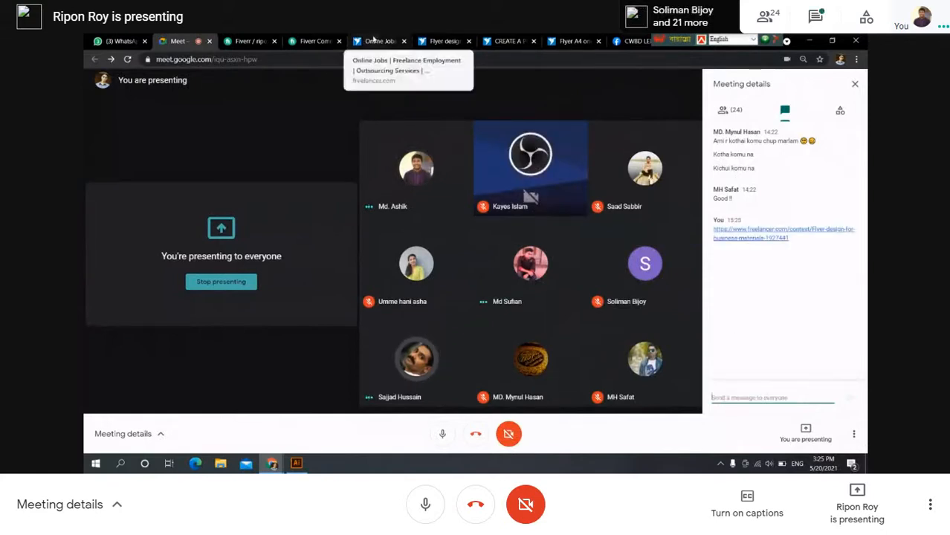
click(440, 40)
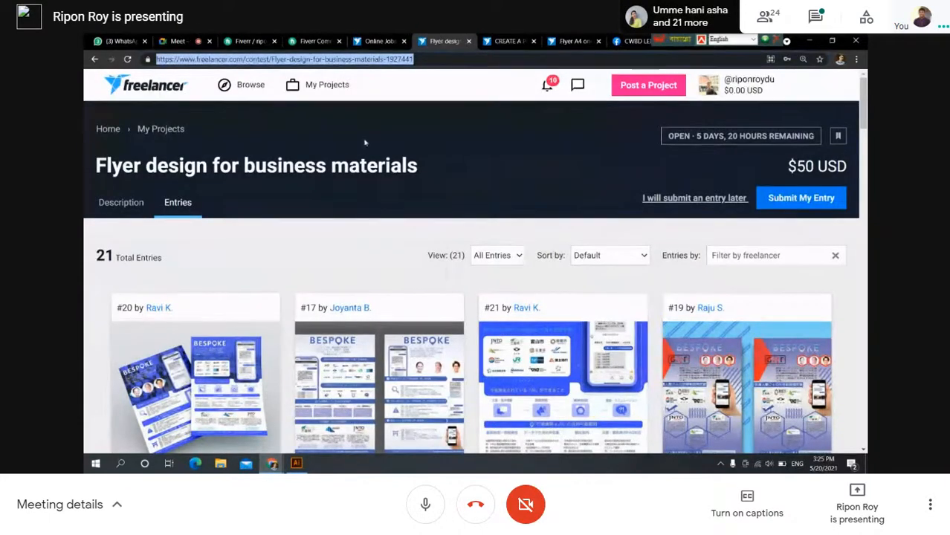
Browse the entries of the CREATE A PRODUCT FLYER contest.
click(507, 41)
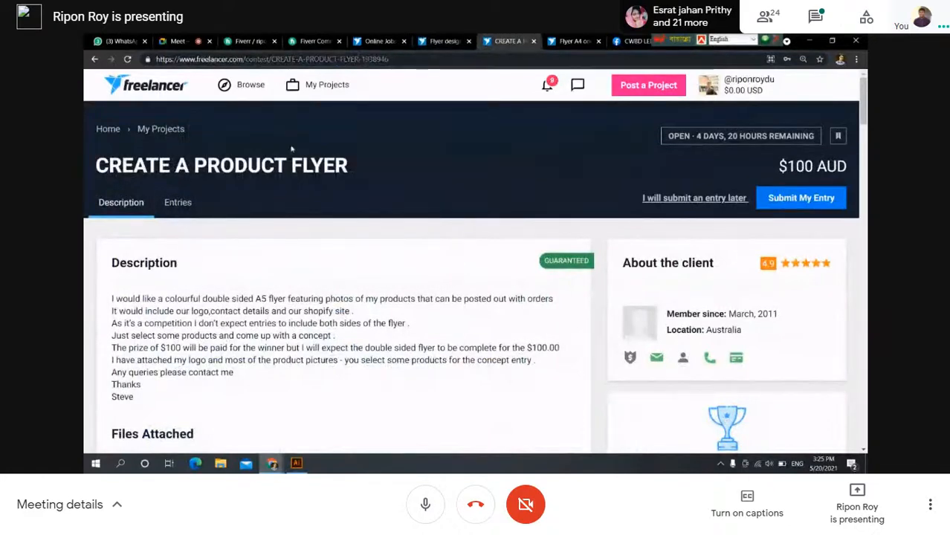
click(192, 204)
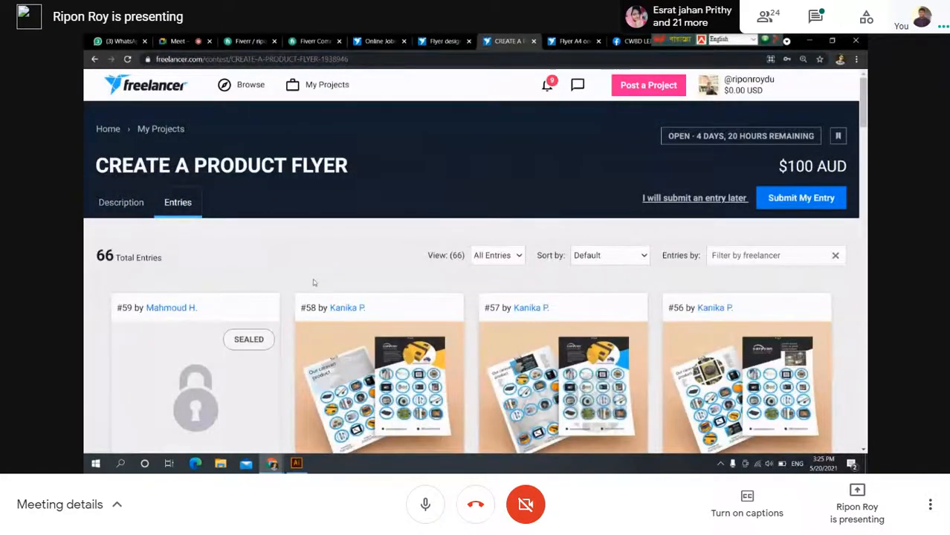
scroll(339, 288, down, 1)
scroll(340, 288, down, 1)
scroll(339, 288, up, 2)
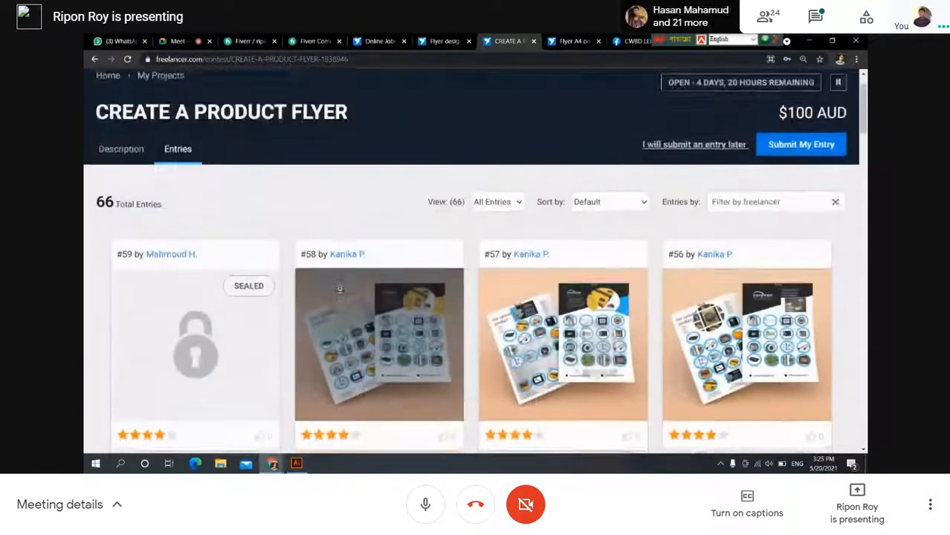
Read the $60 Flyer A4 one design contest brief and its attachments.
click(571, 41)
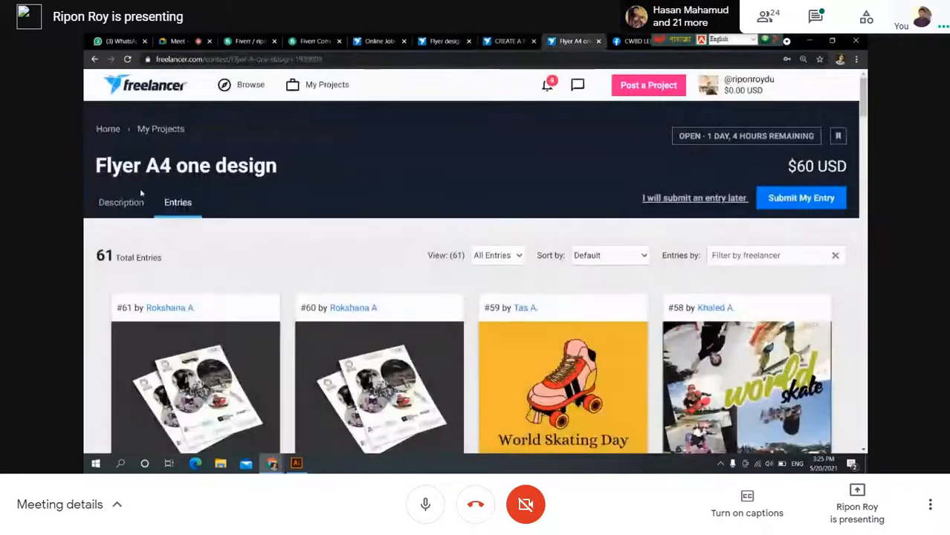
scroll(203, 246, down, 2)
scroll(171, 234, up, 2)
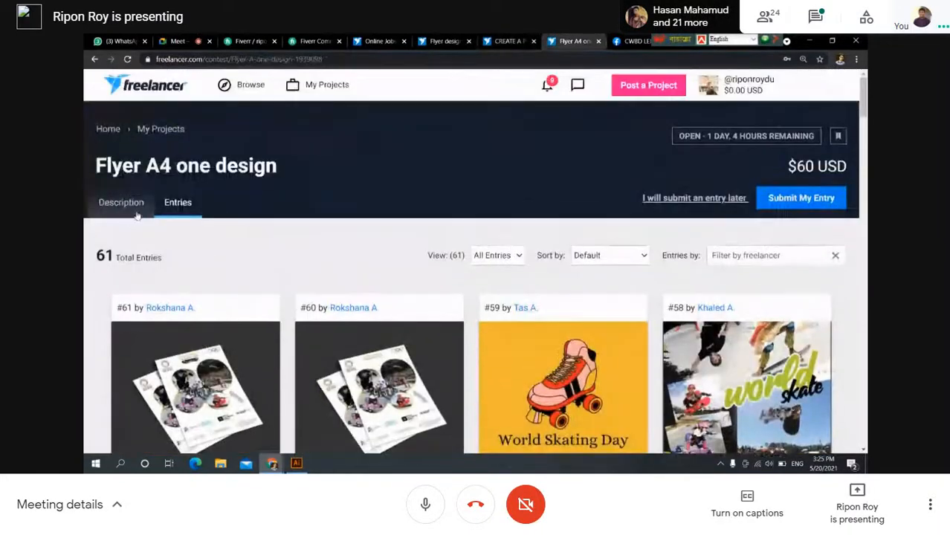
click(126, 212)
scroll(261, 270, down, 1)
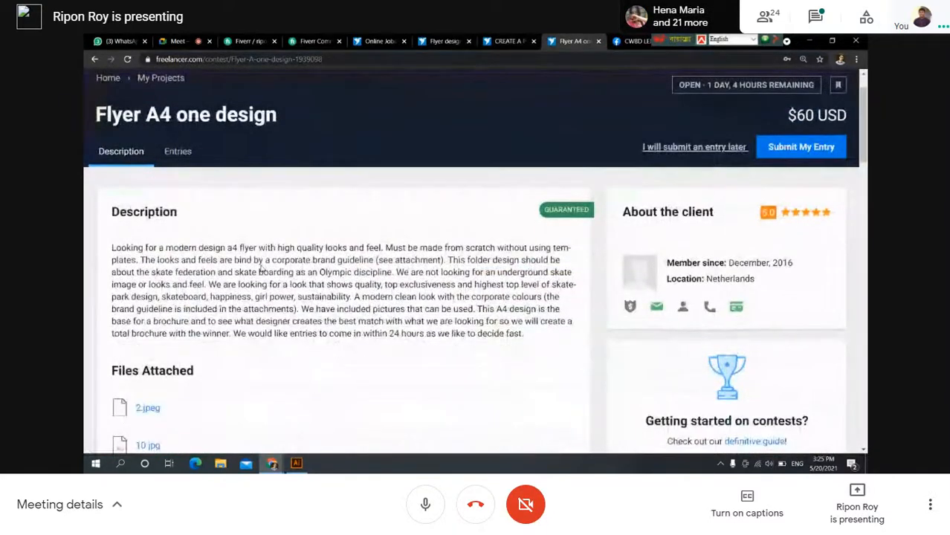
scroll(262, 269, down, 6)
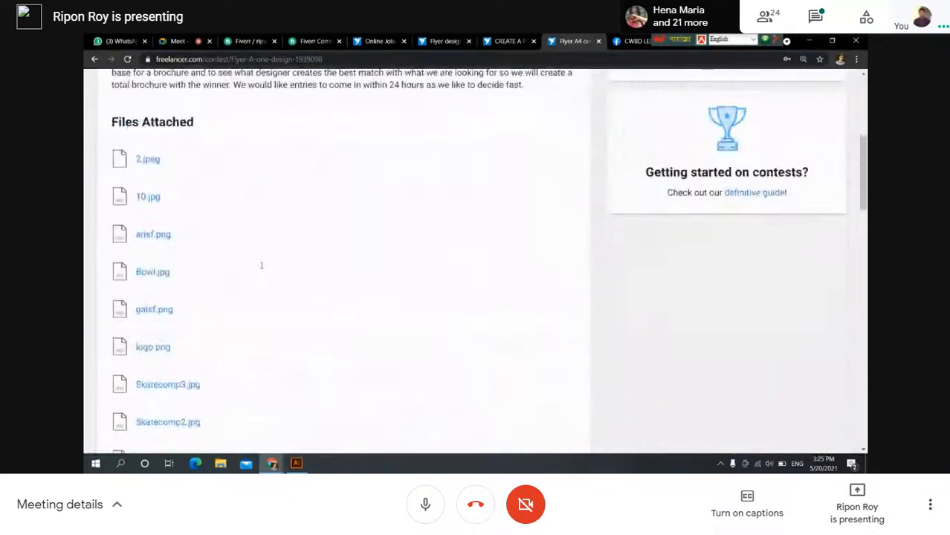
scroll(261, 269, up, 7)
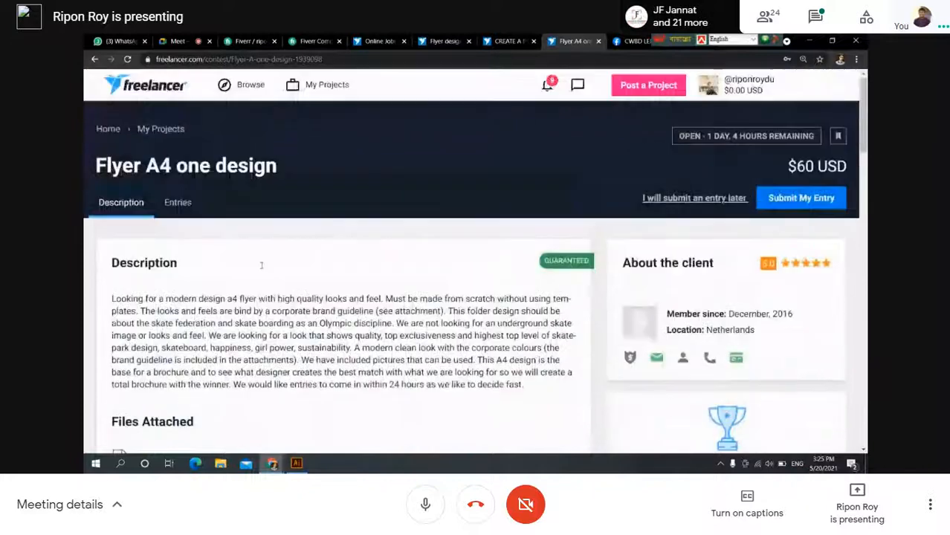
Review the Flyer A4 contest's 61 entries and select its web address.
click(177, 204)
scroll(255, 238, down, 2)
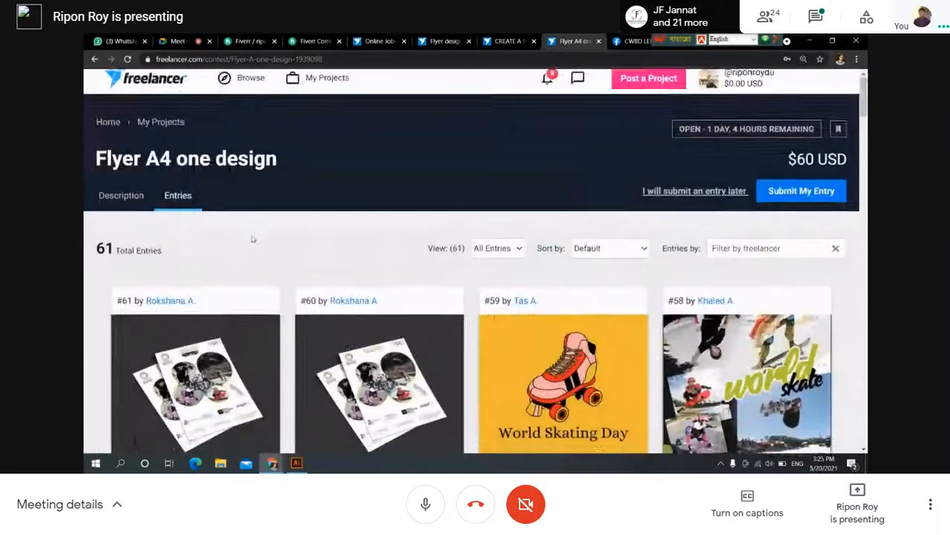
scroll(320, 284, down, 4)
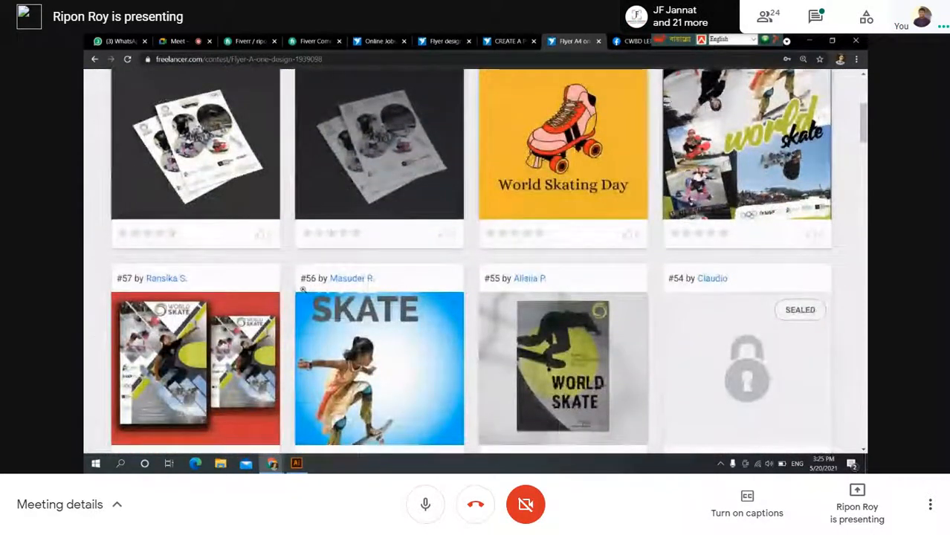
scroll(304, 293, up, 6)
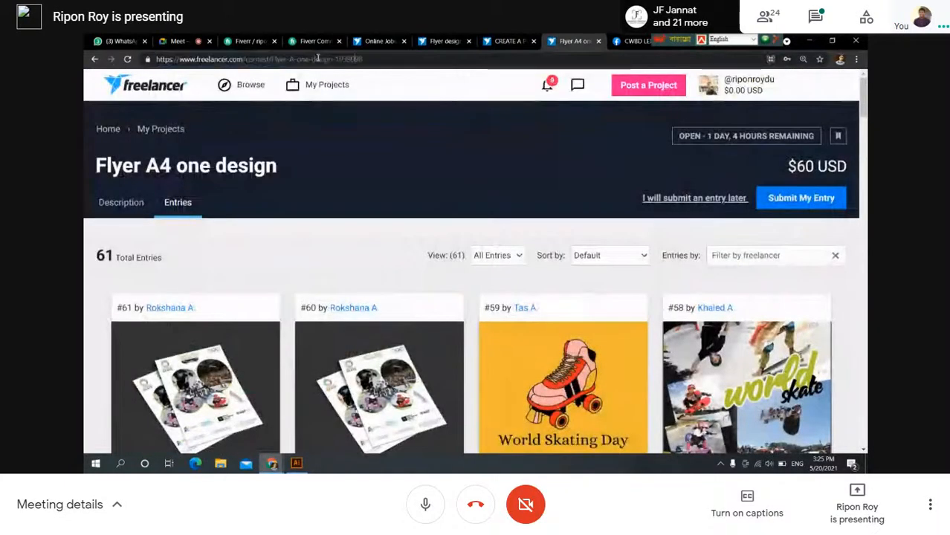
click(363, 59)
key(ctrl+c)
mouse_move(240, 97)
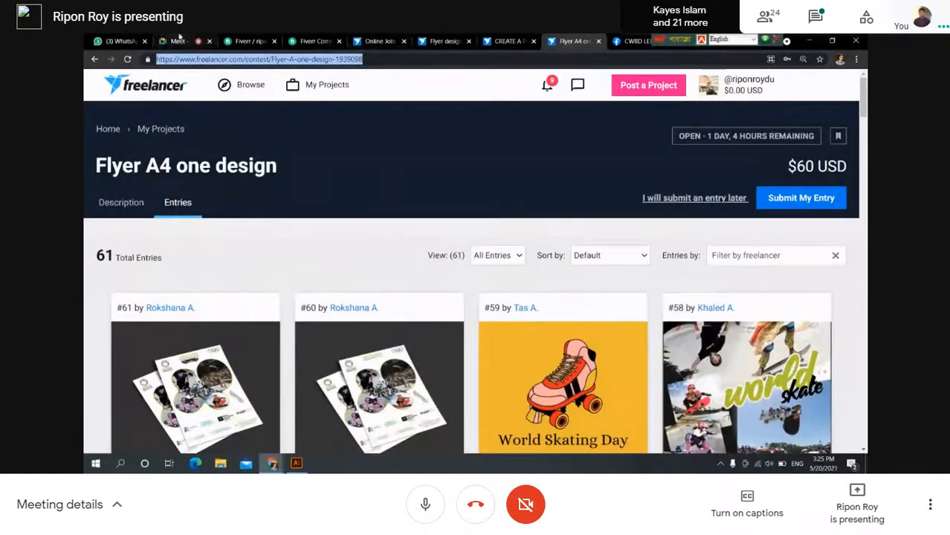
Send the Flyer A4 contest link to everyone in the Meet chat, then exit full-screen view.
click(179, 41)
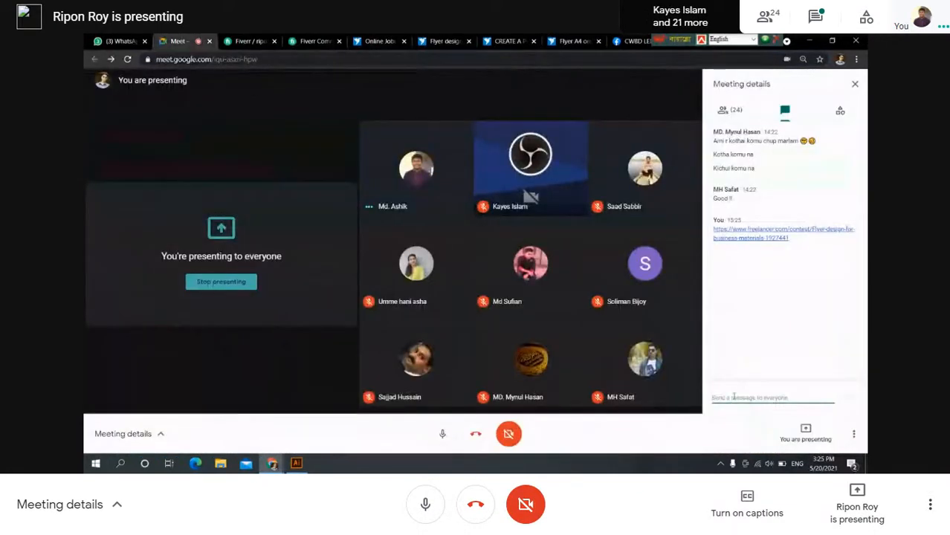
key(ctrl+v)
key(Return)
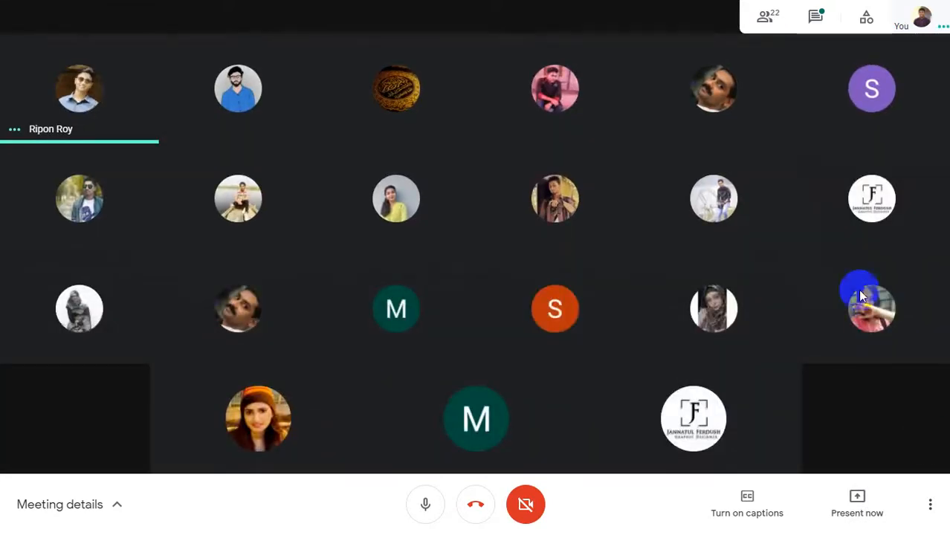
mouse_move(477, 13)
click(465, 52)
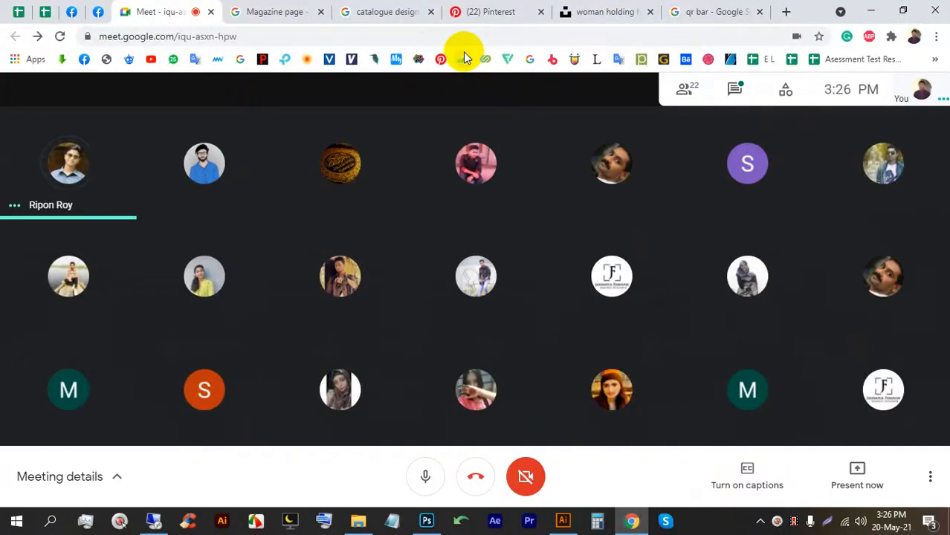